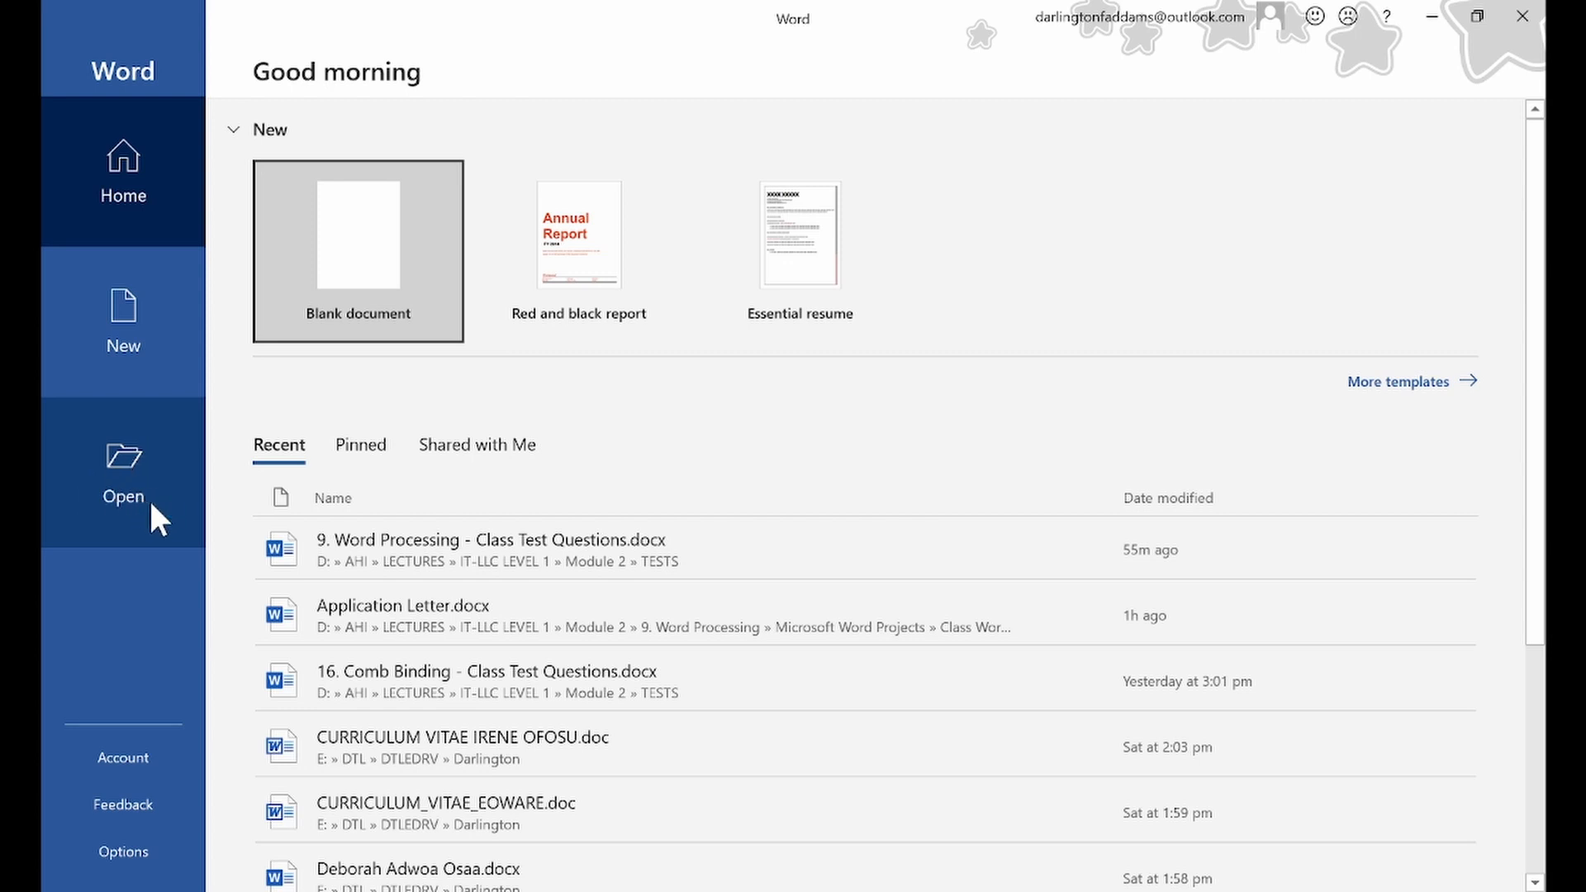
Browse for a document to open and go to the AHI > LECTURES folder on Local Disk (D:)
{"action": "key", "text": "super+plus"}
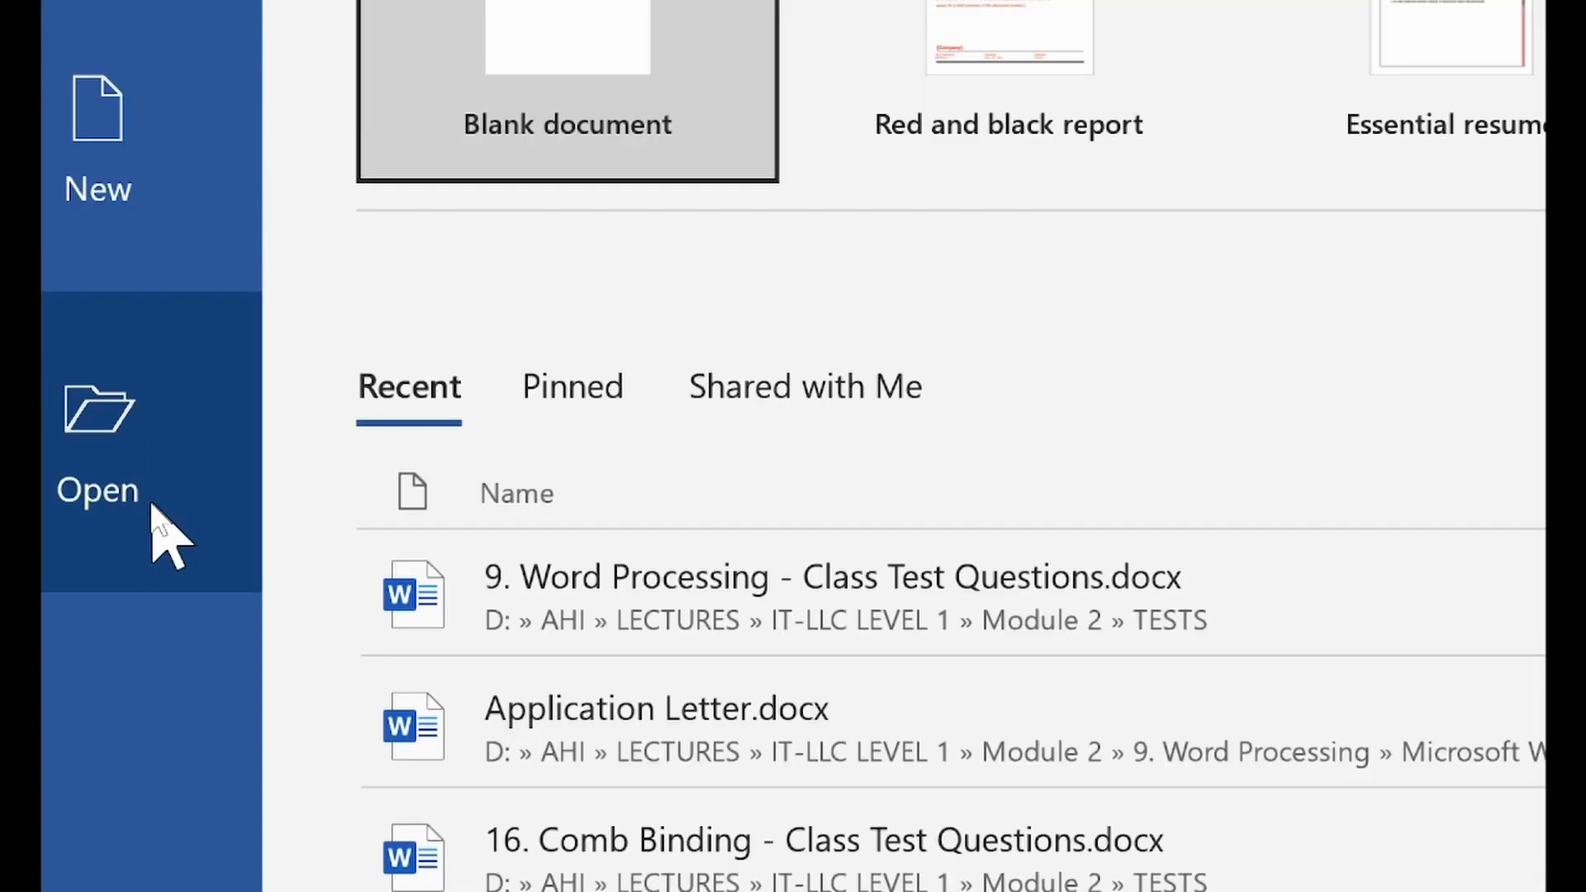
{"action": "left_click", "coordinate": [198, 425]}
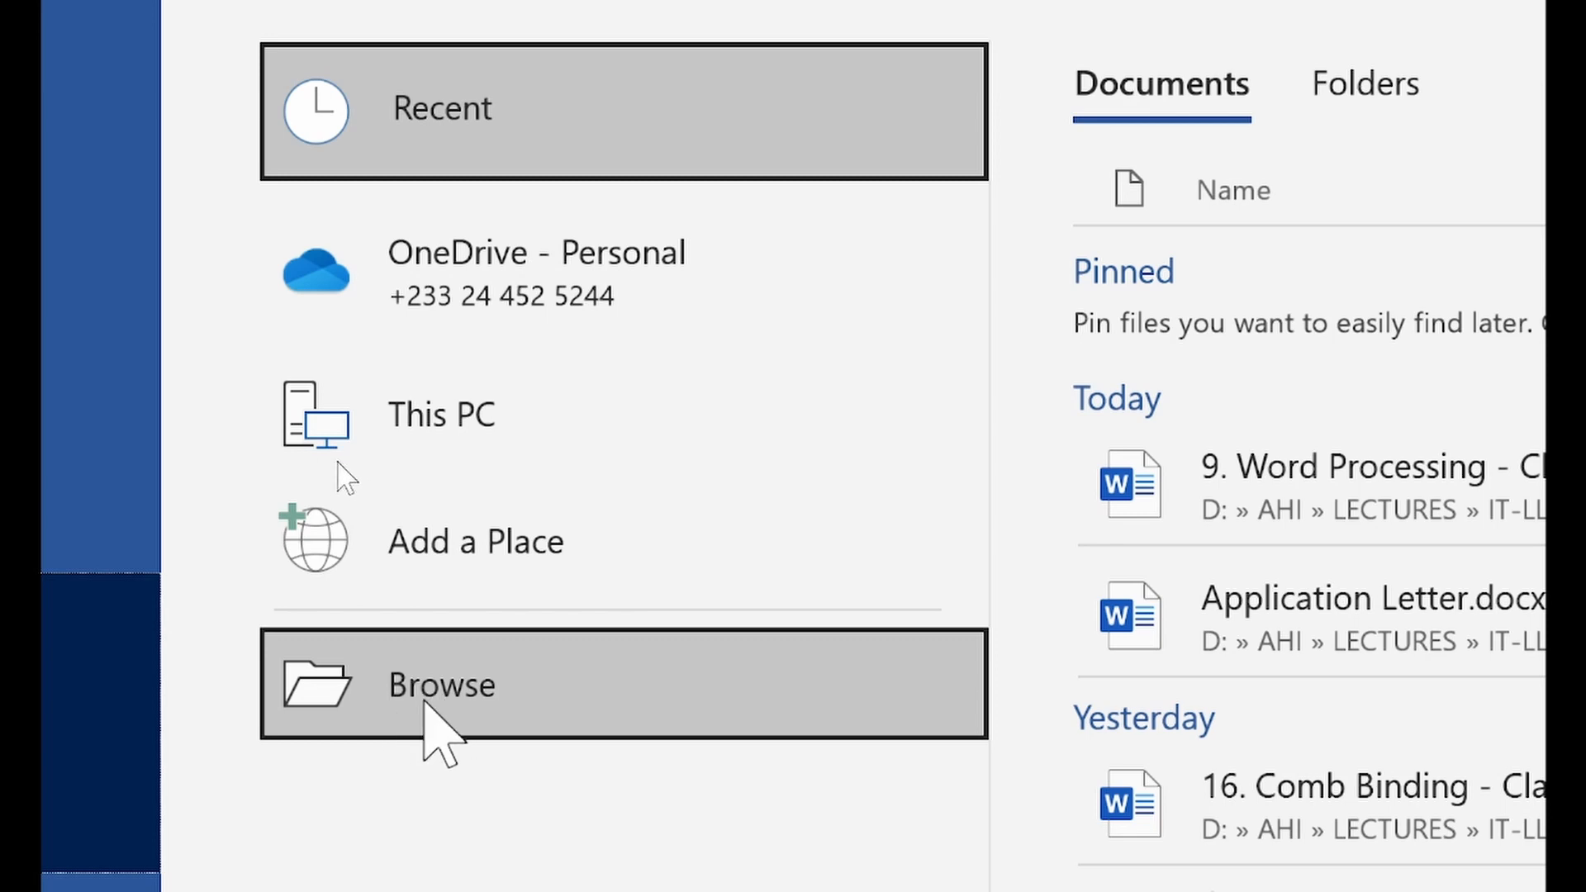
{"action": "left_click", "coordinate": [533, 711]}
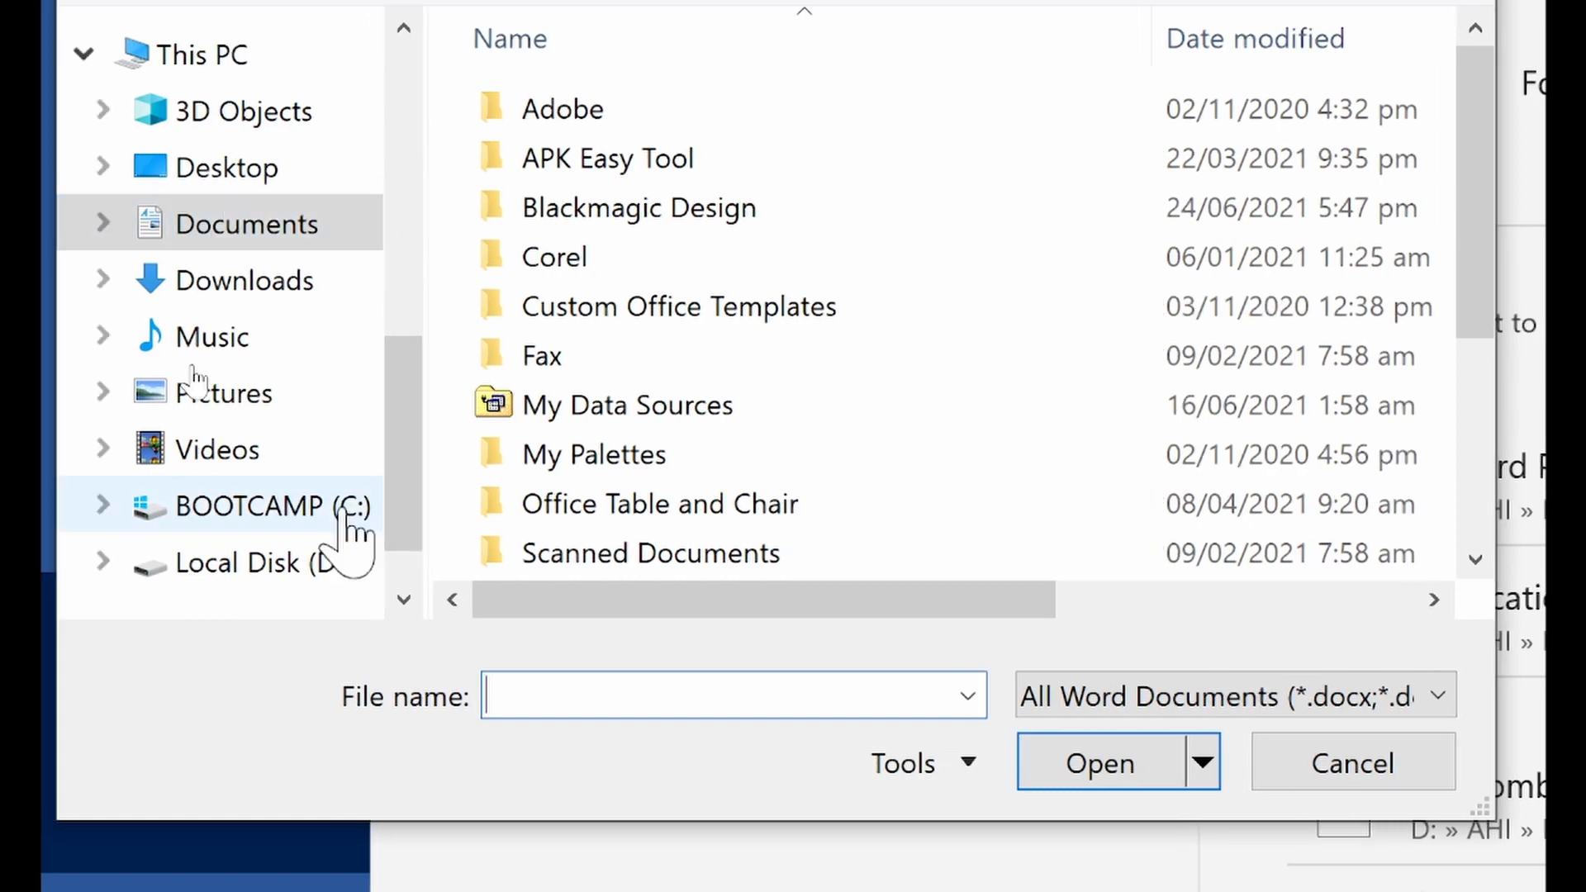
{"action": "scroll", "coordinate": [314, 591], "scroll_direction": "down", "scroll_amount": 1}
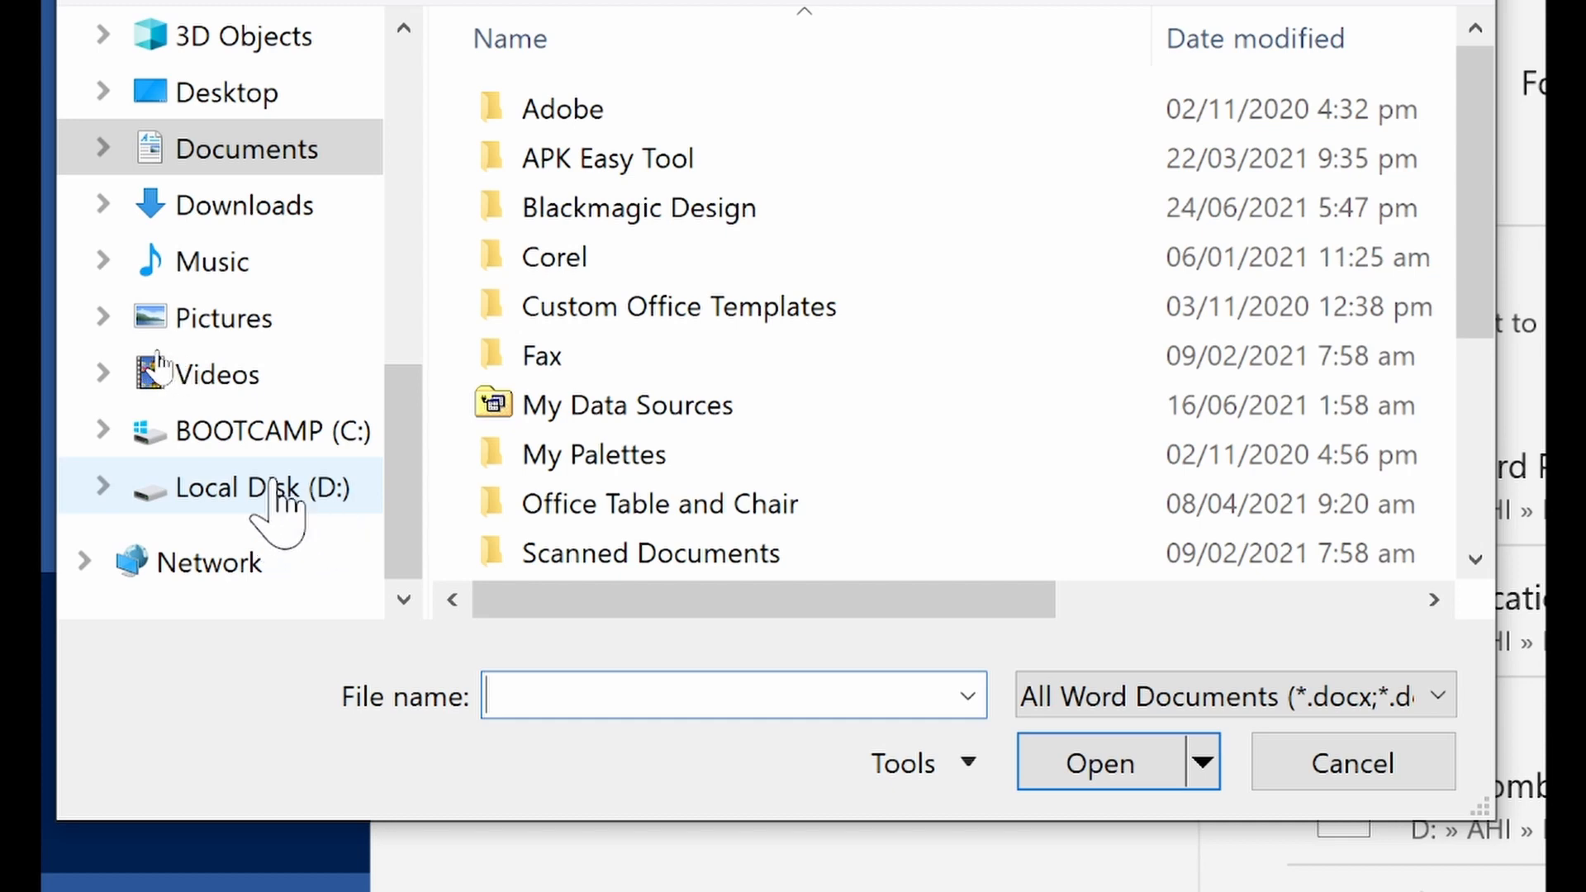
{"action": "left_click", "coordinate": [275, 496]}
{"action": "double_click", "coordinate": [549, 213]}
{"action": "double_click", "coordinate": [618, 262]}
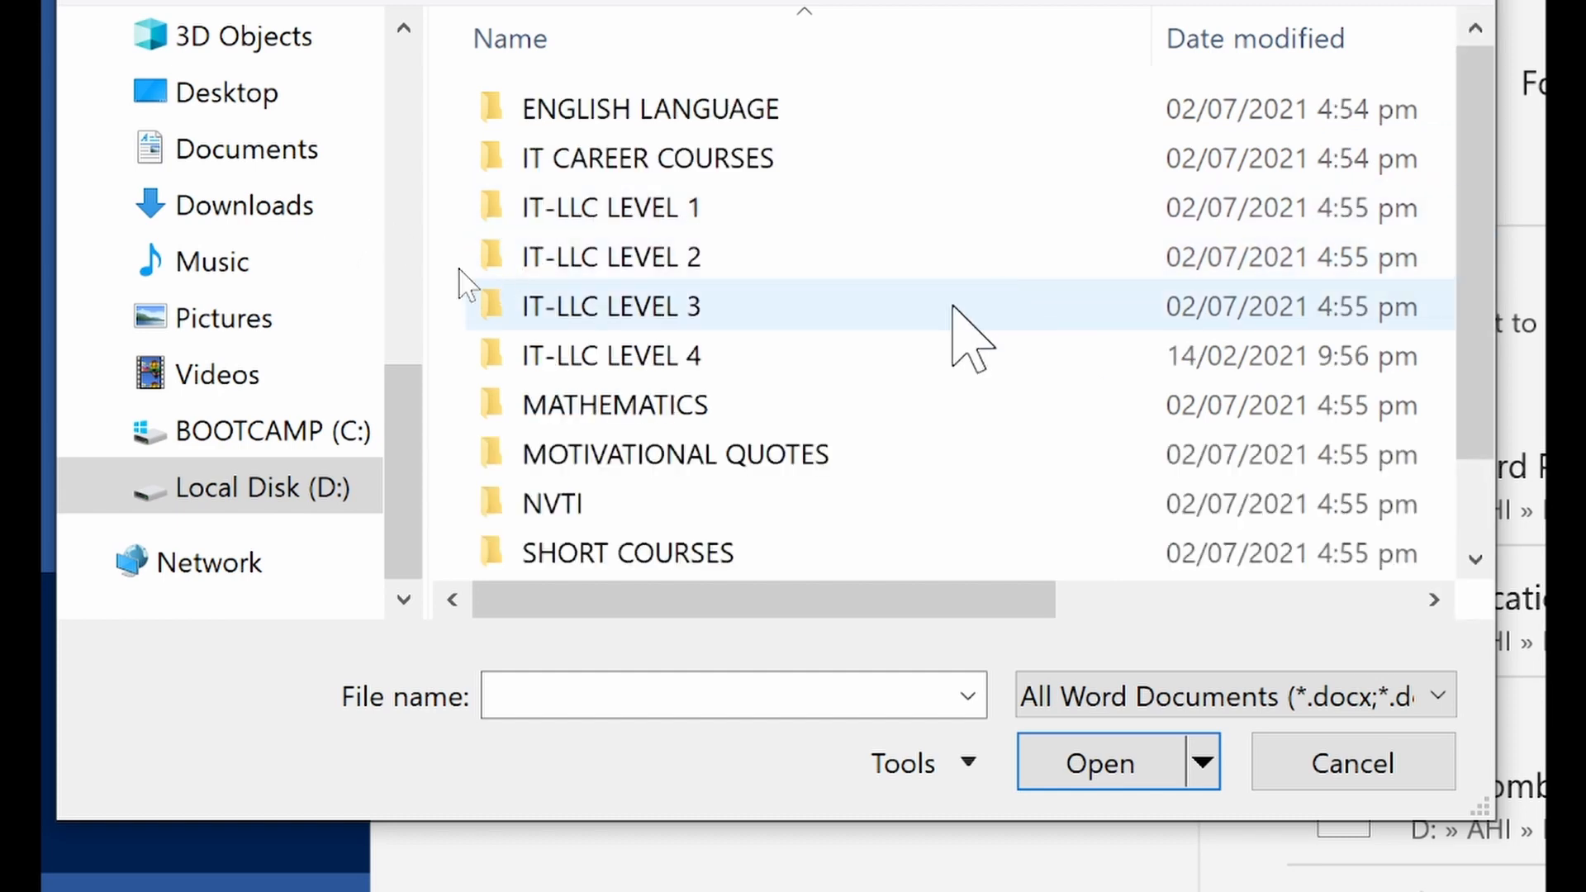
Go into the IT-LLC LEVEL 1 > Module 2 > 9. Word Processing folder
{"action": "left_click", "coordinate": [610, 213]}
{"action": "double_click", "coordinate": [610, 213]}
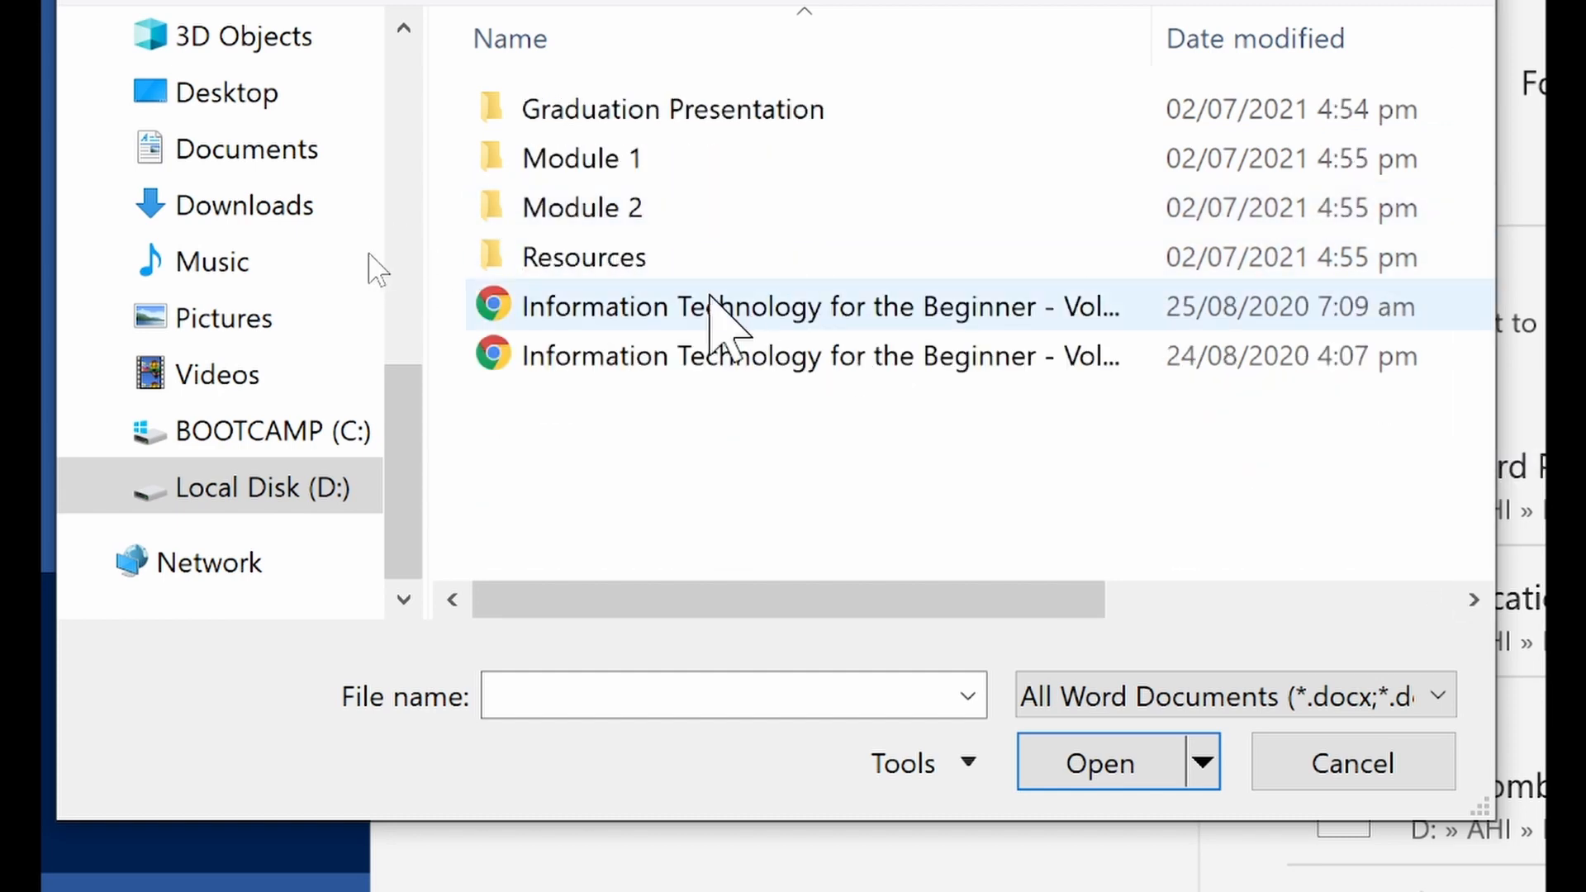
{"action": "left_click", "coordinate": [633, 217]}
{"action": "double_click", "coordinate": [632, 217]}
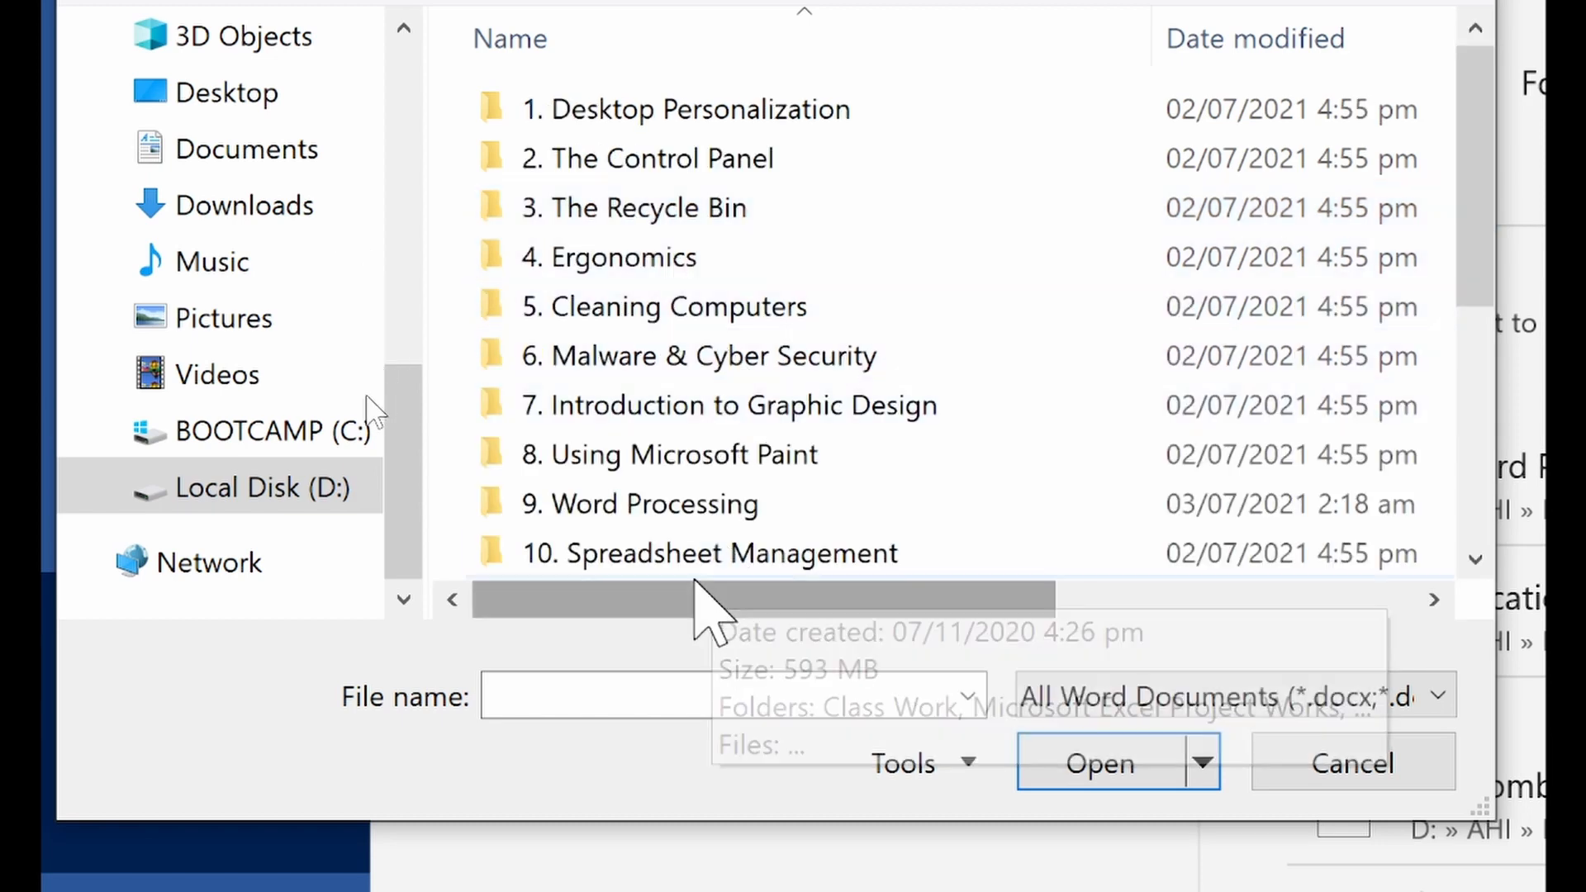
{"action": "left_click", "coordinate": [677, 506]}
{"action": "double_click", "coordinate": [677, 506]}
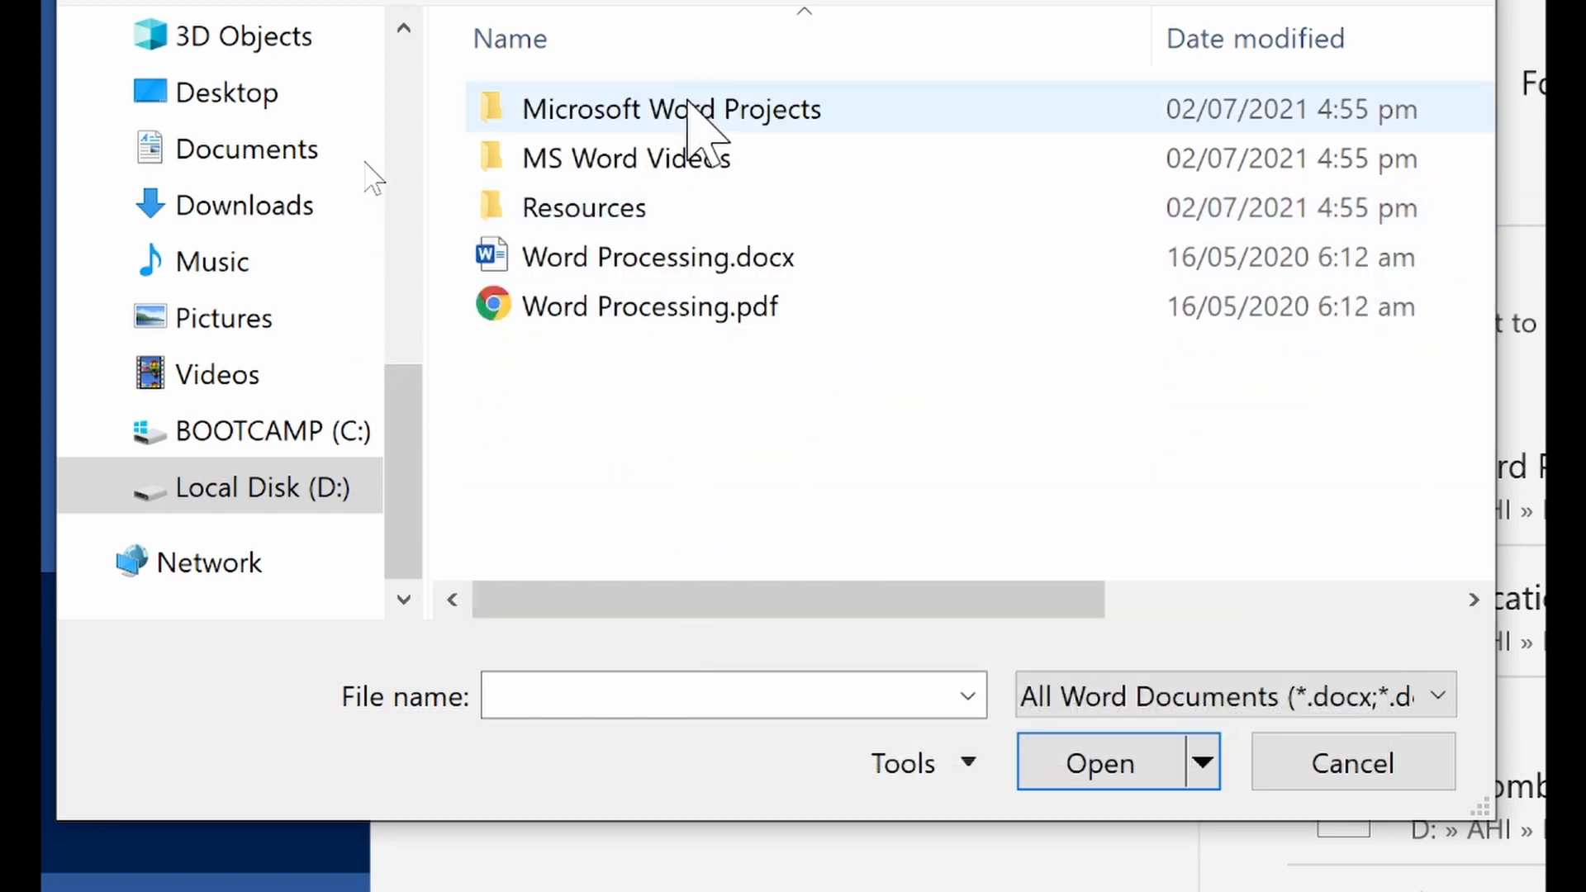
Open Application Letter.docx from the Class Works folder inside Microsoft Word Projects
{"action": "double_click", "coordinate": [688, 112]}
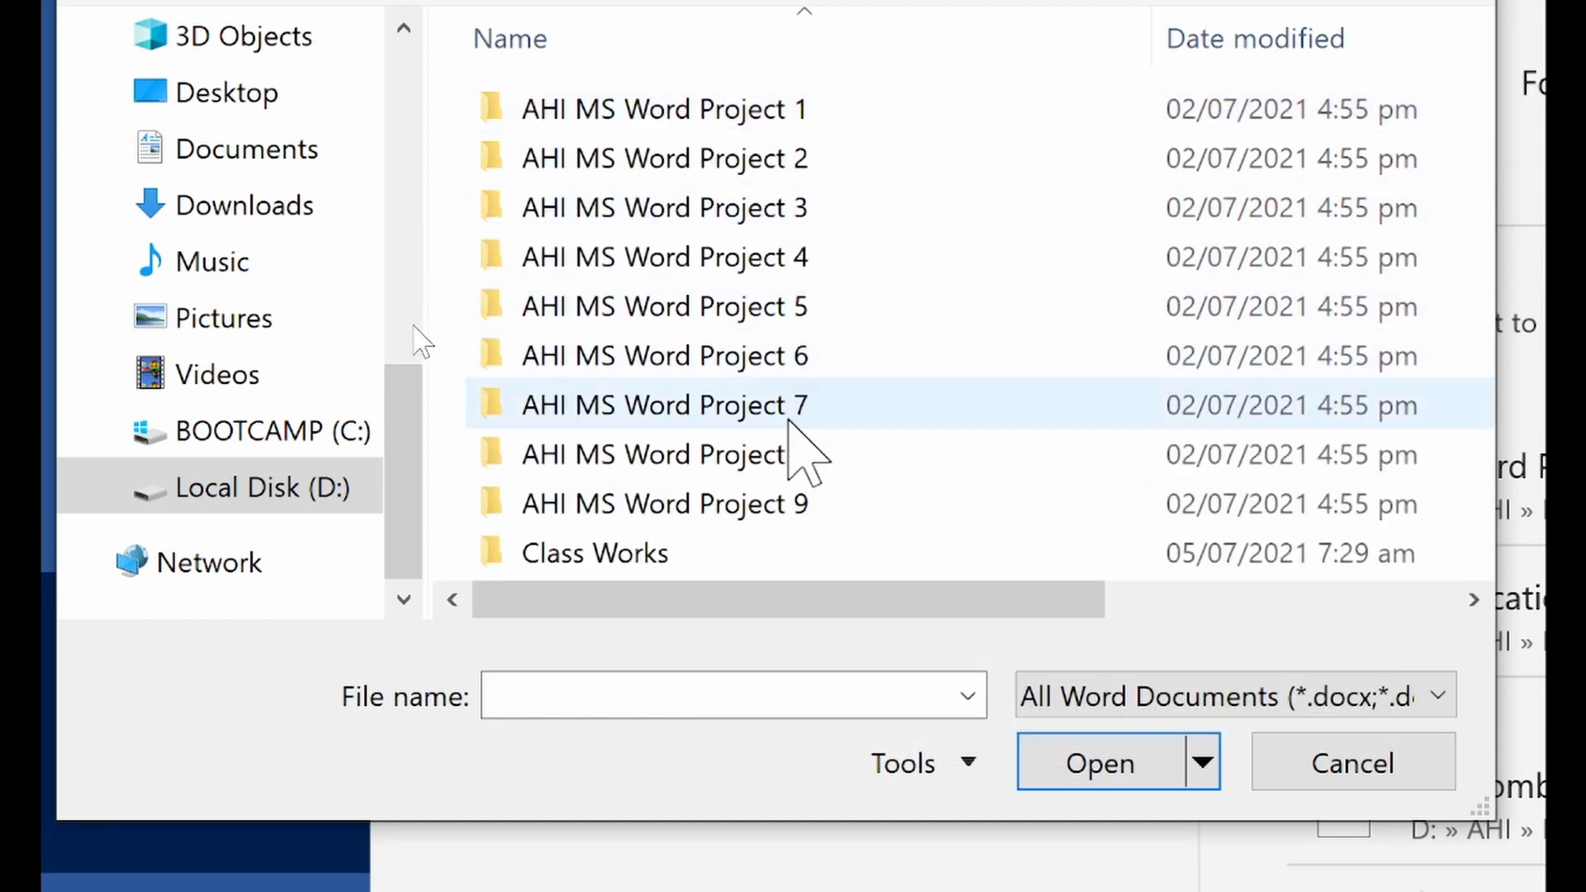
{"action": "scroll", "coordinate": [708, 556], "scroll_direction": "right", "scroll_amount": 1}
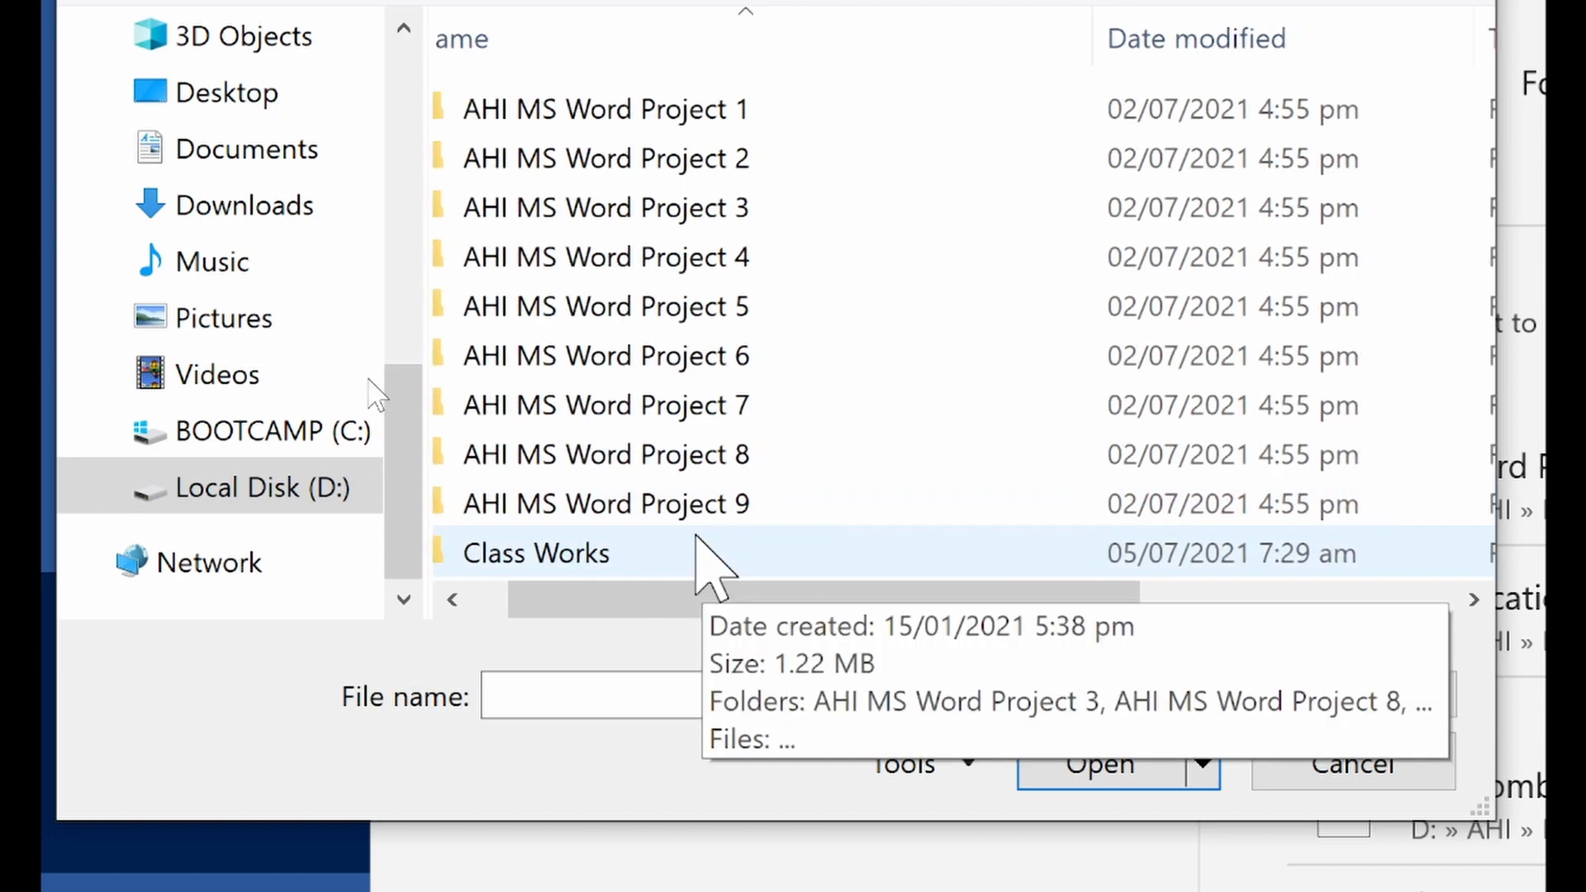
{"action": "left_click", "coordinate": [566, 554]}
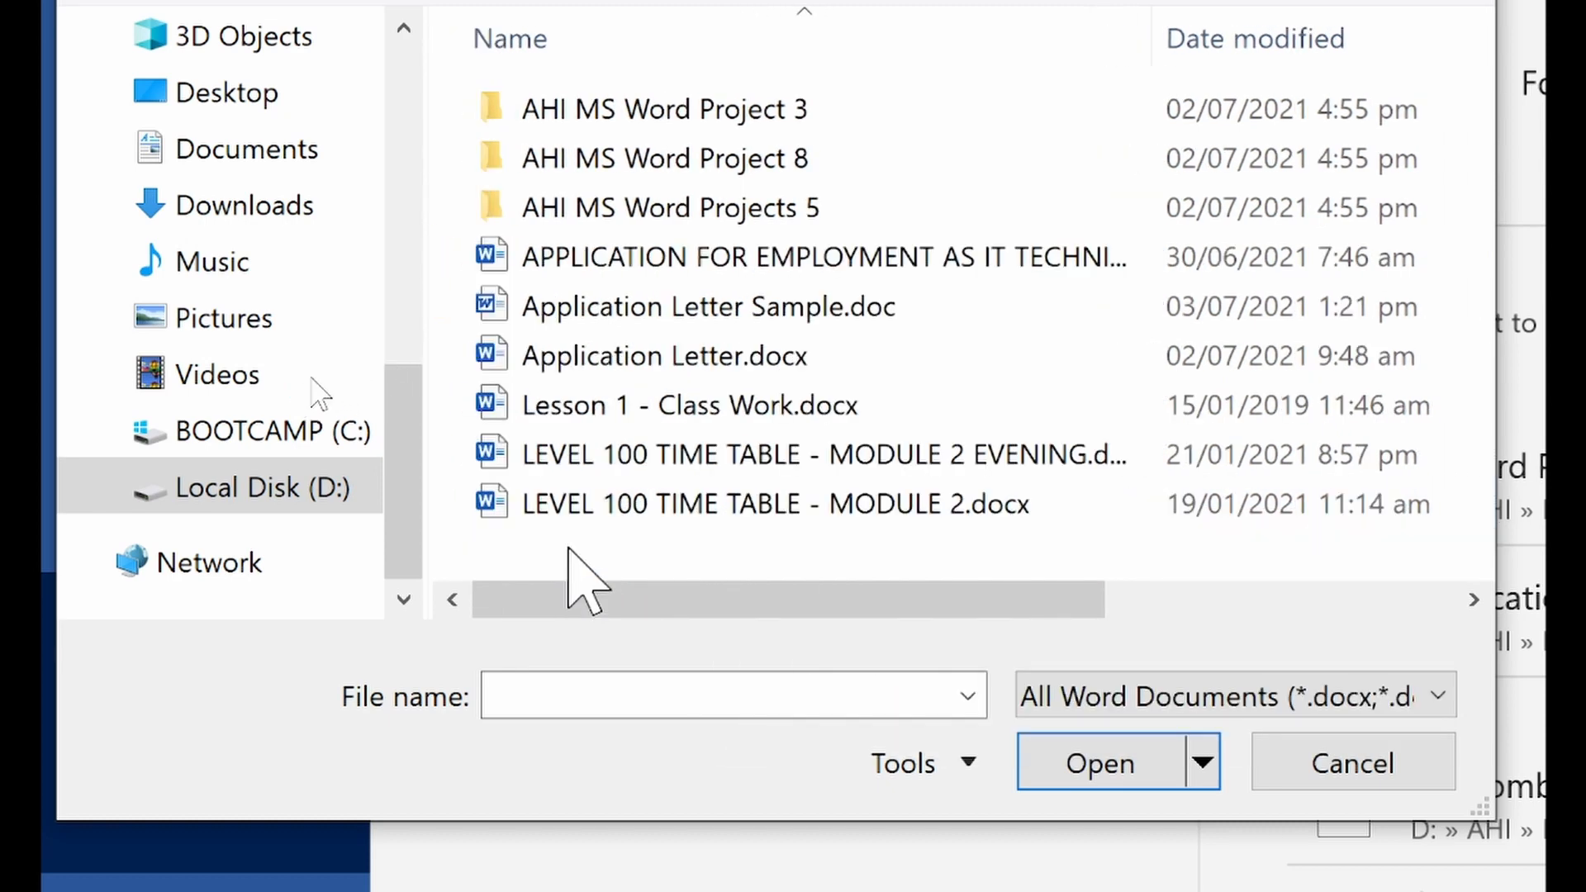
{"action": "left_click", "coordinate": [677, 360]}
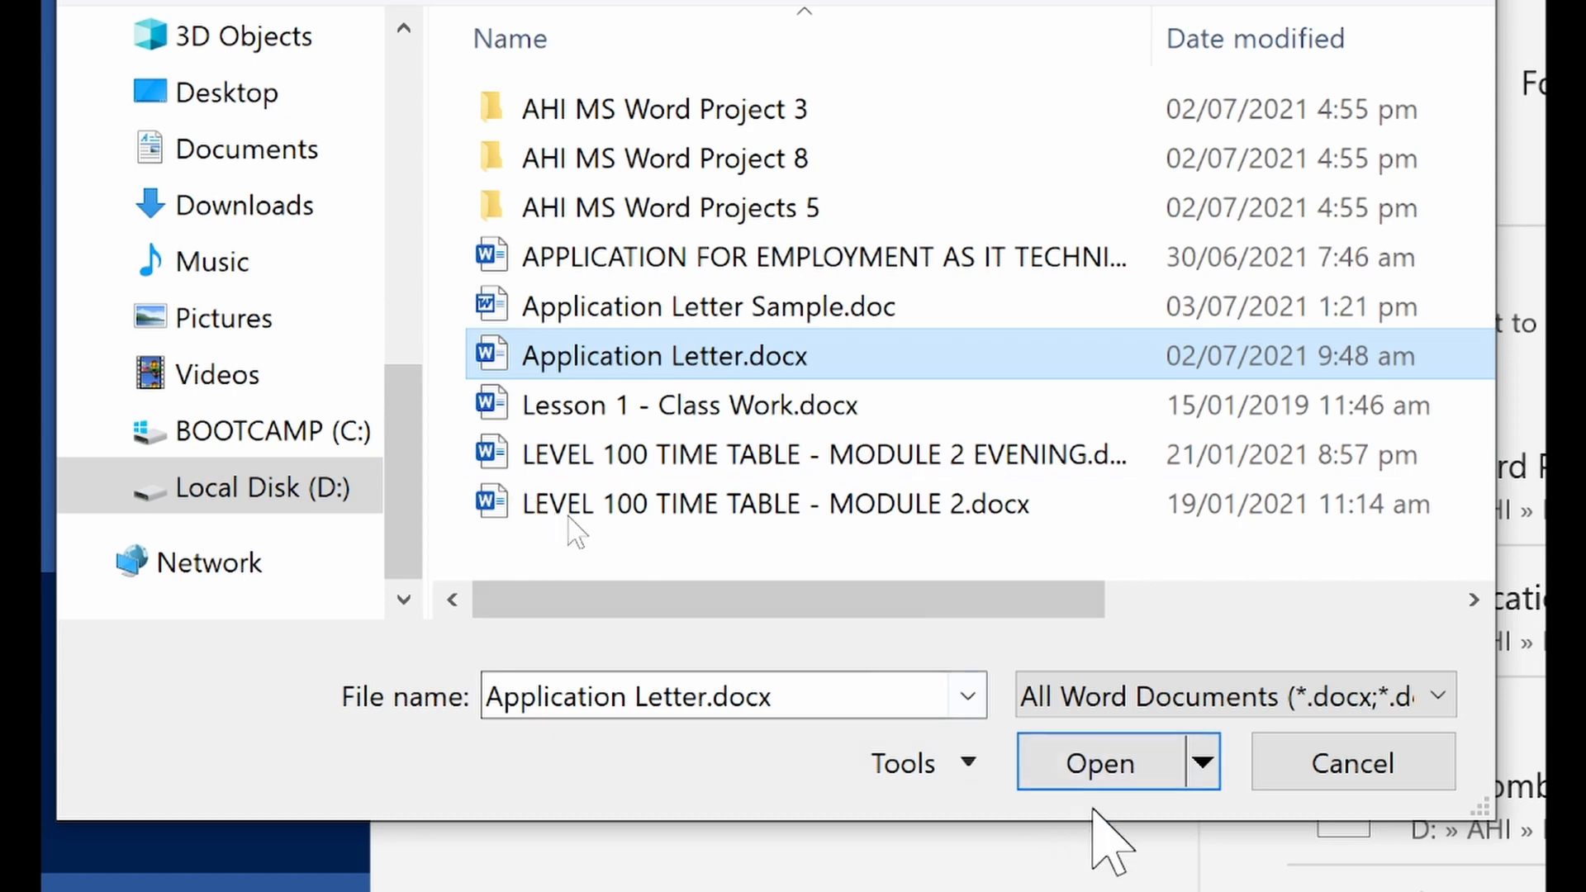
{"action": "left_click", "coordinate": [1094, 769]}
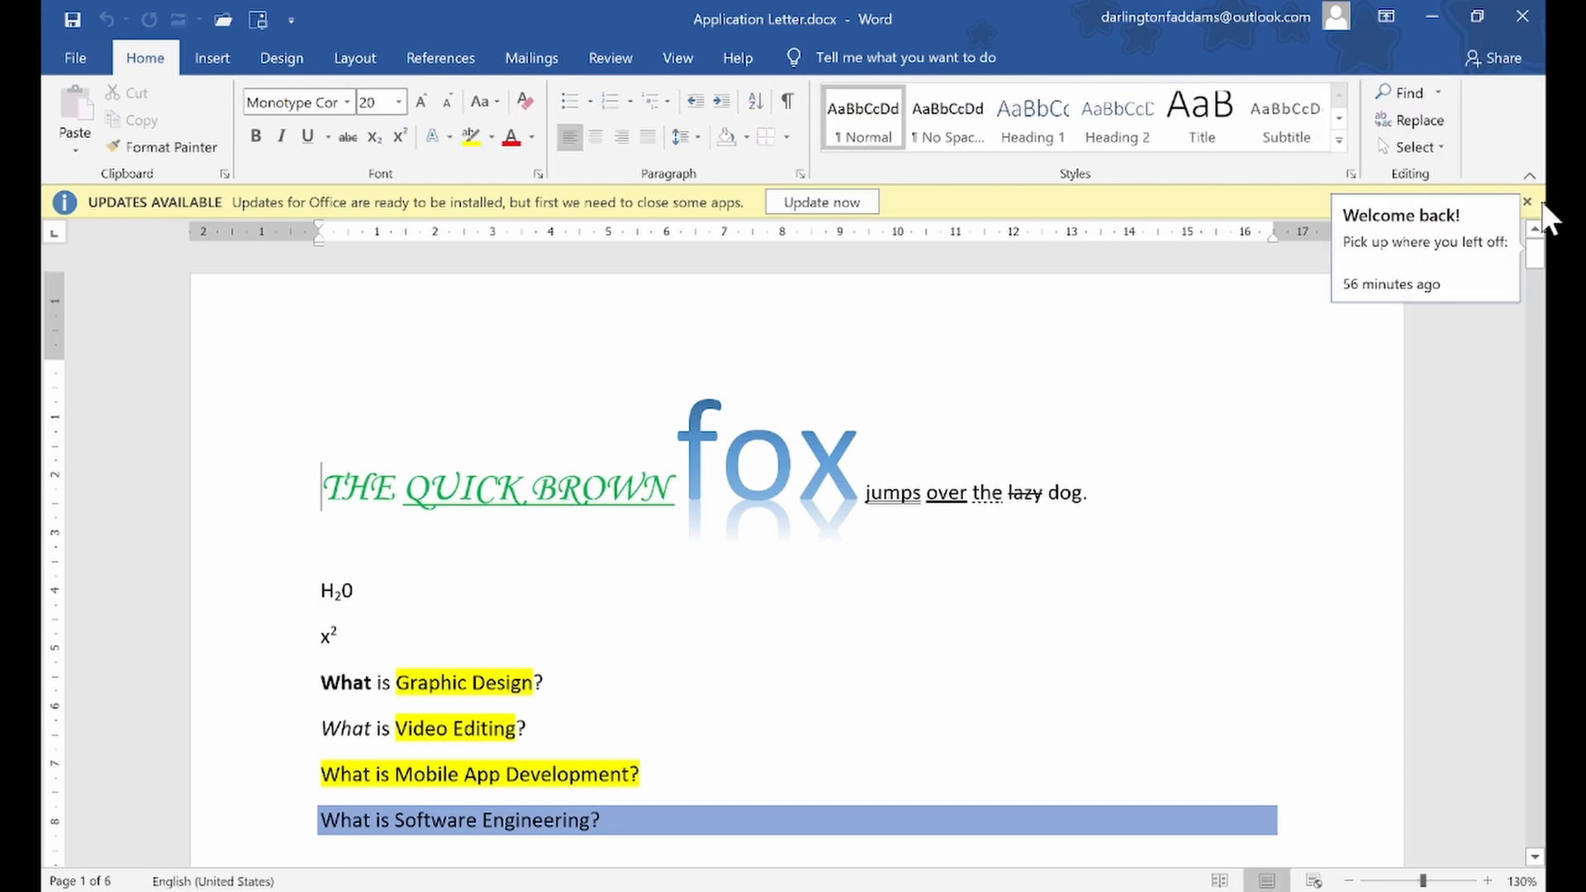
Dismiss the Office update notice and look through the document's contents from the first page onward
{"action": "left_click", "coordinate": [1527, 202]}
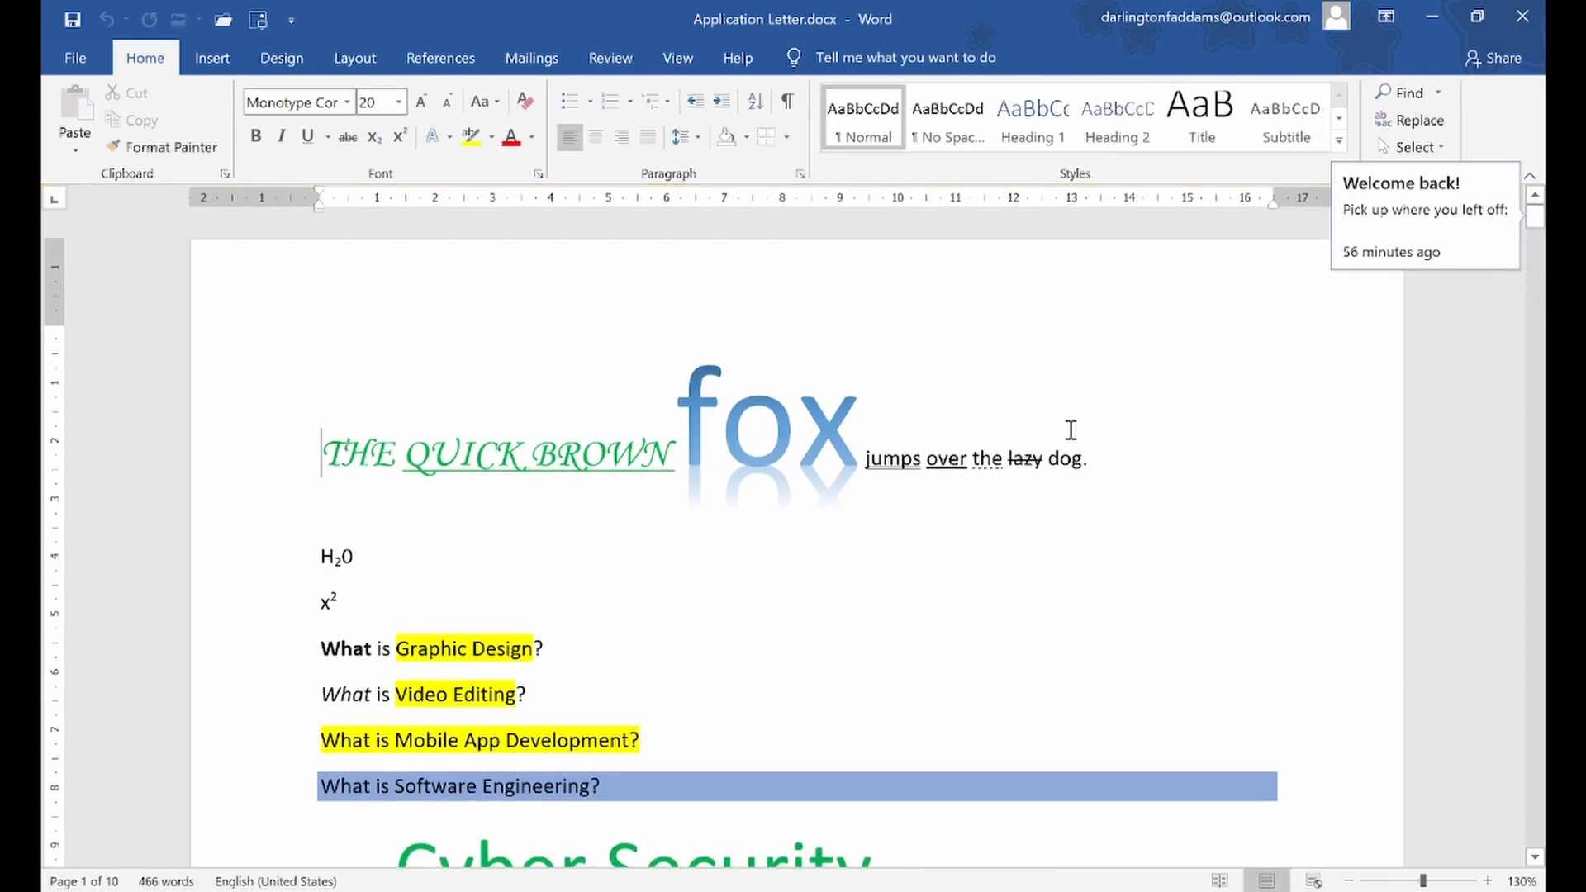
{"action": "left_click", "coordinate": [1020, 500]}
{"action": "scroll", "coordinate": [1017, 510], "scroll_direction": "down", "scroll_amount": 10}
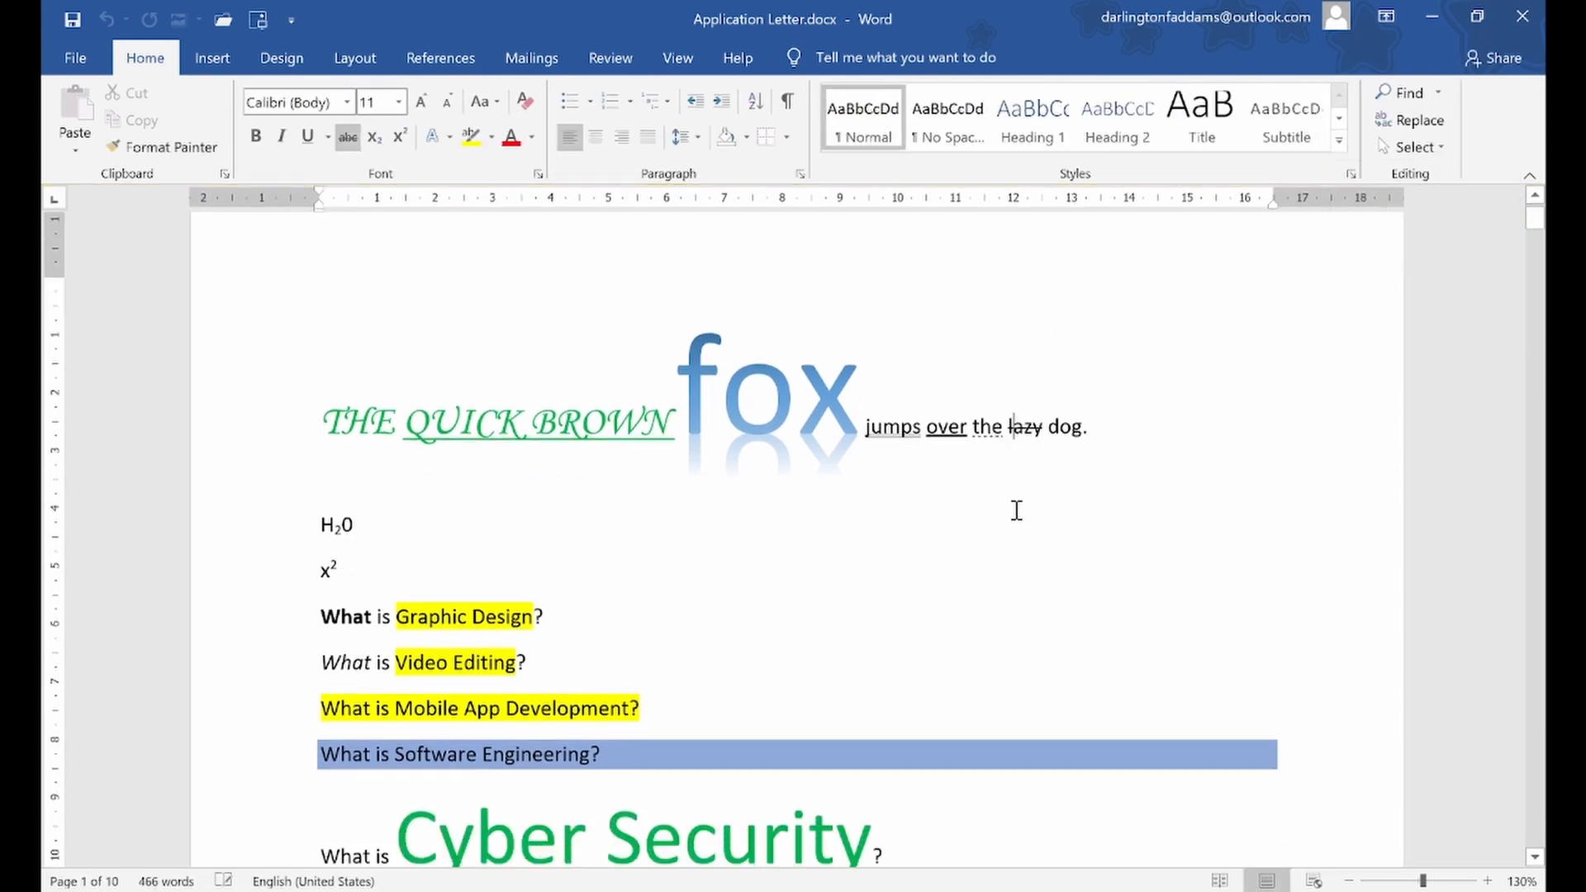
{"action": "scroll", "coordinate": [1017, 510], "scroll_direction": "down", "scroll_amount": 15}
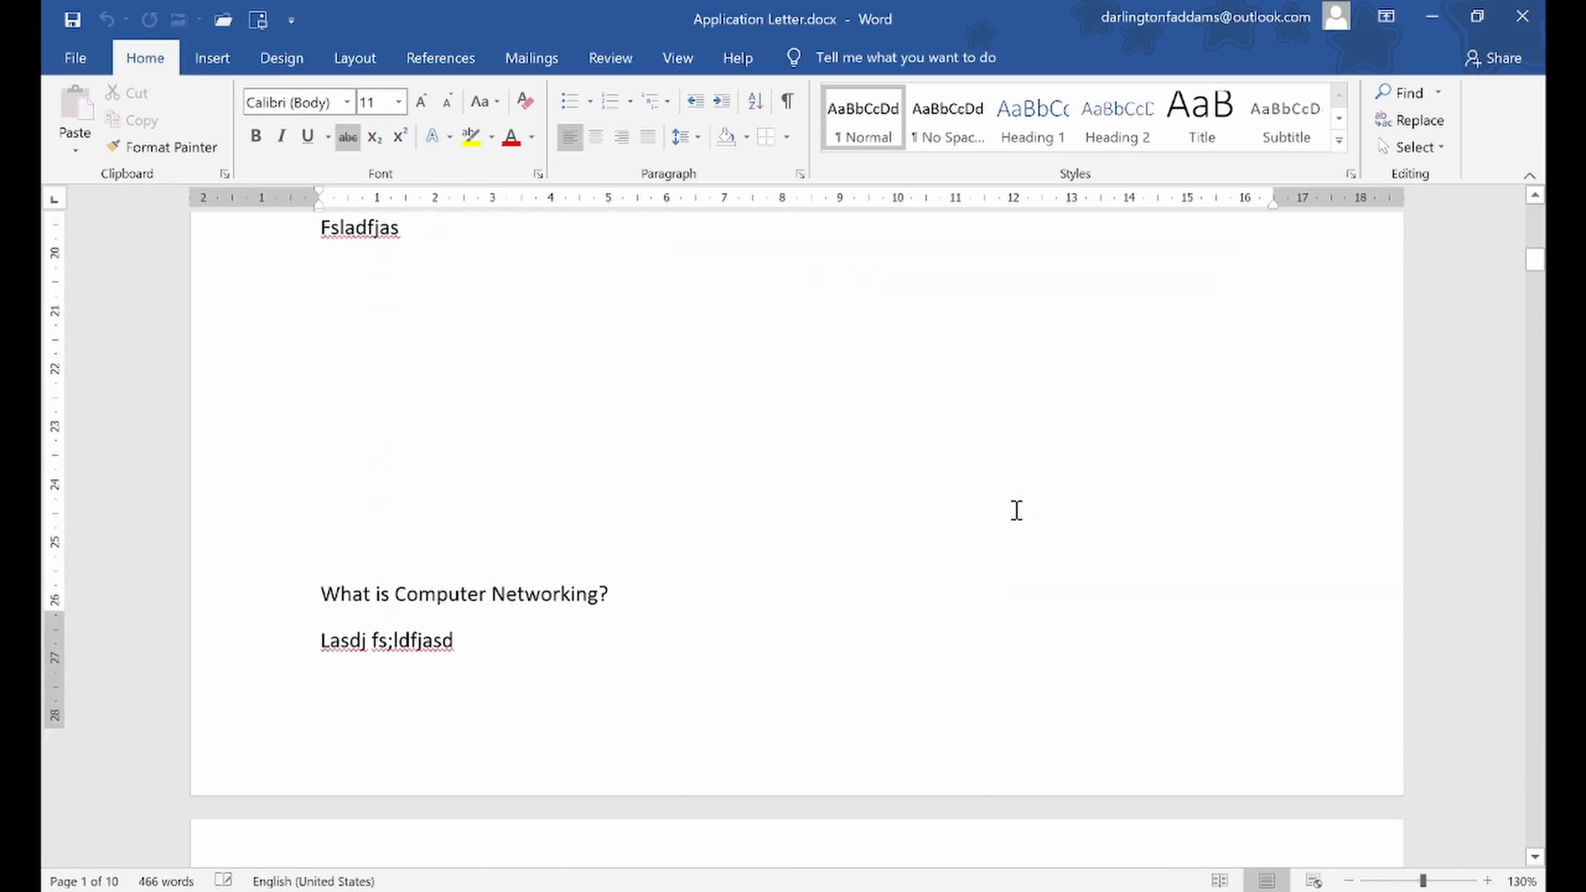
{"action": "scroll", "coordinate": [1018, 518], "scroll_direction": "down", "scroll_amount": 15}
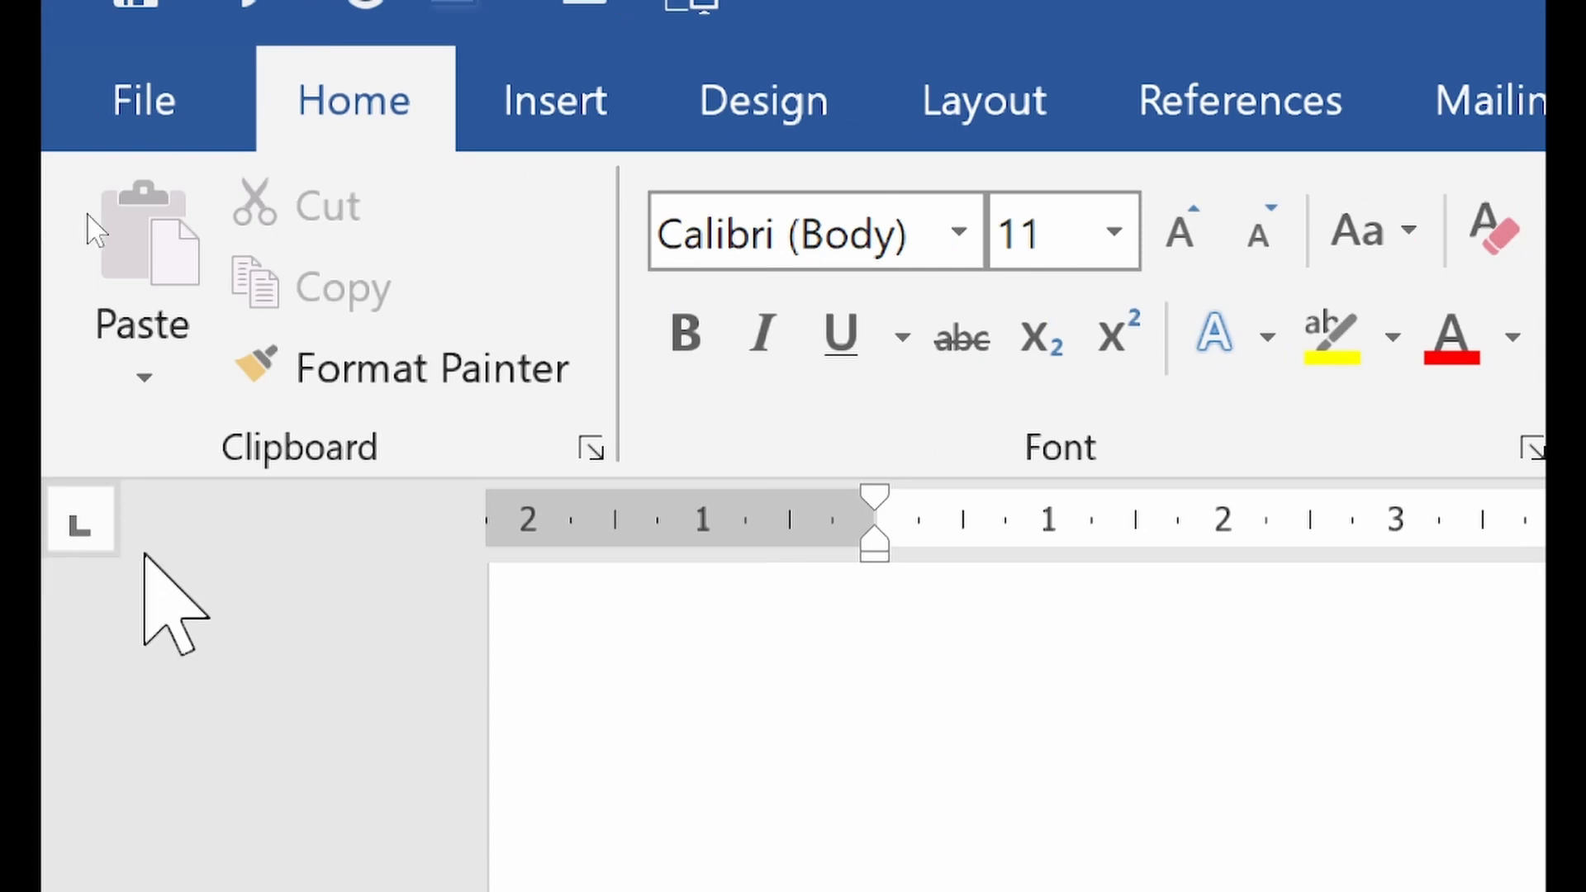
Place the cursor on a blank area near the end of the document and view the available paste options
{"action": "left_click", "coordinate": [952, 753]}
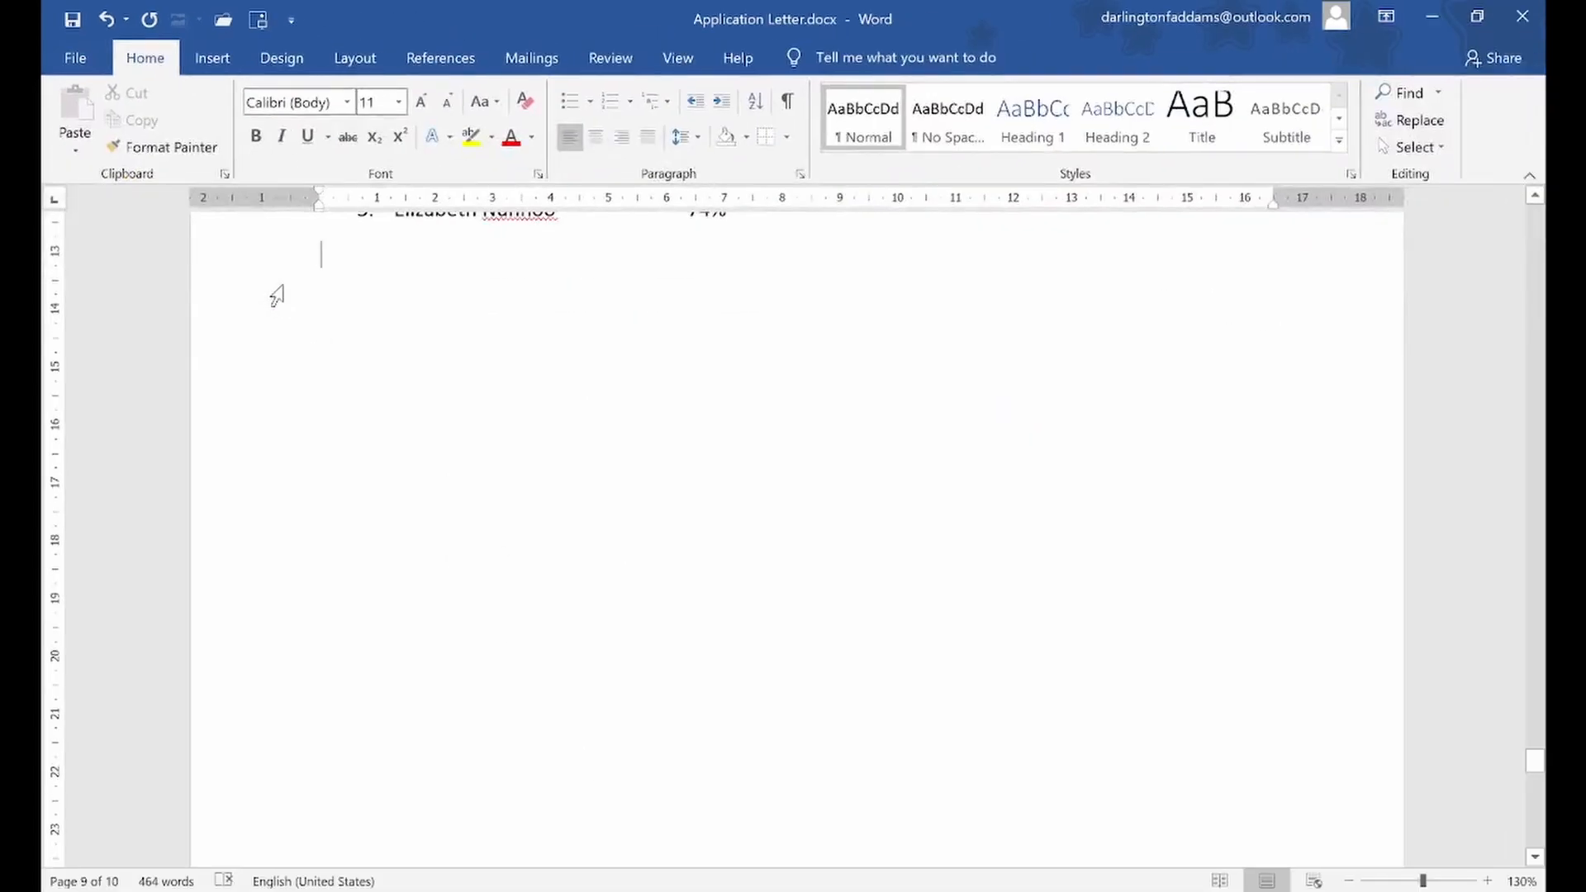
{"action": "scroll", "coordinate": [277, 296], "scroll_direction": "down", "scroll_amount": 8}
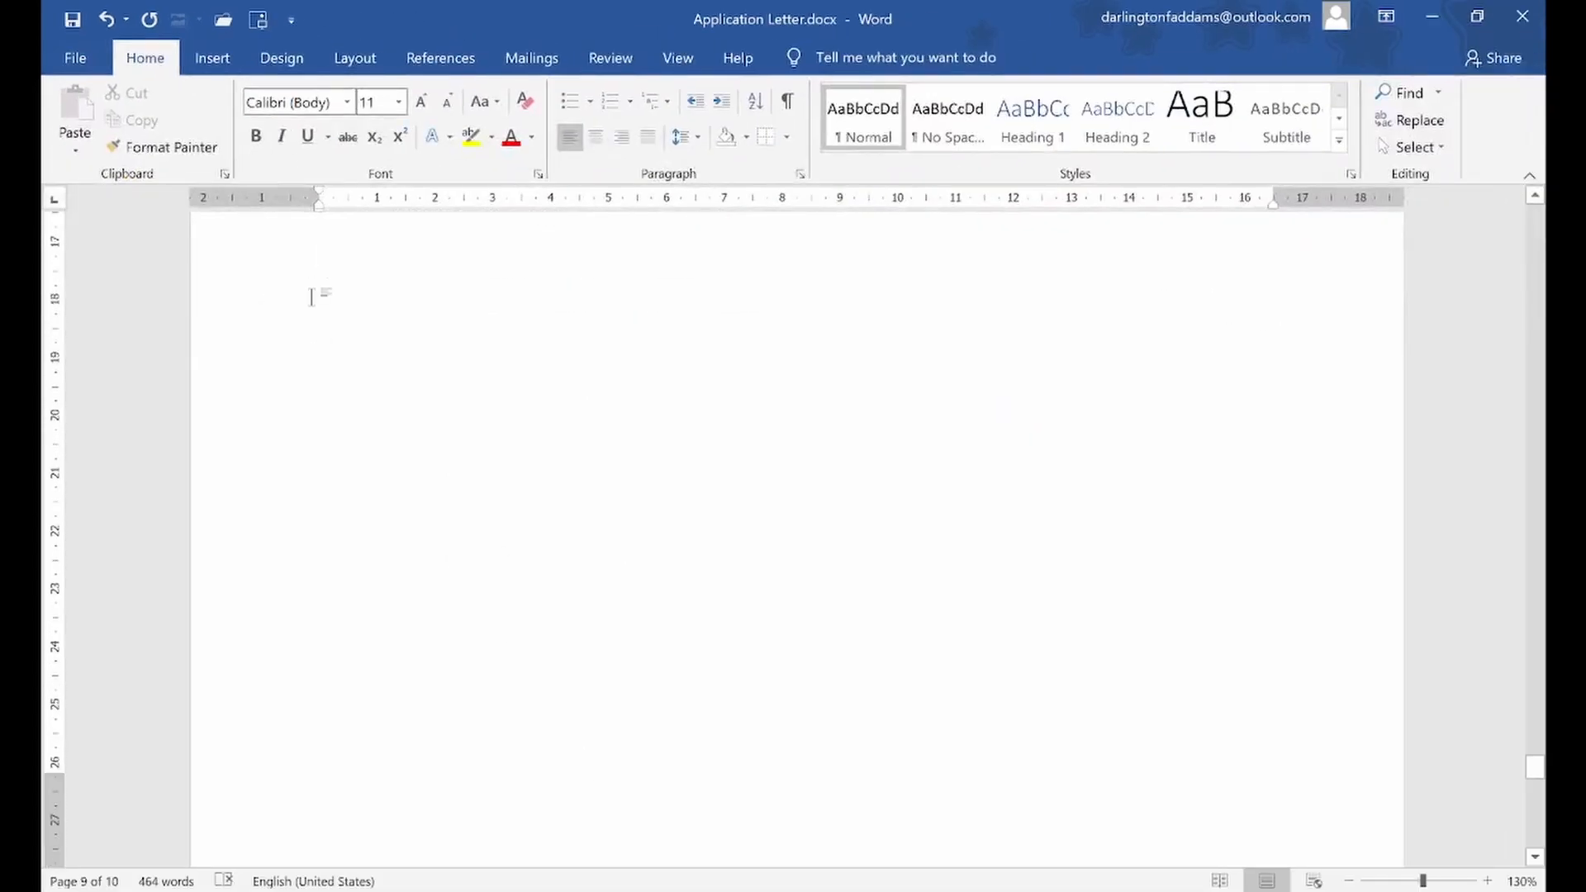
{"action": "left_click", "coordinate": [322, 514]}
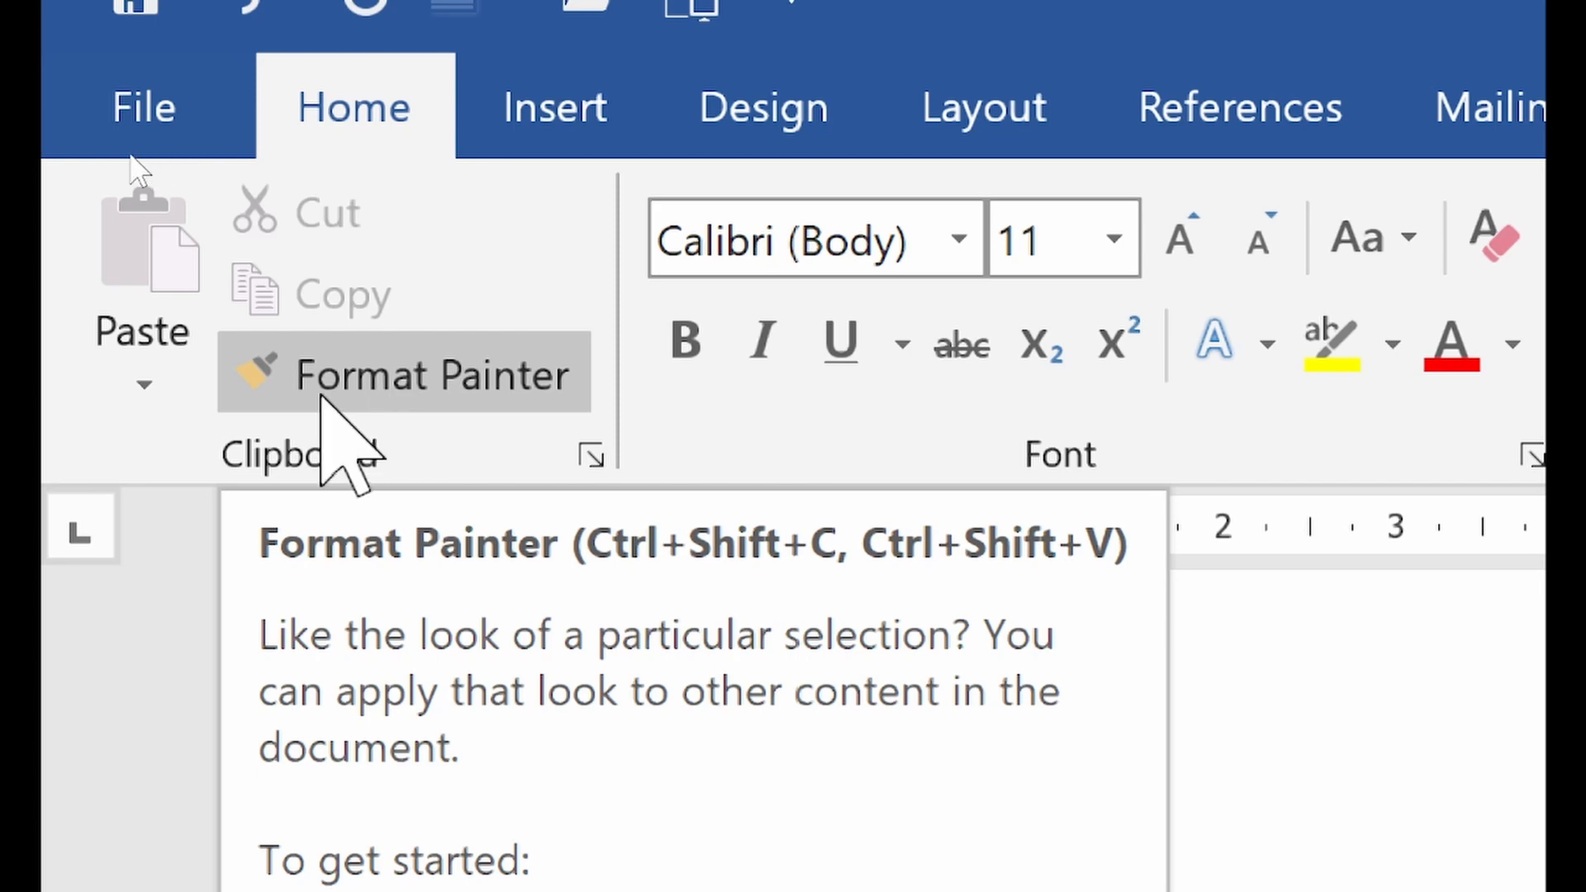
{"action": "left_click", "coordinate": [129, 389]}
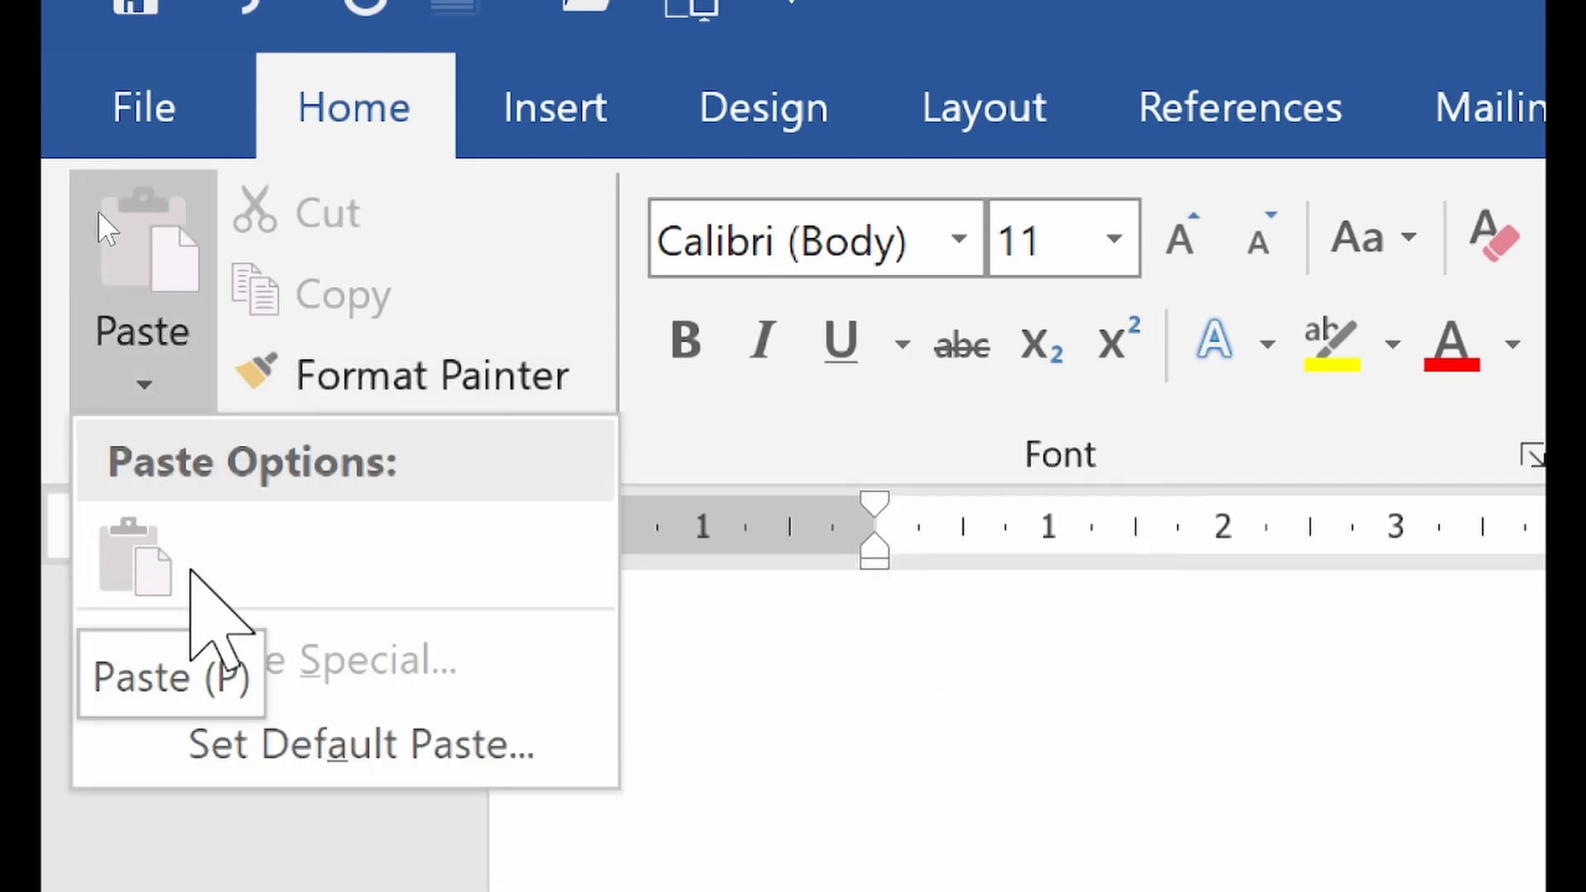
{"action": "left_click", "coordinate": [358, 252]}
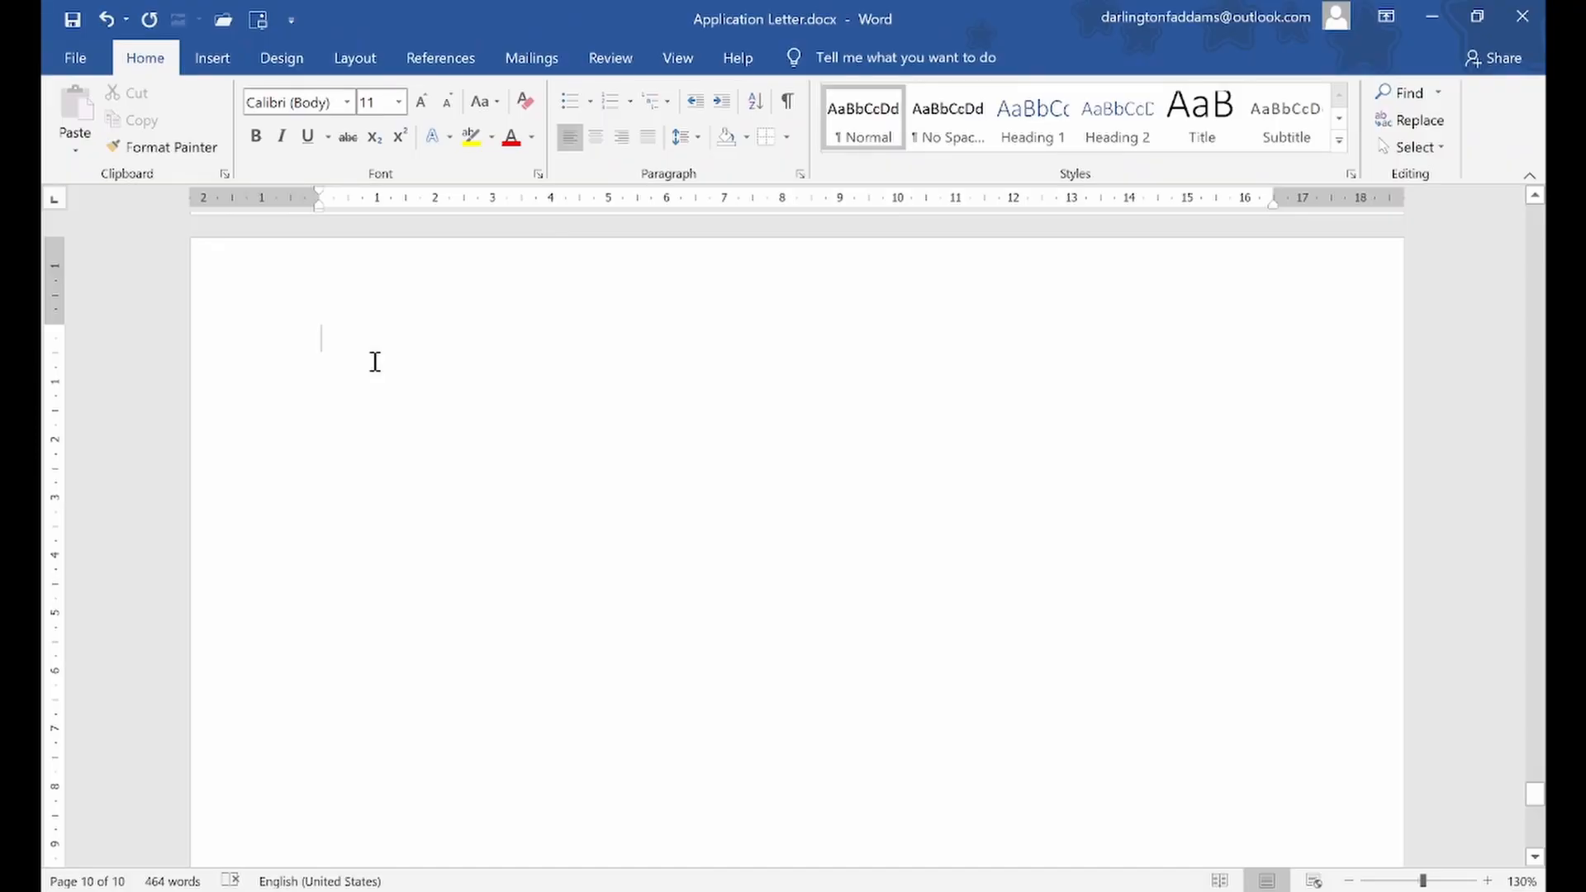
Select the Exam Scores heading together with its whole numbered list of names and percentages
{"action": "scroll", "coordinate": [1033, 828], "scroll_direction": "up", "scroll_amount": 5}
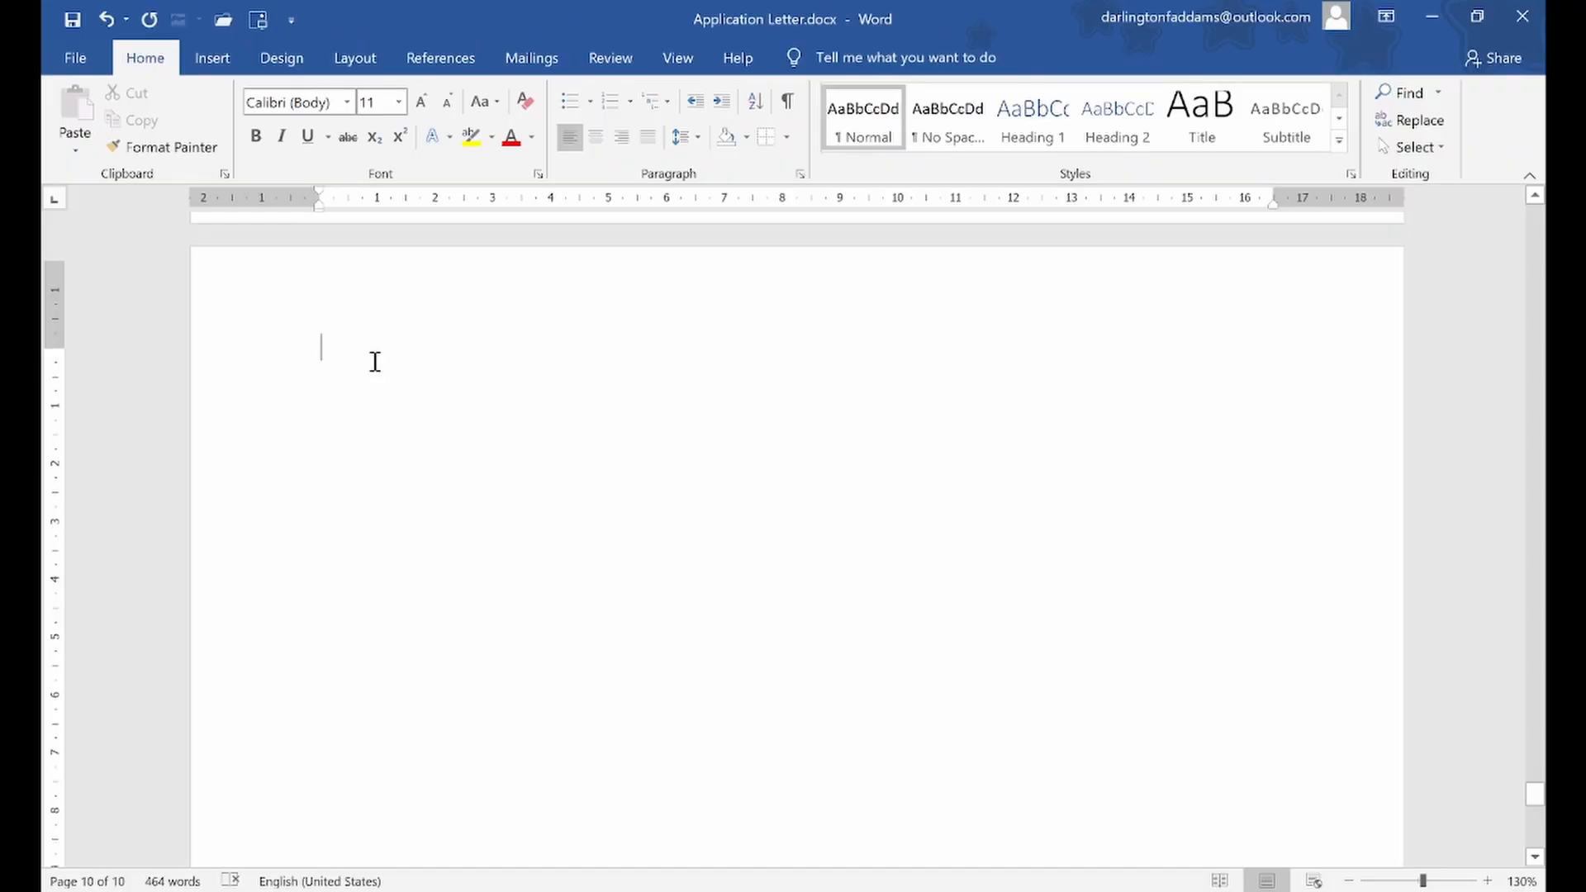
{"action": "scroll", "coordinate": [374, 361], "scroll_direction": "up", "scroll_amount": 10}
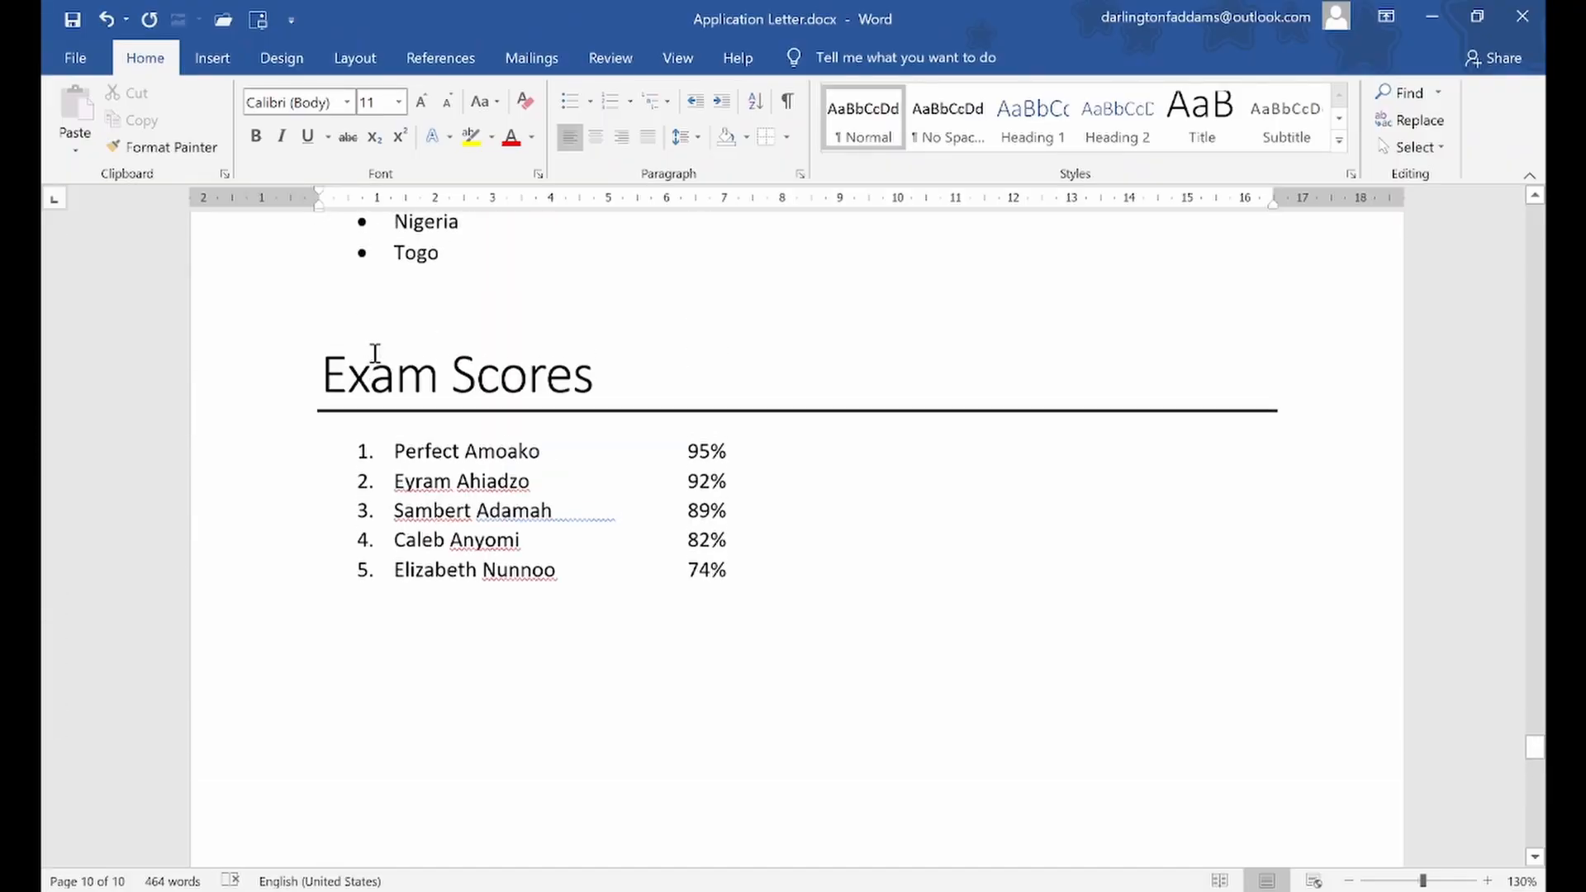
{"action": "scroll", "coordinate": [374, 353], "scroll_direction": "up", "scroll_amount": 10}
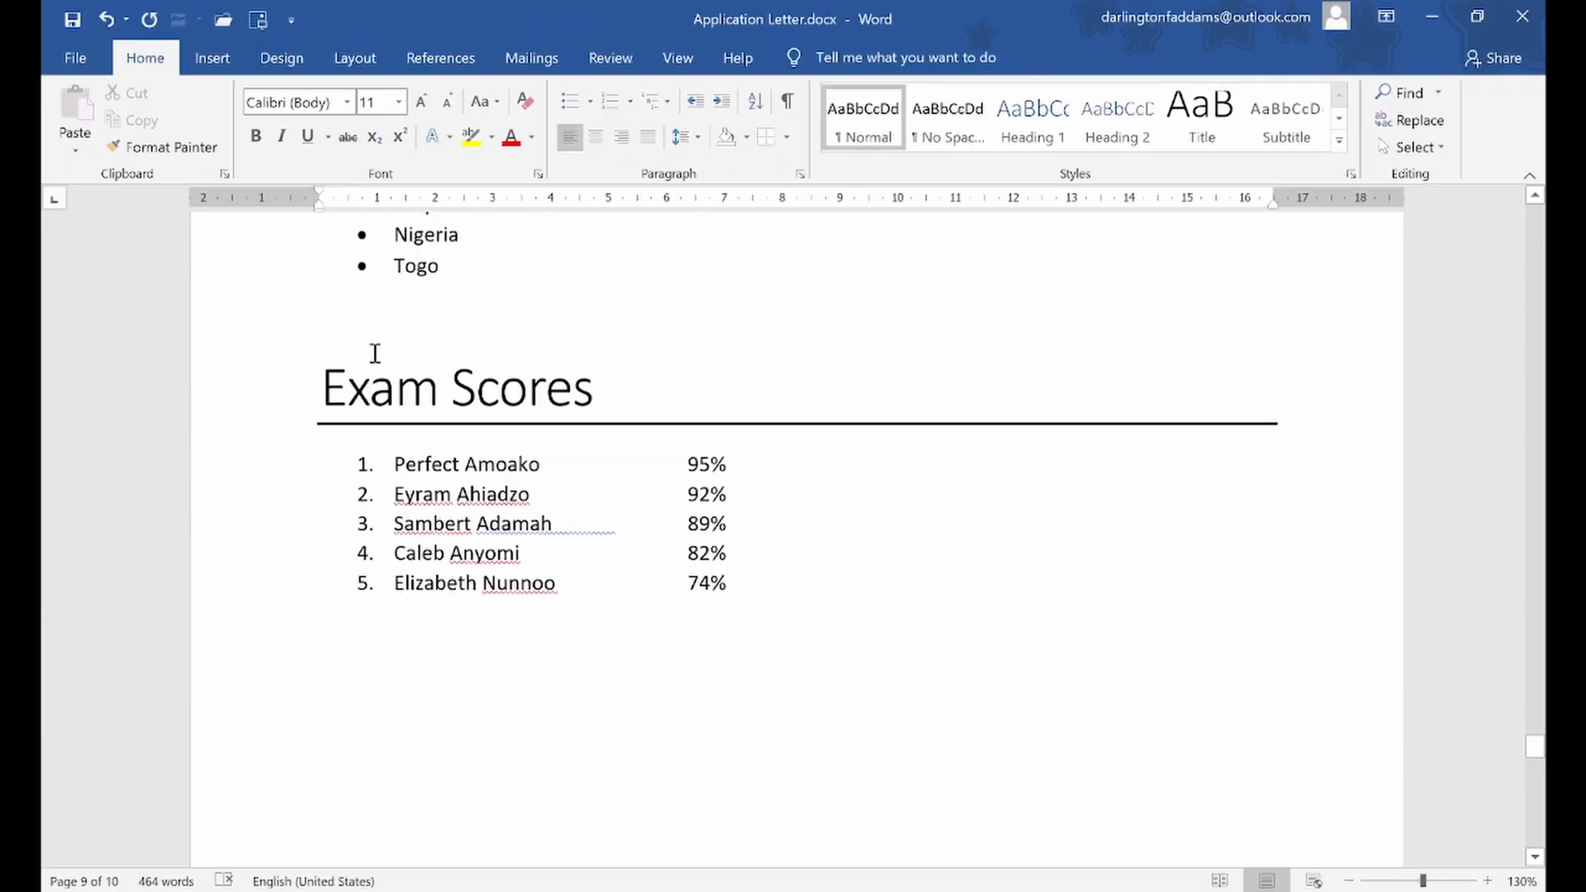
{"action": "scroll", "coordinate": [375, 354], "scroll_direction": "up", "scroll_amount": 2}
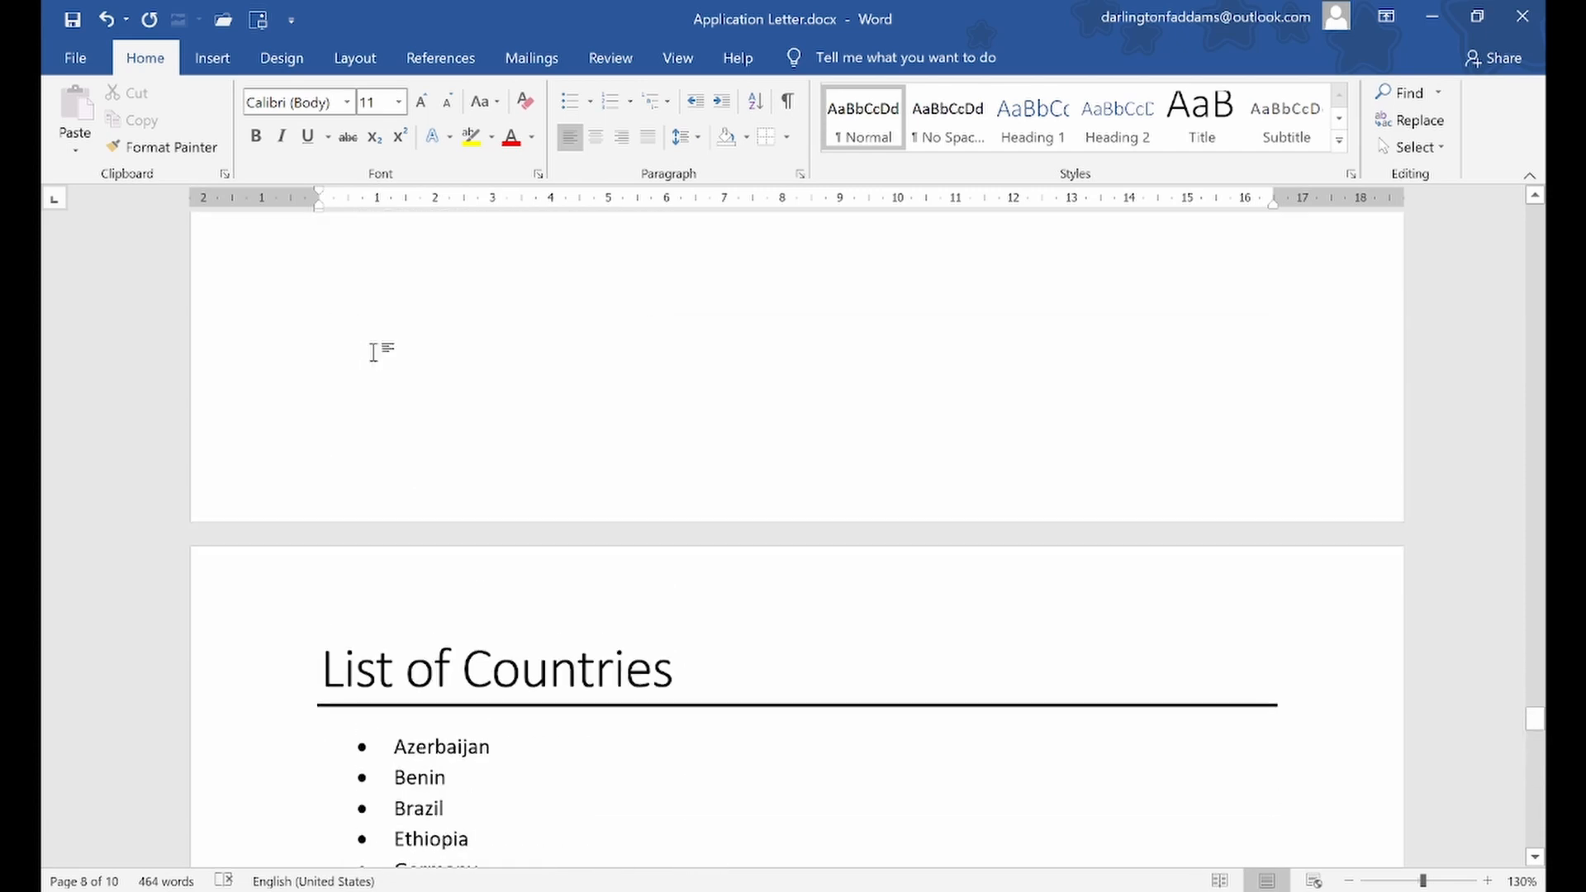
{"action": "scroll", "coordinate": [374, 353], "scroll_direction": "down", "scroll_amount": 8}
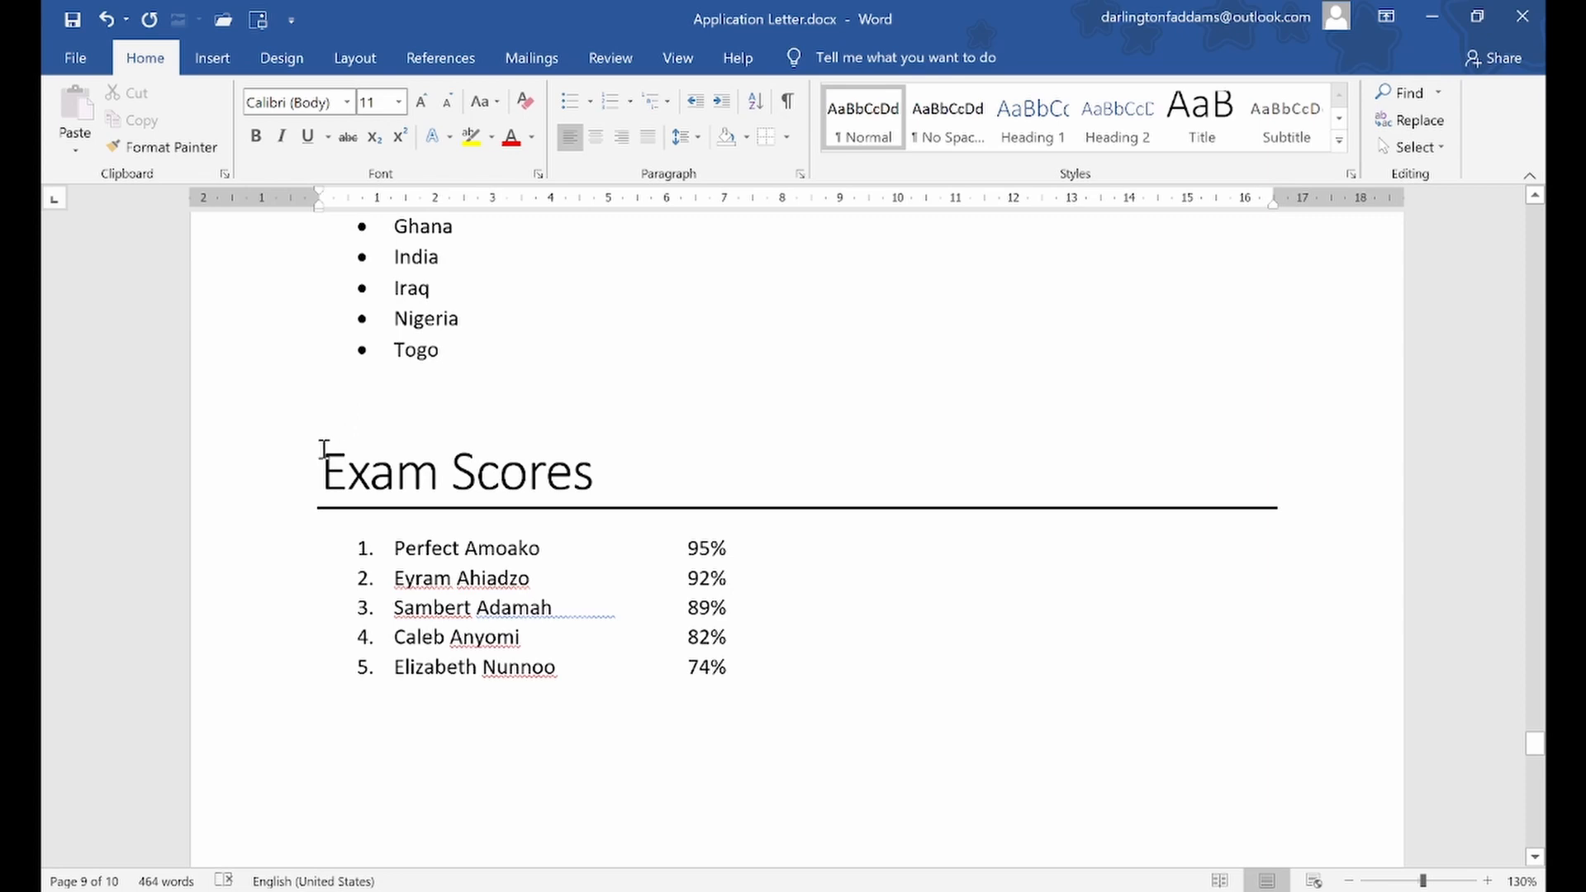
{"action": "left_click_drag", "start_coordinate": [319, 453], "coordinate": [746, 683]}
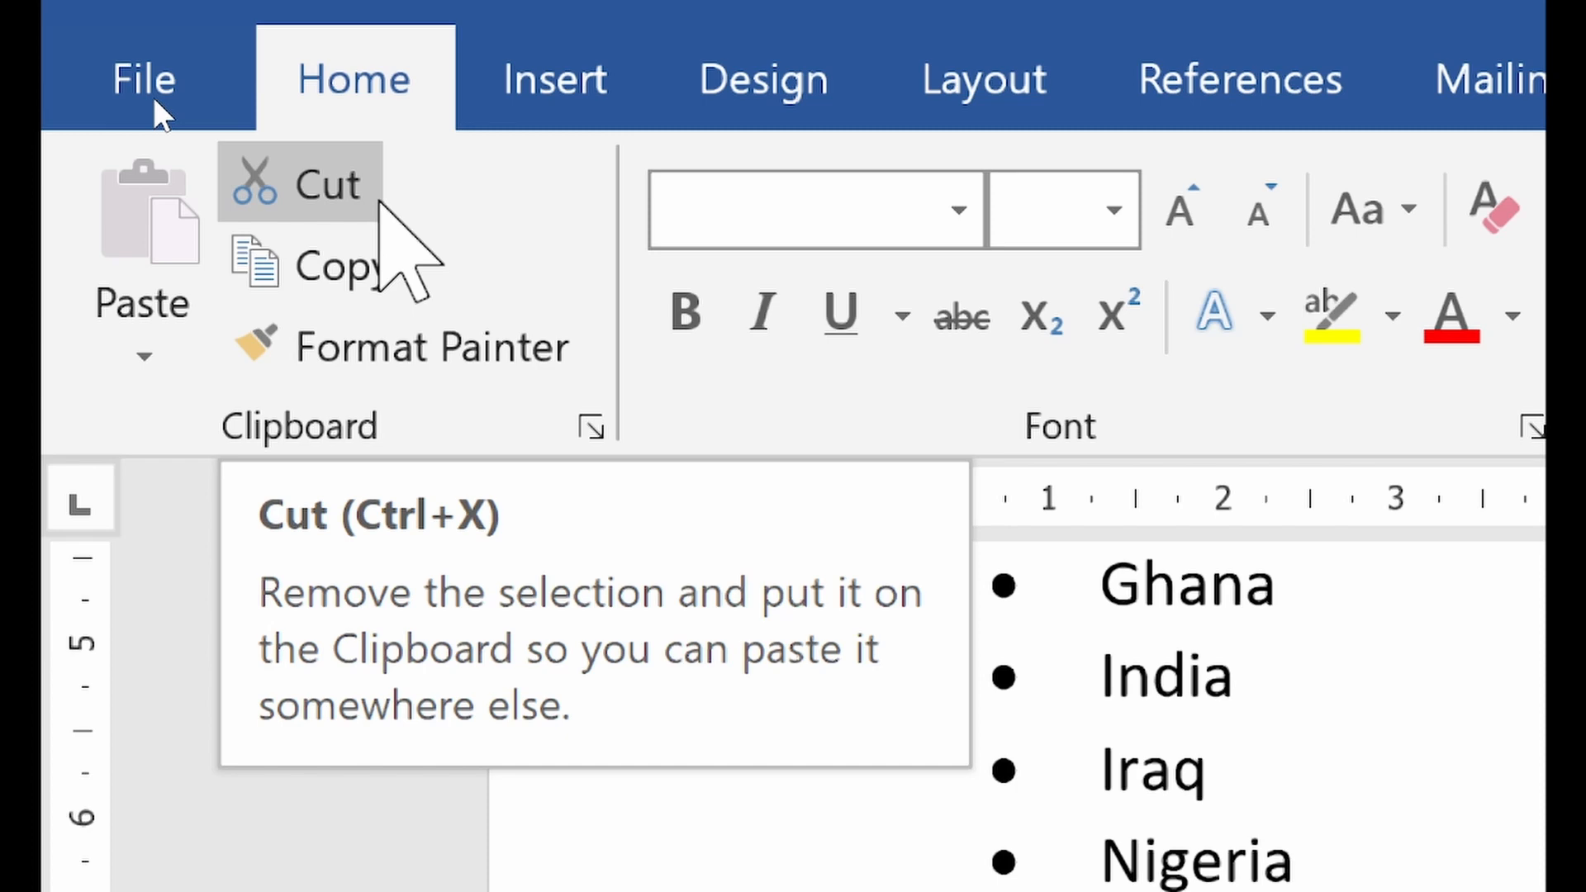
Try cutting the selected Exam Scores section from the document, and undo the cut
{"action": "scroll", "coordinate": [857, 807], "scroll_direction": "down", "scroll_amount": 5}
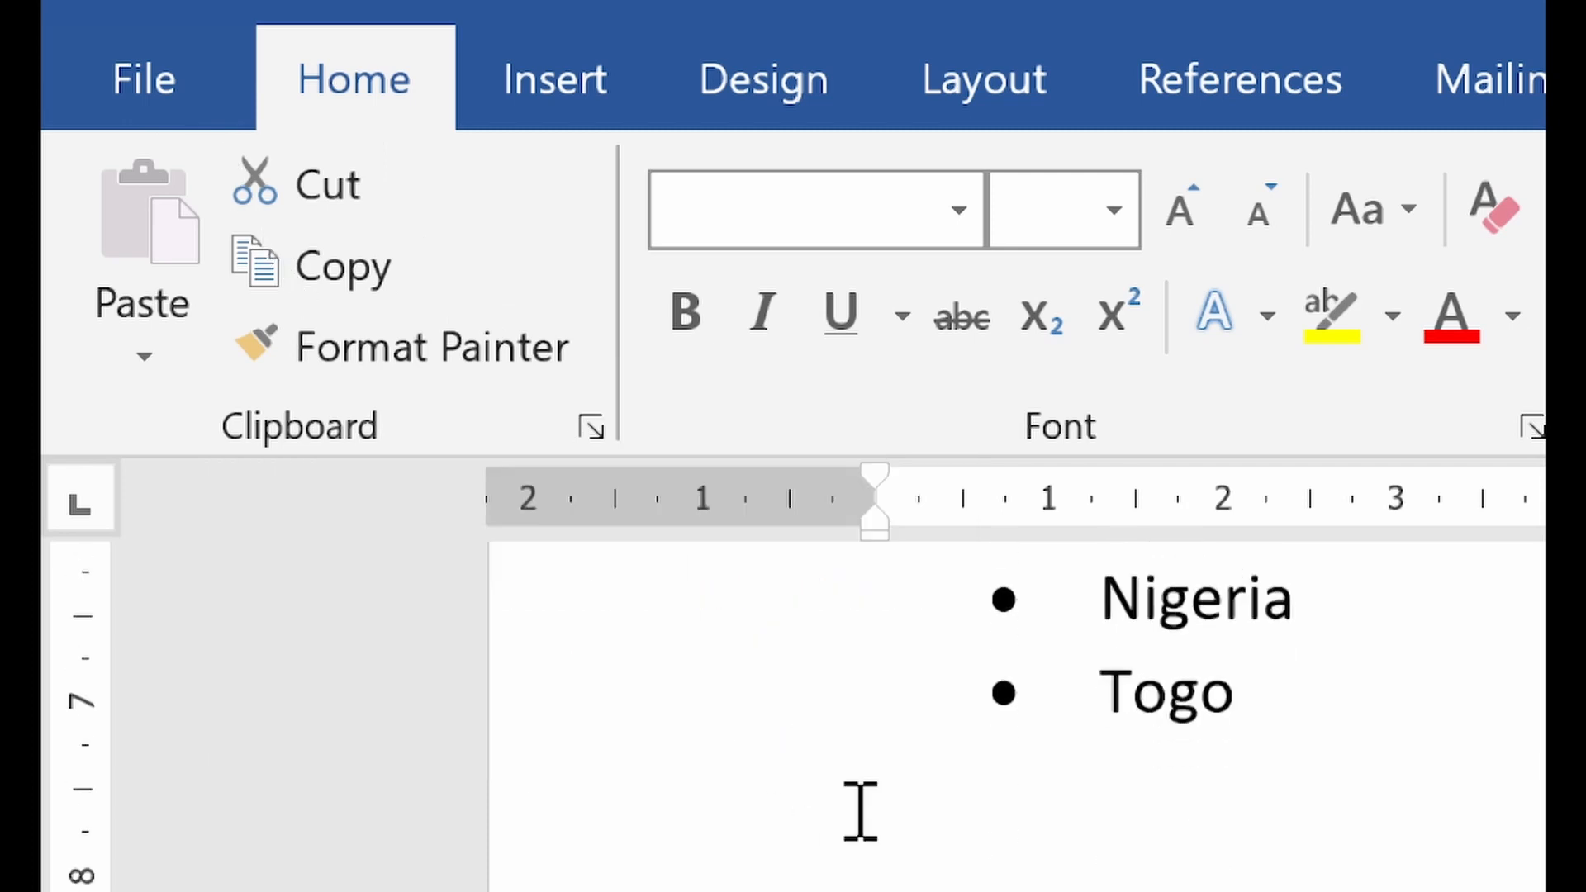
{"action": "scroll", "coordinate": [857, 810], "scroll_direction": "down", "scroll_amount": 1}
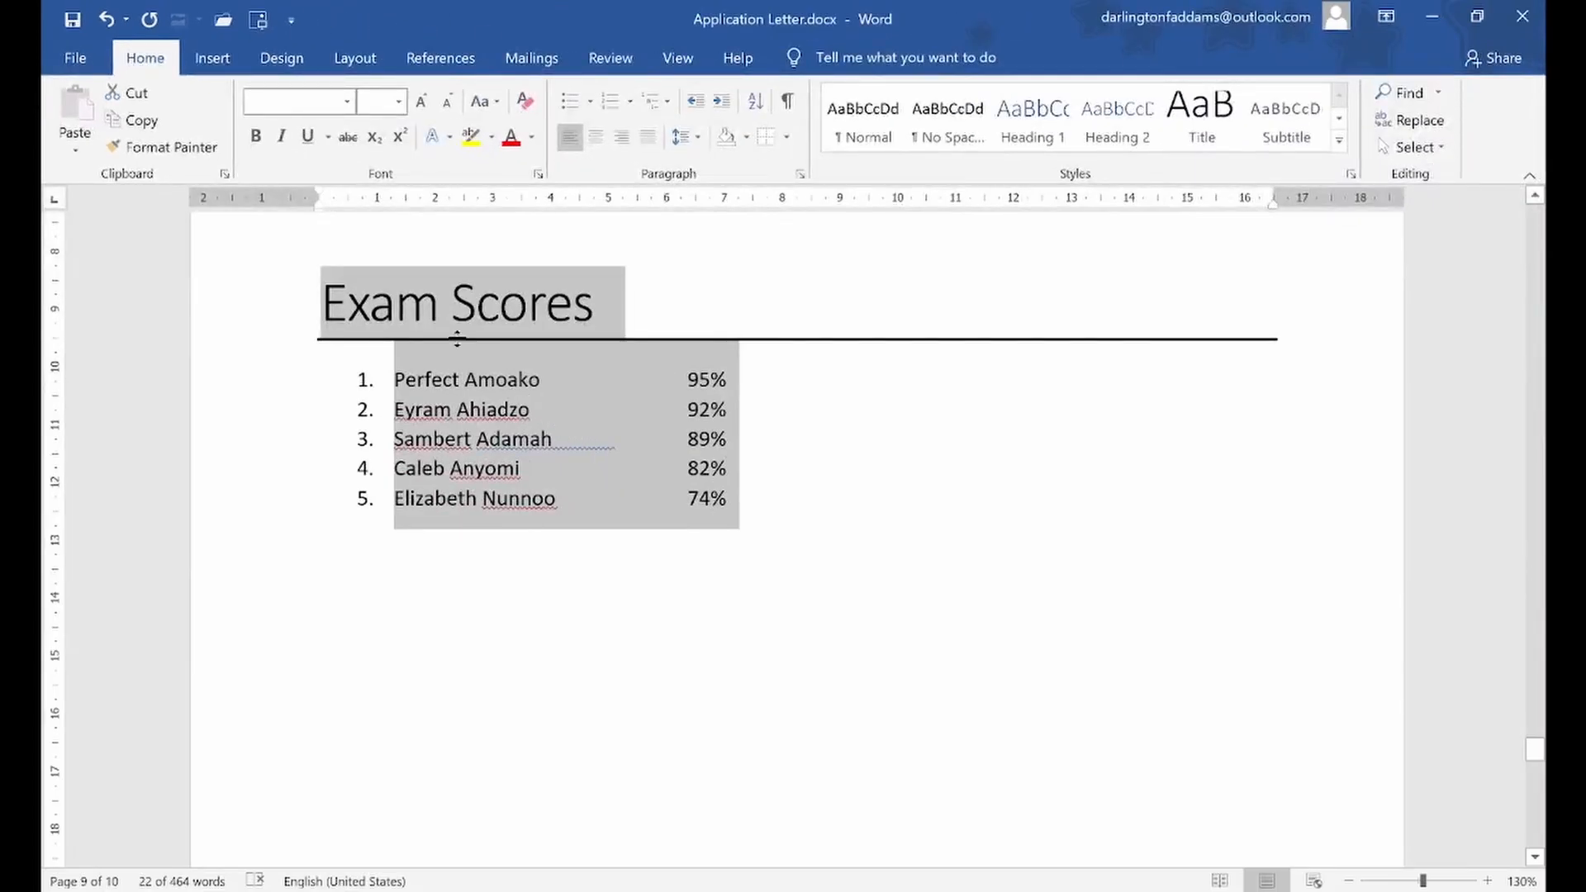
{"action": "left_click", "coordinate": [132, 93]}
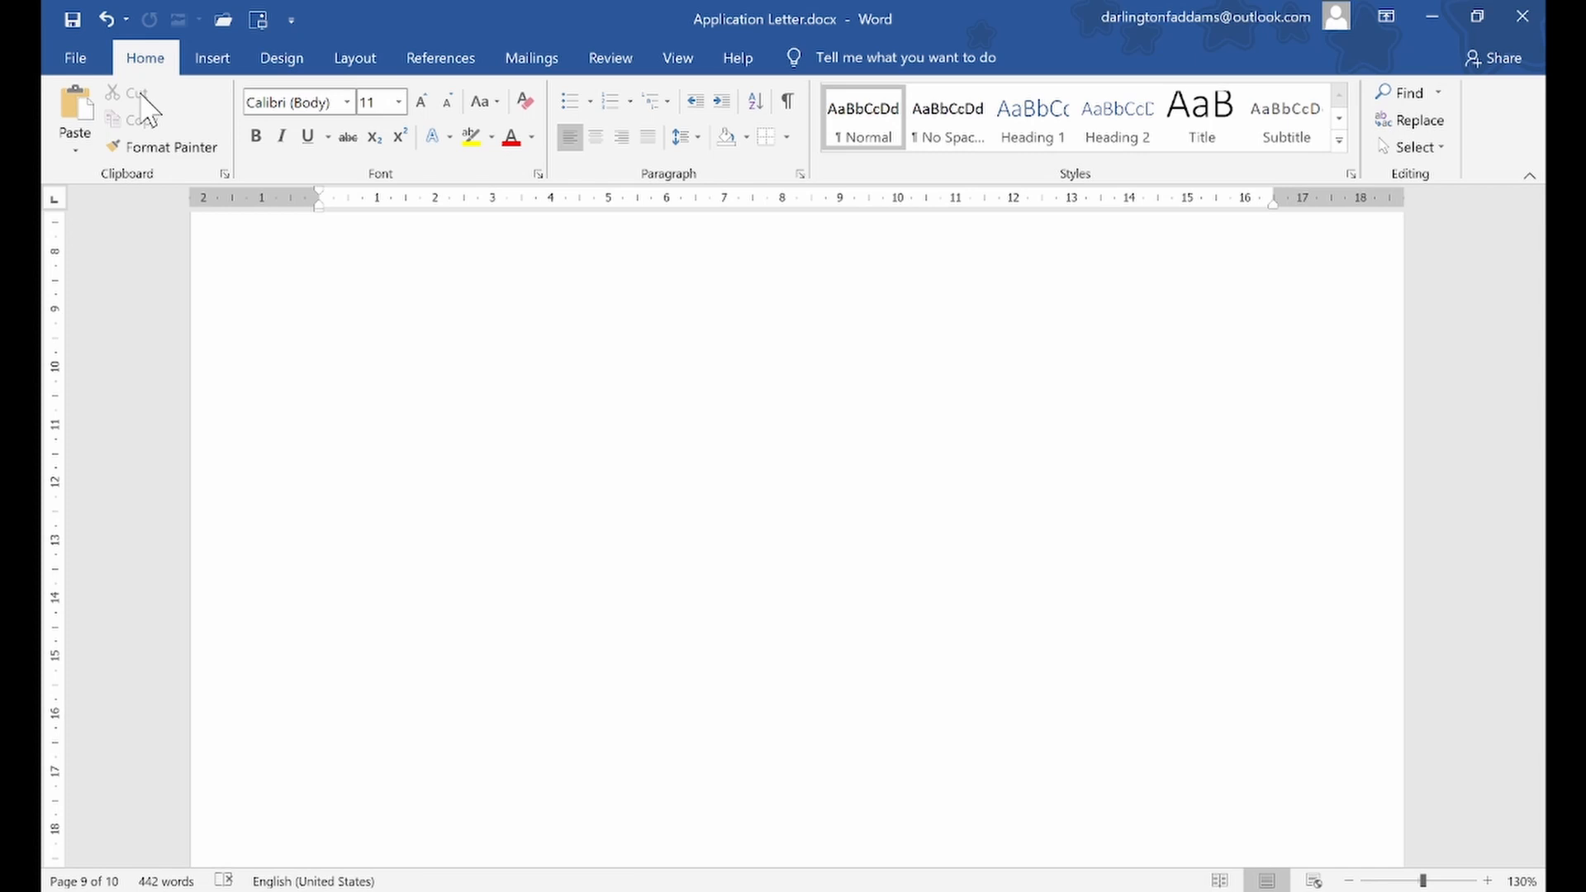
{"action": "key", "text": "ctrl+z"}
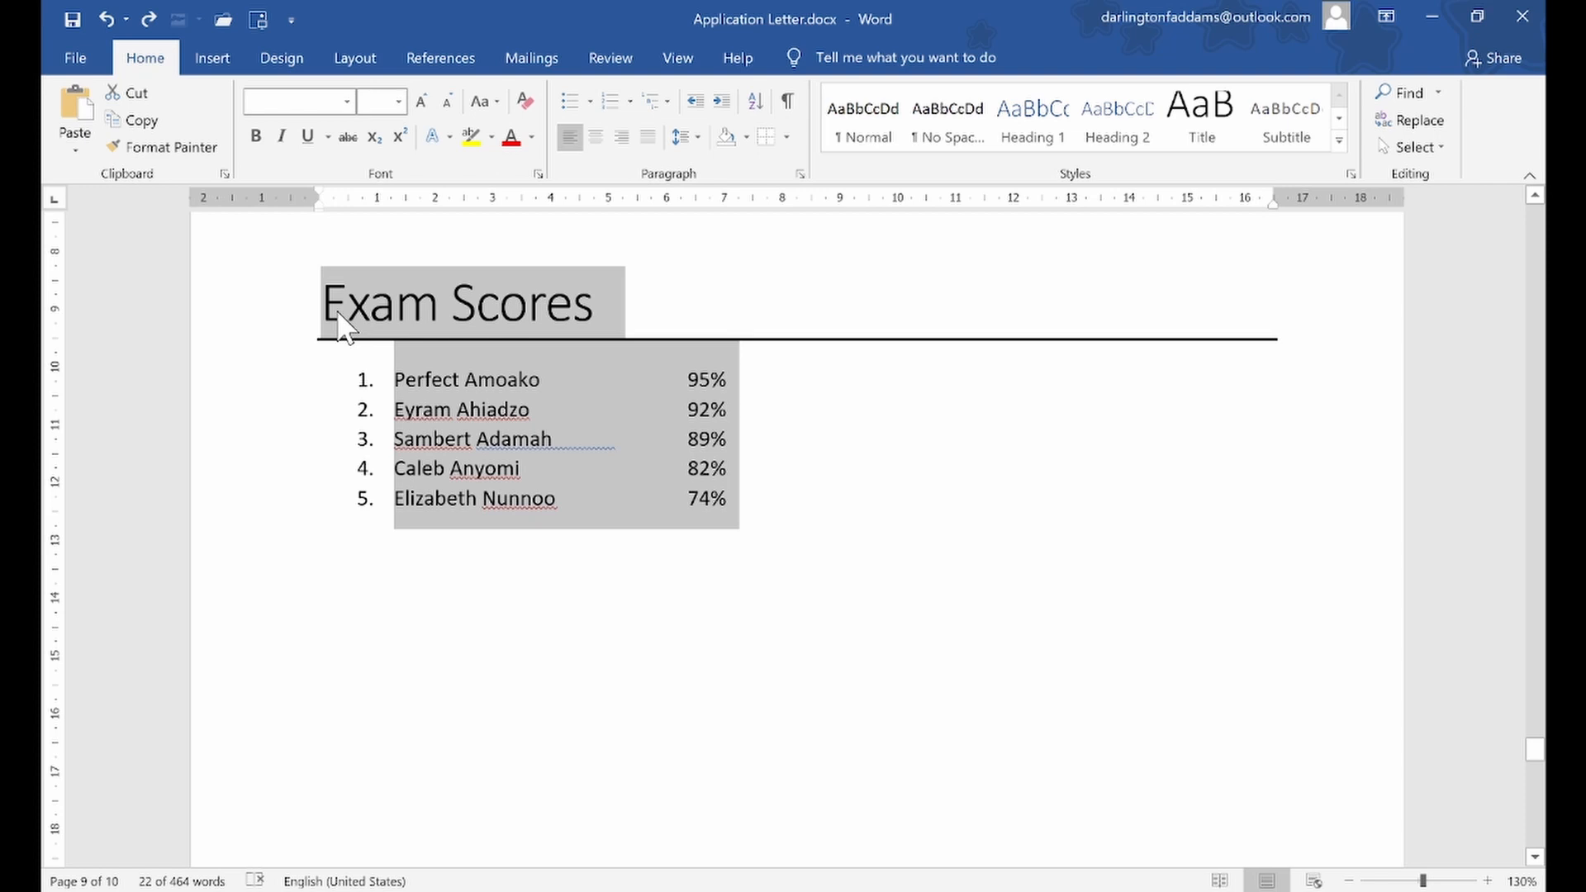
Copy the selected Exam Scores heading and list to the clipboard
{"action": "left_click", "coordinate": [132, 124]}
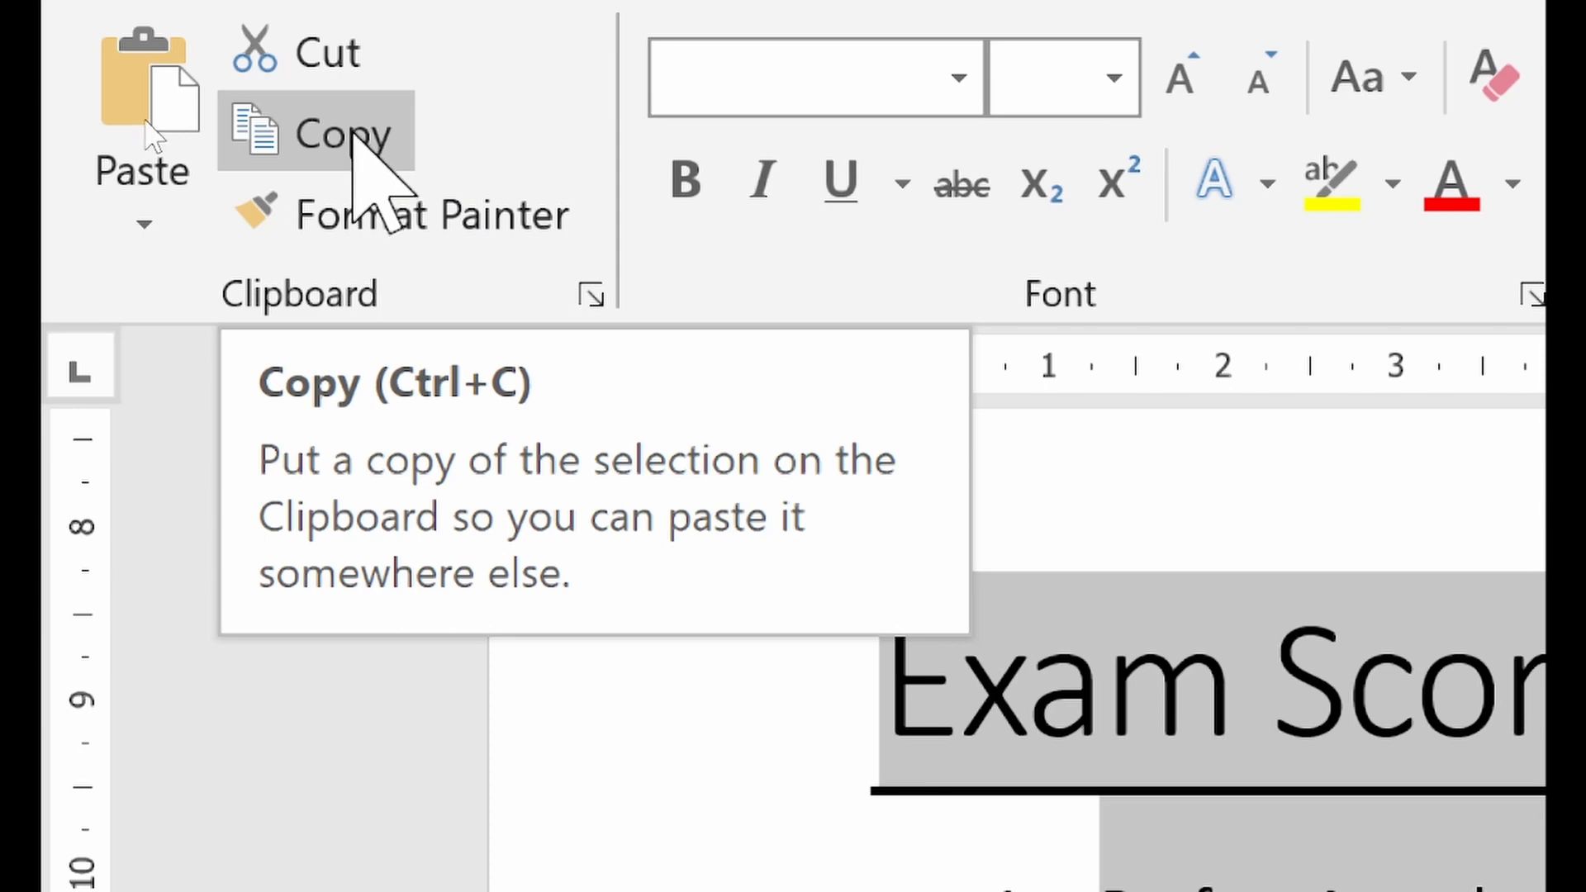
{"action": "left_click", "coordinate": [353, 134]}
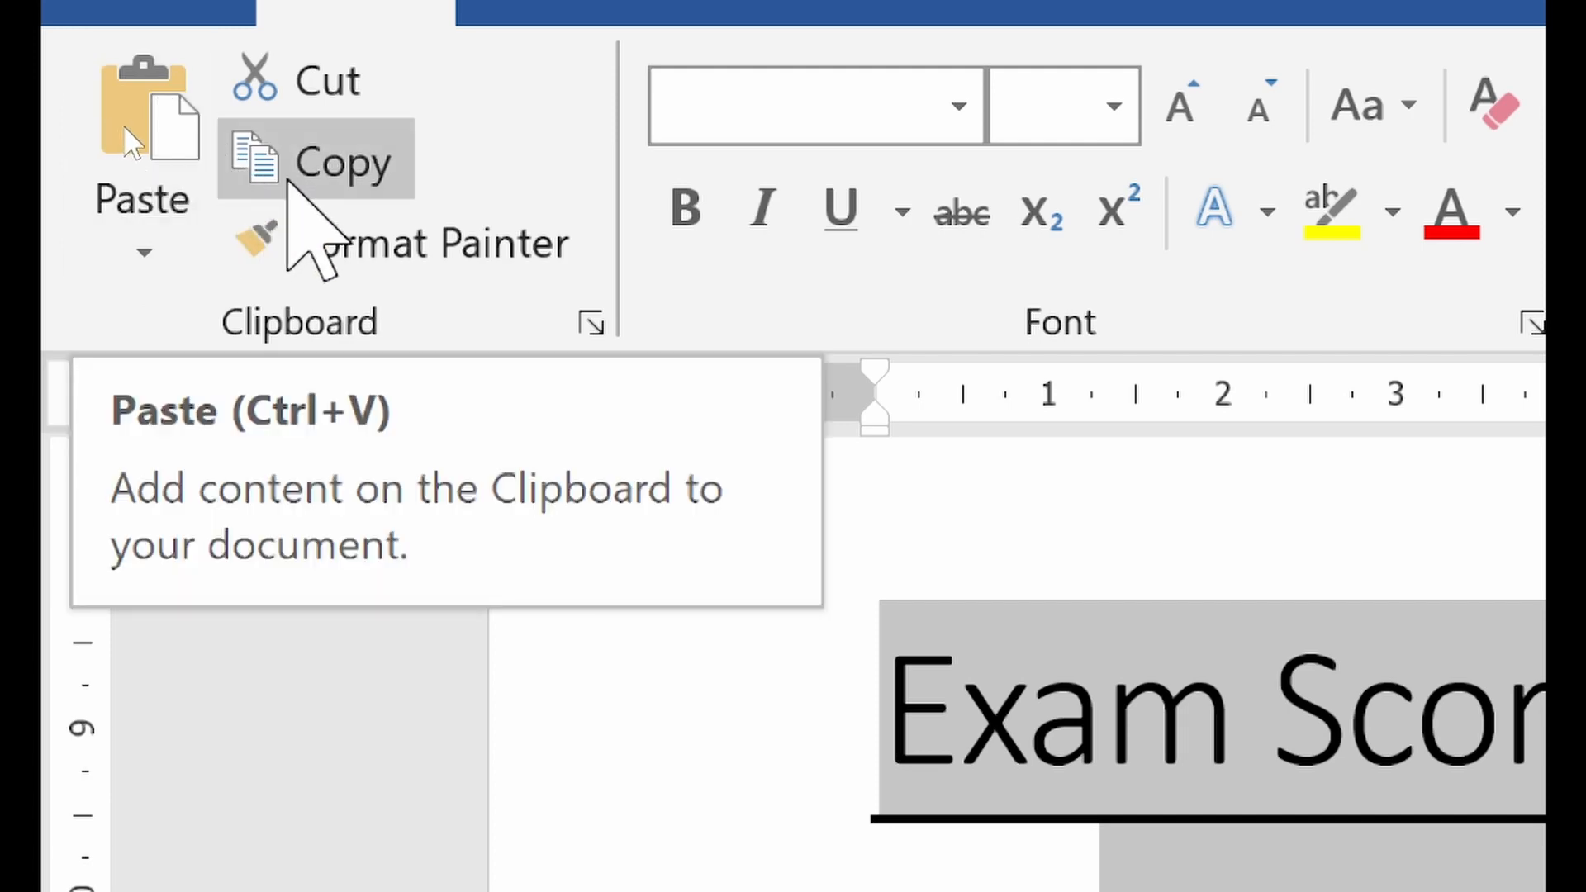
{"action": "left_click", "coordinate": [334, 164]}
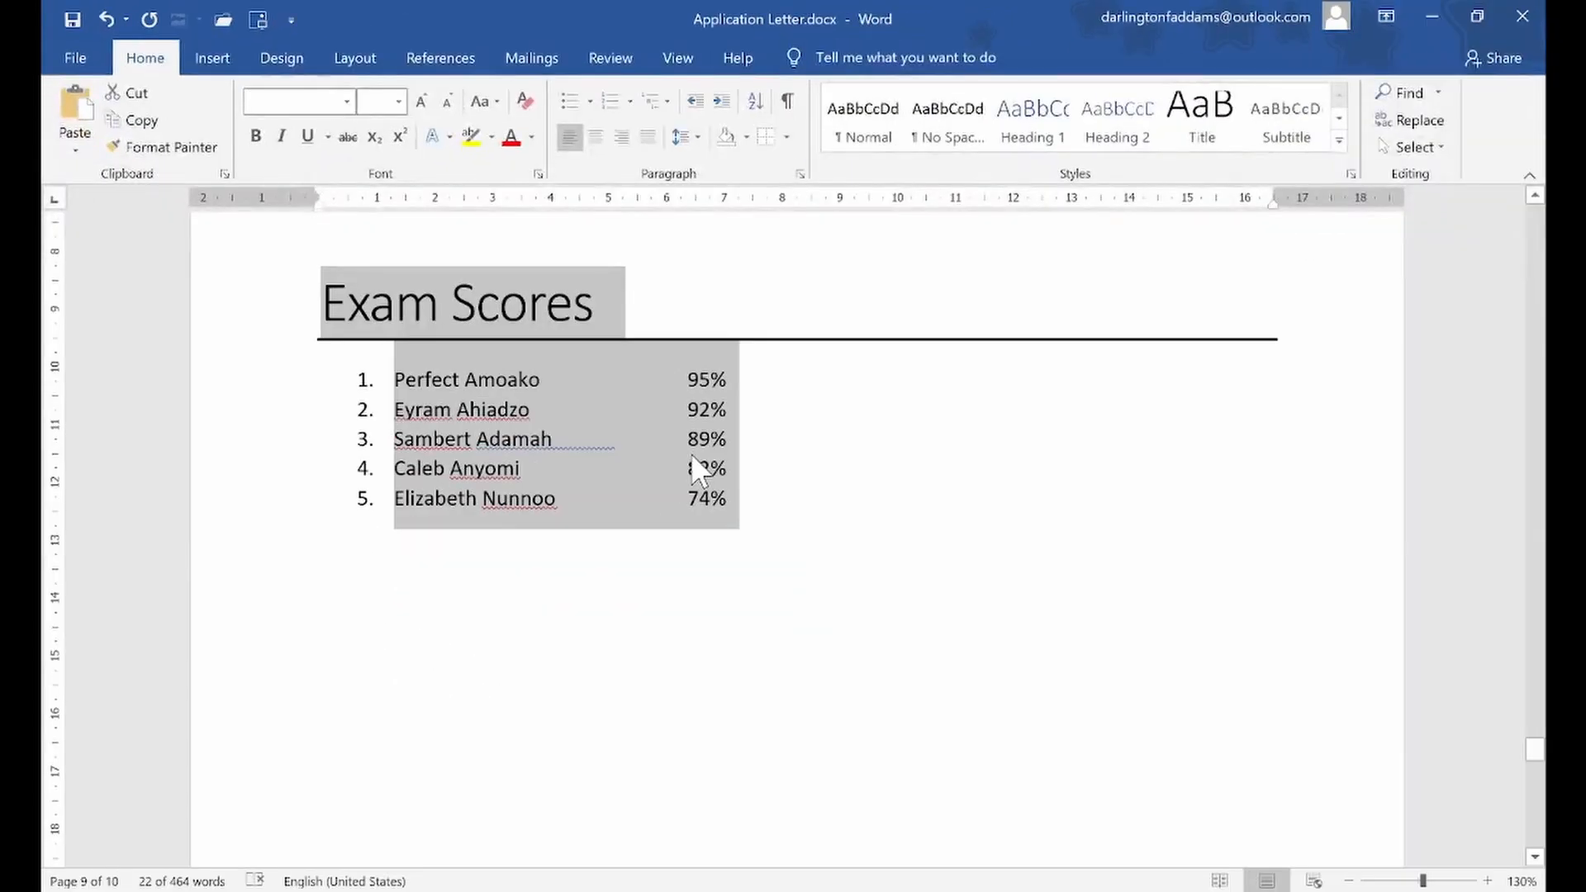
Paste the copied Exam Scores heading and list at the start of the document's blank last page
{"action": "left_click", "coordinate": [1017, 636]}
{"action": "scroll", "coordinate": [691, 452], "scroll_direction": "down", "scroll_amount": 10}
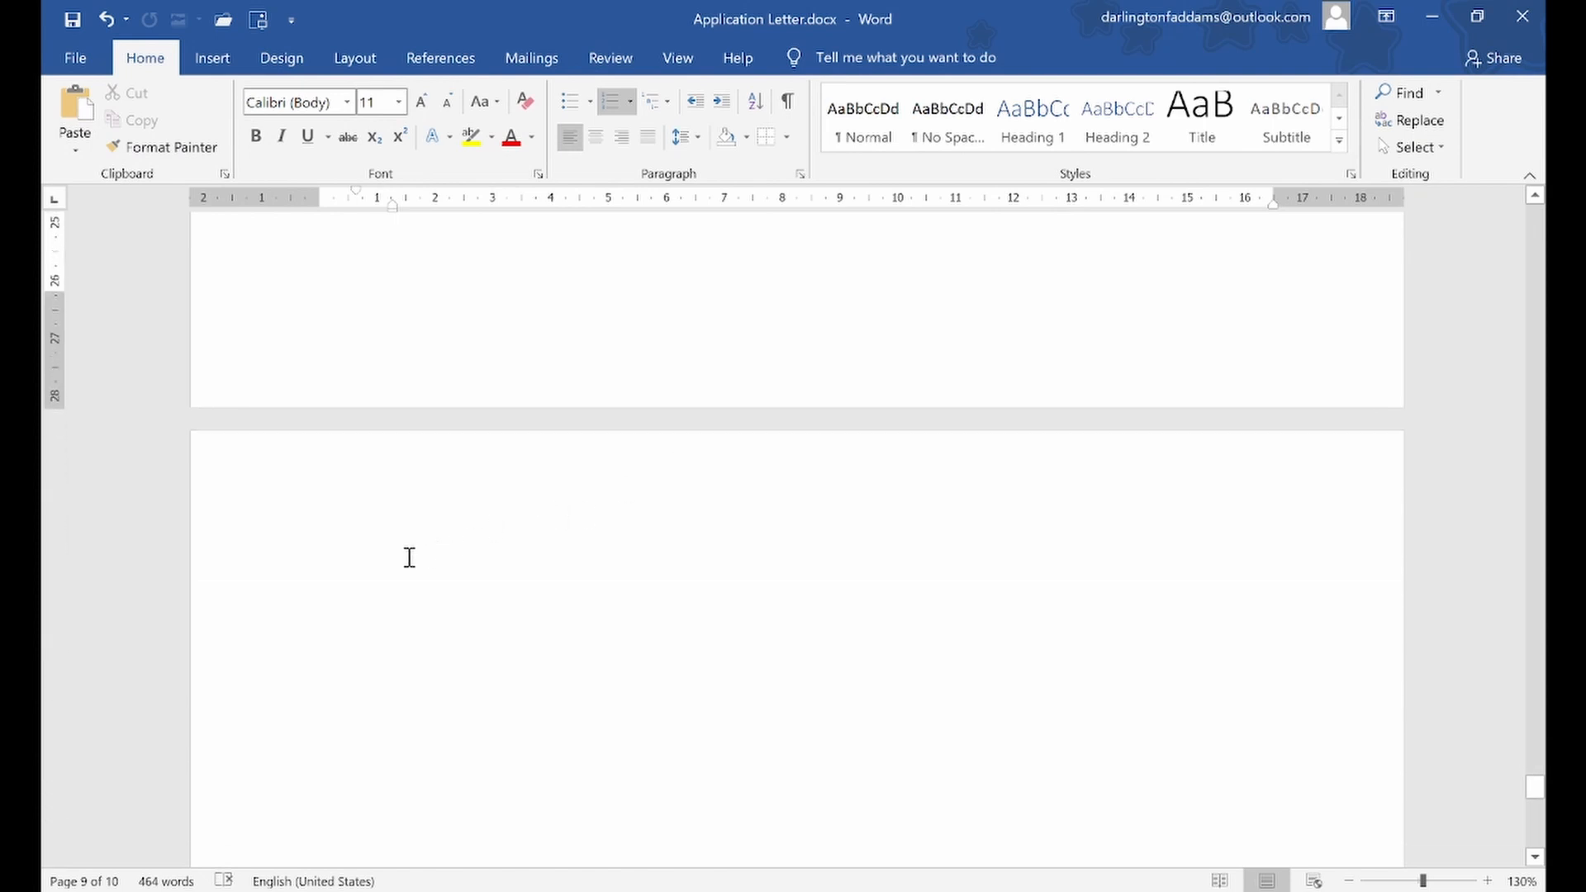
{"action": "left_click", "coordinate": [382, 549]}
{"action": "scroll", "coordinate": [383, 548], "scroll_direction": "down", "scroll_amount": 3}
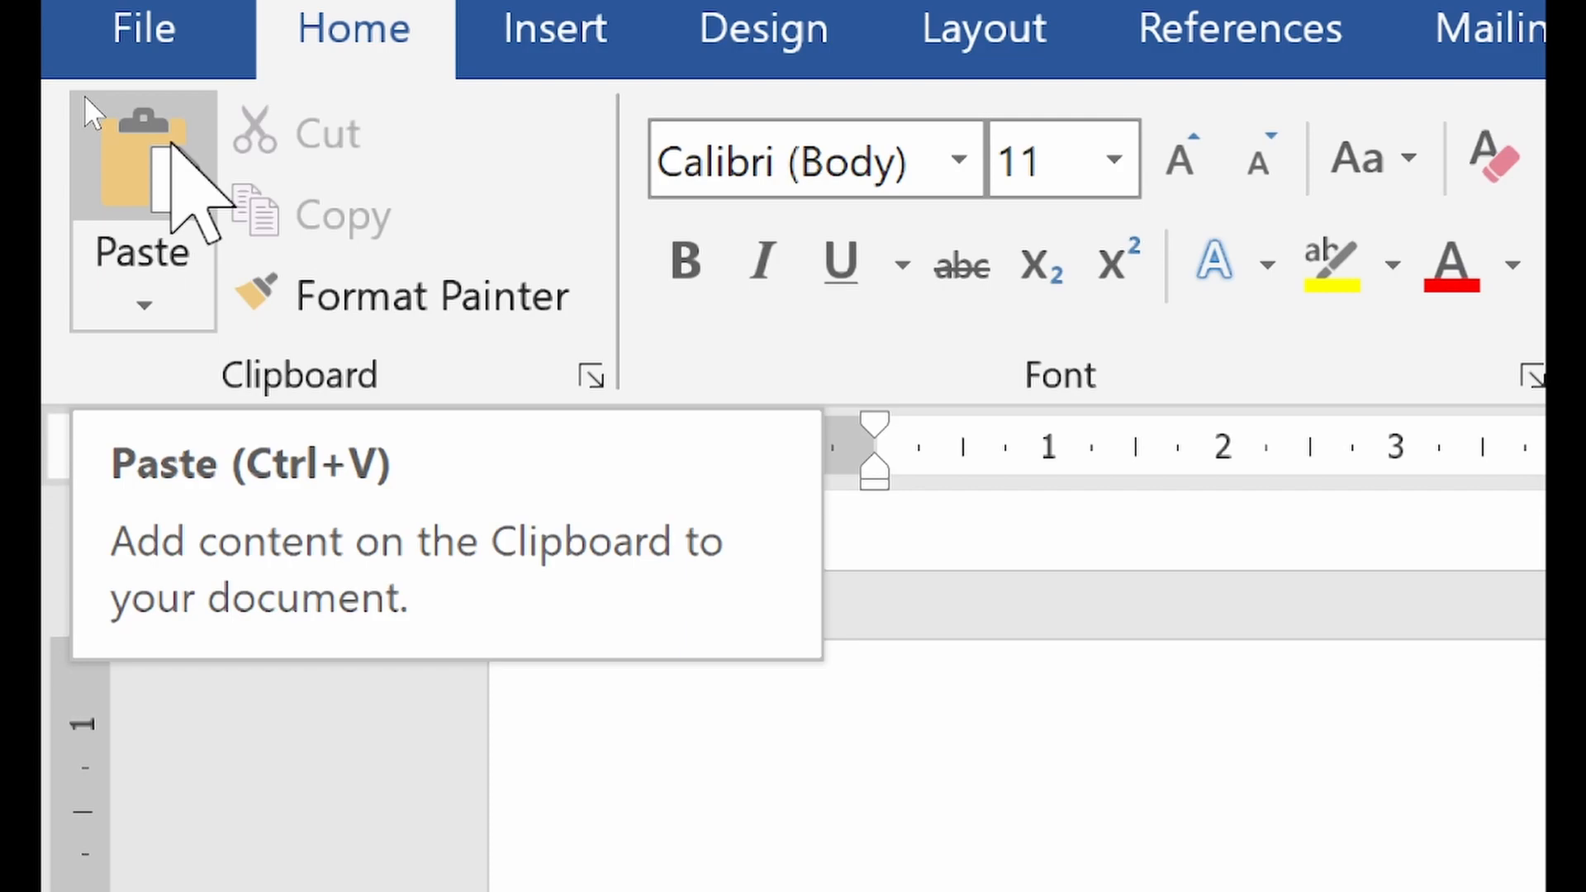
{"action": "left_click", "coordinate": [83, 95]}
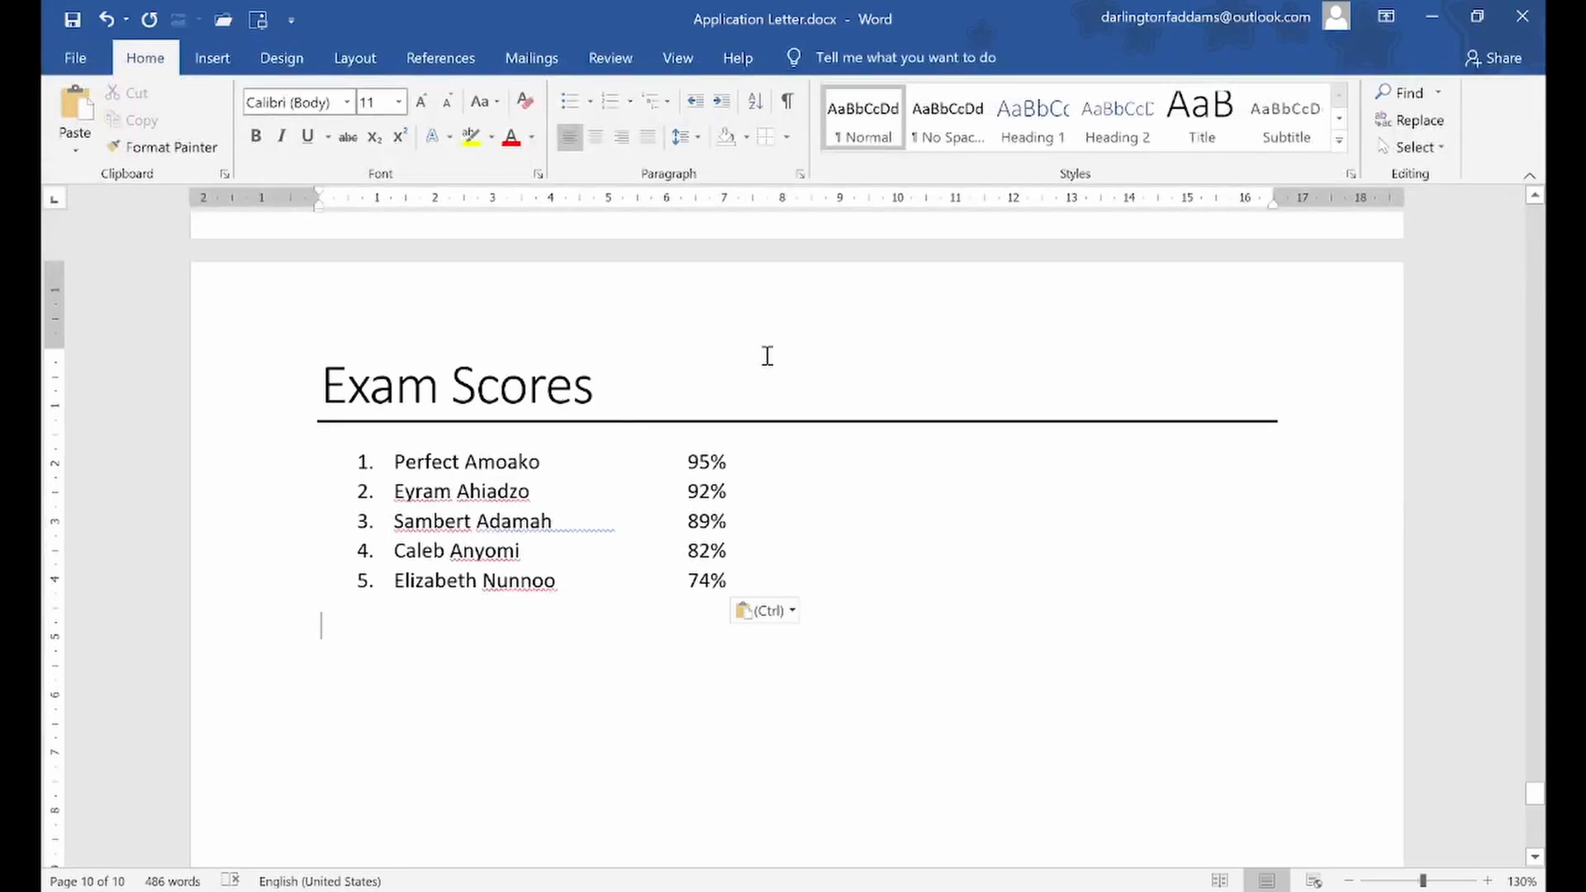
Paste the Exam Scores section repeatedly below the first pasted copy so the copies run over several pages
{"action": "left_click", "coordinate": [81, 92]}
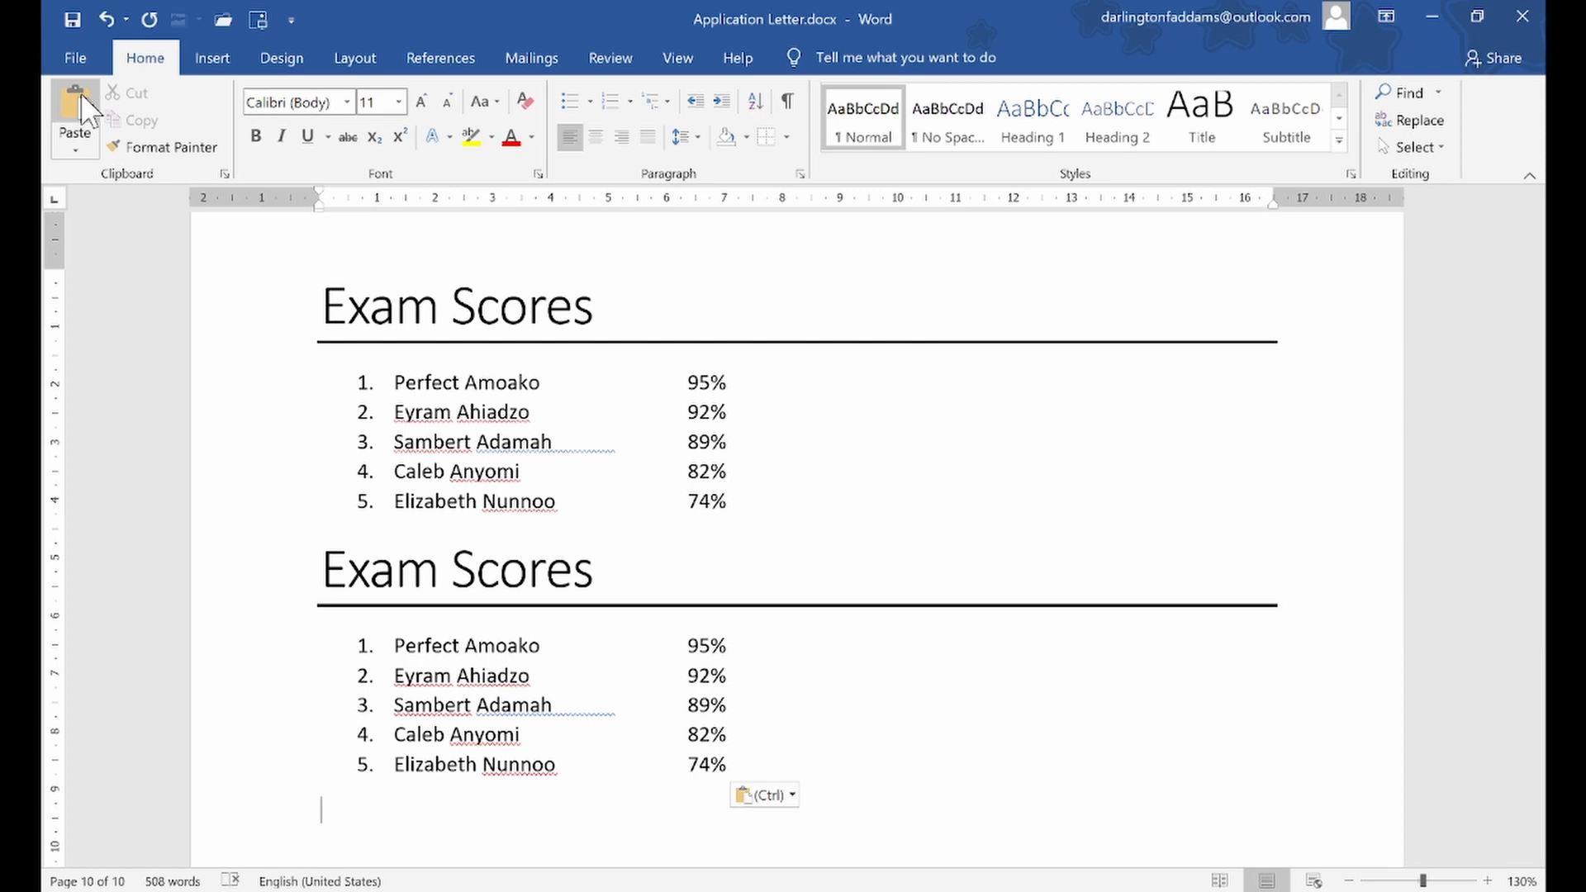
{"action": "left_click", "coordinate": [81, 95]}
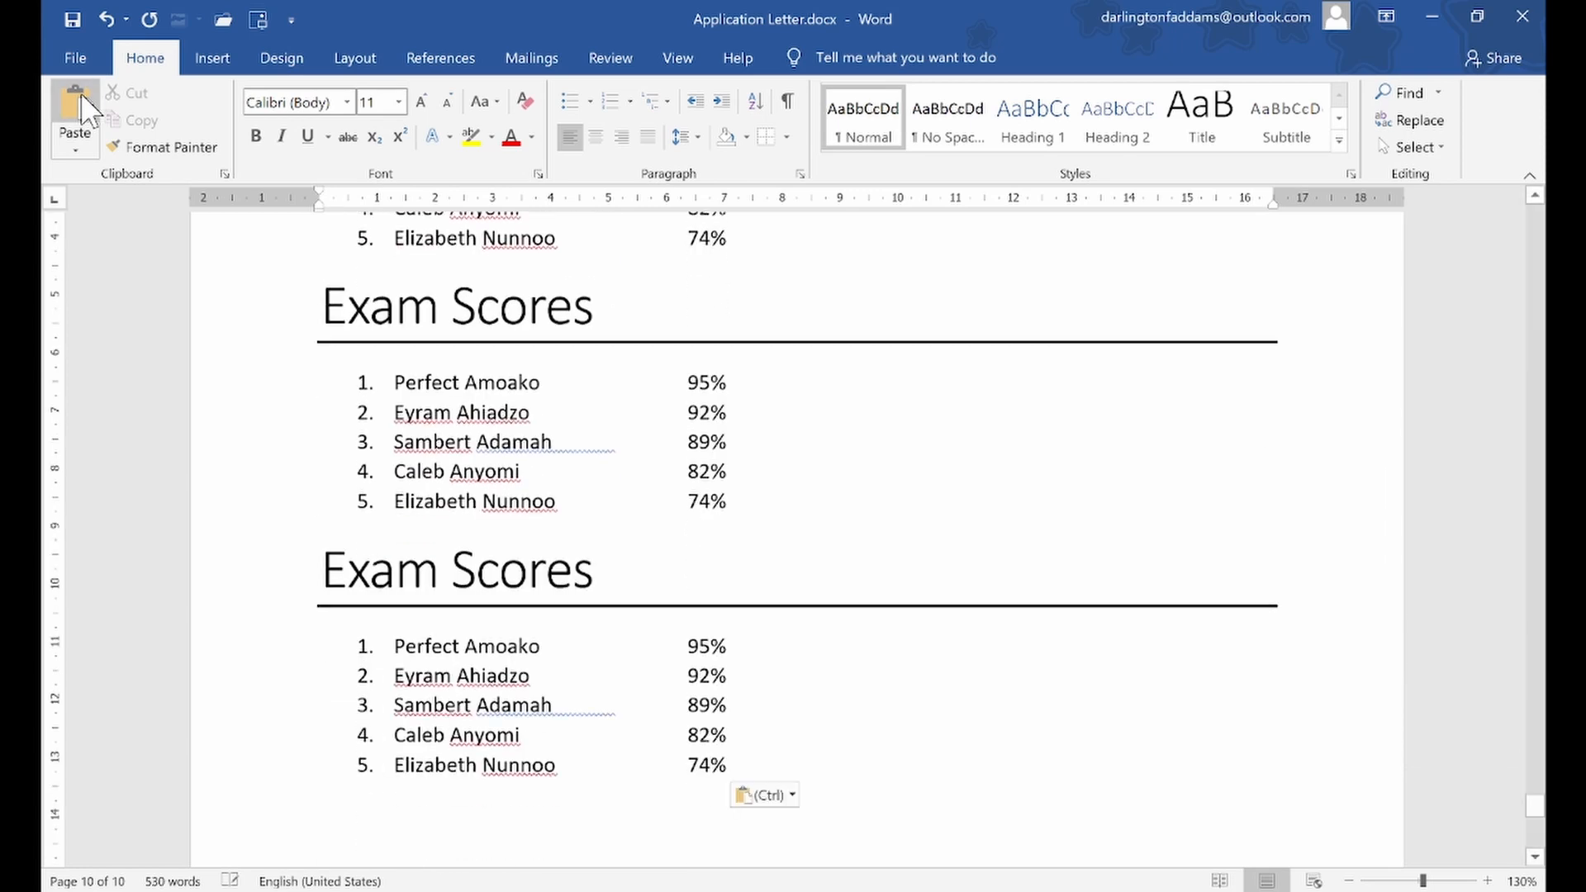
{"action": "left_click", "coordinate": [81, 93]}
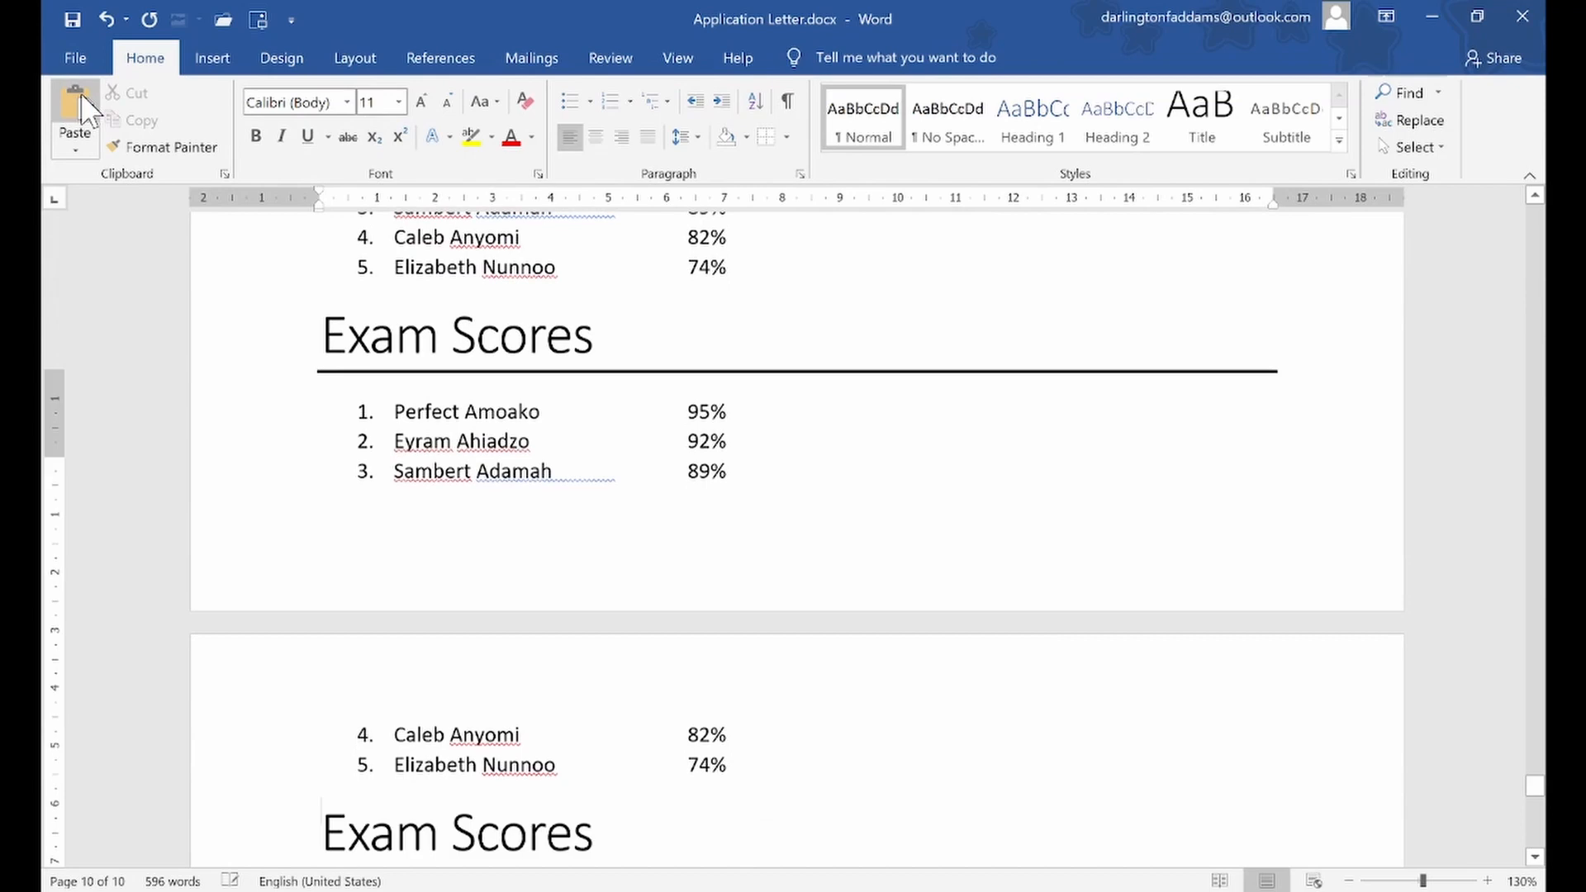
{"action": "left_click", "coordinate": [81, 92]}
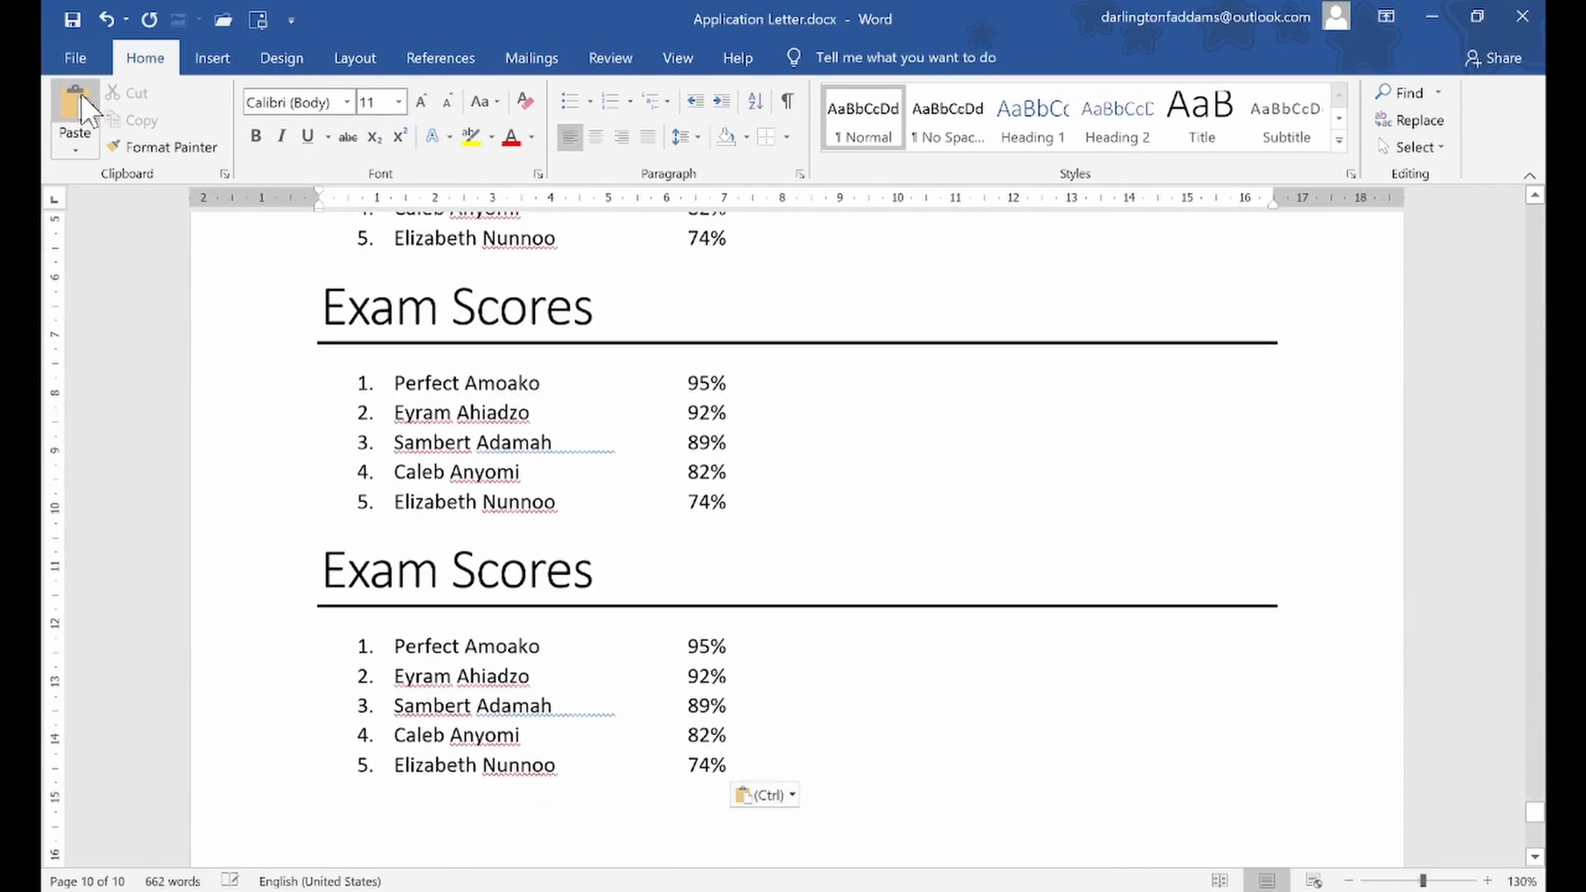
{"action": "left_click", "coordinate": [81, 93]}
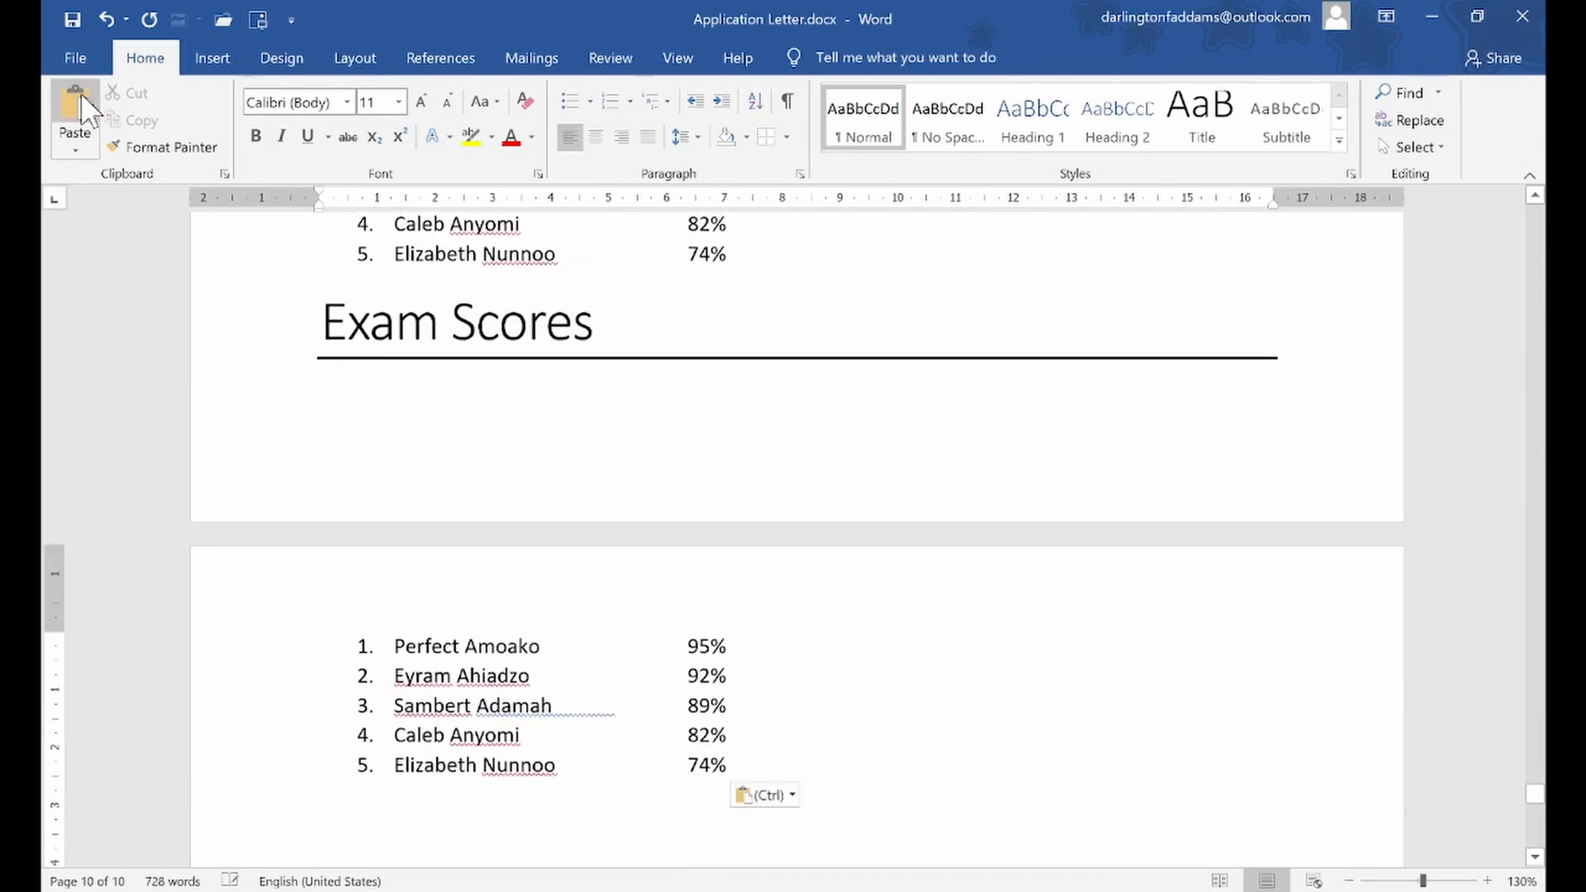
{"action": "left_click", "coordinate": [81, 93]}
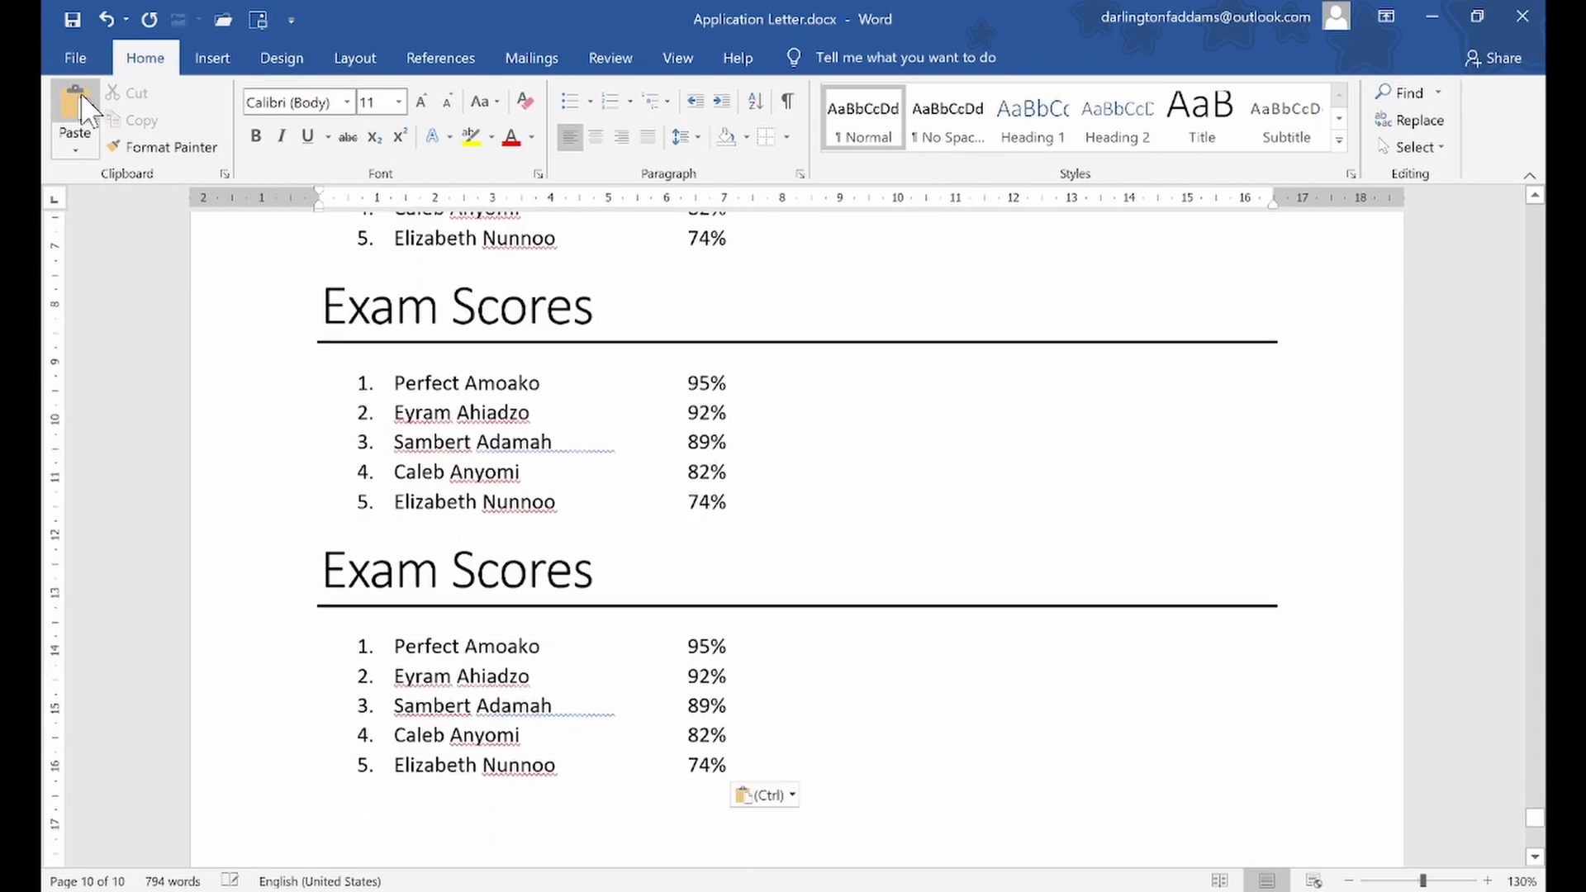
{"action": "left_click", "coordinate": [81, 92]}
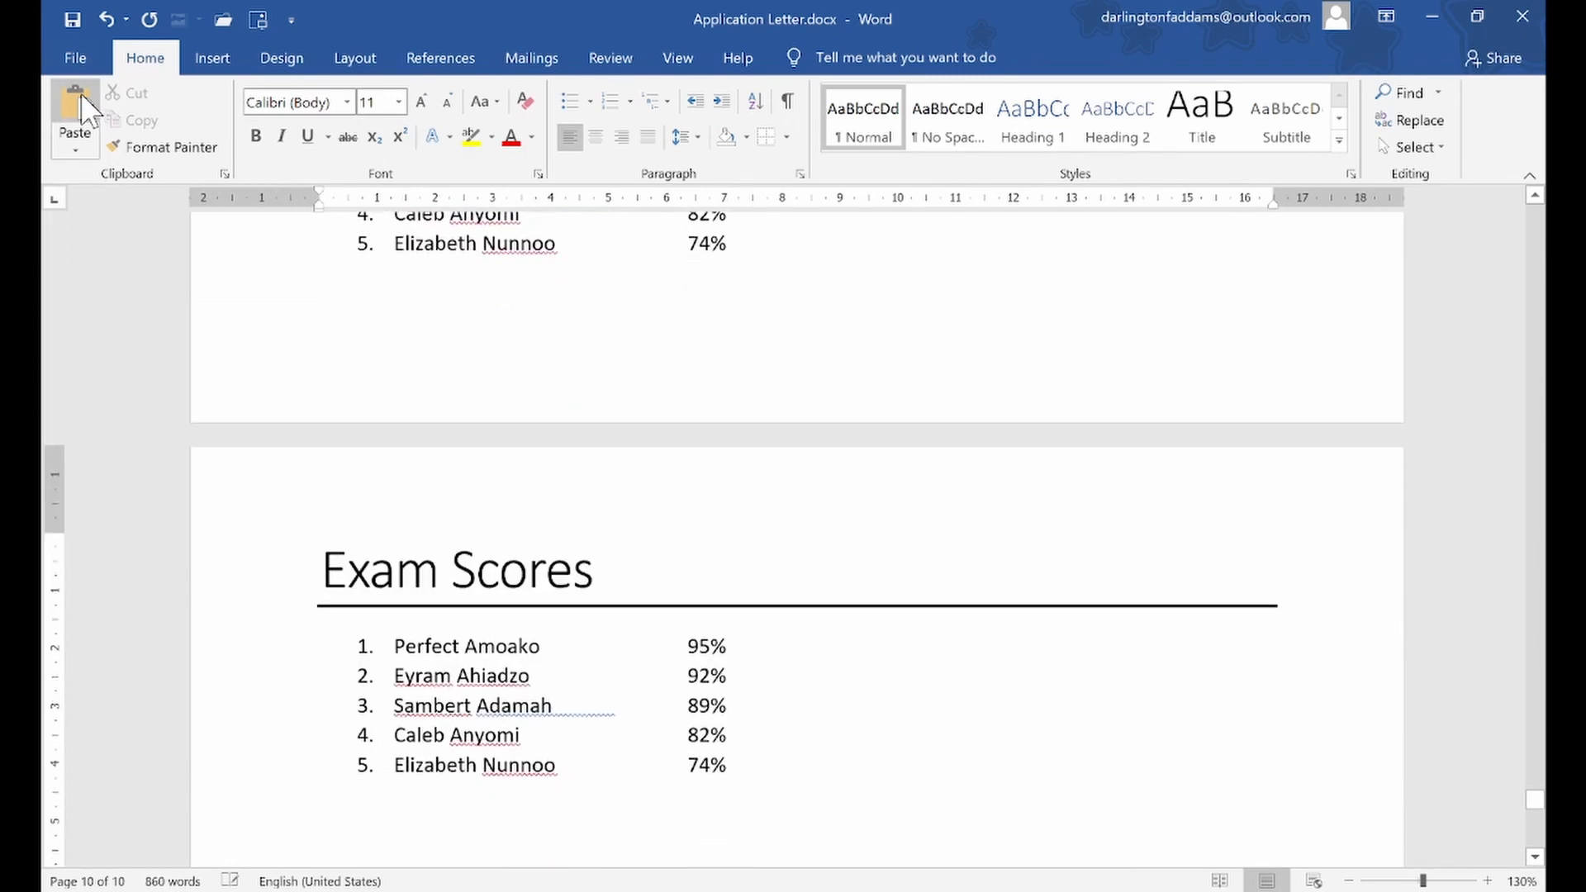
{"action": "left_click", "coordinate": [81, 92]}
{"action": "left_click", "coordinate": [81, 93]}
{"action": "left_click", "coordinate": [81, 93]}
{"action": "left_click", "coordinate": [81, 93]}
{"action": "left_click", "coordinate": [81, 93]}
{"action": "left_click", "coordinate": [81, 93]}
{"action": "left_click", "coordinate": [81, 93]}
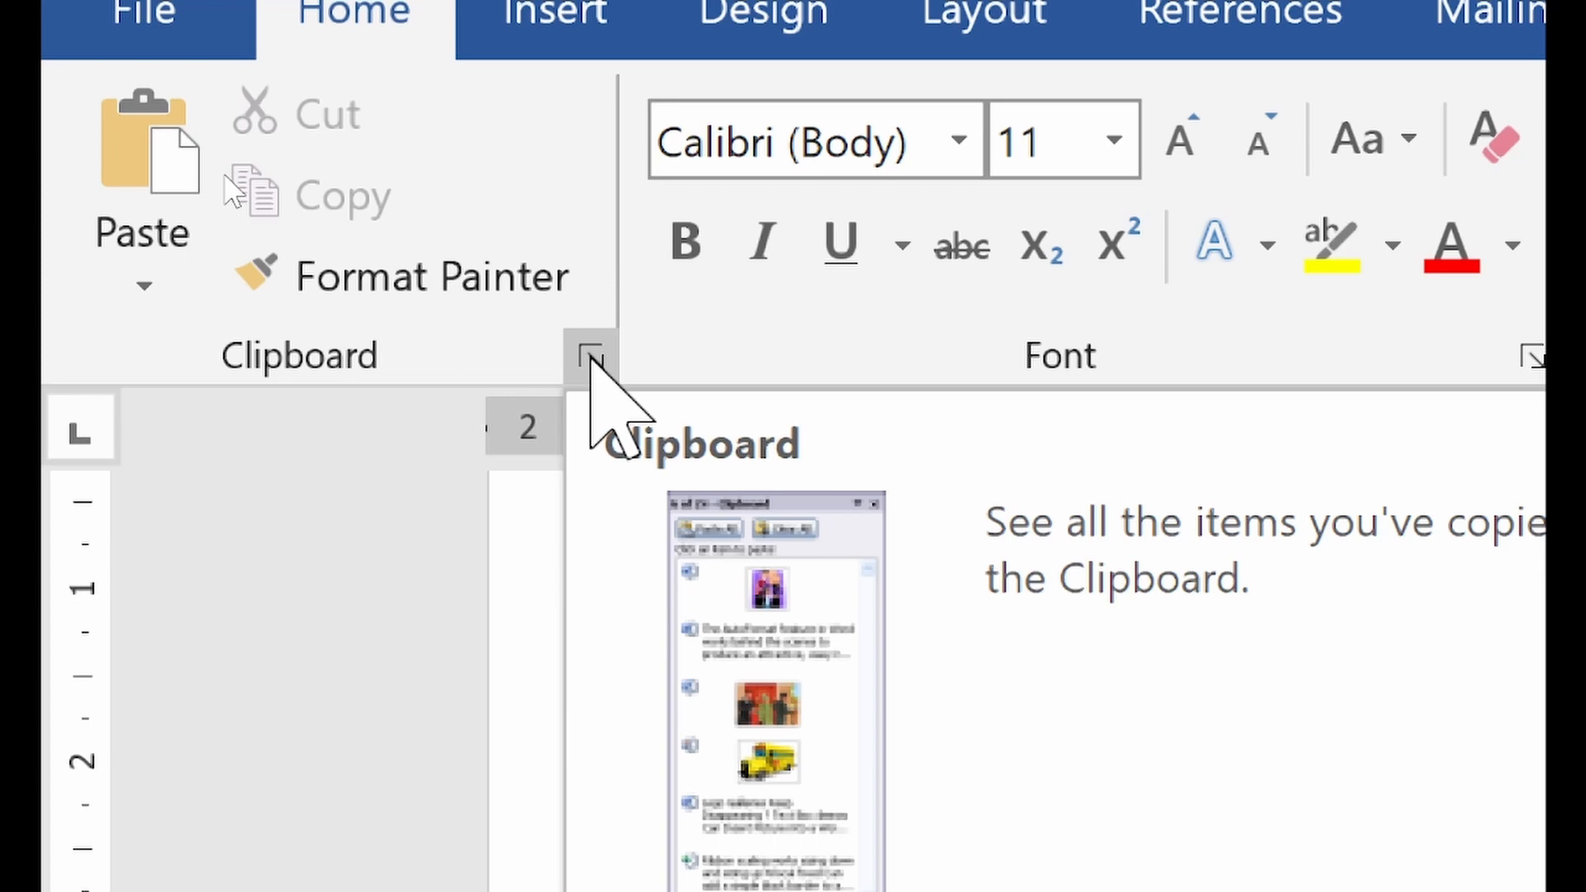
Show the Clipboard's collected items and copy the first student's name from an Exam Scores list
{"action": "left_click", "coordinate": [592, 357]}
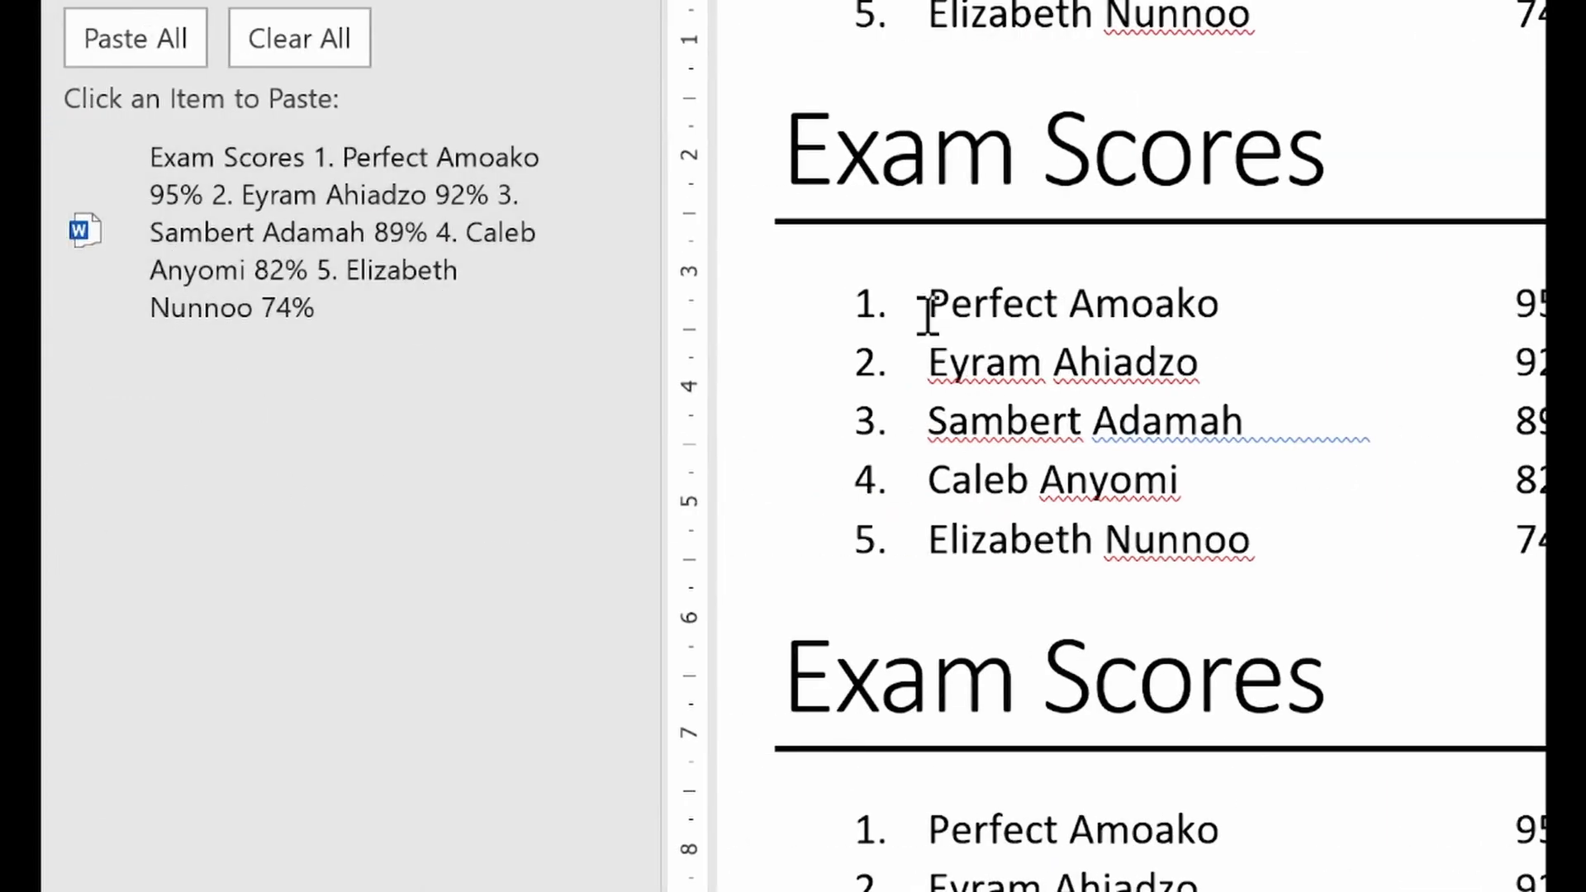
{"action": "left_click_drag", "start_coordinate": [932, 301], "coordinate": [1232, 298]}
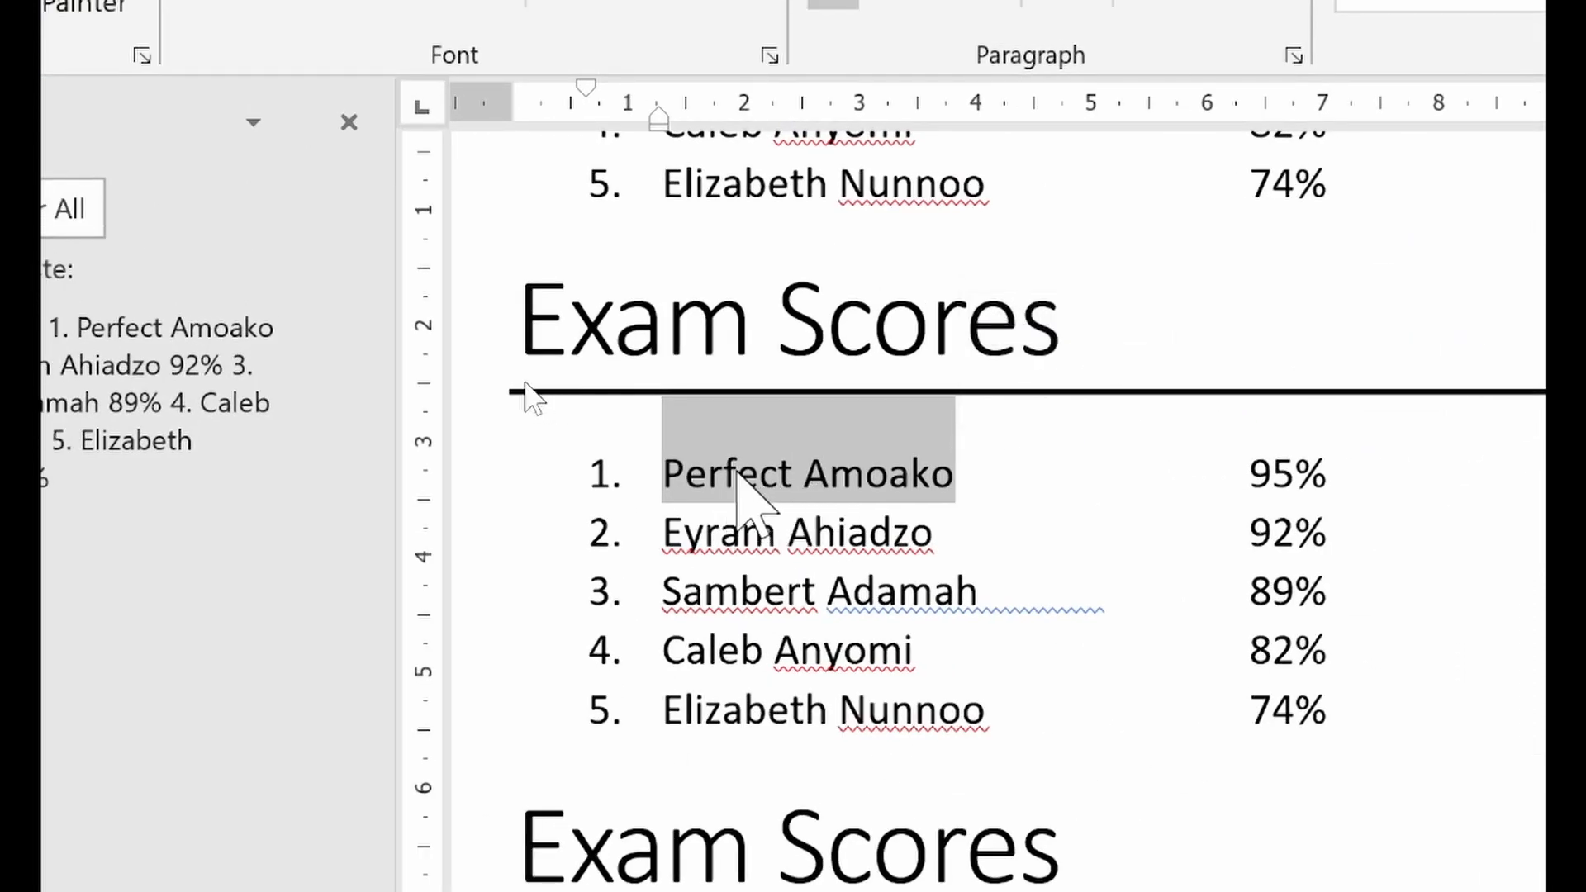
{"action": "right_click", "coordinate": [781, 478]}
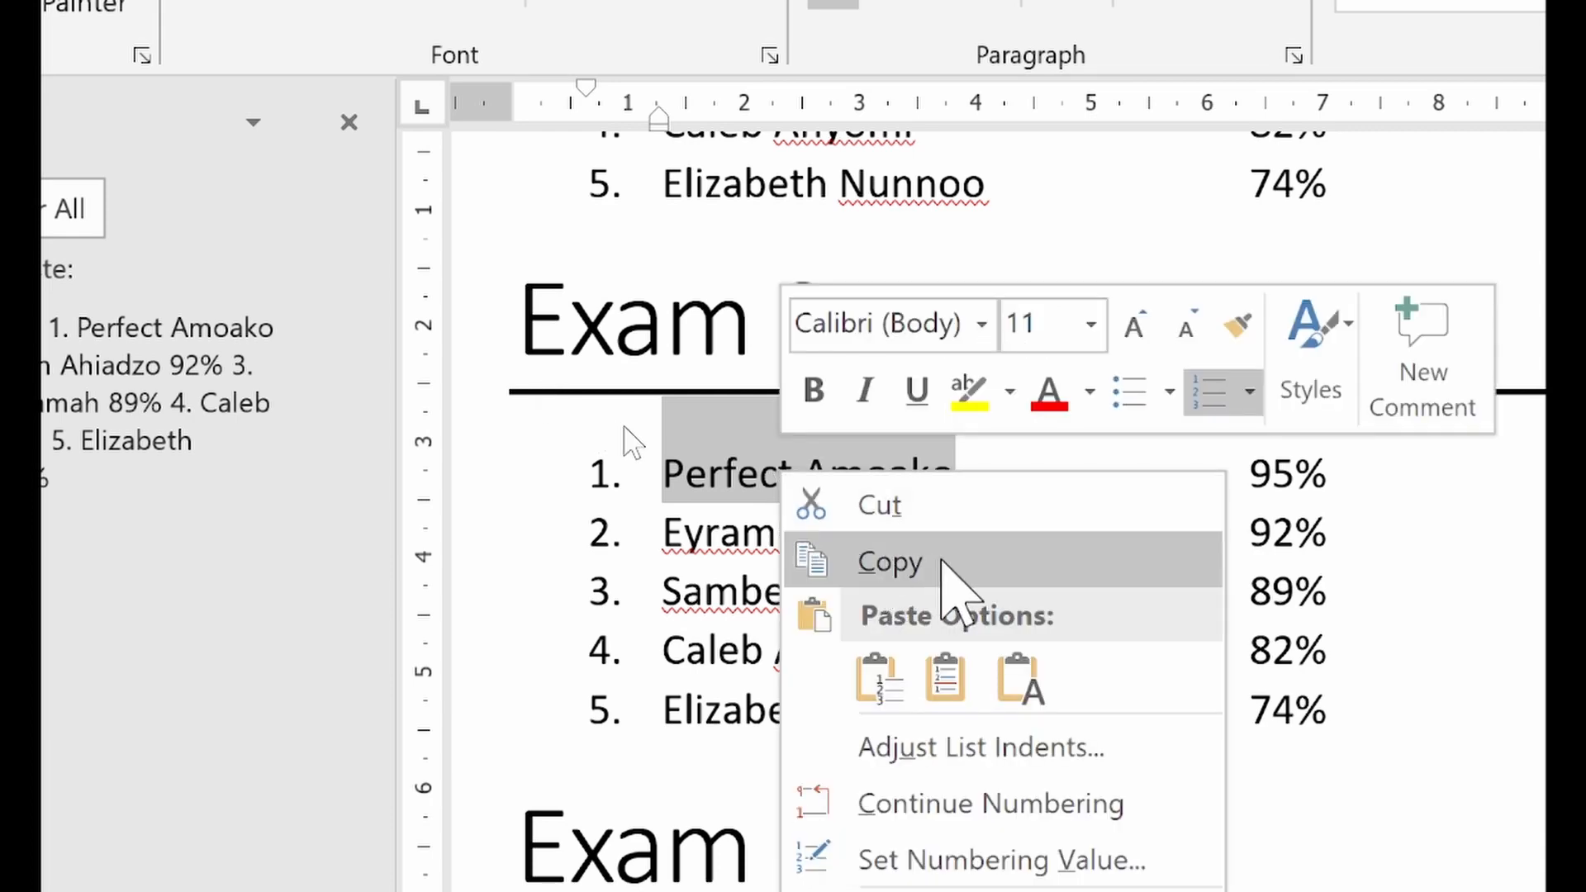
{"action": "left_click", "coordinate": [890, 563]}
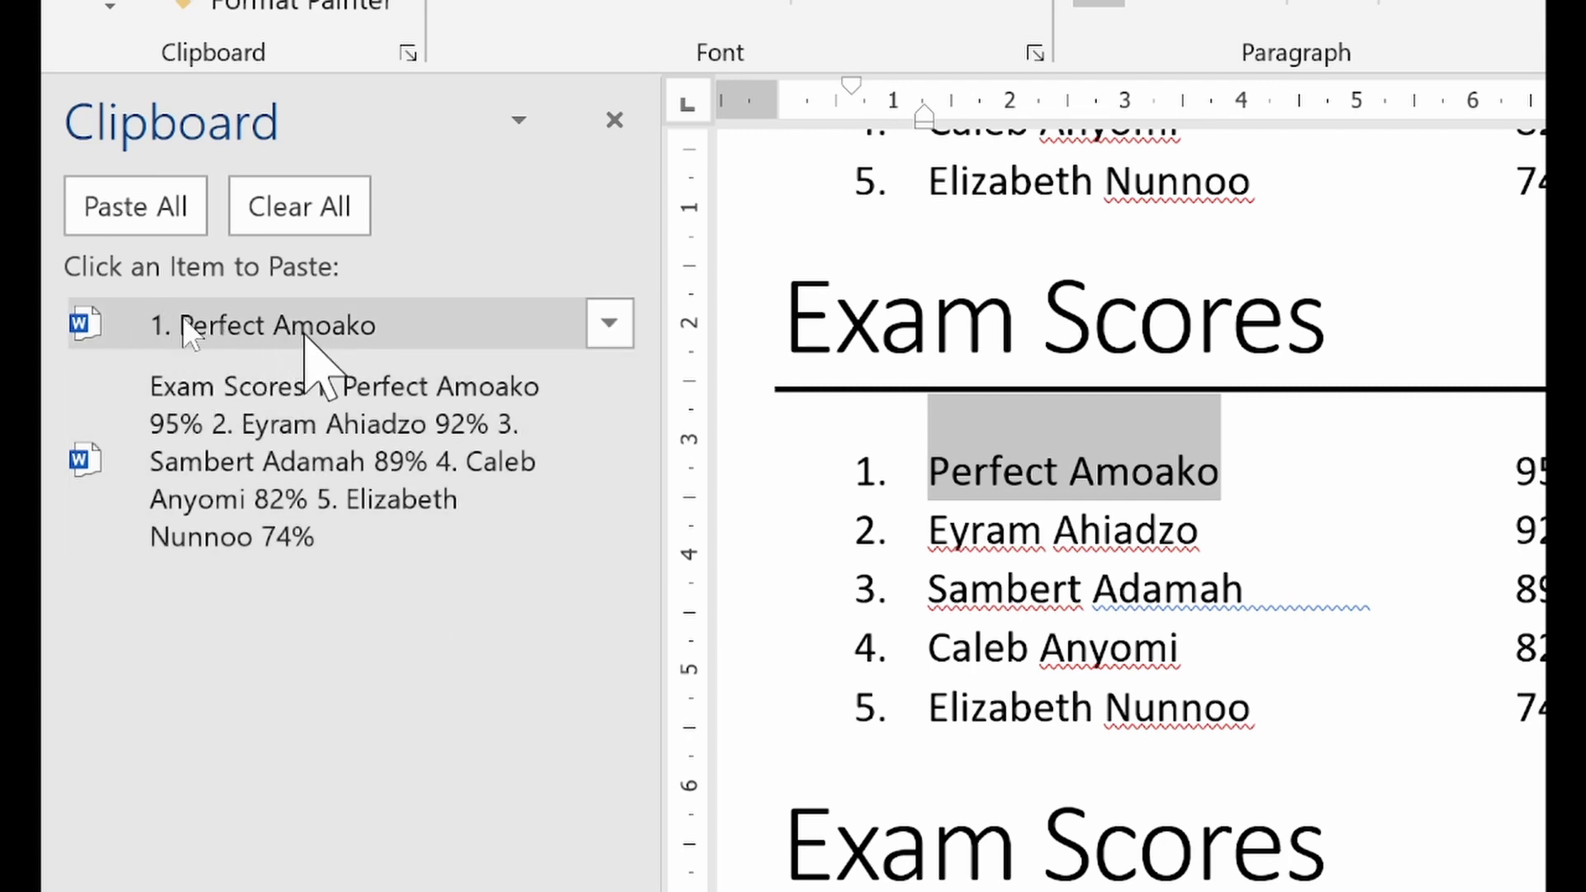
Select the second student's full name in the same Exam Scores list and copy it to the clipboard
{"action": "left_click_drag", "start_coordinate": [936, 533], "coordinate": [1212, 533]}
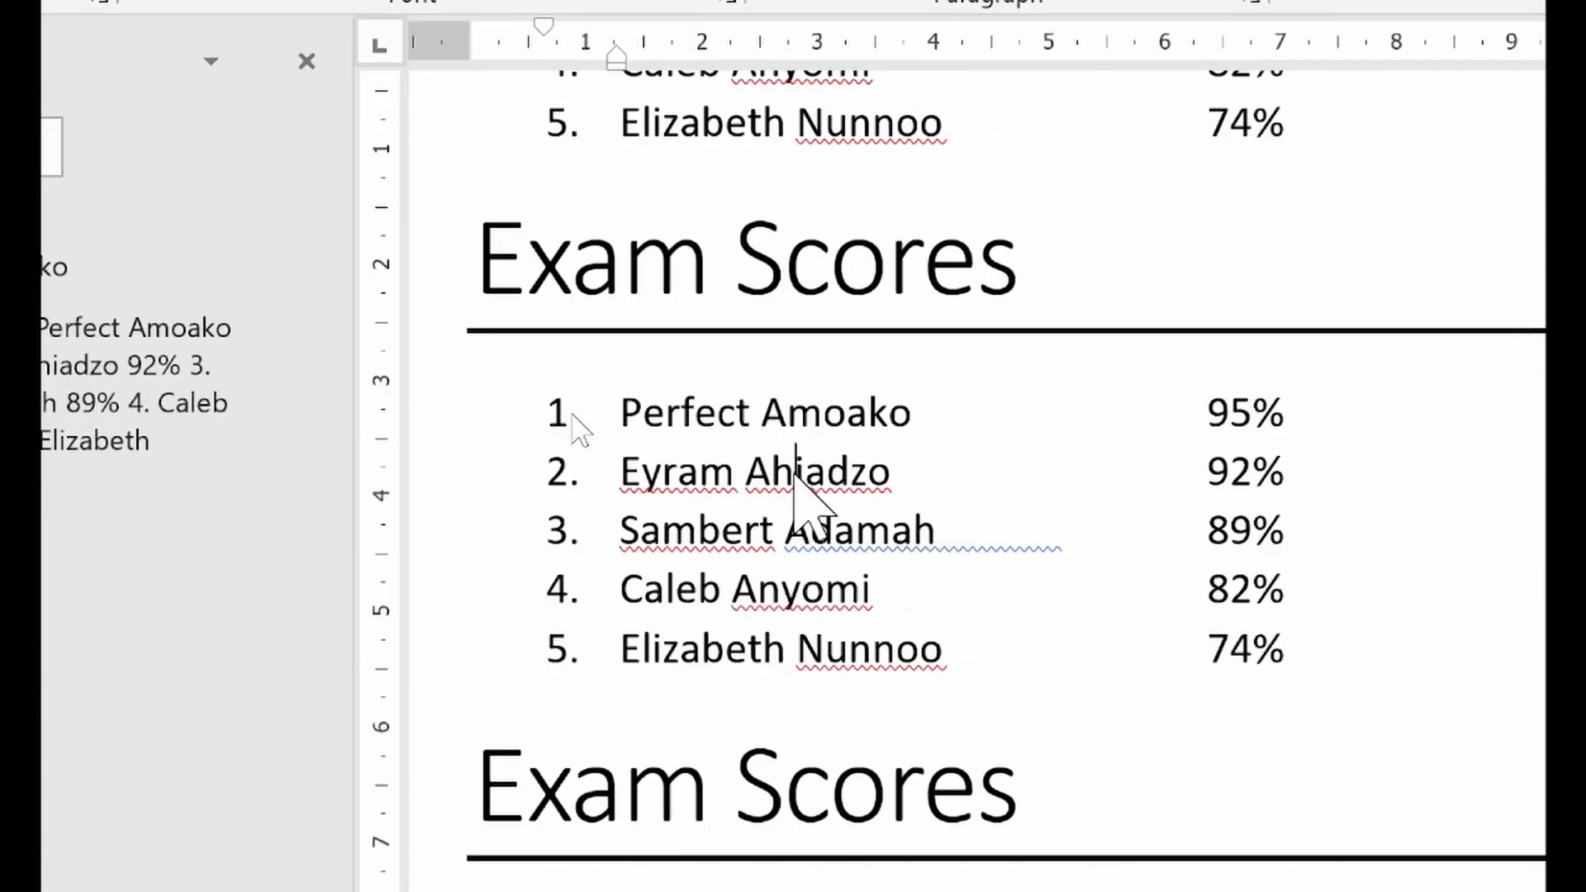
{"action": "left_click", "coordinate": [1104, 532]}
{"action": "left_click_drag", "start_coordinate": [623, 477], "coordinate": [864, 470]}
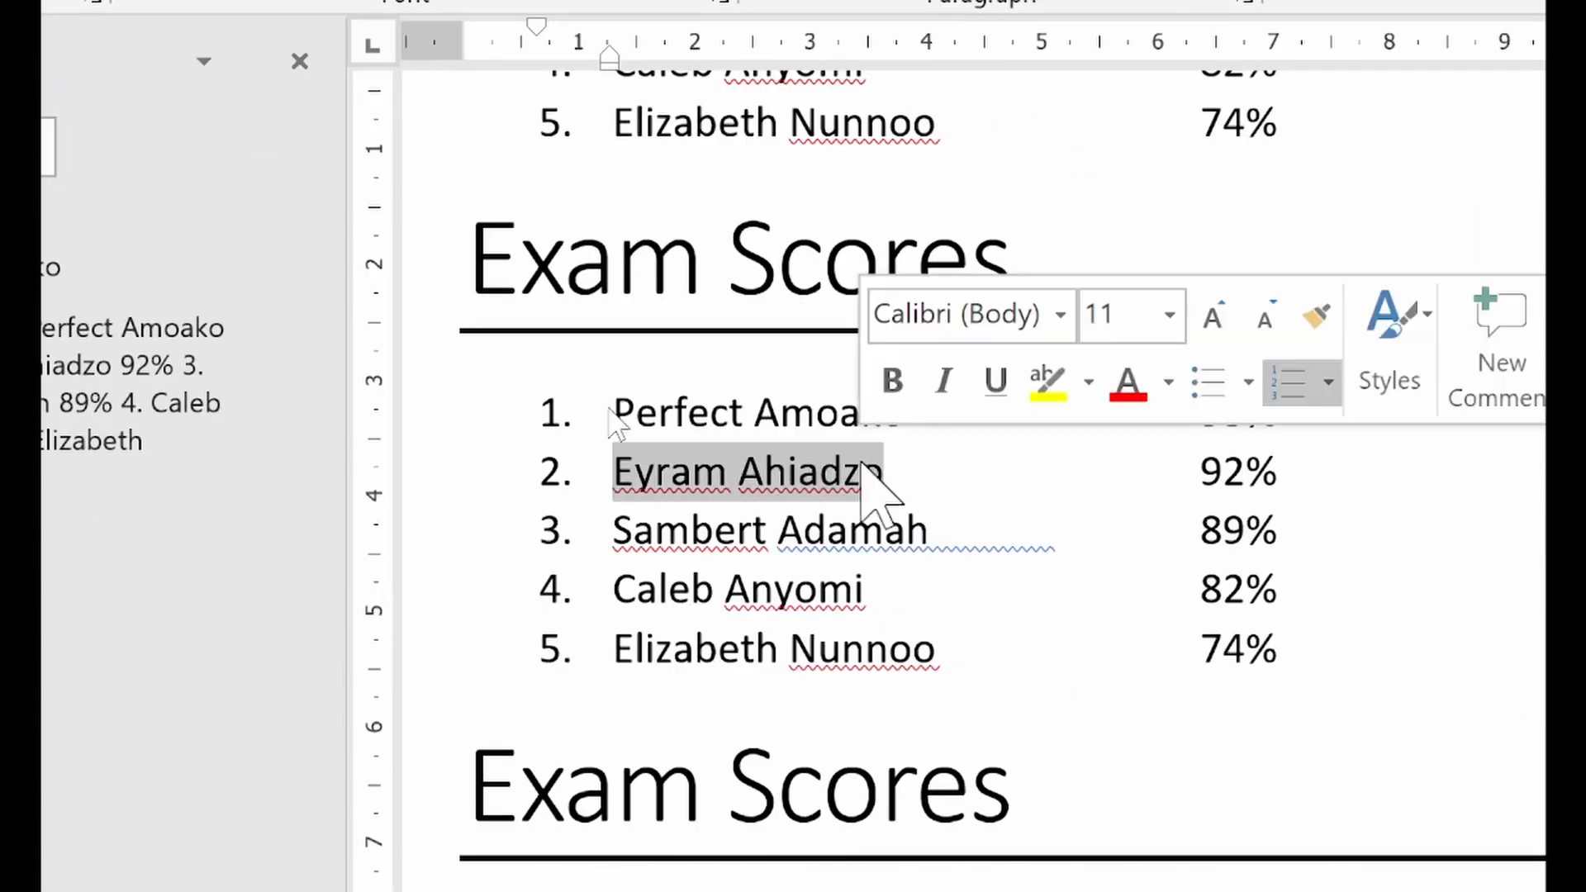
{"action": "left_click", "coordinate": [887, 471]}
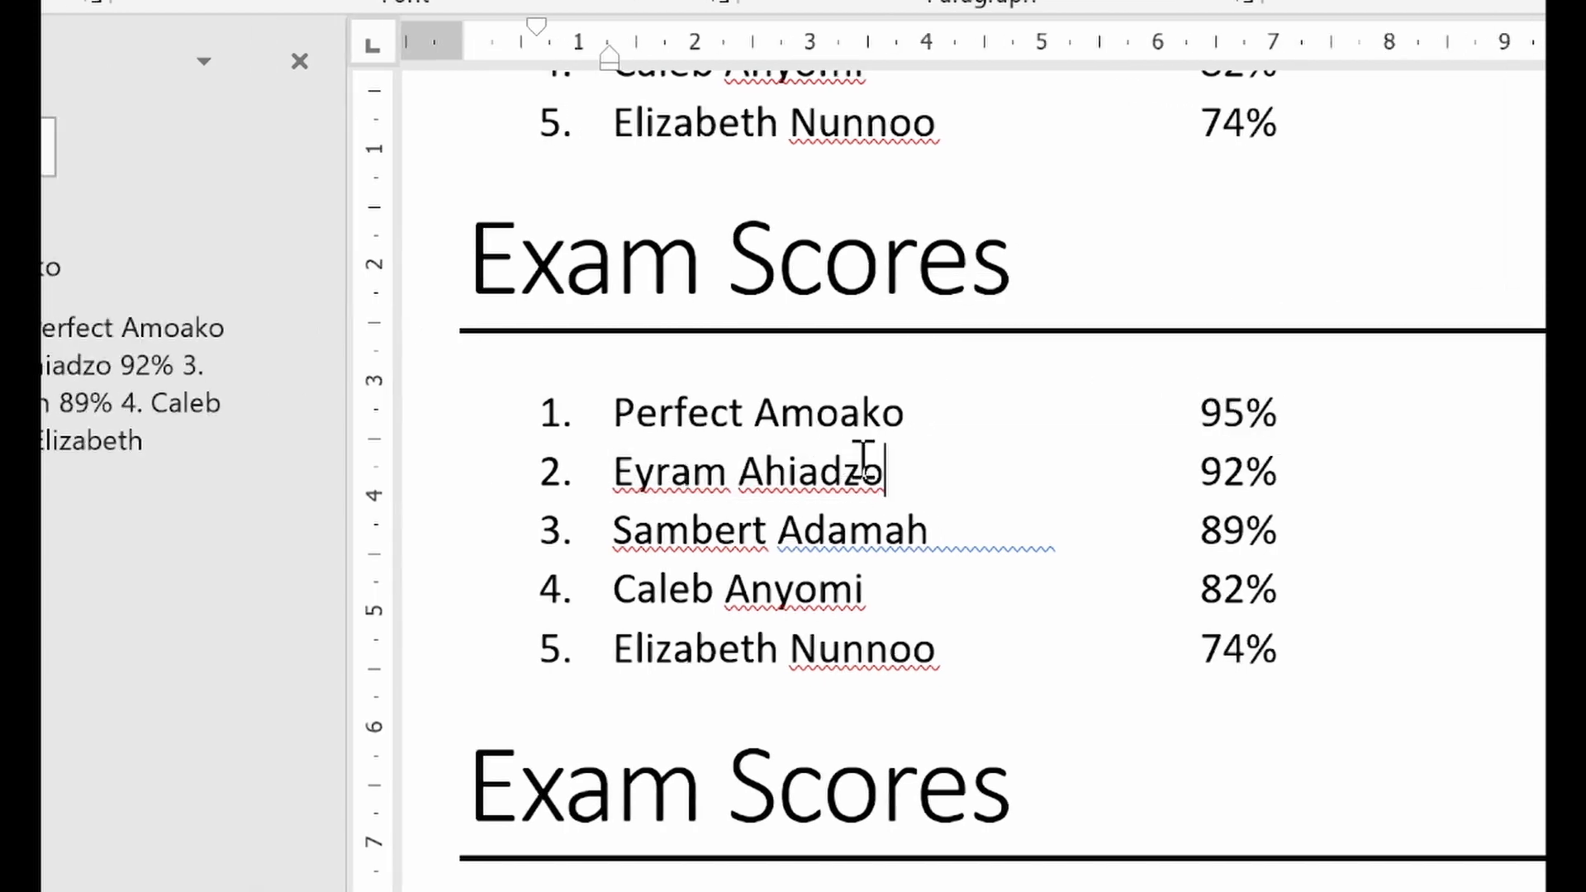
{"action": "double_click", "coordinate": [696, 471]}
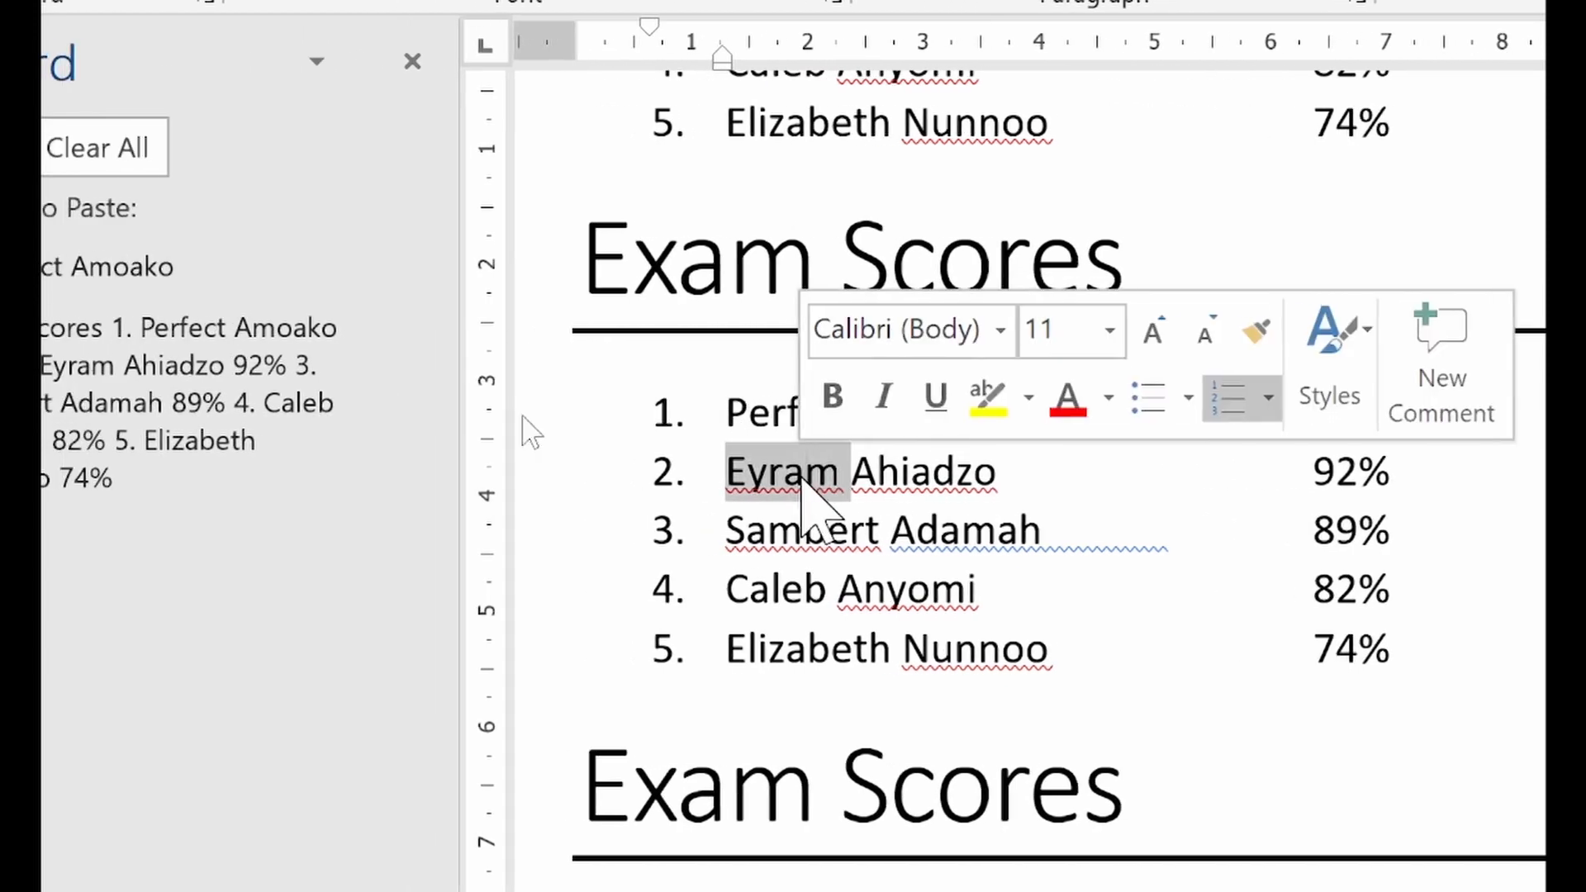
{"action": "left_click", "coordinate": [805, 480]}
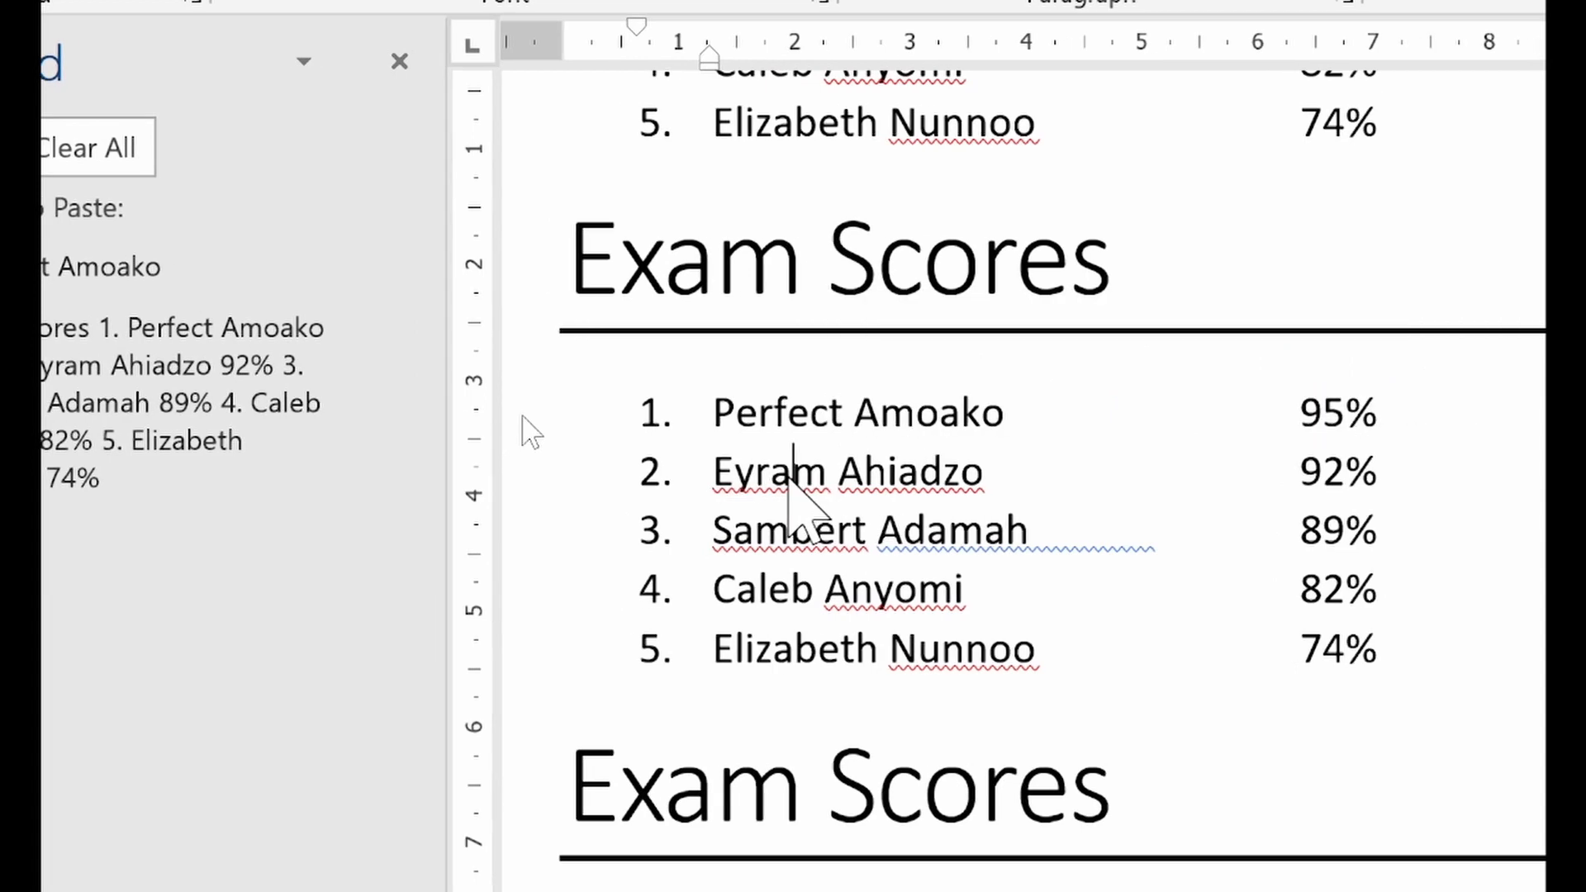
{"action": "left_click_drag", "start_coordinate": [680, 475], "coordinate": [812, 480]}
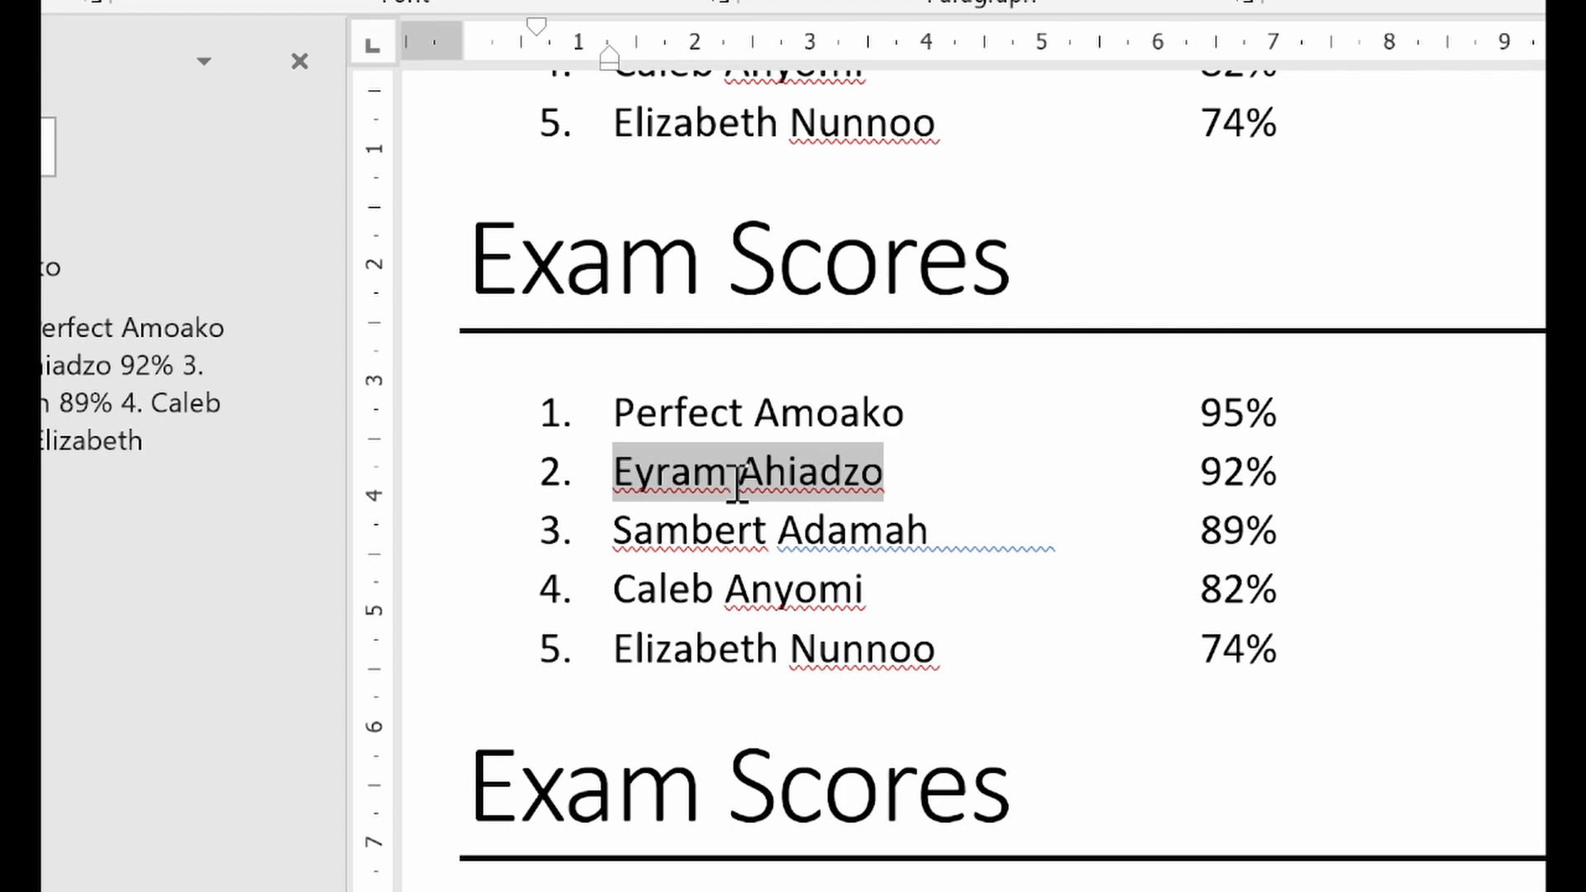
{"action": "right_click", "coordinate": [767, 472]}
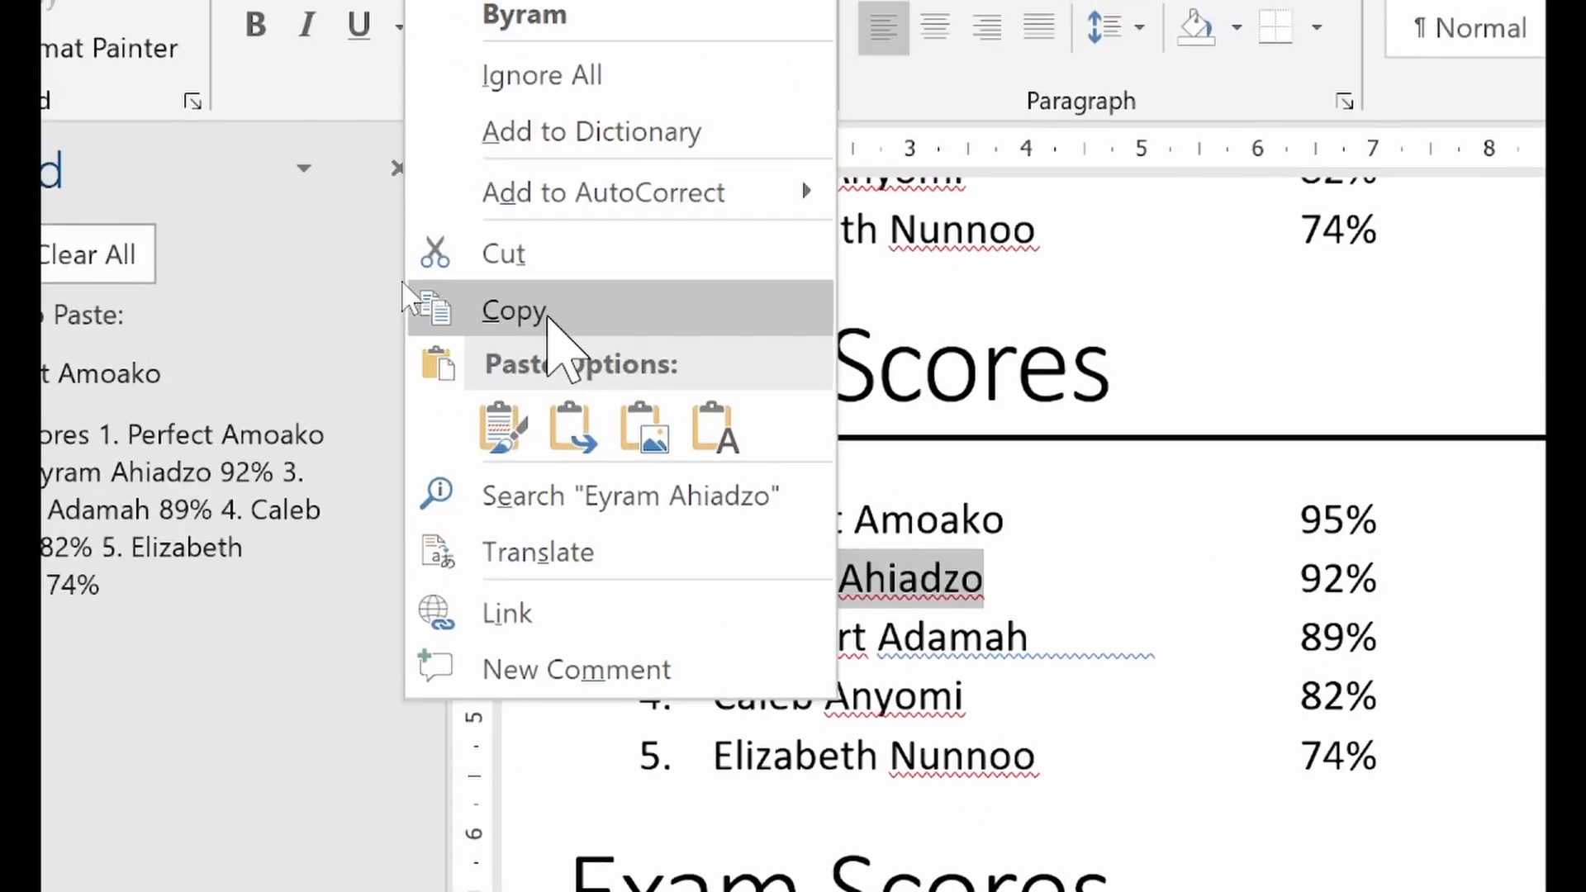
{"action": "left_click", "coordinate": [550, 321]}
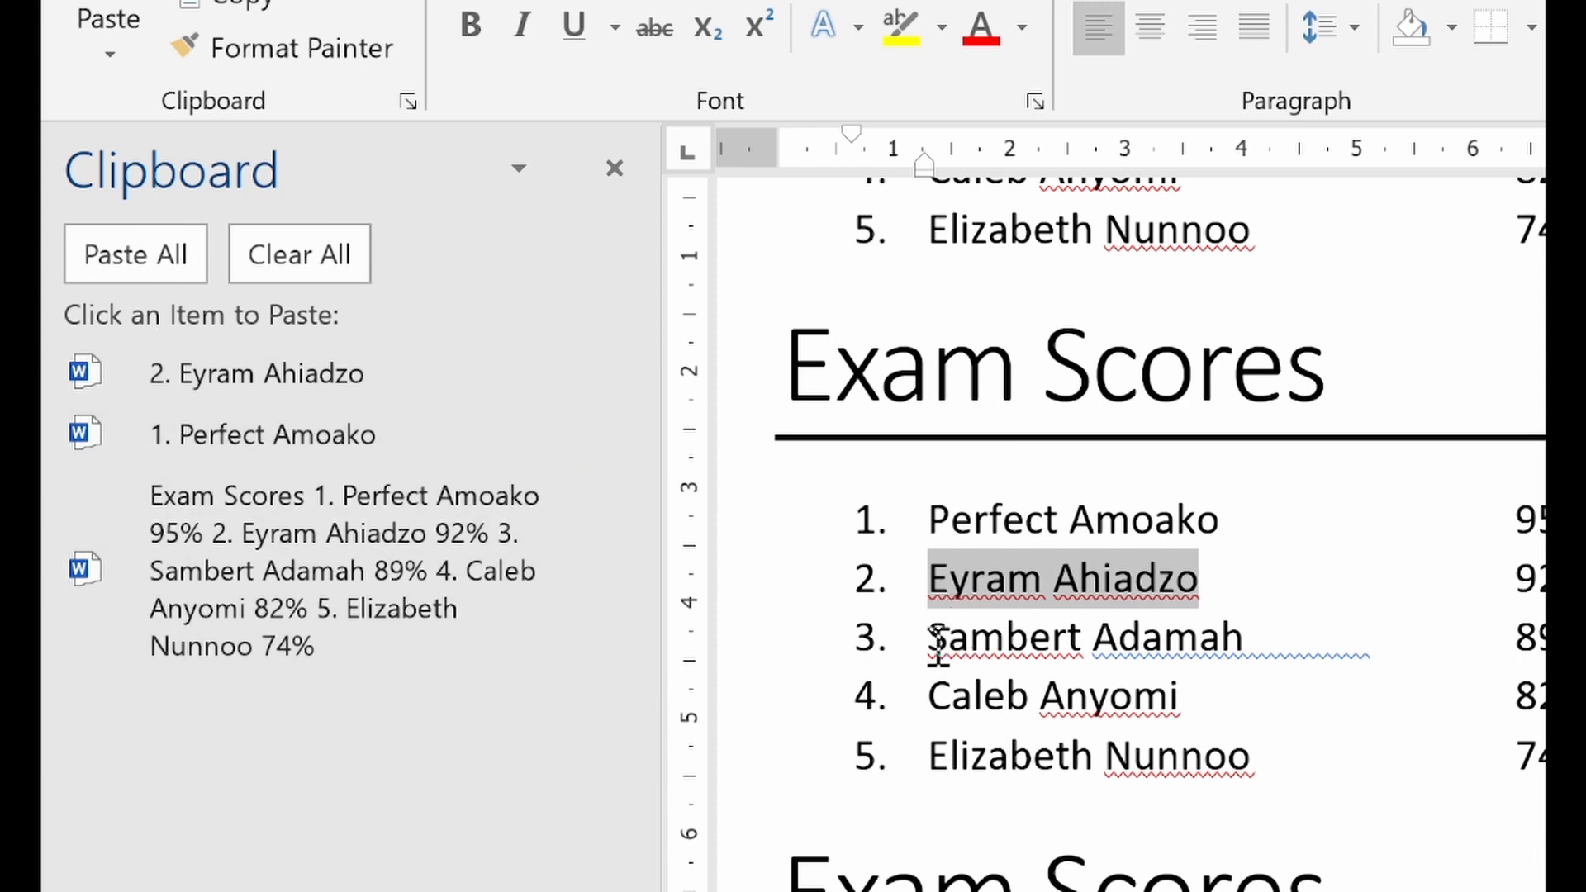
Copy the third student's full name from the same Exam Scores list to the clipboard
{"action": "left_click_drag", "start_coordinate": [966, 637], "coordinate": [1225, 626]}
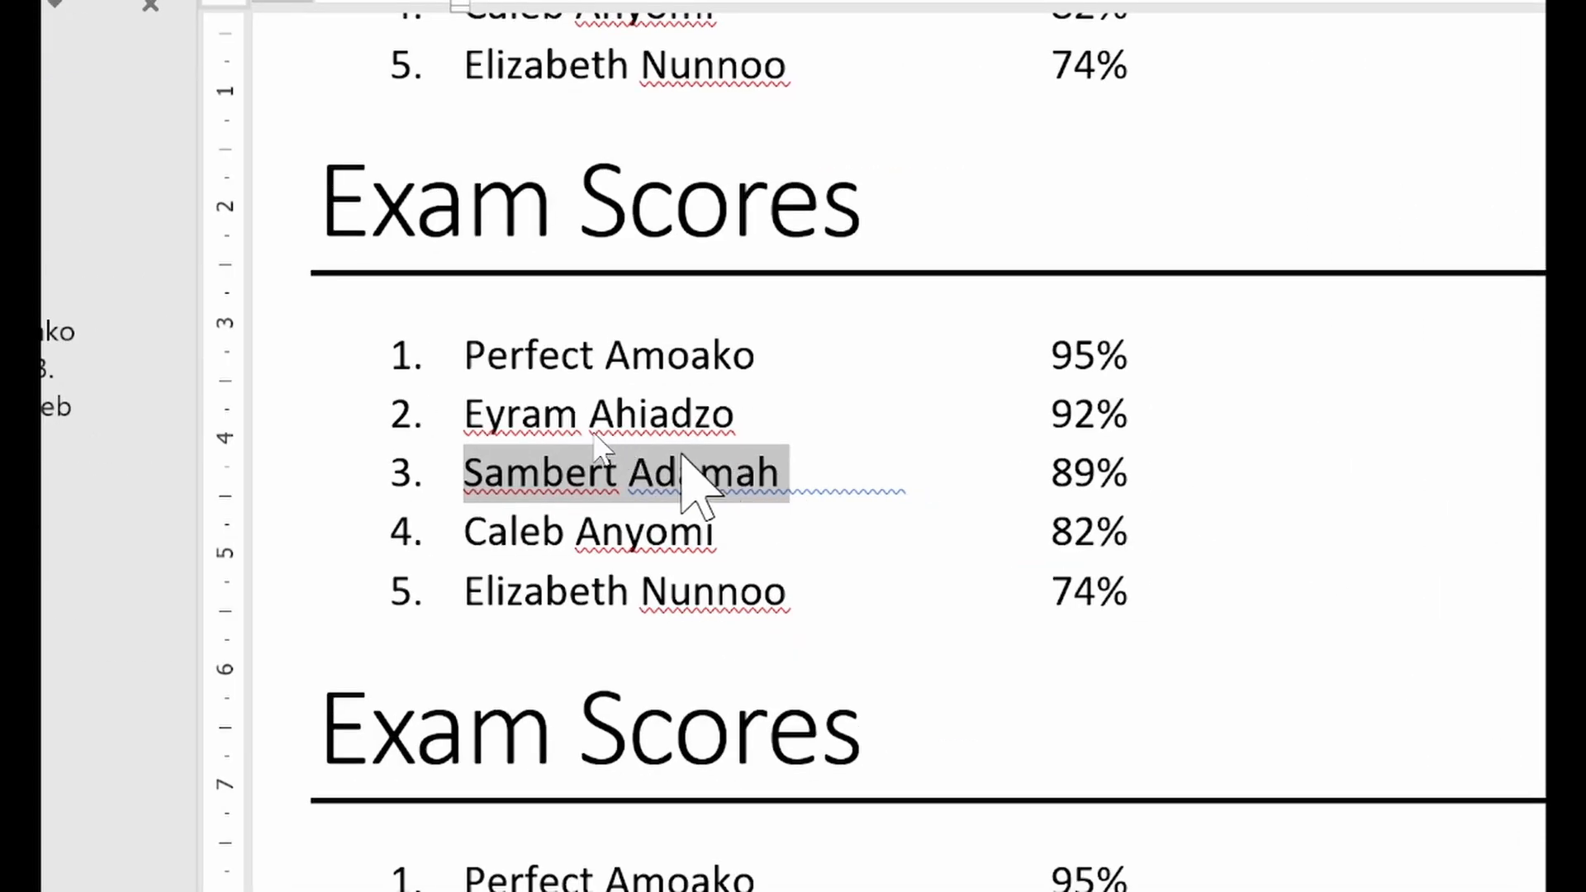
{"action": "right_click", "coordinate": [695, 453]}
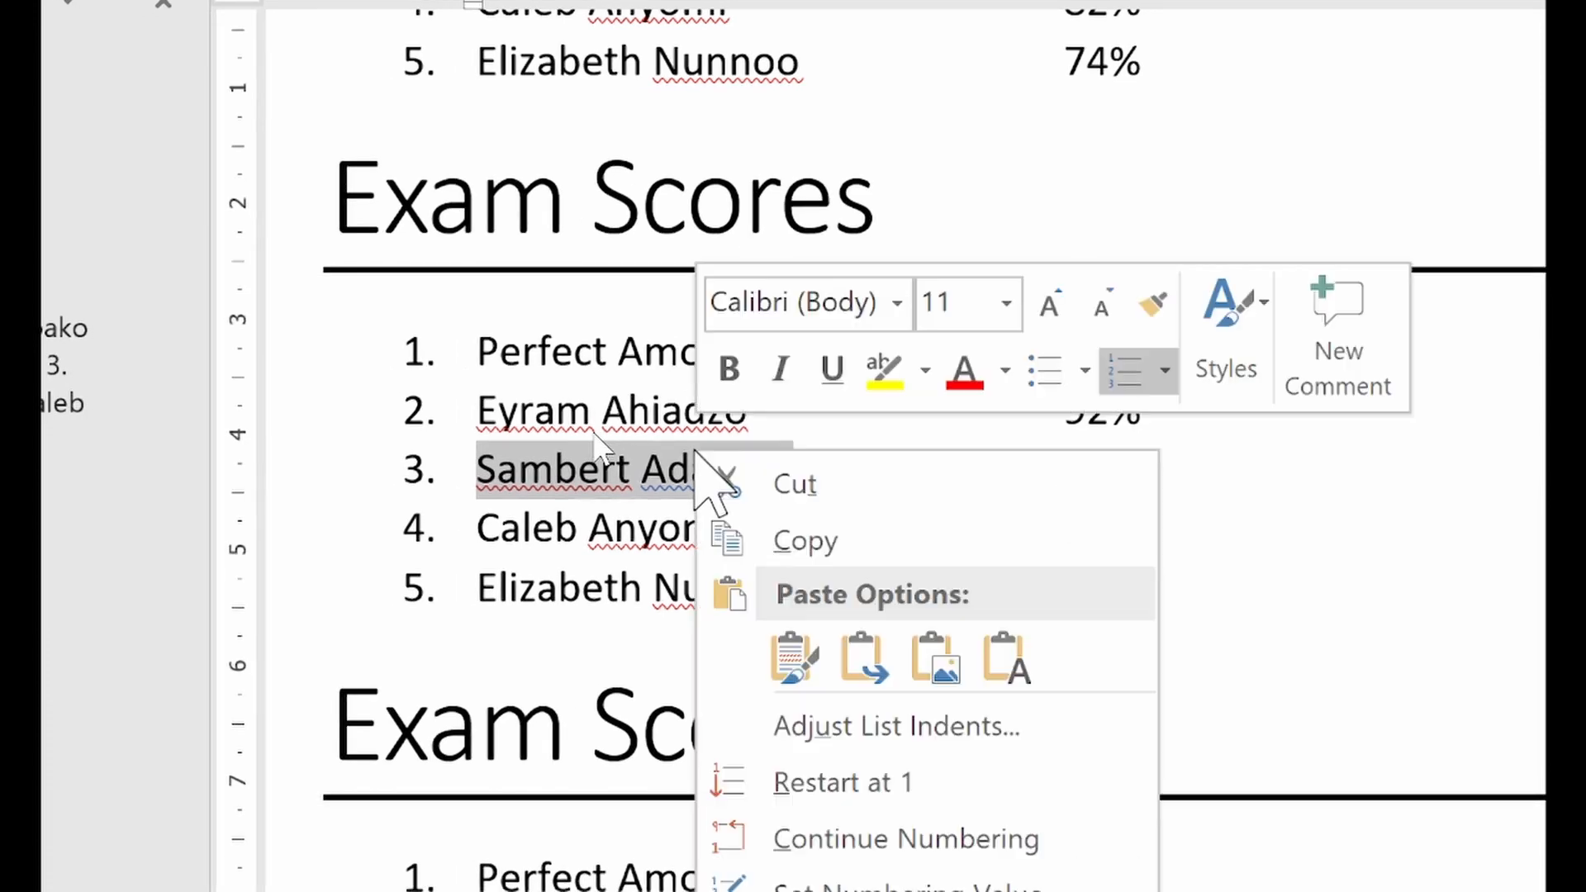
{"action": "left_click", "coordinate": [892, 538]}
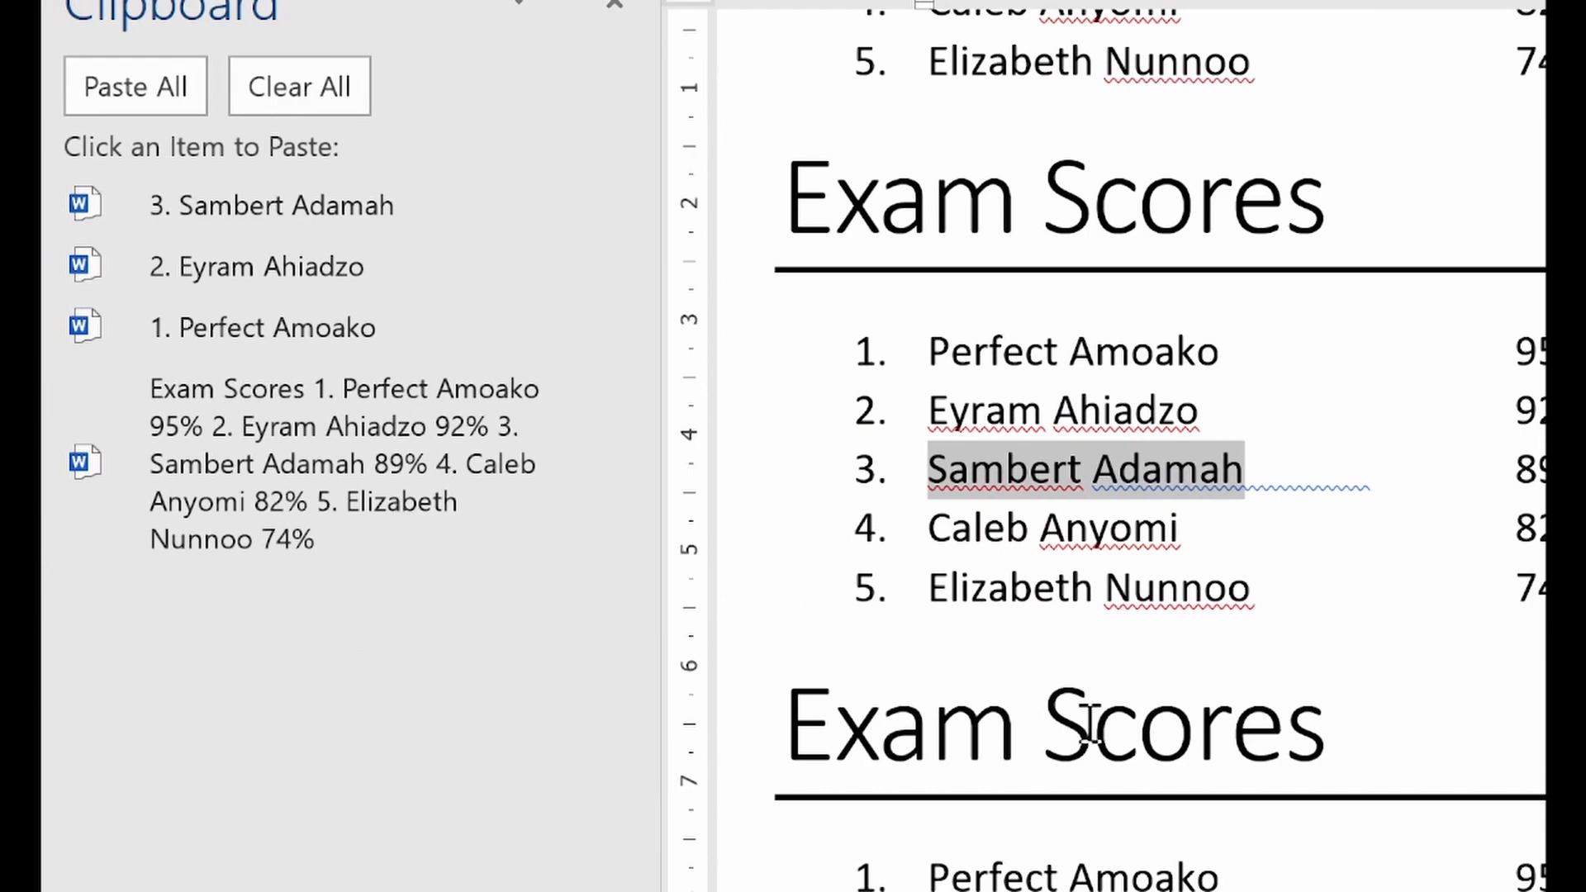
Paste the third student's name with Keep Source Formatting on a blank line below the document's last Exam Scores list
{"action": "scroll", "coordinate": [1107, 735], "scroll_direction": "down", "scroll_amount": 15}
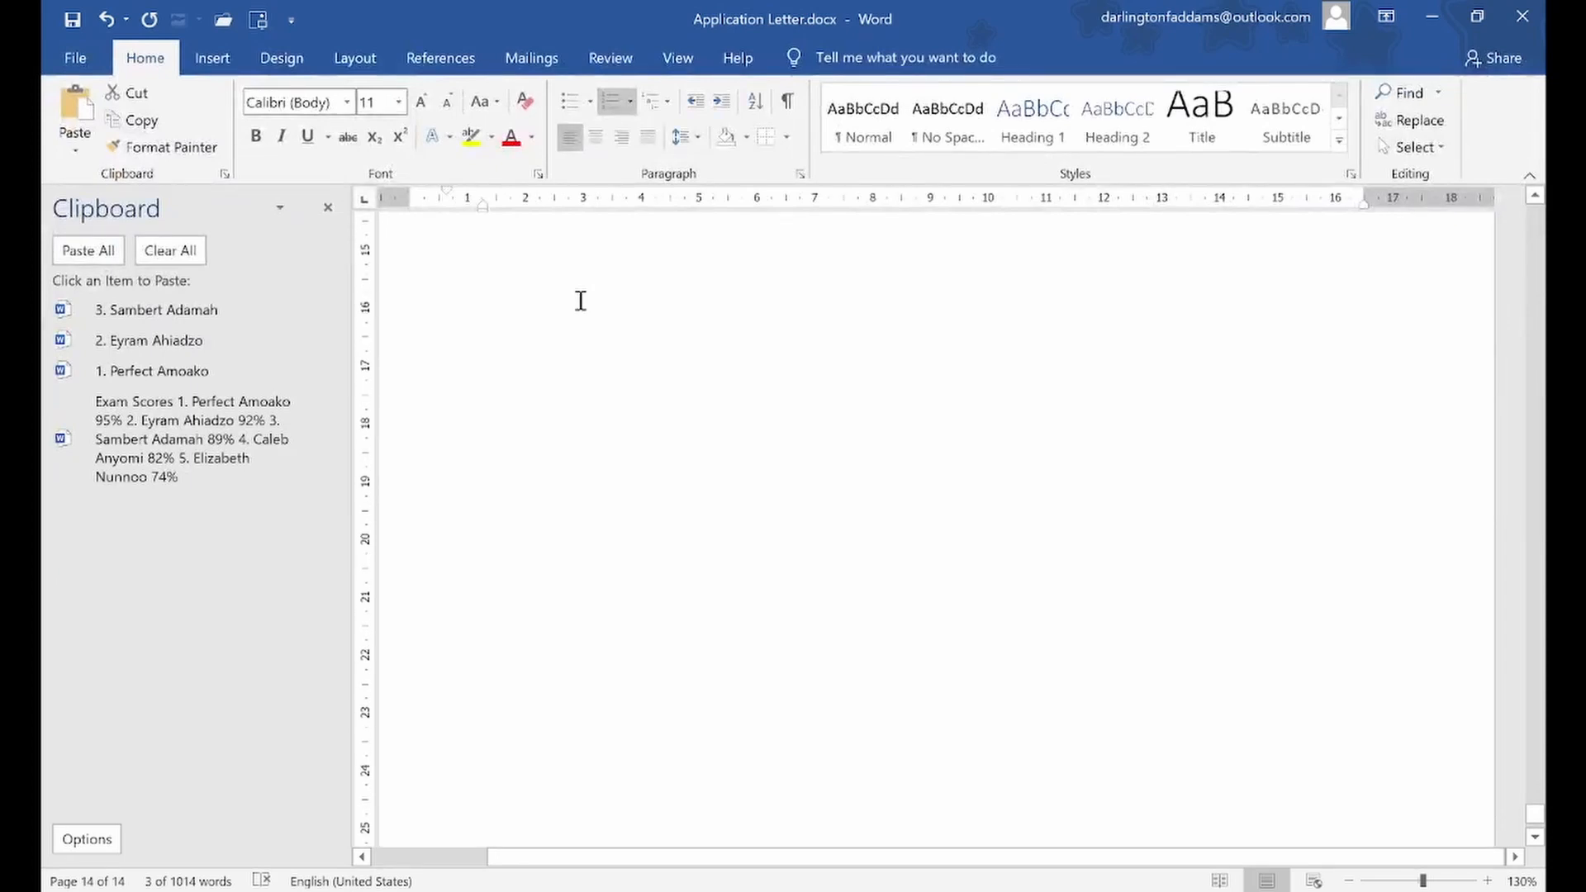
{"action": "scroll", "coordinate": [1074, 602], "scroll_direction": "up", "scroll_amount": 10}
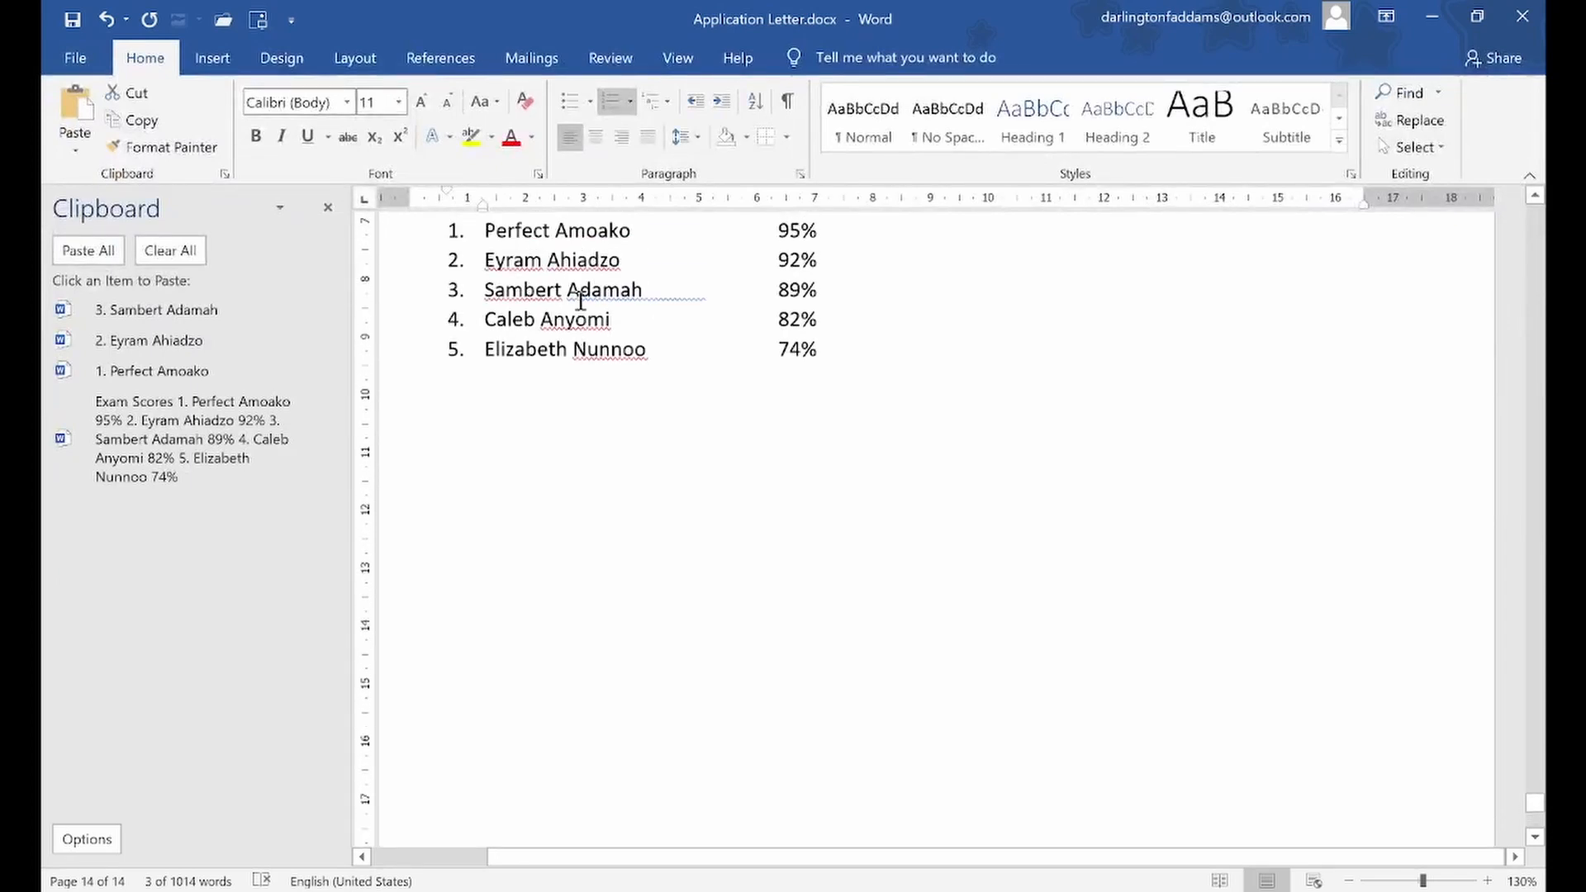
{"action": "scroll", "coordinate": [581, 301], "scroll_direction": "down", "scroll_amount": 2}
{"action": "left_click", "coordinate": [489, 483]}
{"action": "key", "text": "ctrl+z"}
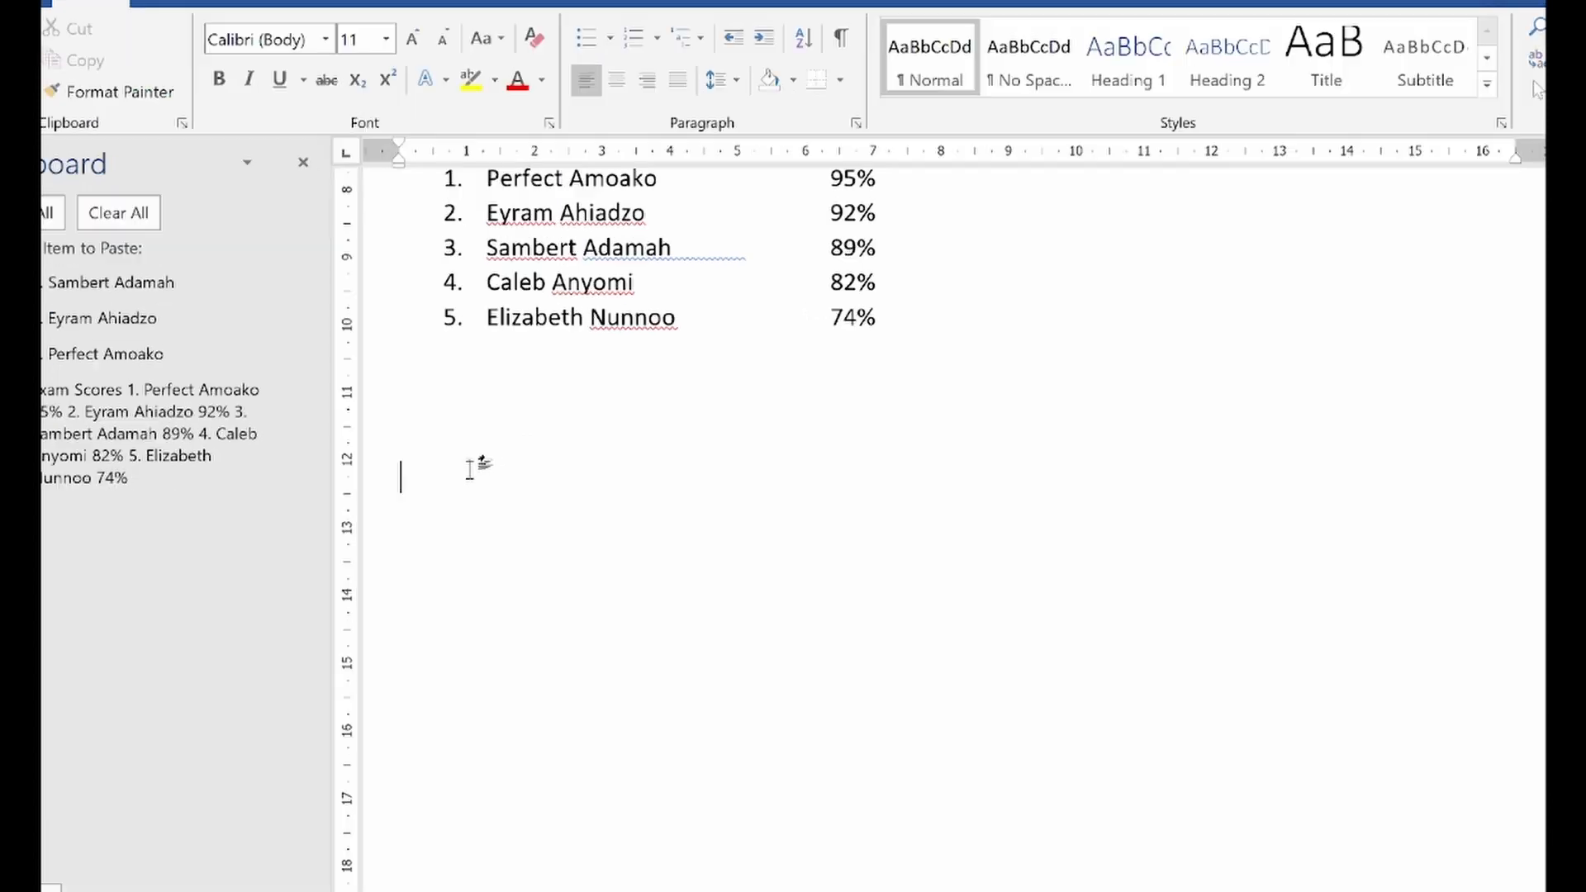
{"action": "right_click", "coordinate": [334, 490]}
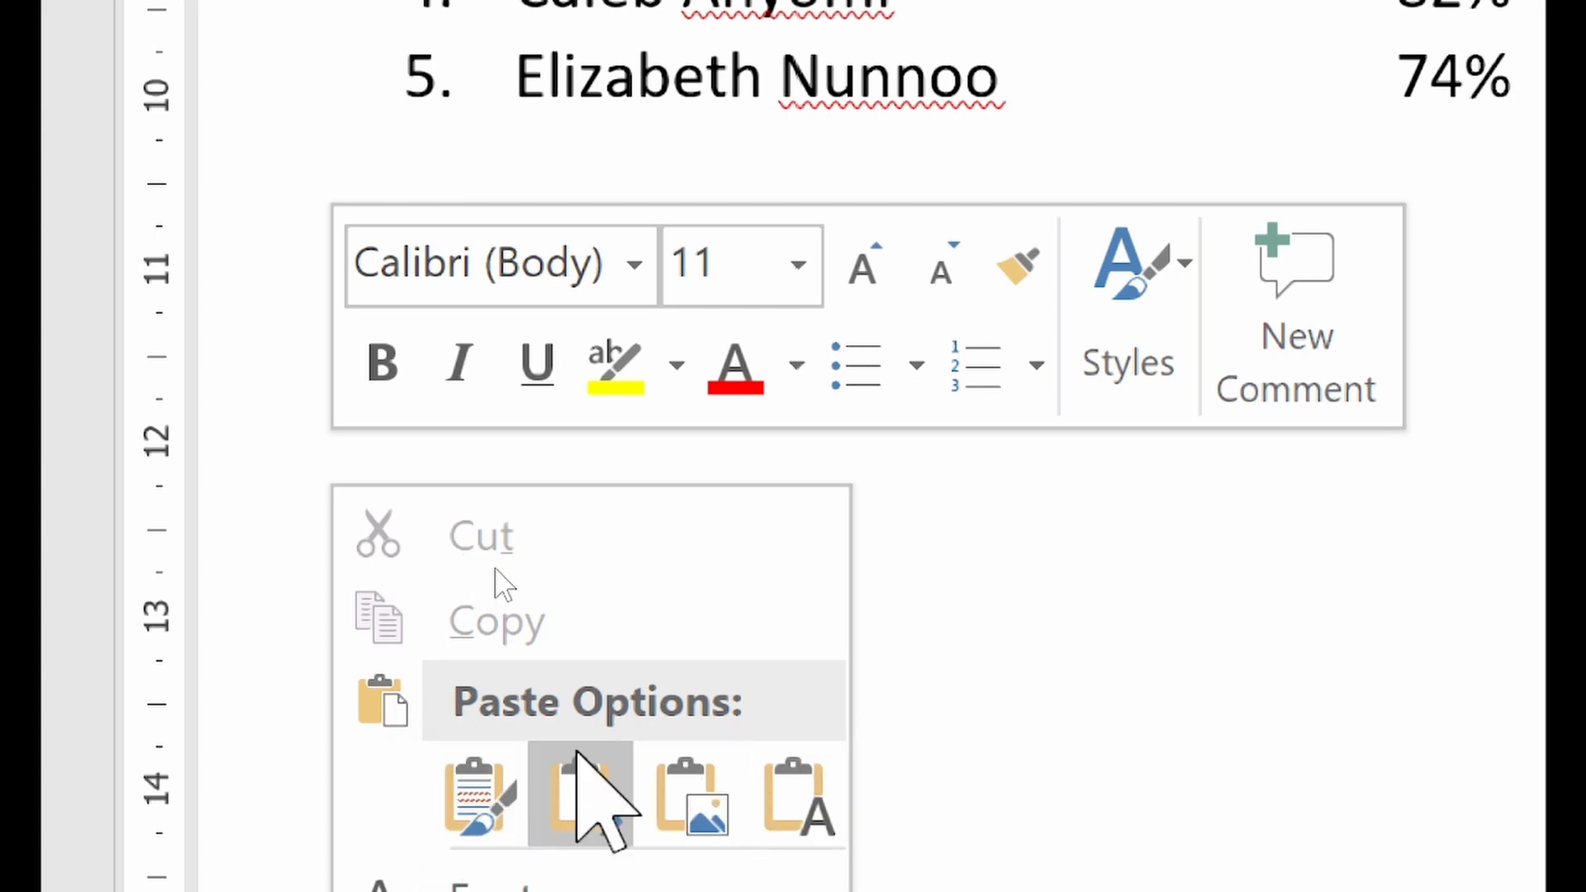
{"action": "left_click", "coordinate": [464, 792]}
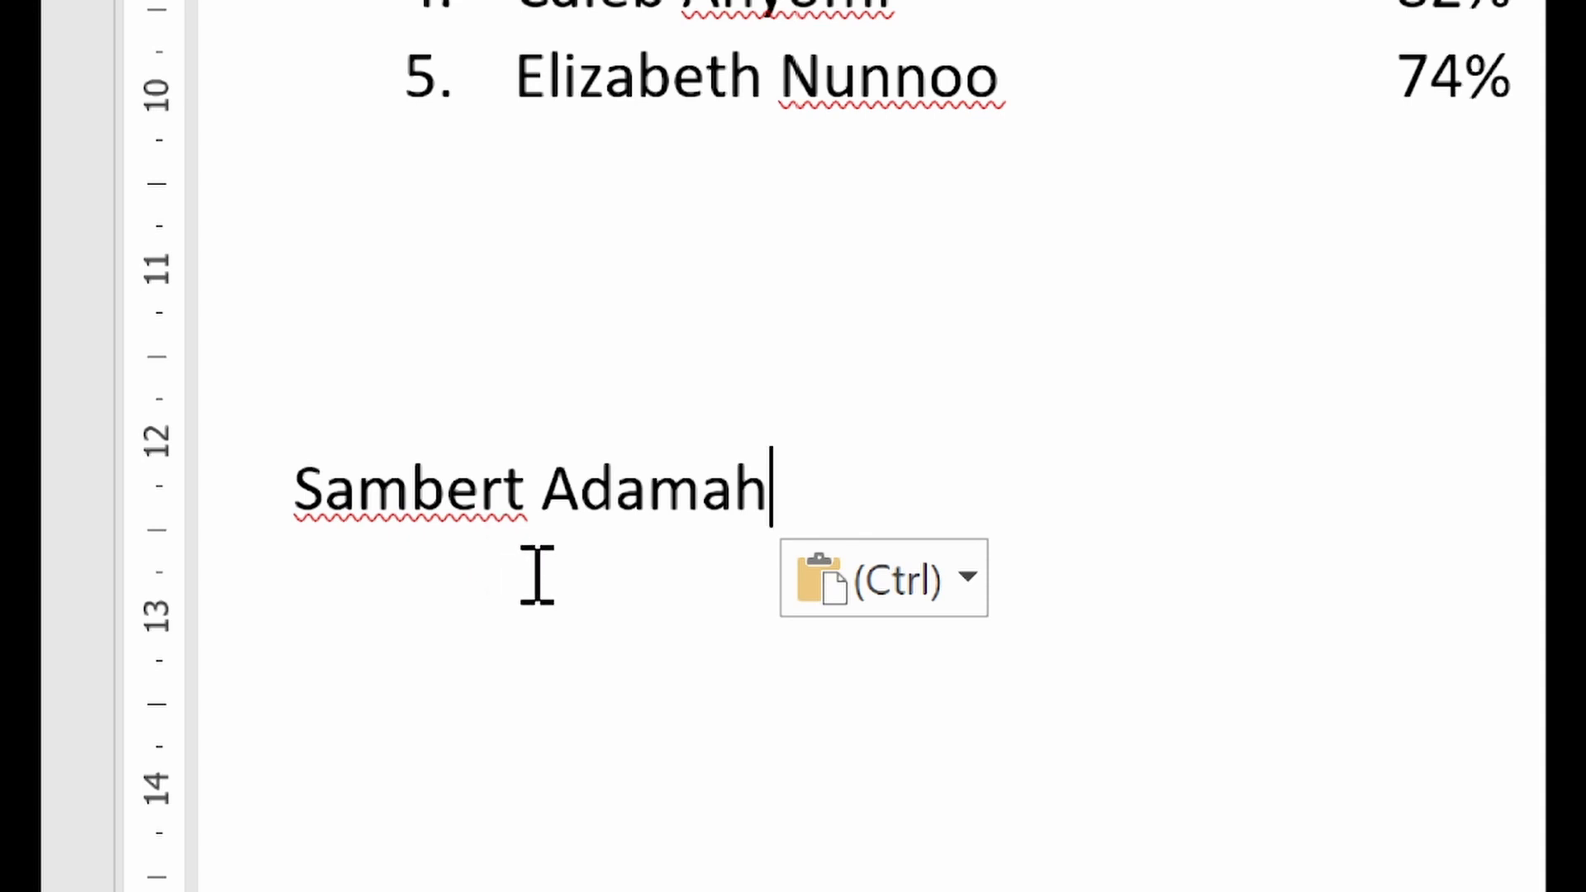
Paste the same name on five more new lines below the first one, and add an empty line after them
{"action": "key", "text": "Return"}
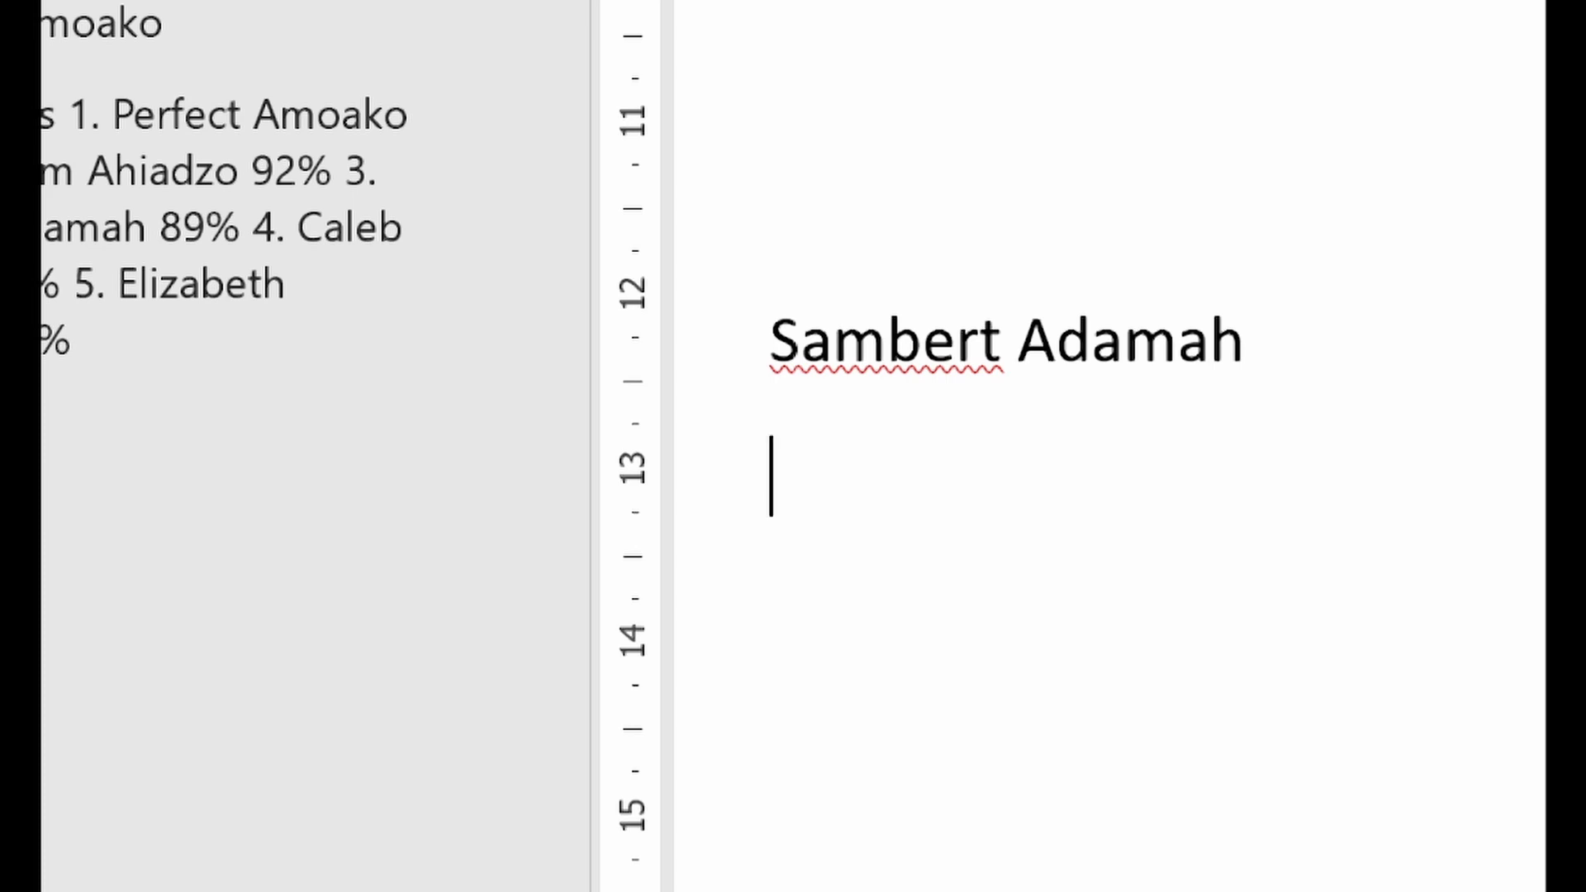
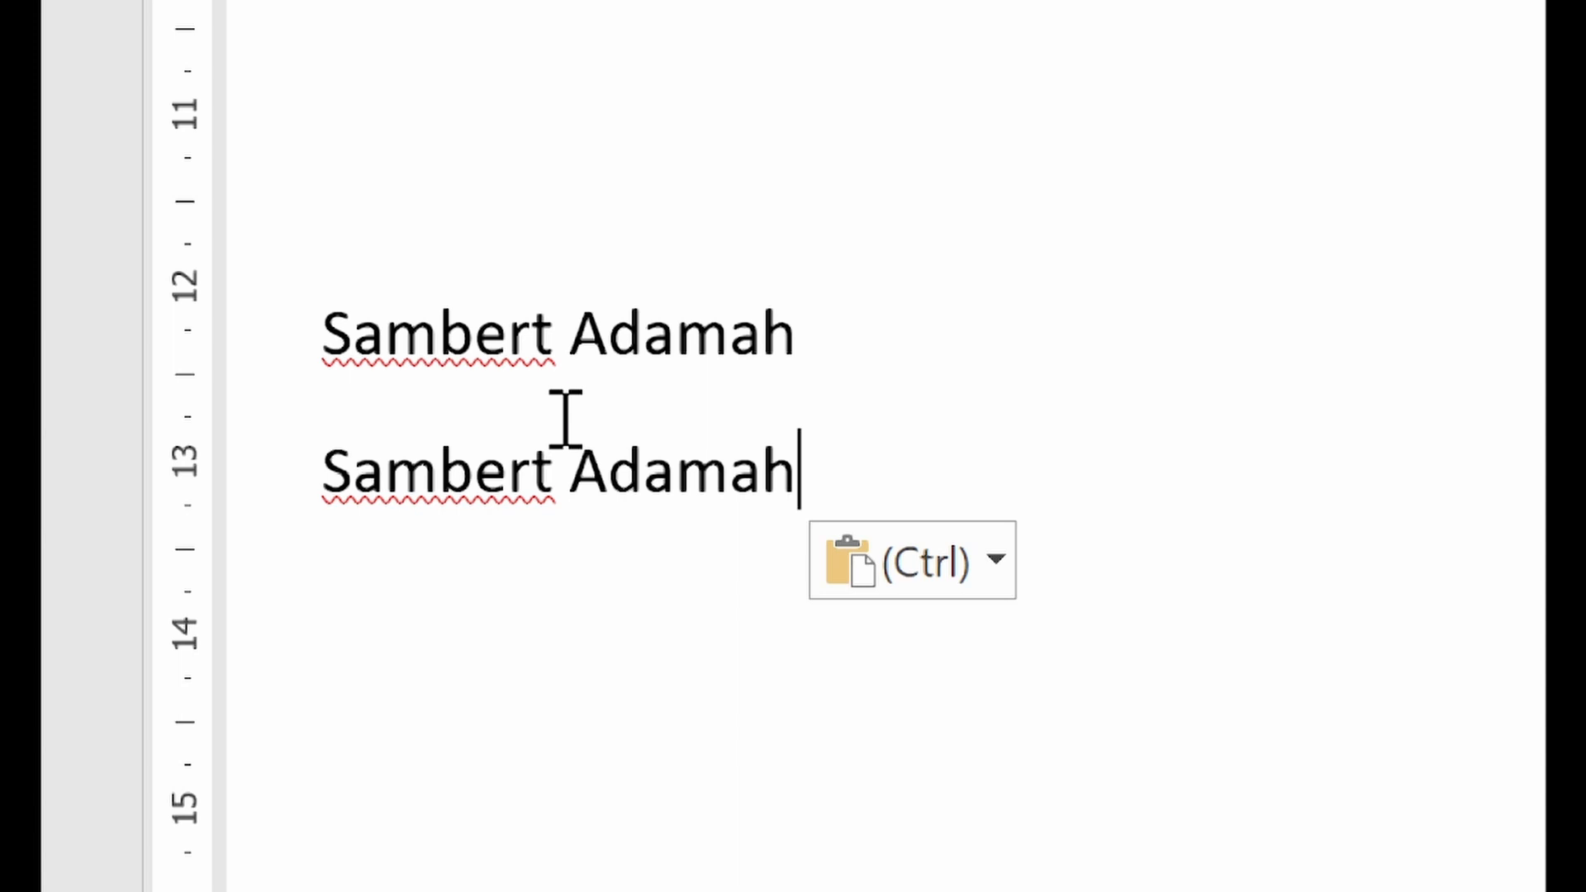
{"action": "key", "text": "Return"}
{"action": "key", "text": "Return"}
{"action": "key", "text": "Return"}
{"action": "key", "text": "Return"}
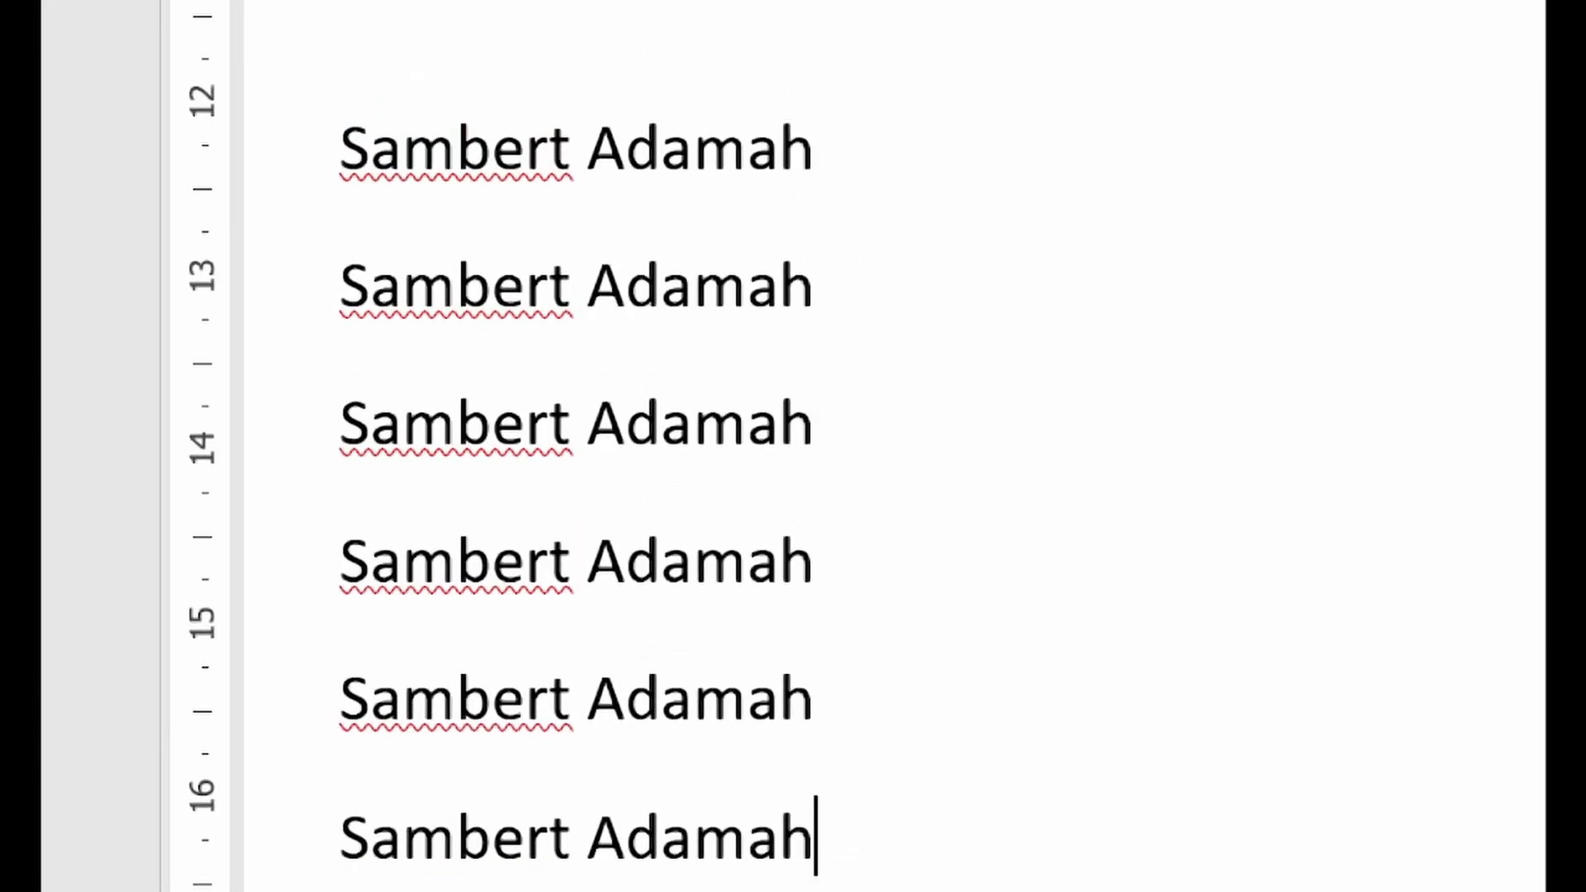
{"action": "key", "text": "Return"}
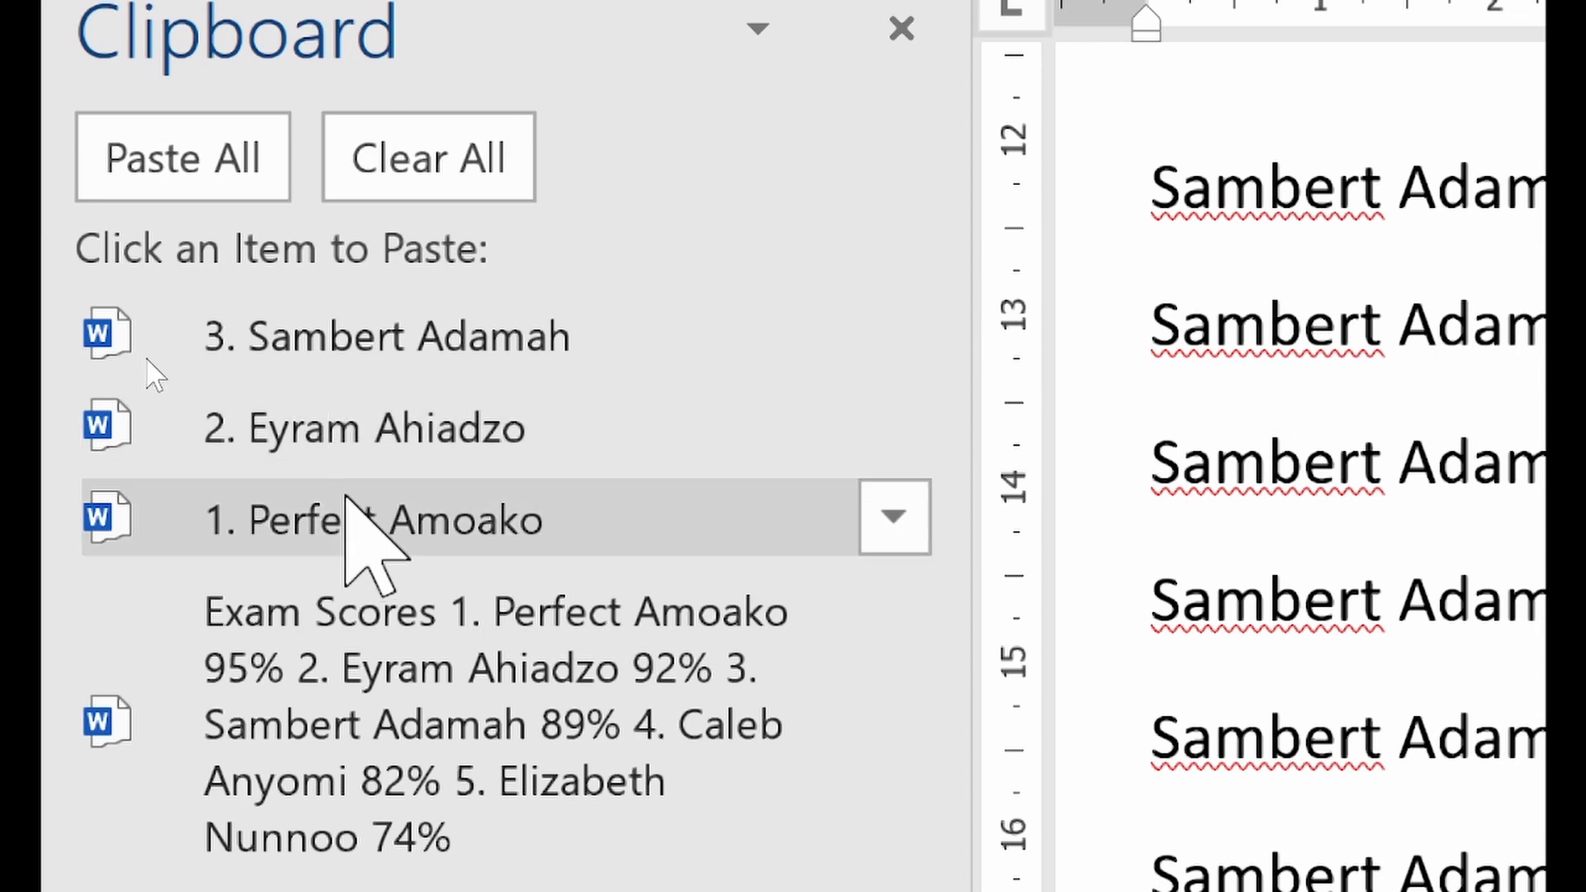
Paste the collected second student's name on three consecutive lines below the third student's names, and add an empty line after them
{"action": "scroll", "coordinate": [1363, 339], "scroll_direction": "down", "scroll_amount": 3}
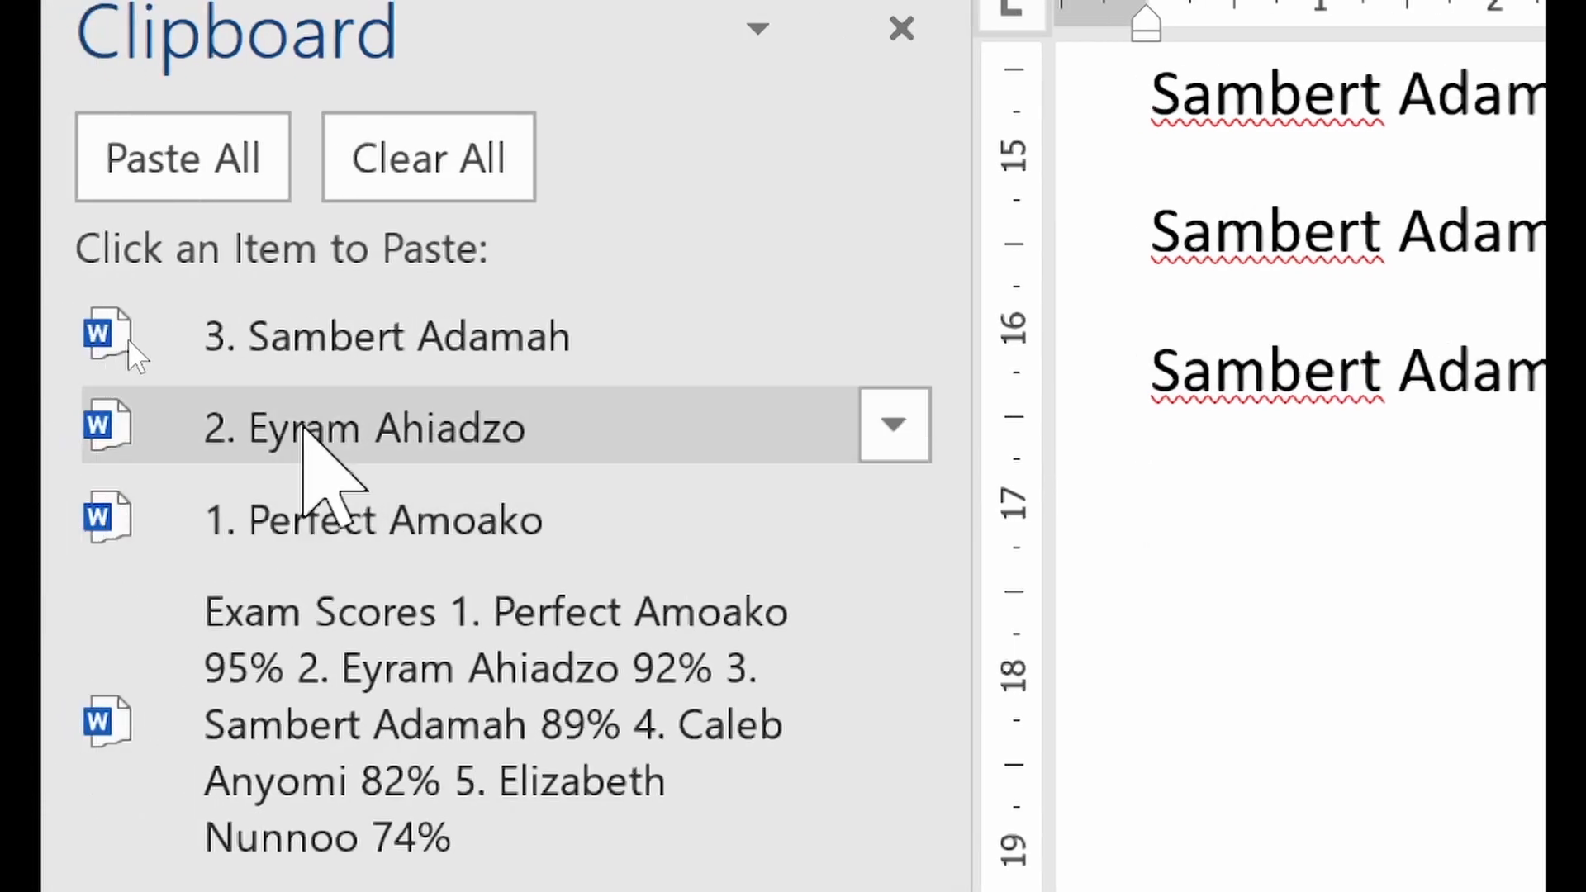
{"action": "left_click", "coordinate": [303, 423]}
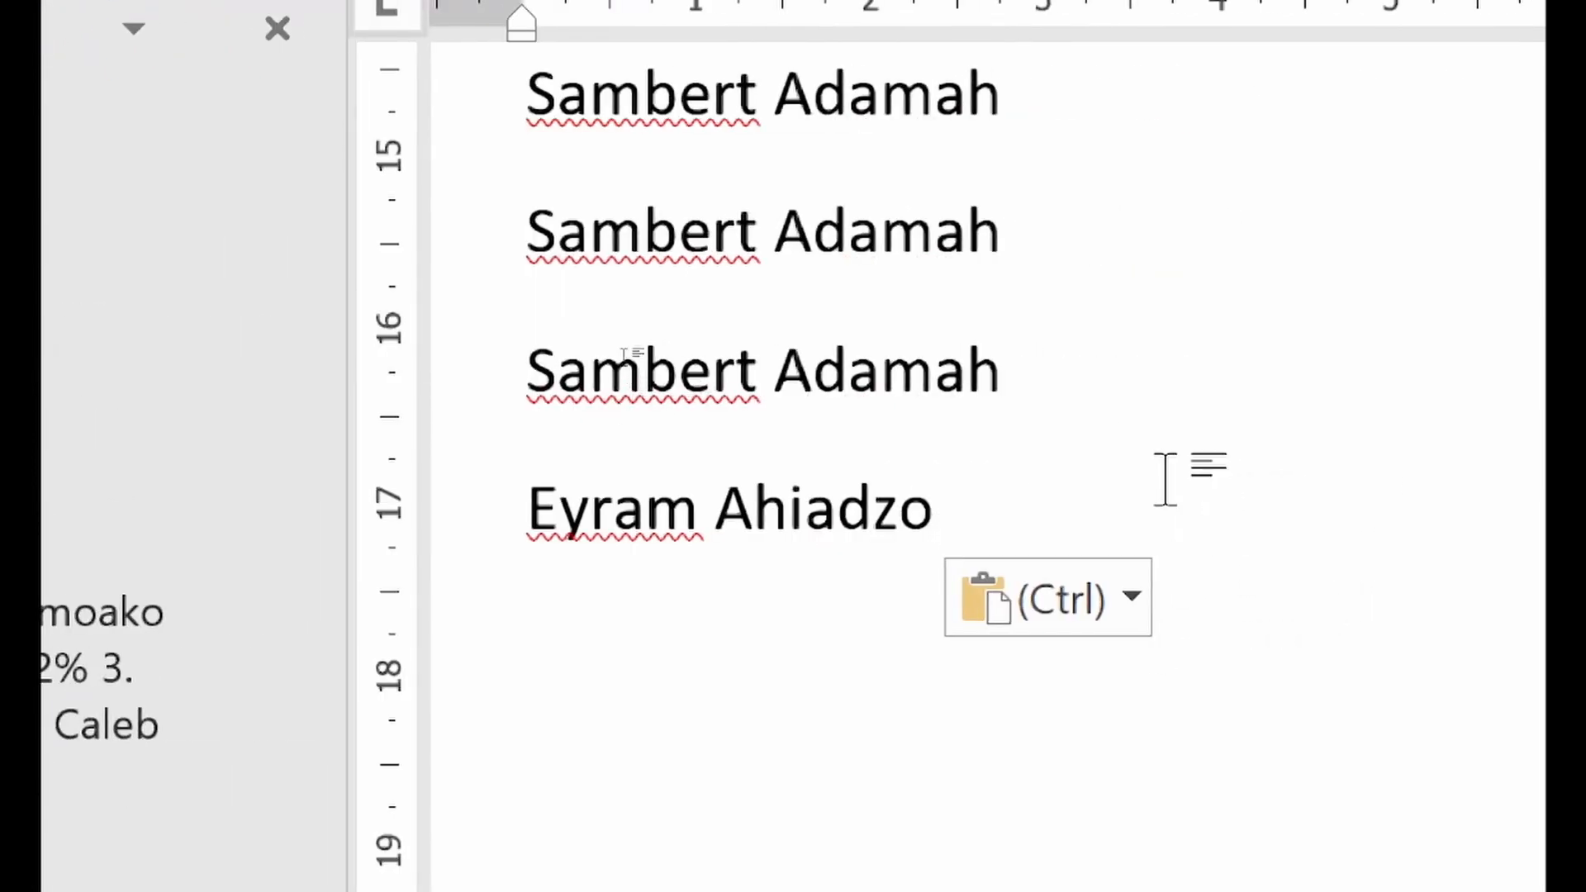
{"action": "key", "text": "Return"}
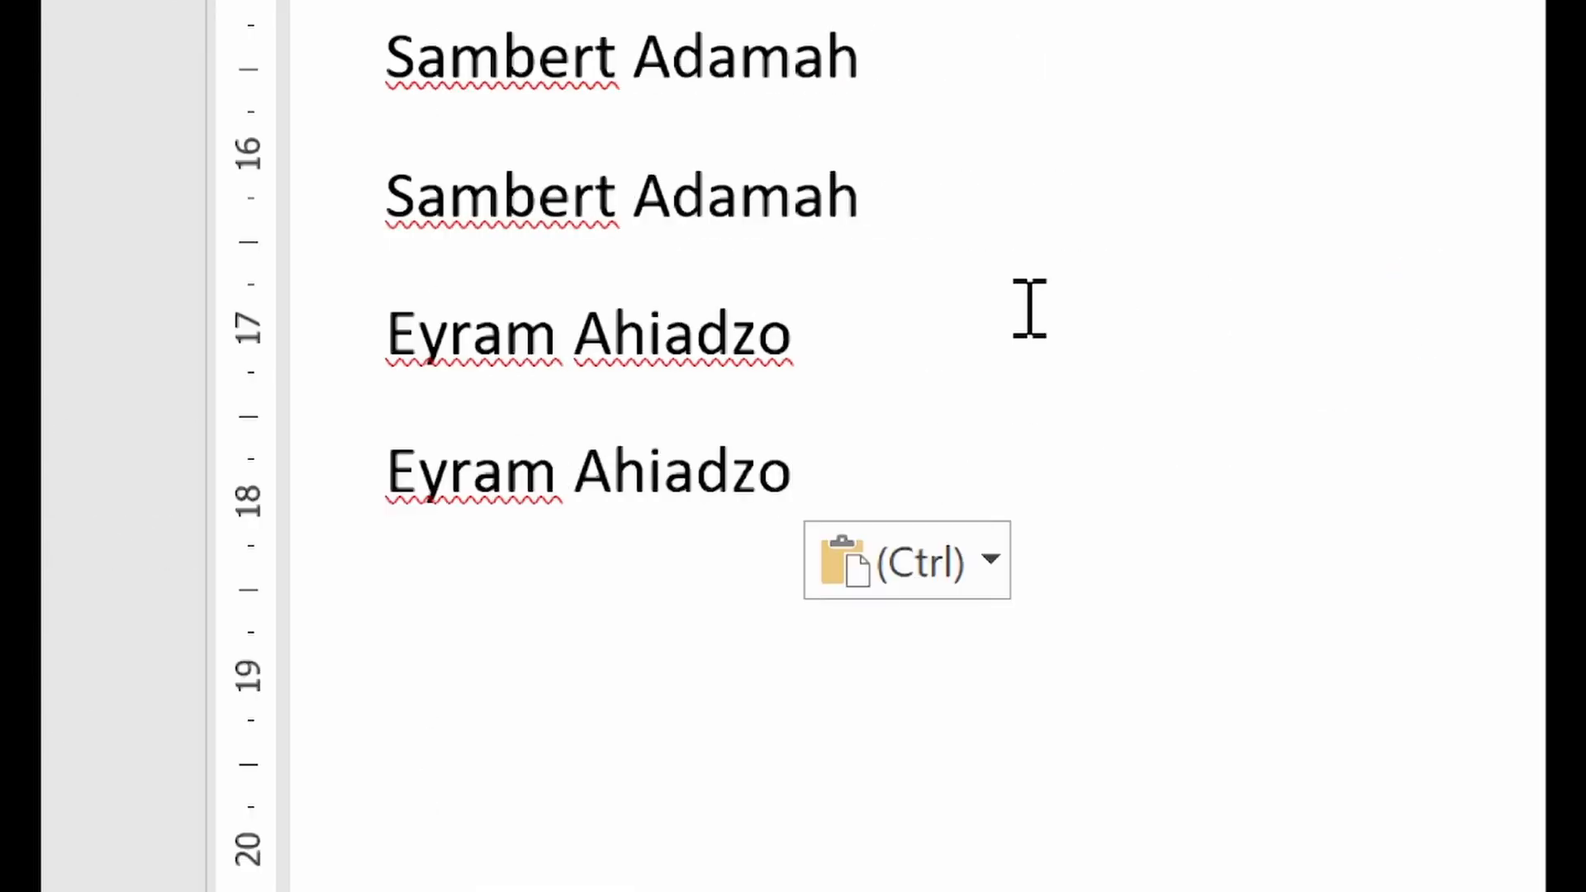
{"action": "key", "text": "Return"}
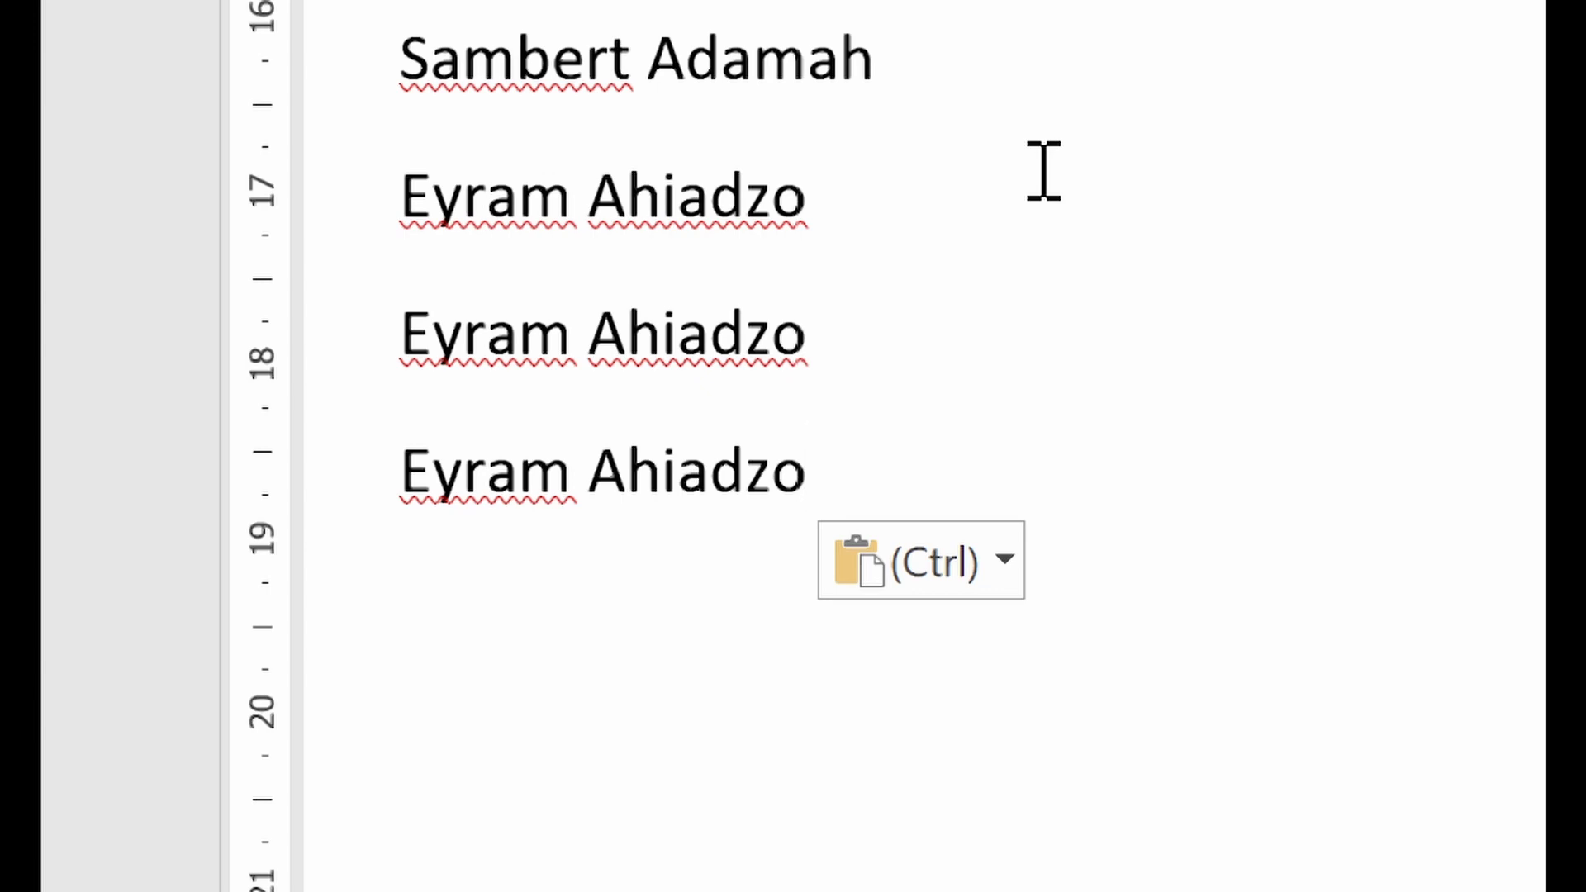
{"action": "key", "text": "Return"}
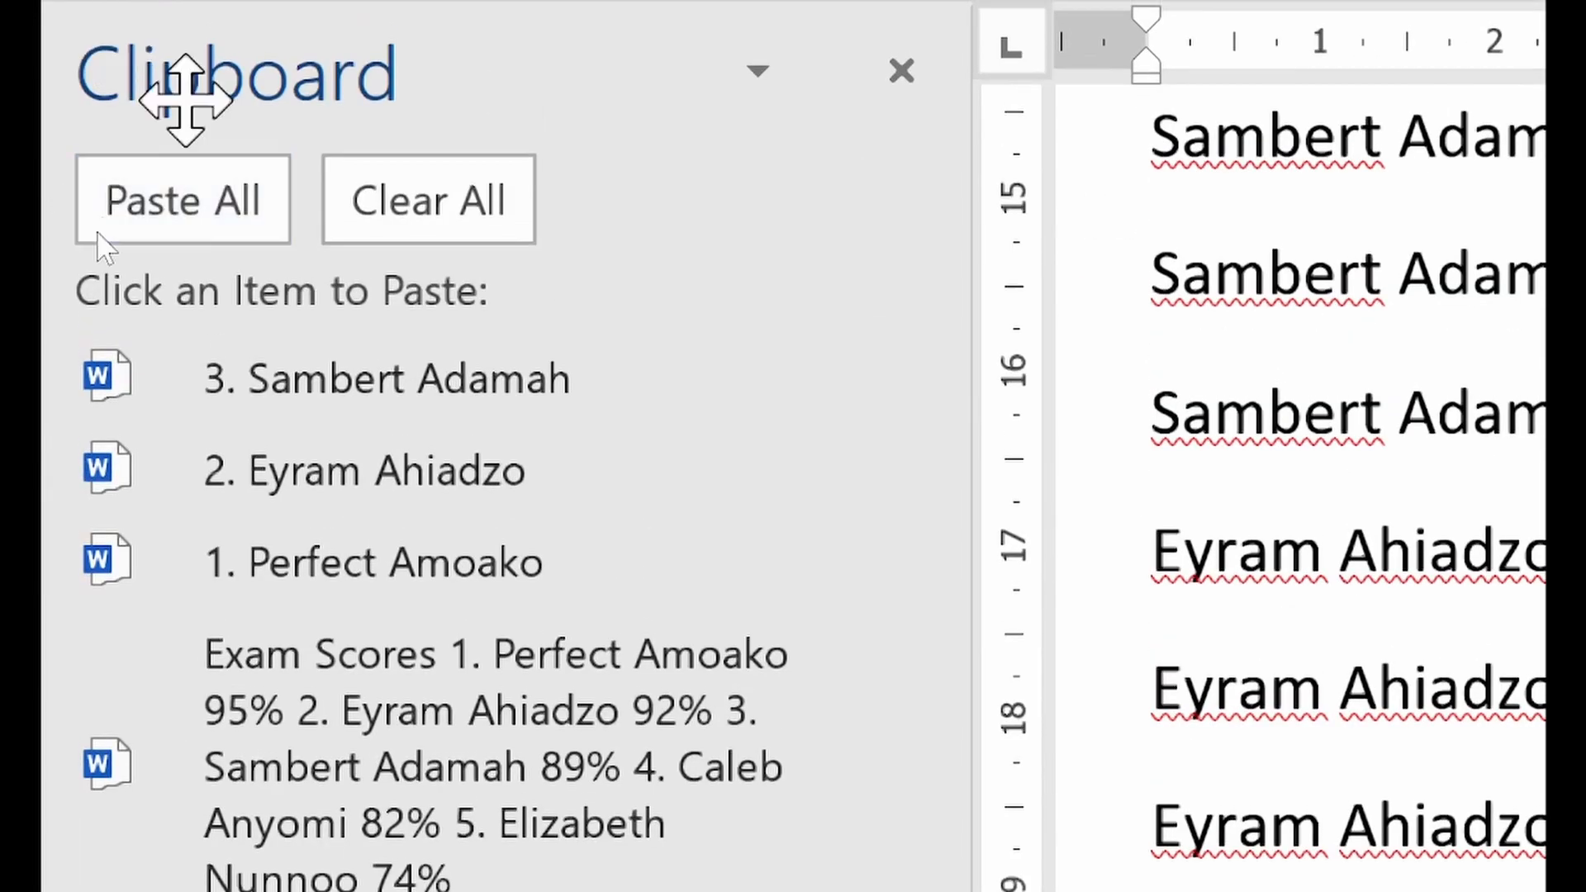
Paste the collected first student's name on the empty line and the whole collected Exam Scores list on a new line below it
{"action": "left_click", "coordinate": [385, 550]}
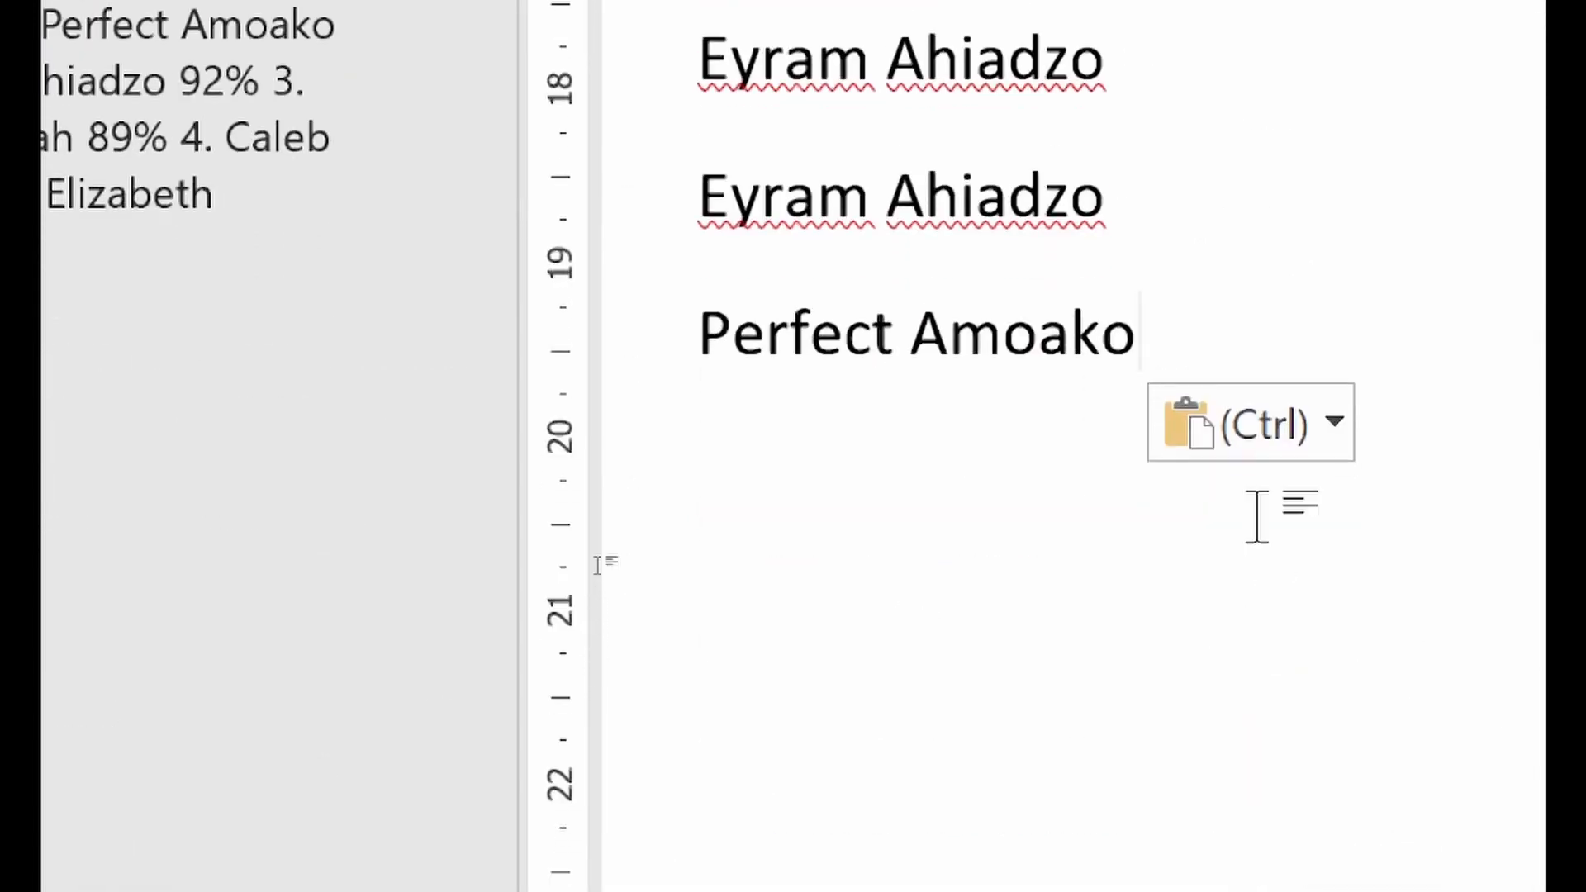
{"action": "key", "text": "Return"}
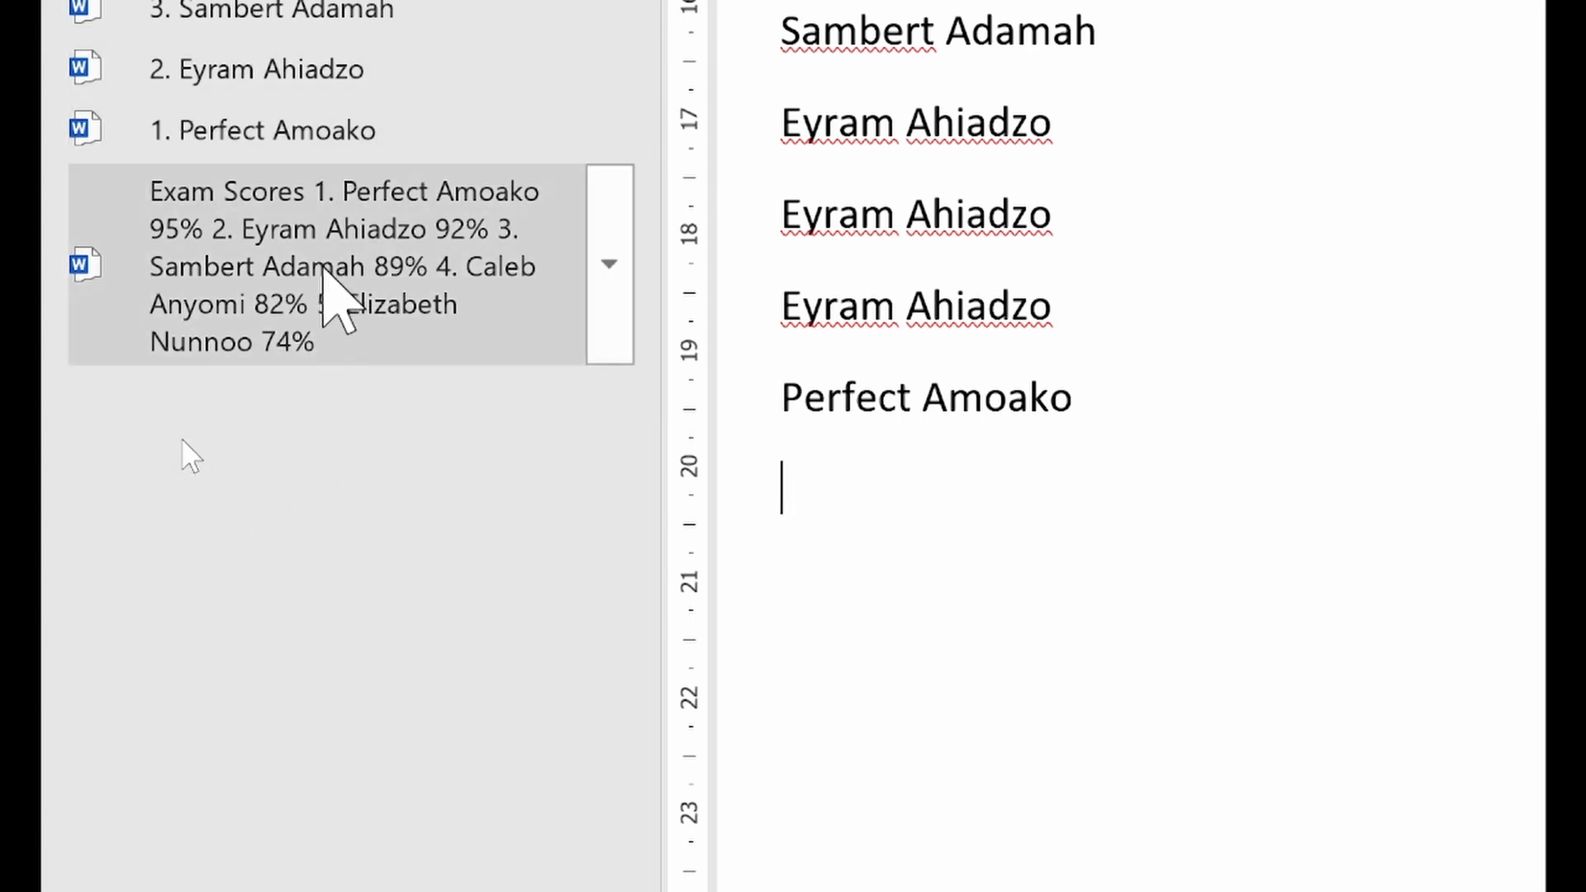
{"action": "left_click", "coordinate": [310, 258]}
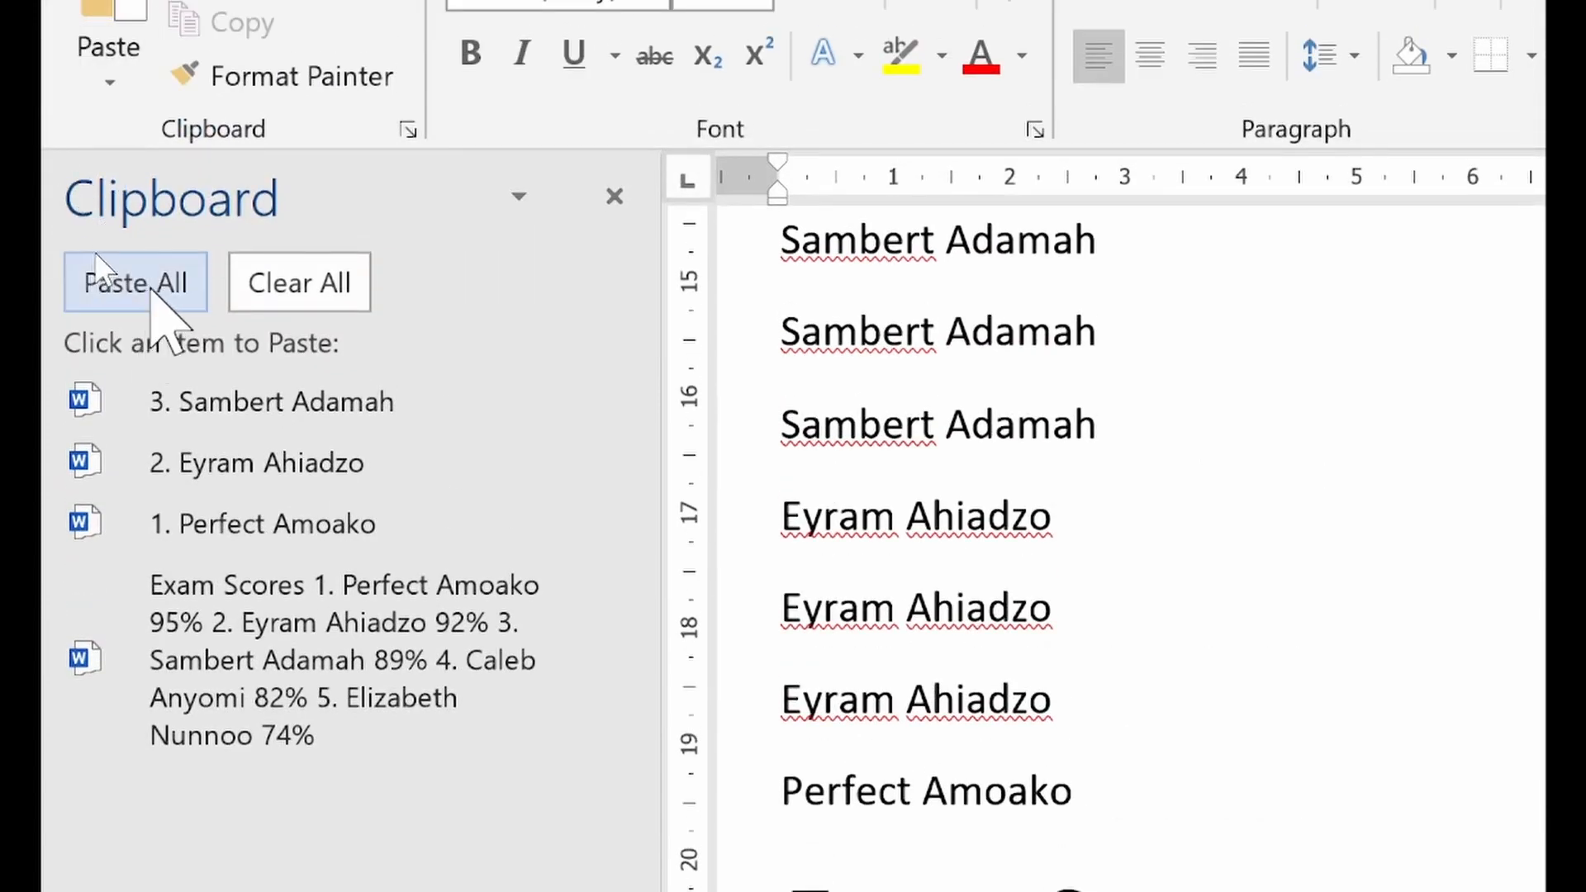
Clear all collected items from the Clipboard pane and close the pane
{"action": "left_click", "coordinate": [303, 271]}
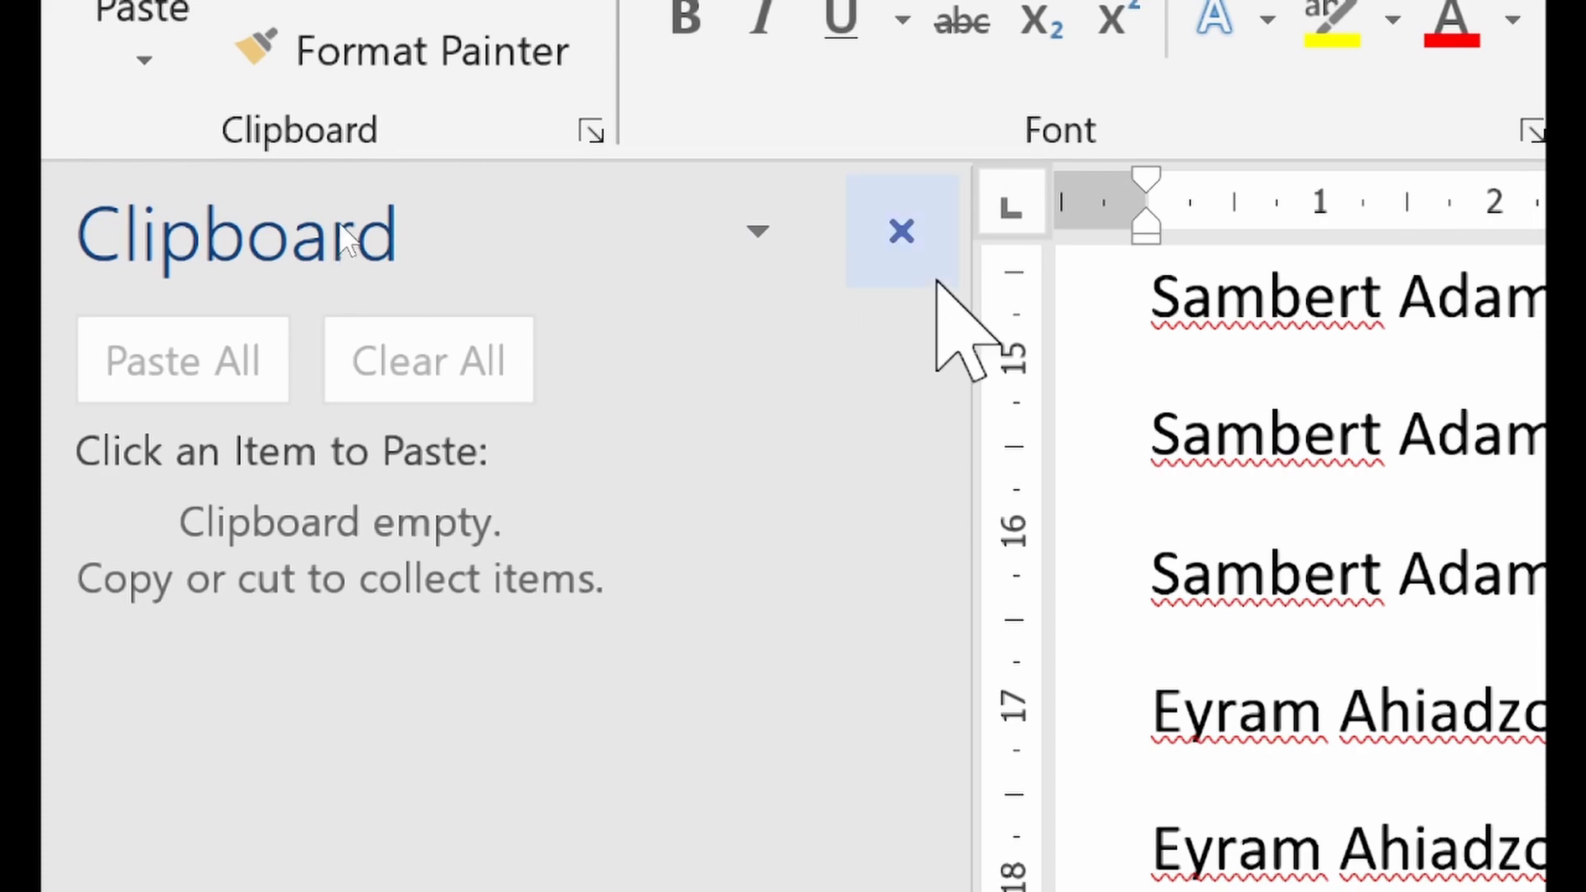
{"action": "left_click", "coordinate": [914, 240]}
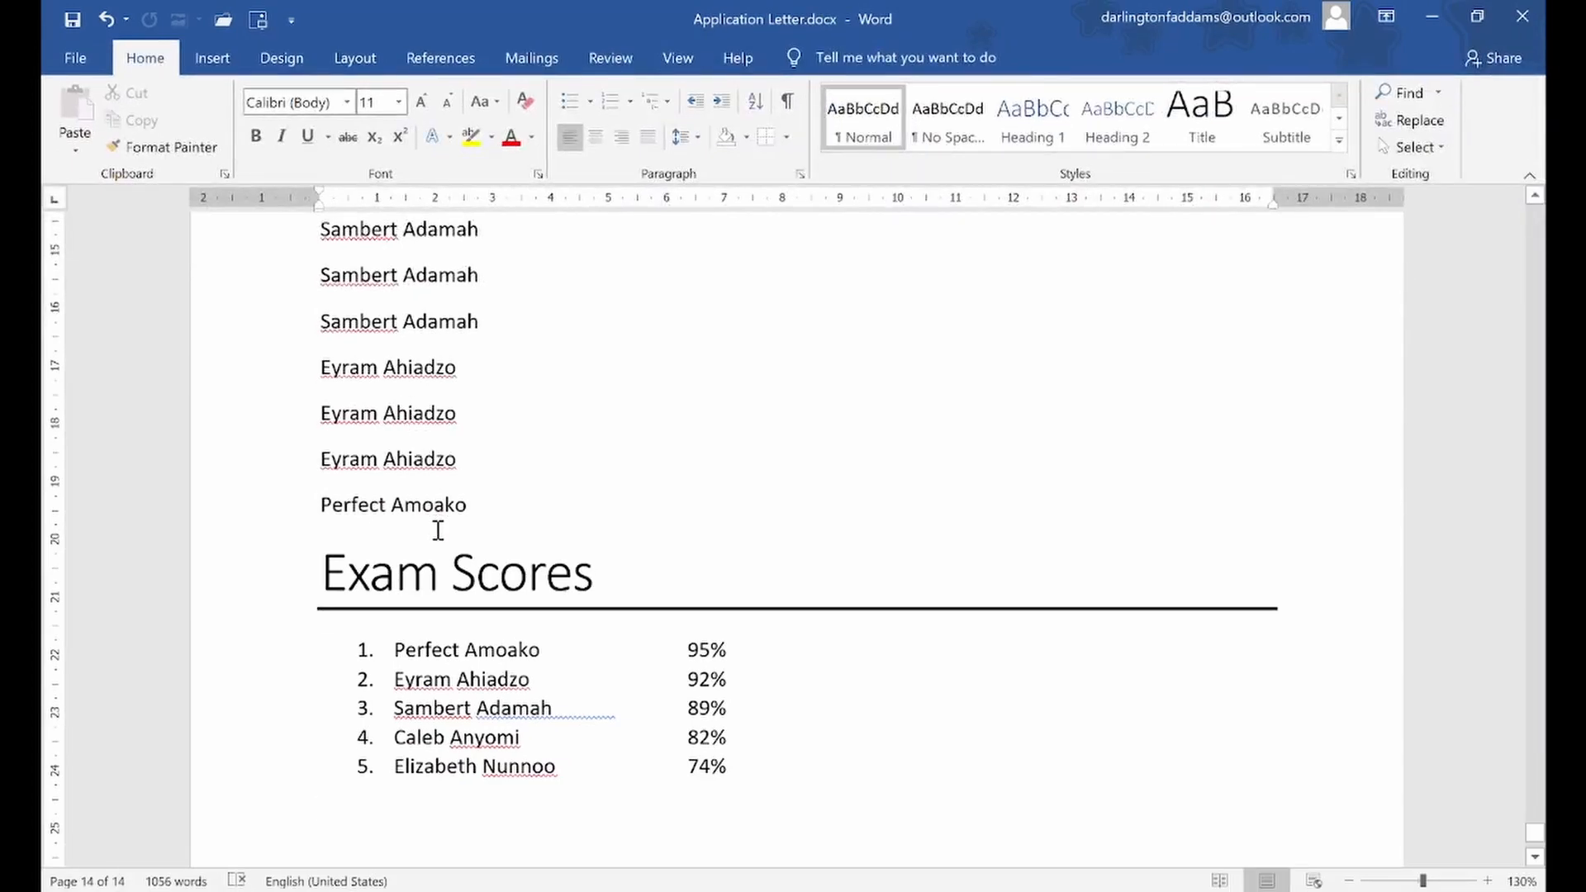
Make the first of the pasted third-student name lines bold and enlarge its font size to 18
{"action": "scroll", "coordinate": [438, 530], "scroll_direction": "up", "scroll_amount": 6}
{"action": "scroll", "coordinate": [438, 526], "scroll_direction": "up", "scroll_amount": 1}
{"action": "scroll", "coordinate": [438, 525], "scroll_direction": "down", "scroll_amount": 3}
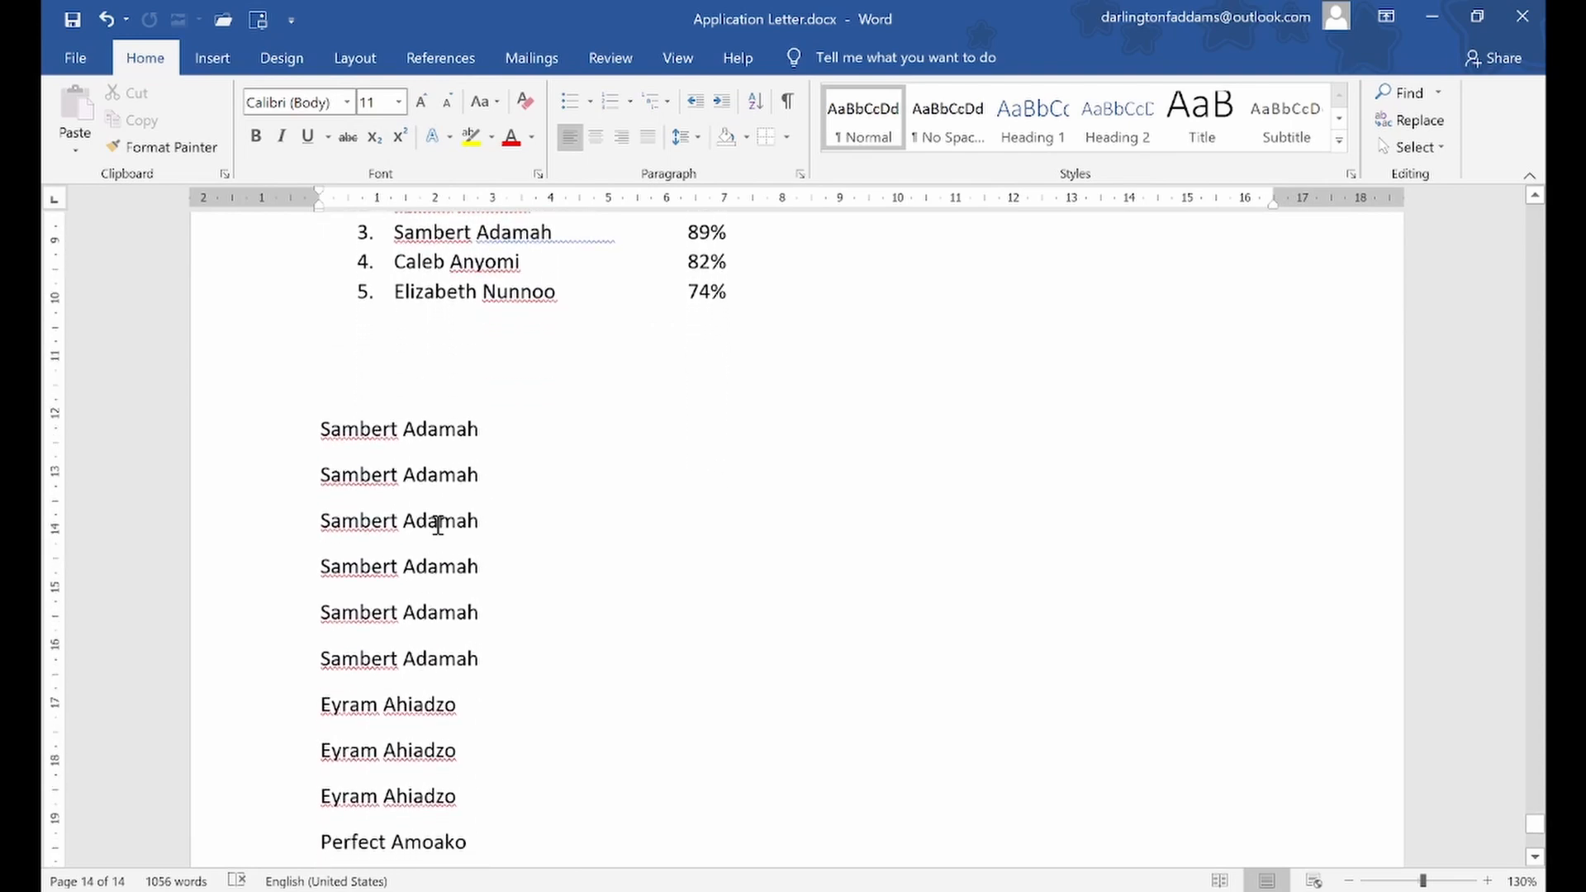
{"action": "scroll", "coordinate": [438, 526], "scroll_direction": "down", "scroll_amount": 1}
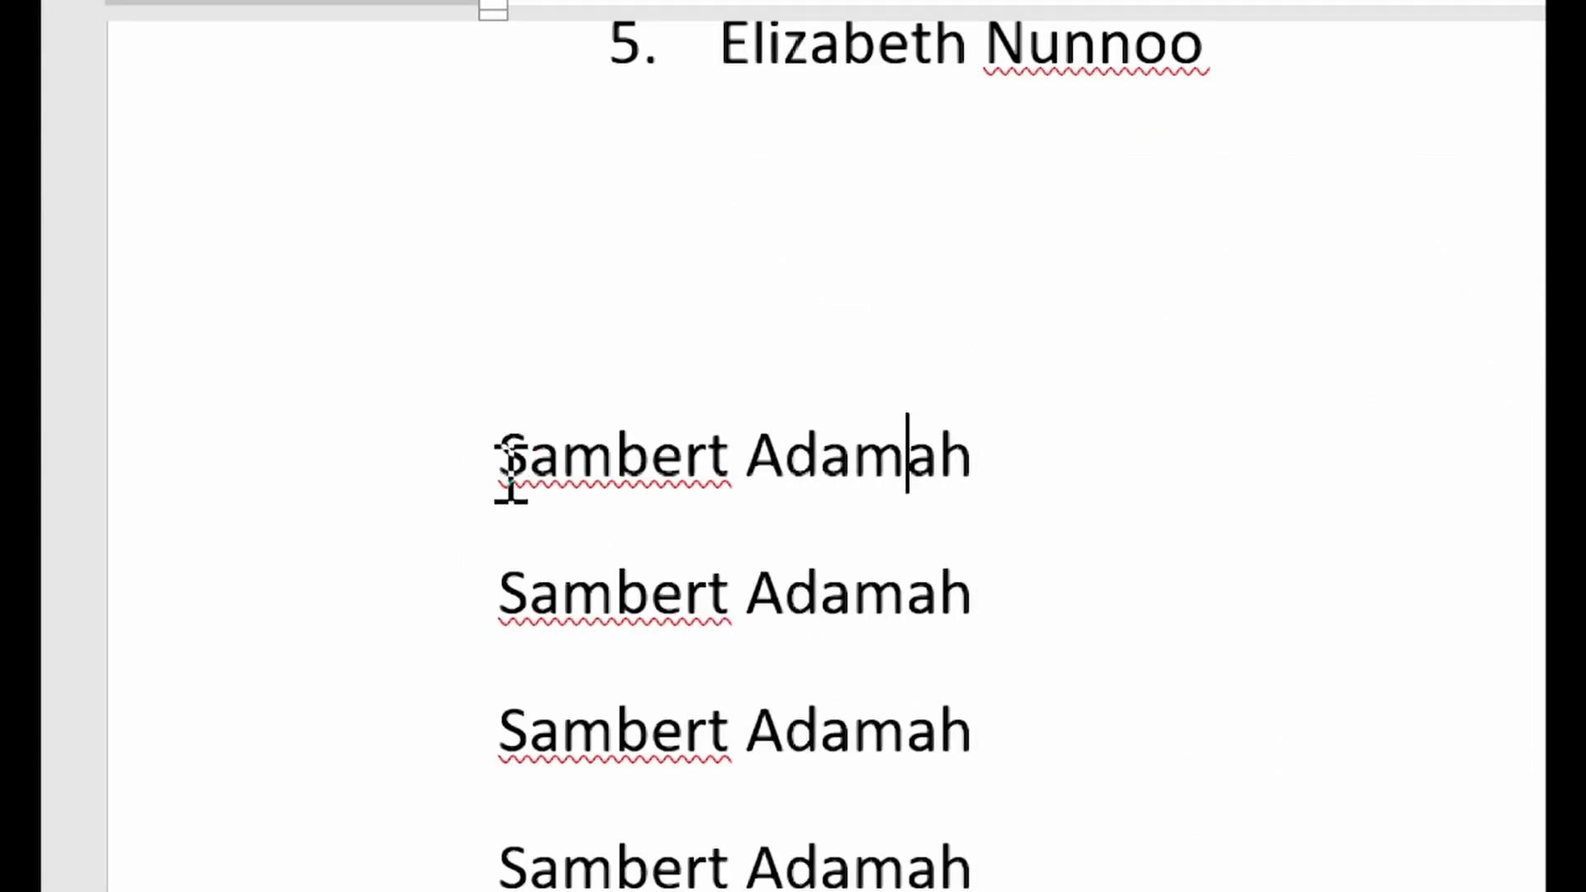
{"action": "left_click_drag", "start_coordinate": [491, 467], "coordinate": [968, 431]}
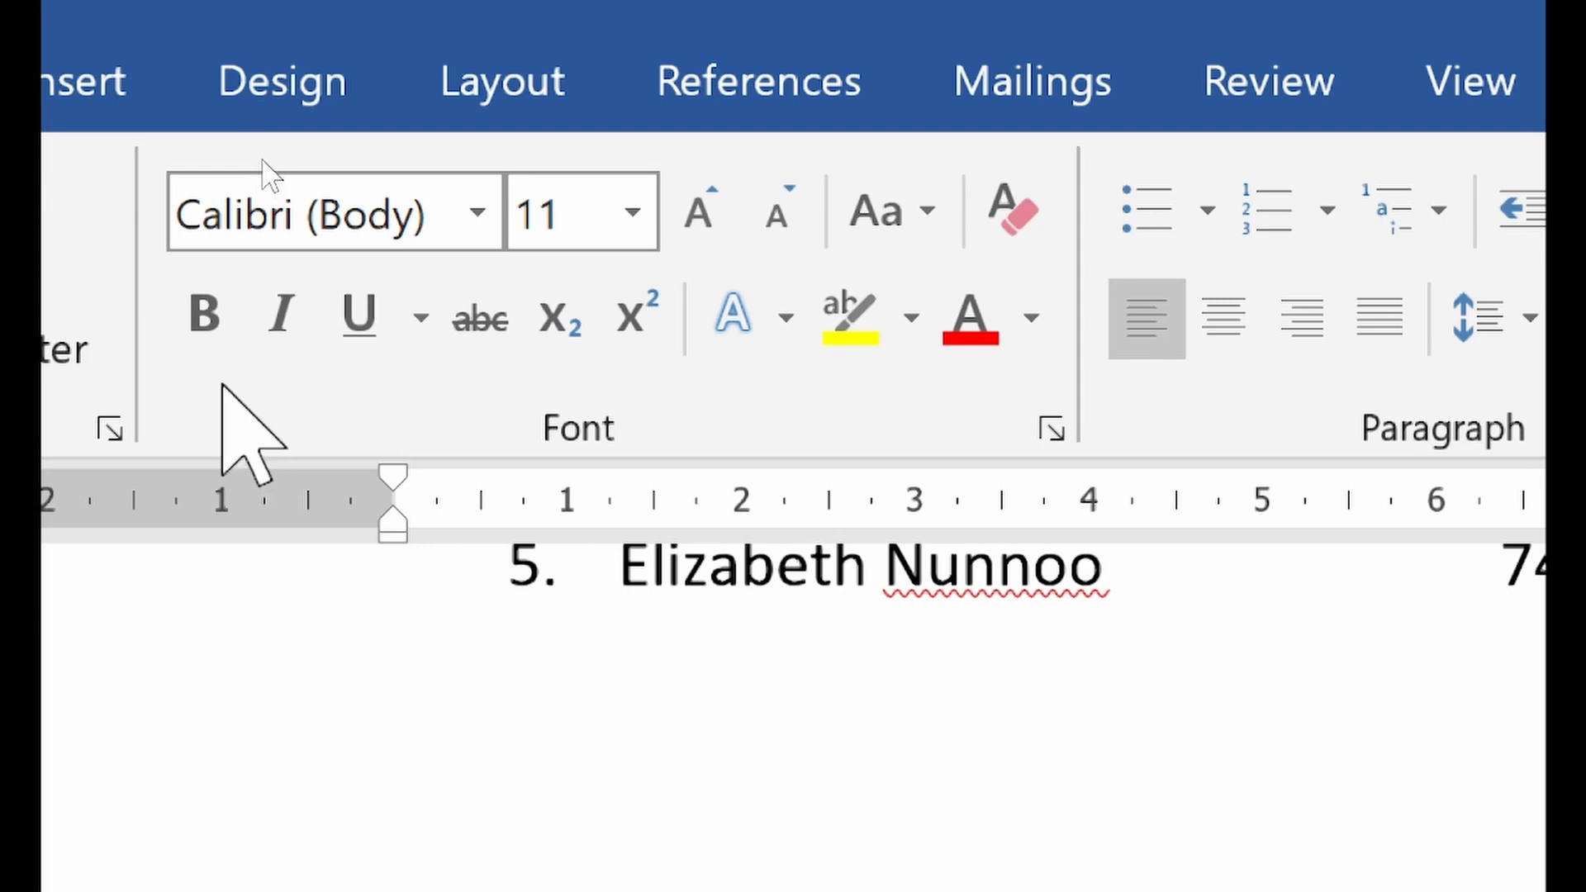
{"action": "left_click", "coordinate": [211, 331]}
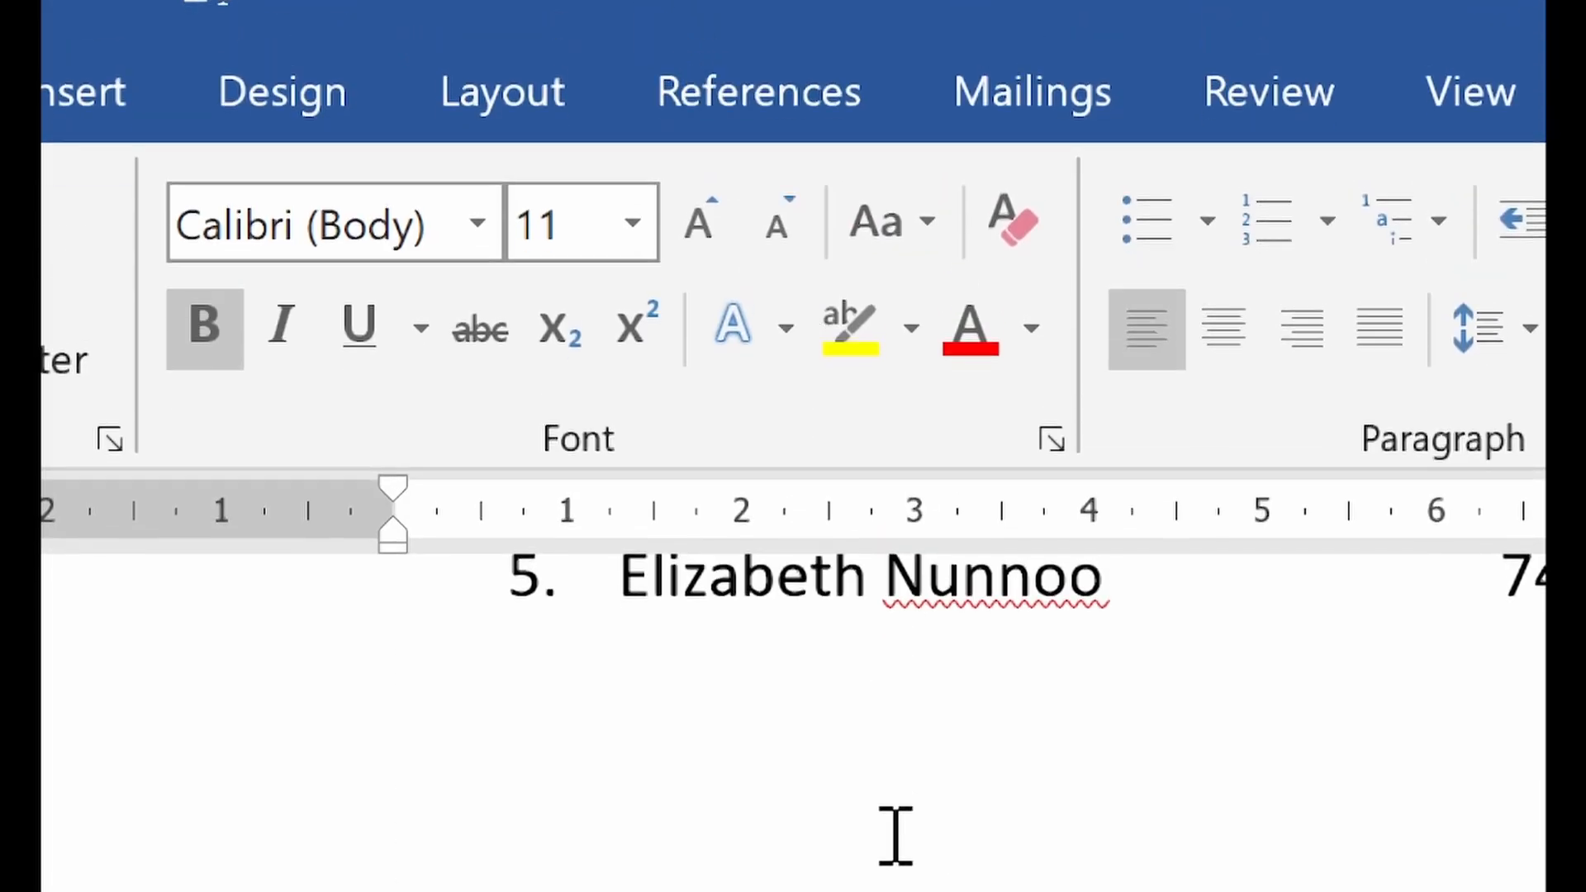
{"action": "scroll", "coordinate": [896, 835], "scroll_direction": "down", "scroll_amount": 3}
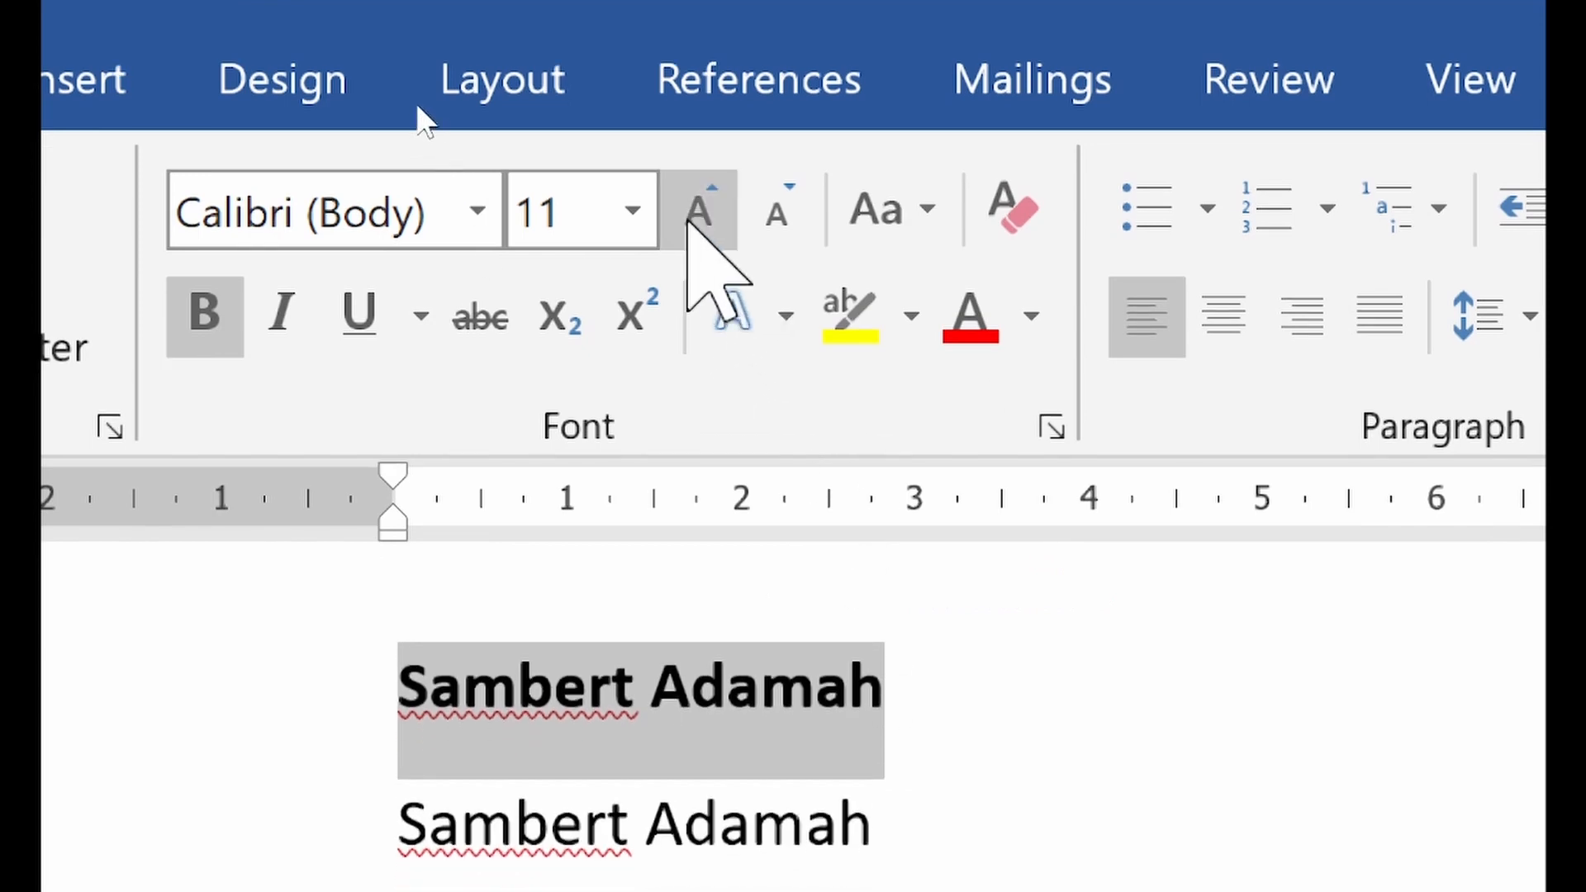
{"action": "left_click", "coordinate": [699, 221]}
{"action": "left_click", "coordinate": [699, 217]}
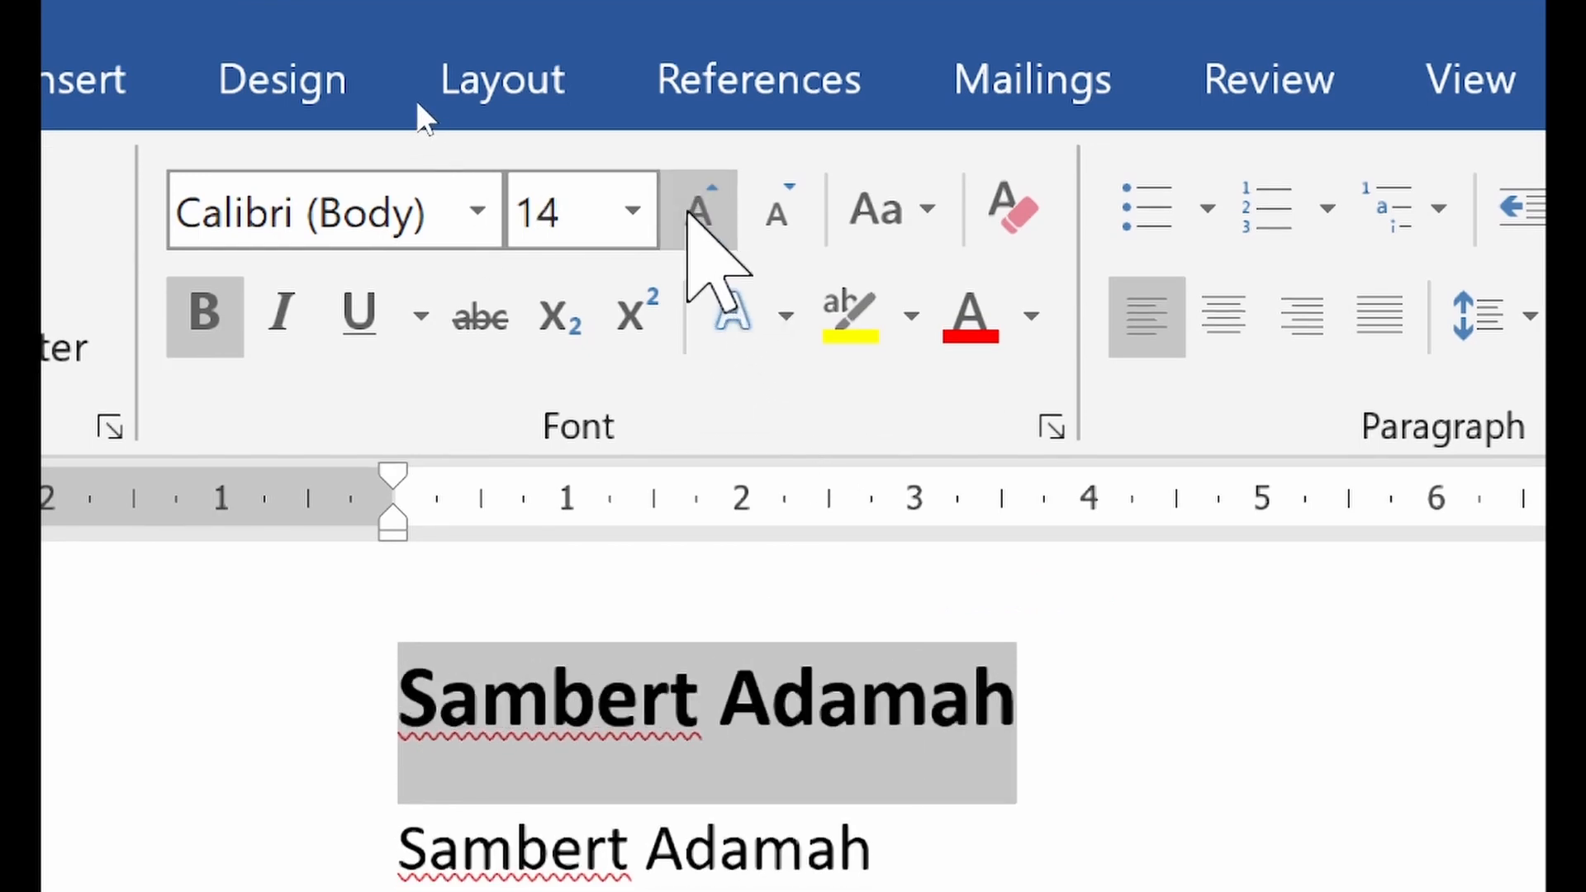
{"action": "left_click", "coordinate": [699, 217]}
{"action": "left_click", "coordinate": [699, 217]}
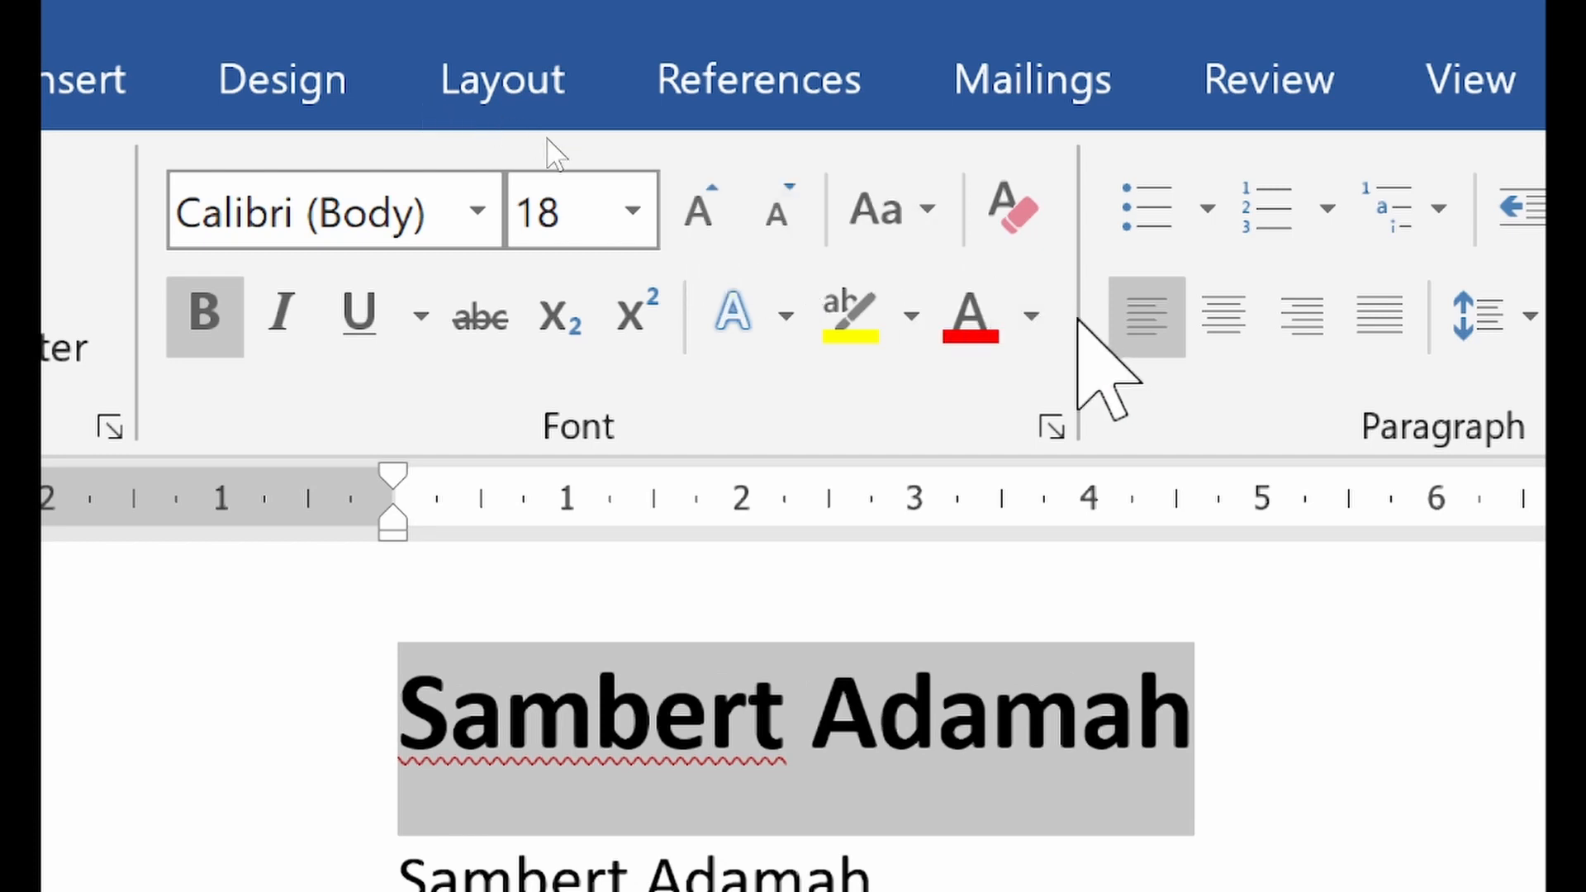
Color the enlarged name with the green theme color and make it italic
{"action": "left_click", "coordinate": [1045, 314]}
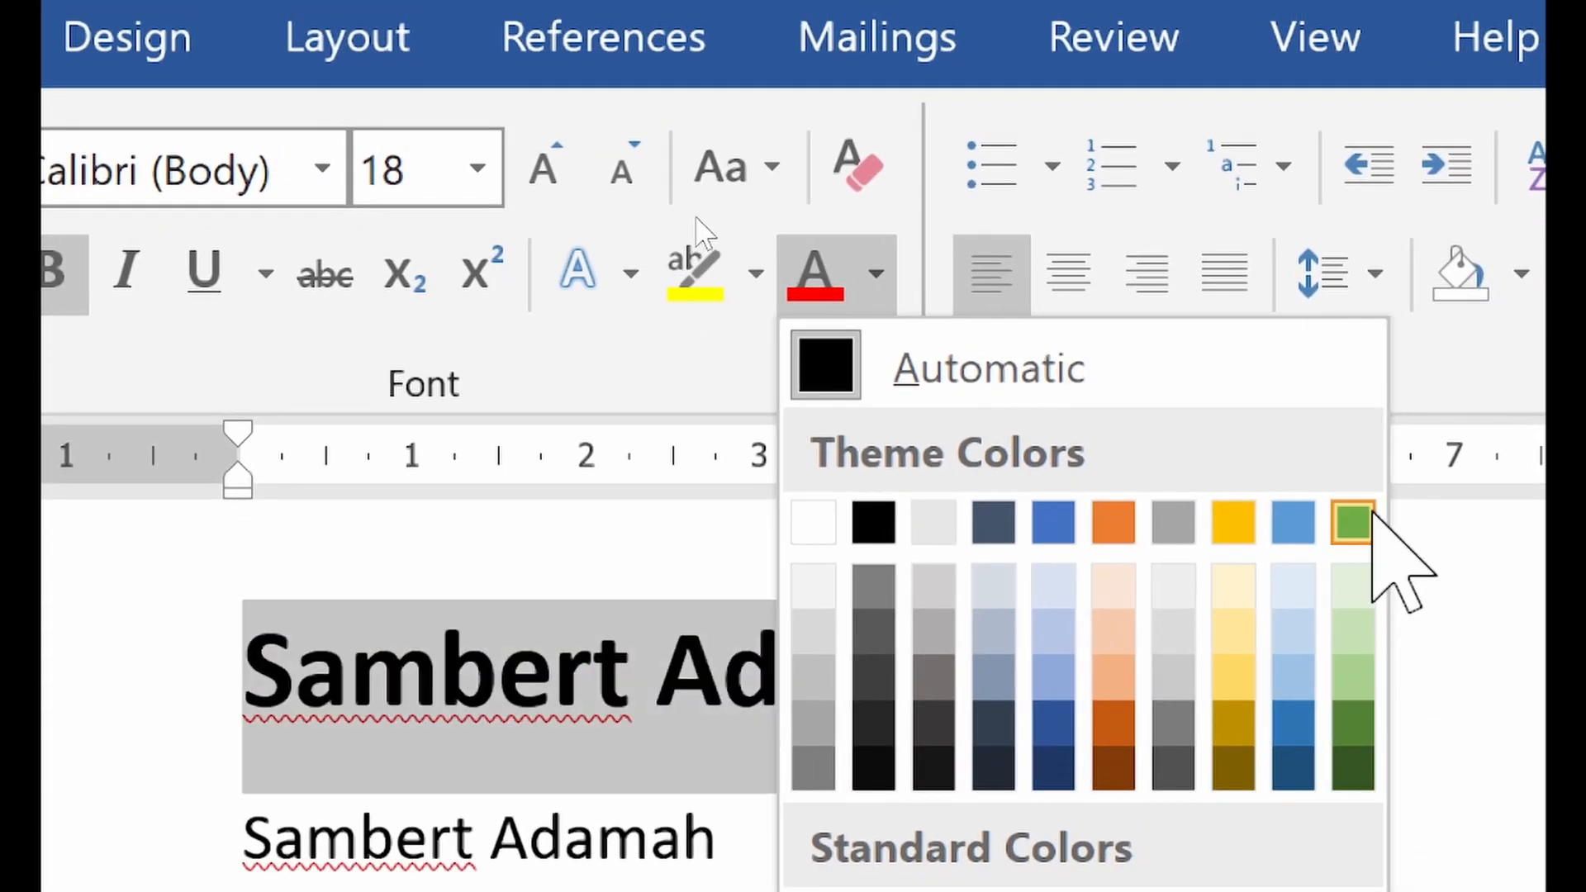
{"action": "left_click", "coordinate": [1355, 522]}
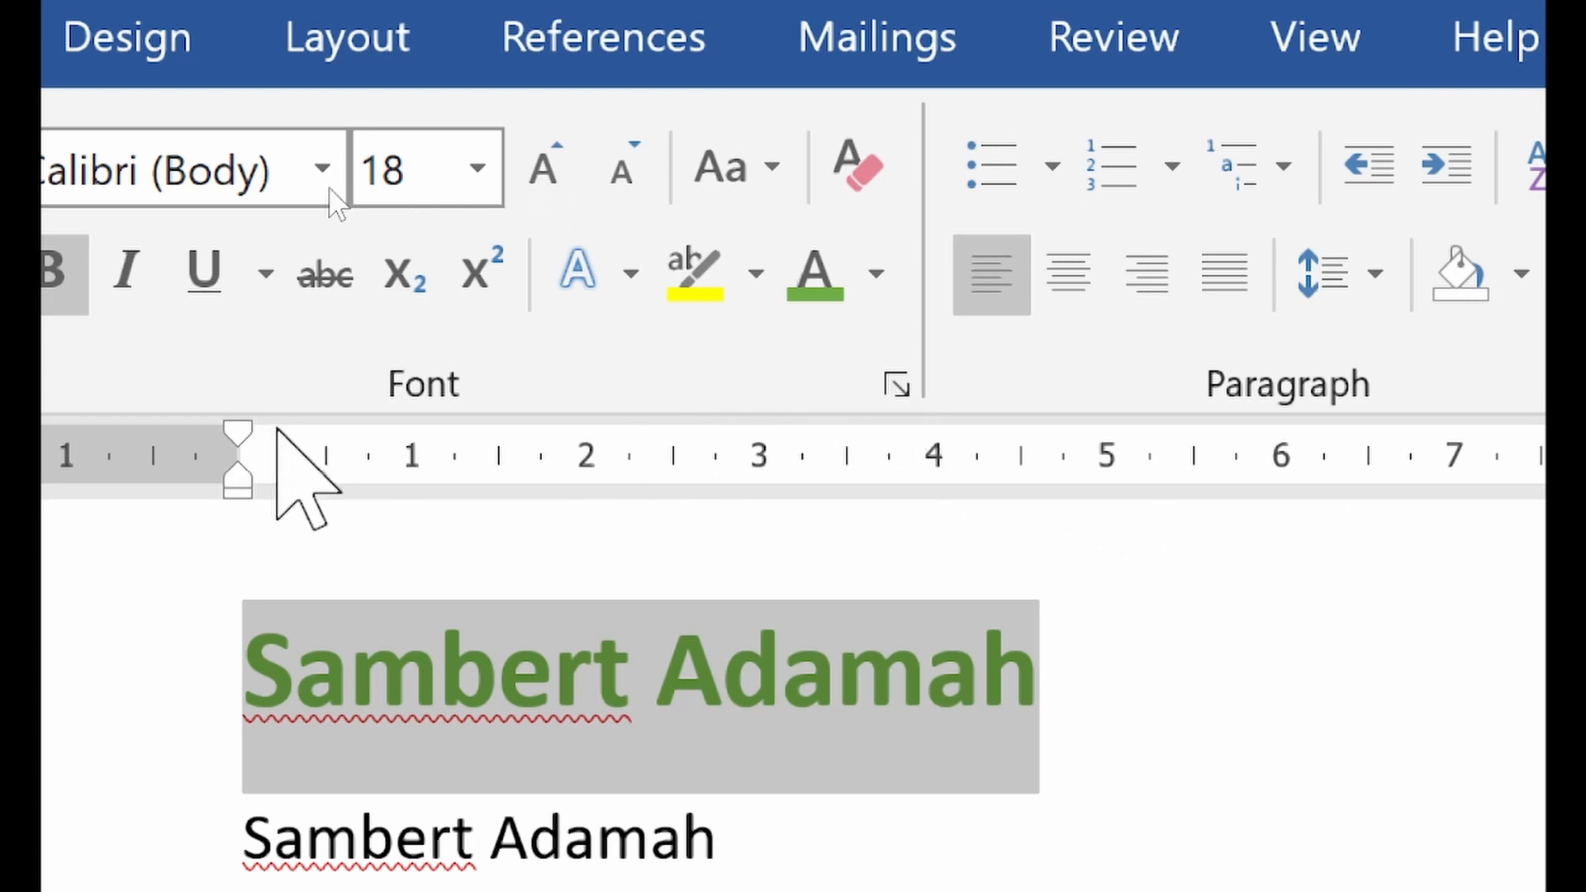
{"action": "left_click", "coordinate": [141, 279]}
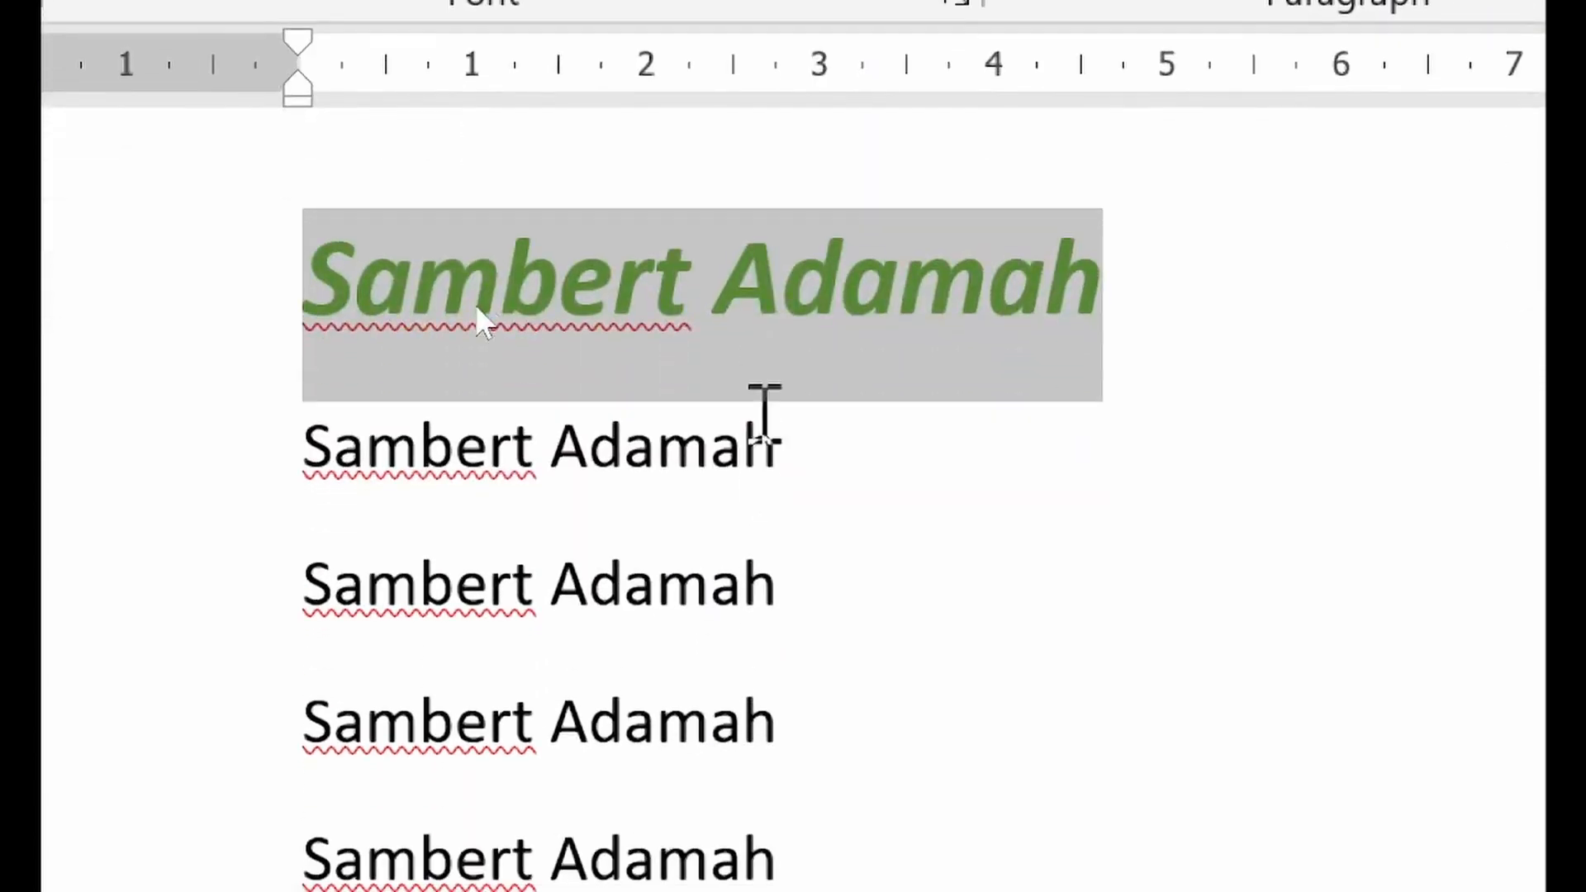
{"action": "left_click", "coordinate": [793, 698]}
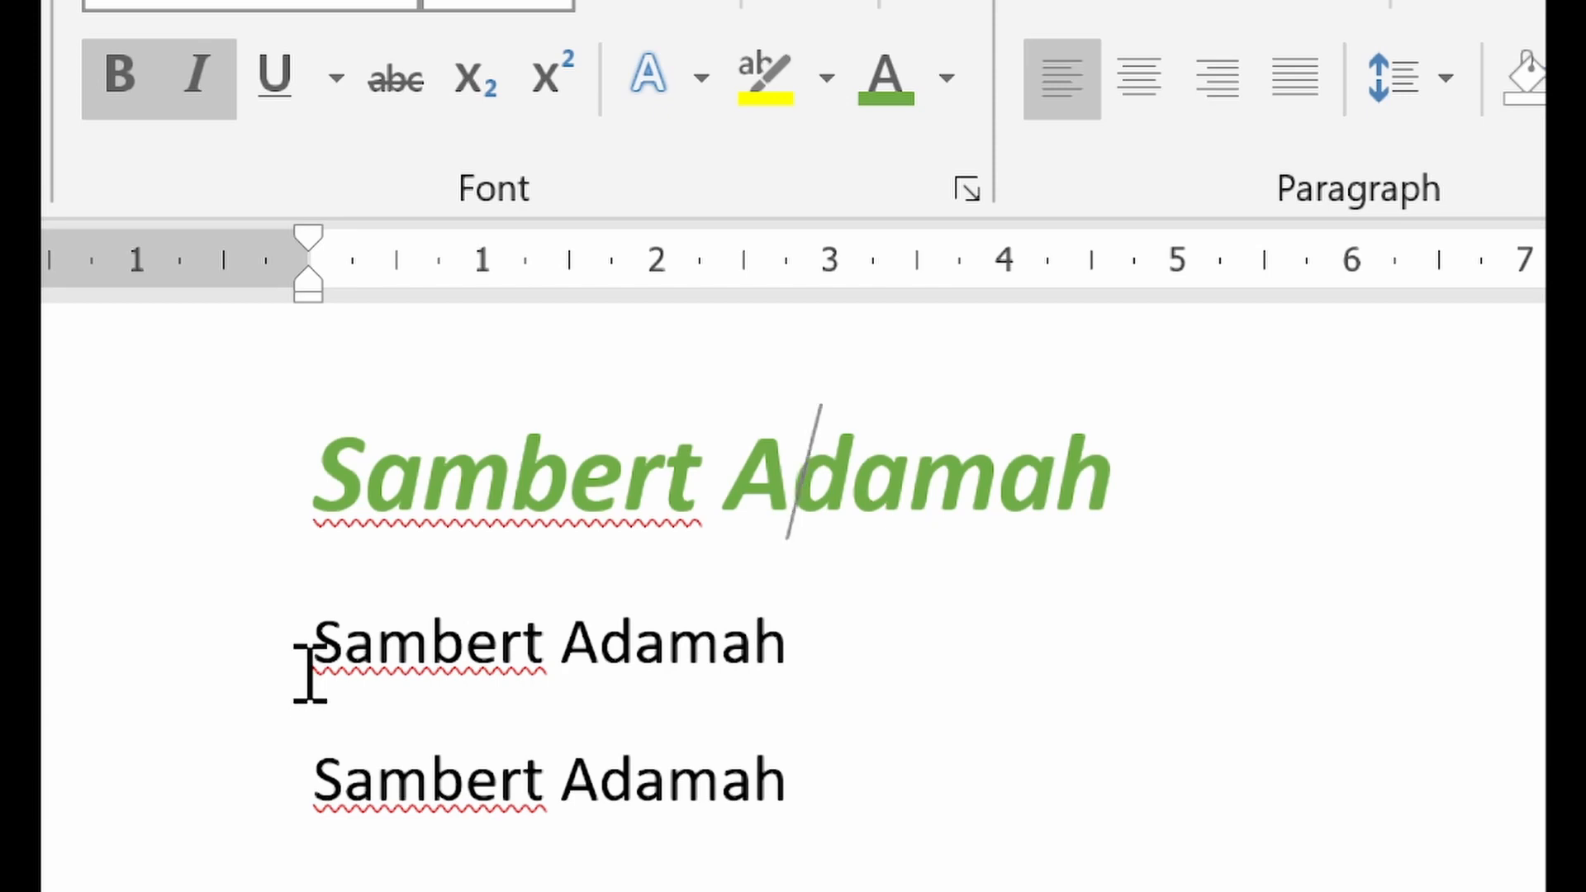
{"action": "left_click_drag", "start_coordinate": [310, 661], "coordinate": [779, 631]}
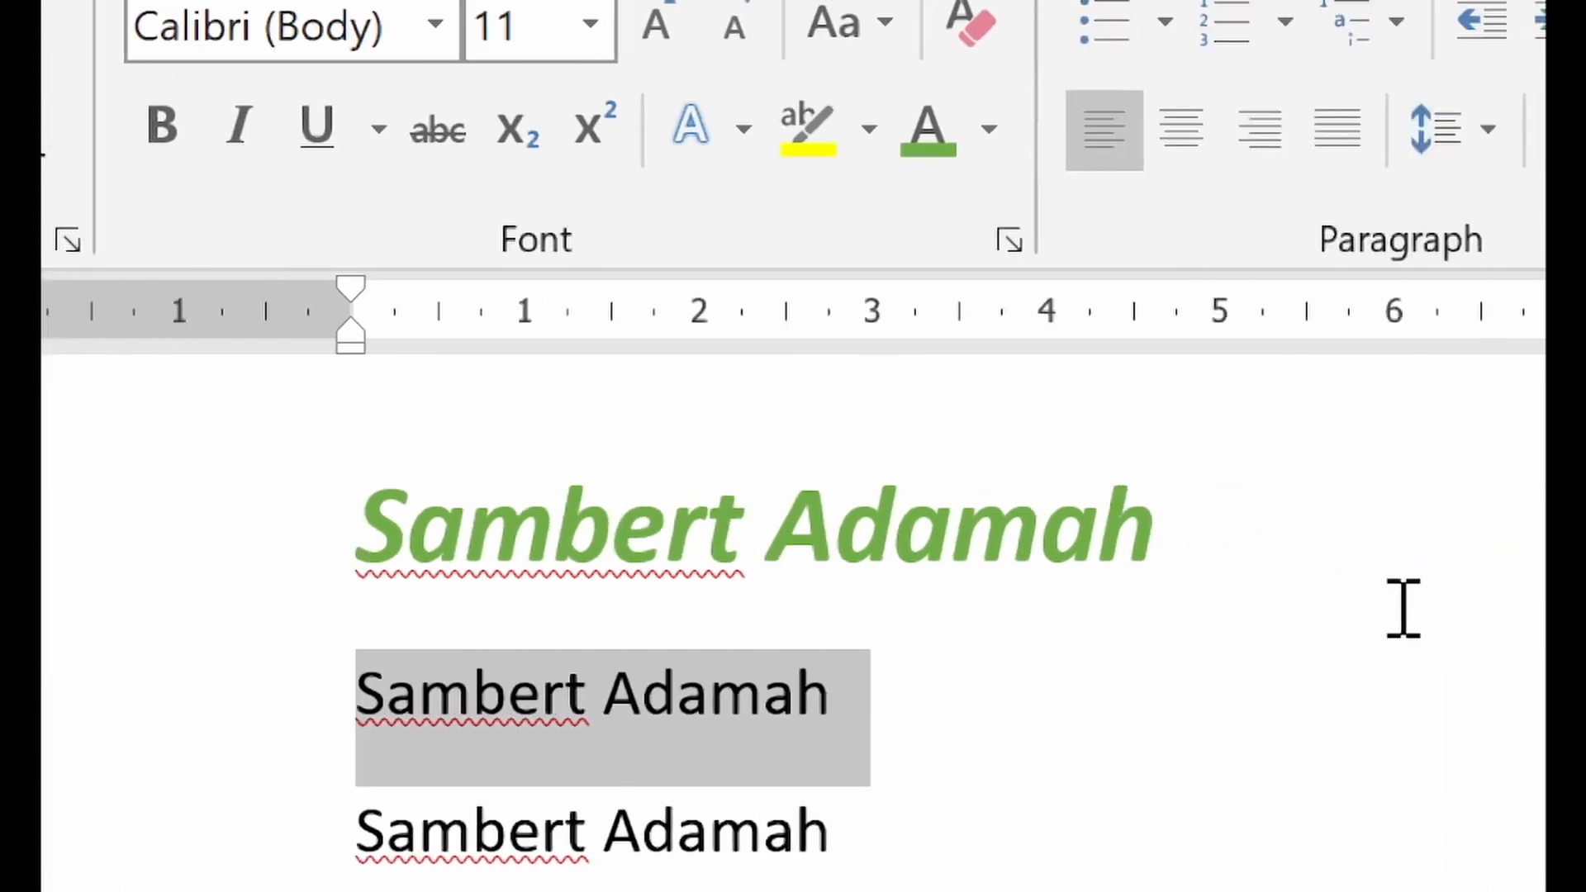
{"action": "left_click", "coordinate": [1237, 692]}
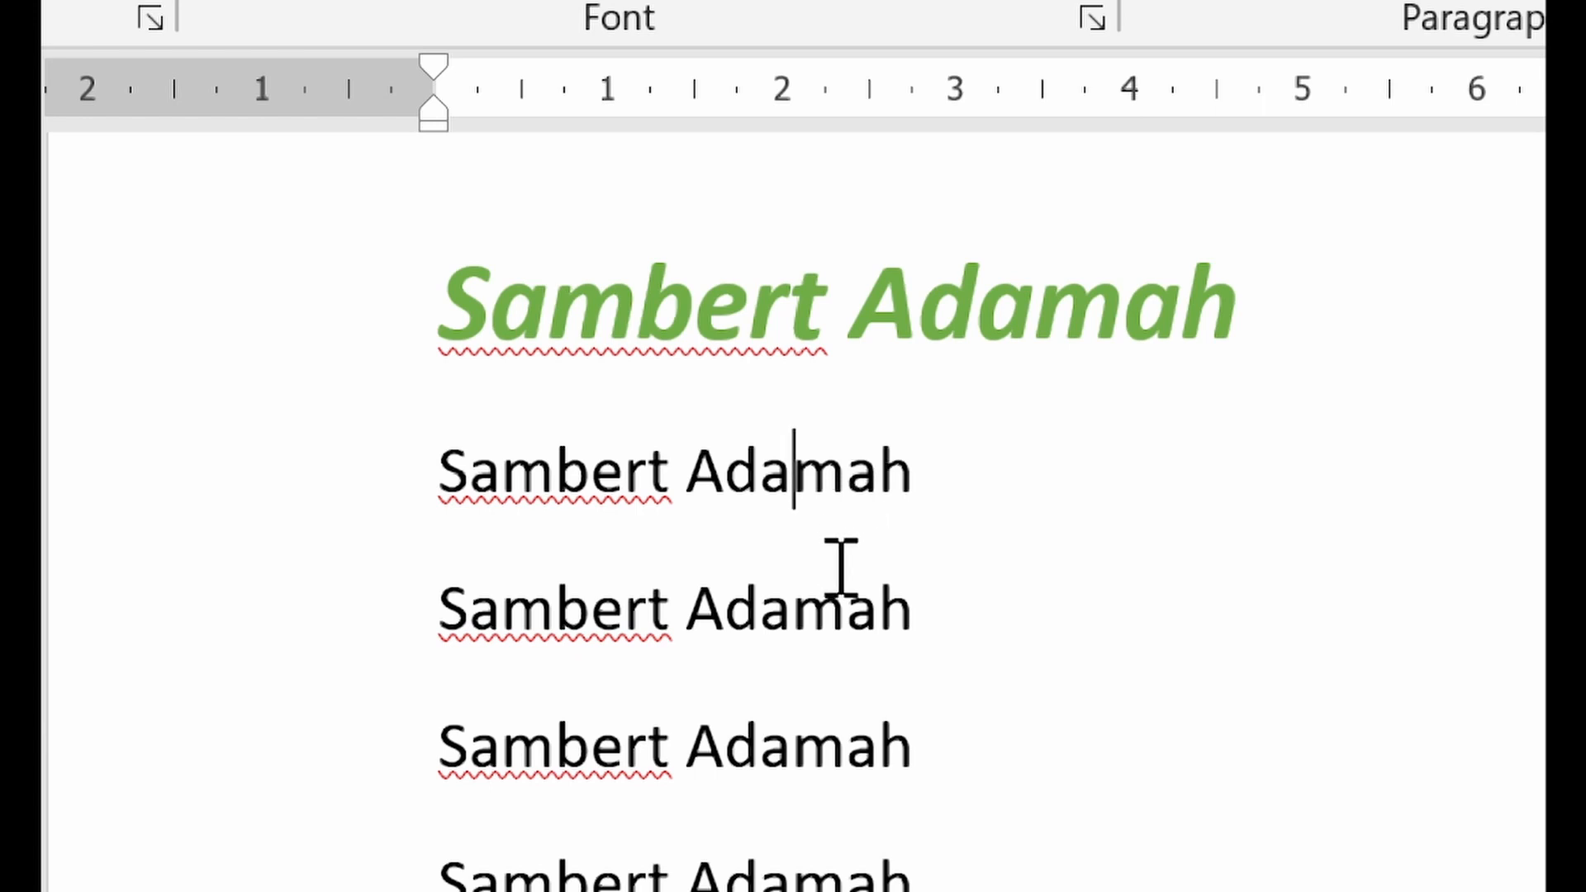
Use Format Painter to copy the green italic name's formatting onto the first of the second student's name lines
{"action": "left_click_drag", "start_coordinate": [446, 335], "coordinate": [1214, 314]}
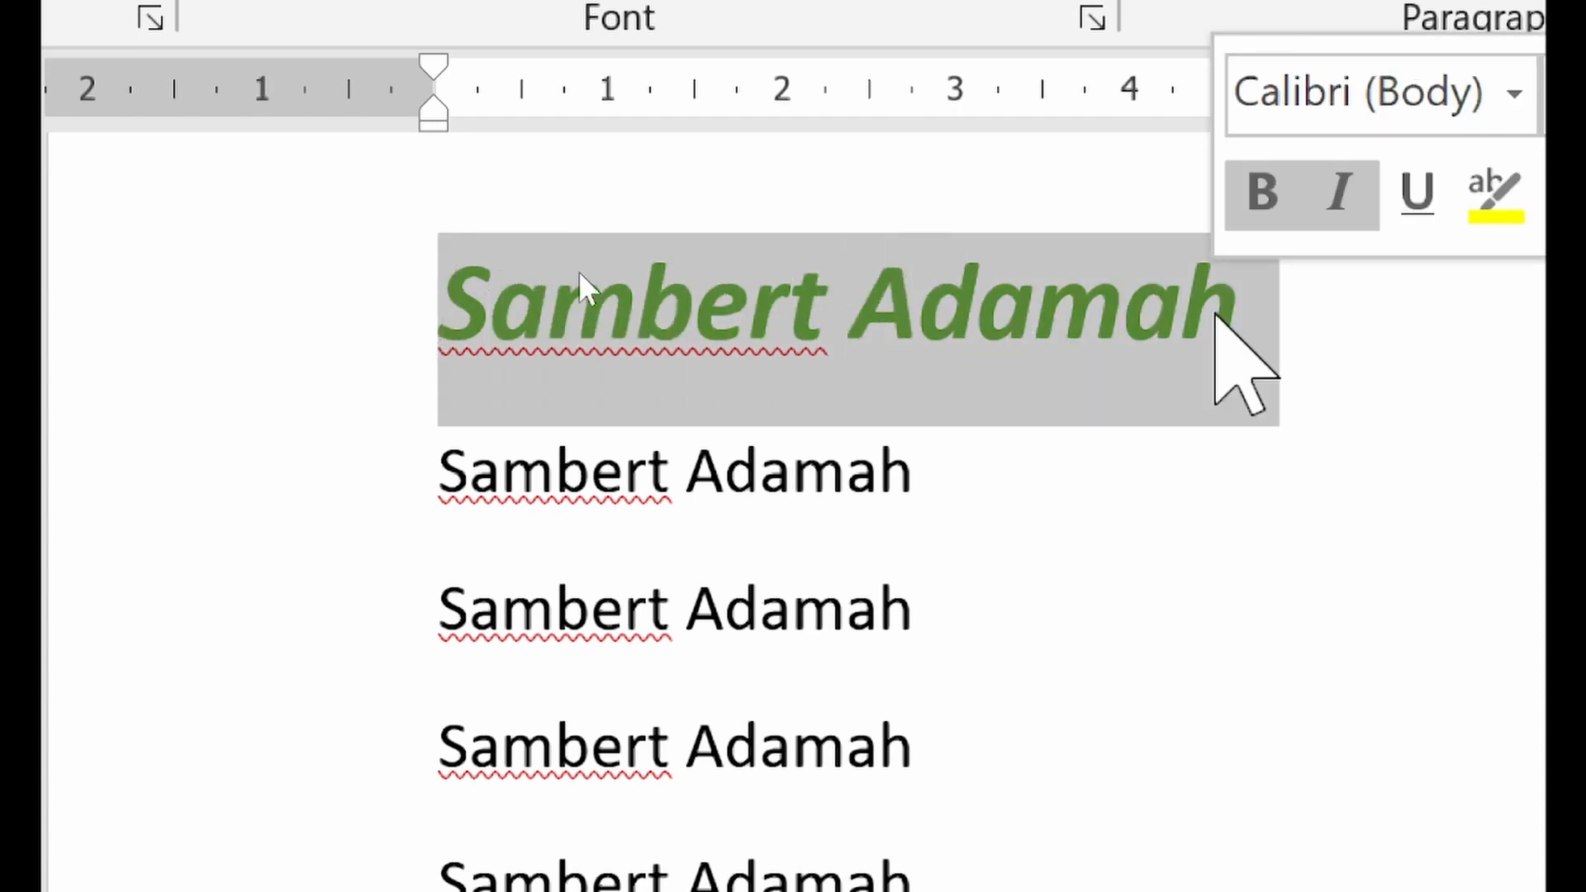
{"action": "left_click", "coordinate": [1010, 310]}
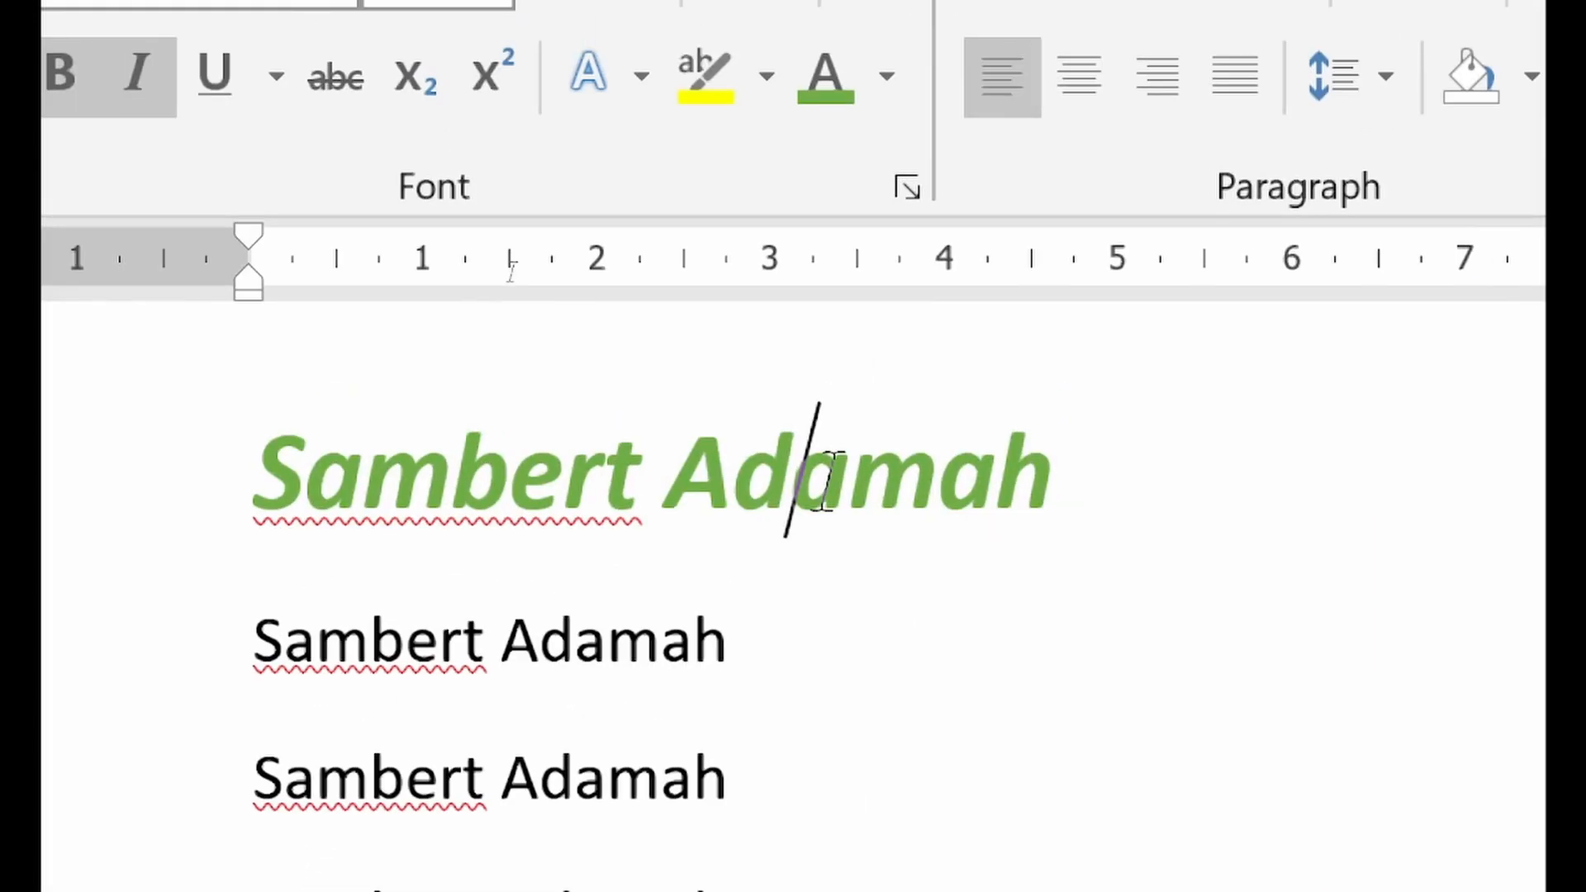
{"action": "left_click", "coordinate": [343, 107]}
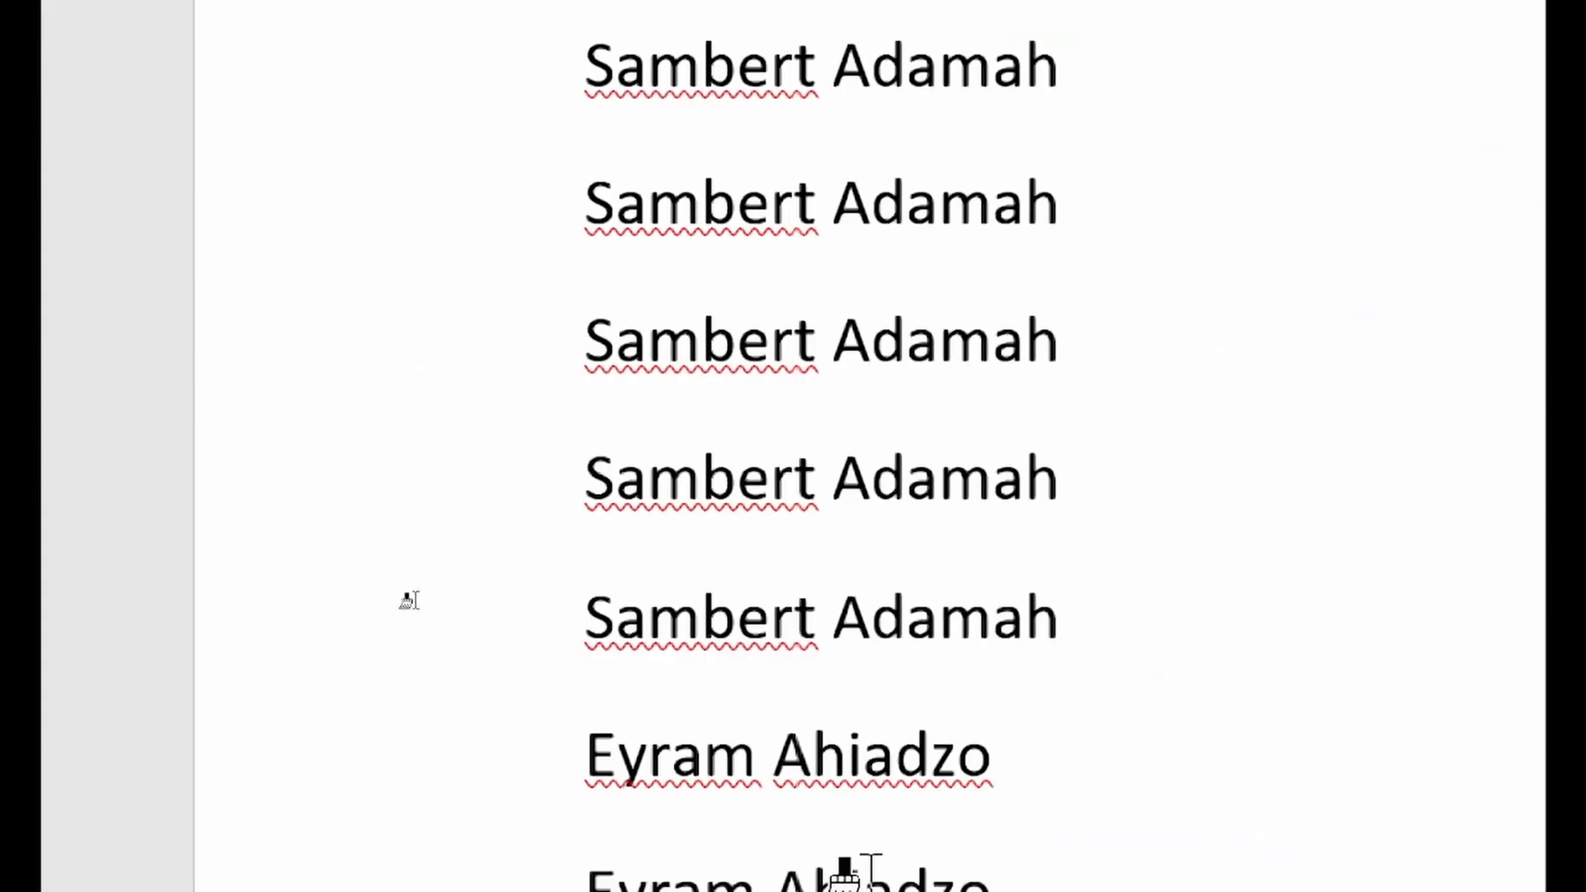
{"action": "scroll", "coordinate": [702, 673], "scroll_direction": "down", "scroll_amount": 2}
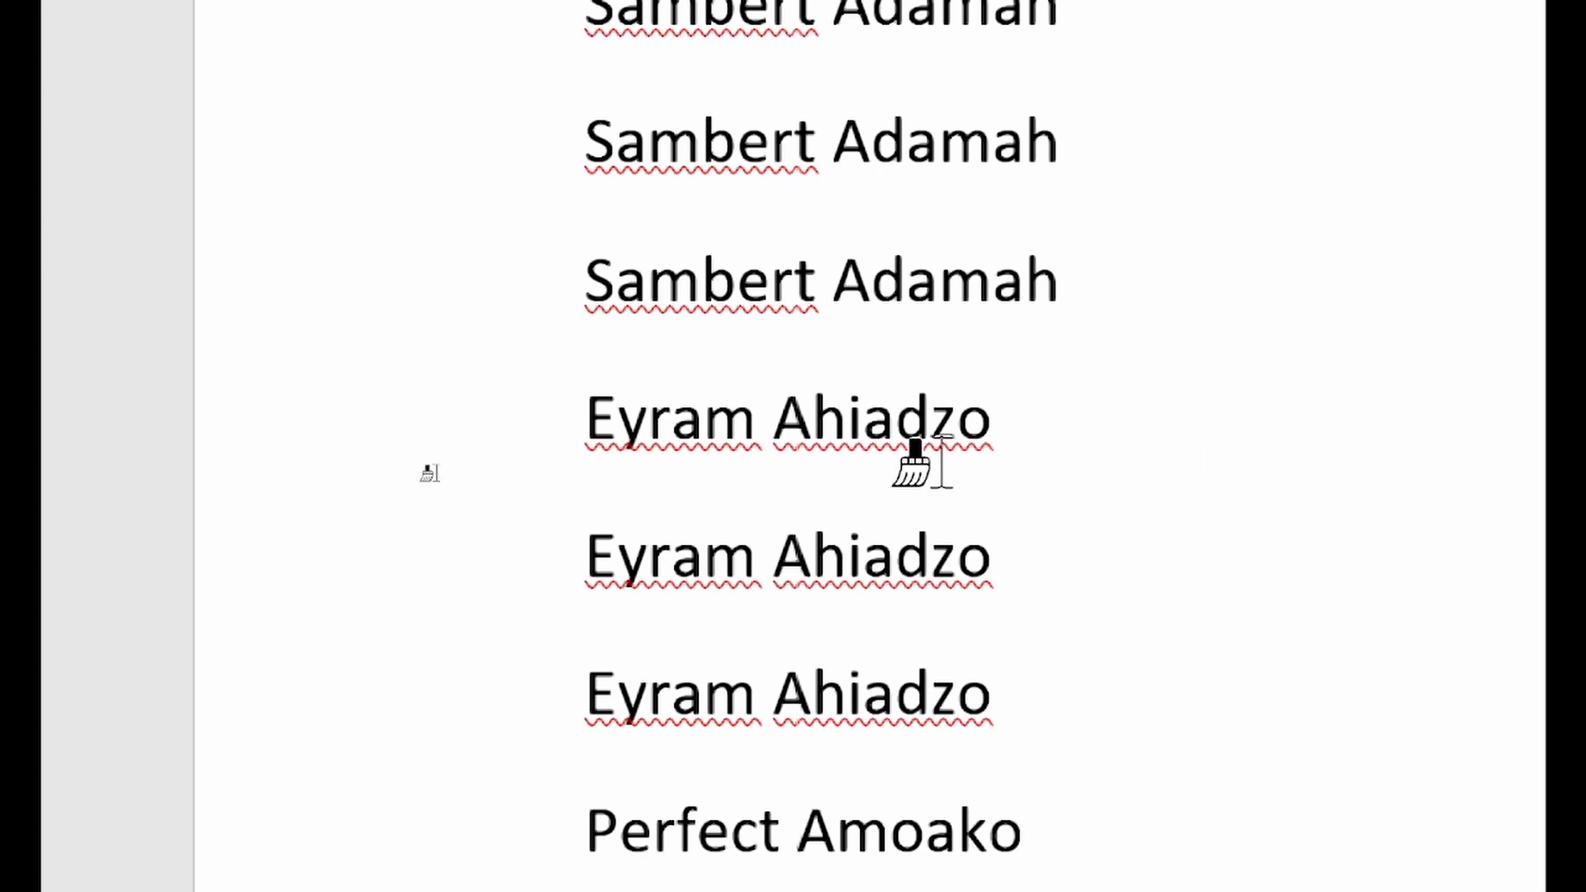
{"action": "left_click_drag", "start_coordinate": [587, 429], "coordinate": [988, 442]}
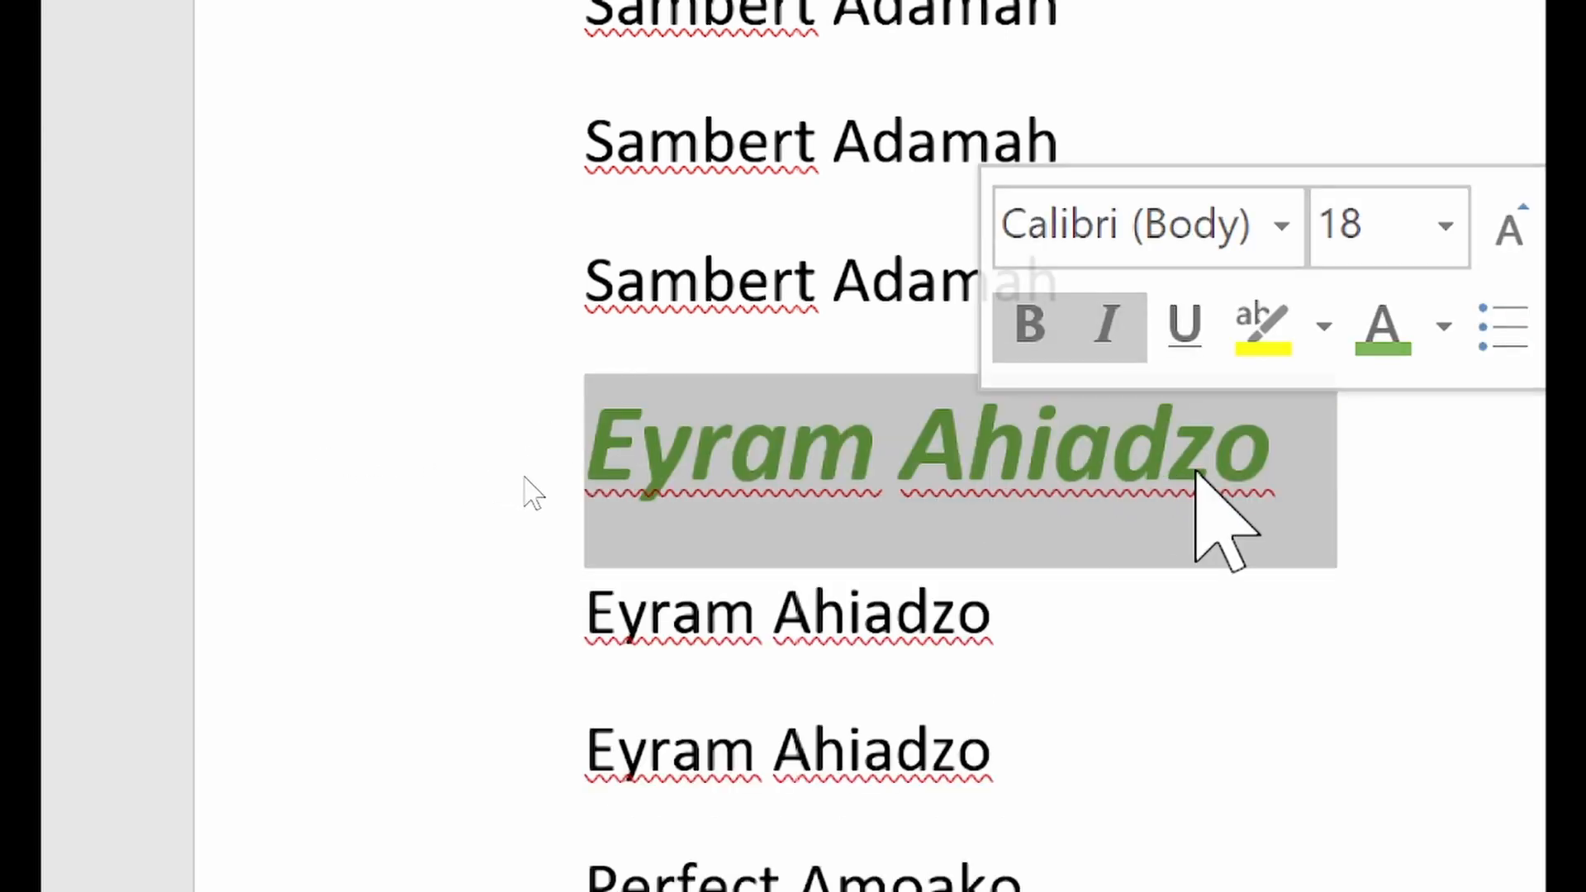
{"action": "left_click", "coordinate": [1198, 472]}
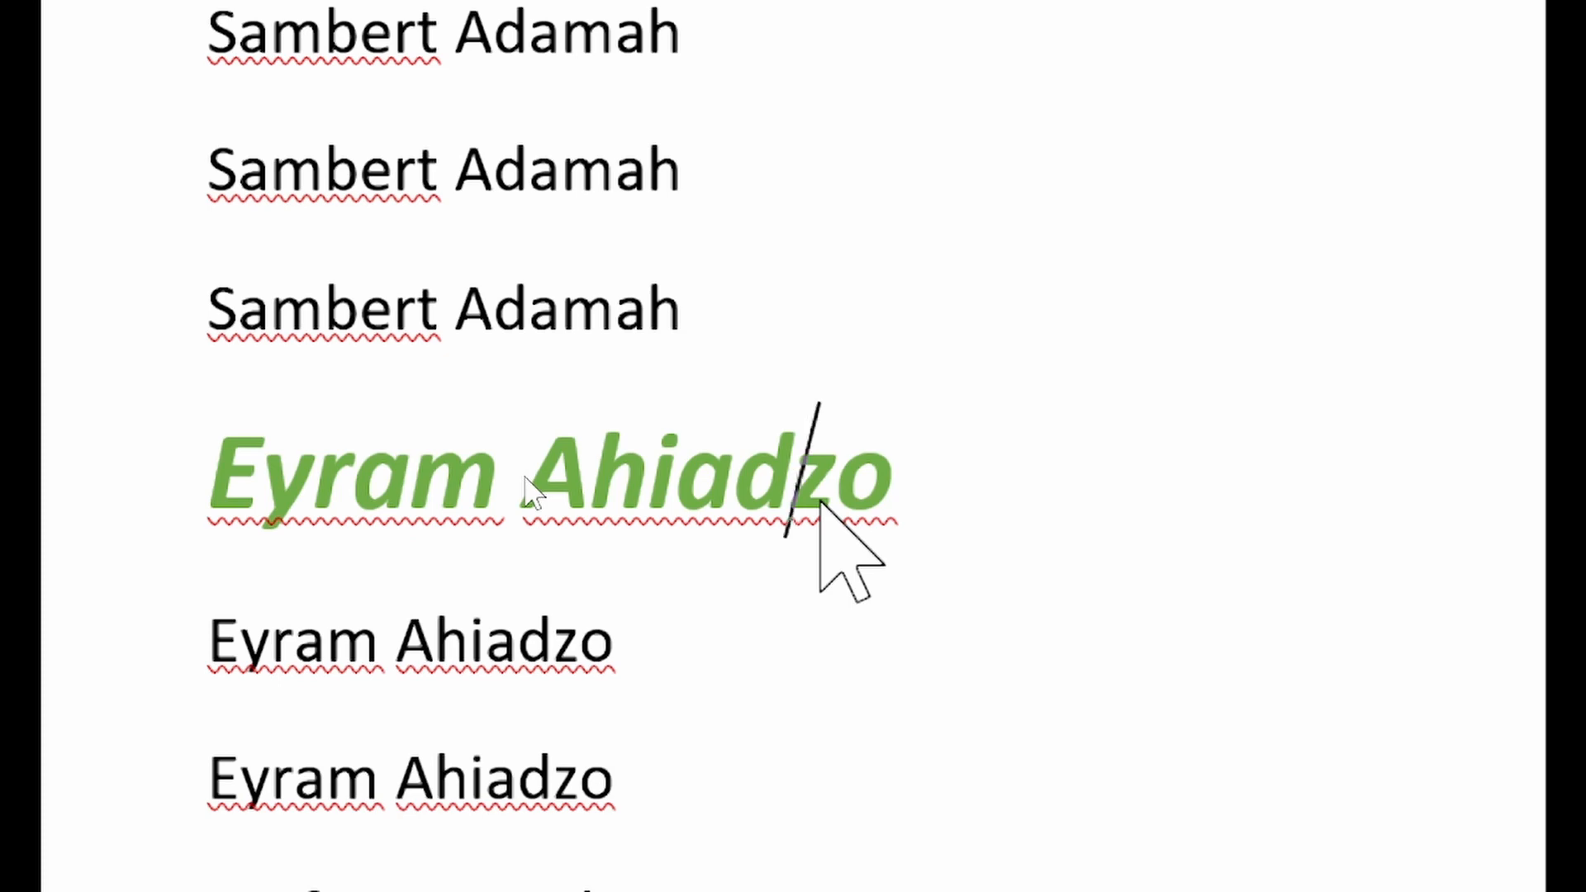
Copy the last plain third-student name line and paste it directly below the second student's green name
{"action": "left_click_drag", "start_coordinate": [184, 290], "coordinate": [637, 329]}
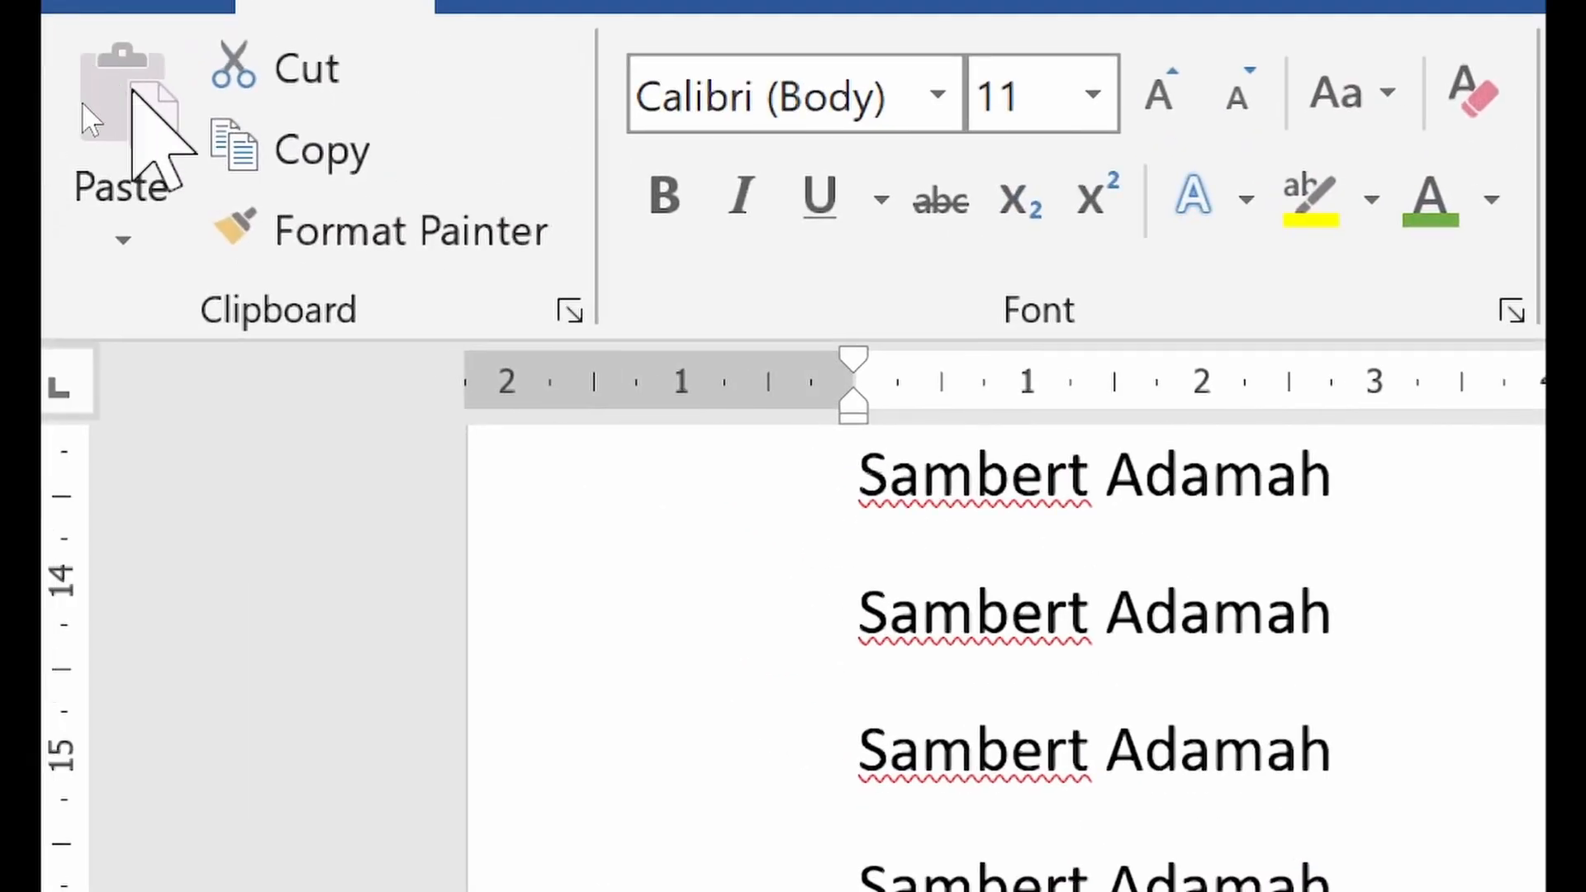
{"action": "left_click", "coordinate": [312, 158]}
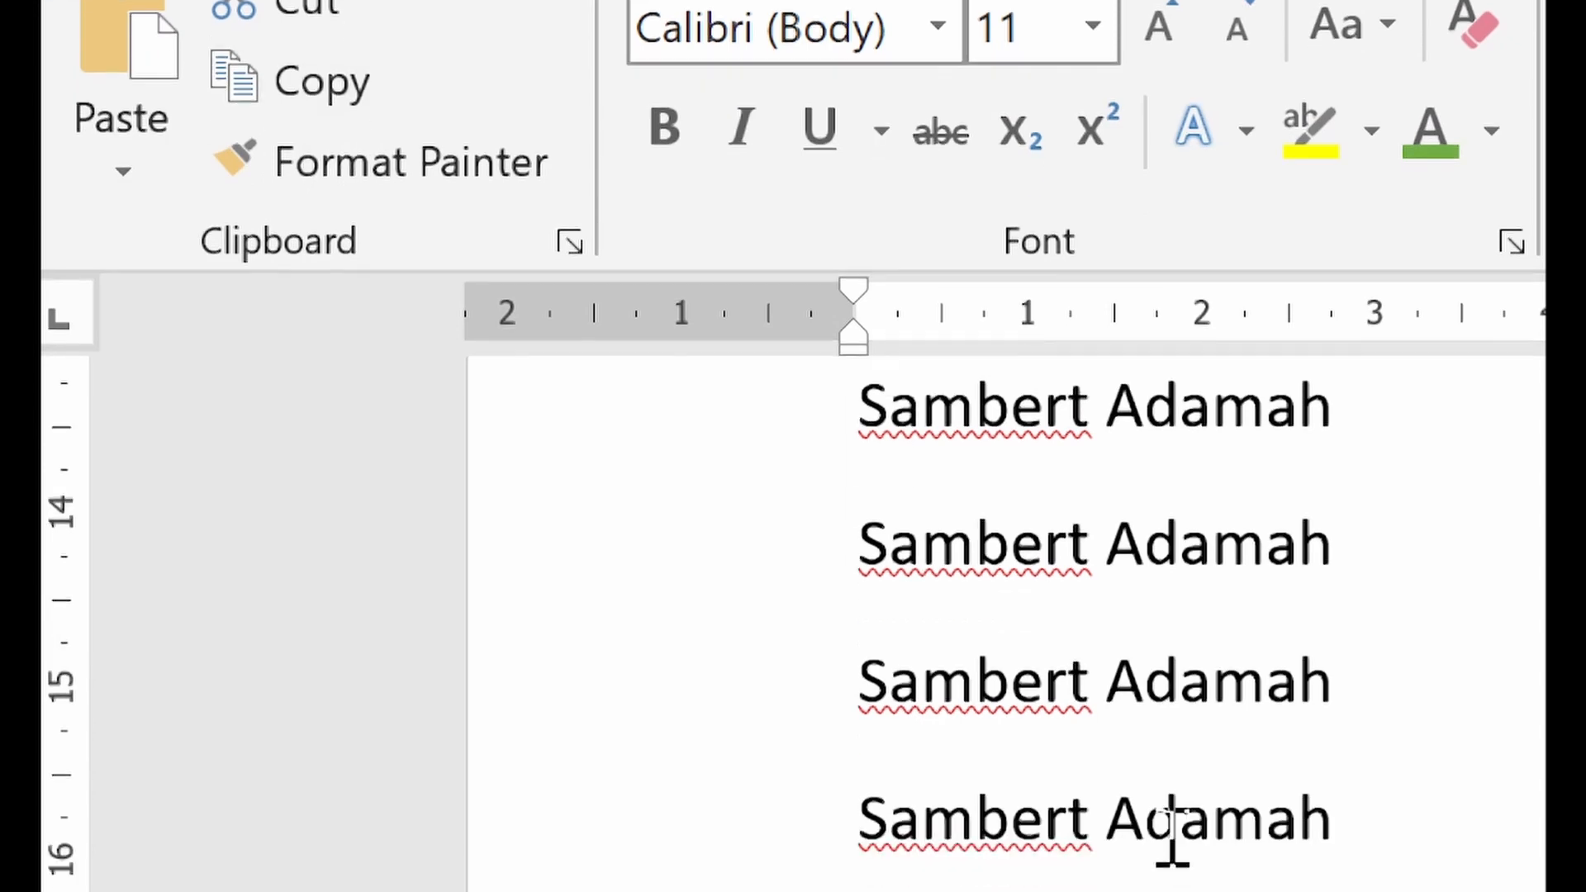
{"action": "scroll", "coordinate": [1172, 835], "scroll_direction": "down", "scroll_amount": 5}
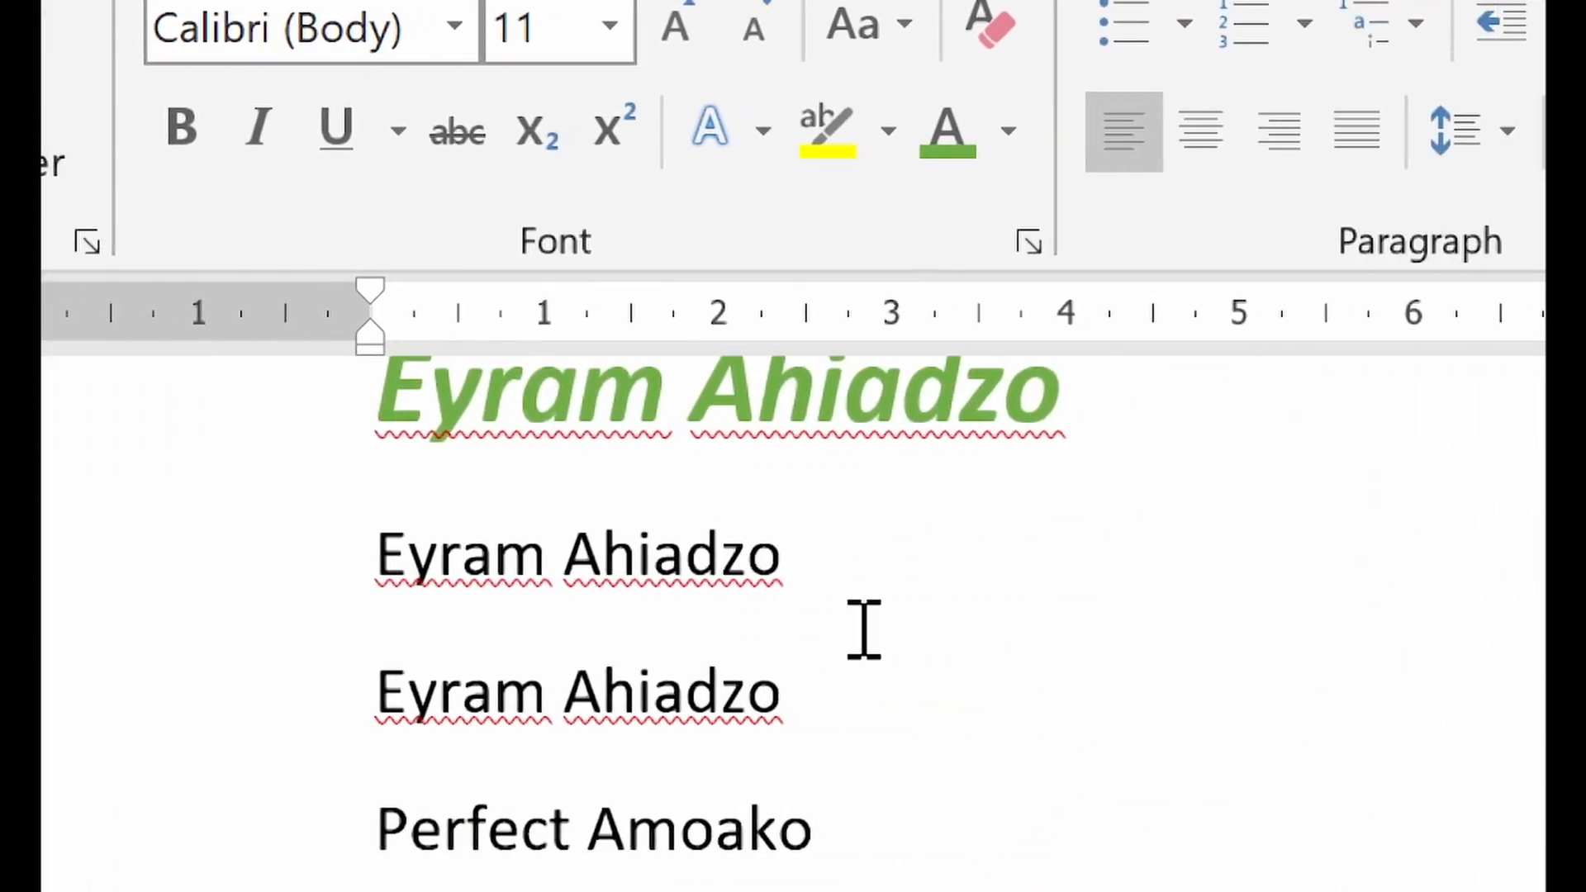
{"action": "left_click", "coordinate": [364, 567]}
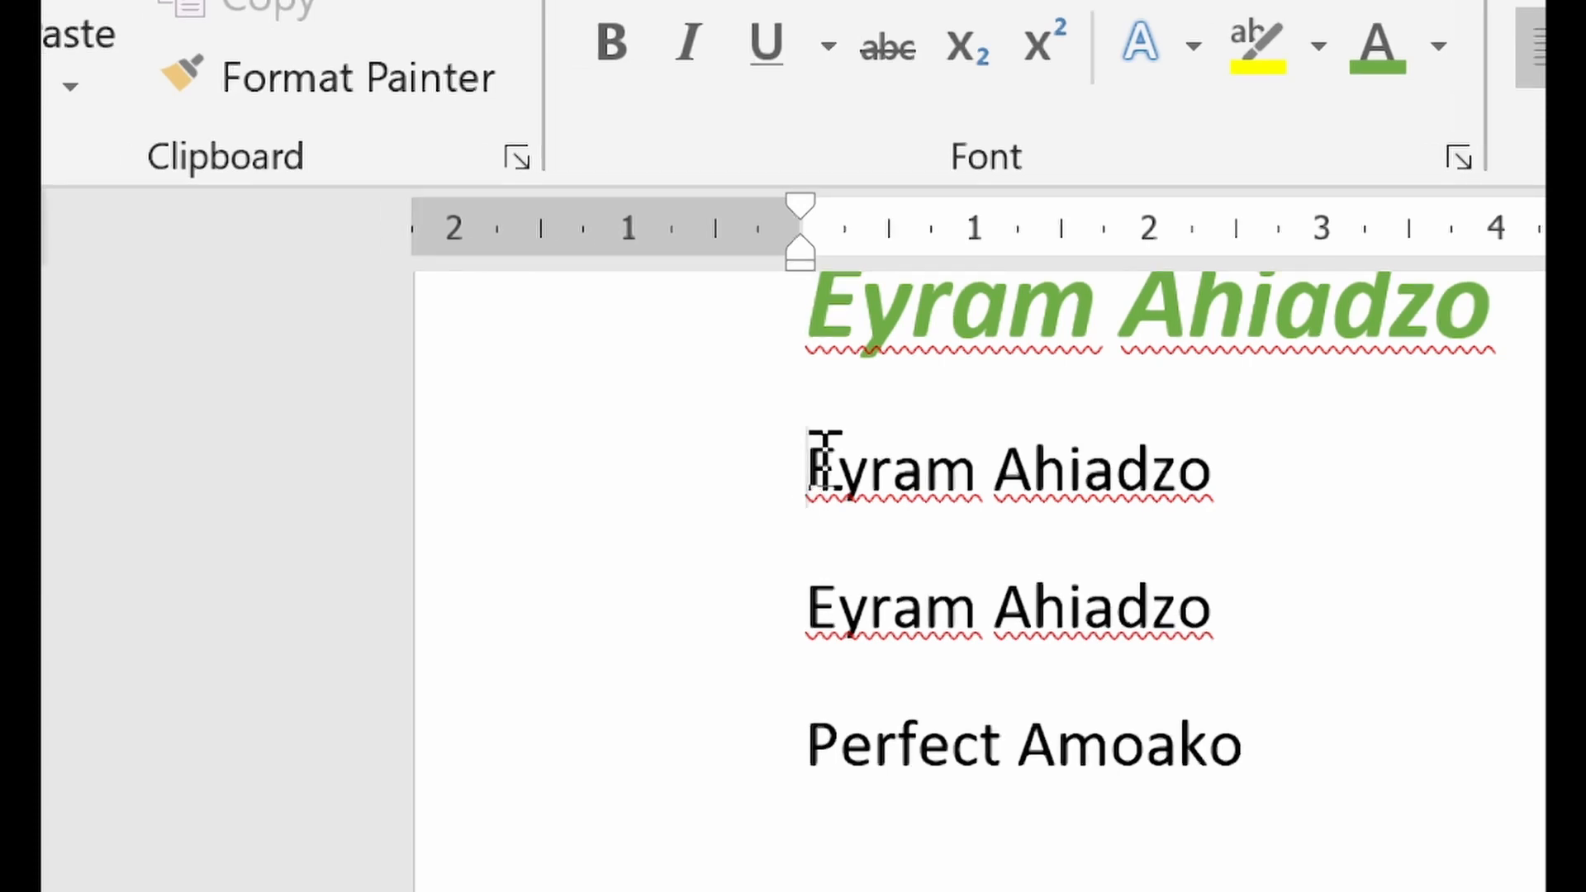
{"action": "scroll", "coordinate": [825, 459], "scroll_direction": "up", "scroll_amount": 1}
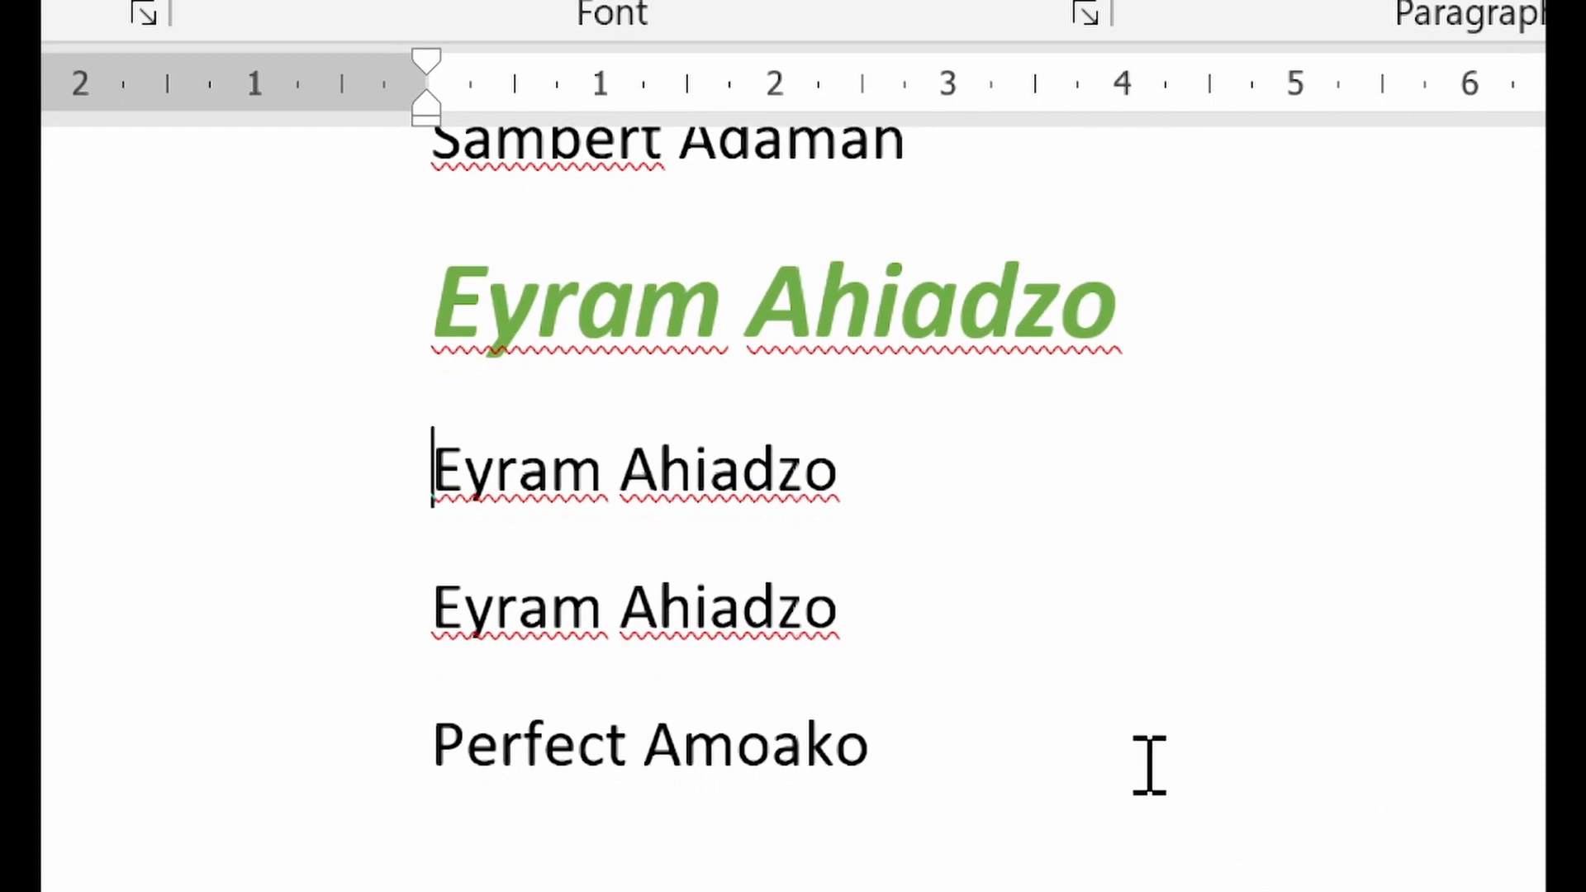
{"action": "key", "text": "ctrl+v"}
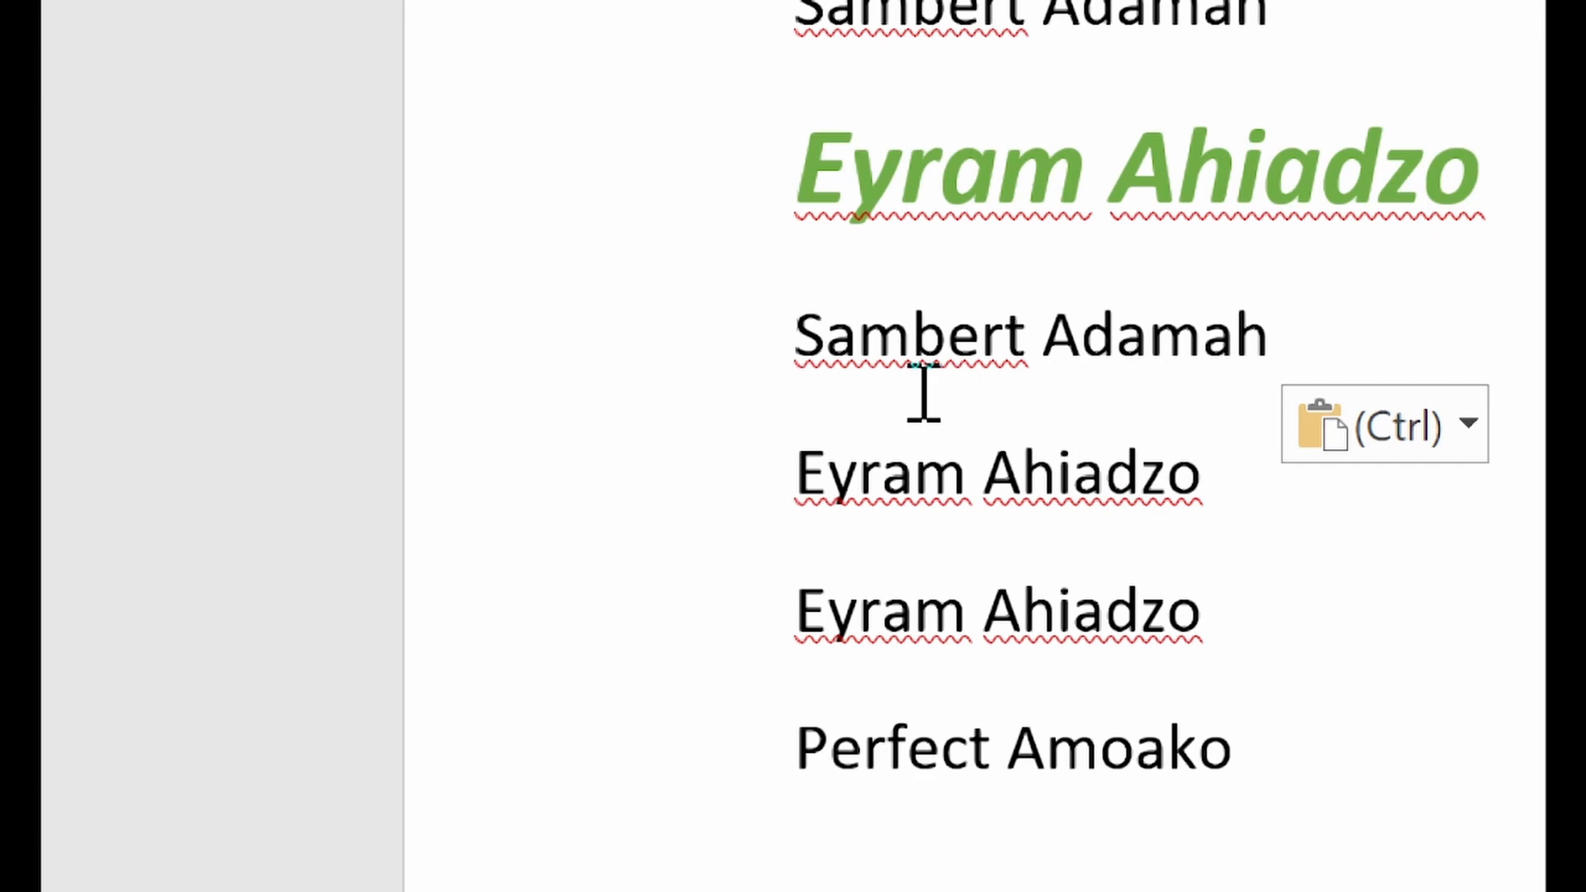
Recolor the second student's green italic name line with the standard light blue font color
{"action": "left_click_drag", "start_coordinate": [775, 347], "coordinate": [1292, 322]}
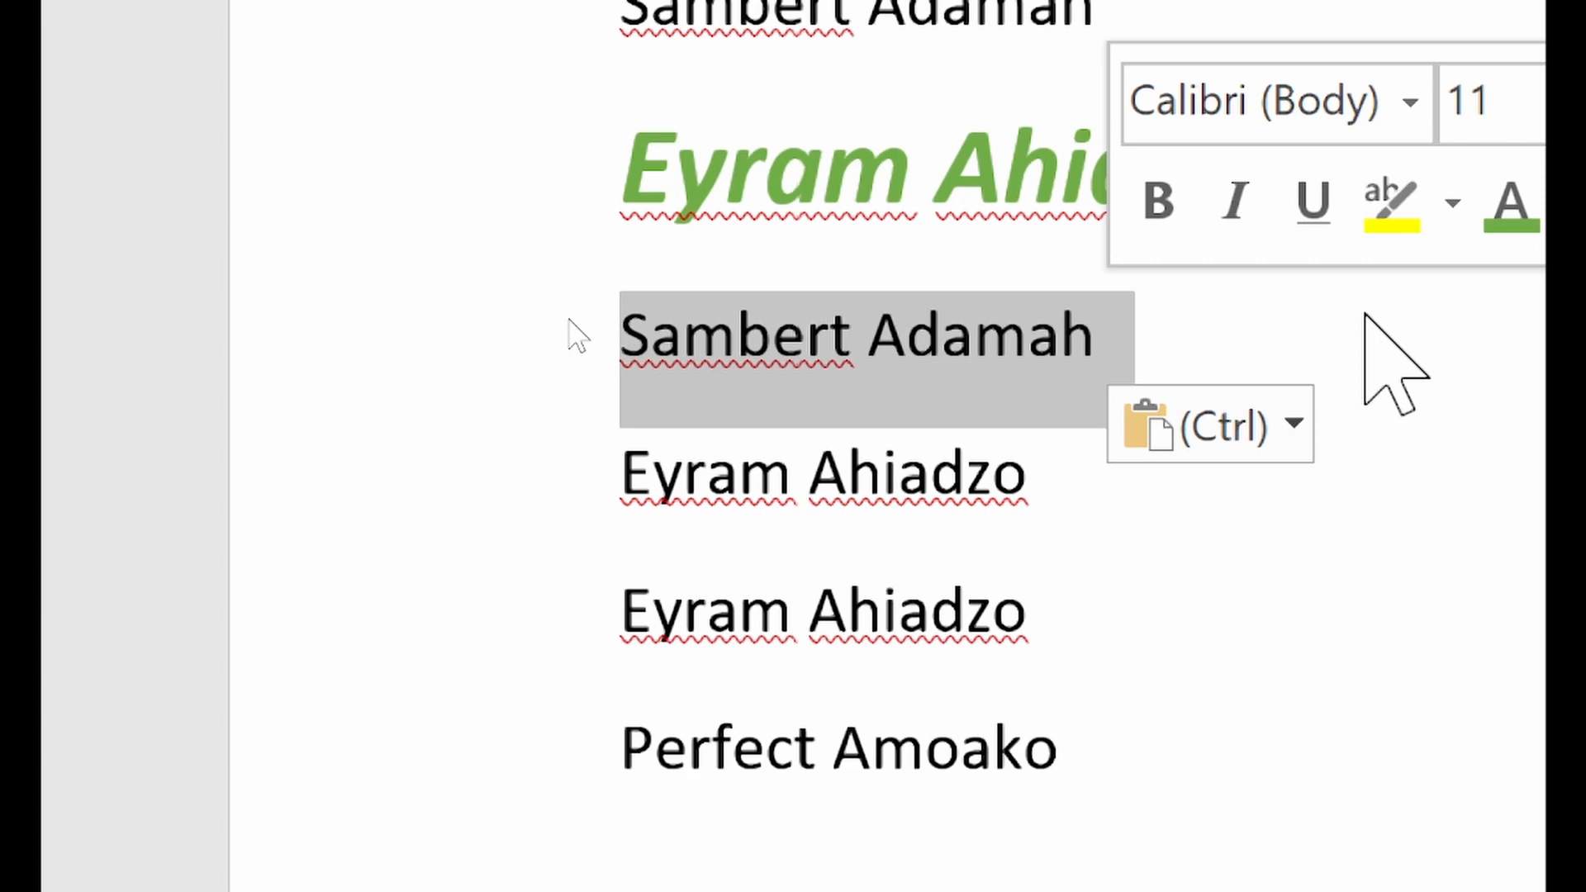
{"action": "left_click", "coordinate": [1293, 313]}
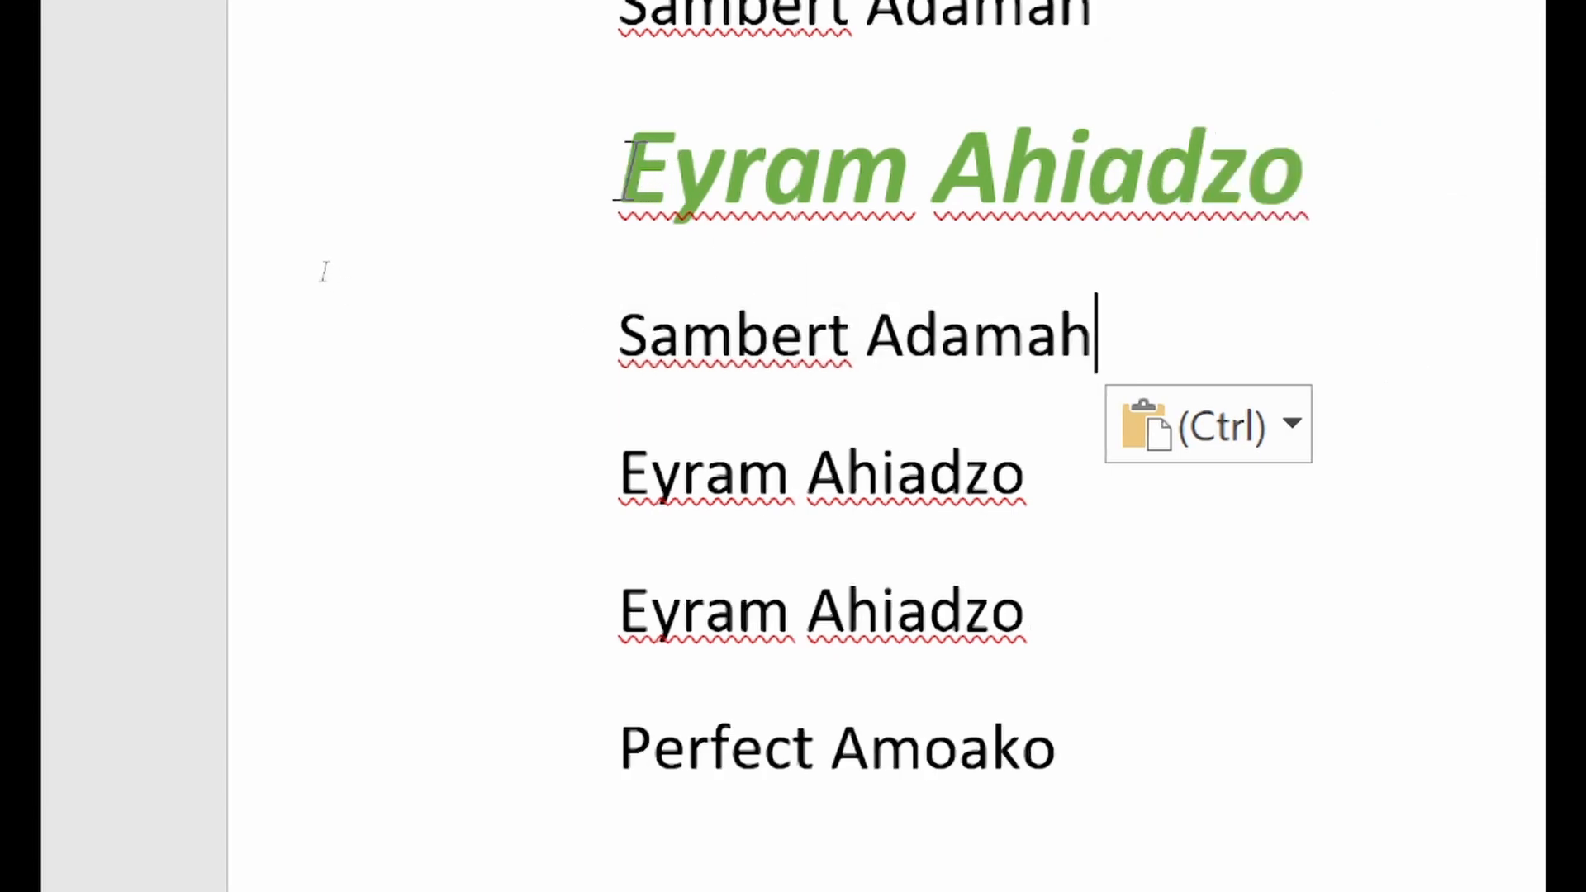
{"action": "left_click_drag", "start_coordinate": [628, 170], "coordinate": [1301, 153]}
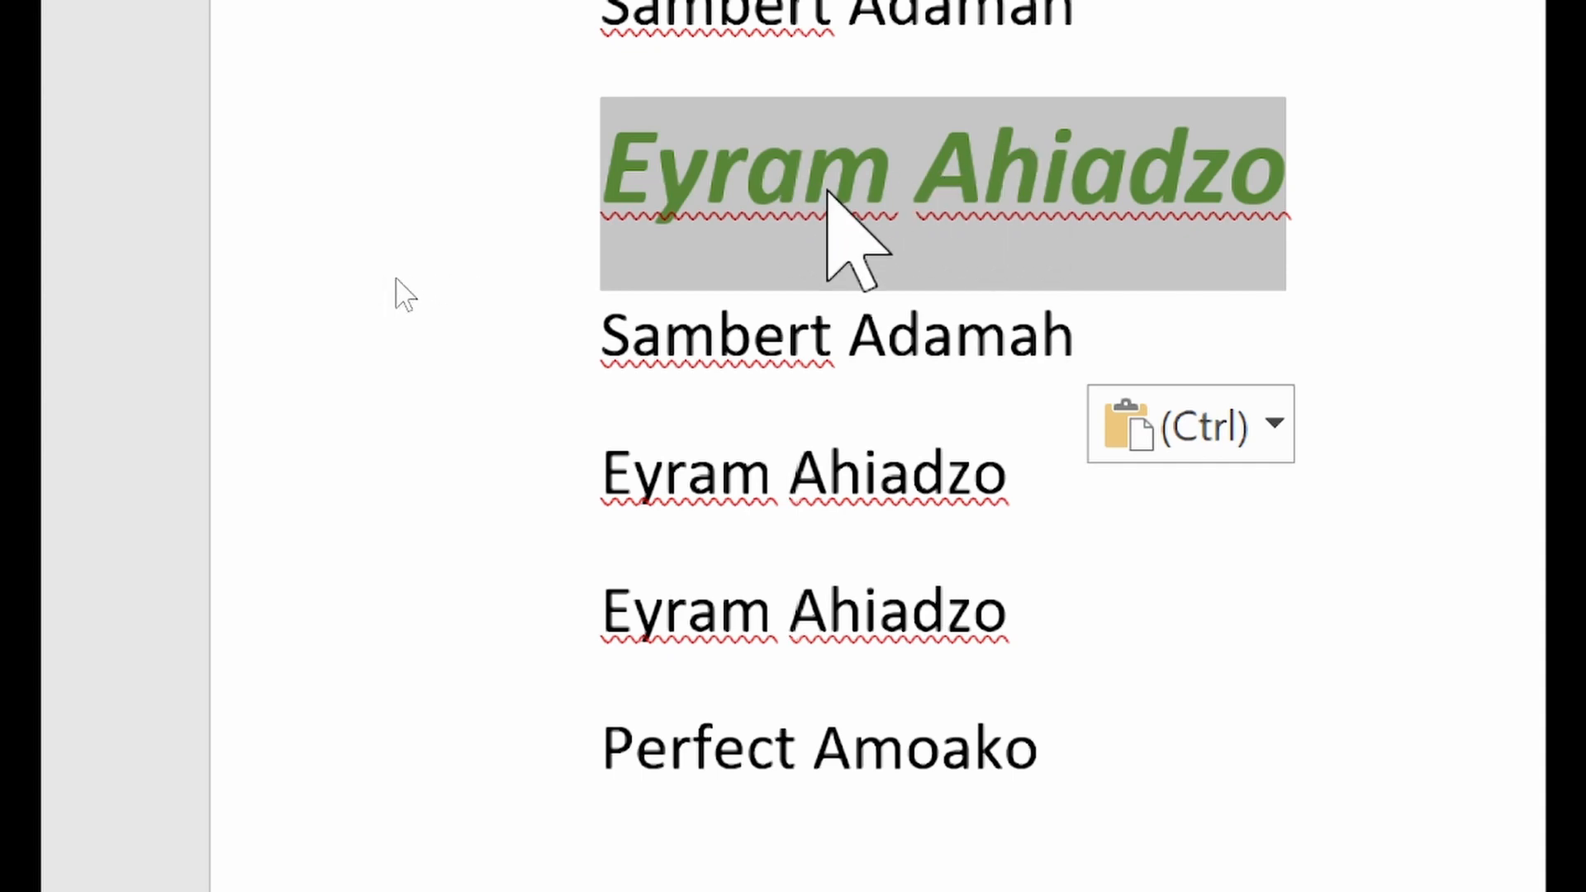
{"action": "scroll", "coordinate": [535, 228], "scroll_direction": "up", "scroll_amount": 1}
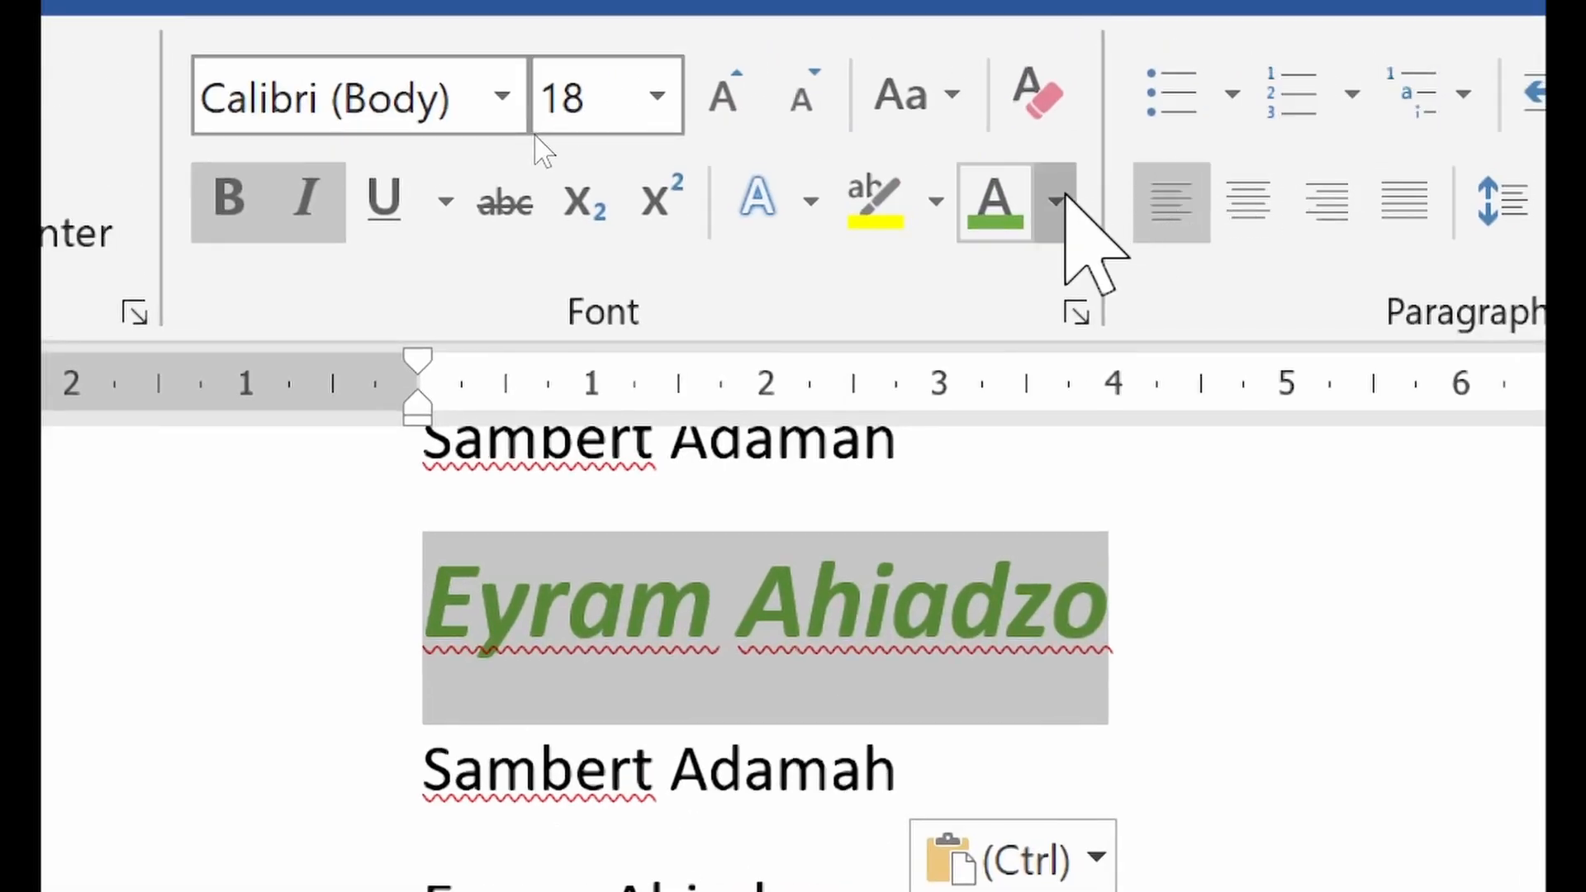
{"action": "left_click", "coordinate": [1234, 19]}
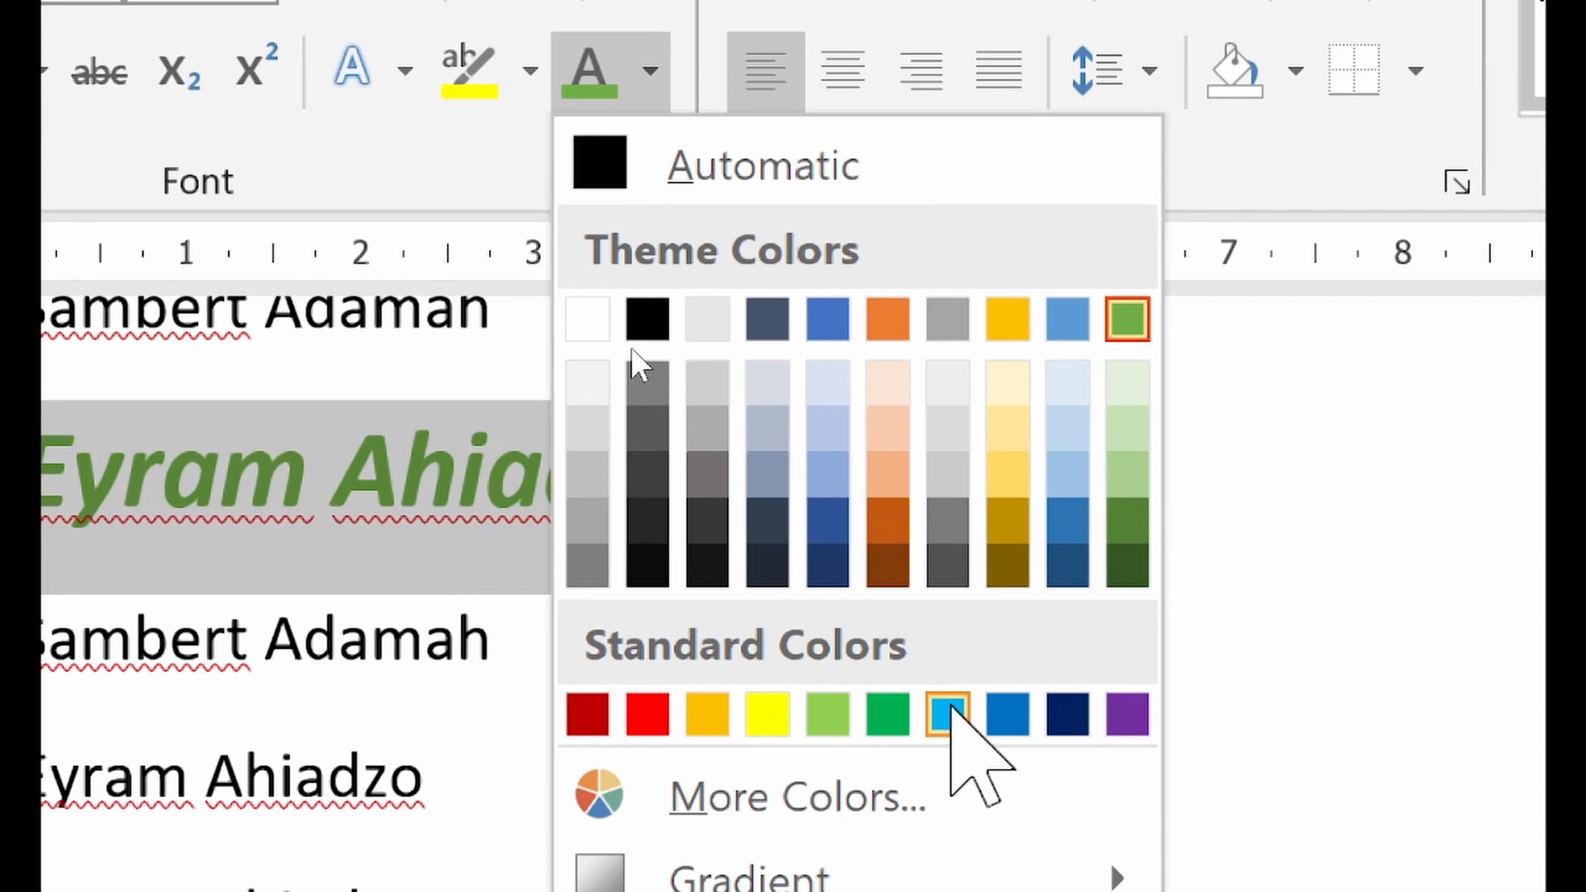
{"action": "left_click", "coordinate": [948, 714]}
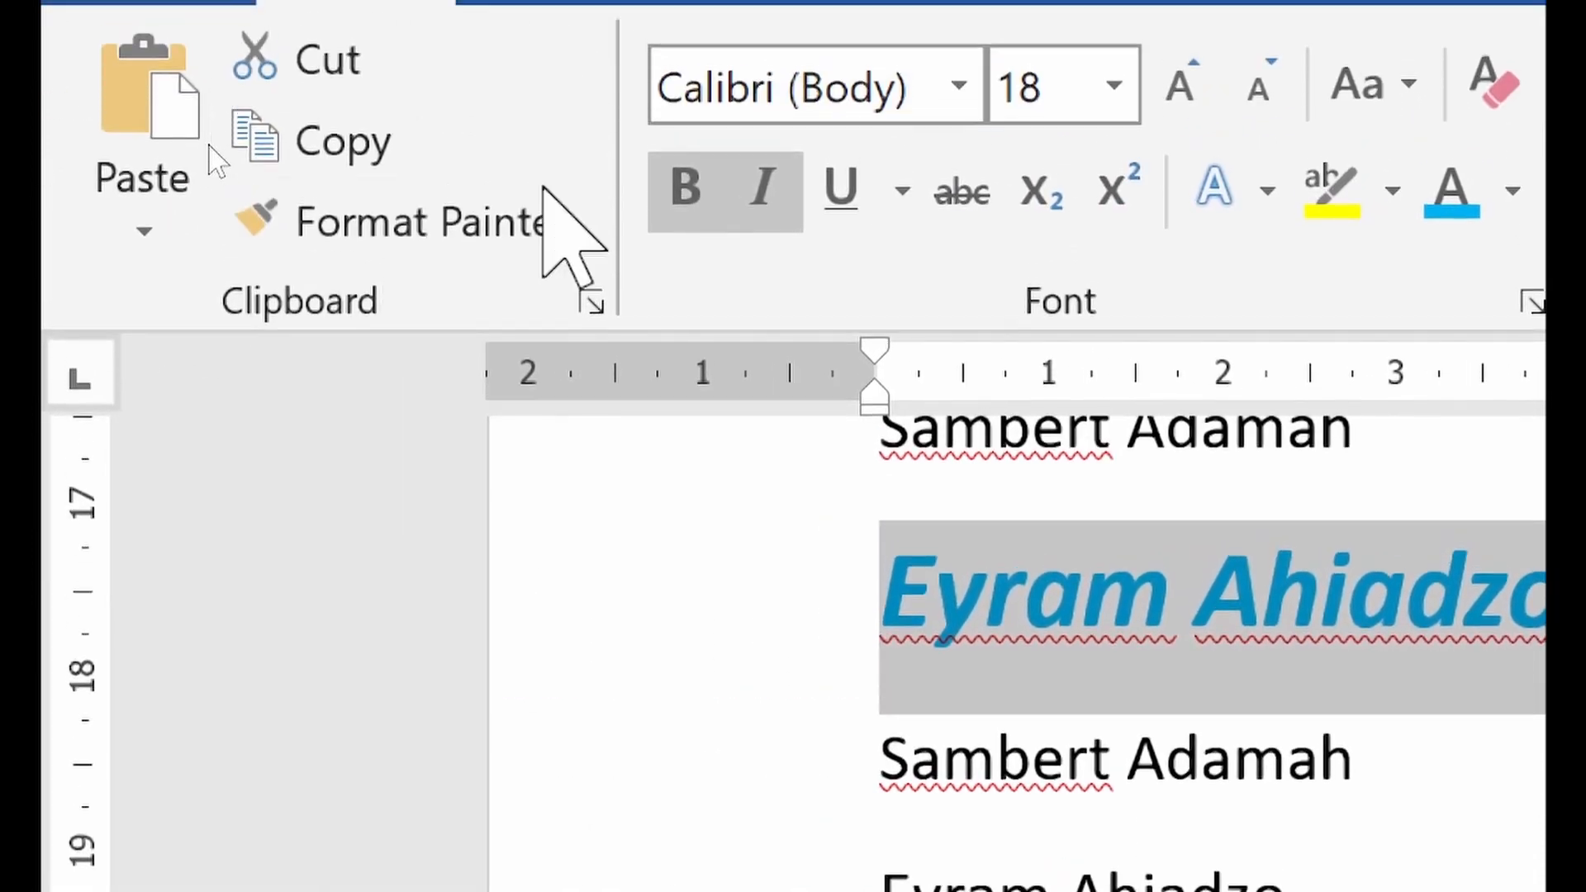
Use Format Painter to copy the light blue name's formatting onto the first student's name line just above the Exam Scores heading
{"action": "left_click", "coordinate": [88, 116]}
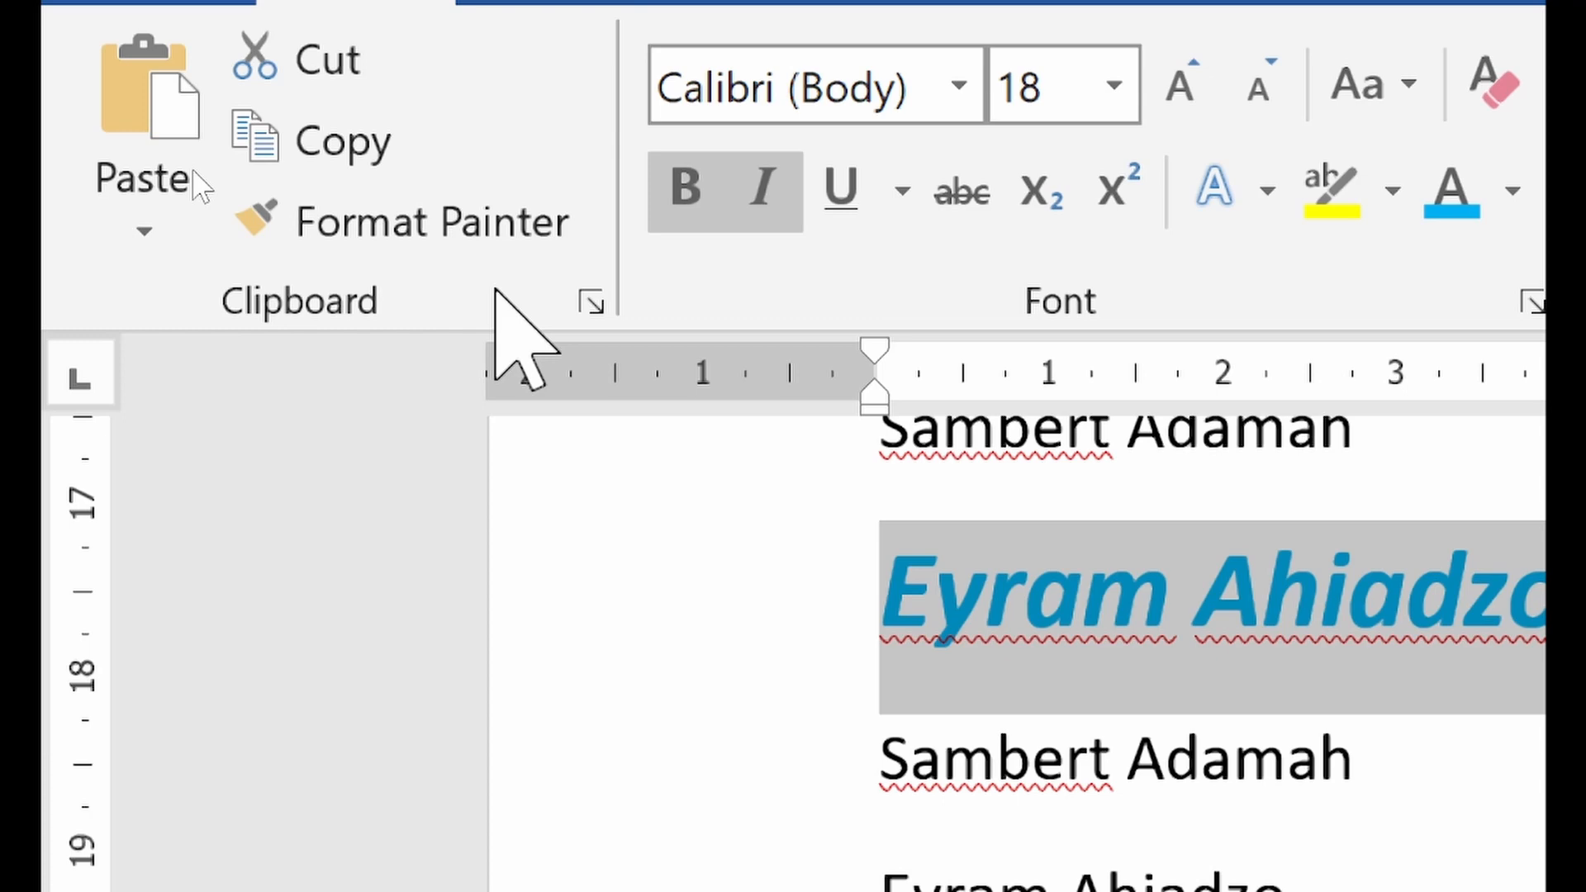
{"action": "left_click", "coordinate": [248, 219]}
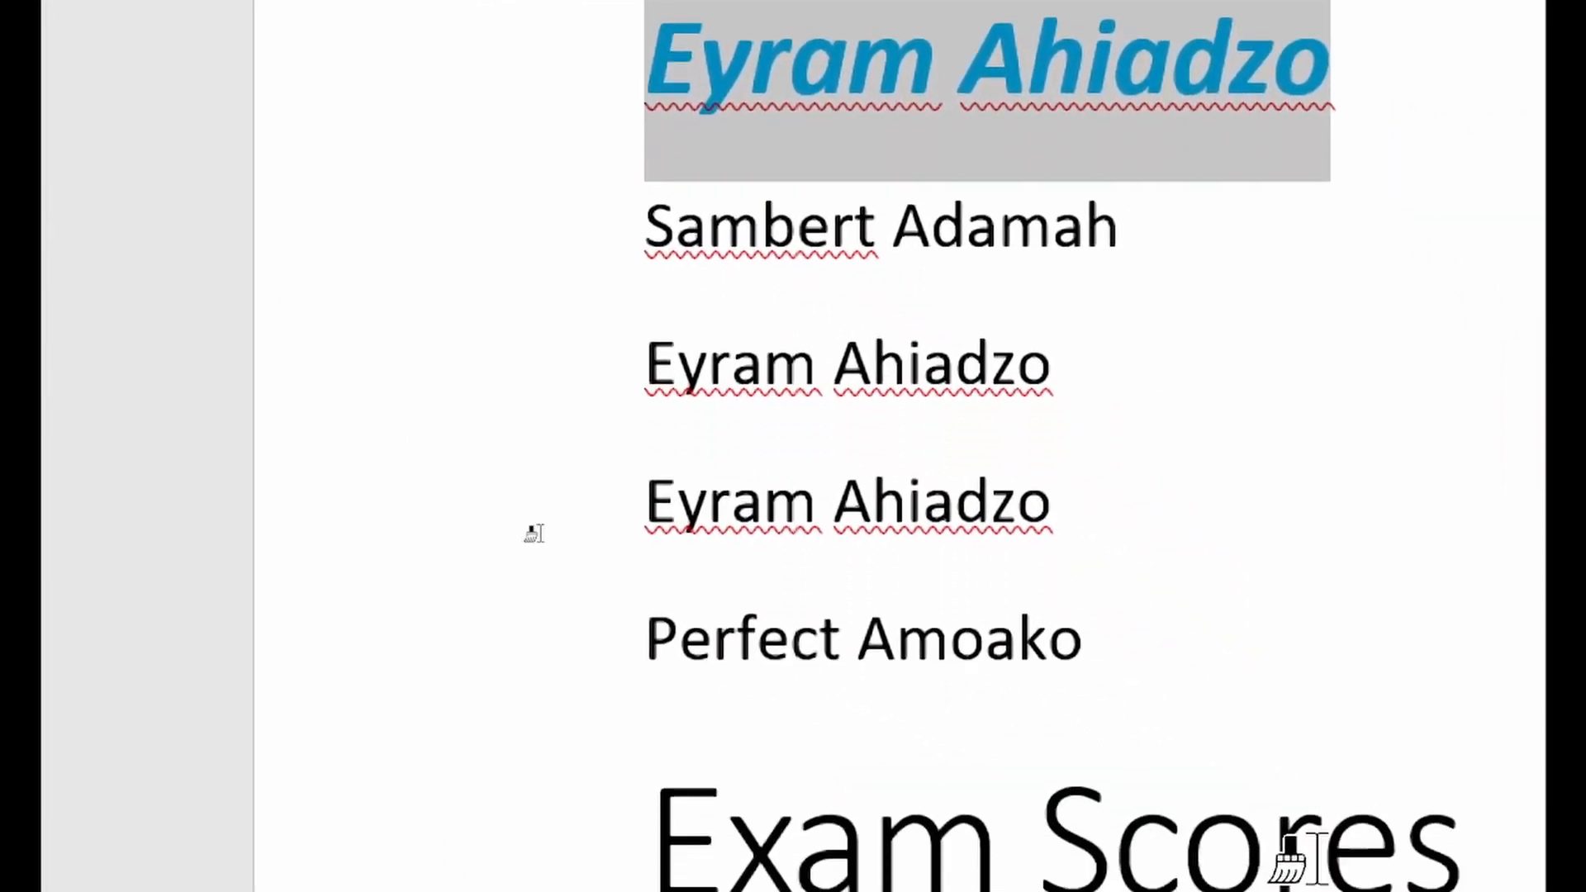
{"action": "left_click", "coordinate": [661, 645]}
{"action": "left_click_drag", "start_coordinate": [667, 644], "coordinate": [1015, 635]}
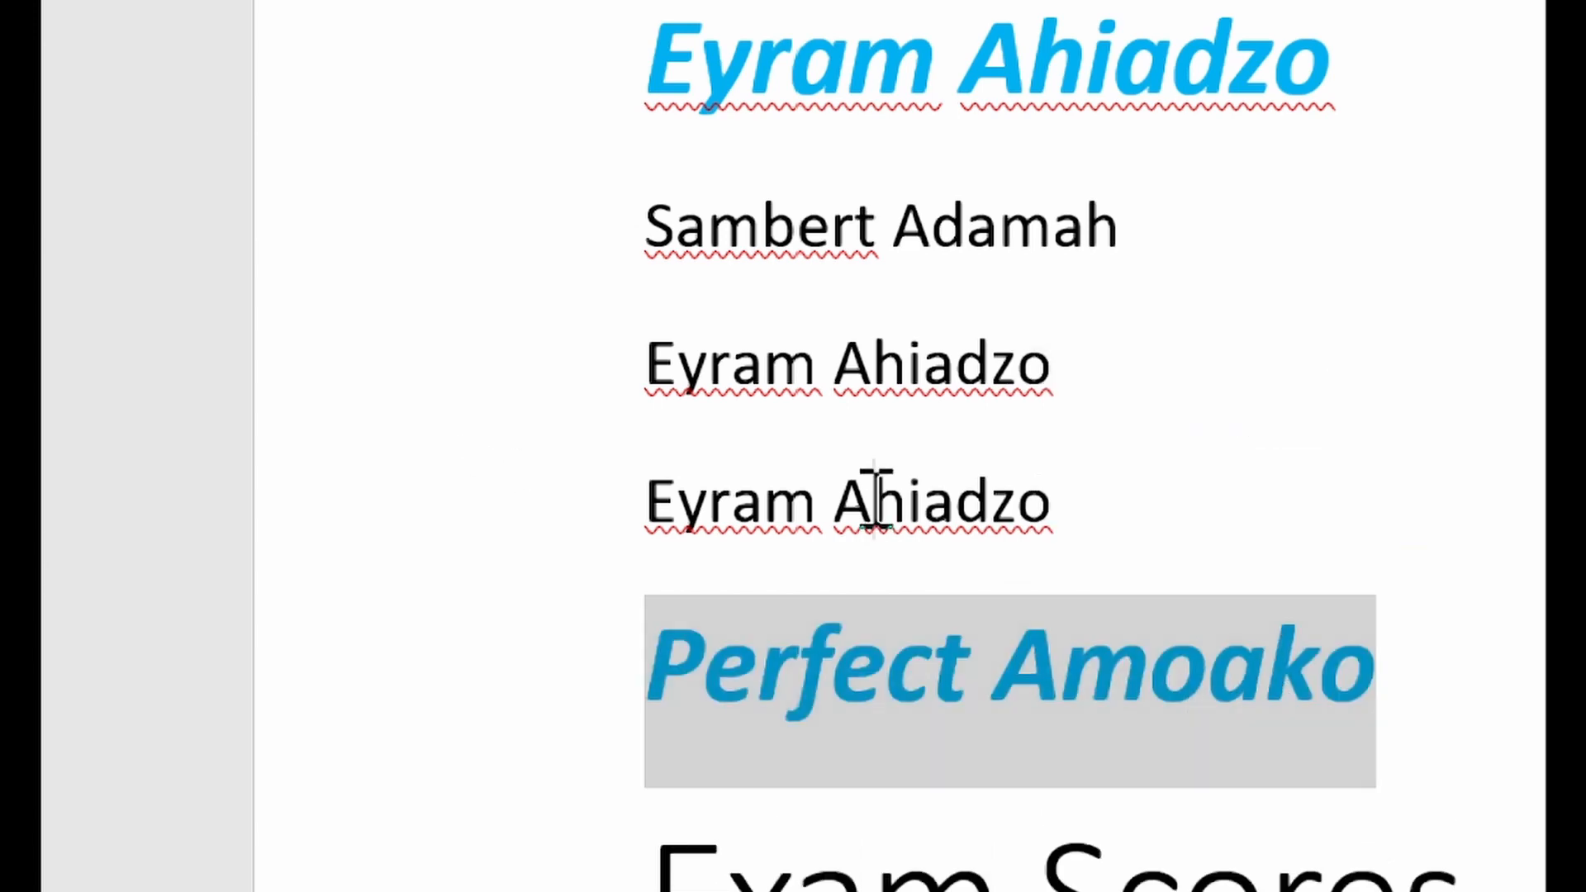
{"action": "left_click", "coordinate": [870, 496]}
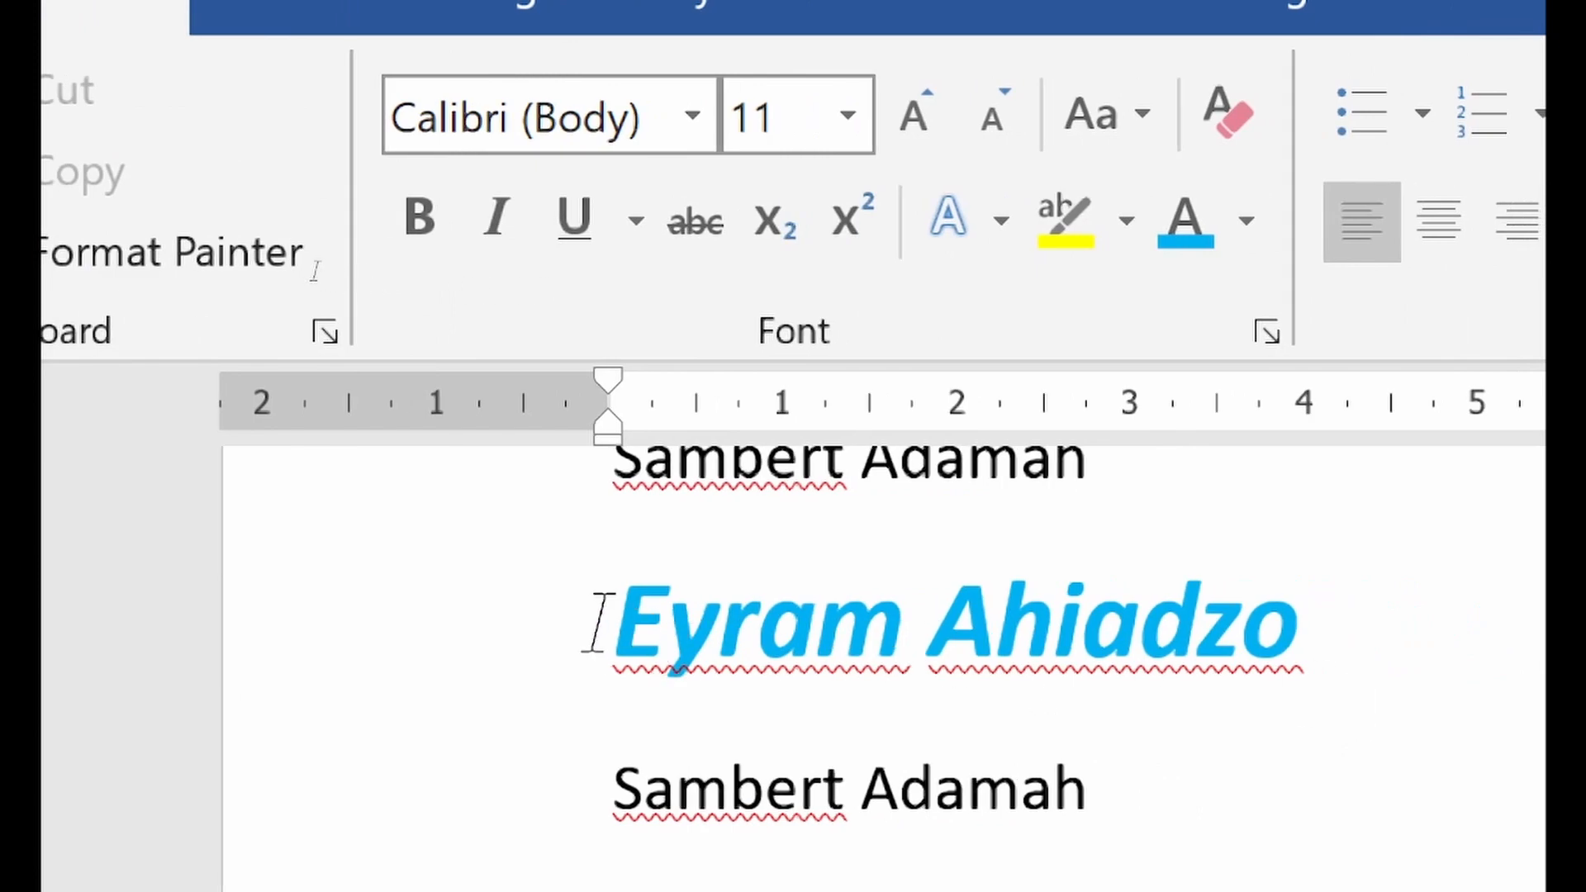
Use Format Painter to copy the light blue formatting onto the third student's plain name line directly below the blue name
{"action": "left_click_drag", "start_coordinate": [599, 624], "coordinate": [1187, 726]}
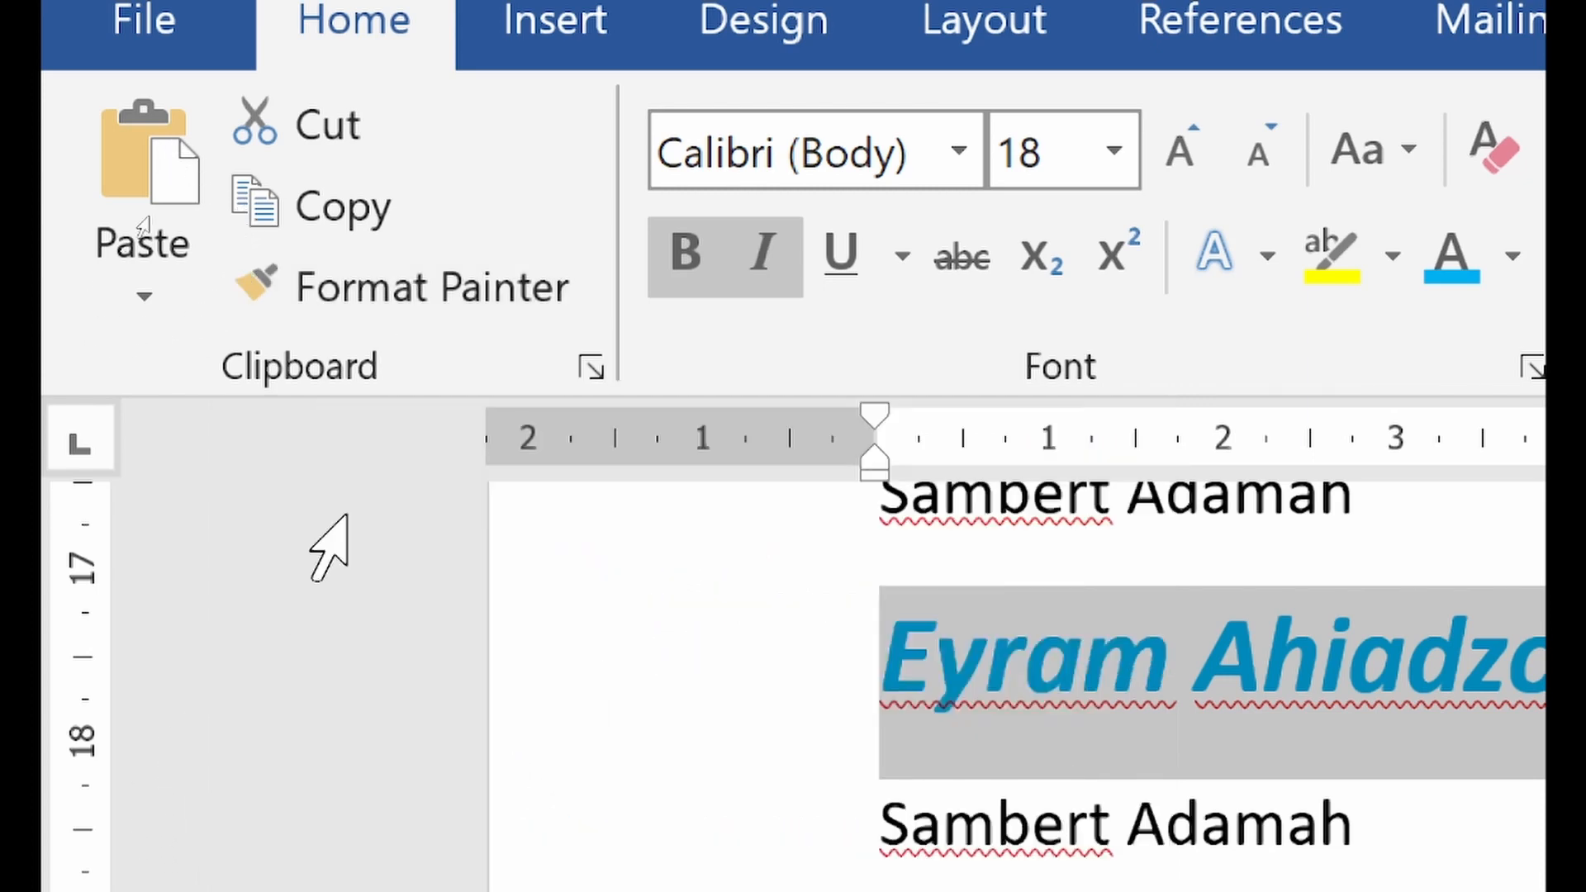
{"action": "left_click", "coordinate": [484, 314]}
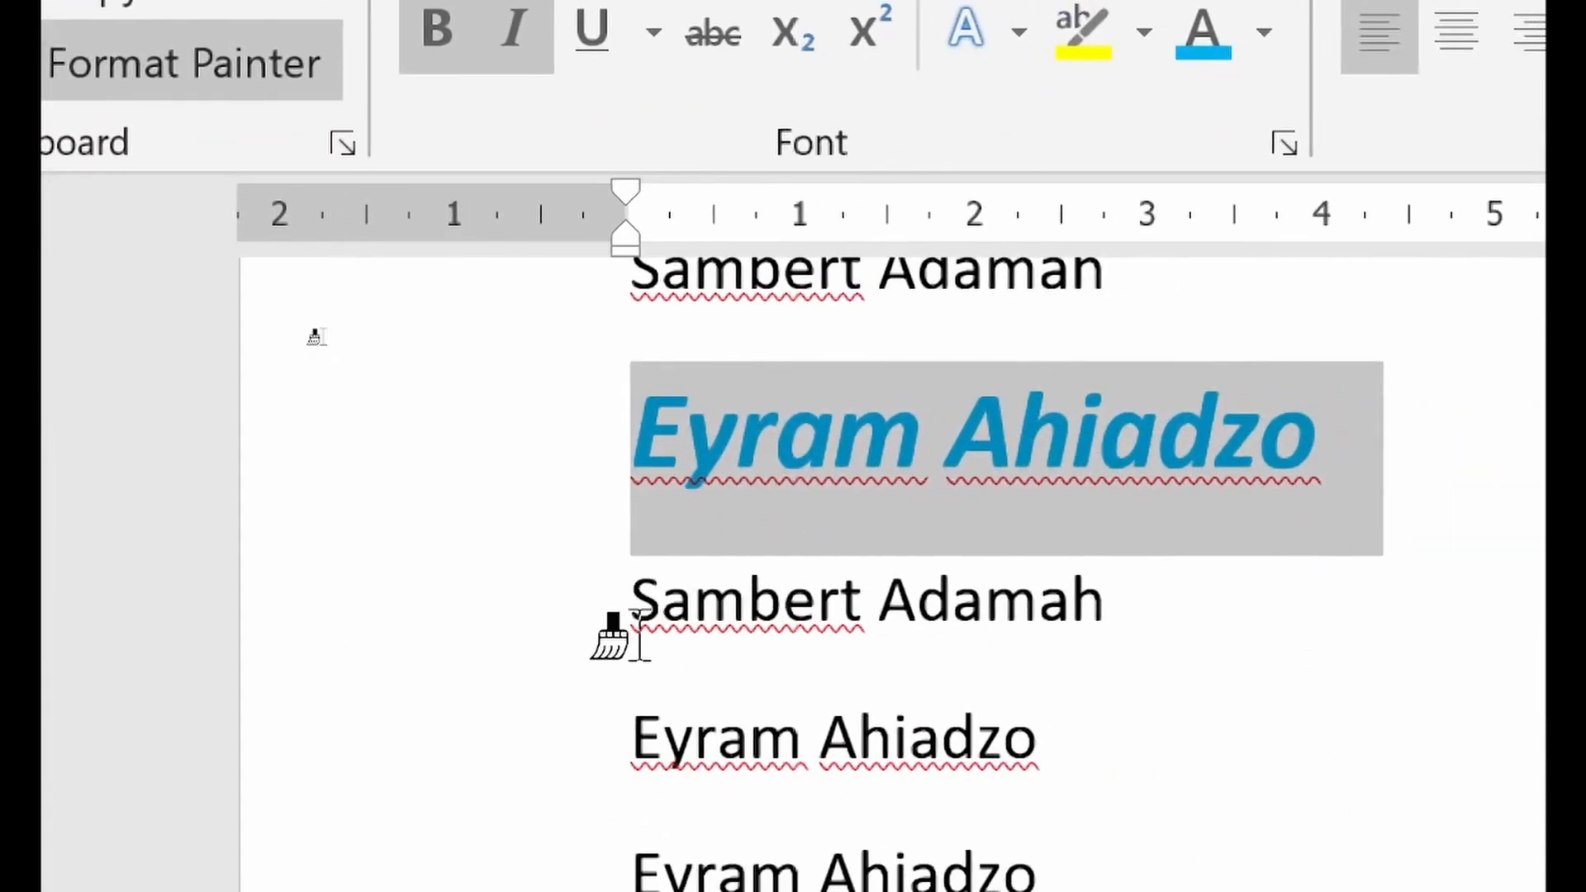
{"action": "left_click_drag", "start_coordinate": [629, 613], "coordinate": [1209, 622]}
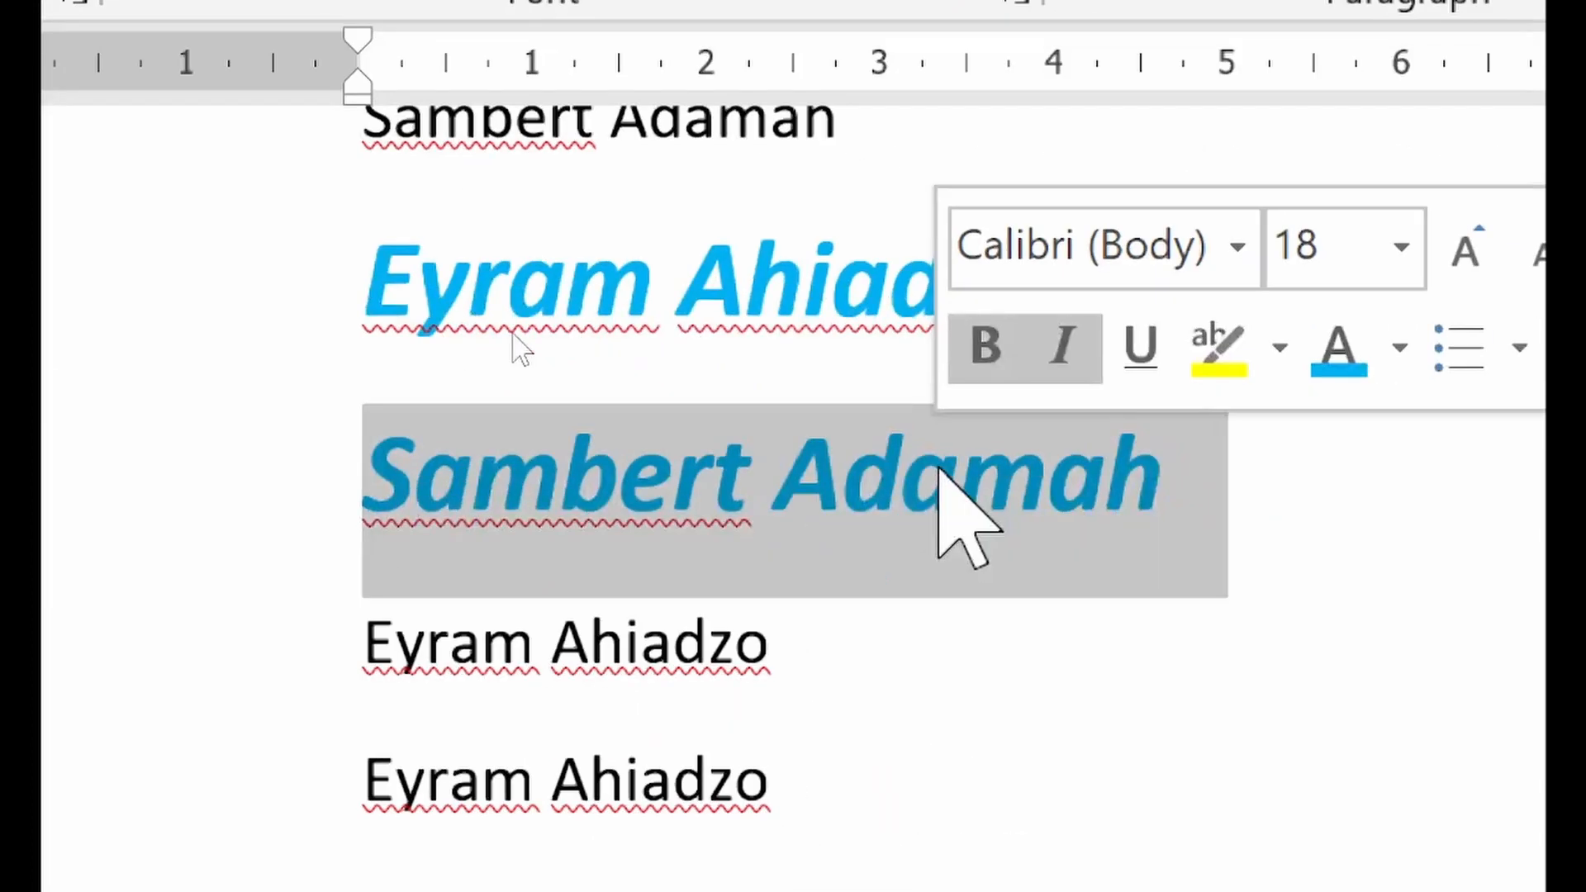
{"action": "left_click", "coordinate": [669, 649]}
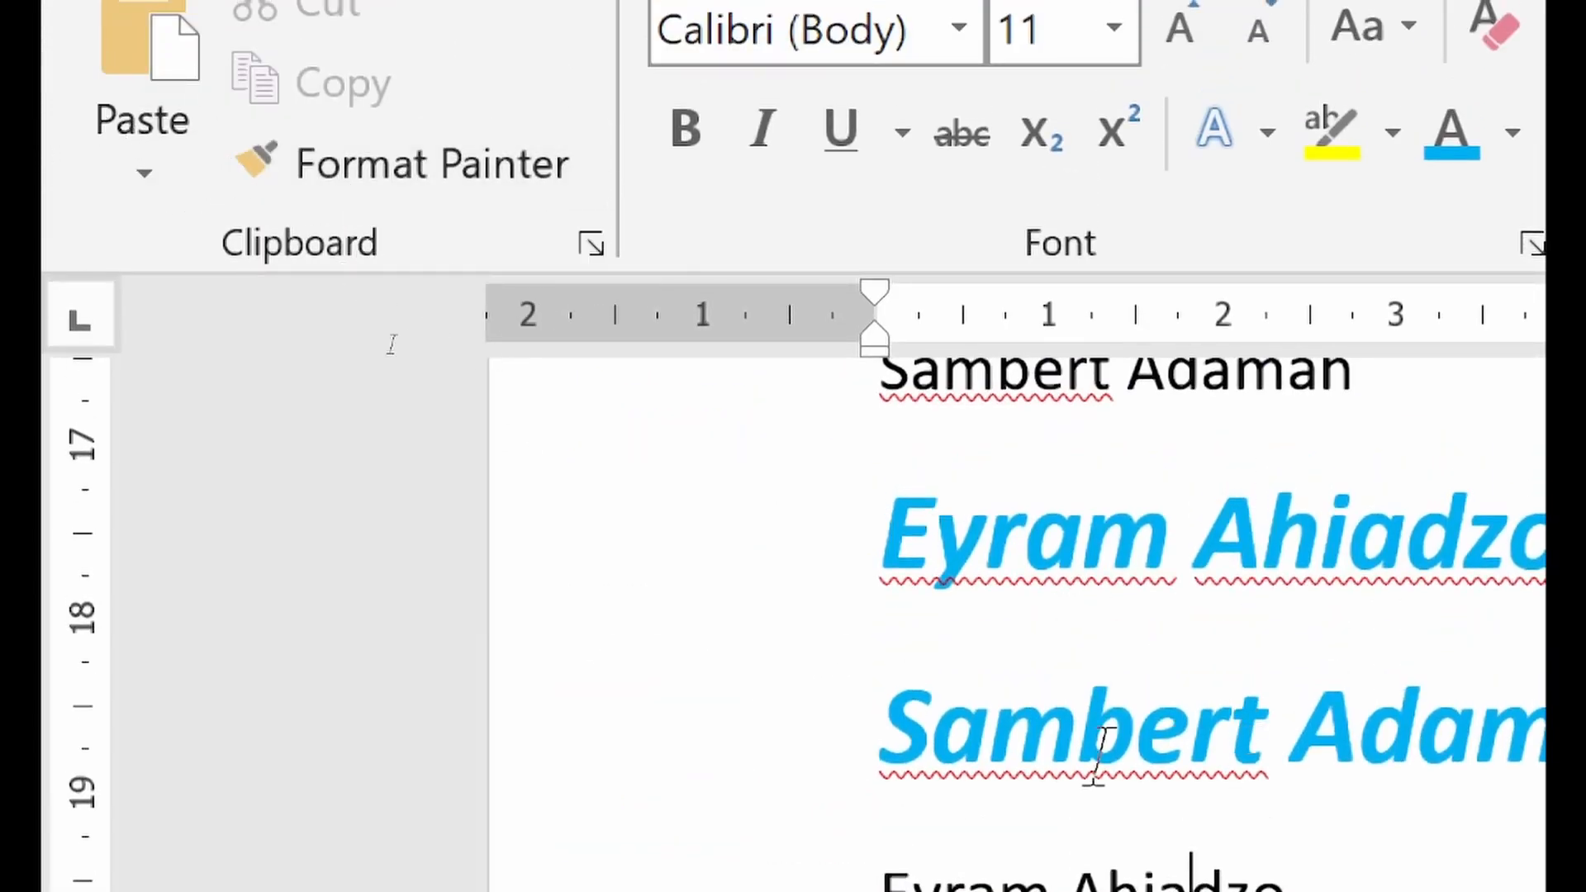
Recolor the third student's newly formatted name line with the darker orange theme color
{"action": "left_click_drag", "start_coordinate": [887, 751], "coordinate": [1585, 727]}
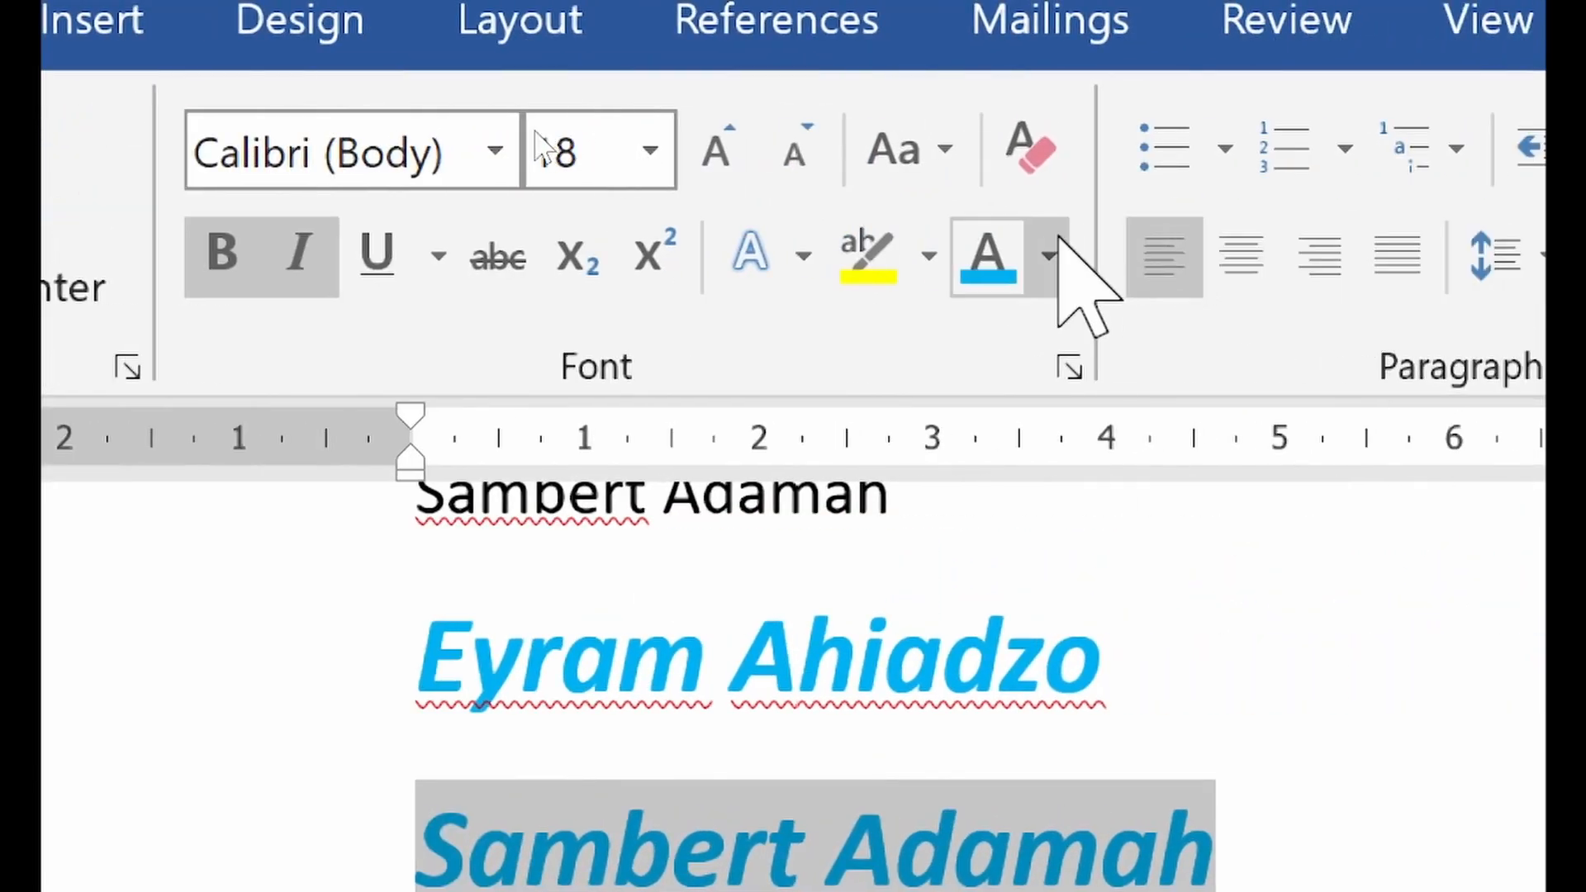
{"action": "left_click", "coordinate": [1516, 228]}
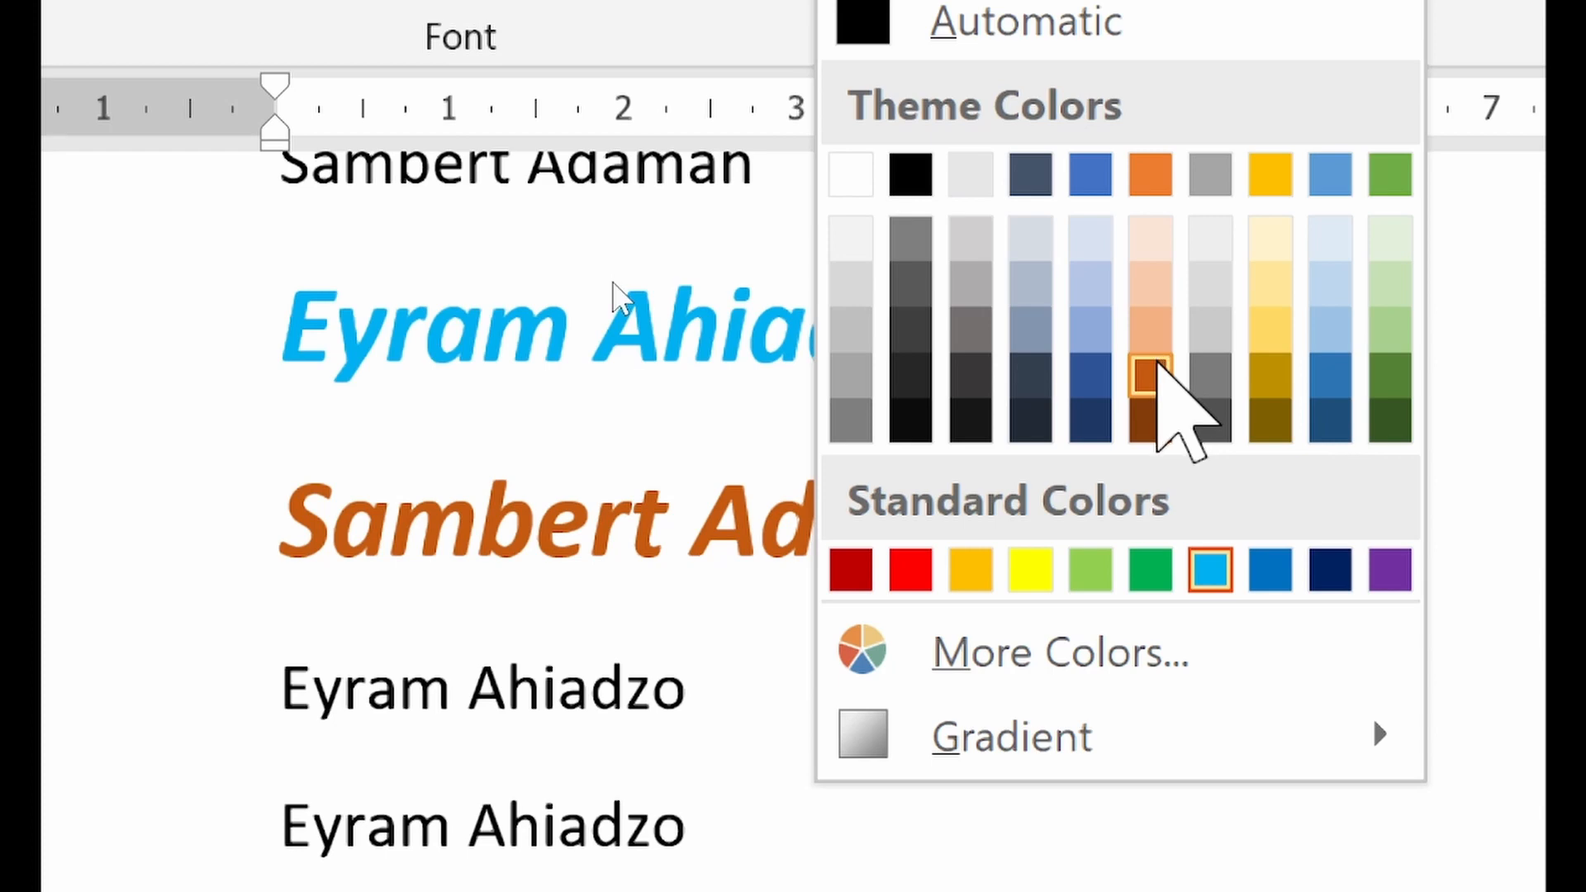
{"action": "left_click", "coordinate": [1157, 364]}
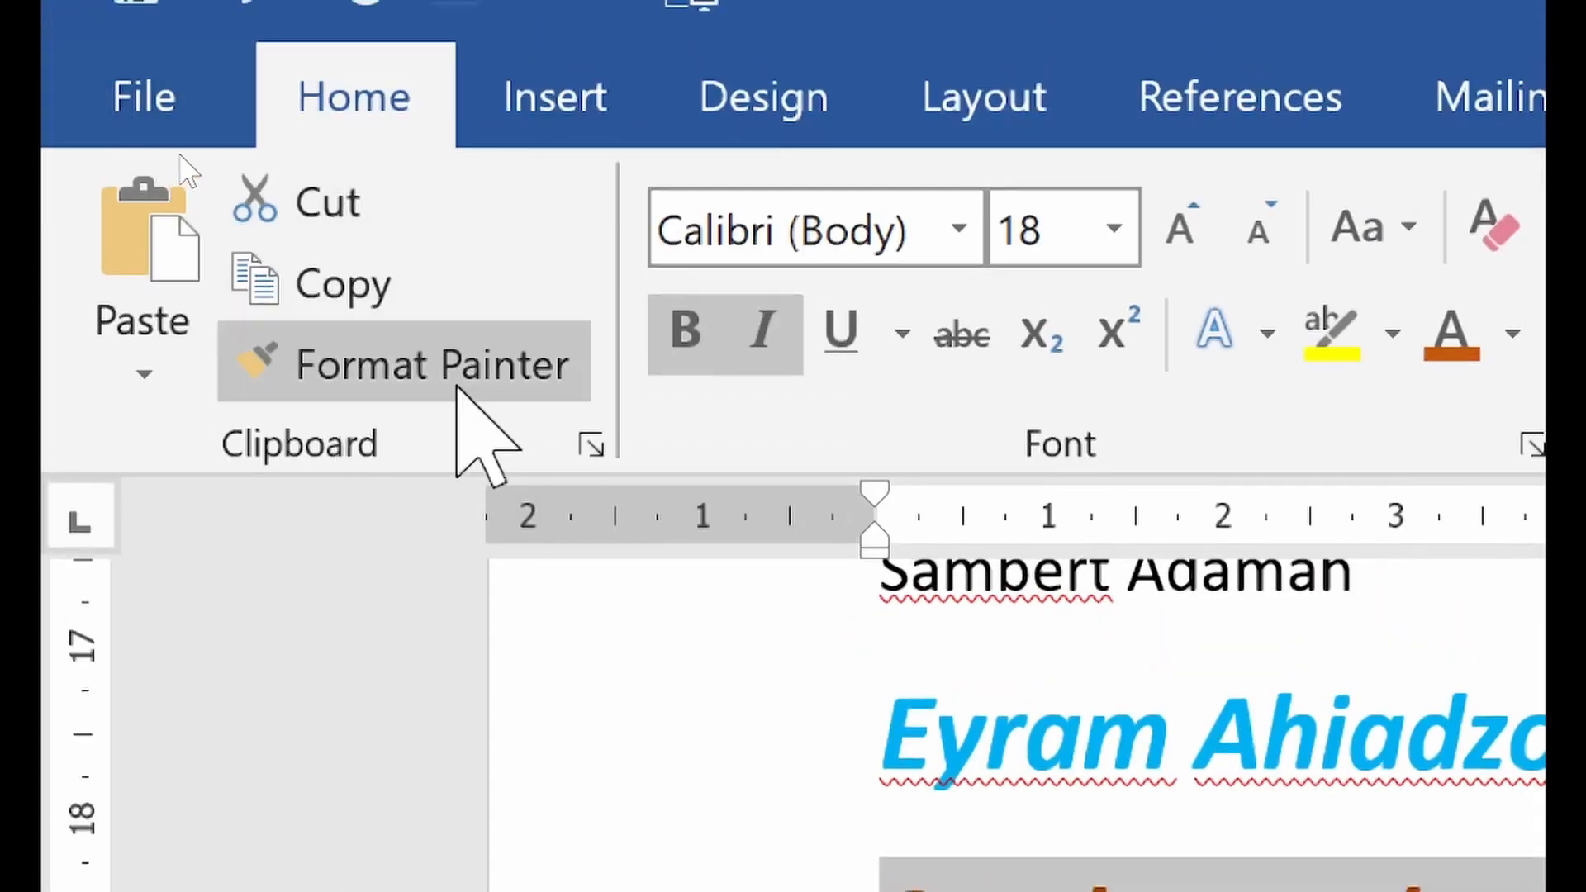
Lock Format Painter on the orange name's formatting and apply it to both plain second-student name lines below
{"action": "left_click", "coordinate": [460, 381]}
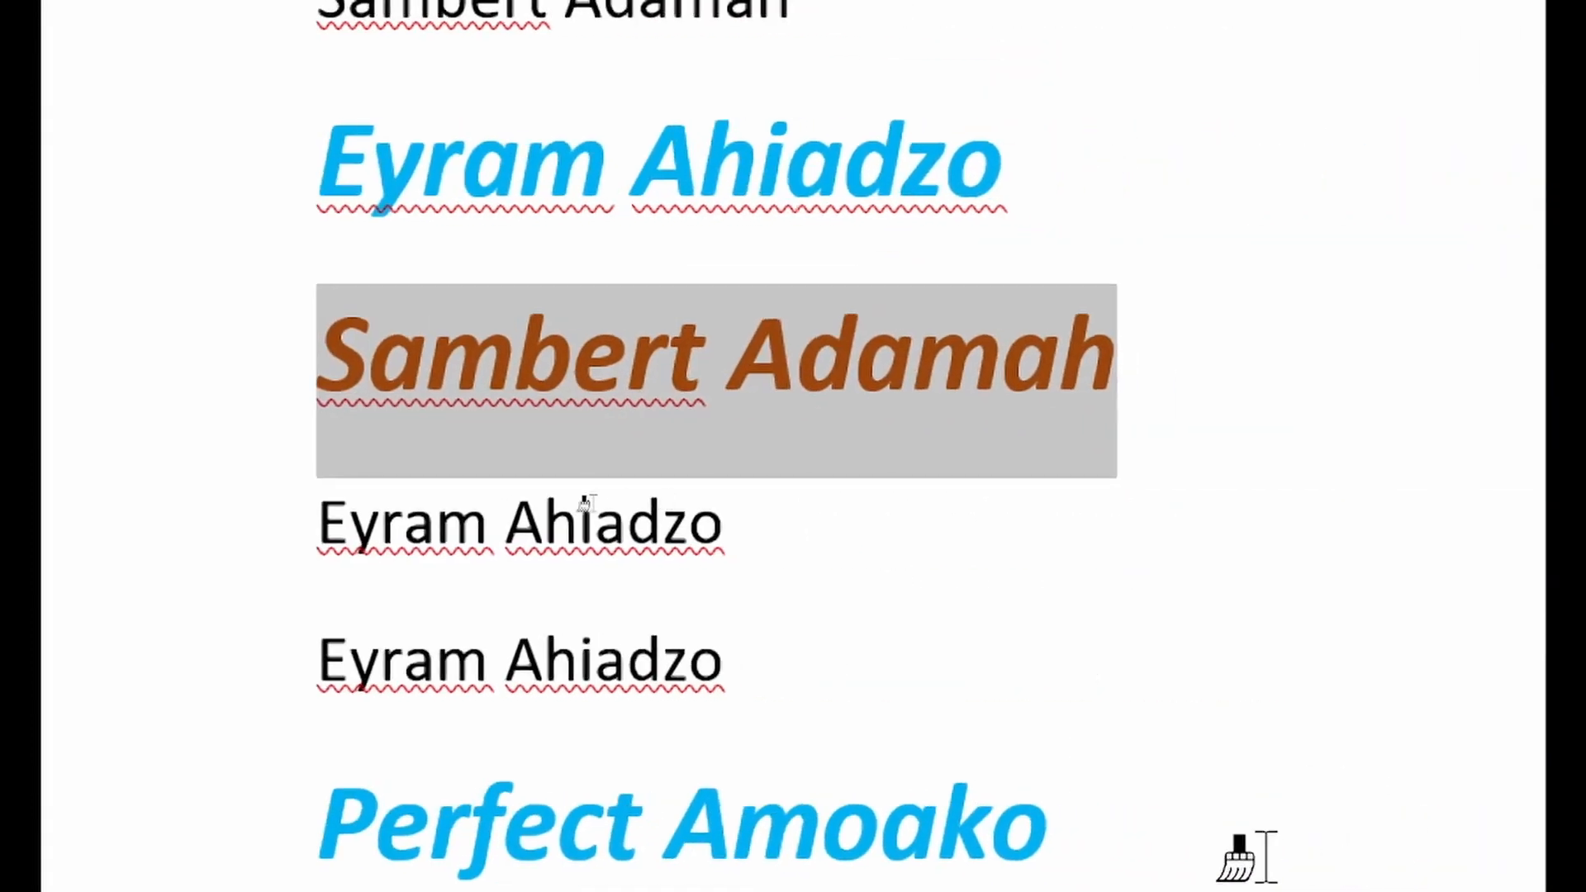
{"action": "left_click", "coordinate": [407, 533]}
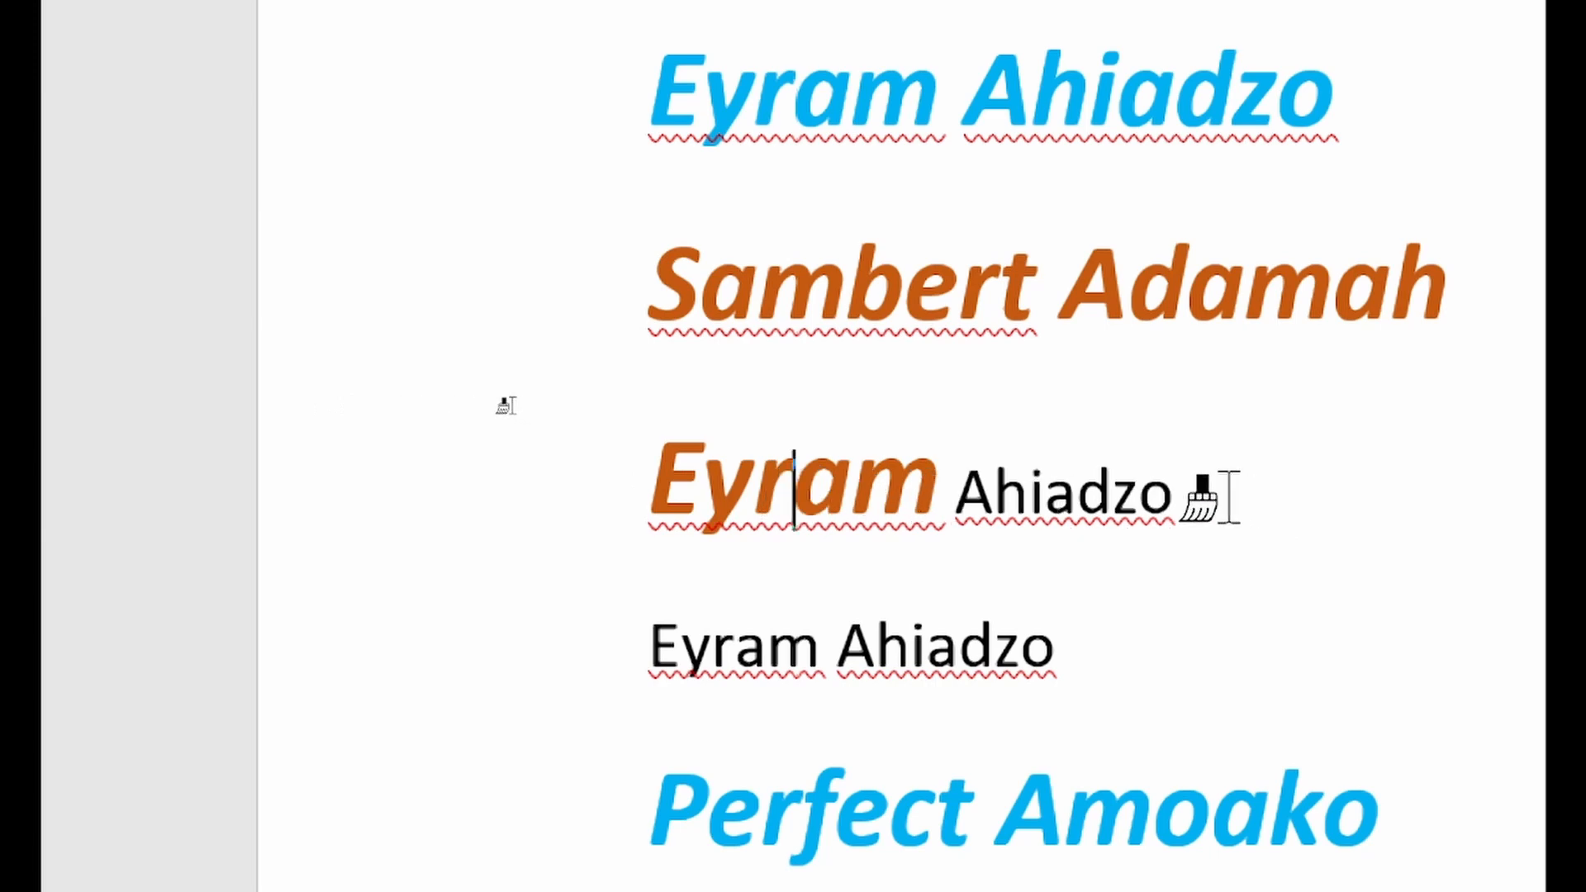
{"action": "left_click", "coordinate": [1091, 496]}
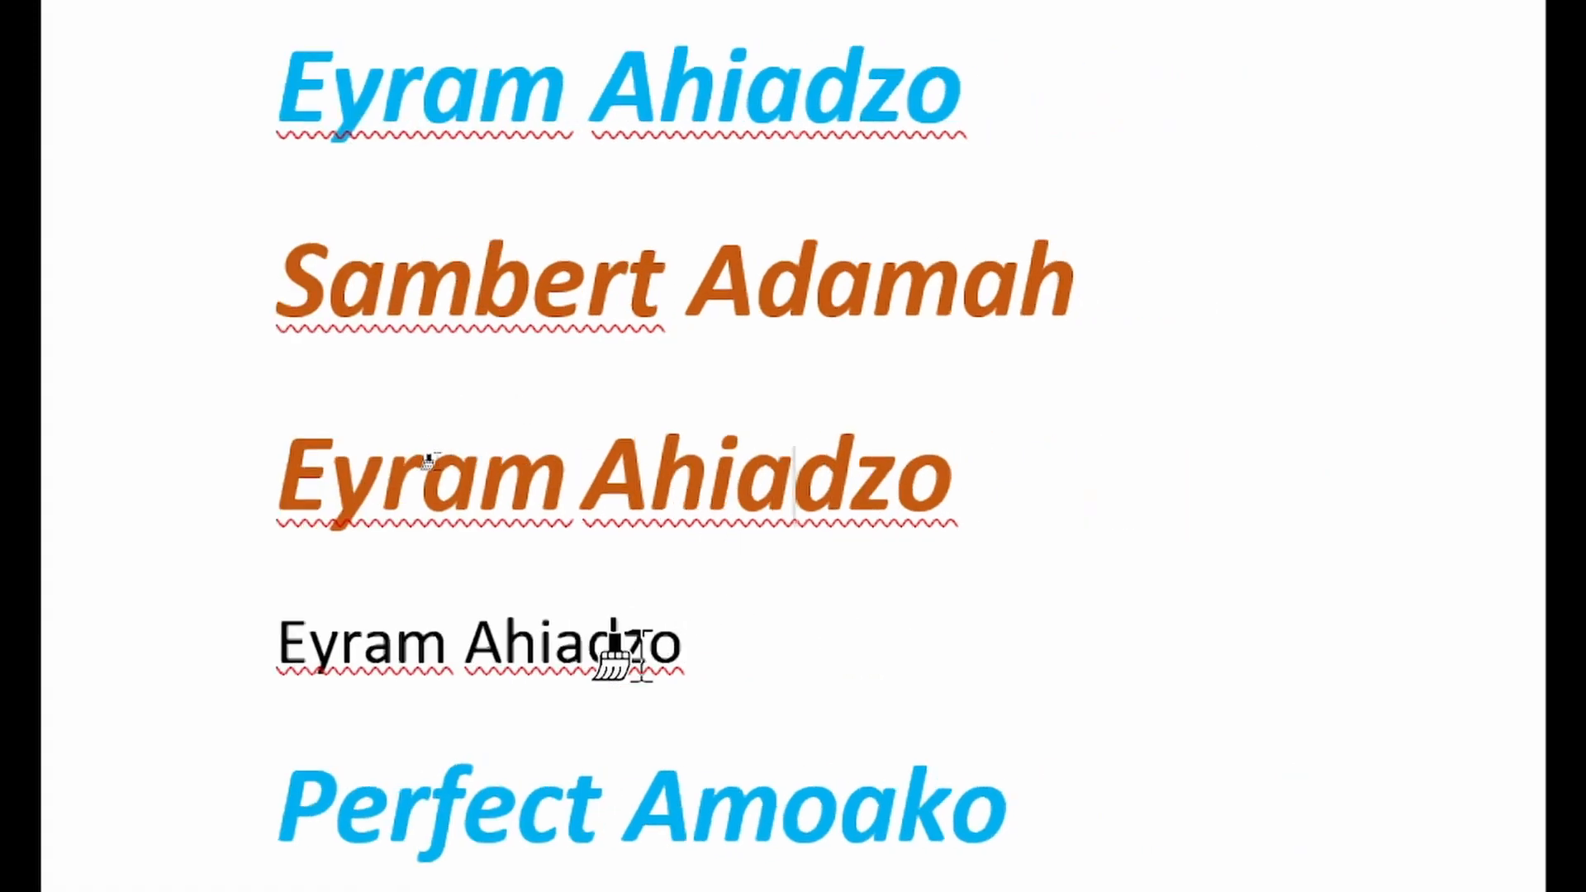
{"action": "left_click", "coordinate": [636, 645]}
{"action": "left_click", "coordinate": [533, 496]}
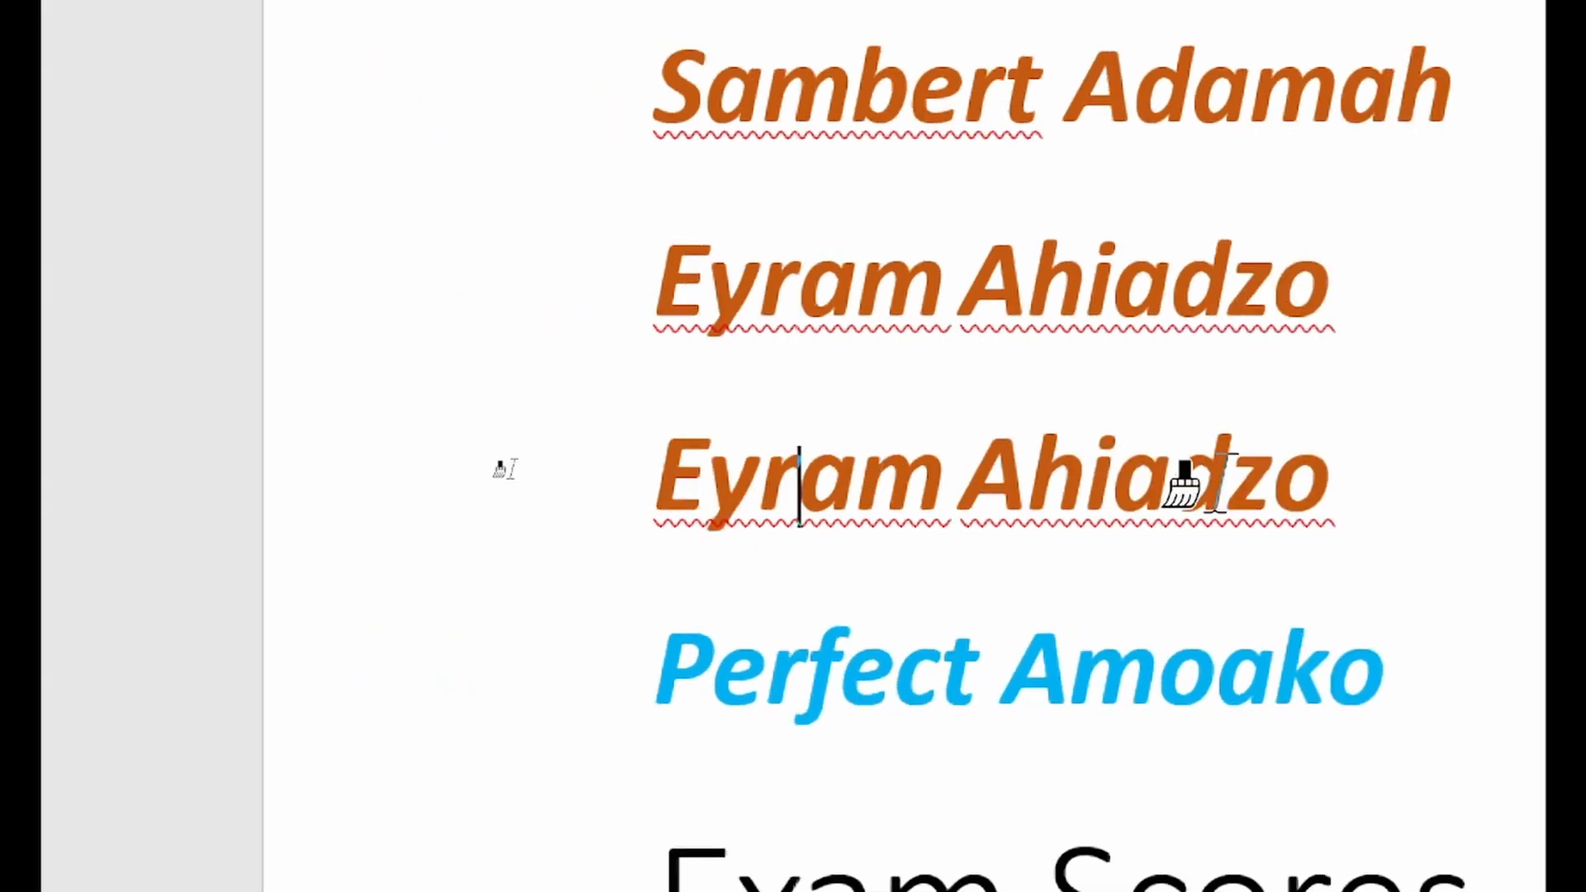
Apply the locked orange formatting to the first two student names in the Exam Scores list below
{"action": "scroll", "coordinate": [1239, 567], "scroll_direction": "down", "scroll_amount": 5}
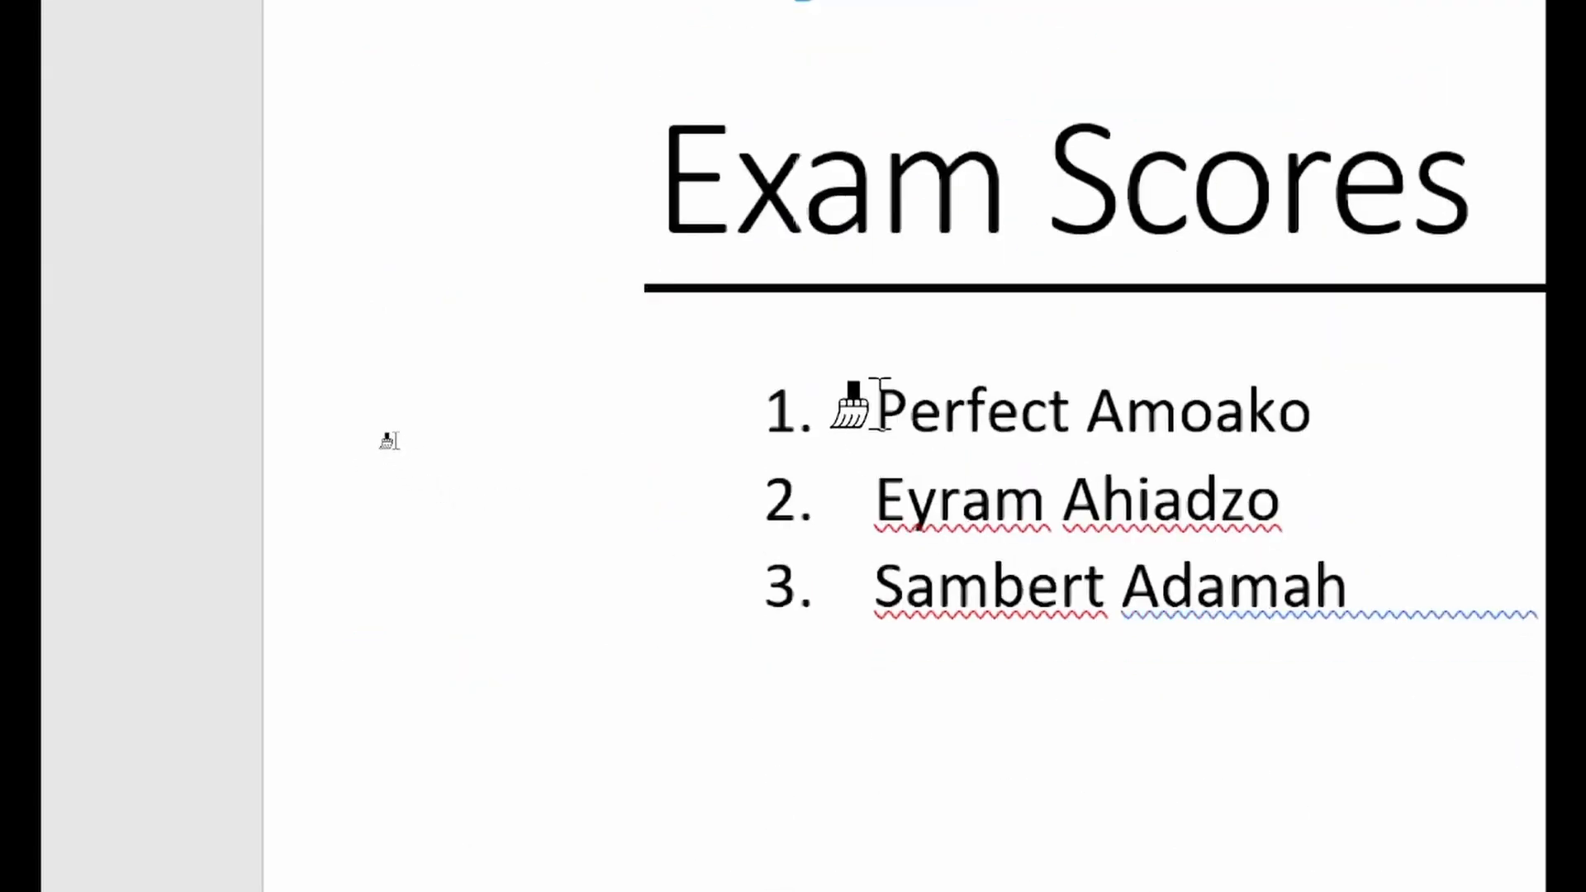
{"action": "mouse_move", "coordinate": [854, 400]}
{"action": "left_mouse_down"}
{"action": "mouse_move", "coordinate": [1176, 446]}
{"action": "mouse_move", "coordinate": [1326, 438]}
{"action": "left_mouse_up"}
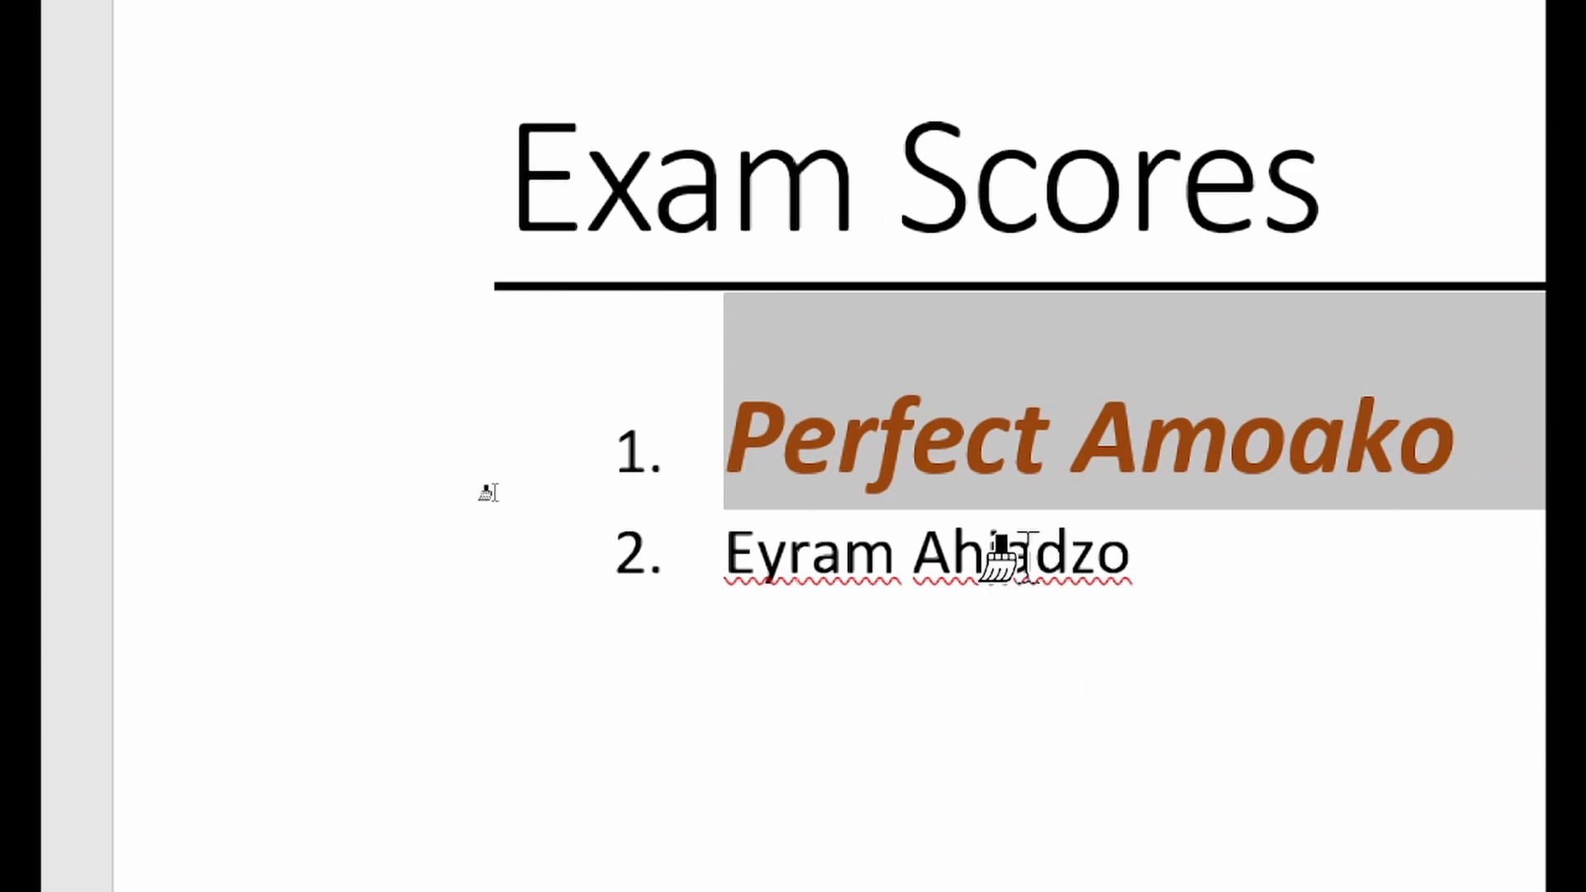
{"action": "left_click_drag", "start_coordinate": [726, 550], "coordinate": [1149, 554]}
Apply the orange formatting to the fourth student's surname and the fifth student's first name on the following page
{"action": "scroll", "coordinate": [1148, 554], "scroll_direction": "down", "scroll_amount": 10}
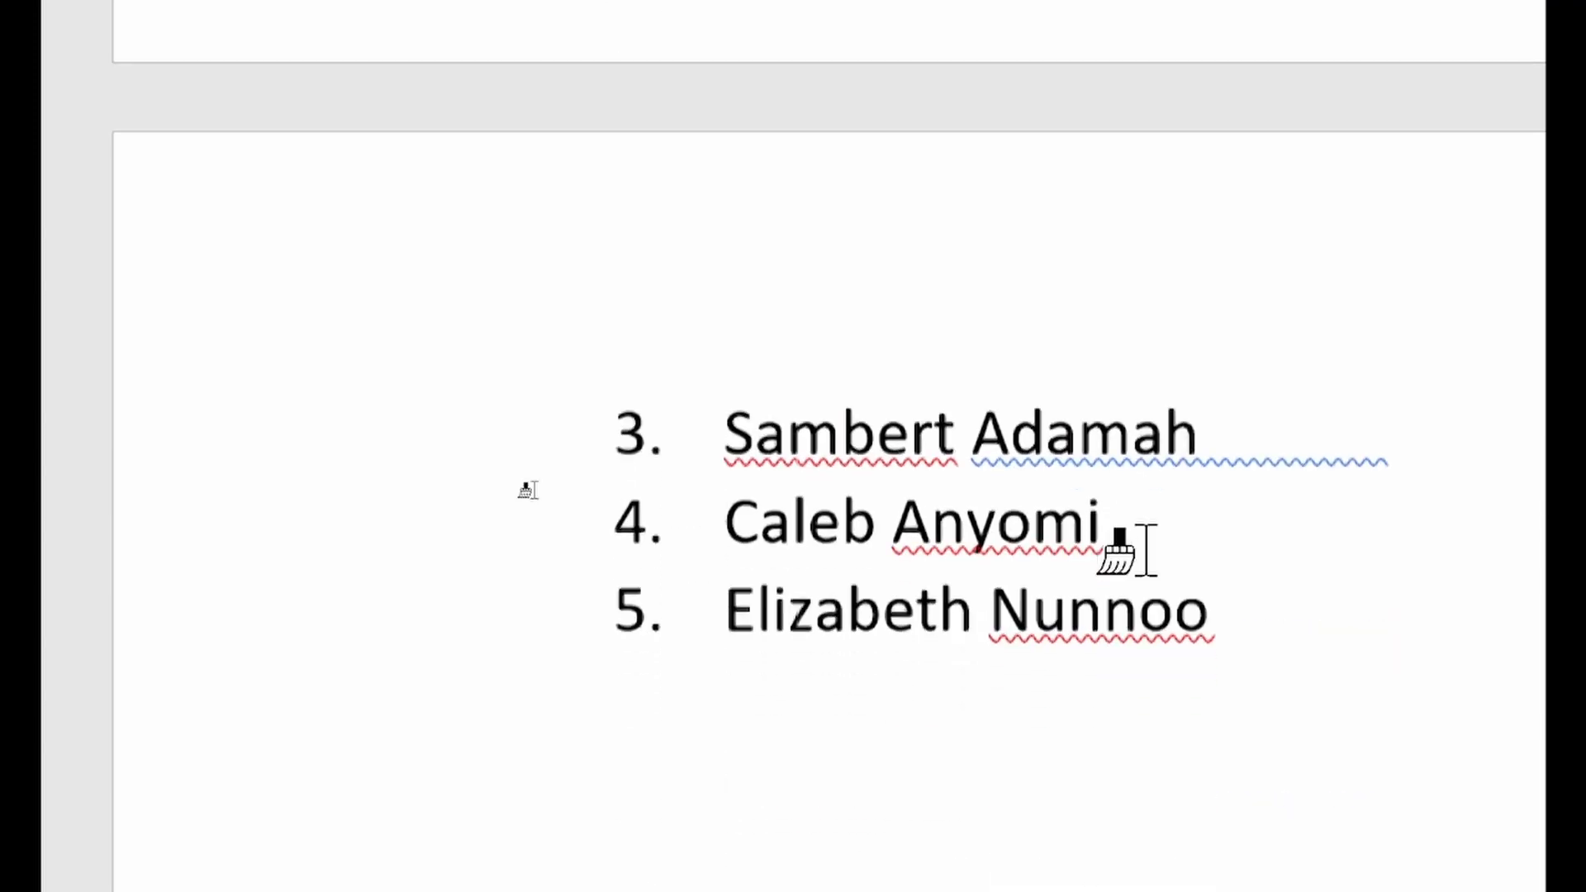
{"action": "left_click", "coordinate": [1029, 401]}
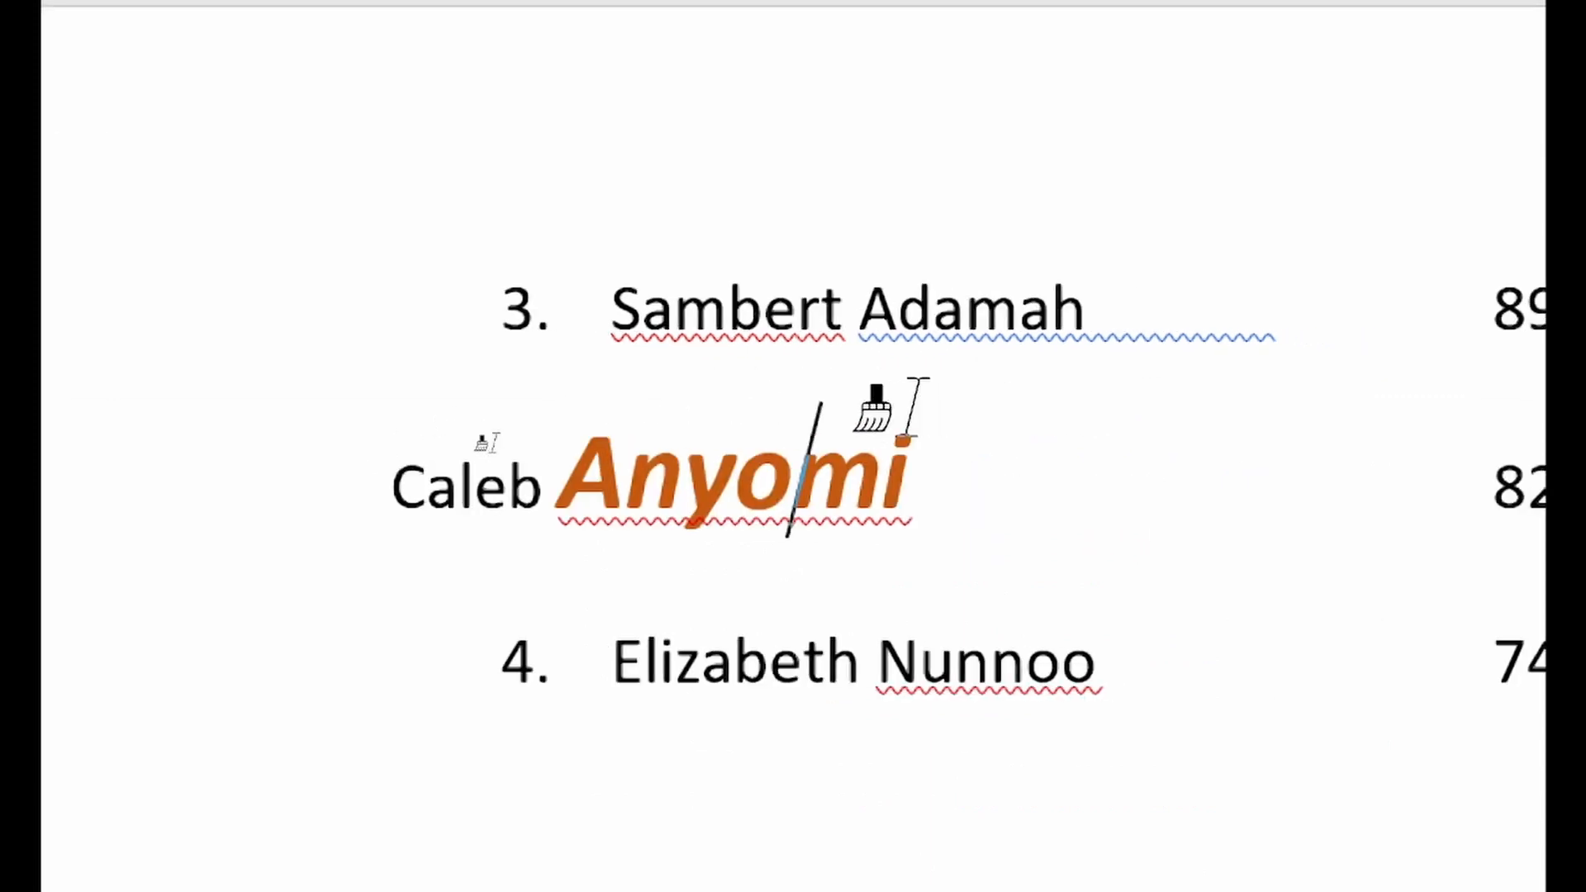
{"action": "left_click", "coordinate": [738, 661]}
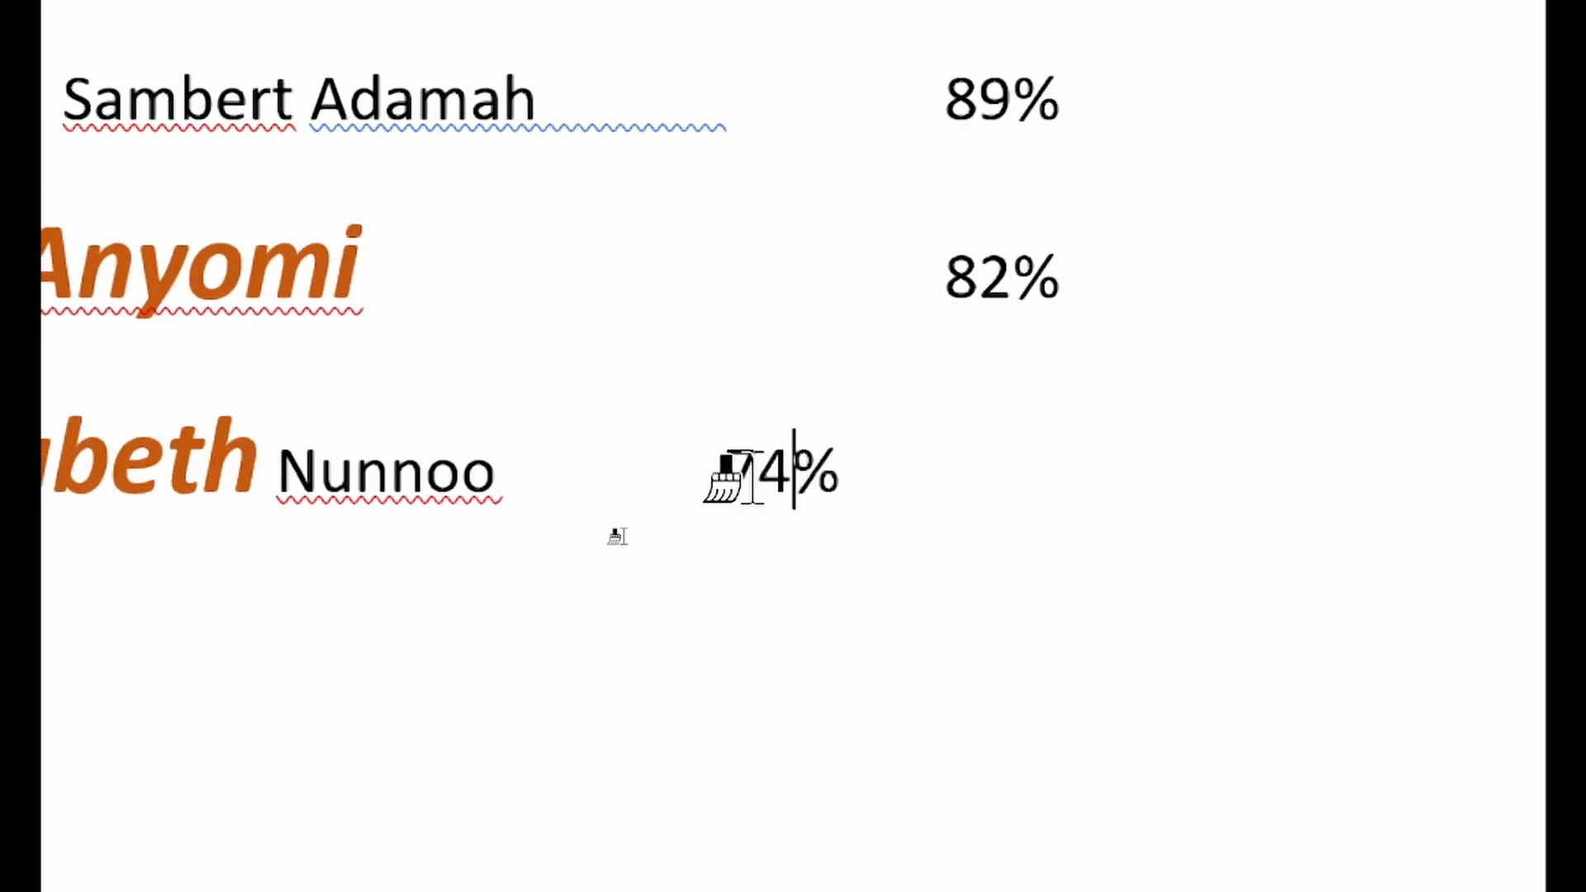
Apply the orange formatting to the 74%, 82% and 89% scores
{"action": "left_click_drag", "start_coordinate": [732, 474], "coordinate": [822, 480]}
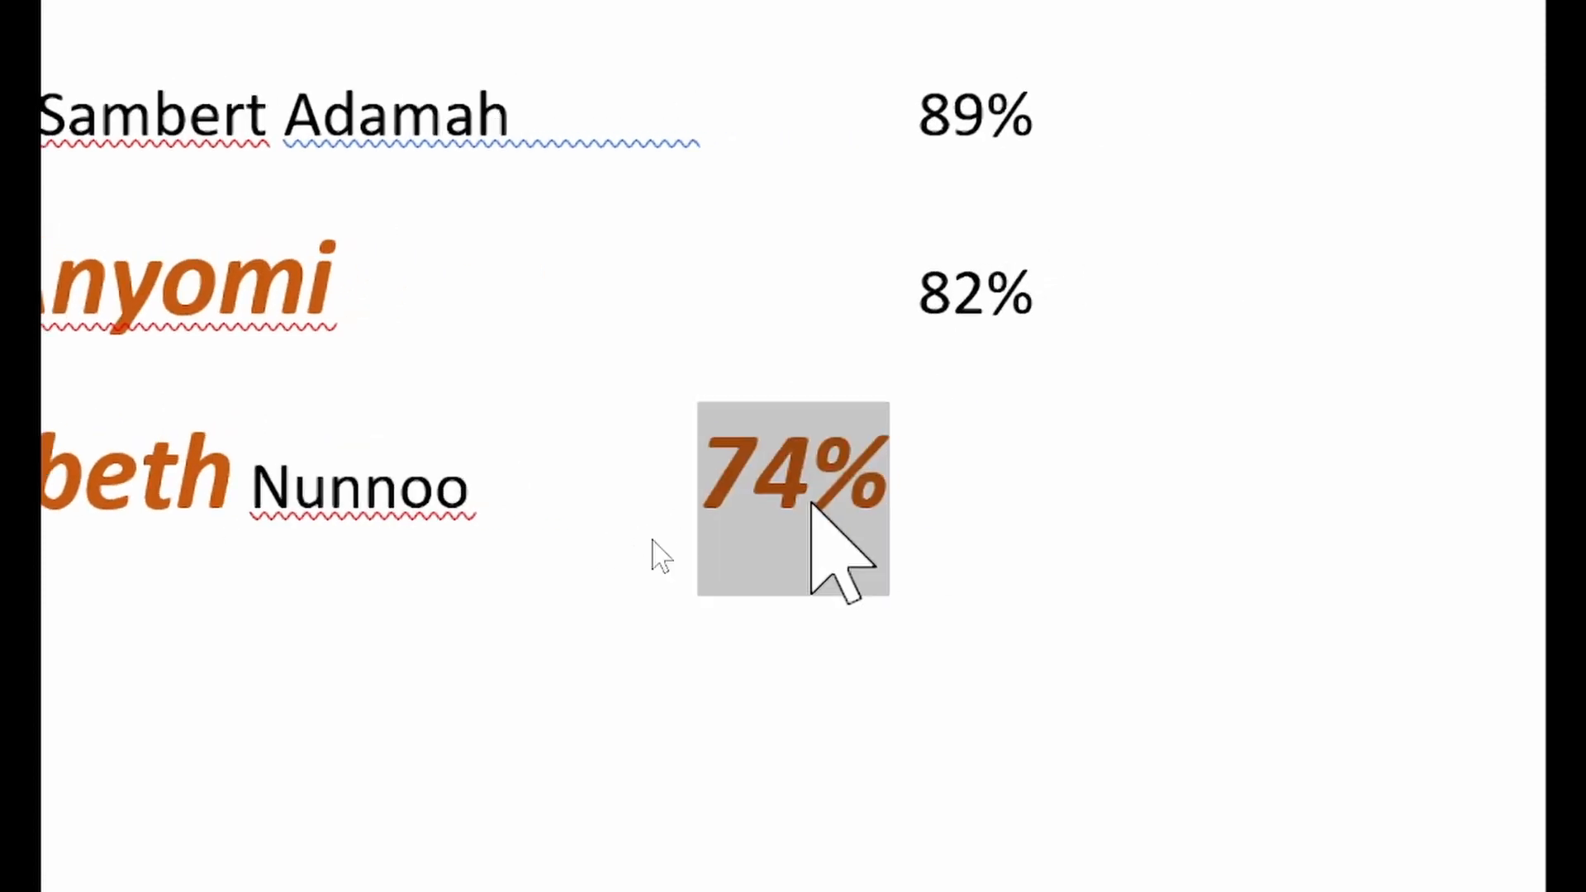
{"action": "left_click_drag", "start_coordinate": [929, 293], "coordinate": [1027, 311]}
{"action": "left_click_drag", "start_coordinate": [919, 116], "coordinate": [1025, 119]}
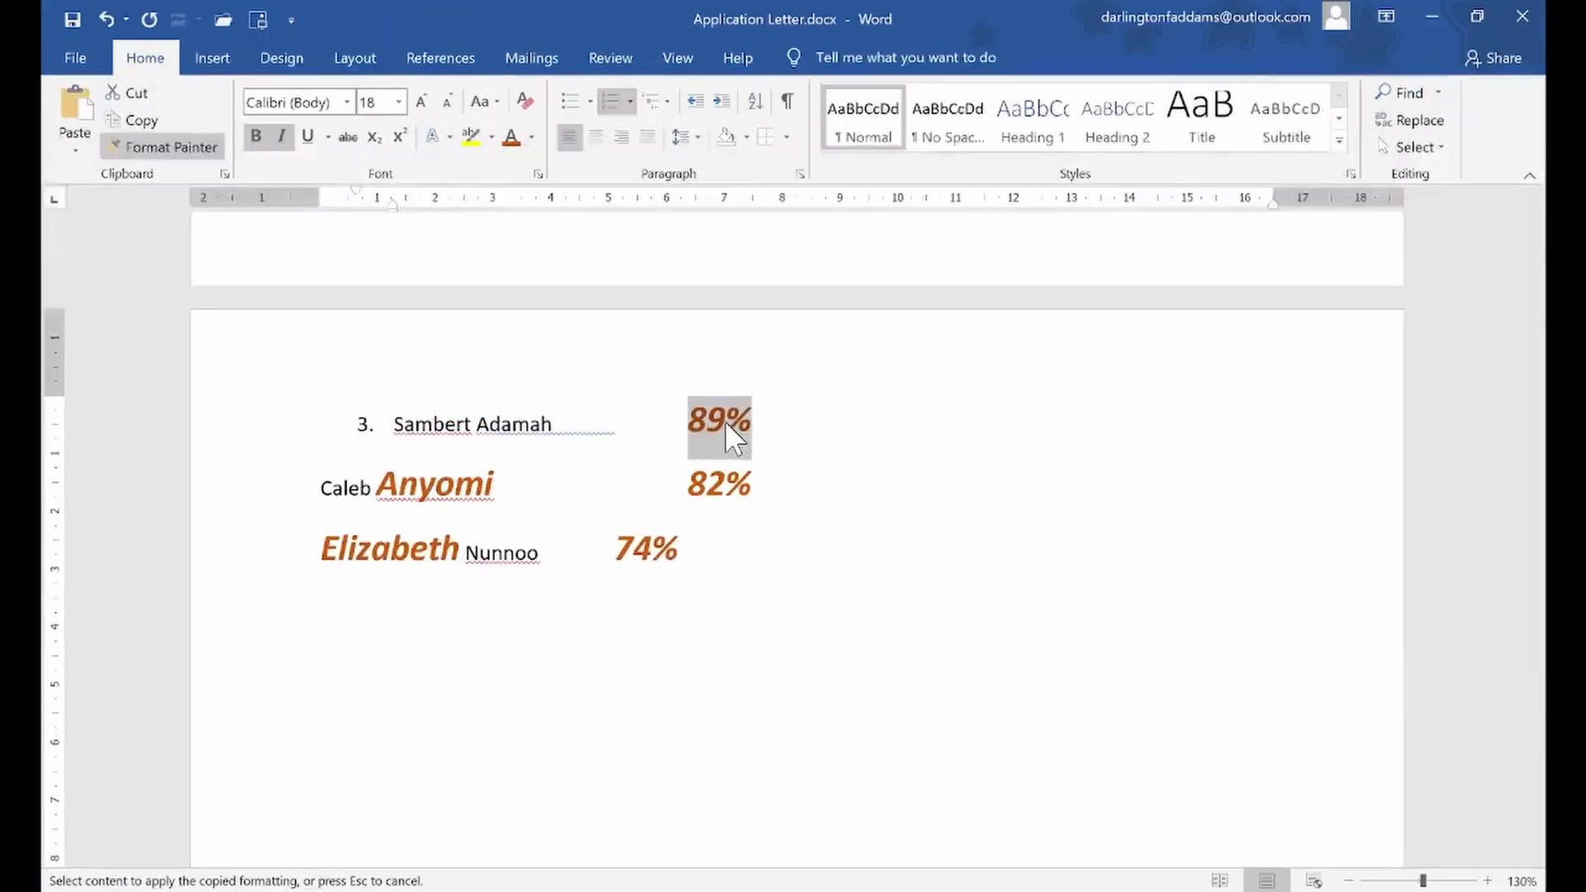
Apply the orange formatting to both words of the fourth student's name in an earlier Exam Scores list, and turn Format Painter off
{"action": "scroll", "coordinate": [726, 420], "scroll_direction": "up", "scroll_amount": 2}
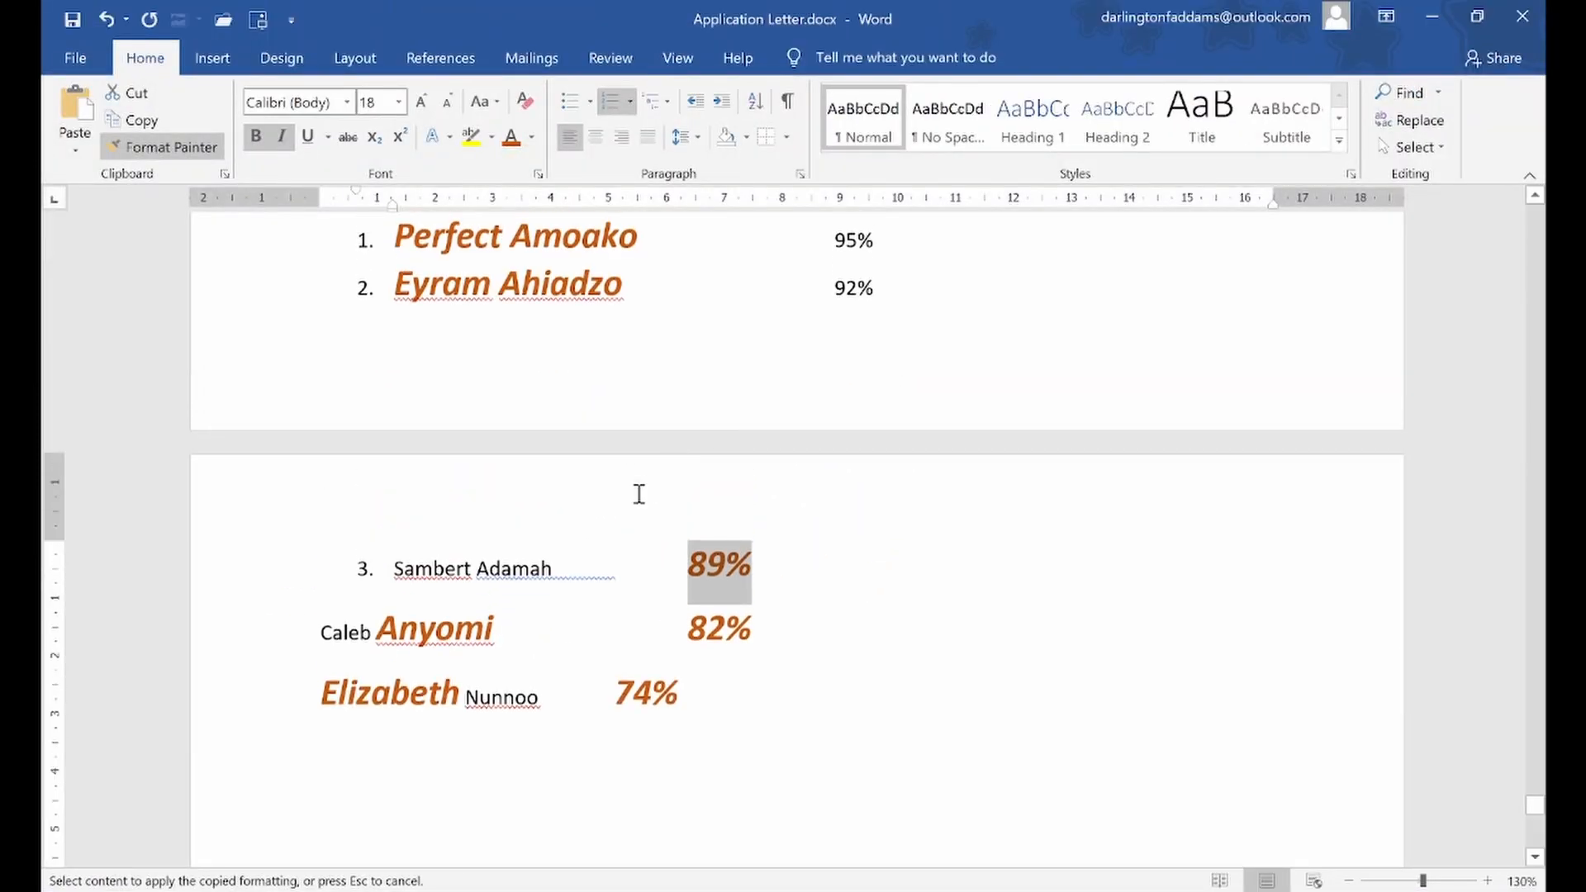
{"action": "scroll", "coordinate": [637, 492], "scroll_direction": "up", "scroll_amount": 4}
{"action": "scroll", "coordinate": [630, 493], "scroll_direction": "up", "scroll_amount": 10}
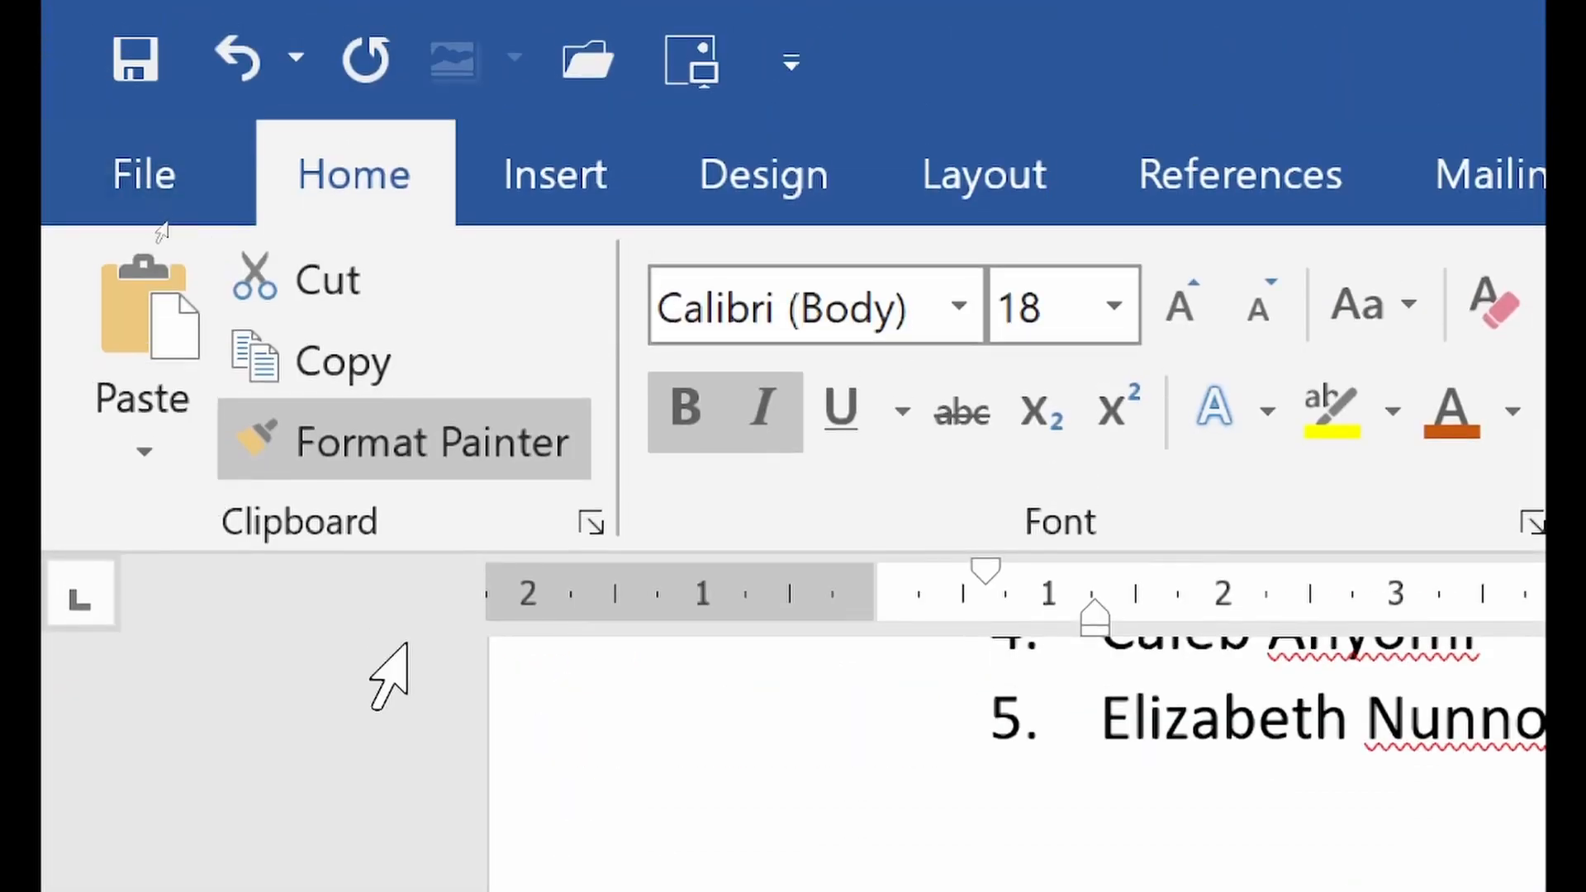
{"action": "scroll", "coordinate": [1338, 798], "scroll_direction": "up", "scroll_amount": 1}
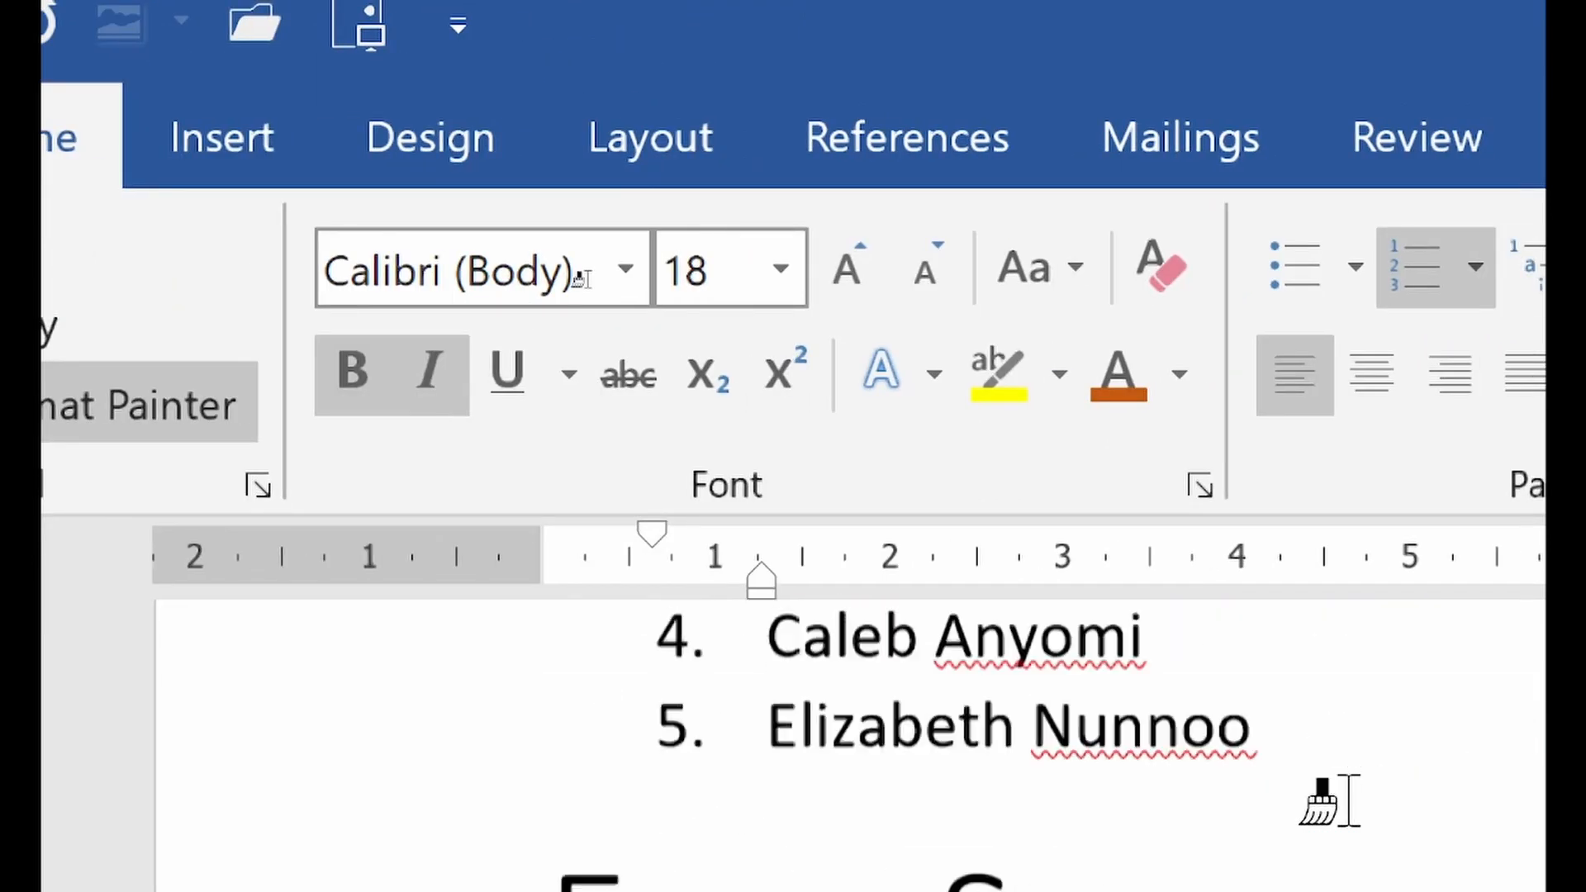
{"action": "scroll", "coordinate": [1322, 801], "scroll_direction": "down", "scroll_amount": 1}
{"action": "left_click", "coordinate": [1006, 818]}
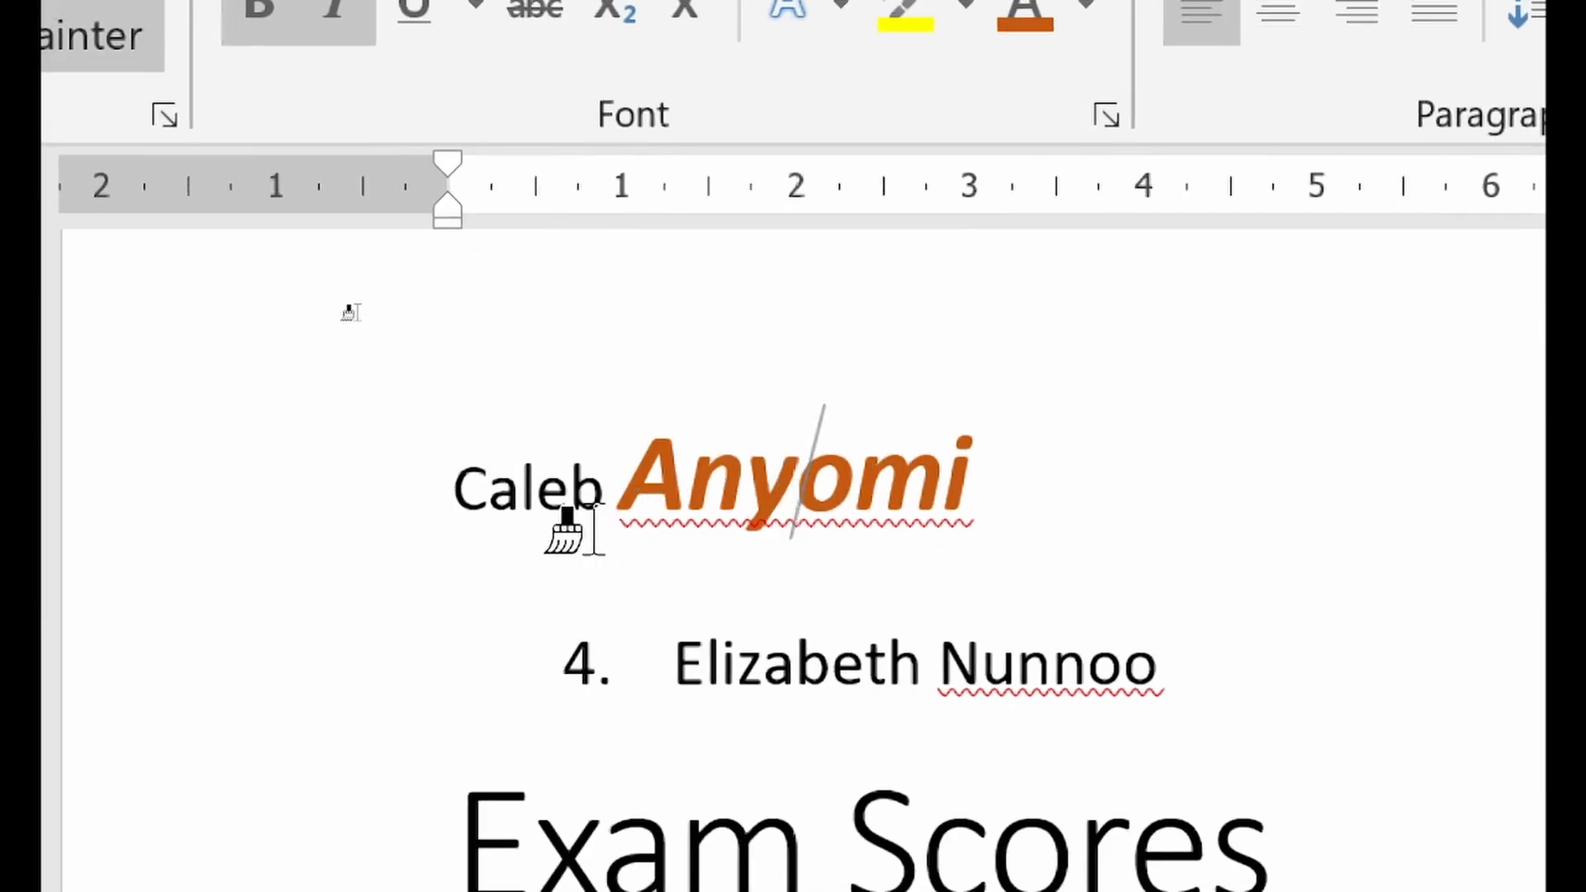
{"action": "left_click", "coordinate": [538, 494]}
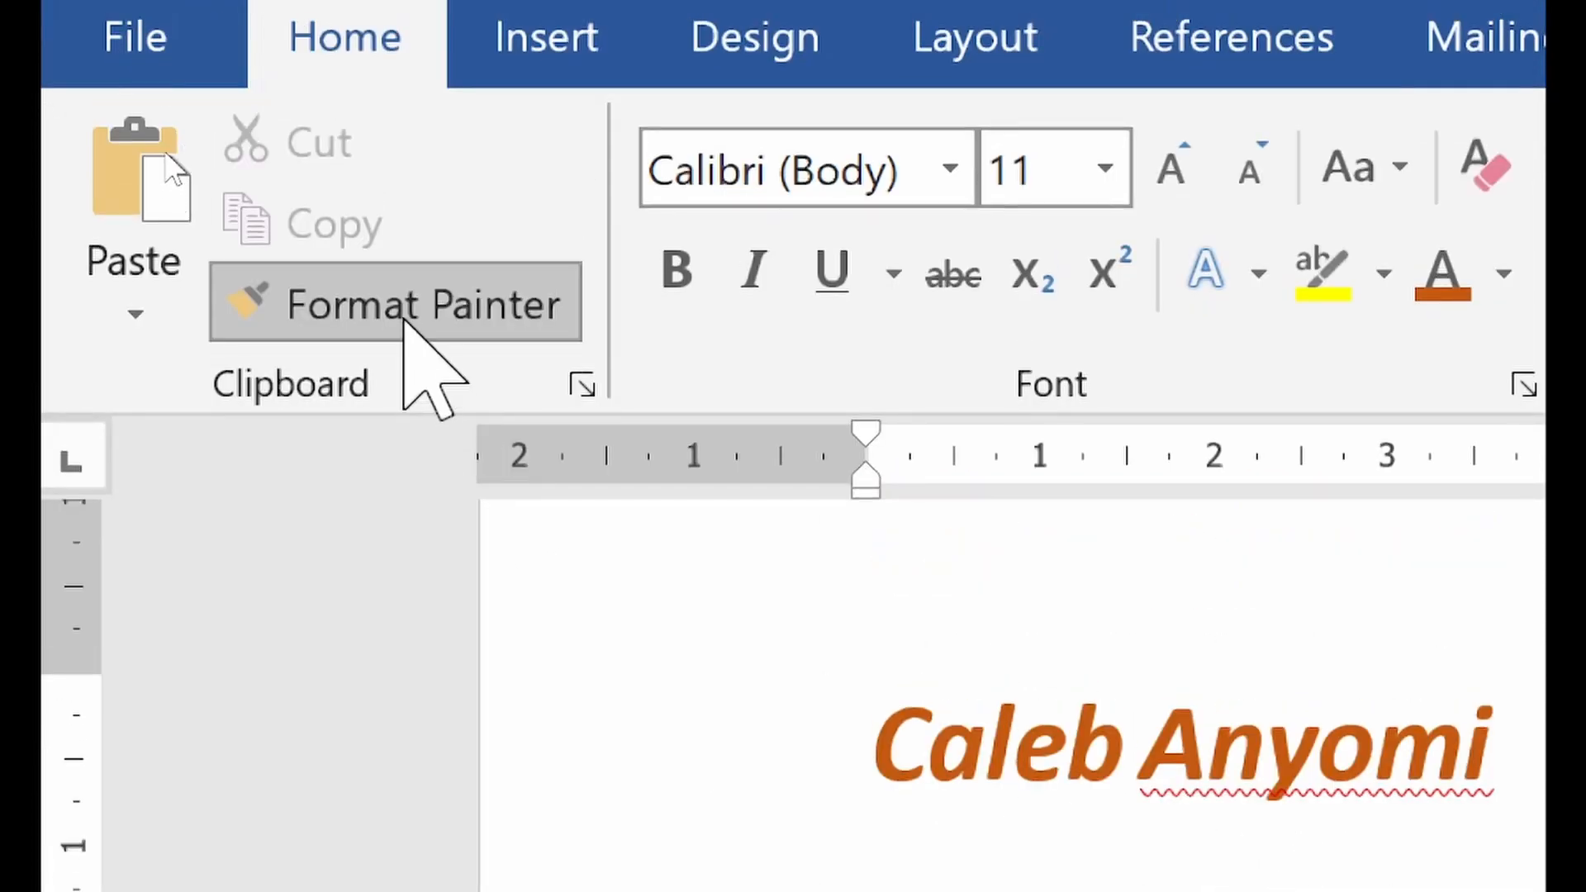
{"action": "left_click", "coordinate": [373, 38]}
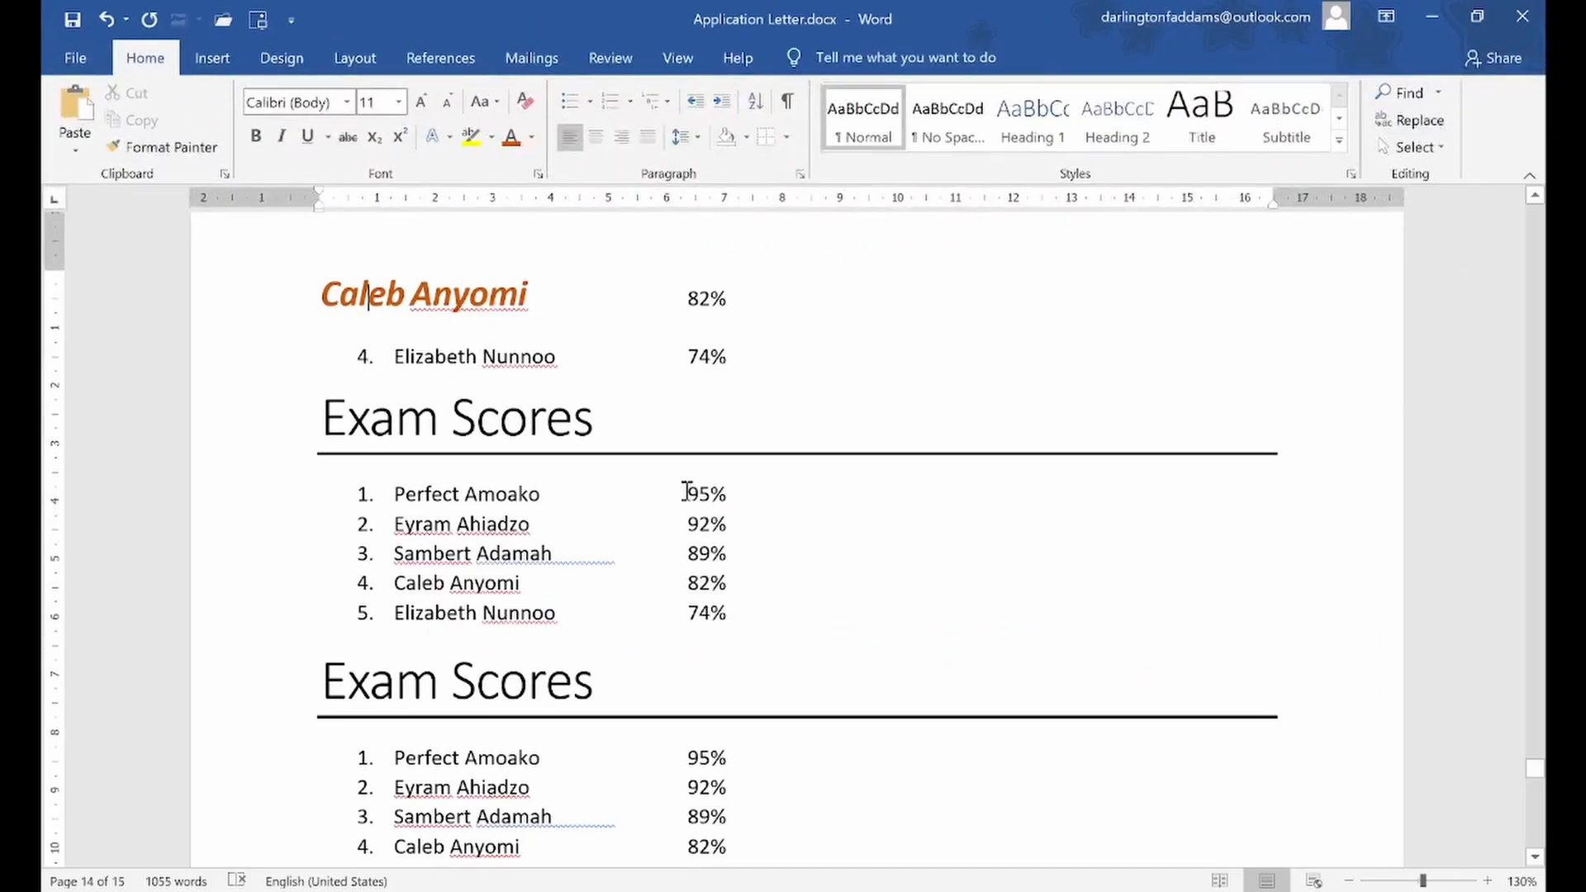
{"action": "left_click", "coordinate": [754, 508]}
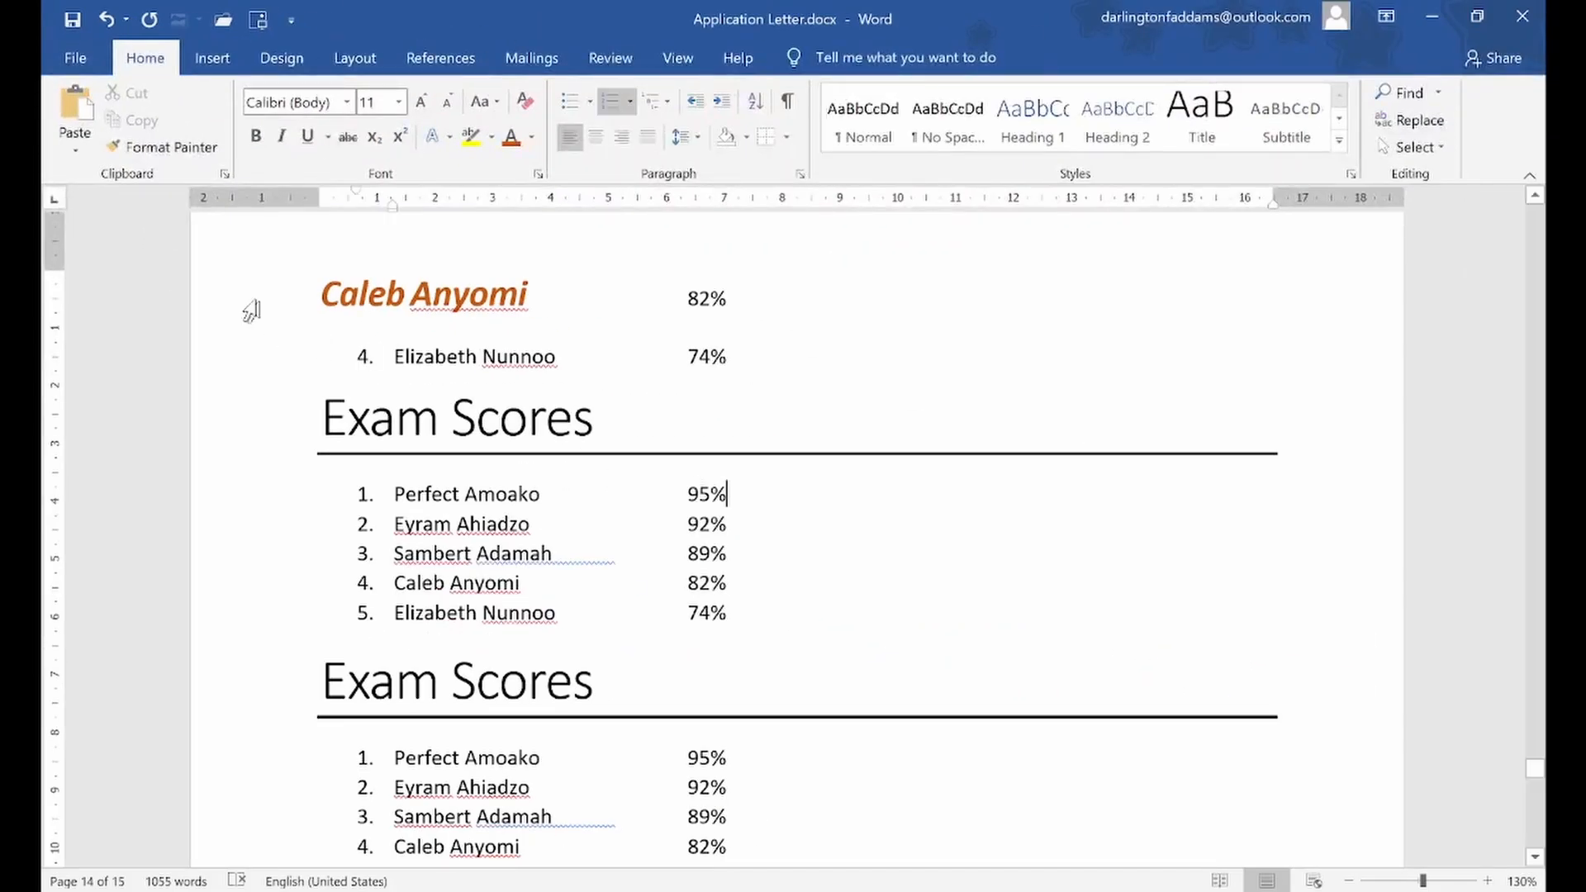
Save the changes made to Application Letter.docx under its existing name
{"action": "left_click", "coordinate": [81, 60]}
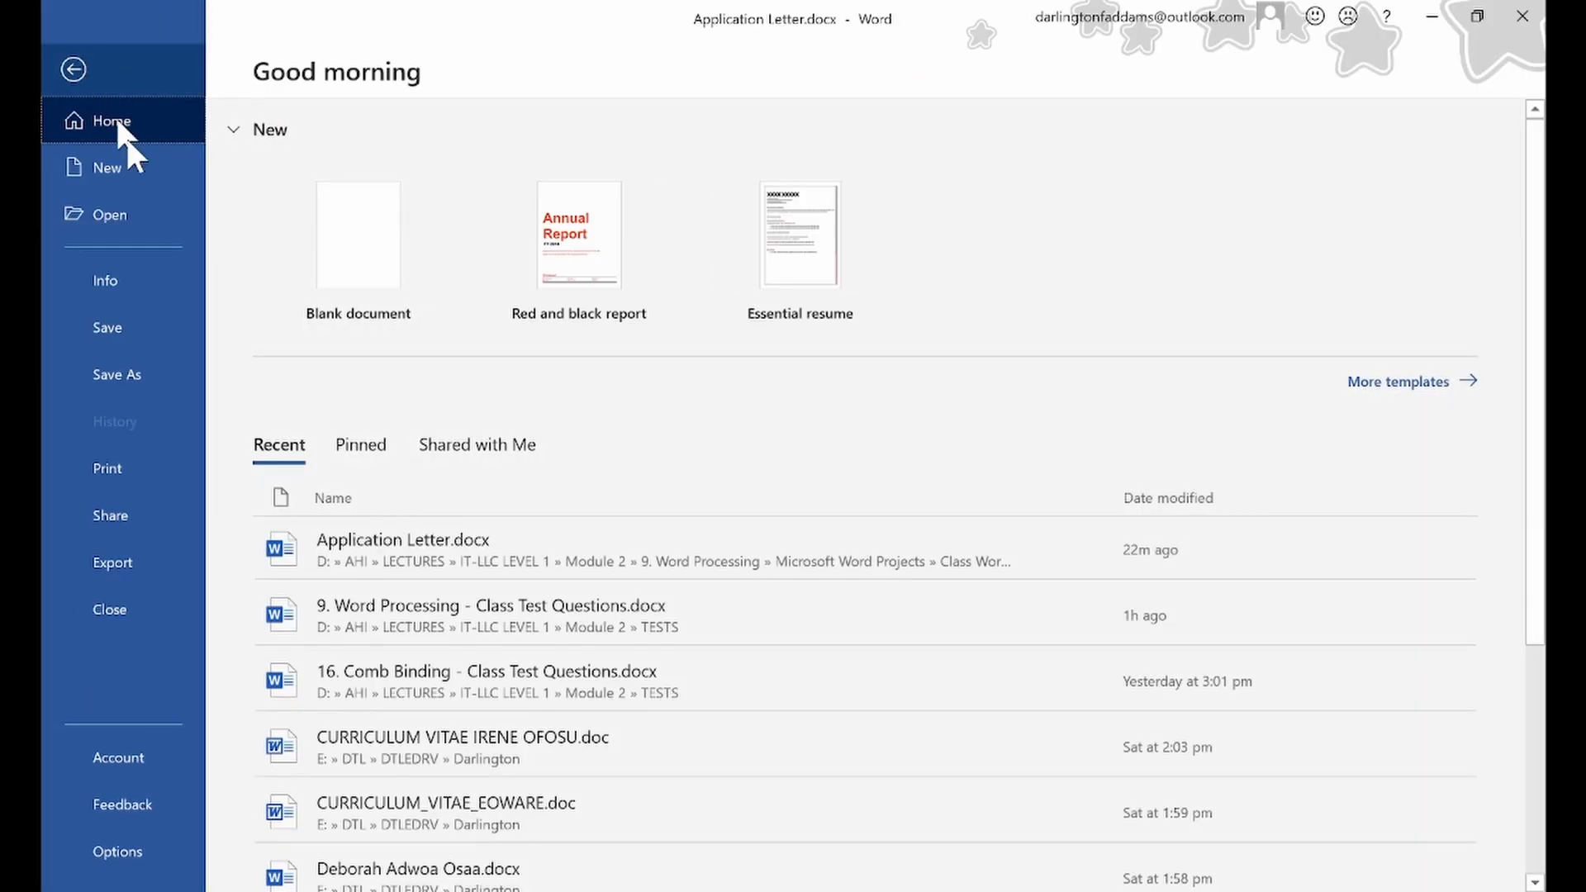
{"action": "left_click", "coordinate": [123, 329]}
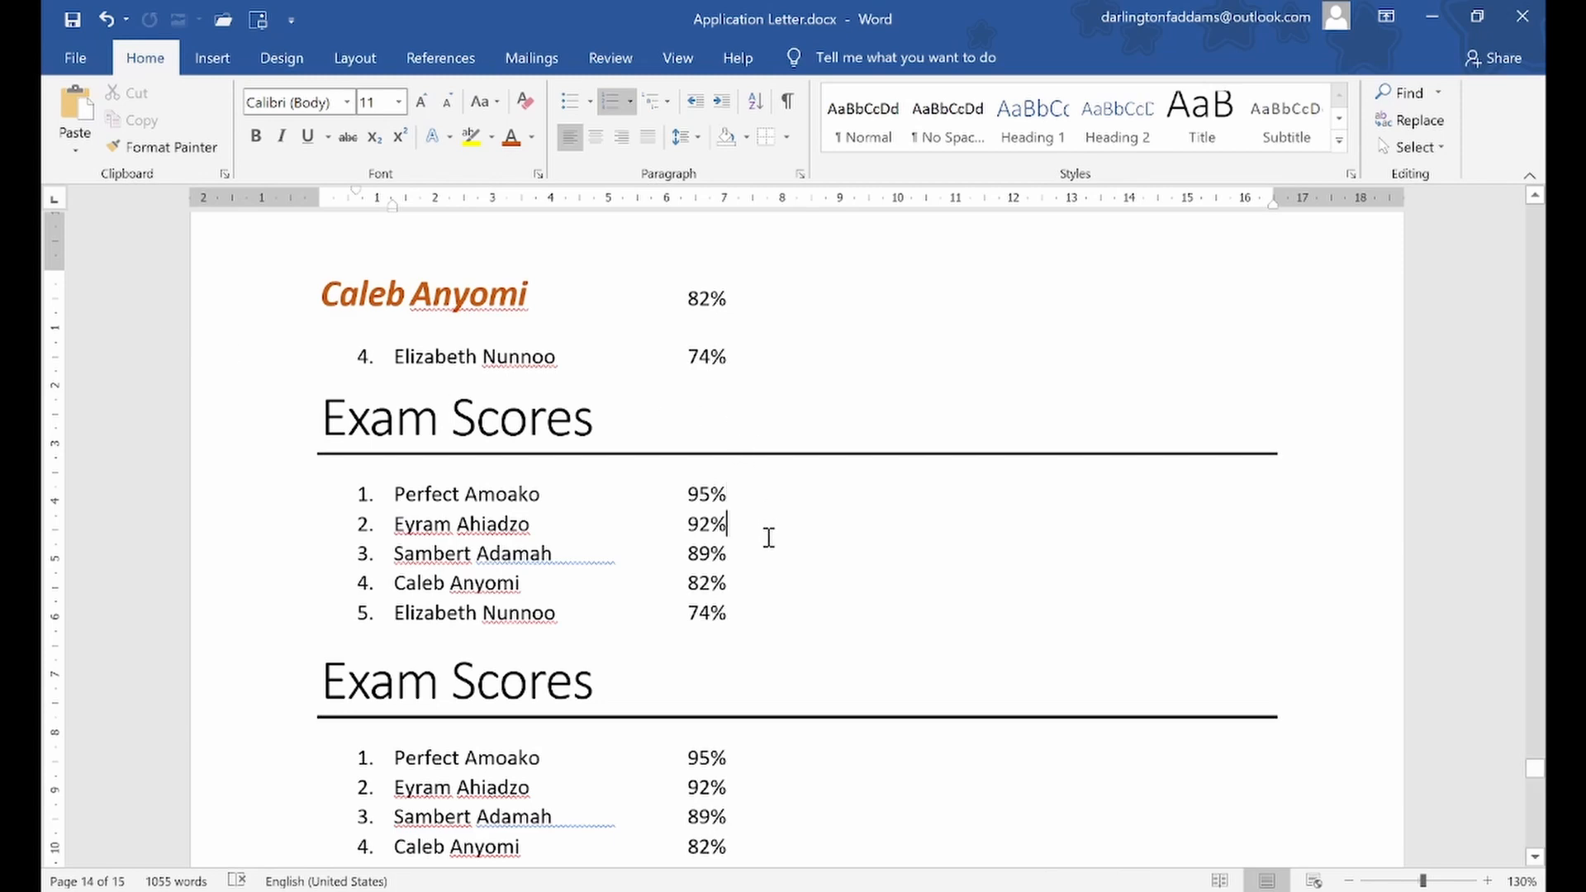
{"action": "scroll", "coordinate": [296, 549], "scroll_direction": "down", "scroll_amount": 5}
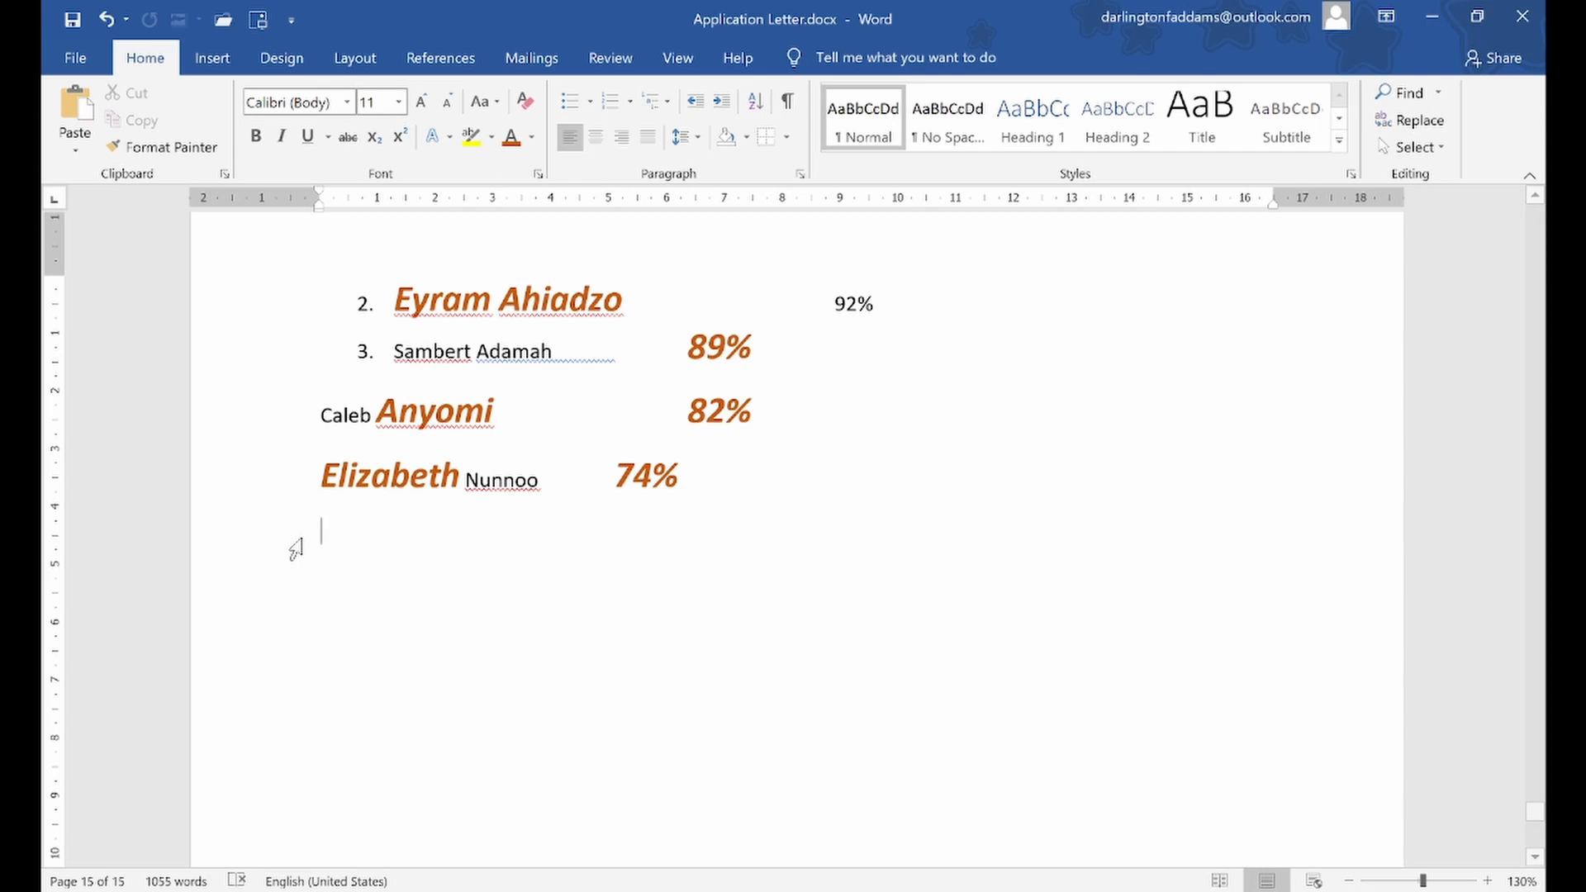
{"action": "left_click", "coordinate": [676, 538]}
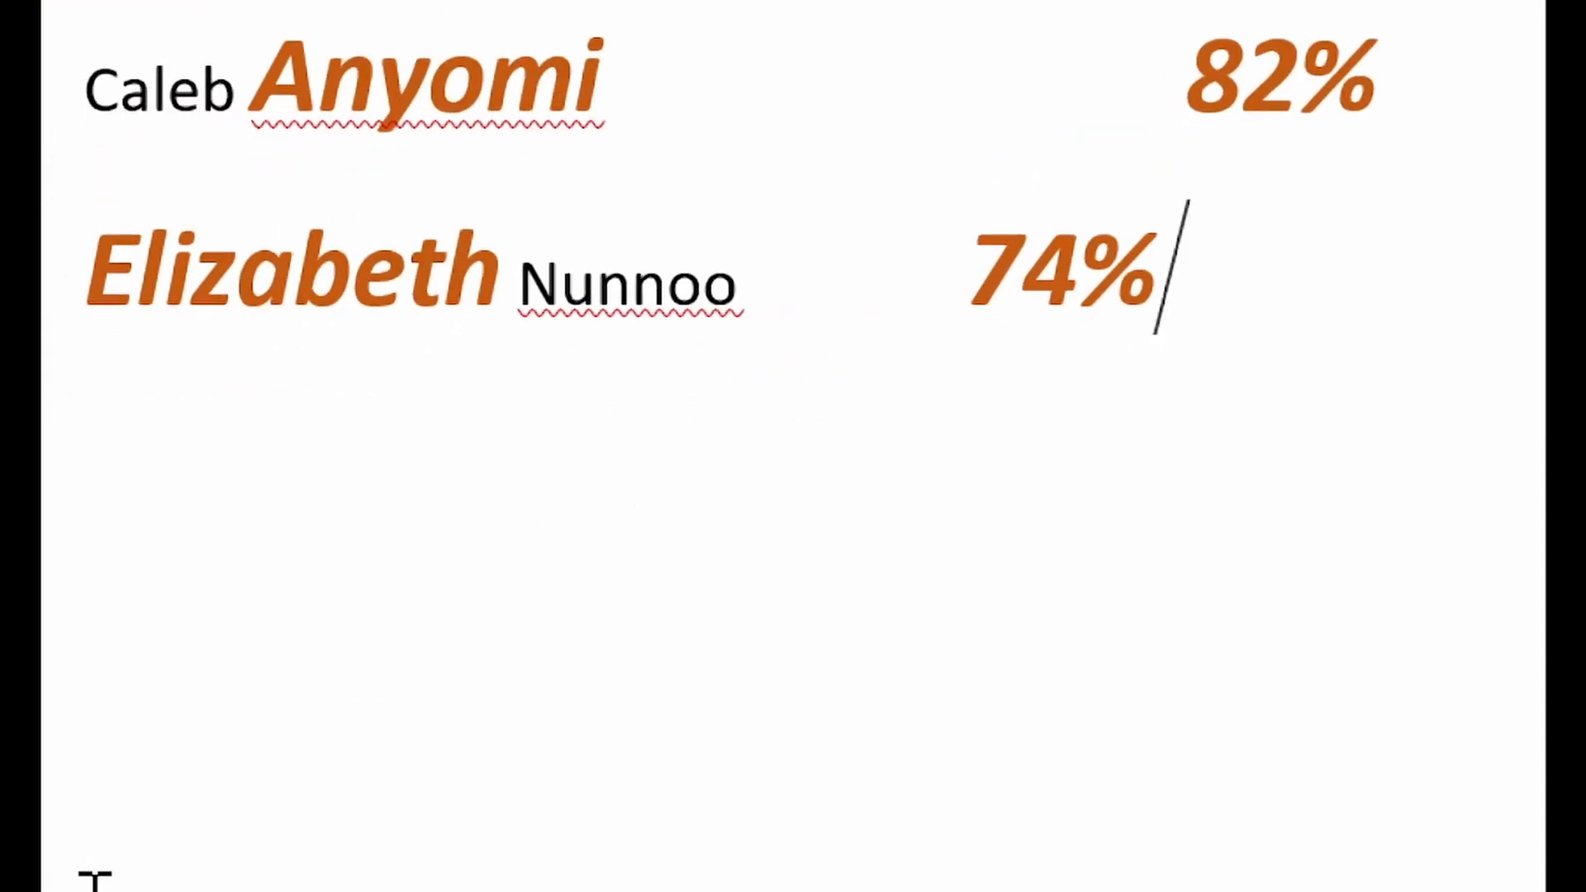
{"action": "key", "text": "Return"}
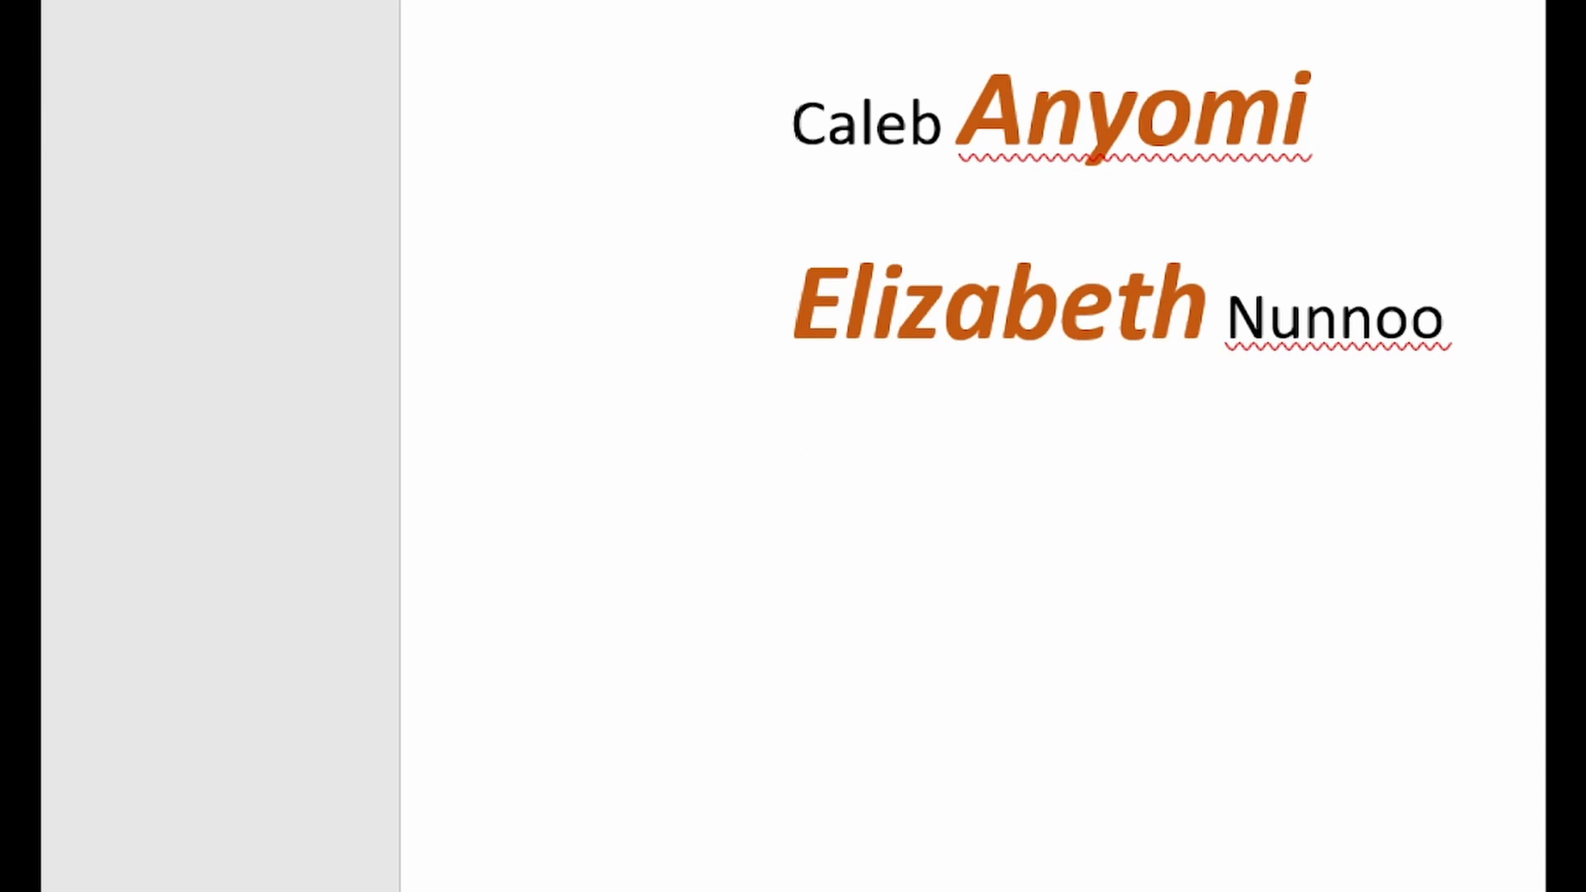
{"action": "key", "text": "BackSpace"}
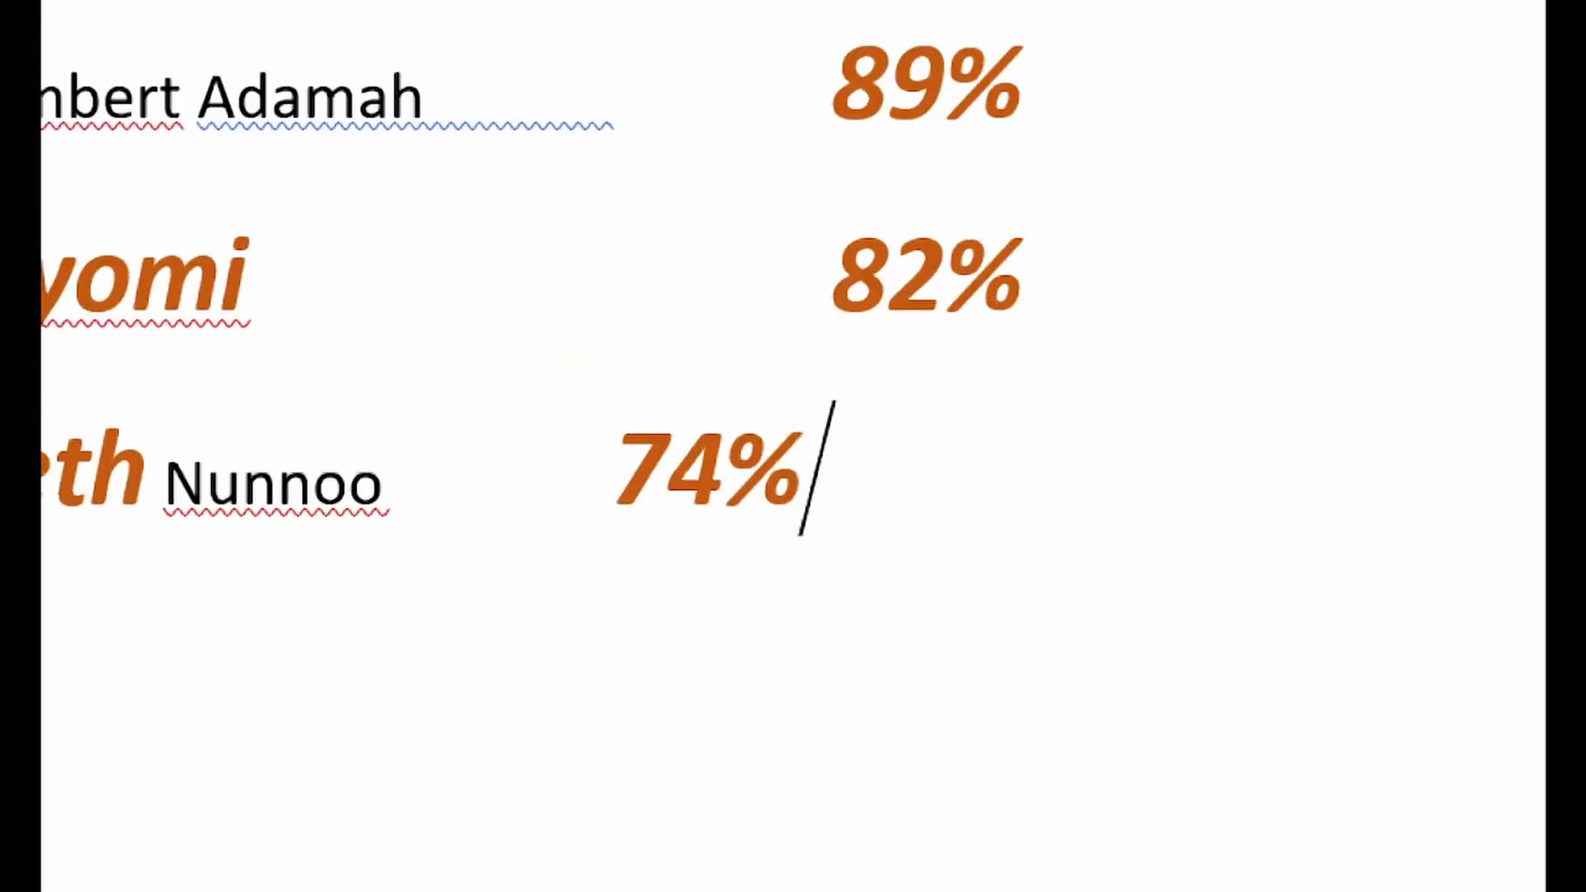
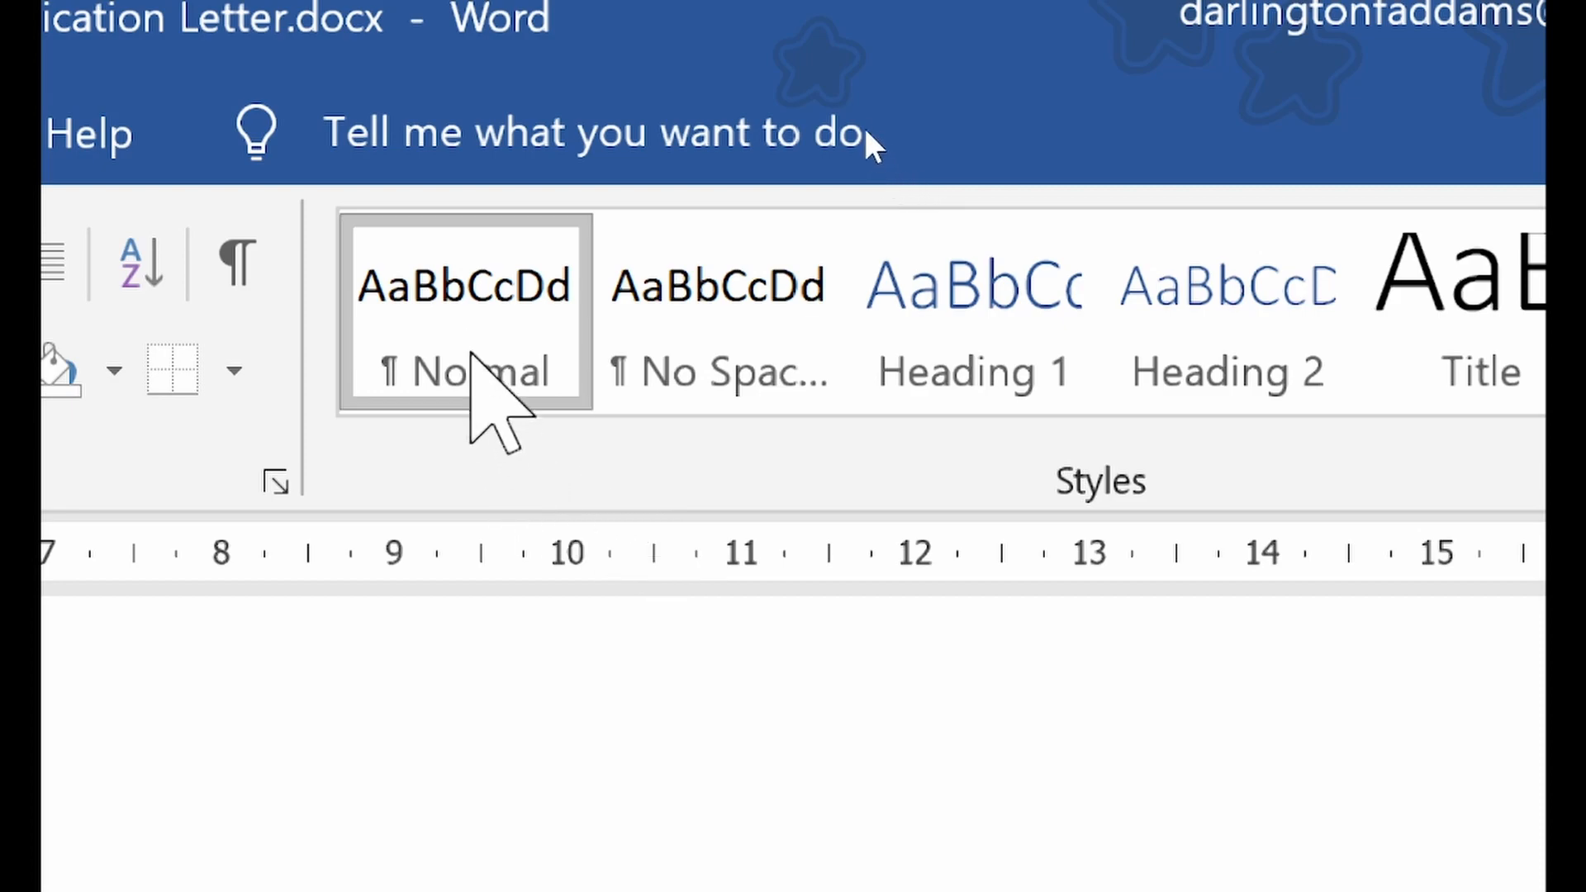
Apply the Normal style to the P.O. Box line below the Address heading and deselect it
{"action": "left_click", "coordinate": [462, 314]}
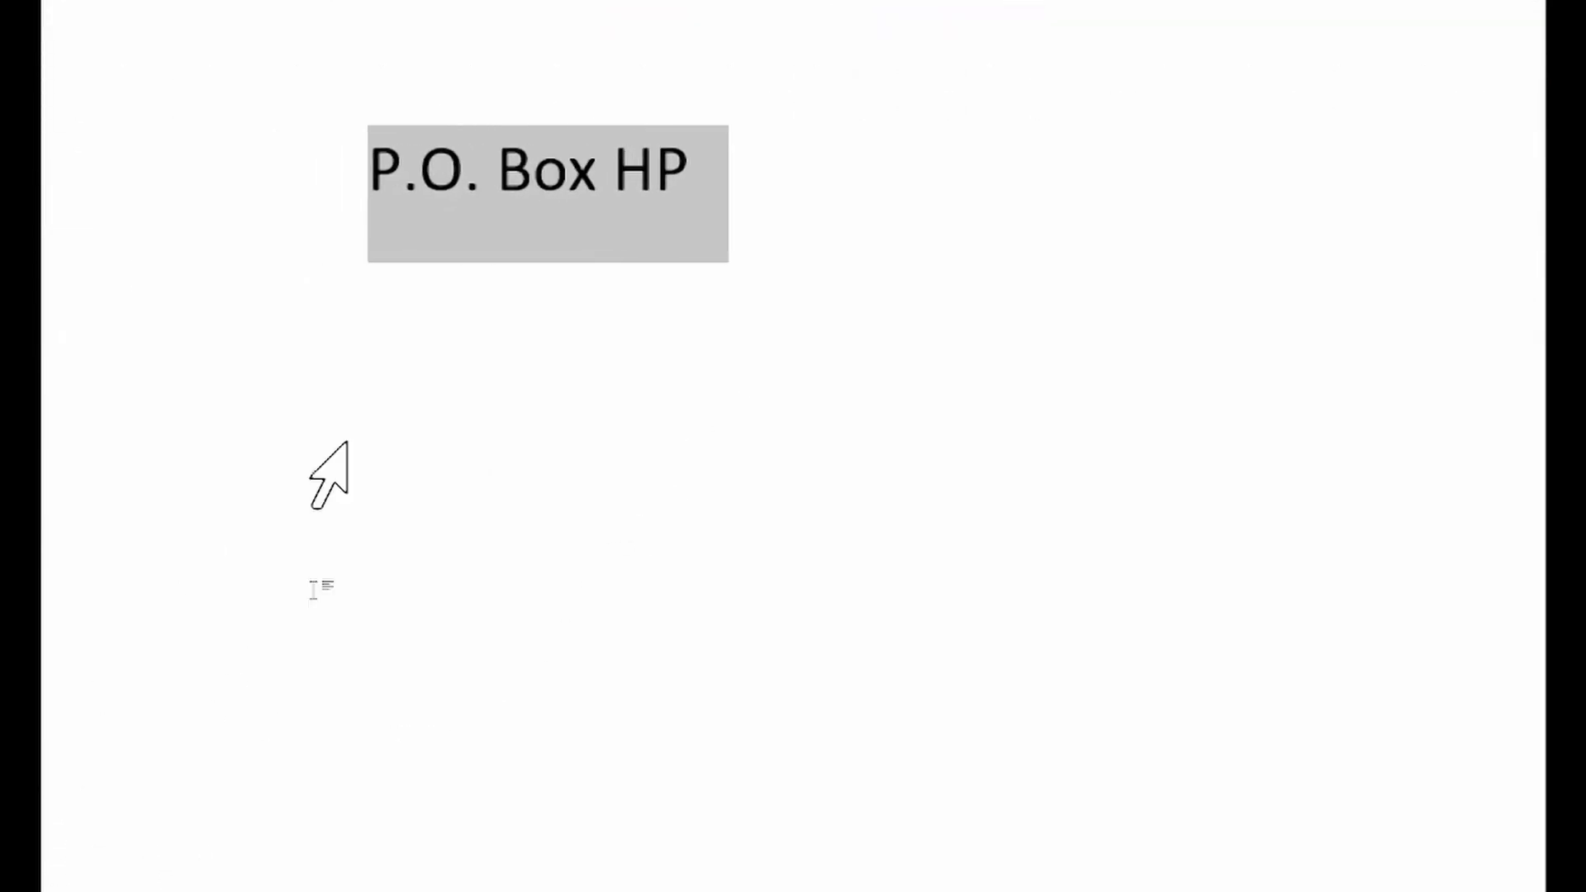
{"action": "left_click", "coordinate": [500, 177]}
{"action": "left_click", "coordinate": [368, 223]}
{"action": "left_click", "coordinate": [840, 132]}
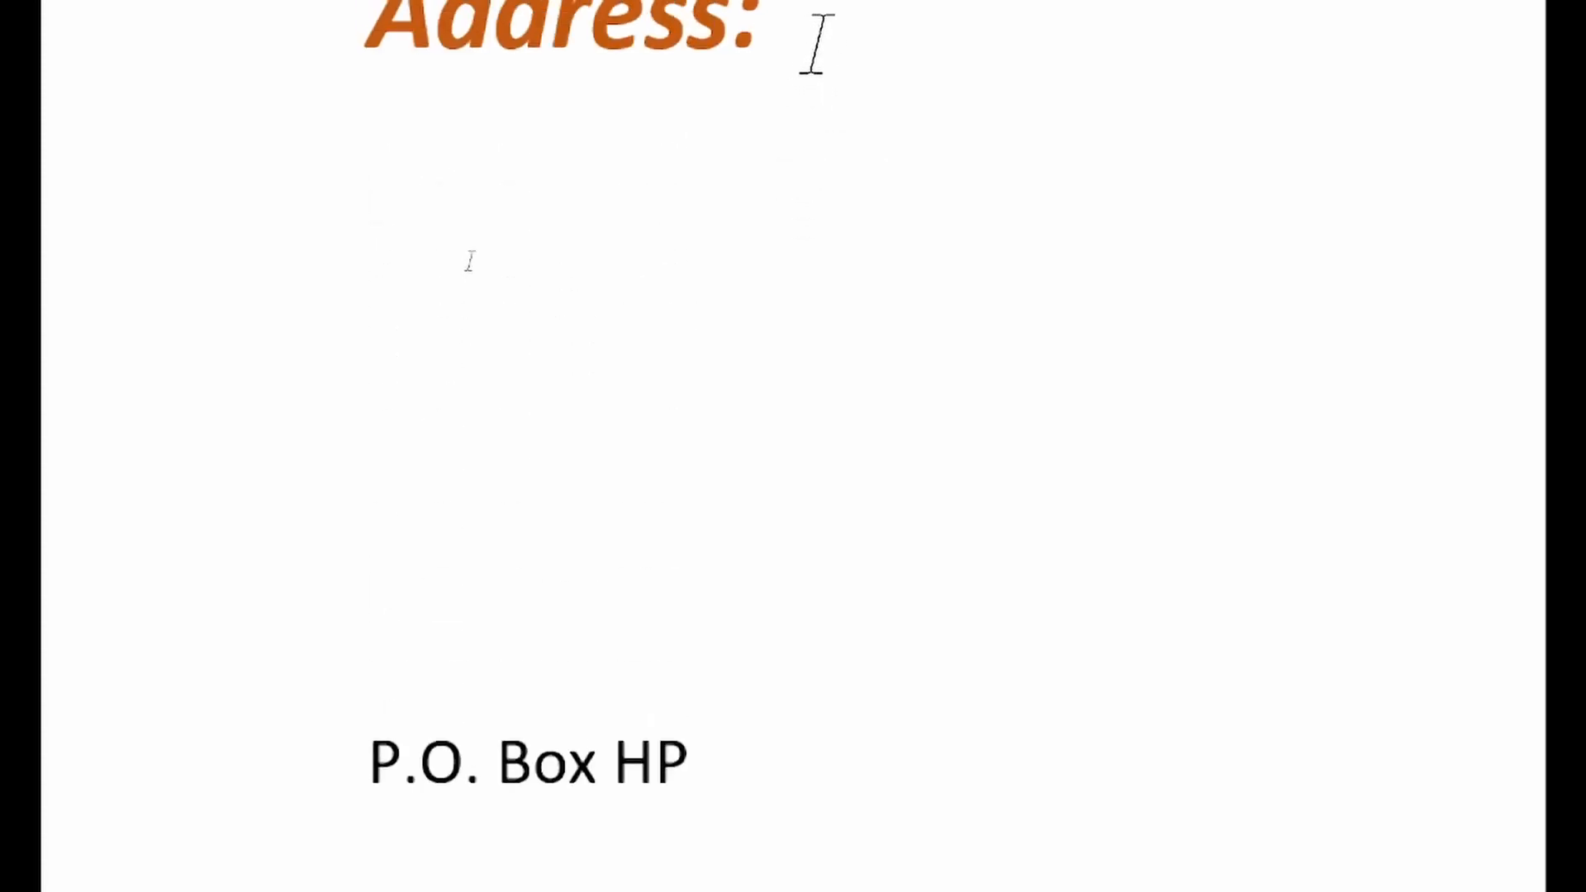
Add a new line below the final student's 74% score containing the text dskfadkjf
{"action": "scroll", "coordinate": [1244, 87], "scroll_direction": "up", "scroll_amount": 5}
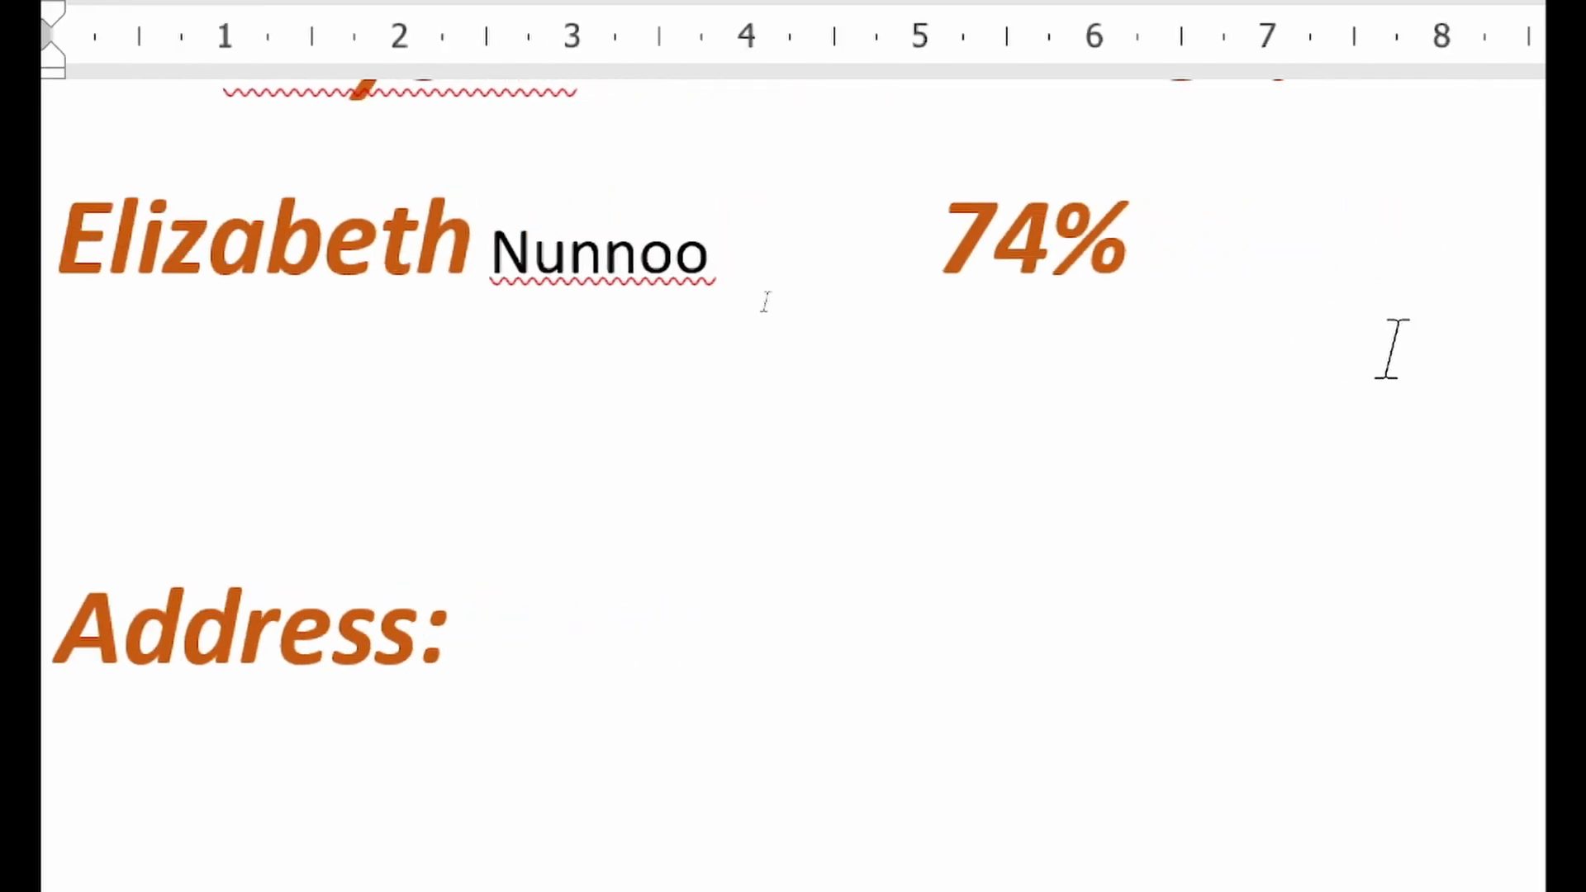
{"action": "left_click", "coordinate": [1200, 254]}
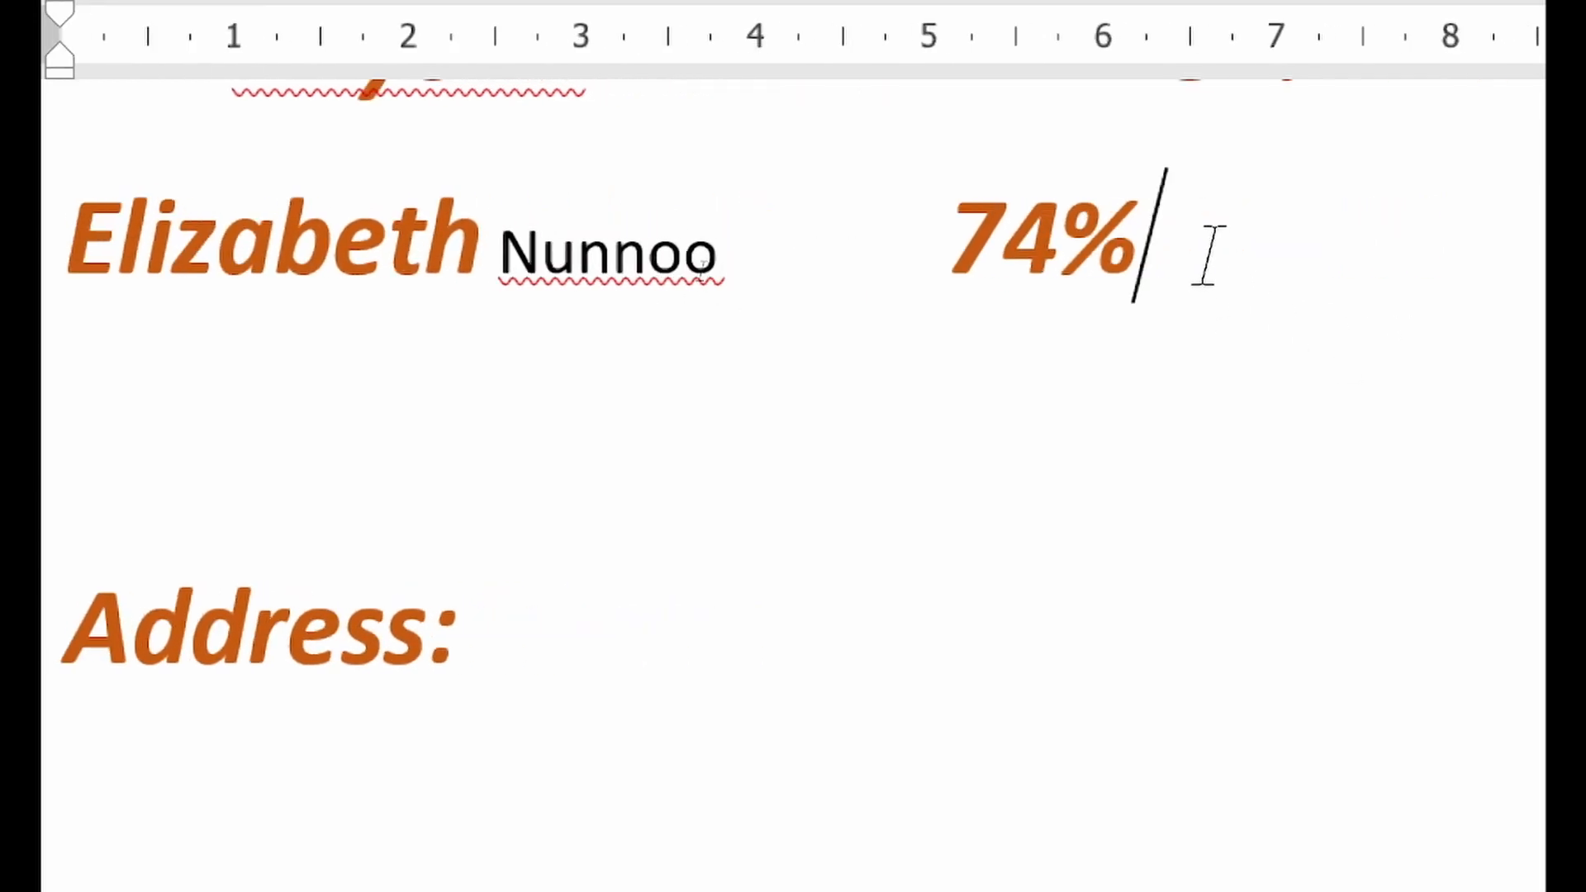
{"action": "key", "text": "Return"}
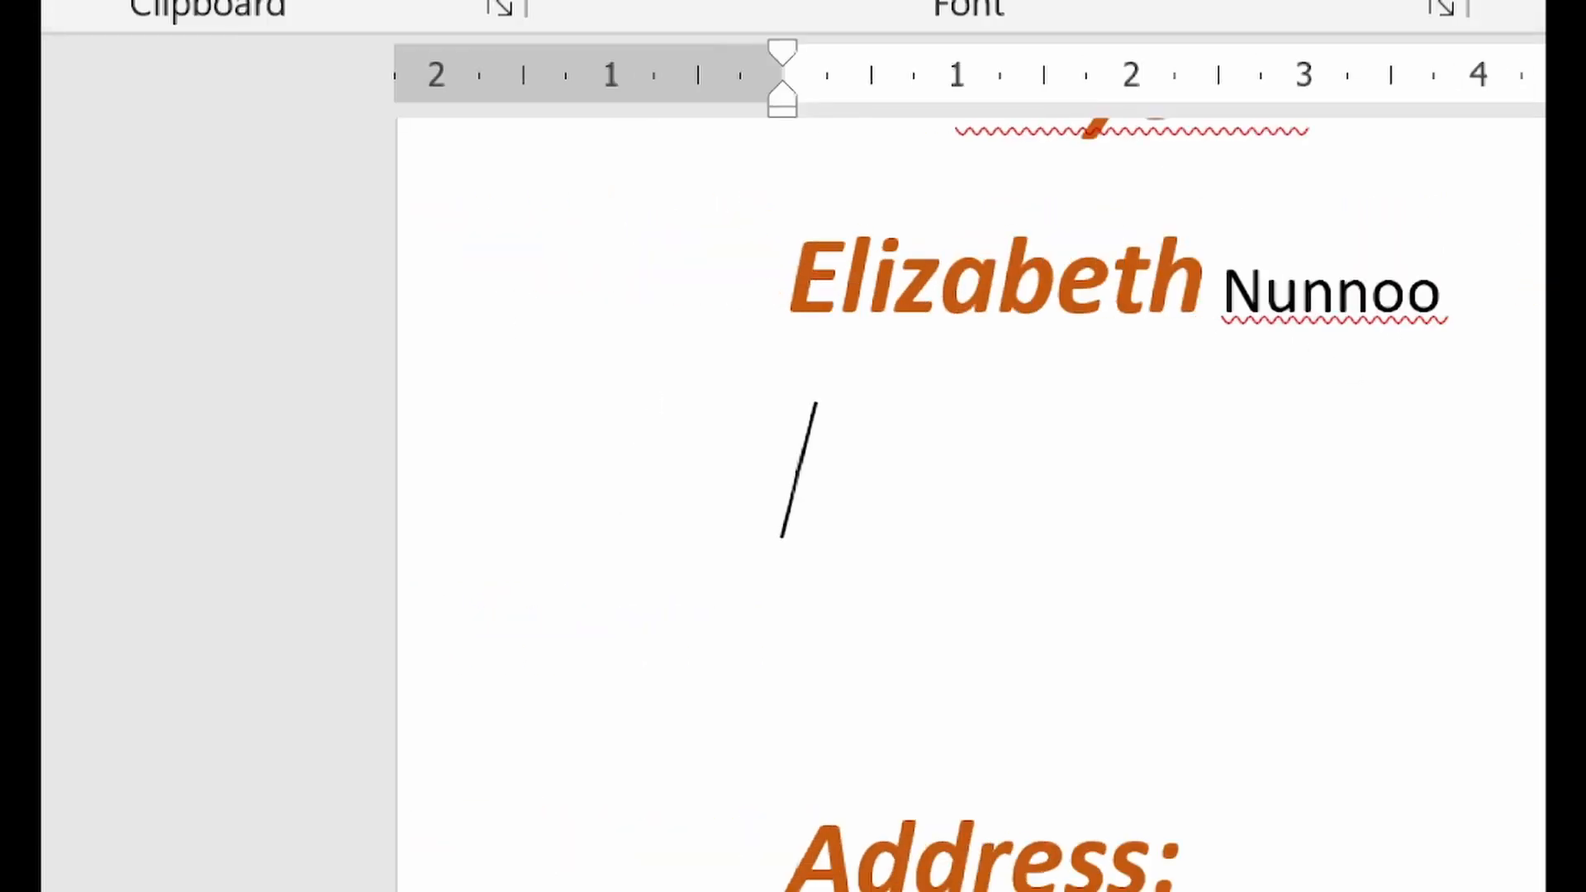
{"action": "type", "text": "dskfadkjf"}
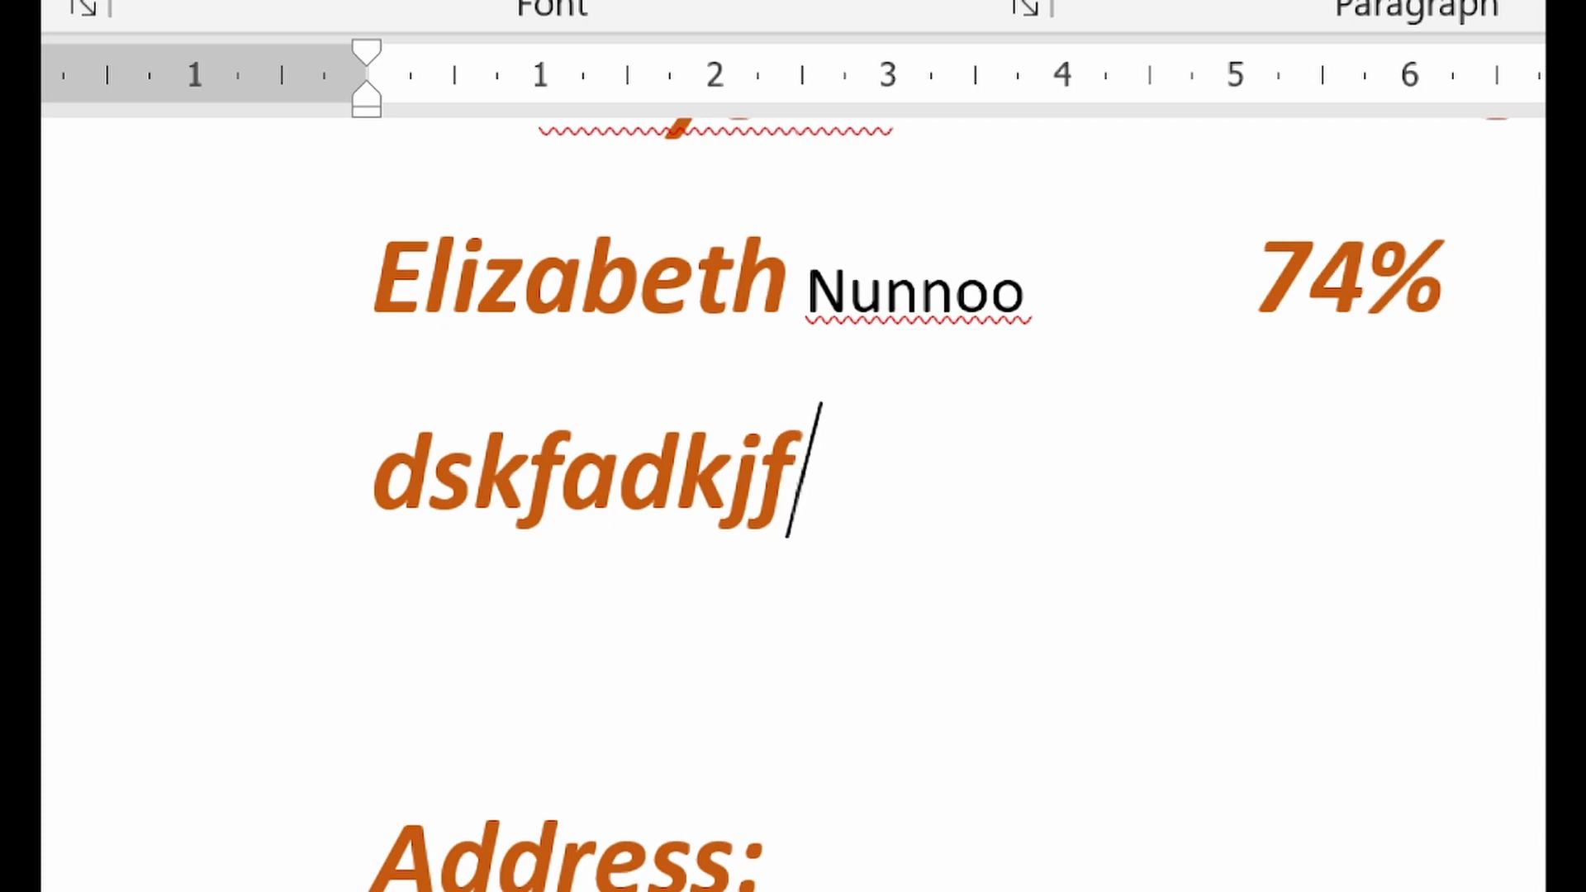
Reset the dskfadkjf line to the Normal style and deselect it
{"action": "left_click", "coordinate": [204, 569]}
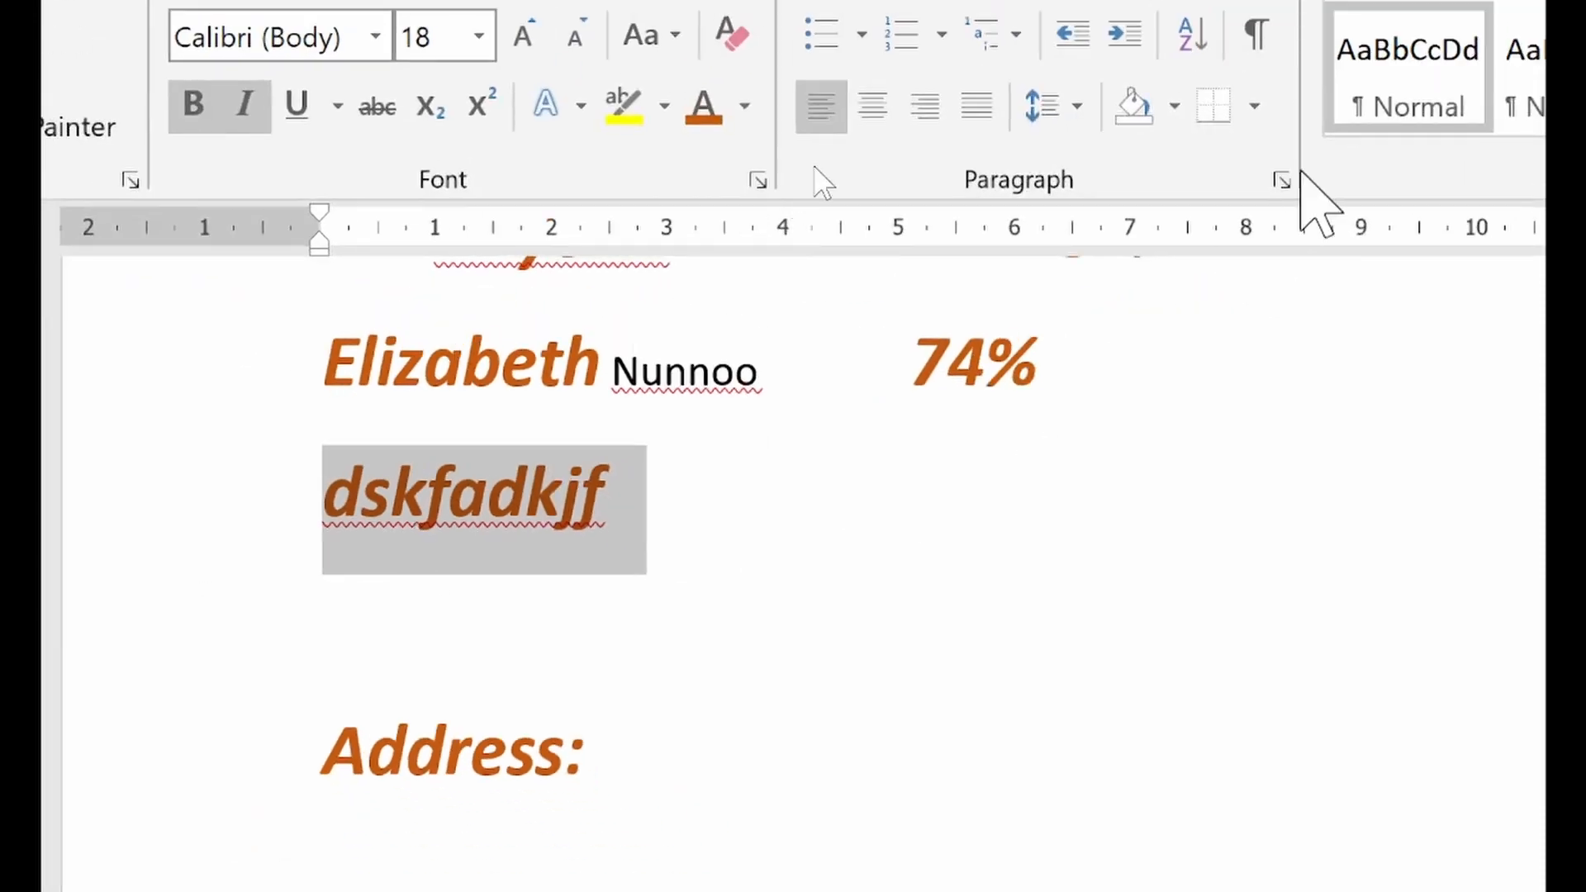
{"action": "left_click", "coordinate": [1374, 74]}
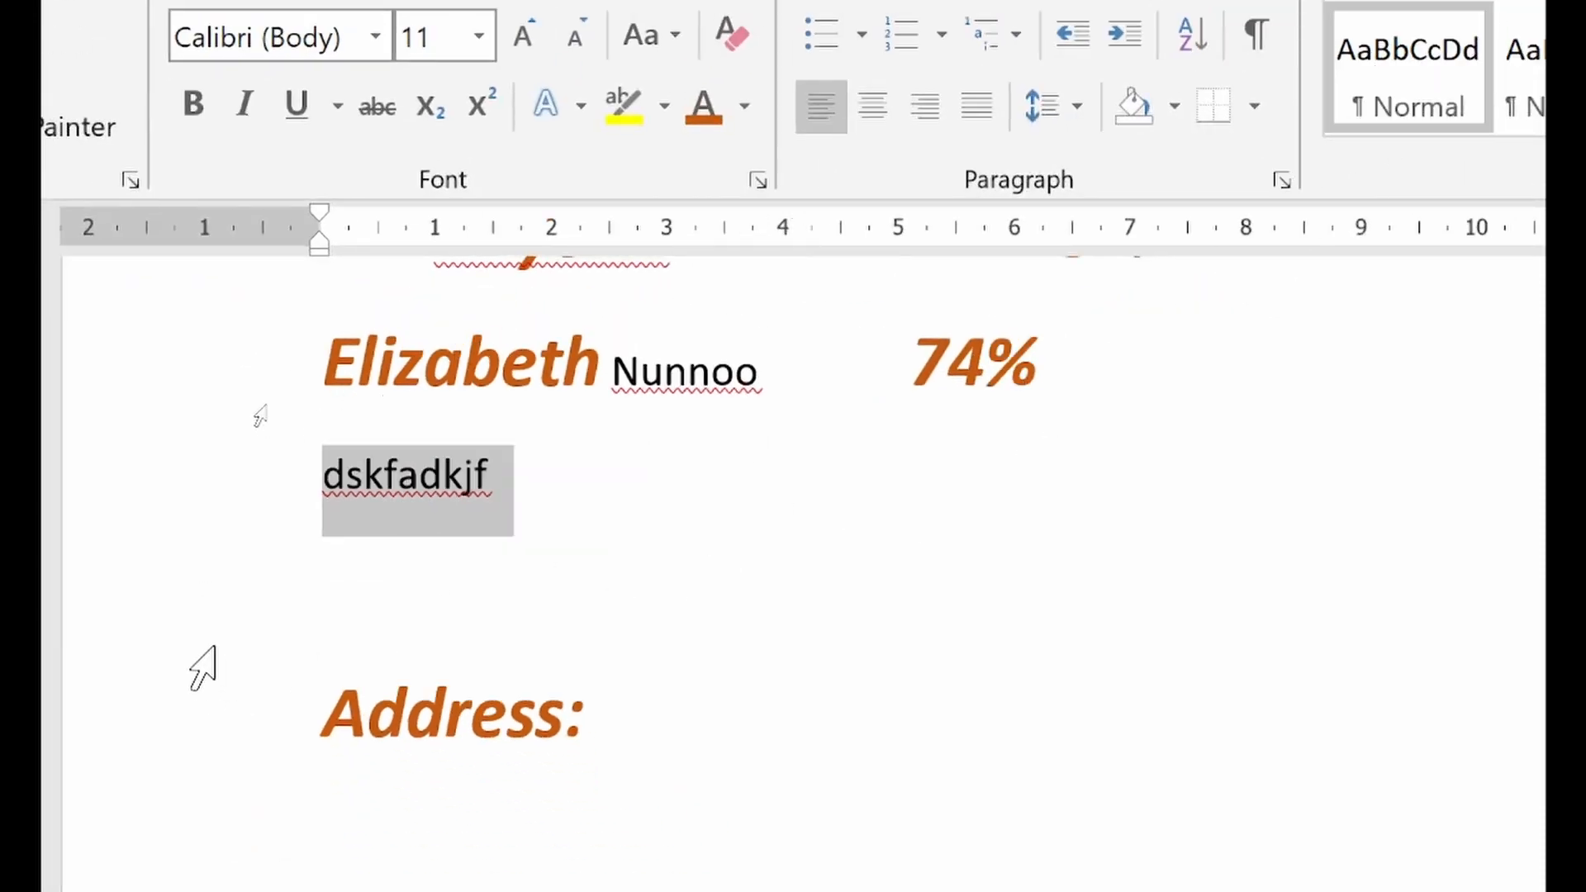
{"action": "left_click", "coordinate": [434, 469]}
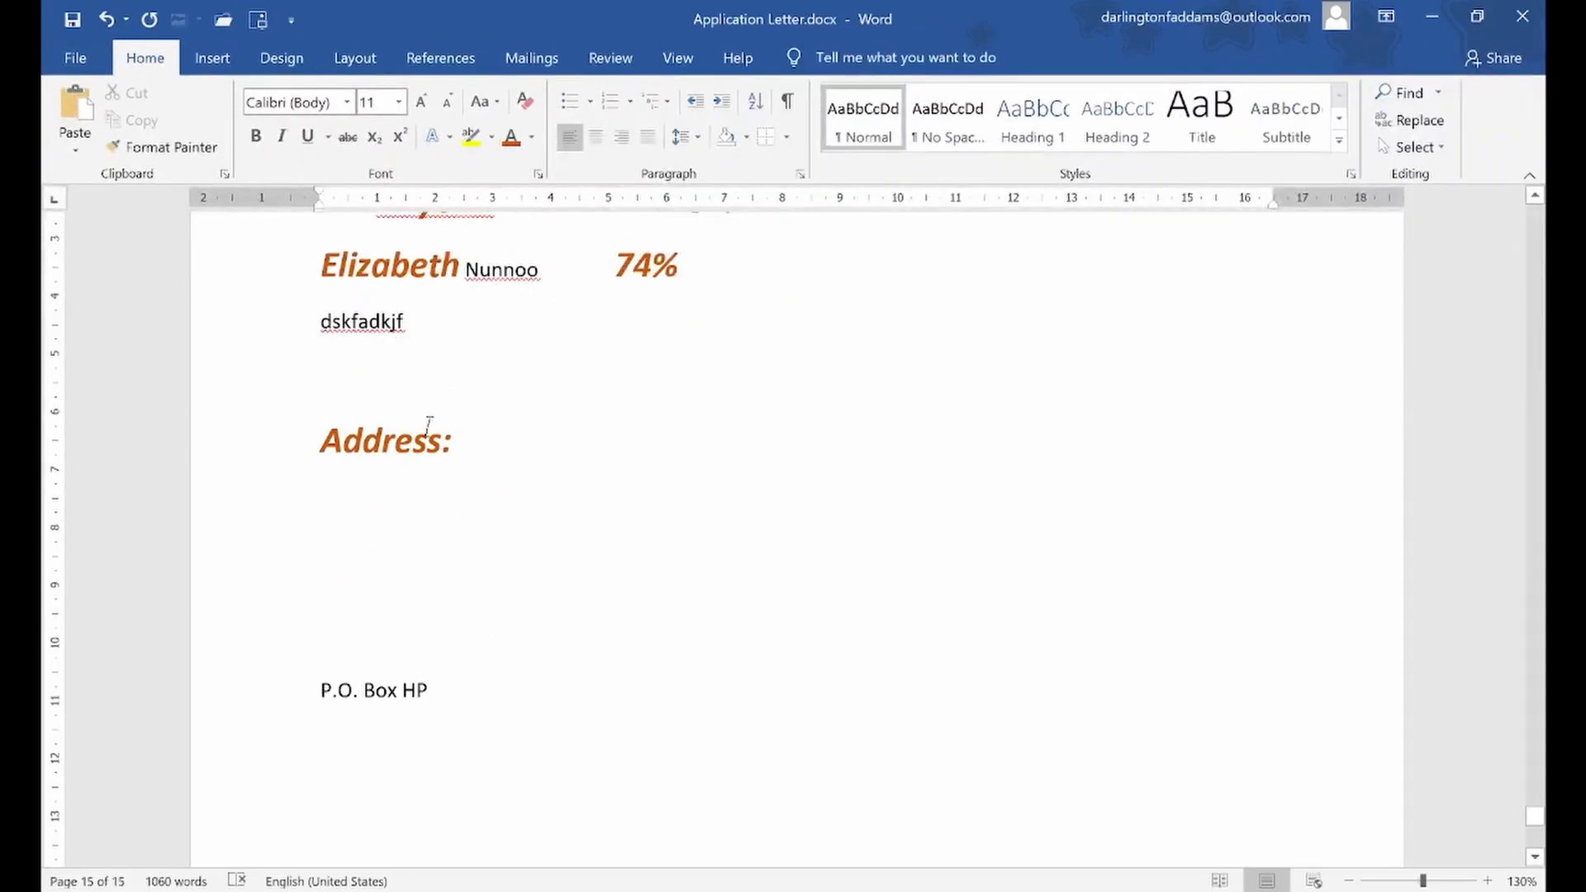
Insert a page break below the P.O. Box line to start a new blank page
{"action": "scroll", "coordinate": [428, 425], "scroll_direction": "down", "scroll_amount": 3}
{"action": "left_click", "coordinate": [383, 556]}
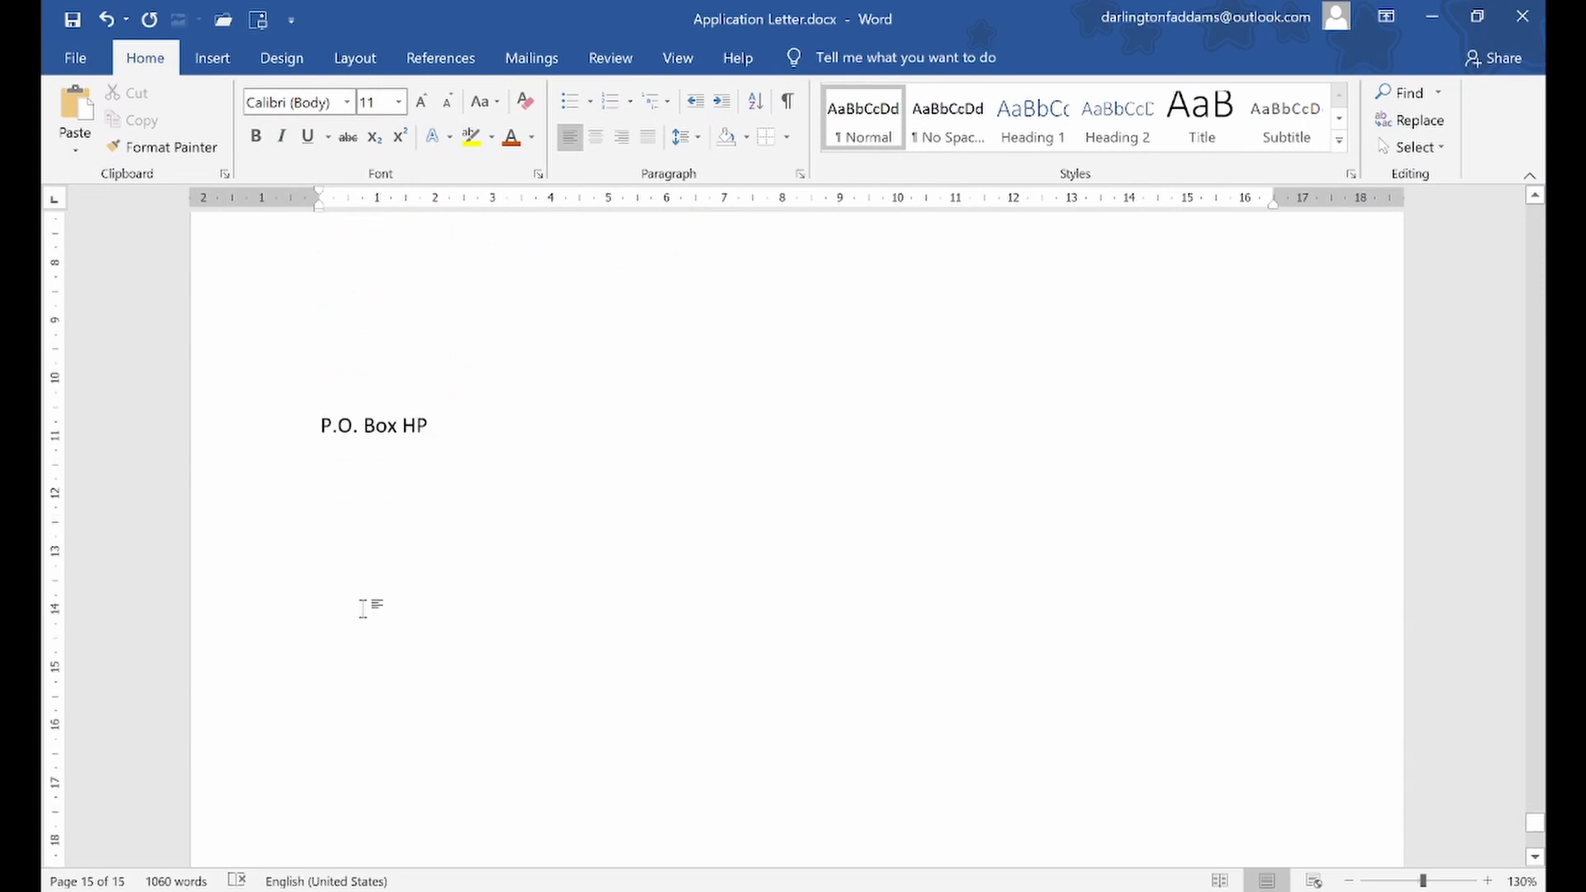
{"action": "key", "text": "ctrl+Return"}
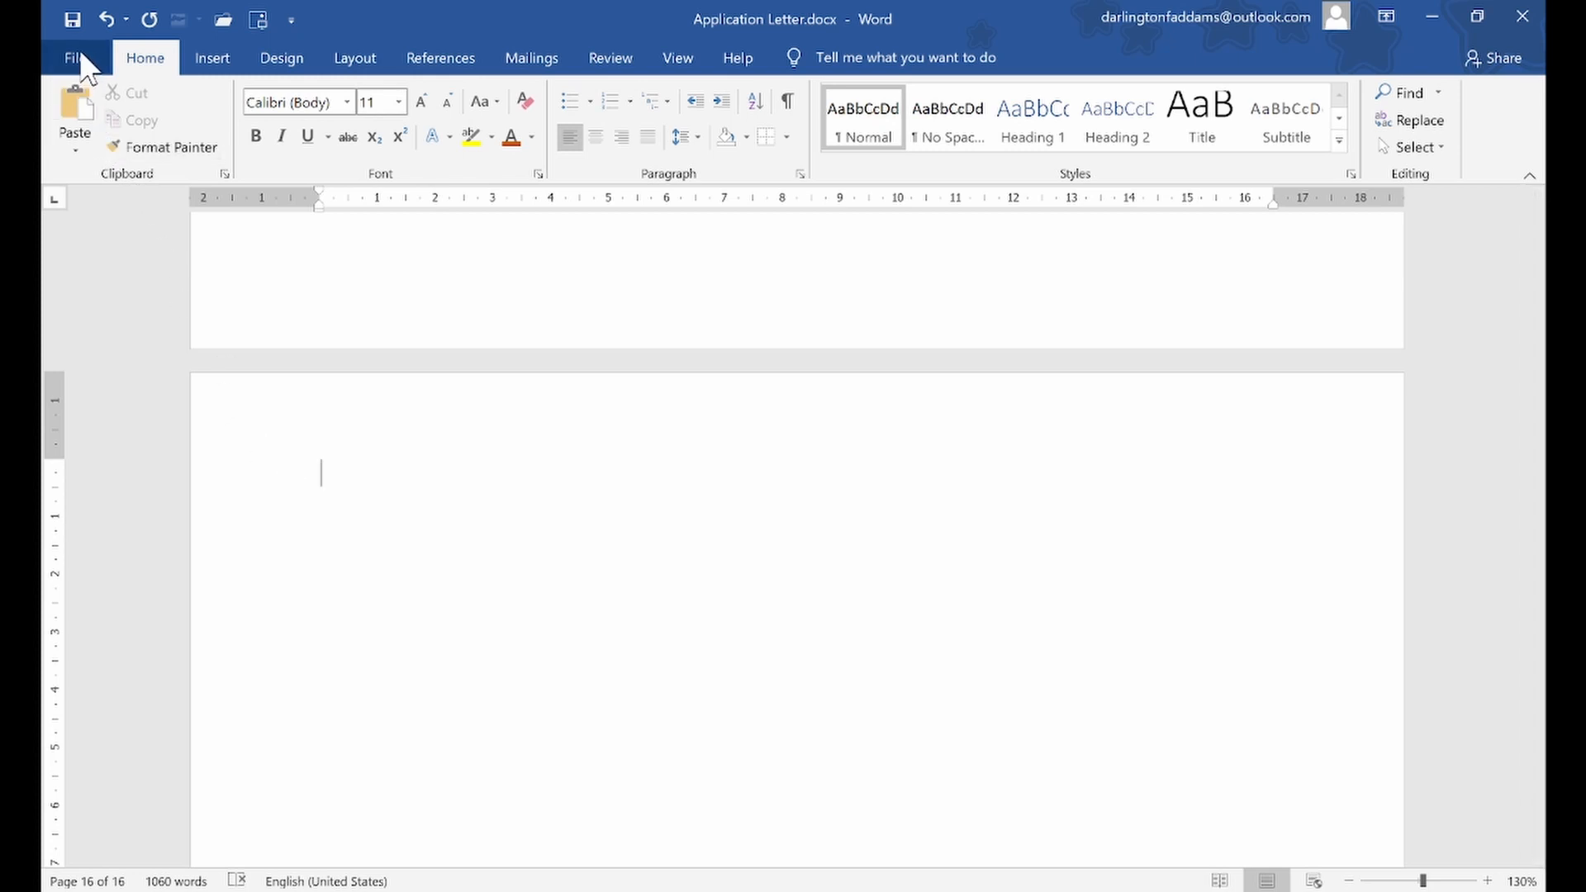
Save Application Letter.docx and create a new blank document
{"action": "left_click", "coordinate": [73, 25]}
{"action": "key", "text": "ctrl+n"}
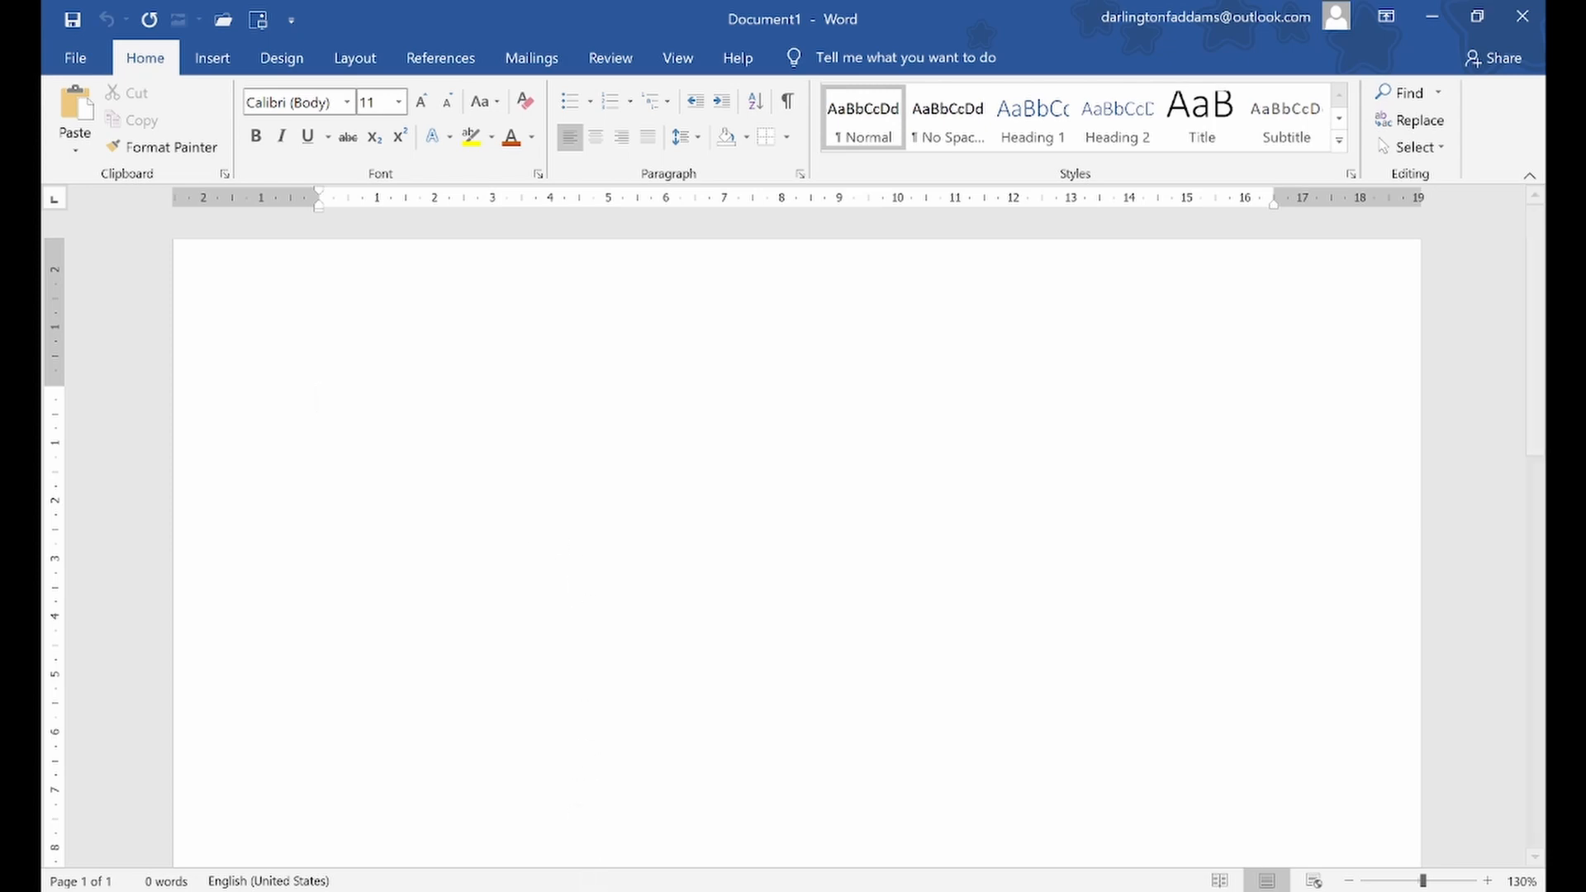
Switch to Parts of a Formal Letter.txt in Notepad and highlight FORMAL OR BUSINESS LETTER, followed by Sender's Address
{"action": "left_click", "coordinate": [583, 890]}
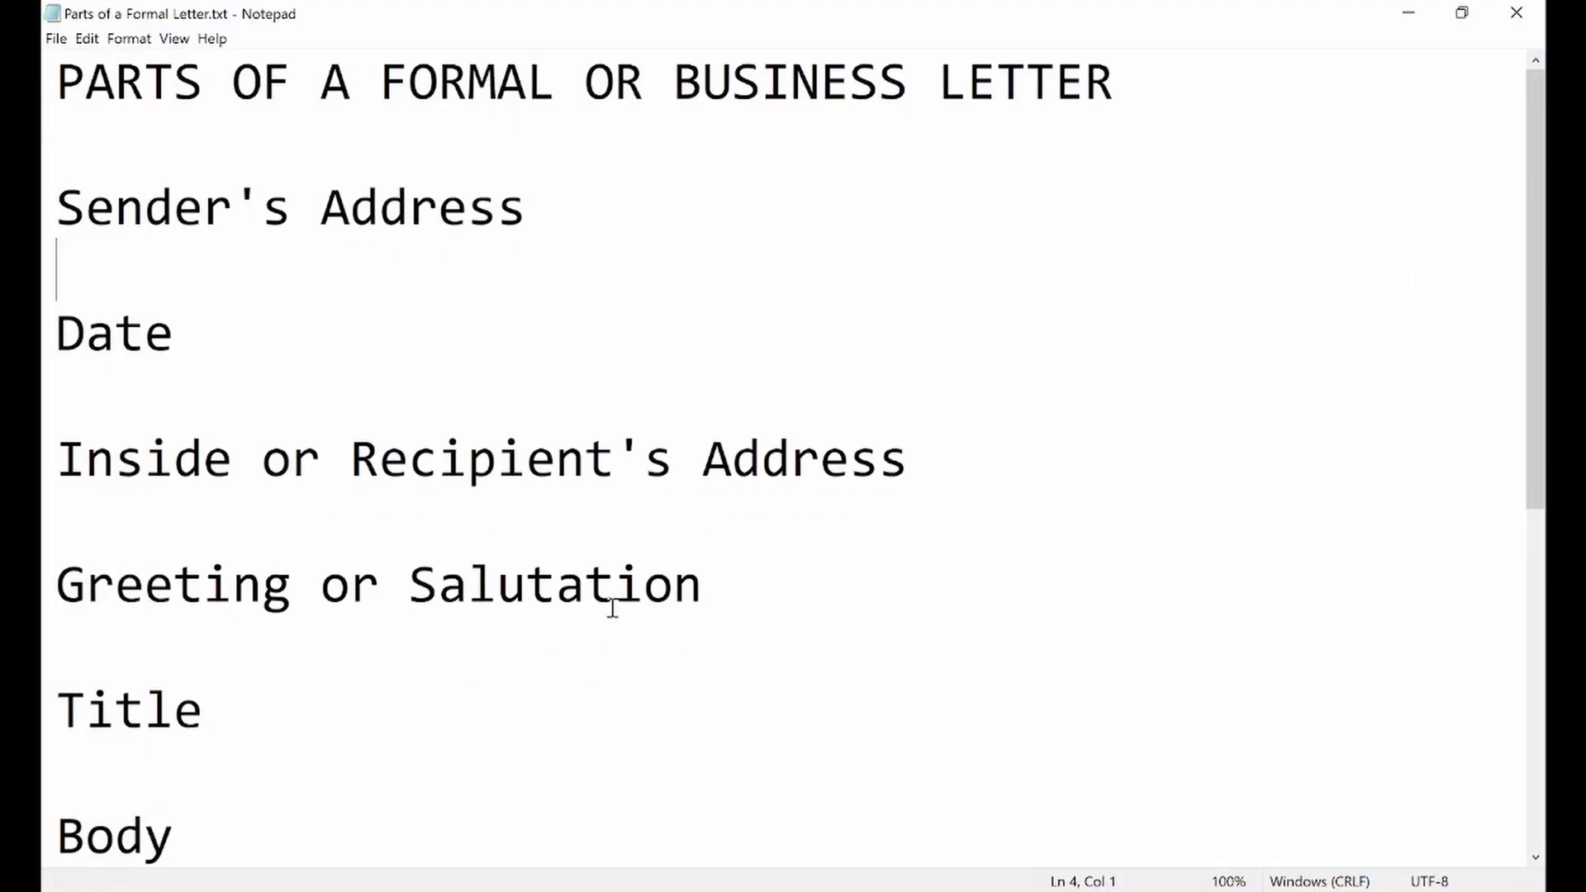
{"action": "left_click", "coordinate": [532, 647]}
{"action": "left_click", "coordinate": [385, 97]}
{"action": "left_click_drag", "start_coordinate": [387, 96], "coordinate": [1130, 97]}
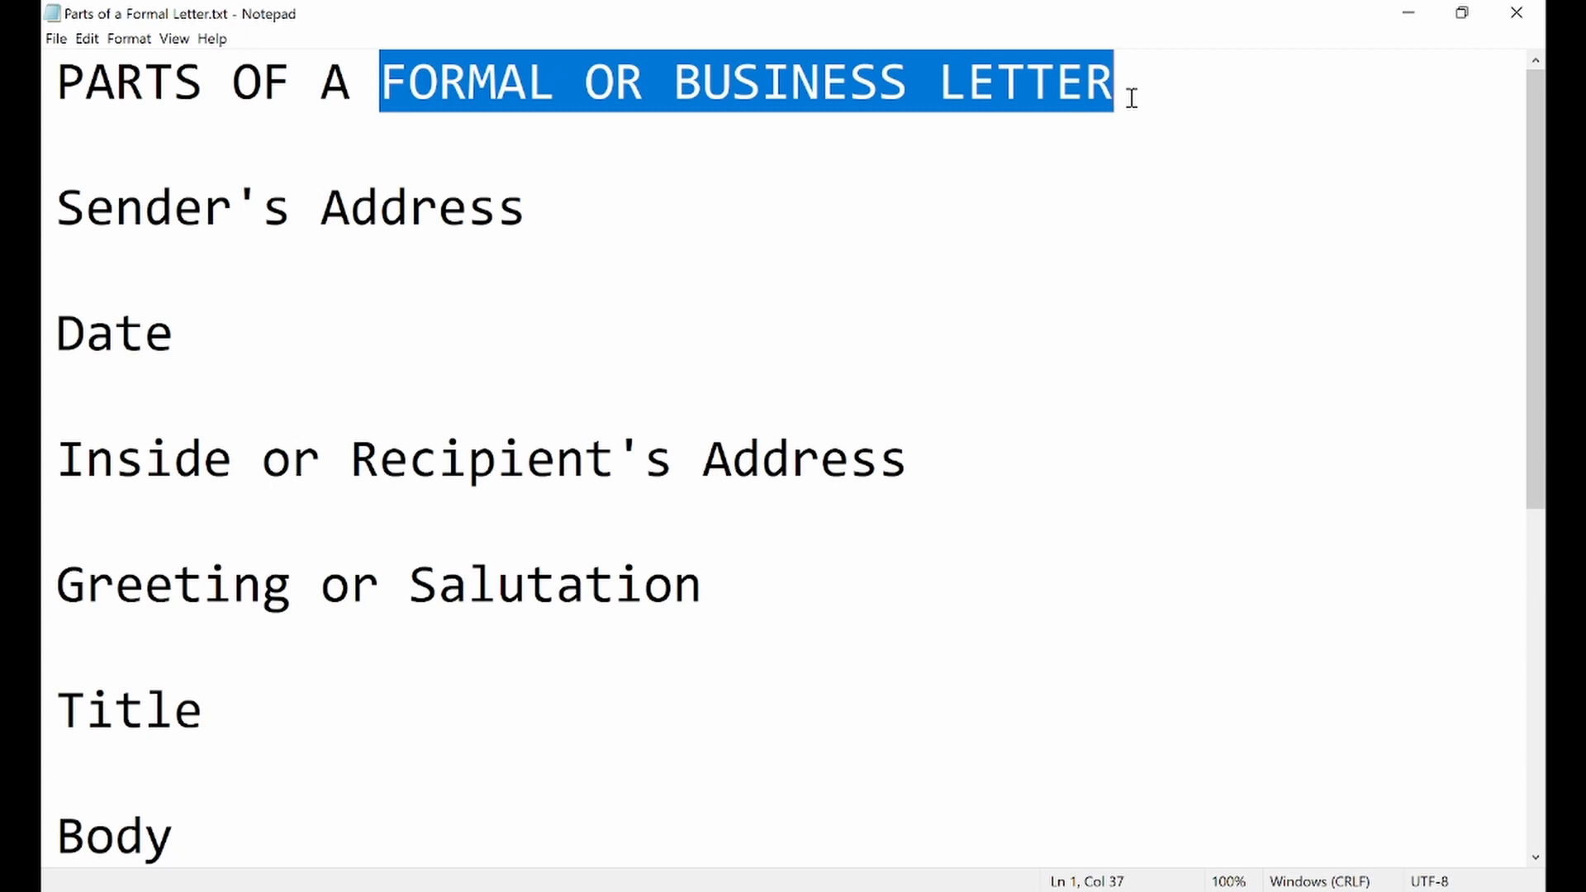
{"action": "left_click", "coordinate": [1132, 97]}
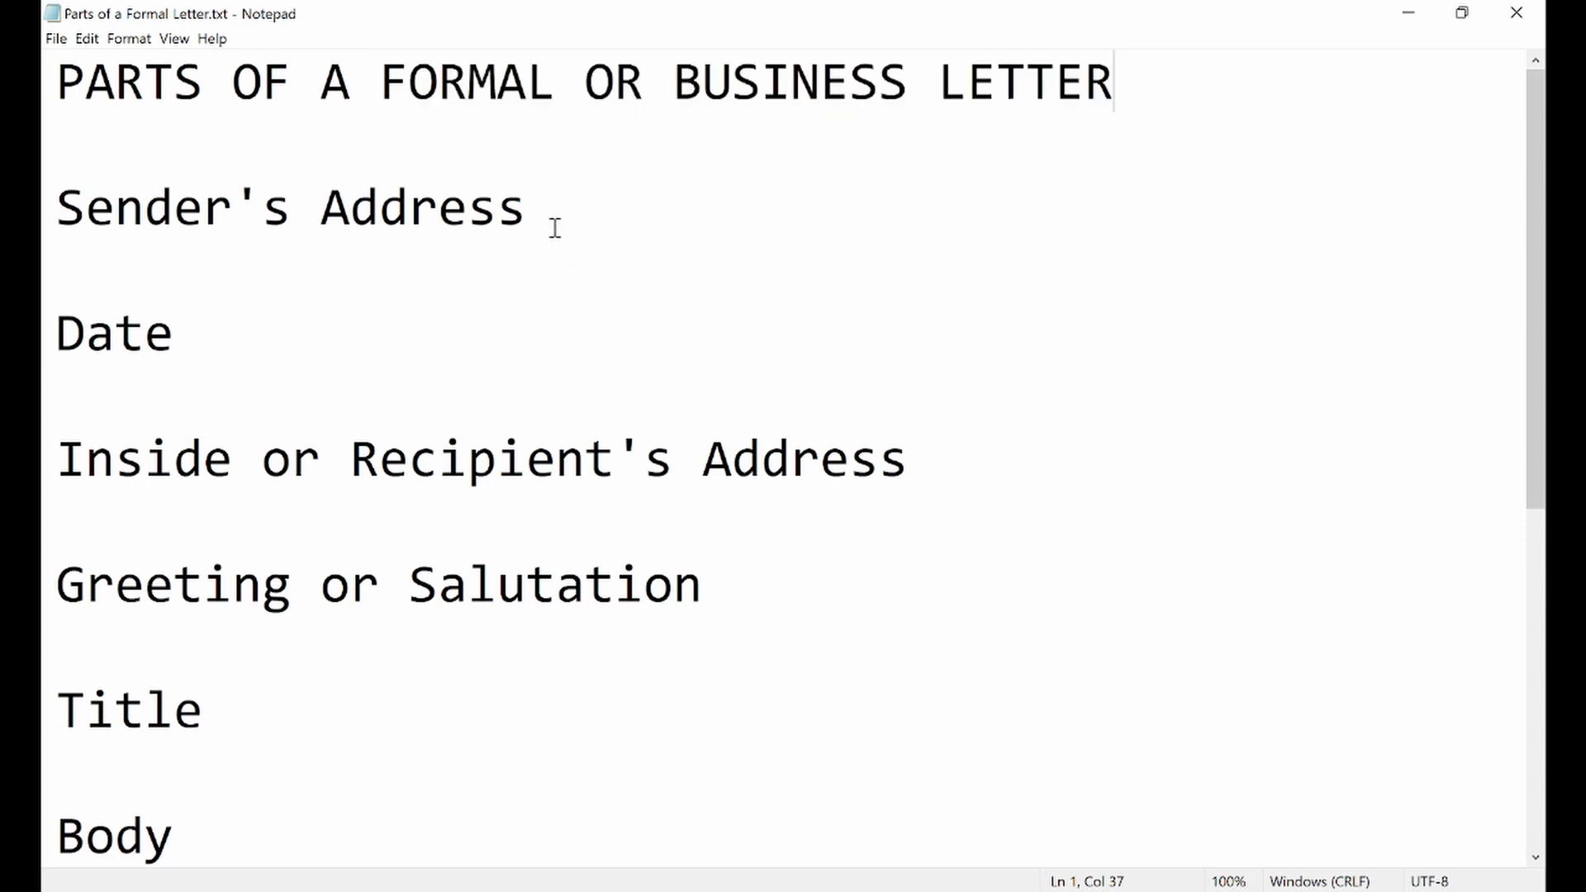
{"action": "left_click_drag", "start_coordinate": [555, 226], "coordinate": [61, 223]}
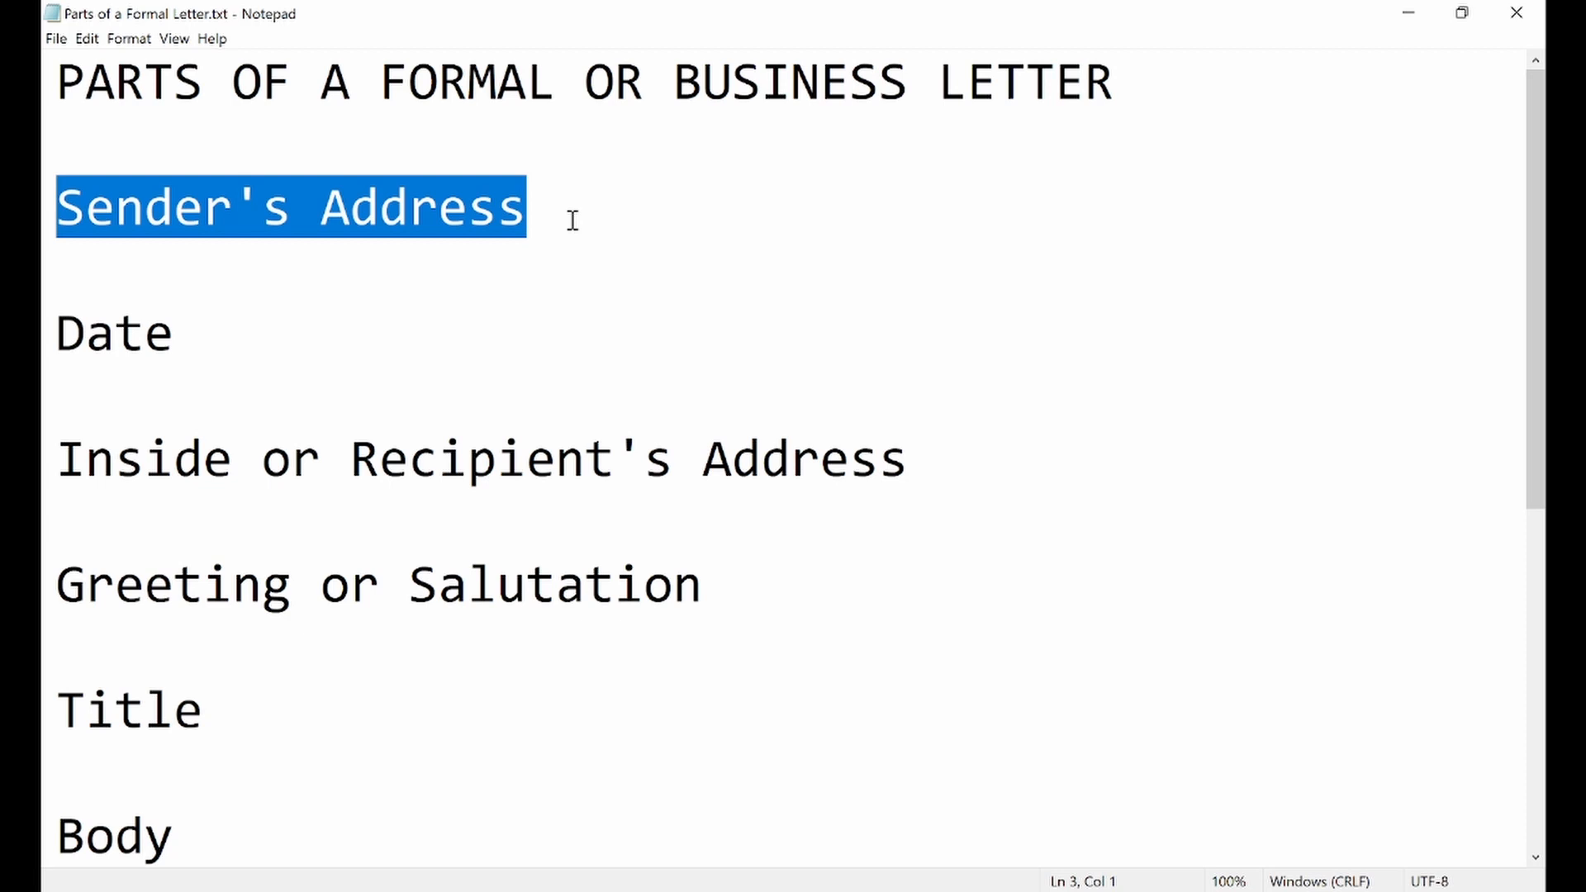
Switch to the Chrome browser and open images.google.com
{"action": "left_click", "coordinate": [659, 891]}
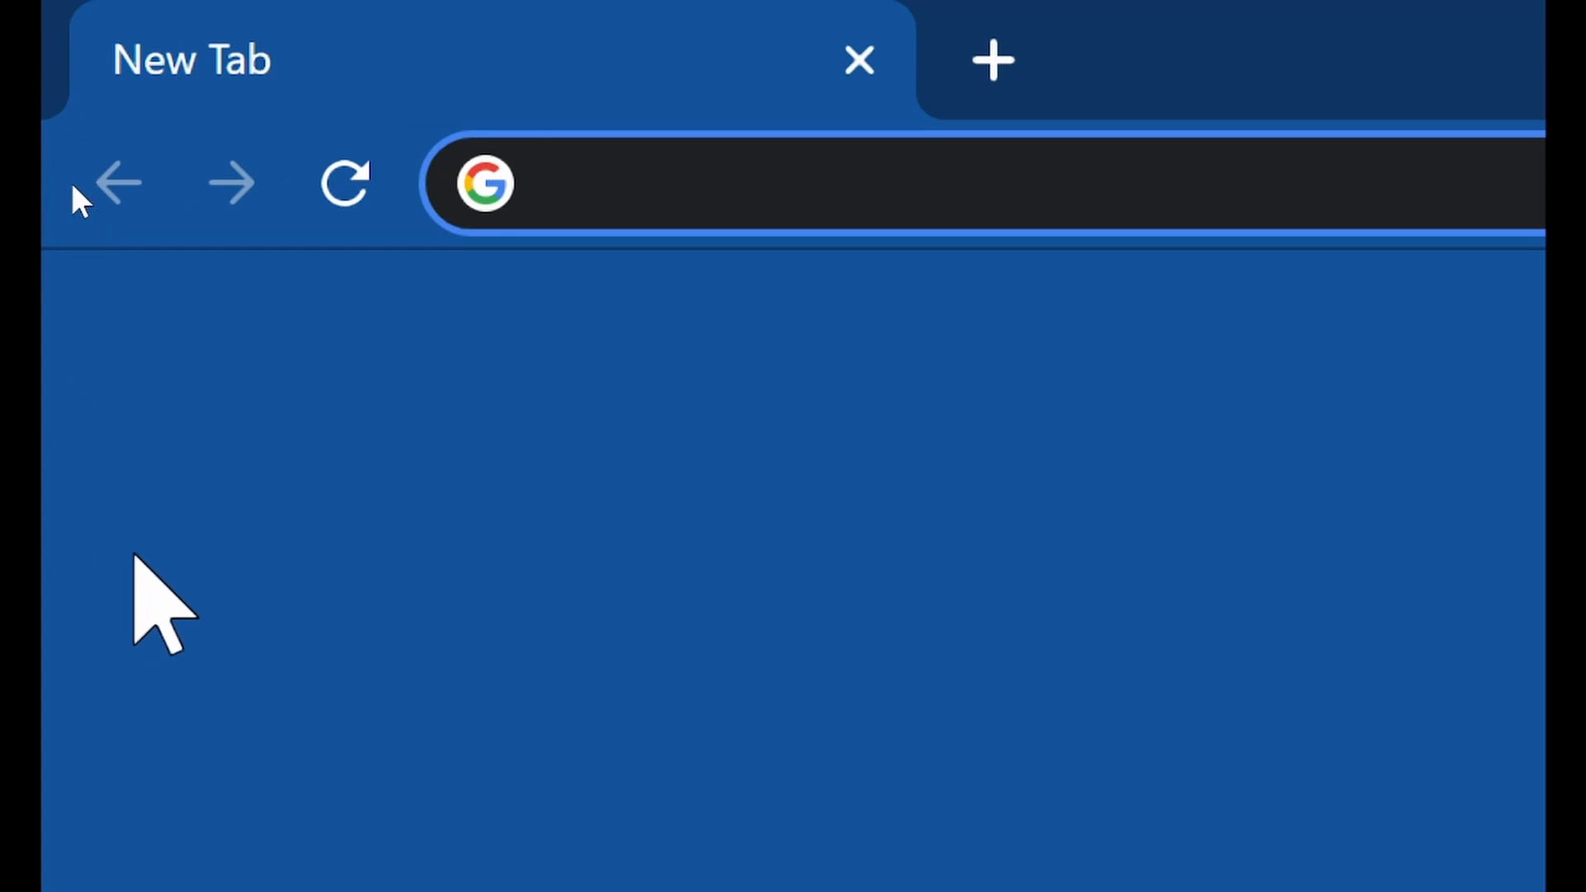
{"action": "type", "text": "images.g"}
{"action": "type", "text": ".com"}
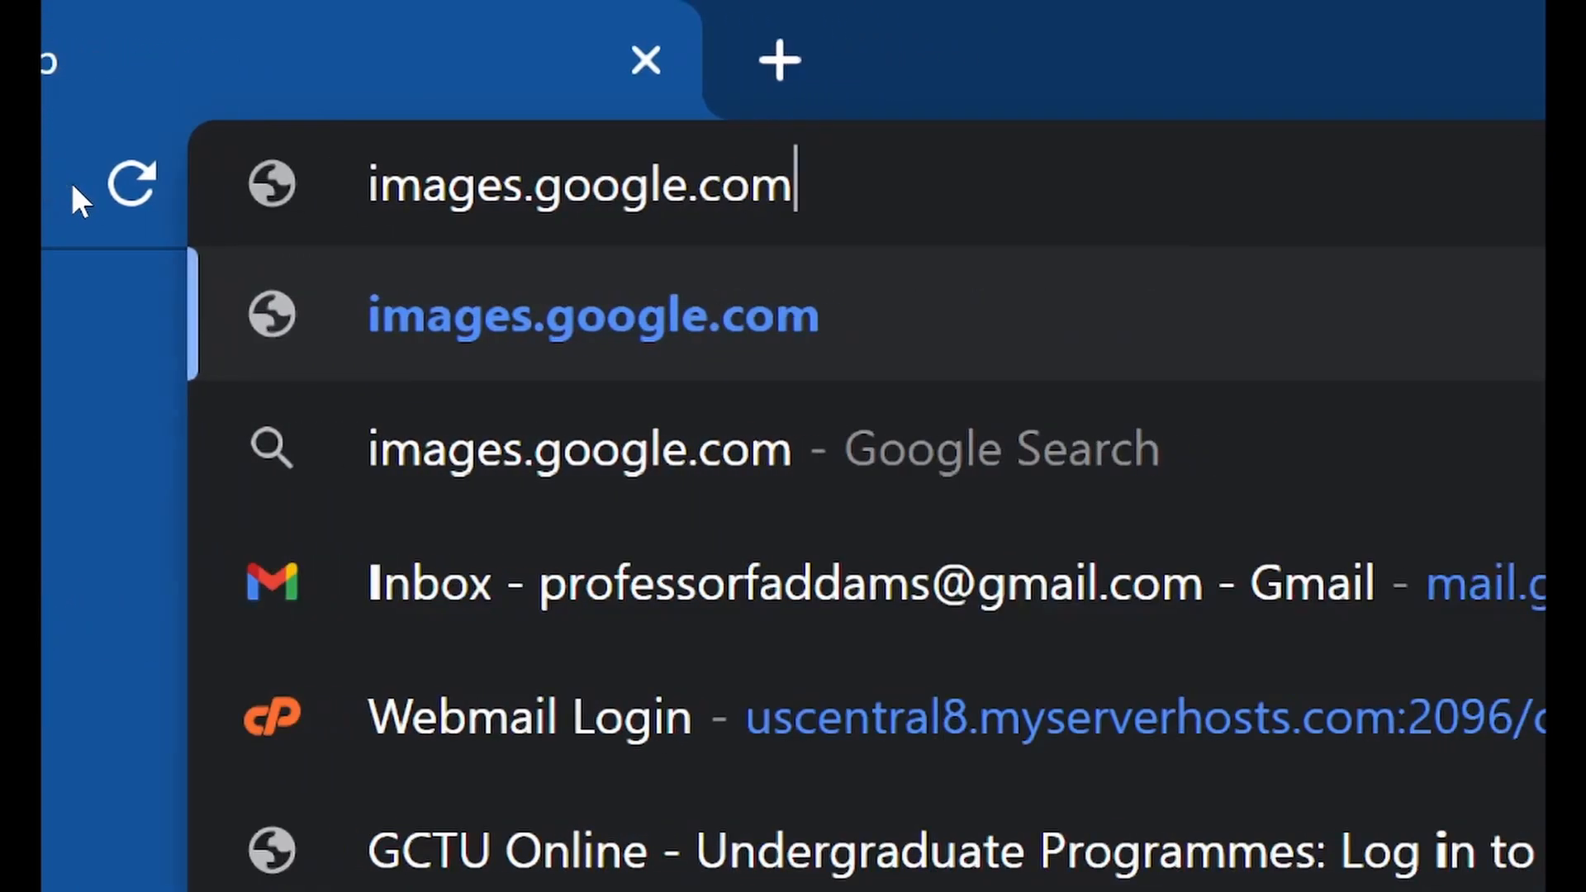
{"action": "key", "text": "Return"}
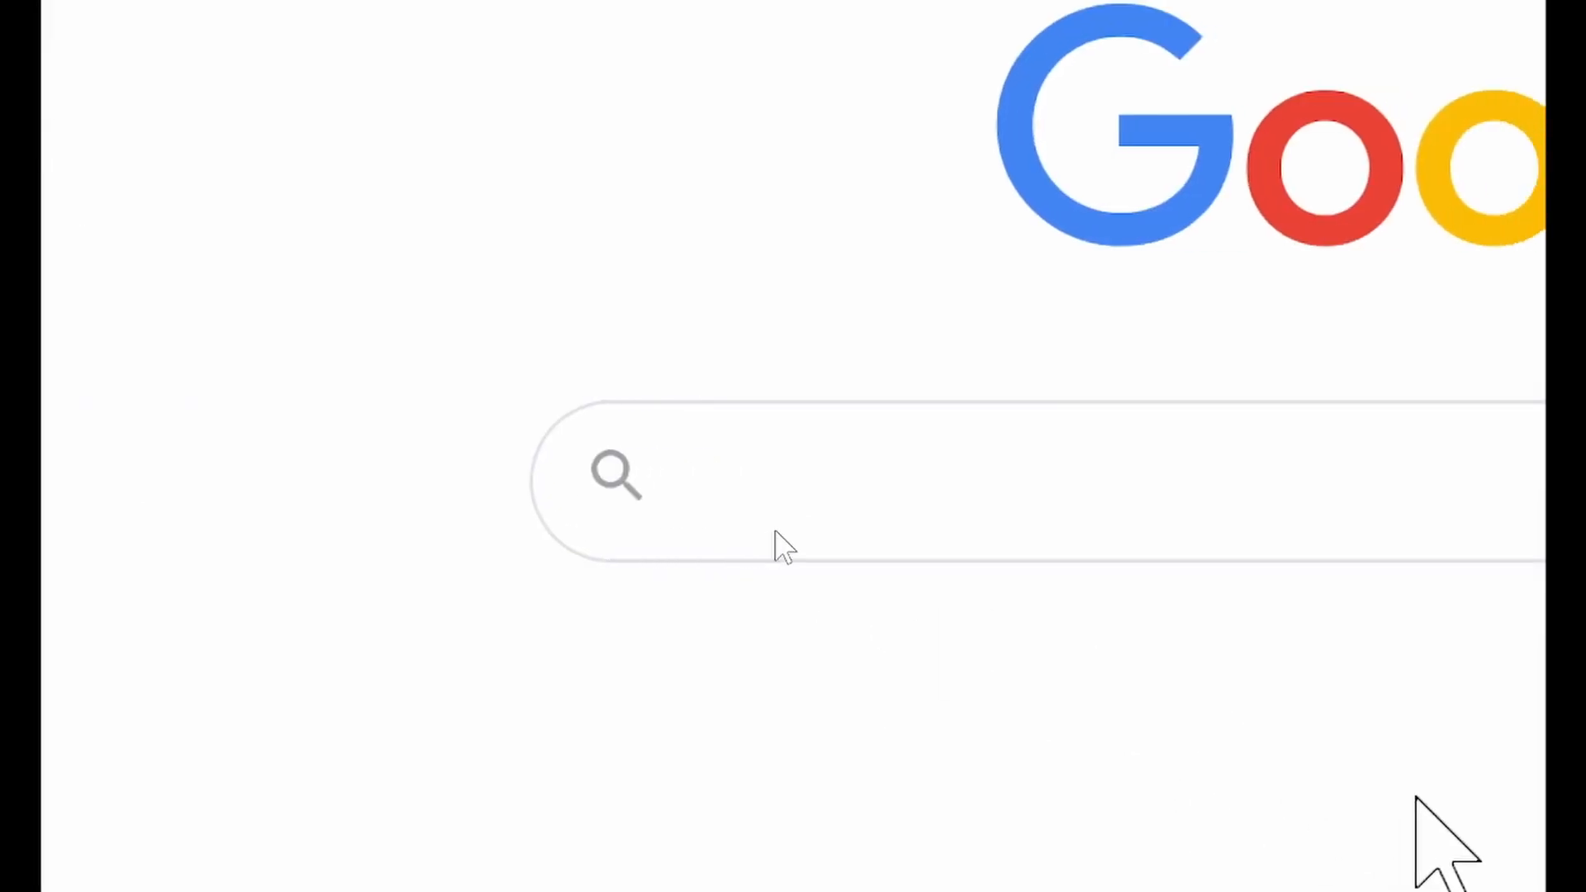
Search Google Images for letterhead and browse the resulting designs
{"action": "type", "text": "letterhead"}
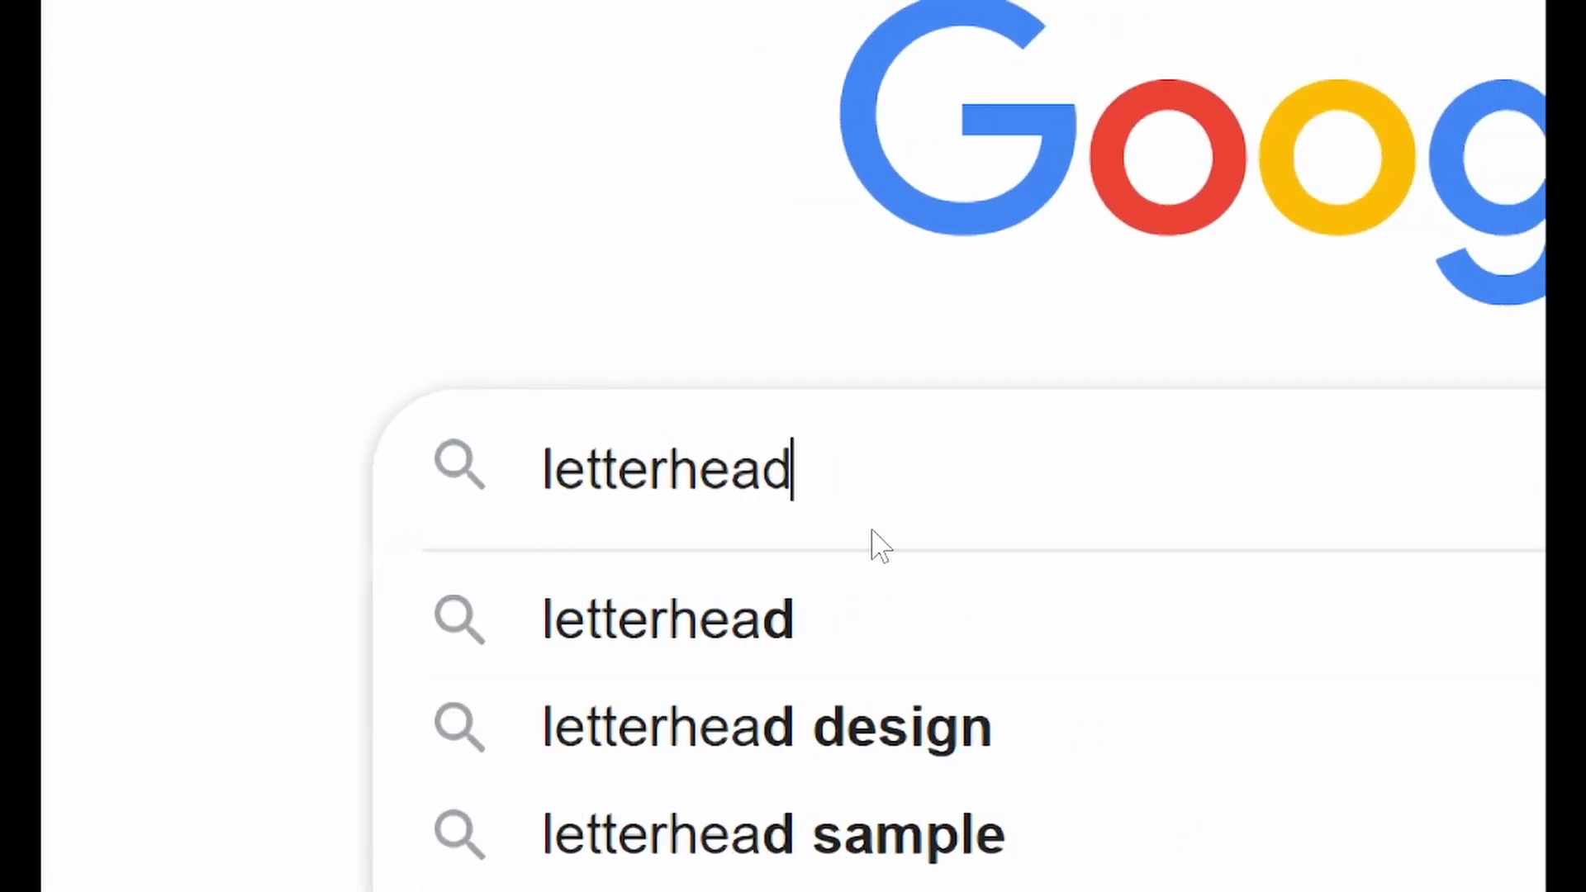
{"action": "key", "text": "Return"}
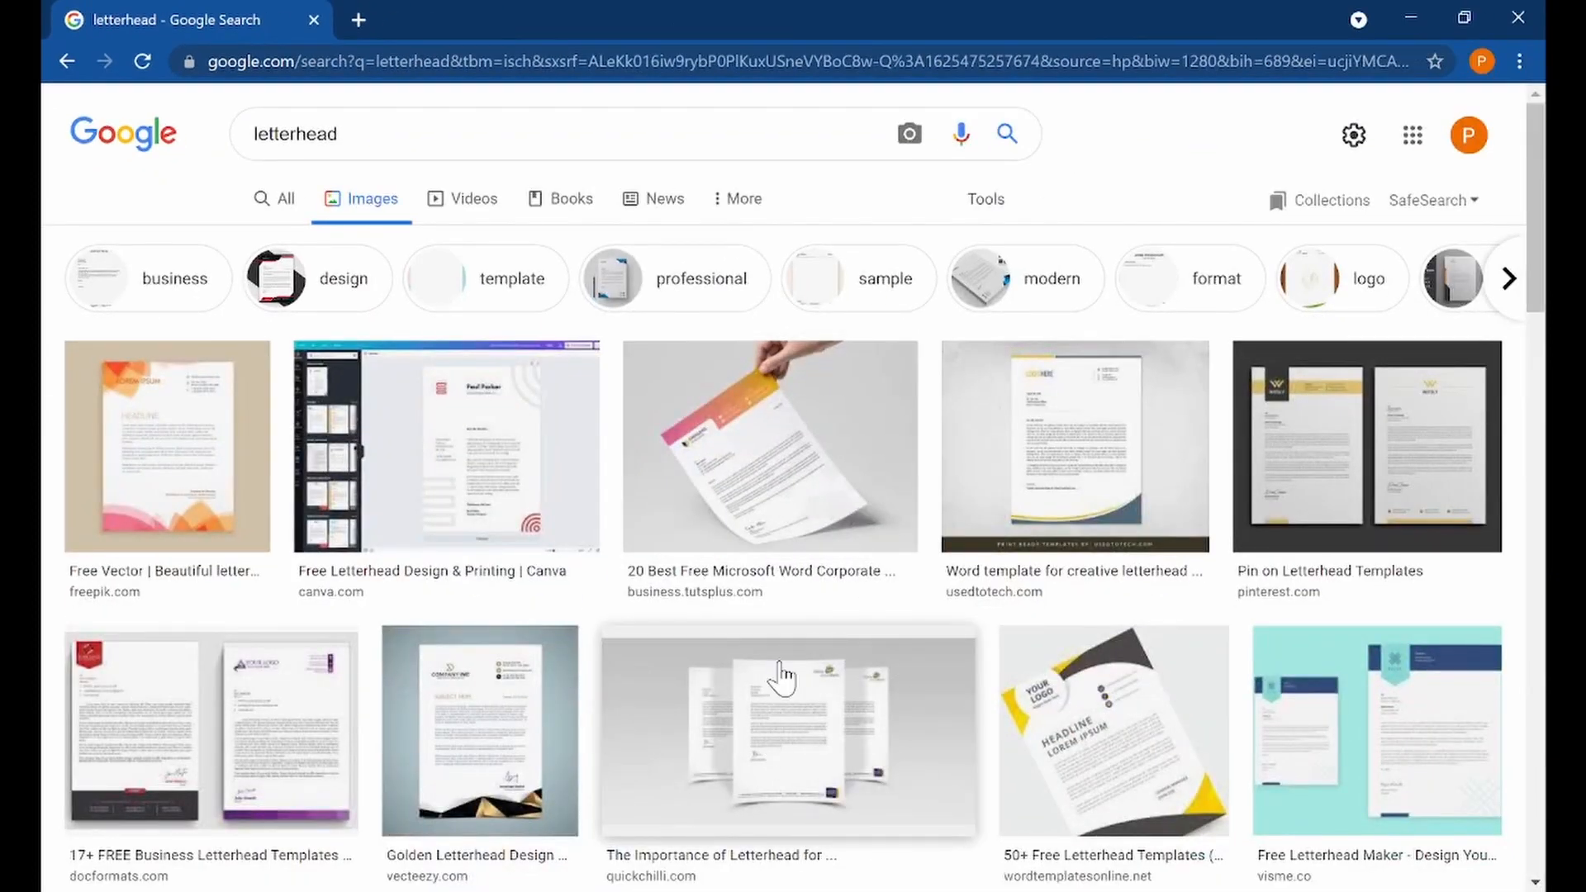
{"action": "scroll", "coordinate": [879, 608], "scroll_direction": "down", "scroll_amount": 1}
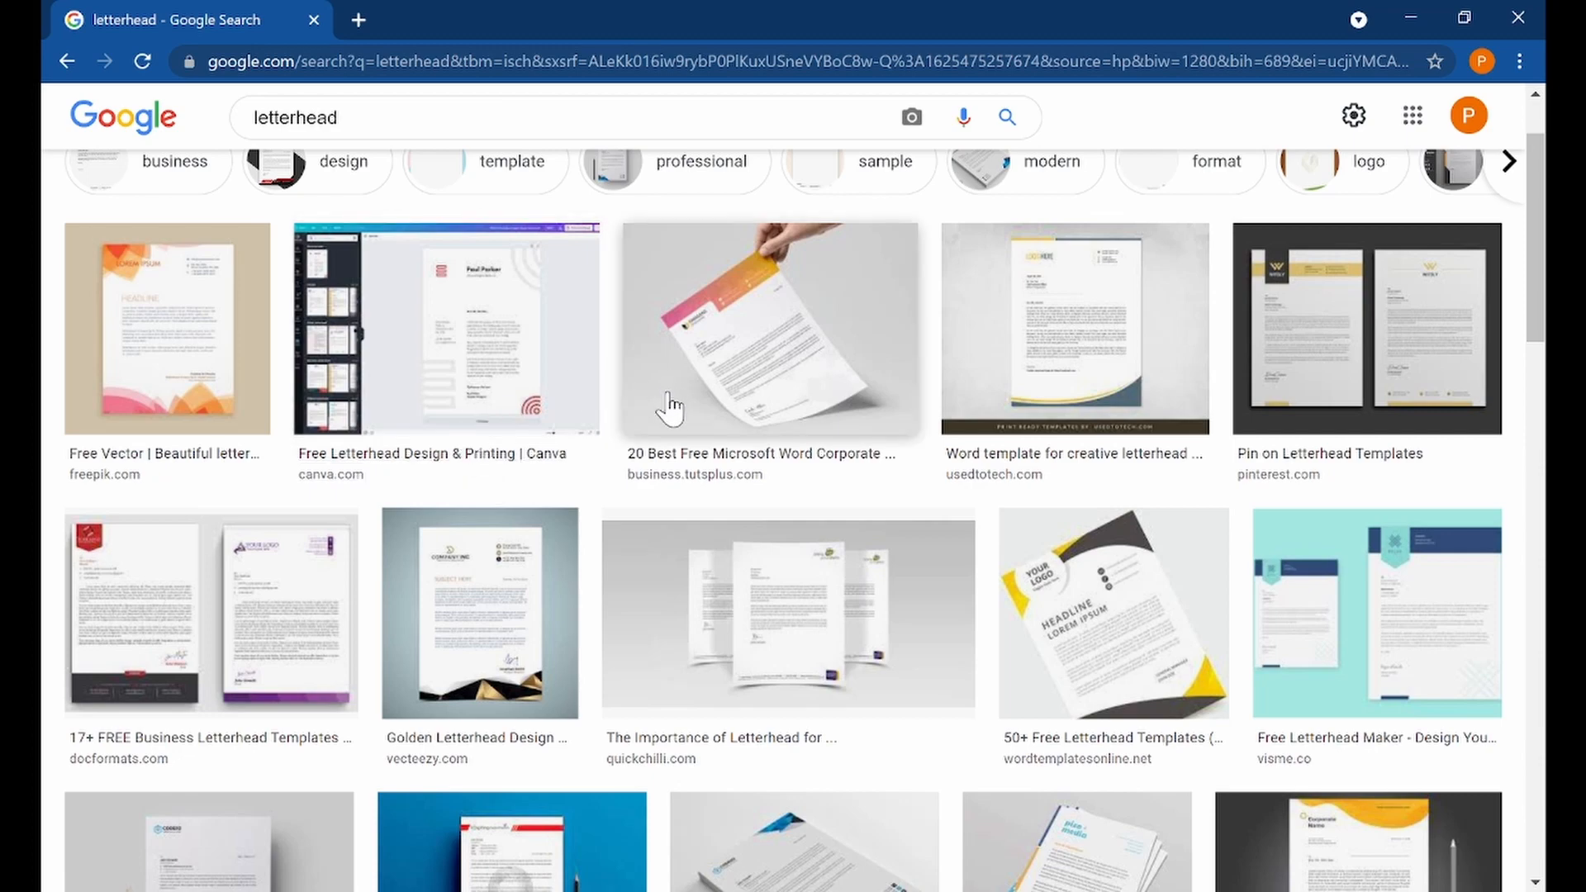
{"action": "scroll", "coordinate": [671, 409], "scroll_direction": "down", "scroll_amount": 5}
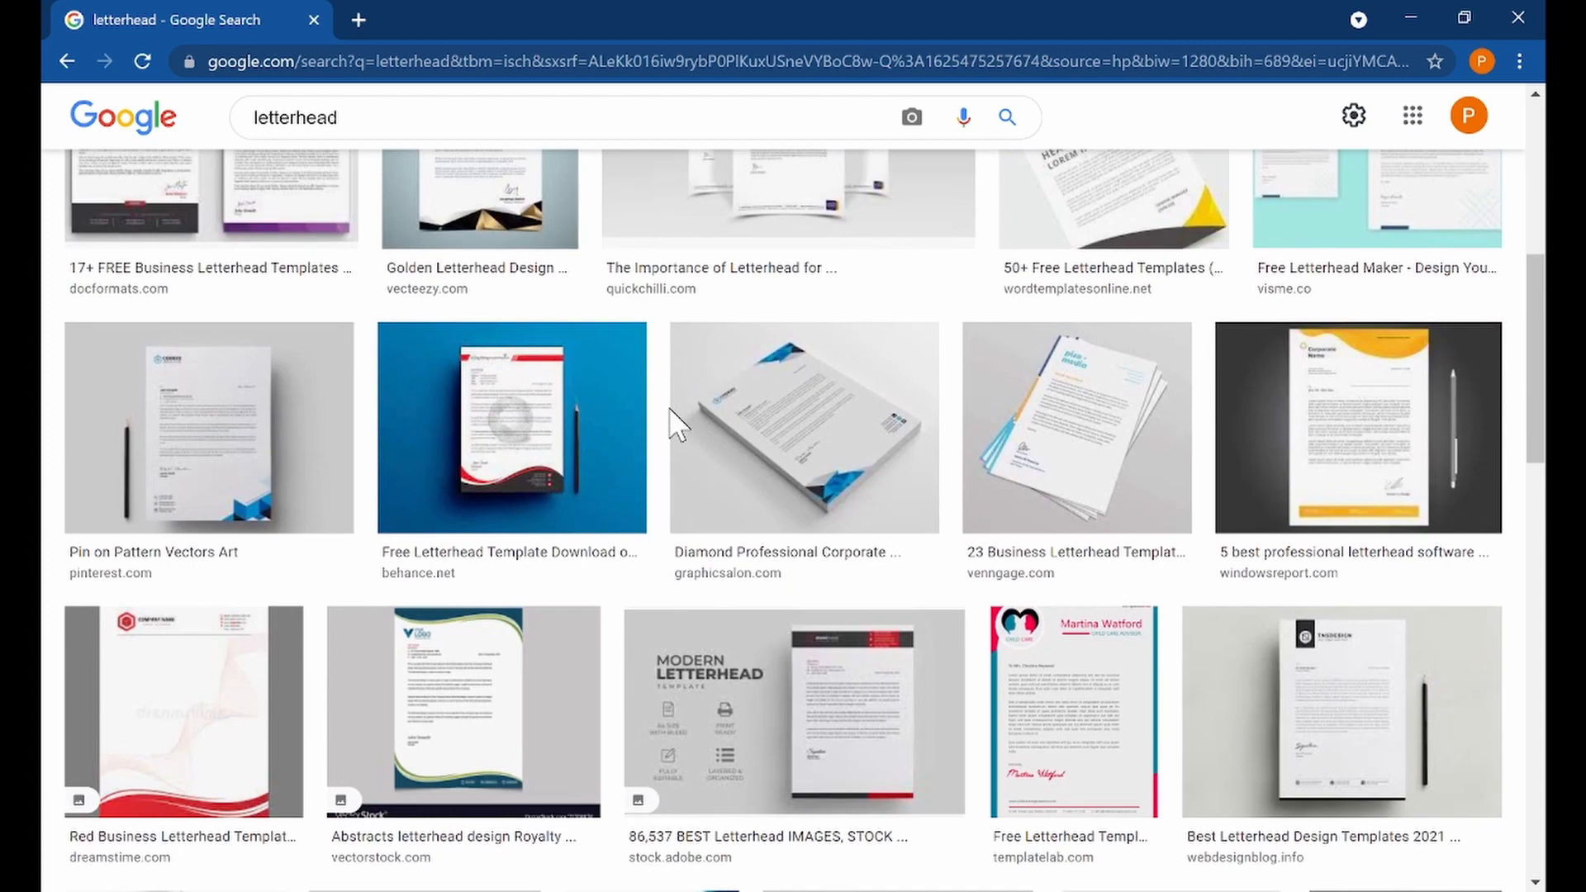
{"action": "scroll", "coordinate": [671, 423], "scroll_direction": "down", "scroll_amount": 1}
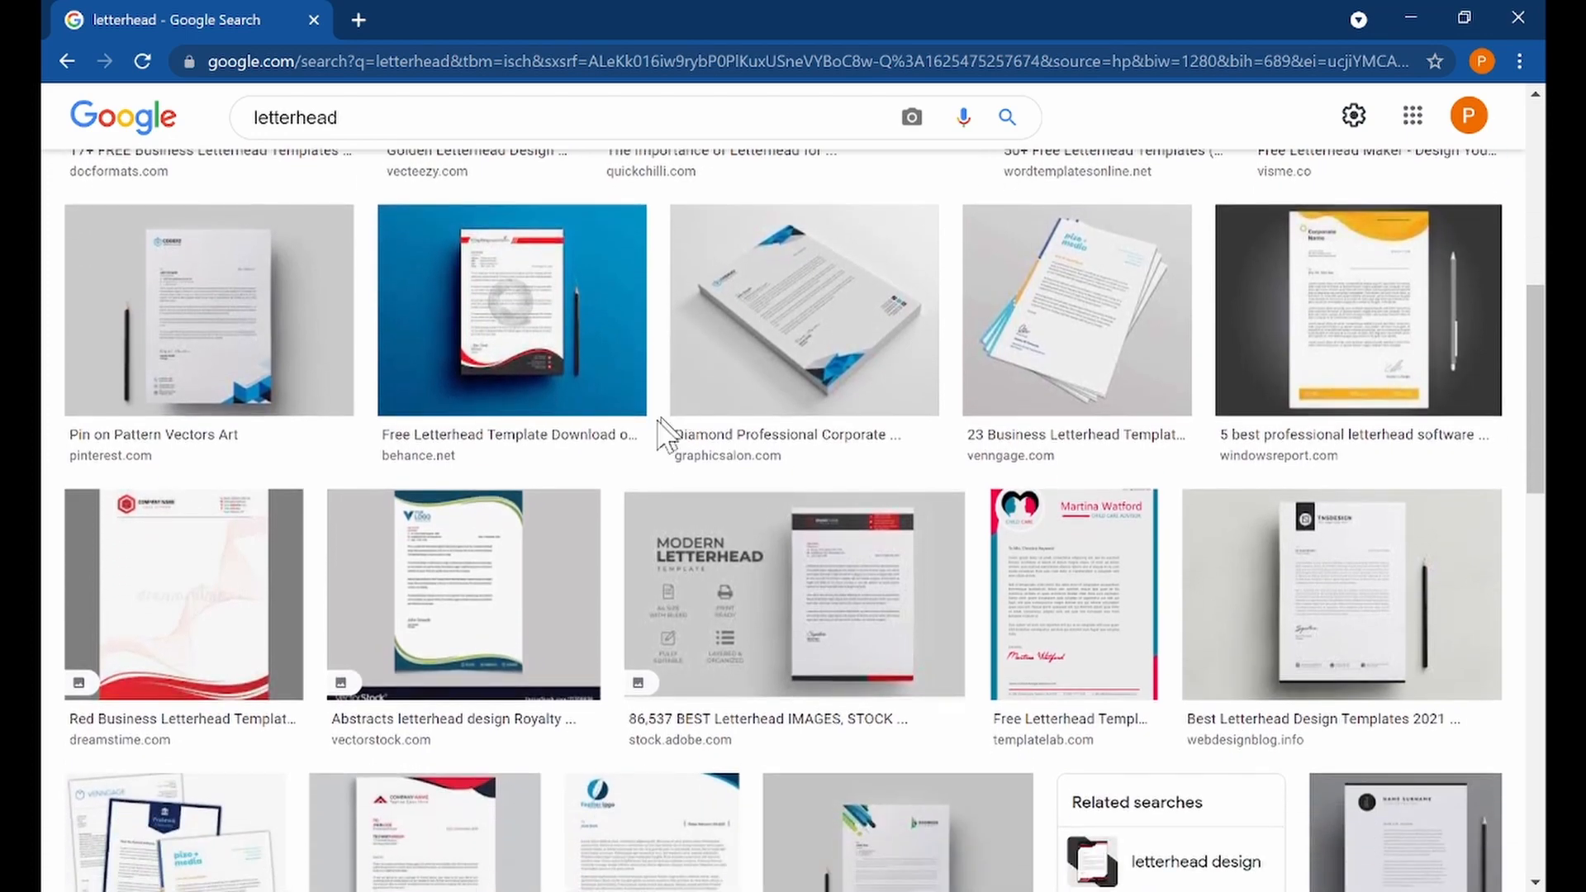
Preview the VectorStock abstract letterhead, followed by the red business letterhead template from Dreamstime
{"action": "left_click", "coordinate": [417, 570]}
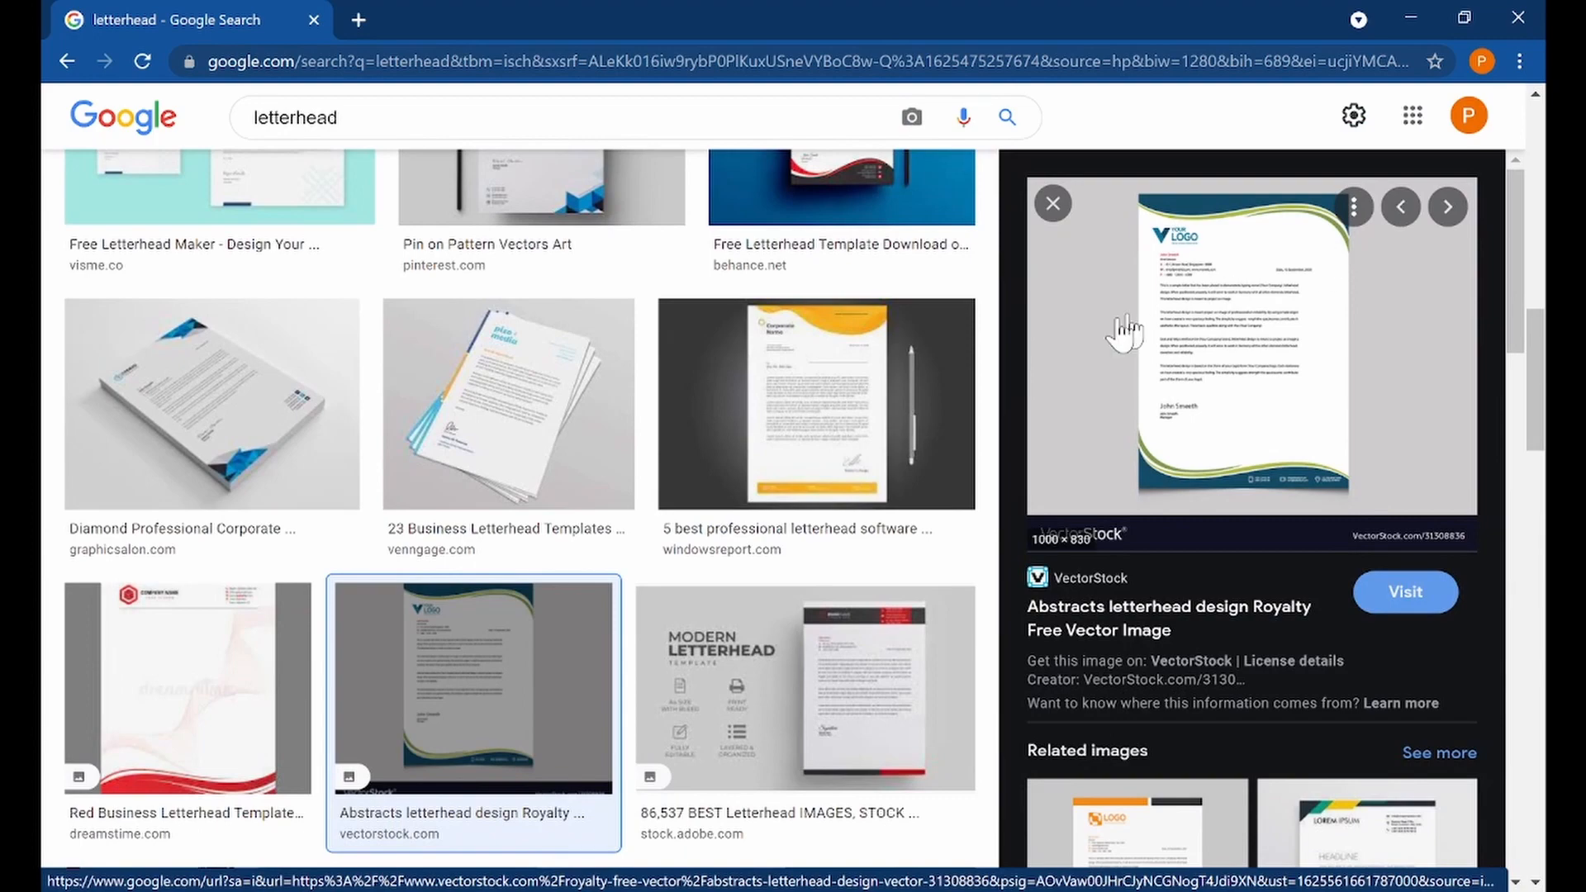
{"action": "left_click", "coordinate": [293, 663]}
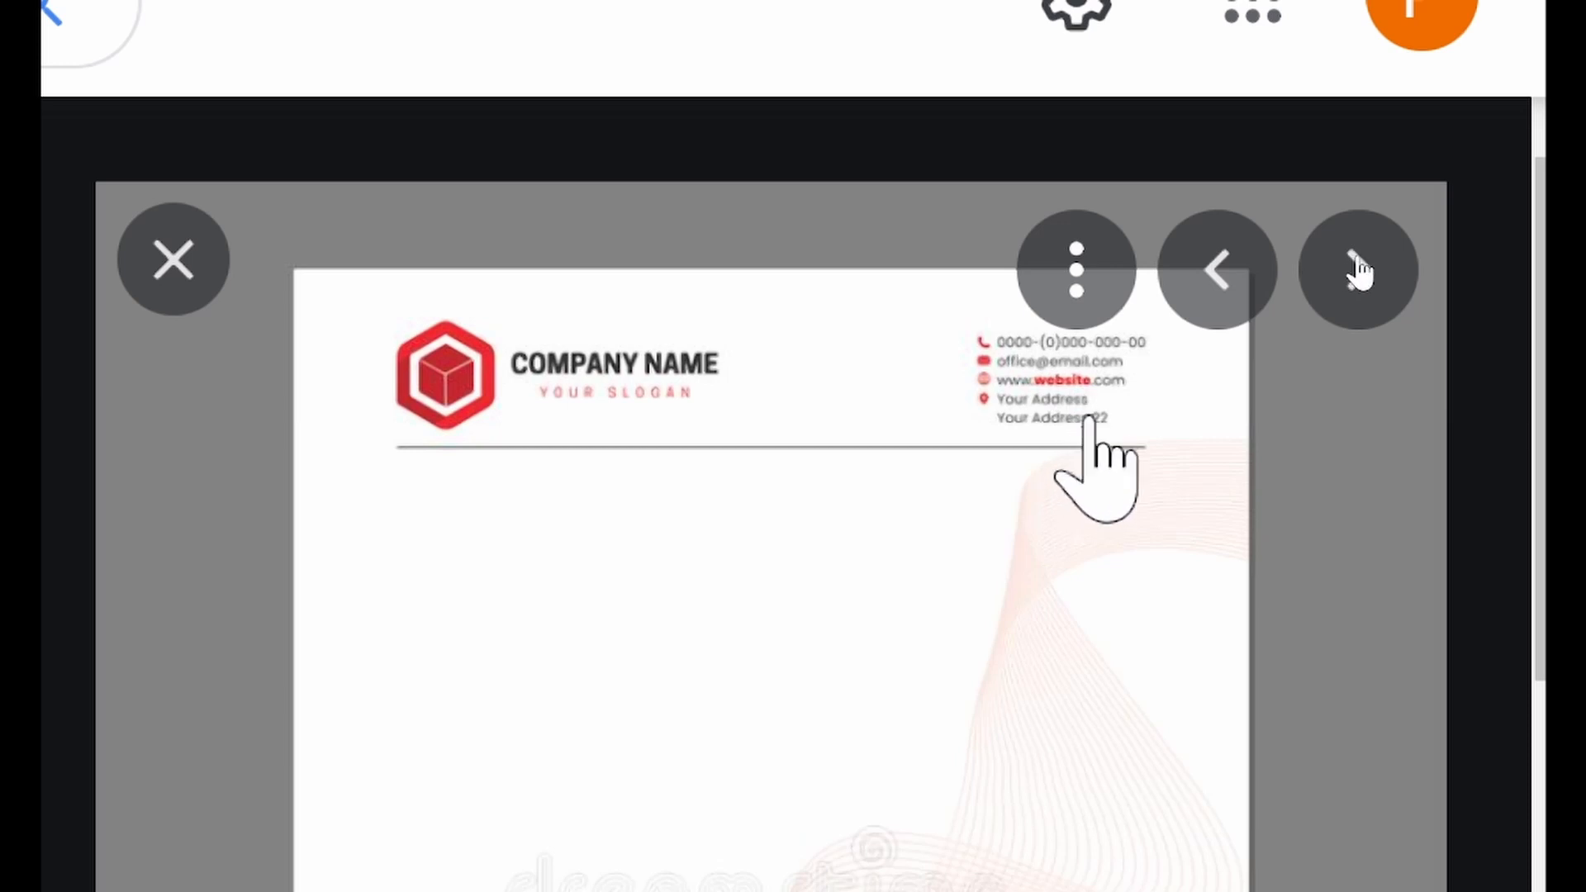
{"action": "scroll", "coordinate": [1344, 361], "scroll_direction": "down", "scroll_amount": 15}
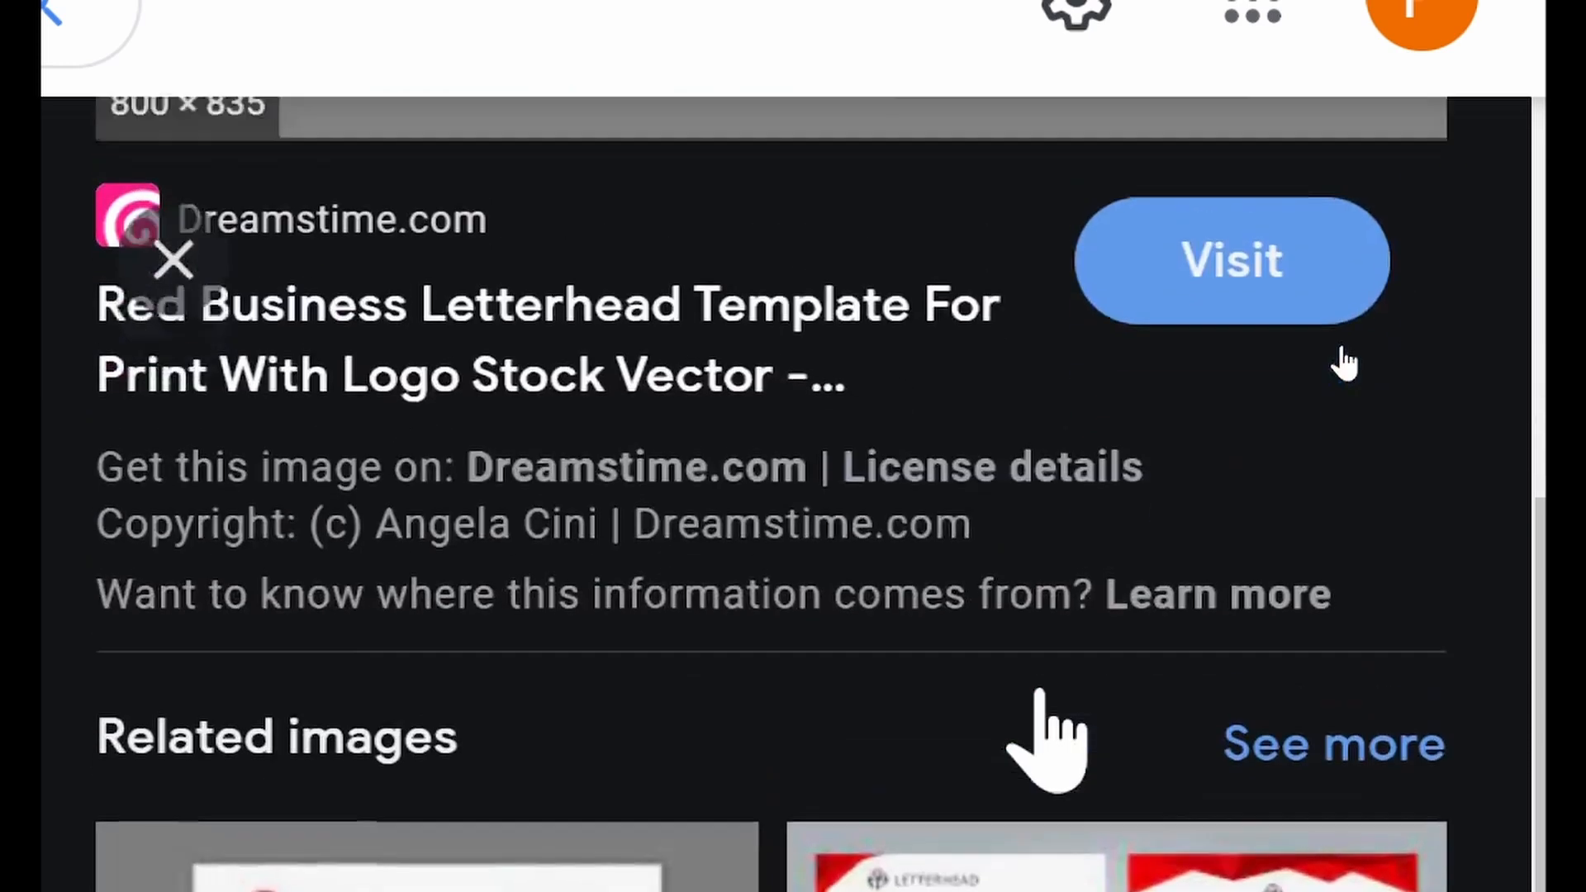
{"action": "scroll", "coordinate": [1345, 359], "scroll_direction": "up", "scroll_amount": 10}
{"action": "scroll", "coordinate": [1344, 360], "scroll_direction": "up", "scroll_amount": 5}
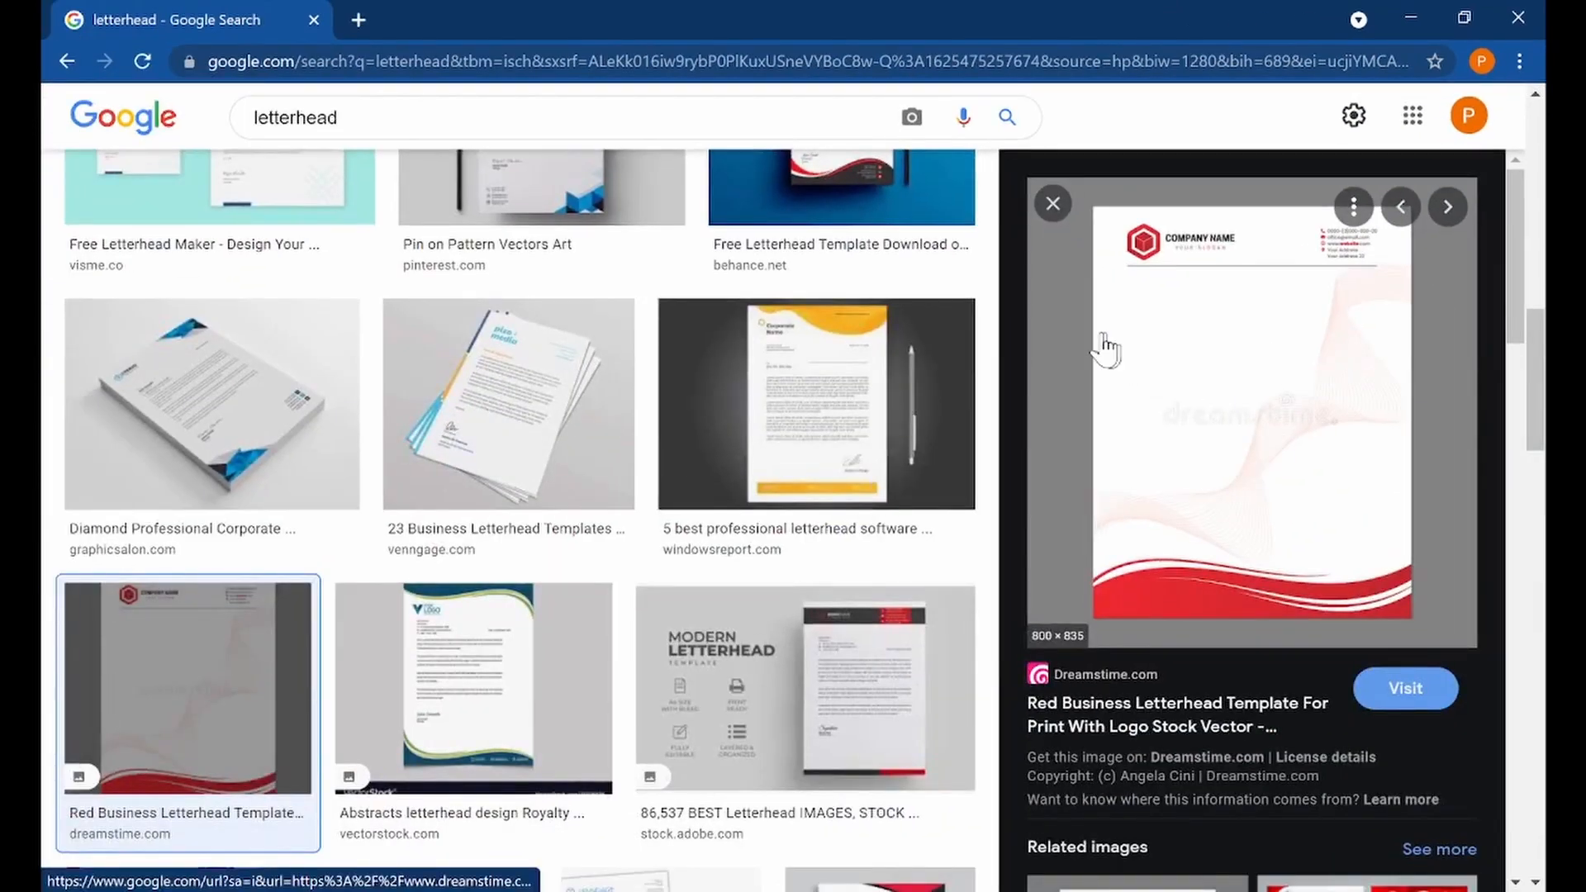
Preview the modern company letterhead from freepik.com further down the results
{"action": "scroll", "coordinate": [798, 481], "scroll_direction": "down", "scroll_amount": 2}
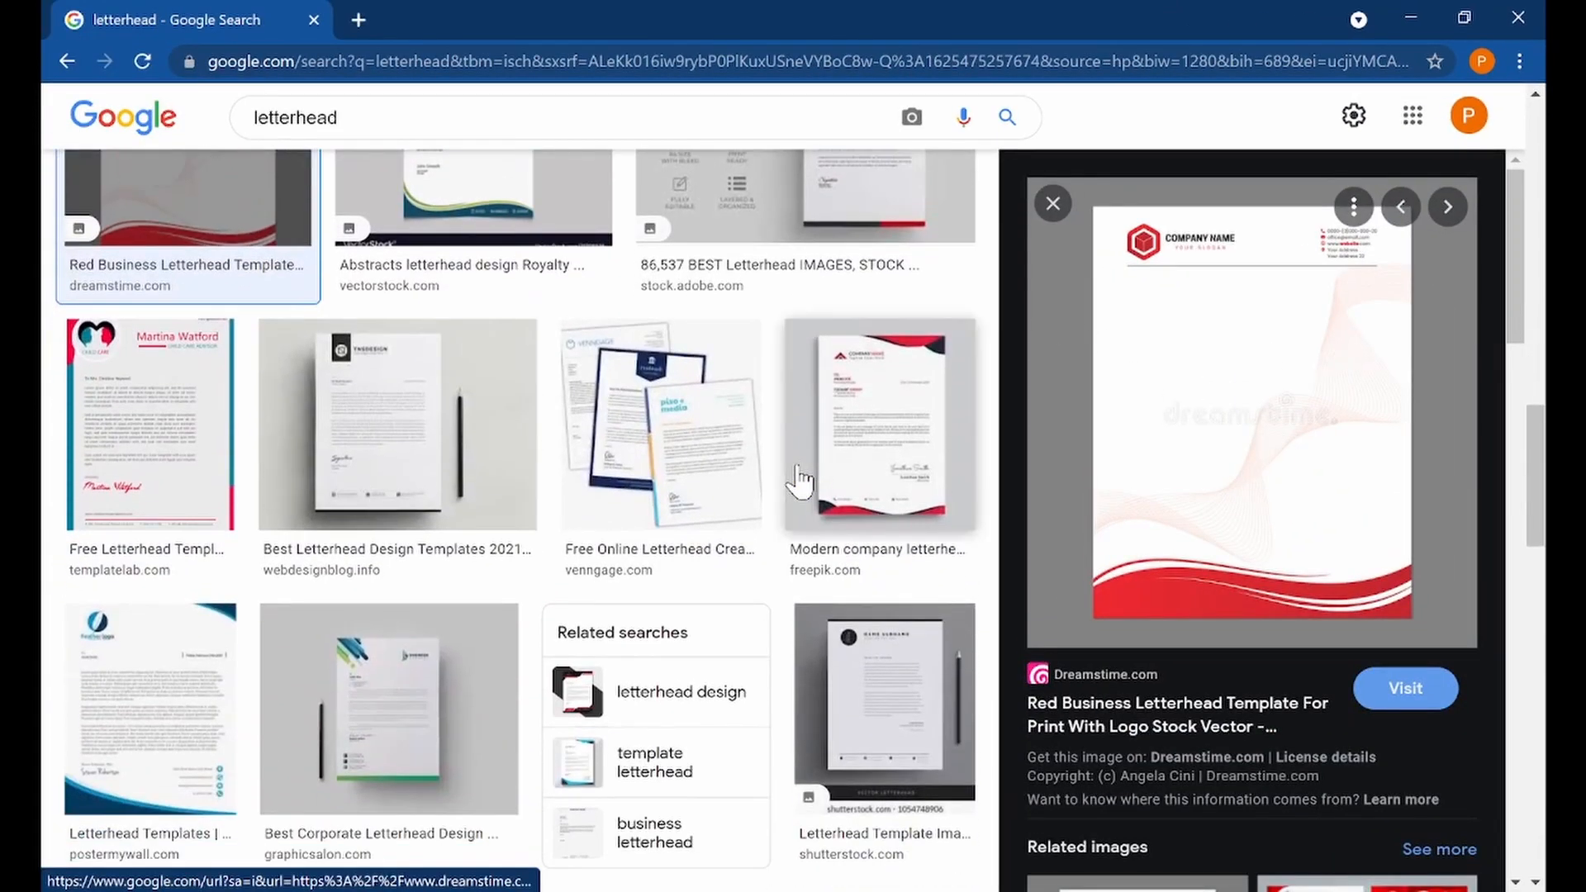
{"action": "left_click", "coordinate": [938, 403]}
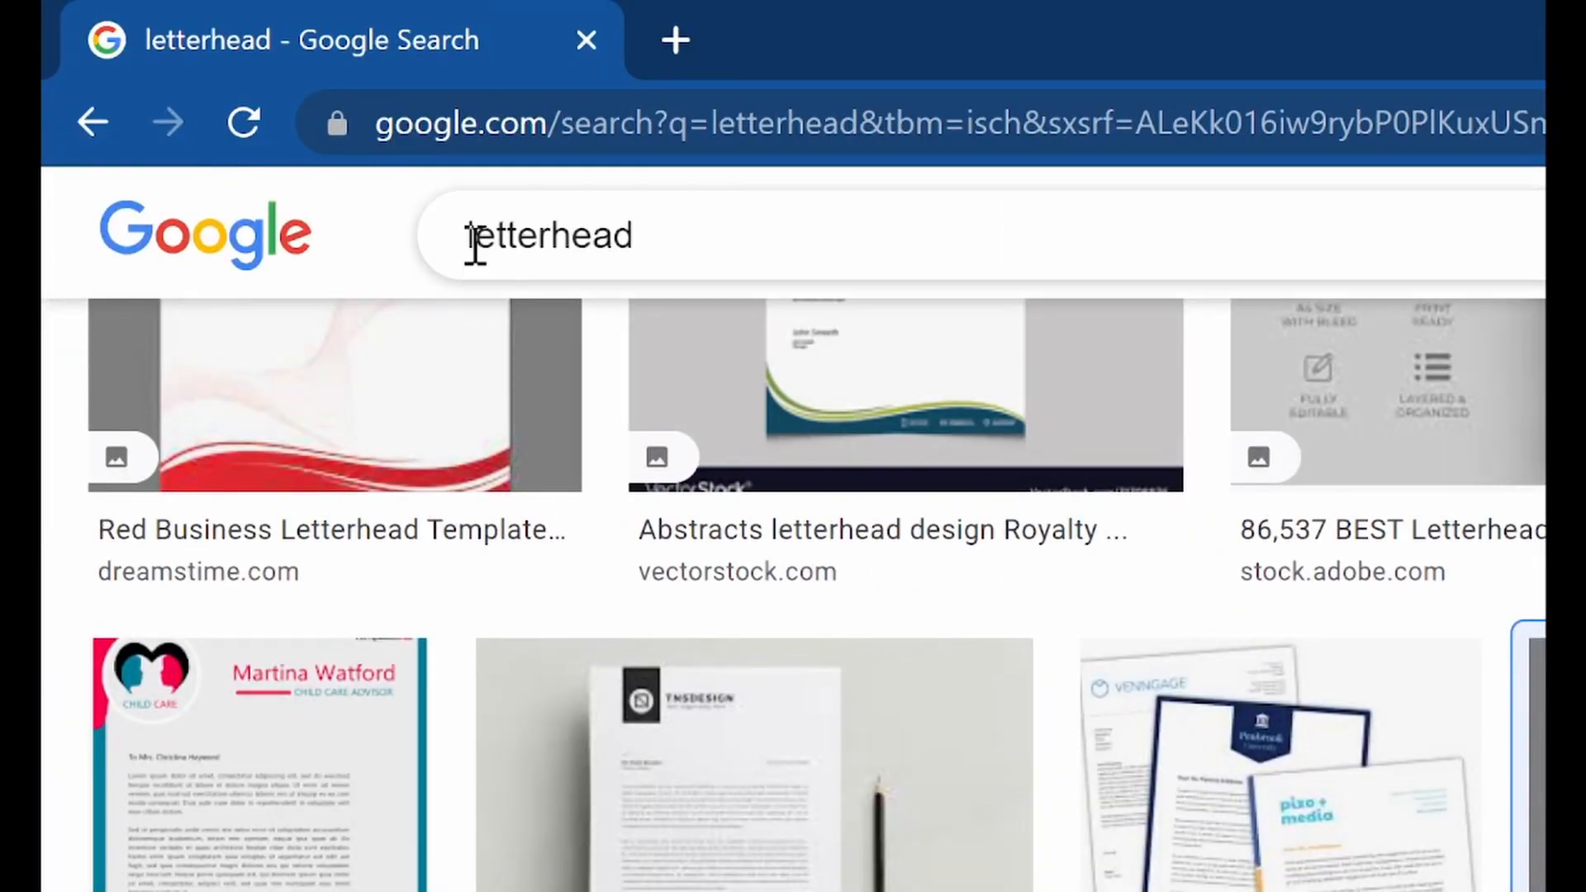
Change the image search to blank letterhead and run it
{"action": "left_click", "coordinate": [475, 243]}
{"action": "type", "text": "blank"}
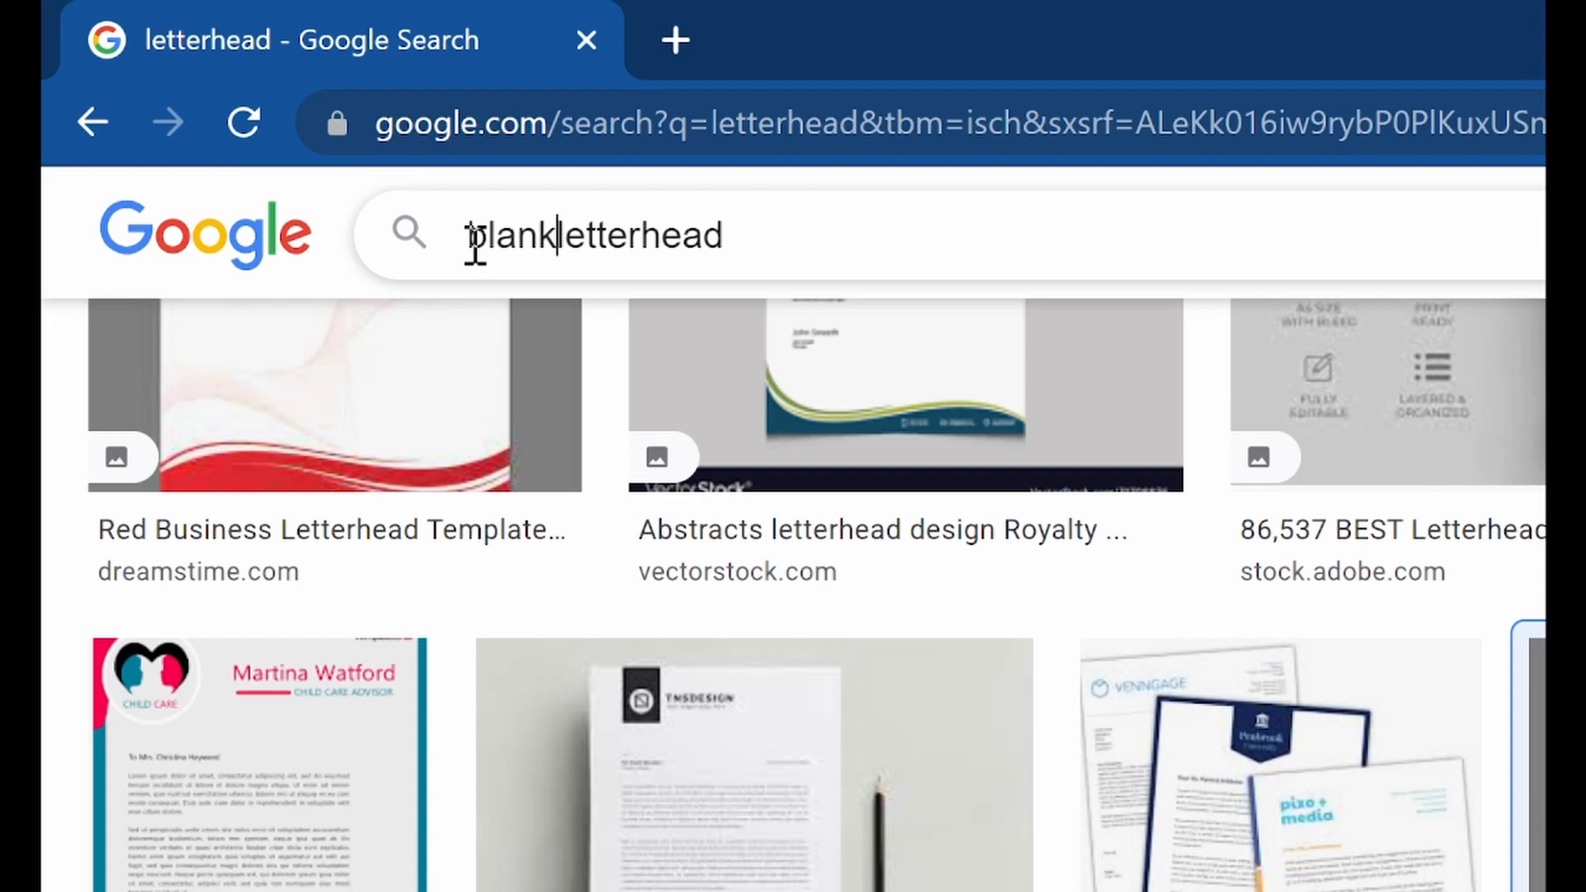
{"action": "key", "text": "Return"}
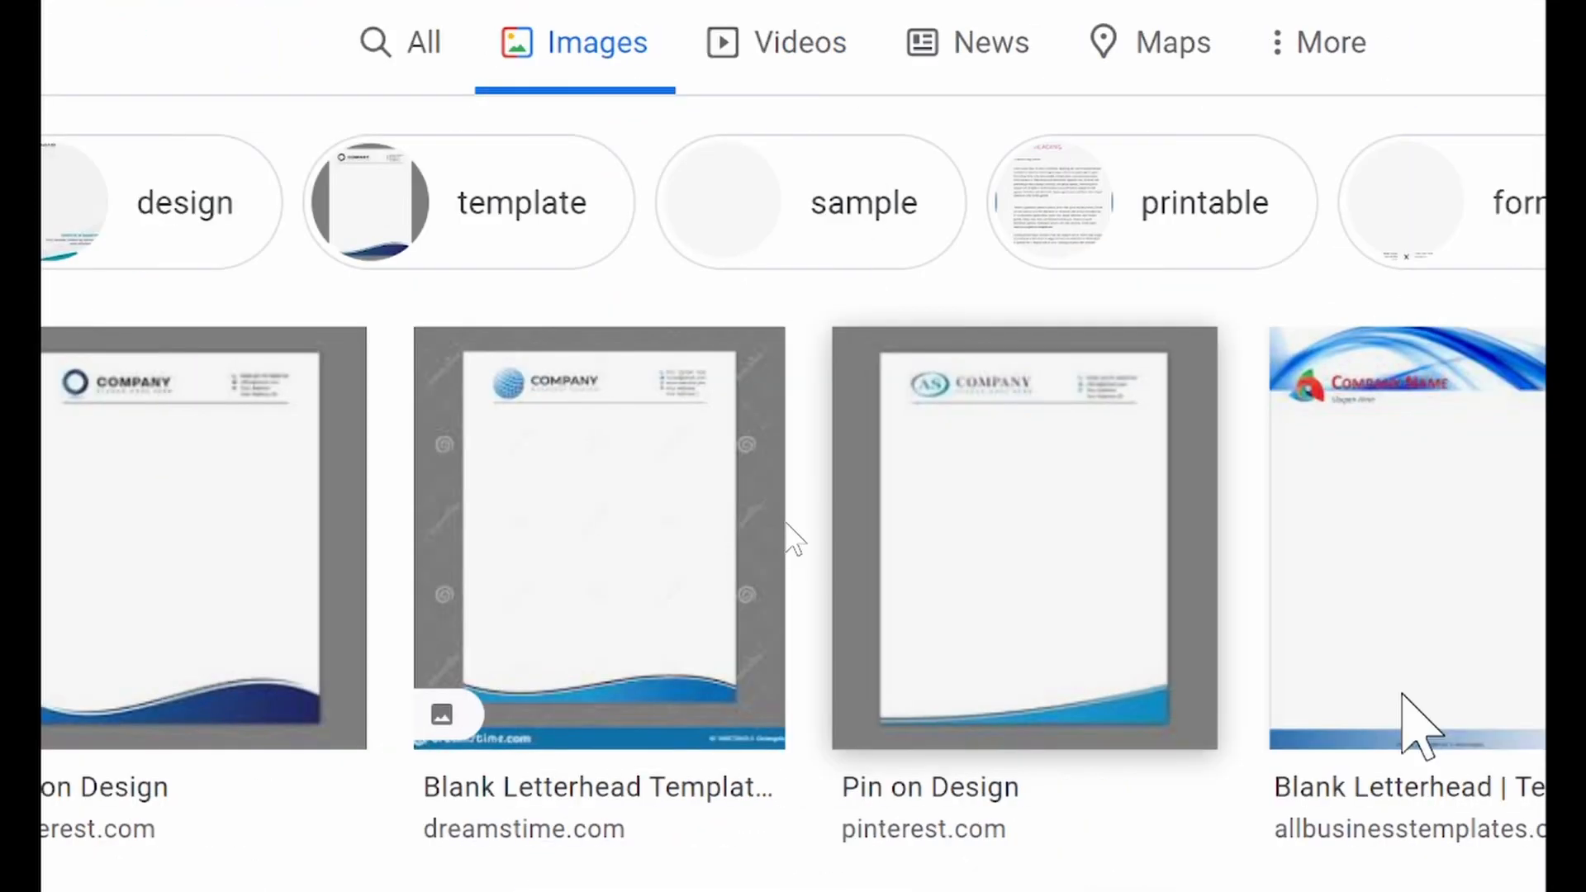
Browse the blank letterhead results and preview the blue printable letterhead template from Pinterest
{"action": "scroll", "coordinate": [621, 576], "scroll_direction": "down", "scroll_amount": 5}
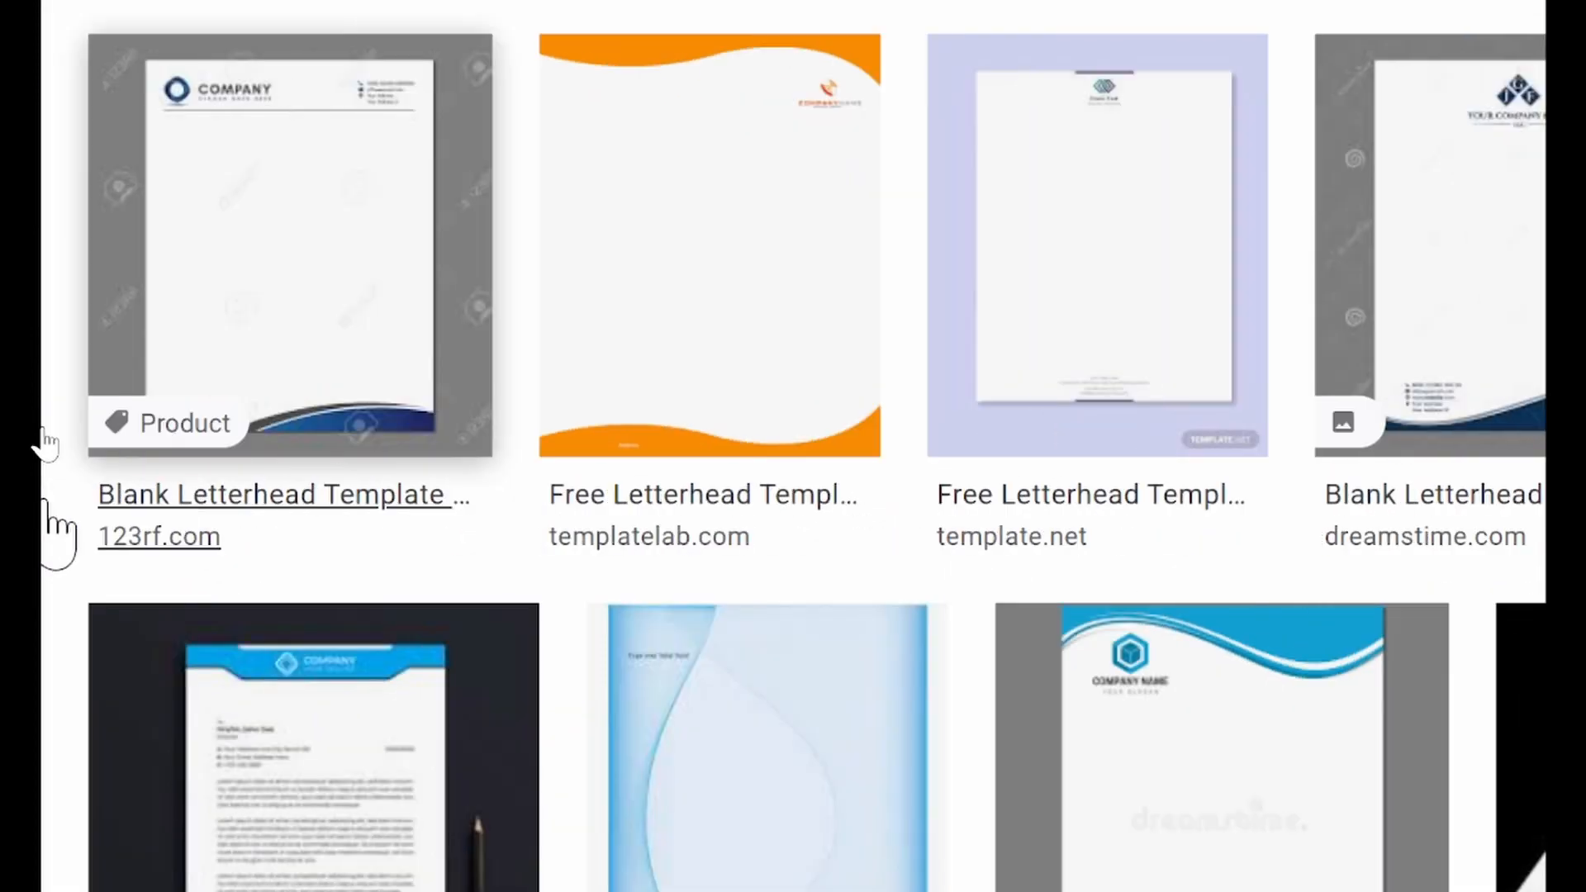
{"action": "scroll", "coordinate": [207, 673], "scroll_direction": "down", "scroll_amount": 8}
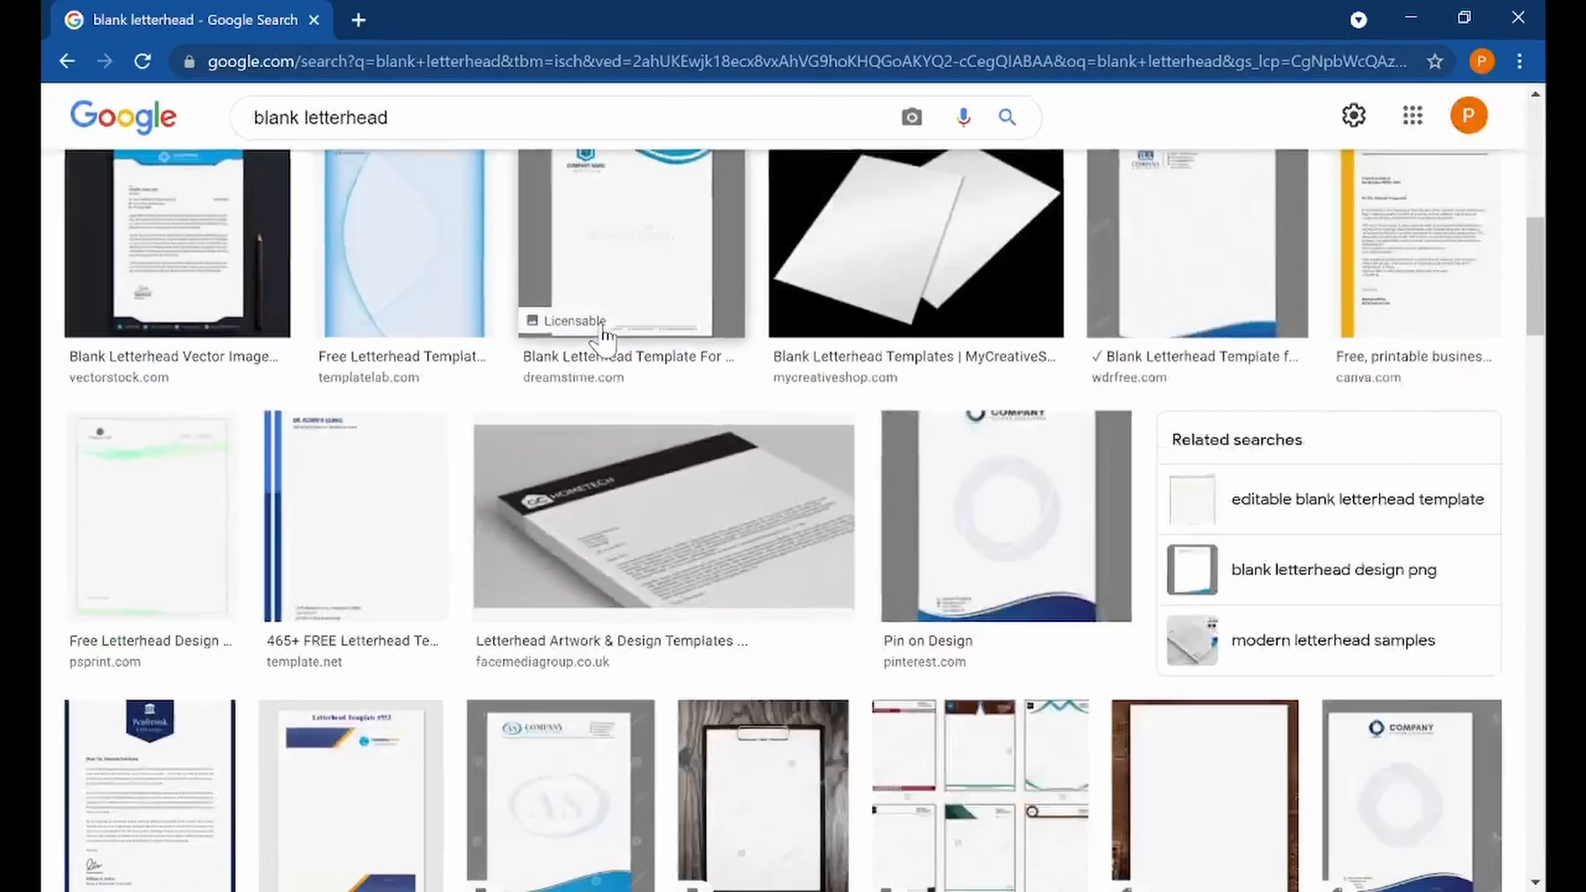
{"action": "scroll", "coordinate": [459, 475], "scroll_direction": "down", "scroll_amount": 6}
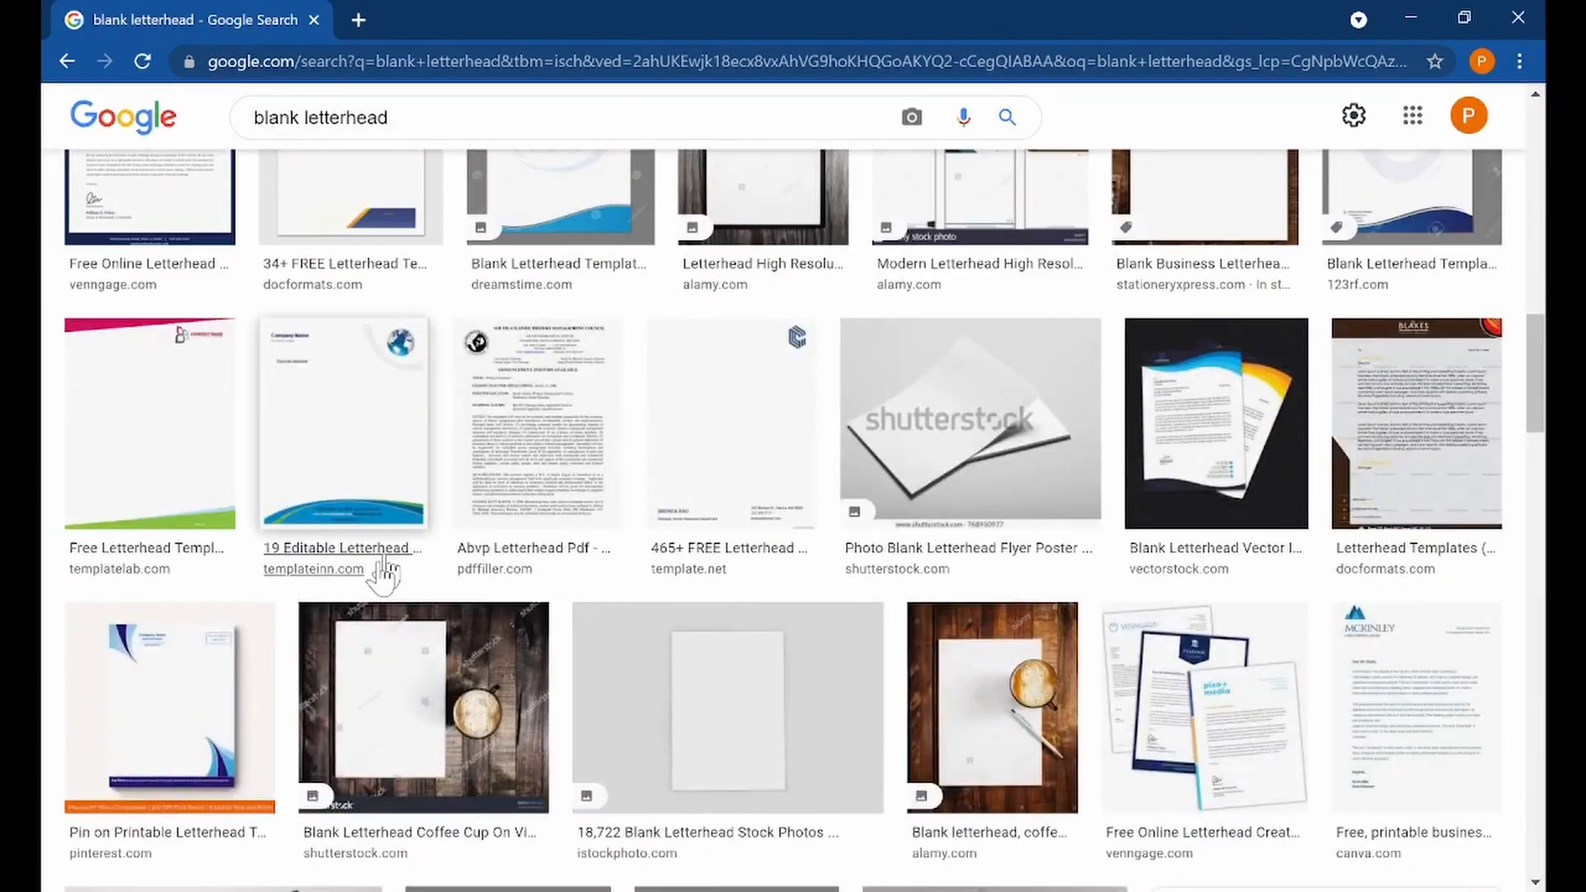
{"action": "left_click", "coordinate": [213, 673]}
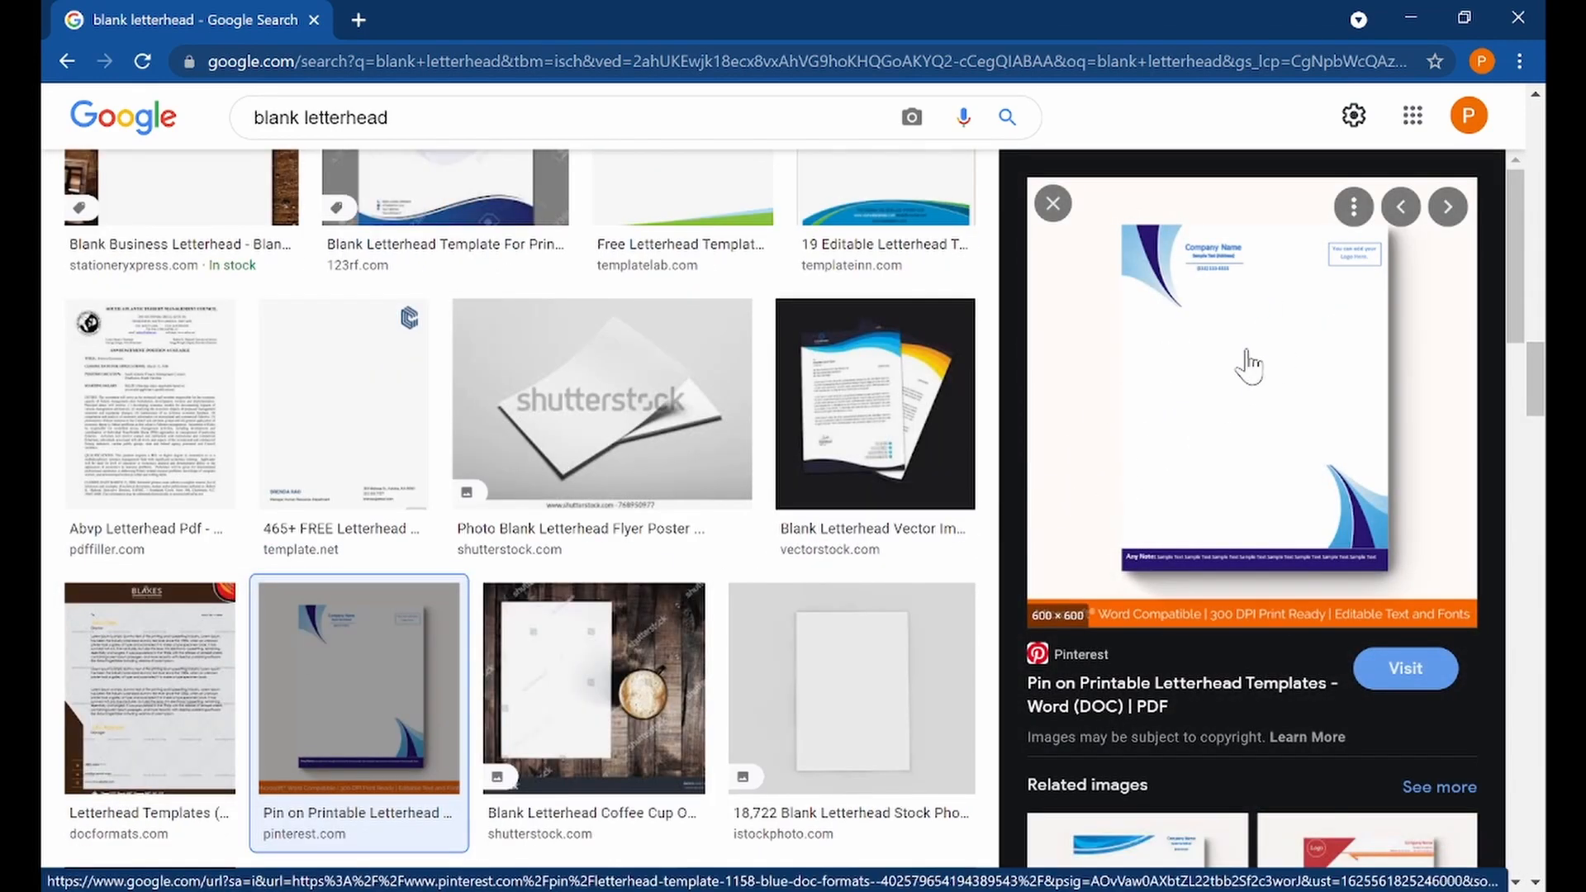
Browse the related images of the blue printable letterhead and preview the Pinterest letterhead titled Pin on Design
{"action": "scroll", "coordinate": [1249, 365], "scroll_direction": "down", "scroll_amount": 8}
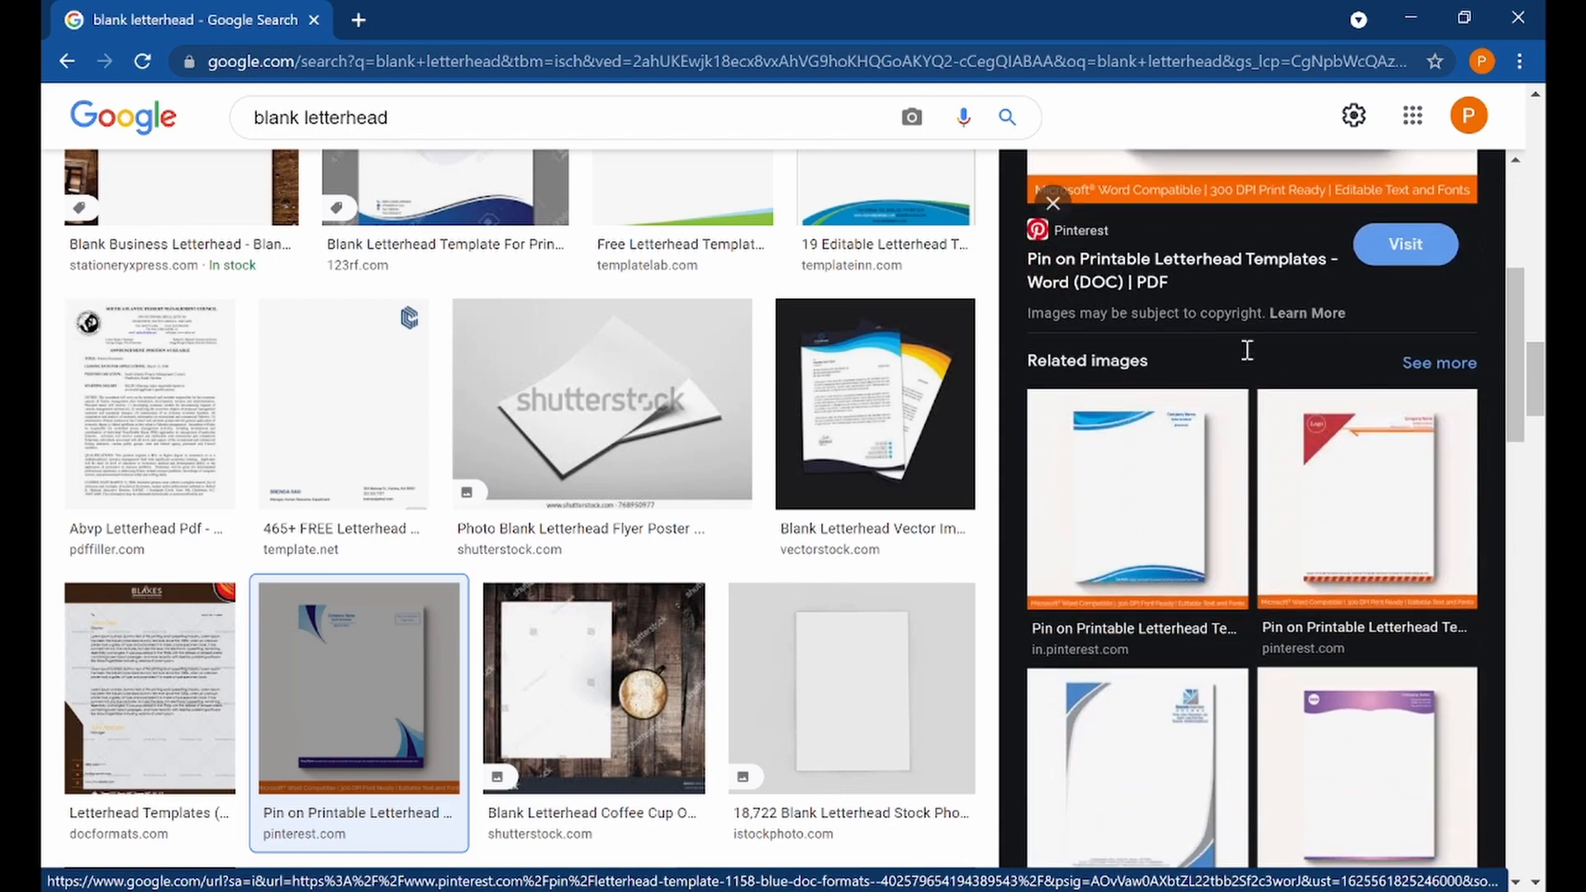
{"action": "scroll", "coordinate": [1241, 393], "scroll_direction": "down", "scroll_amount": 4}
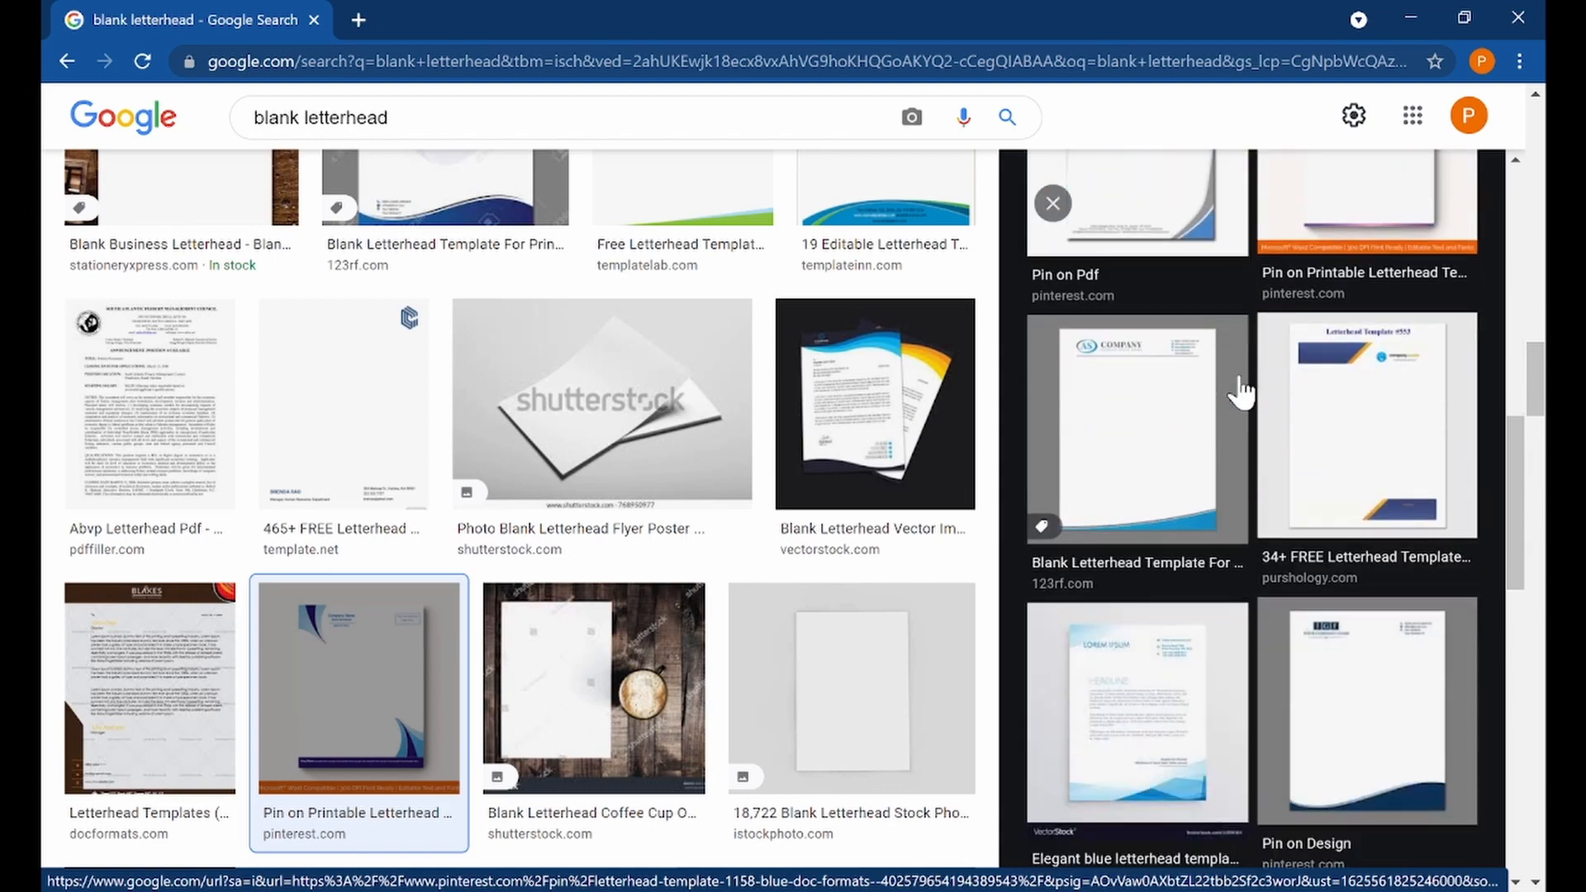
{"action": "left_click", "coordinate": [1332, 624]}
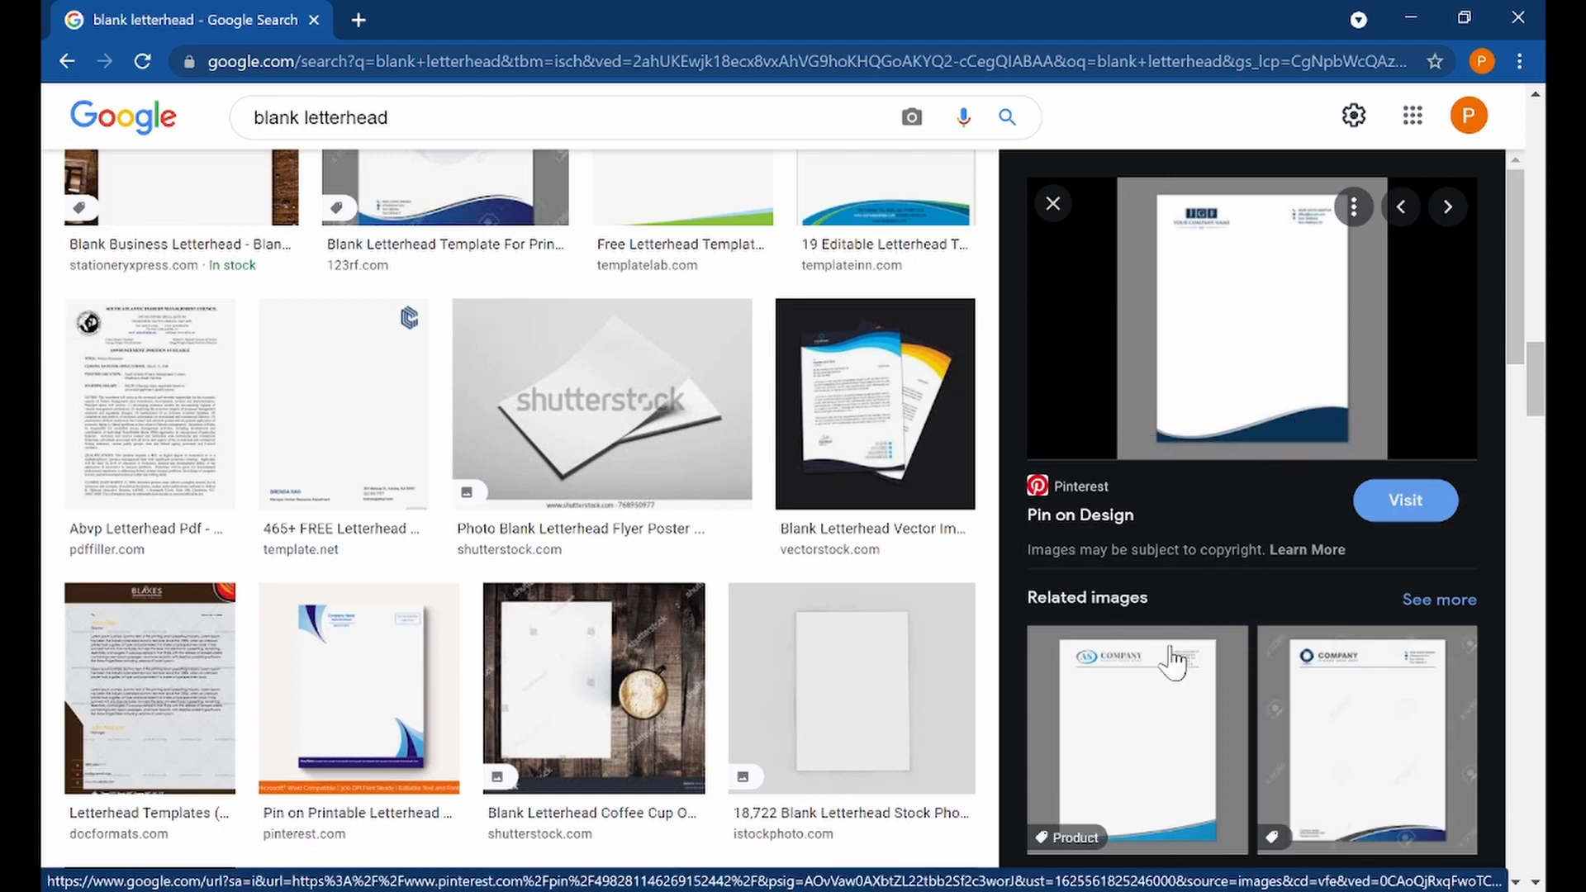
Browse the blank letterhead results and preview the AS Company print template with a logo watermark from Dreamstime
{"action": "scroll", "coordinate": [808, 583], "scroll_direction": "down", "scroll_amount": 5}
{"action": "scroll", "coordinate": [808, 578], "scroll_direction": "up", "scroll_amount": 10}
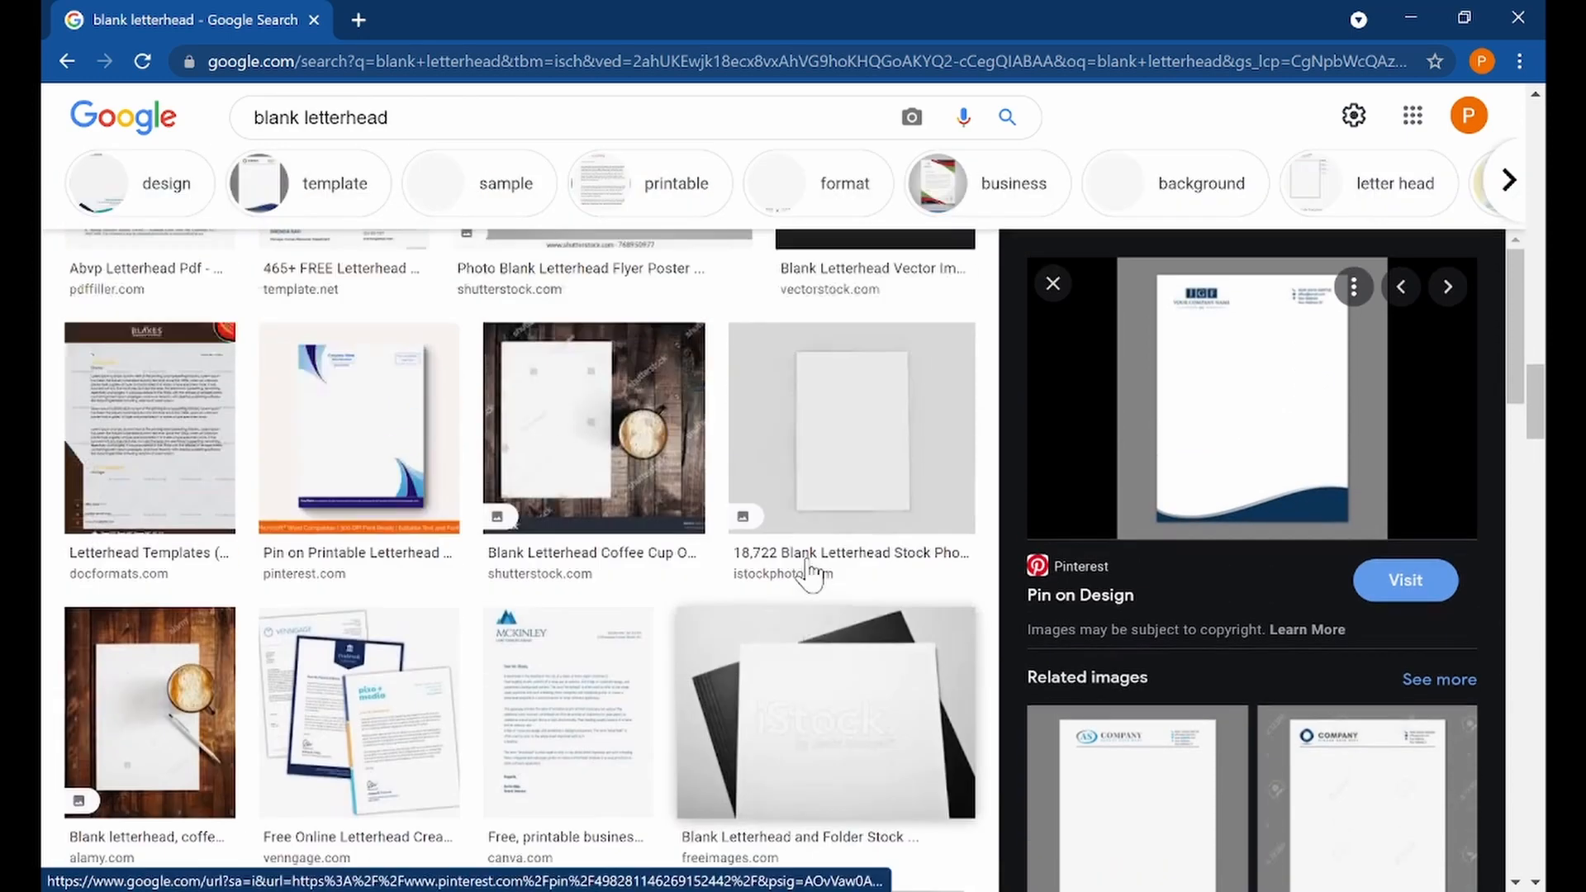
{"action": "scroll", "coordinate": [810, 568], "scroll_direction": "up", "scroll_amount": 10}
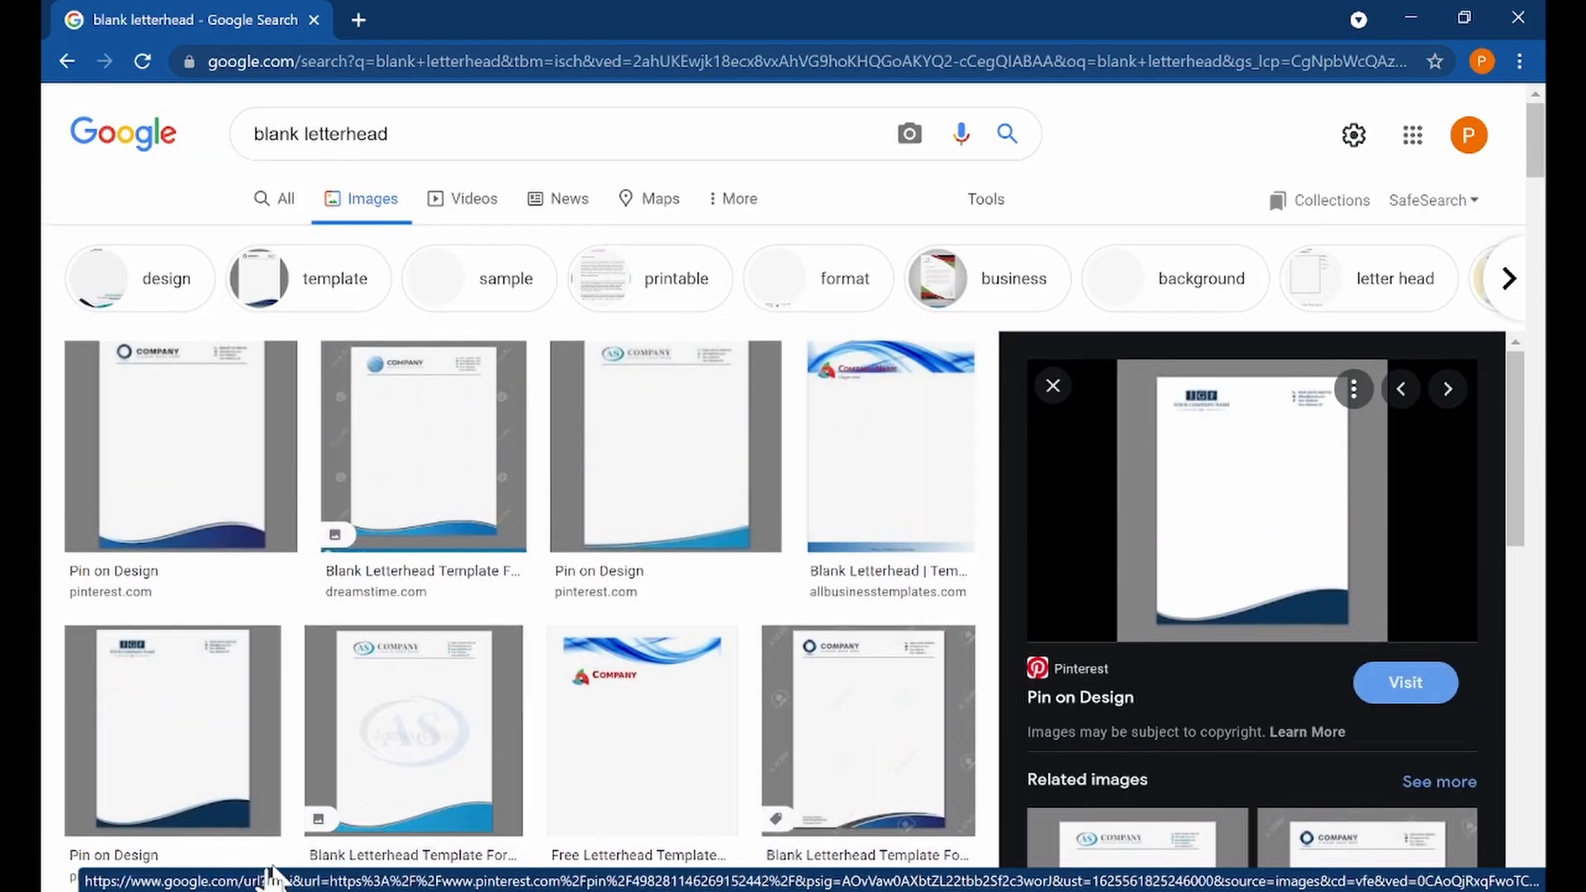
{"action": "scroll", "coordinate": [178, 809], "scroll_direction": "down", "scroll_amount": 2}
{"action": "scroll", "coordinate": [464, 705], "scroll_direction": "up", "scroll_amount": 2}
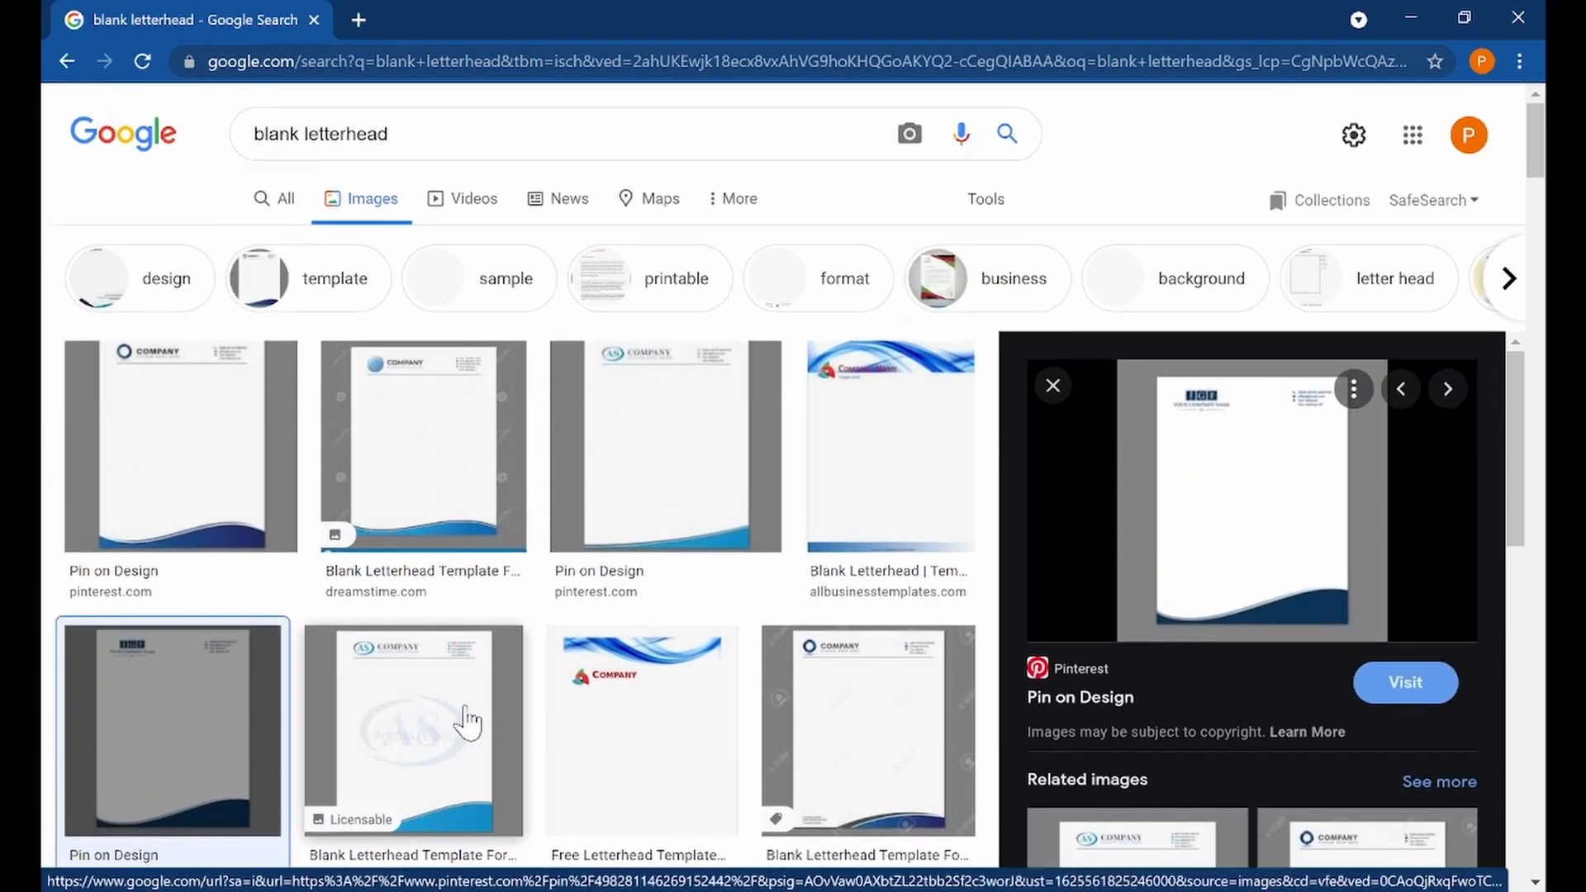
{"action": "scroll", "coordinate": [666, 641], "scroll_direction": "down", "scroll_amount": 3}
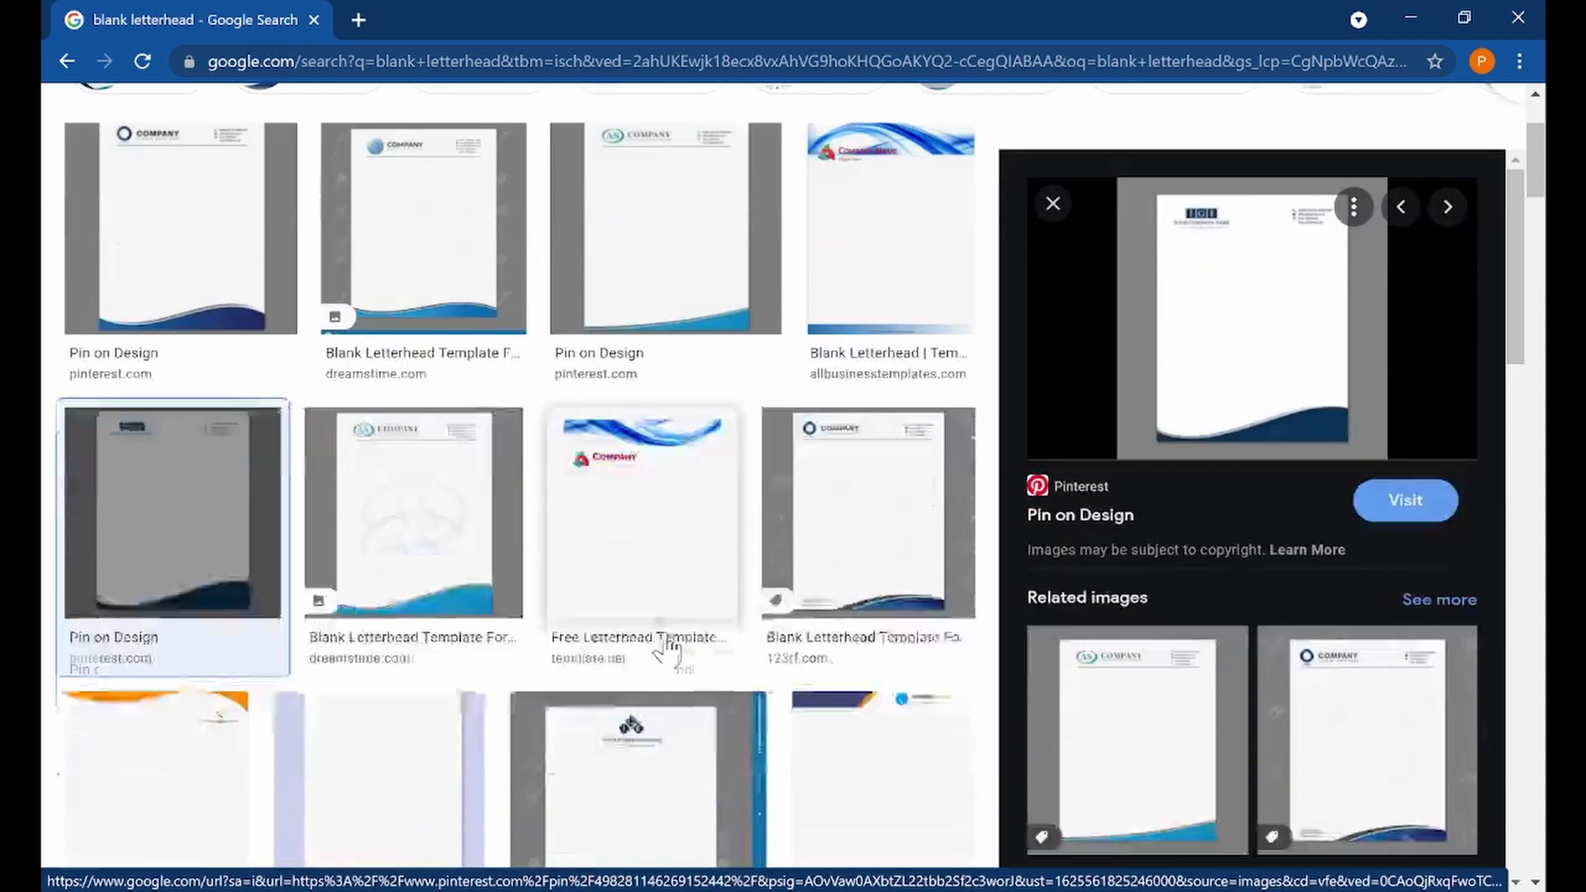
{"action": "left_click", "coordinate": [447, 507]}
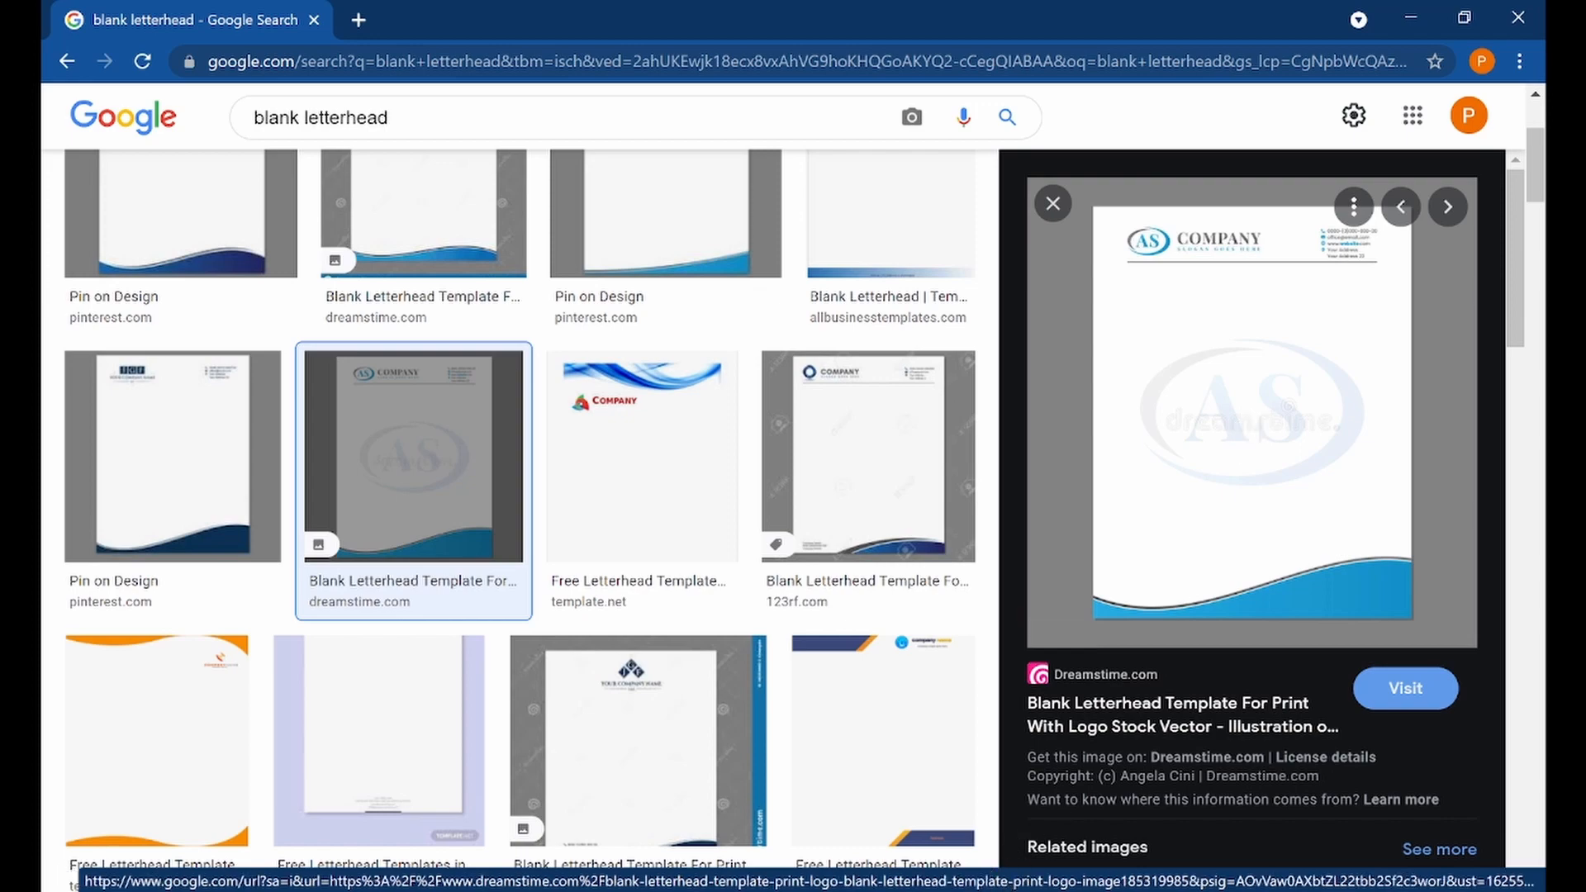
Switch to the Parts of a Formal Letter.txt notes in Notepad
{"action": "key", "text": "alt+Tab"}
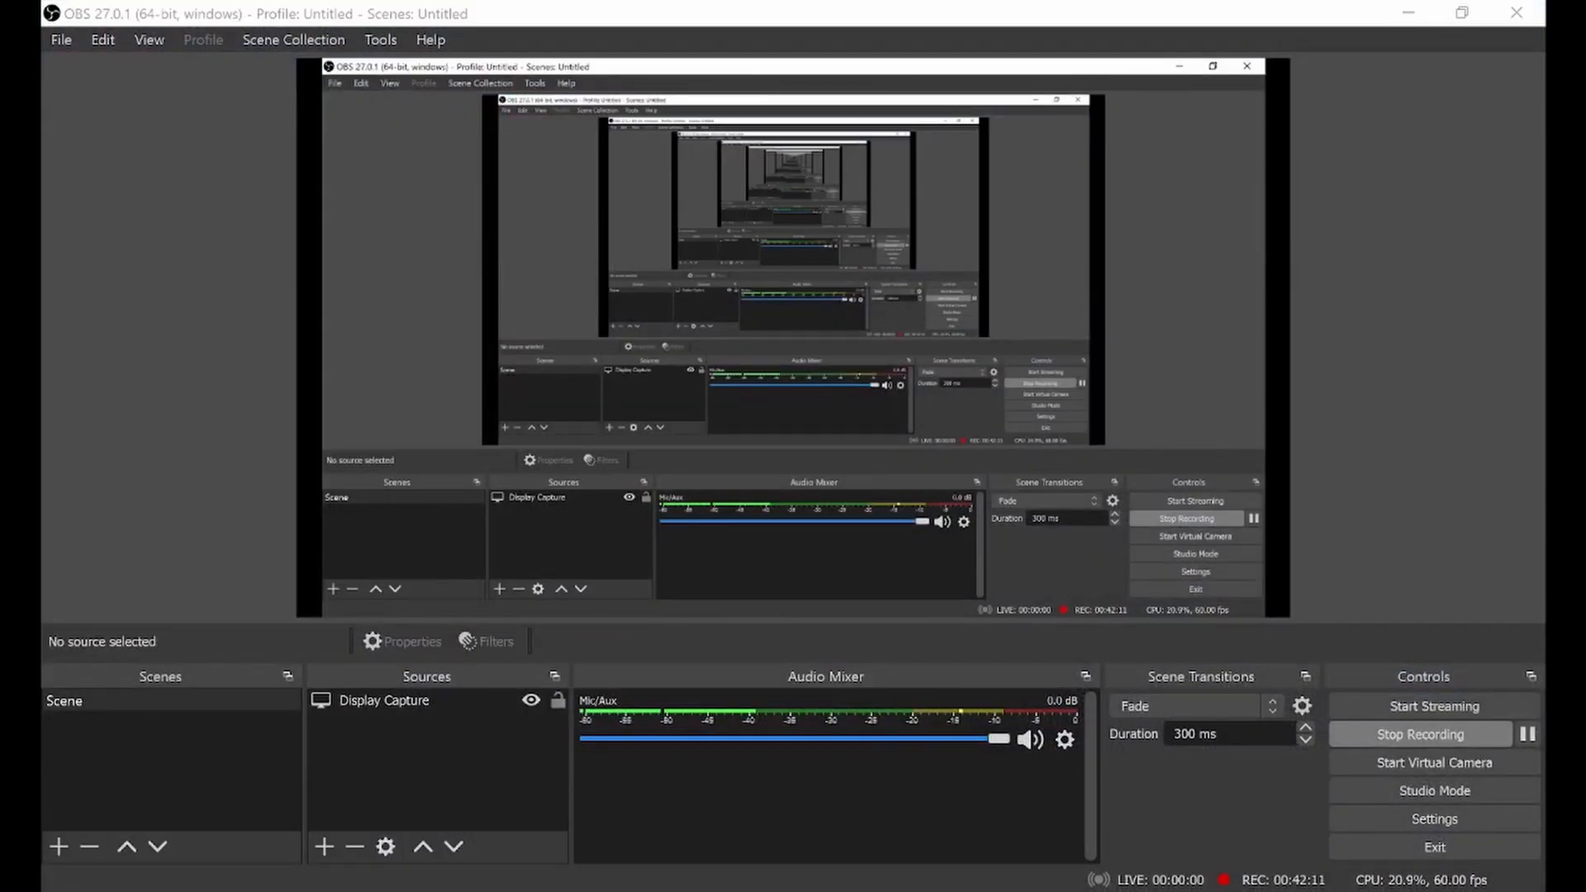
{"action": "key", "text": "alt+Tab"}
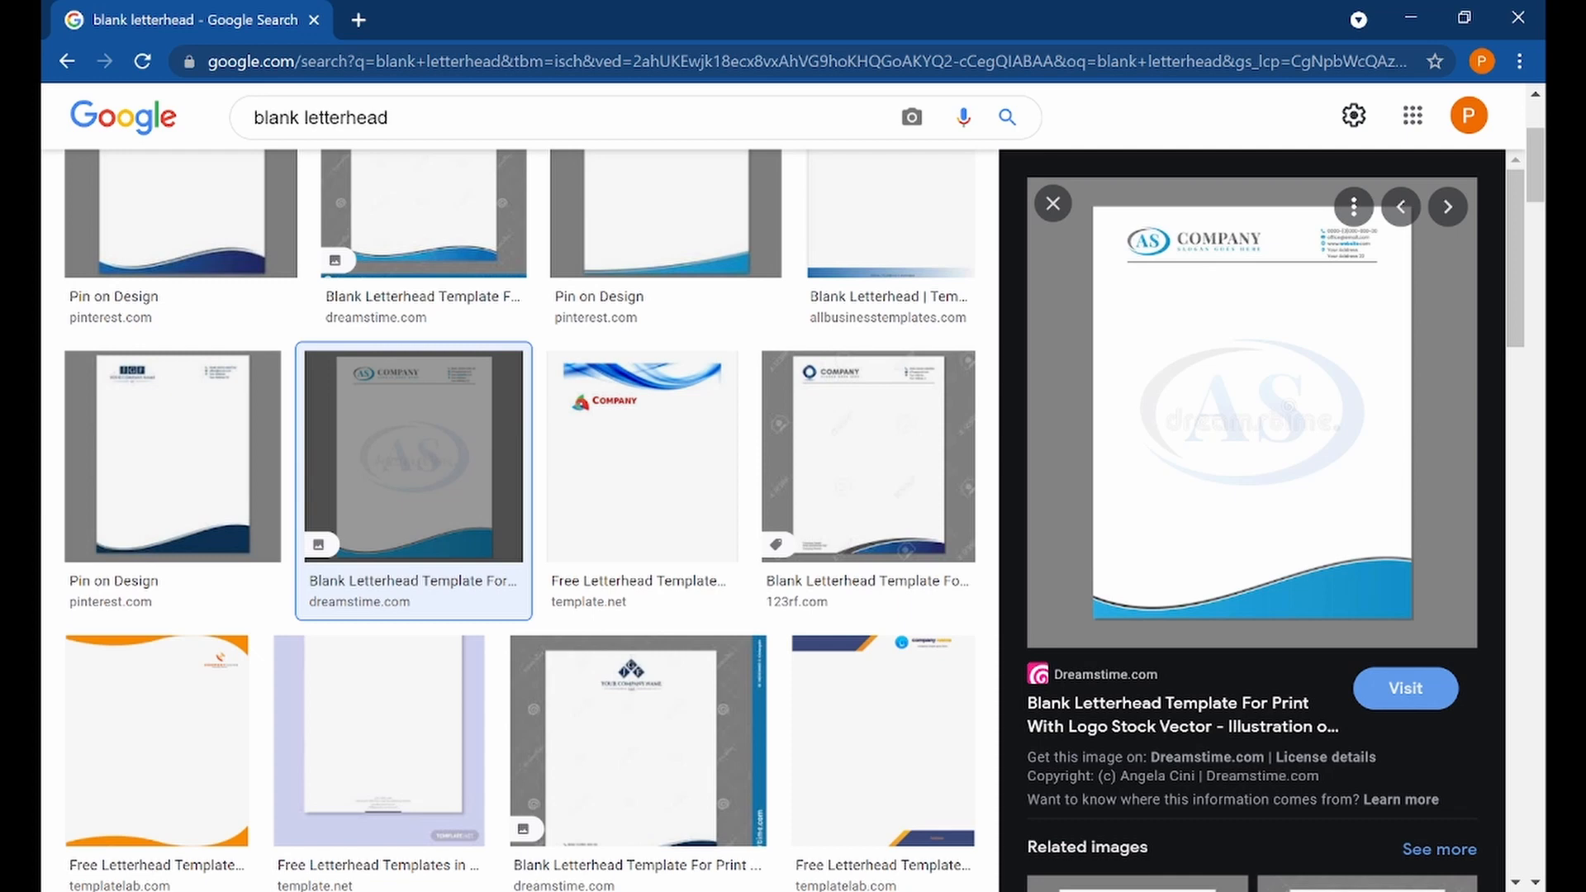
{"action": "mouse_move", "coordinate": [785, 888]}
{"action": "left_click", "coordinate": [882, 851]}
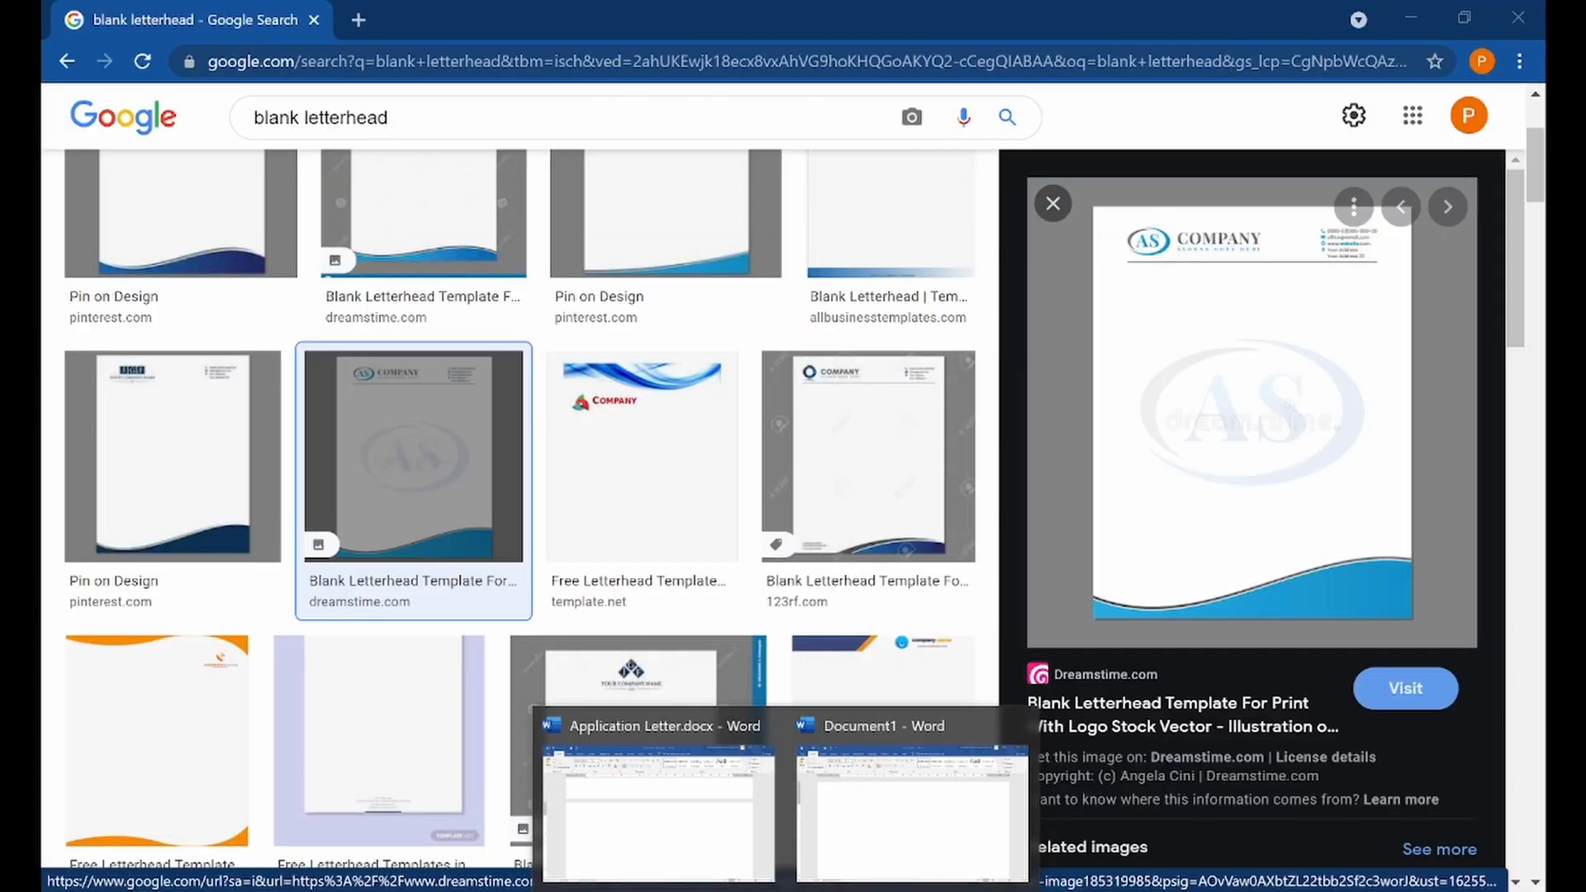
{"action": "left_click", "coordinate": [579, 890]}
{"action": "left_click", "coordinate": [389, 545]}
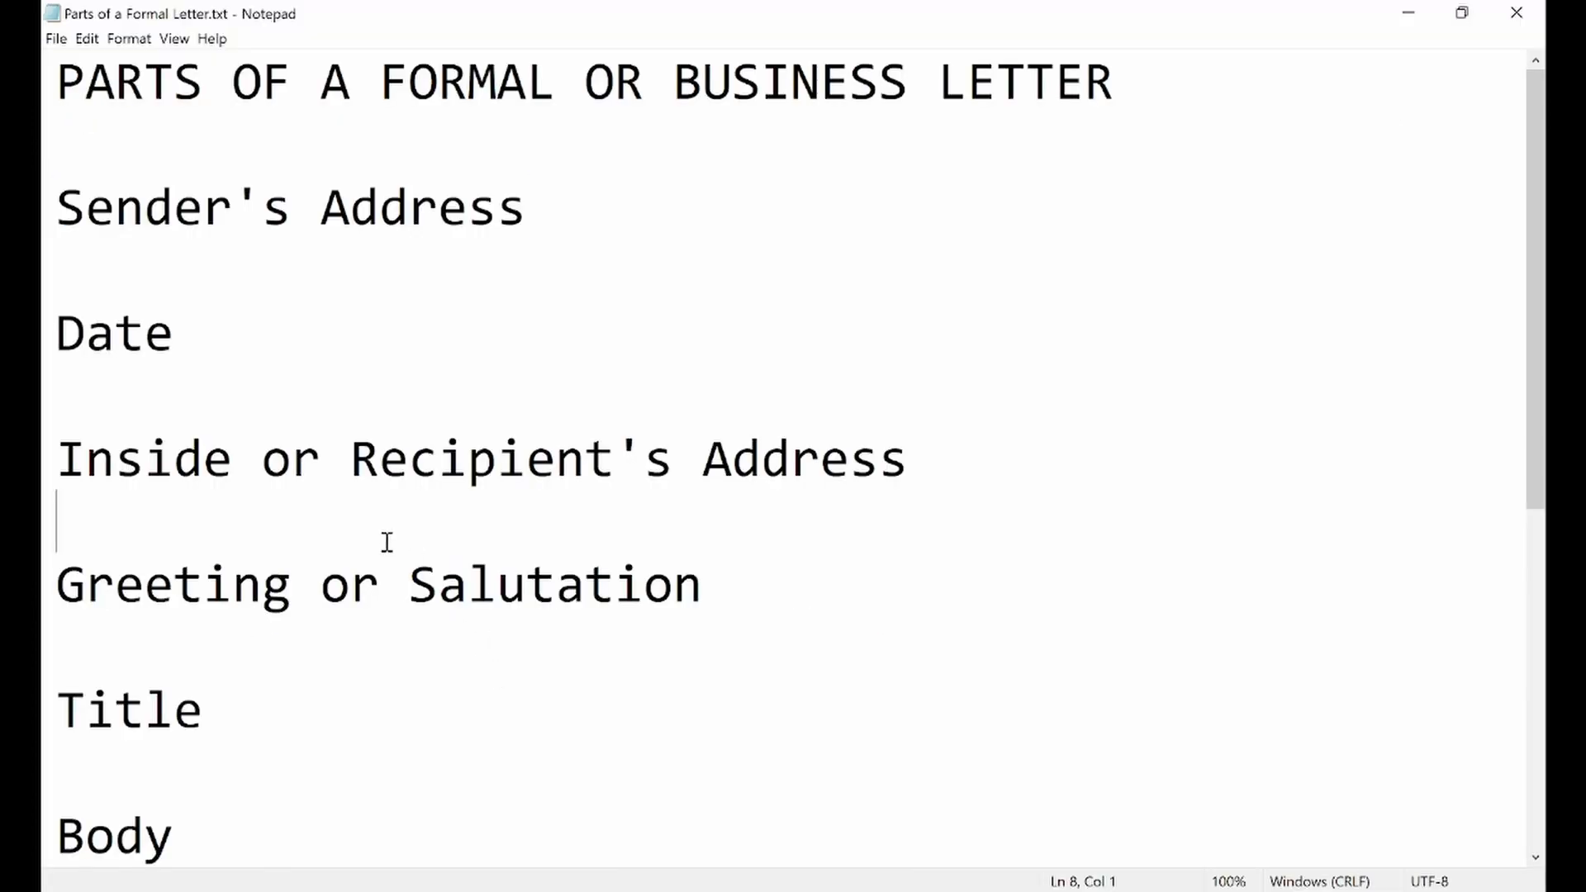
Highlight the Sender's Address, Date and Inside or Recipient's Address lines one after another for explanation
{"action": "left_click", "coordinate": [57, 216]}
{"action": "left_click_drag", "start_coordinate": [58, 217], "coordinate": [529, 224]}
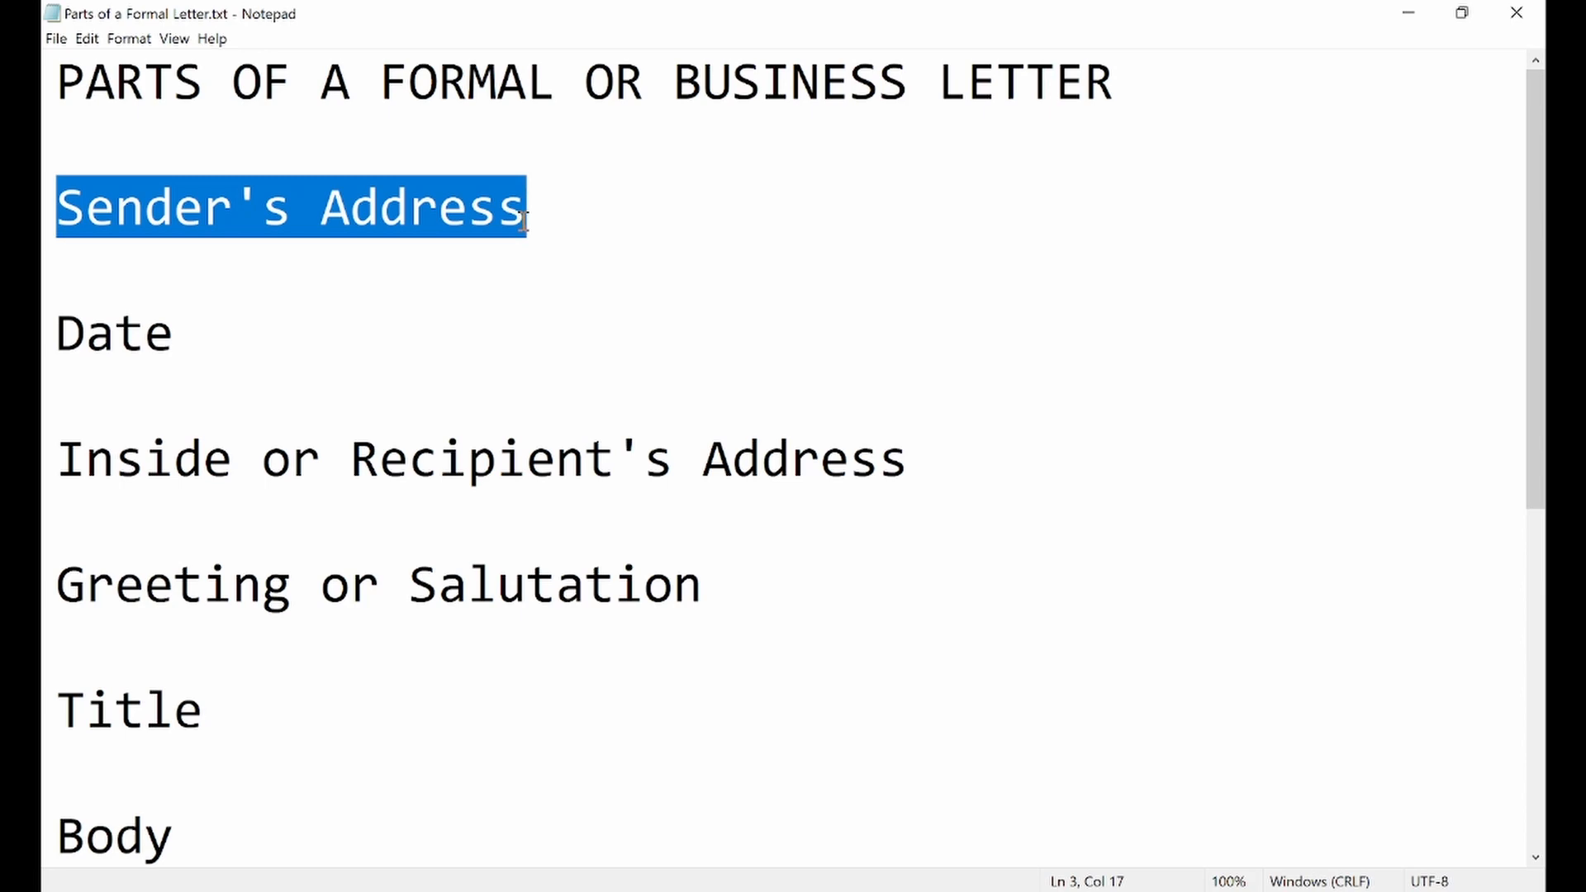
{"action": "double_click", "coordinate": [153, 330]}
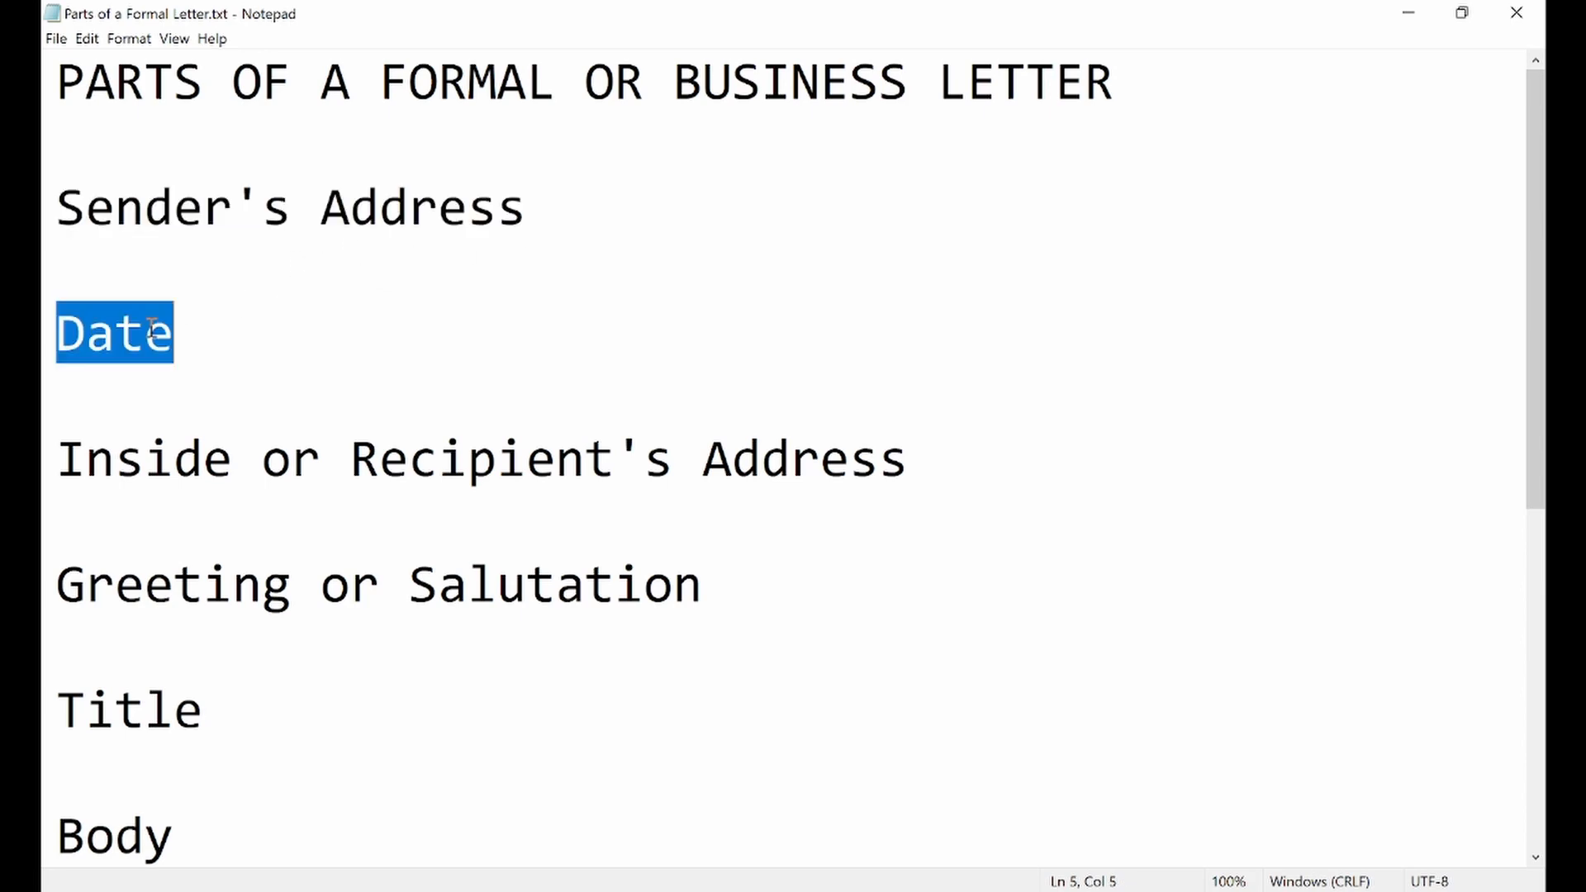
{"action": "left_click", "coordinate": [199, 336]}
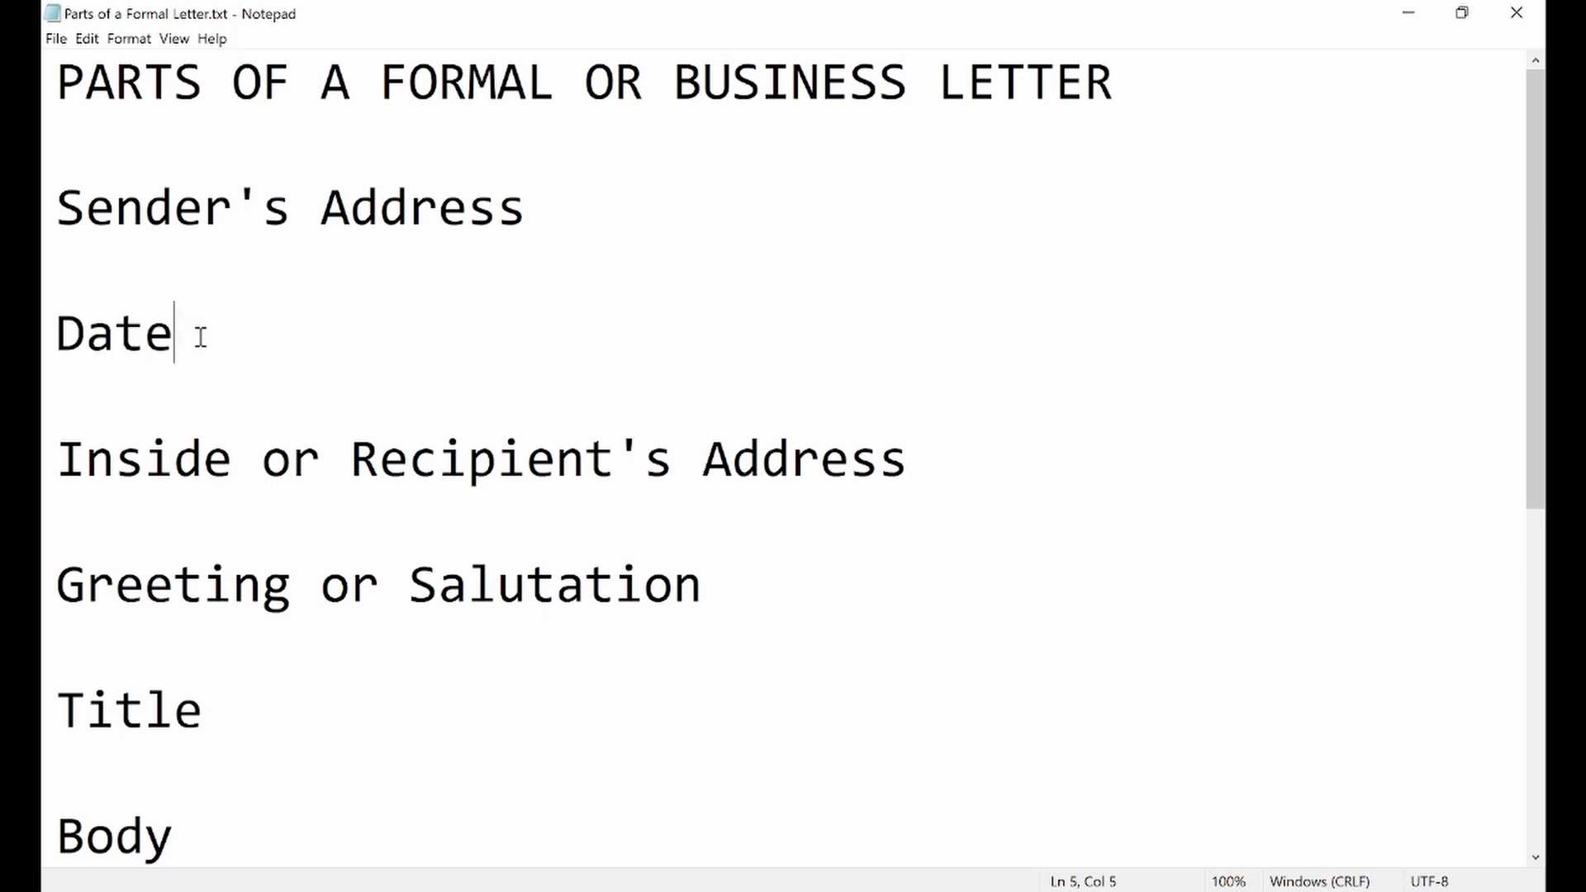
{"action": "left_click_drag", "start_coordinate": [58, 460], "coordinate": [902, 433]}
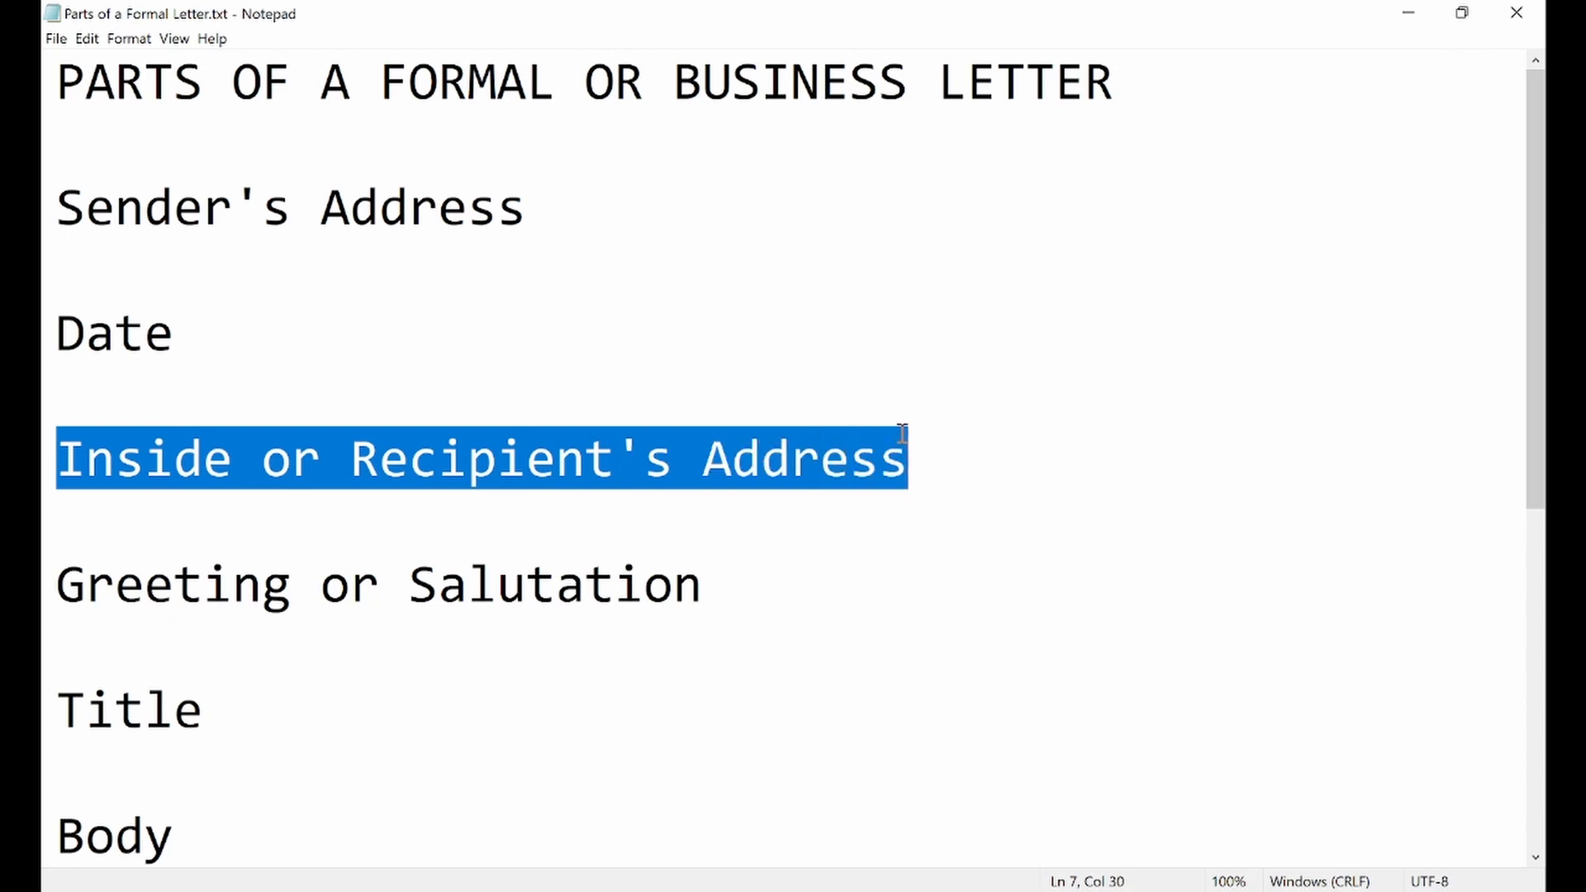
Try removing "or Recipient's" from the recipient's address line, and undo the deletion
{"action": "left_click", "coordinate": [347, 460]}
{"action": "left_click_drag", "start_coordinate": [263, 460], "coordinate": [683, 484]}
{"action": "key", "text": "BackSpace"}
{"action": "key", "text": "BackSpace"}
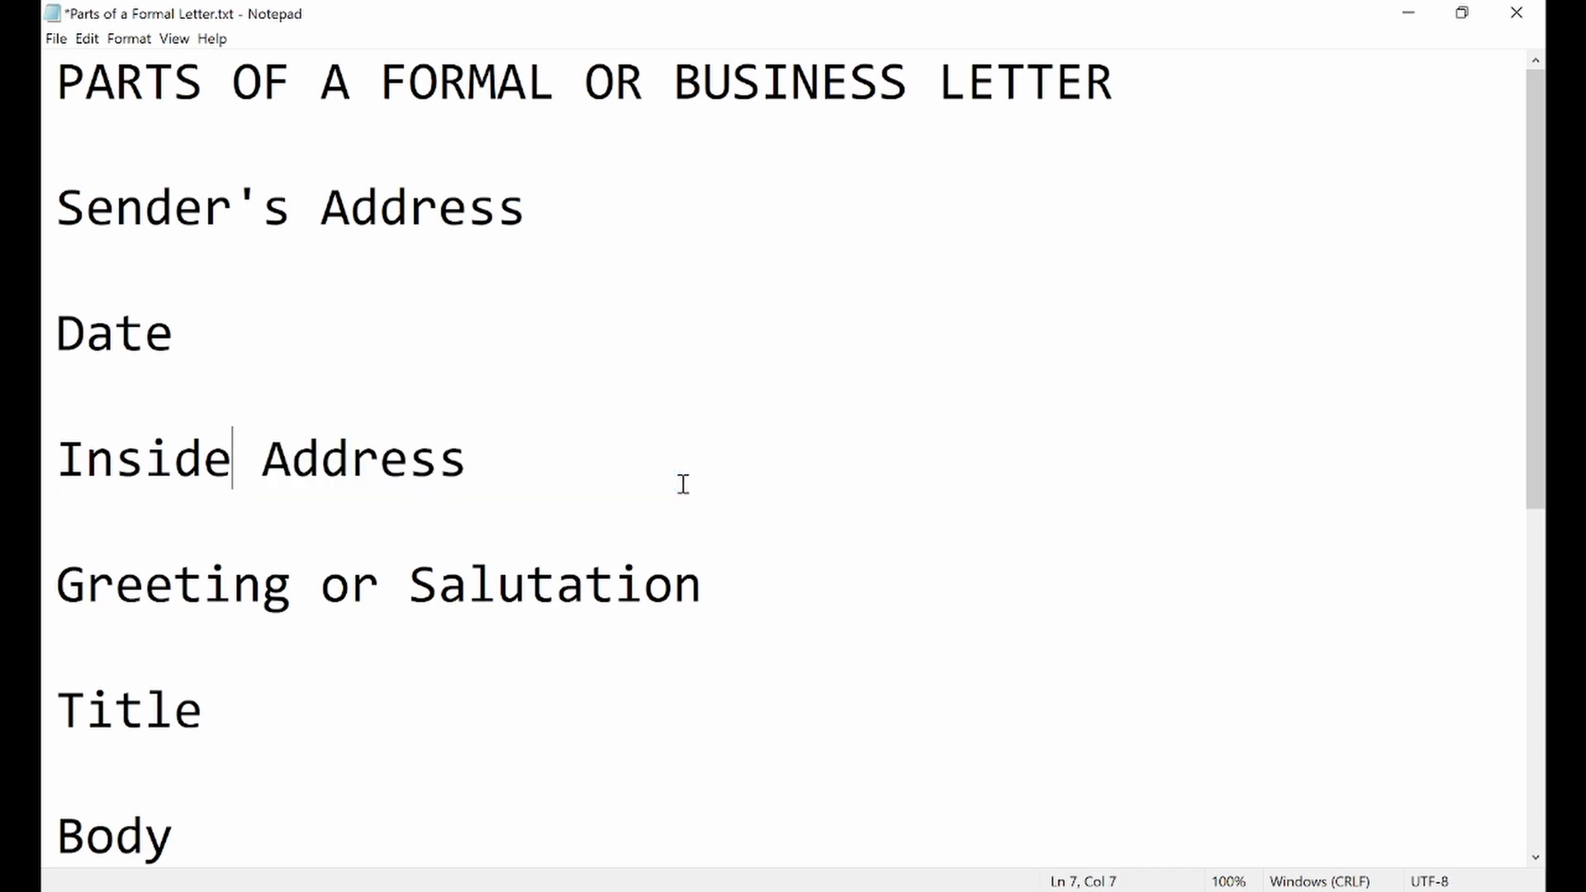
{"action": "key", "text": "ctrl+z"}
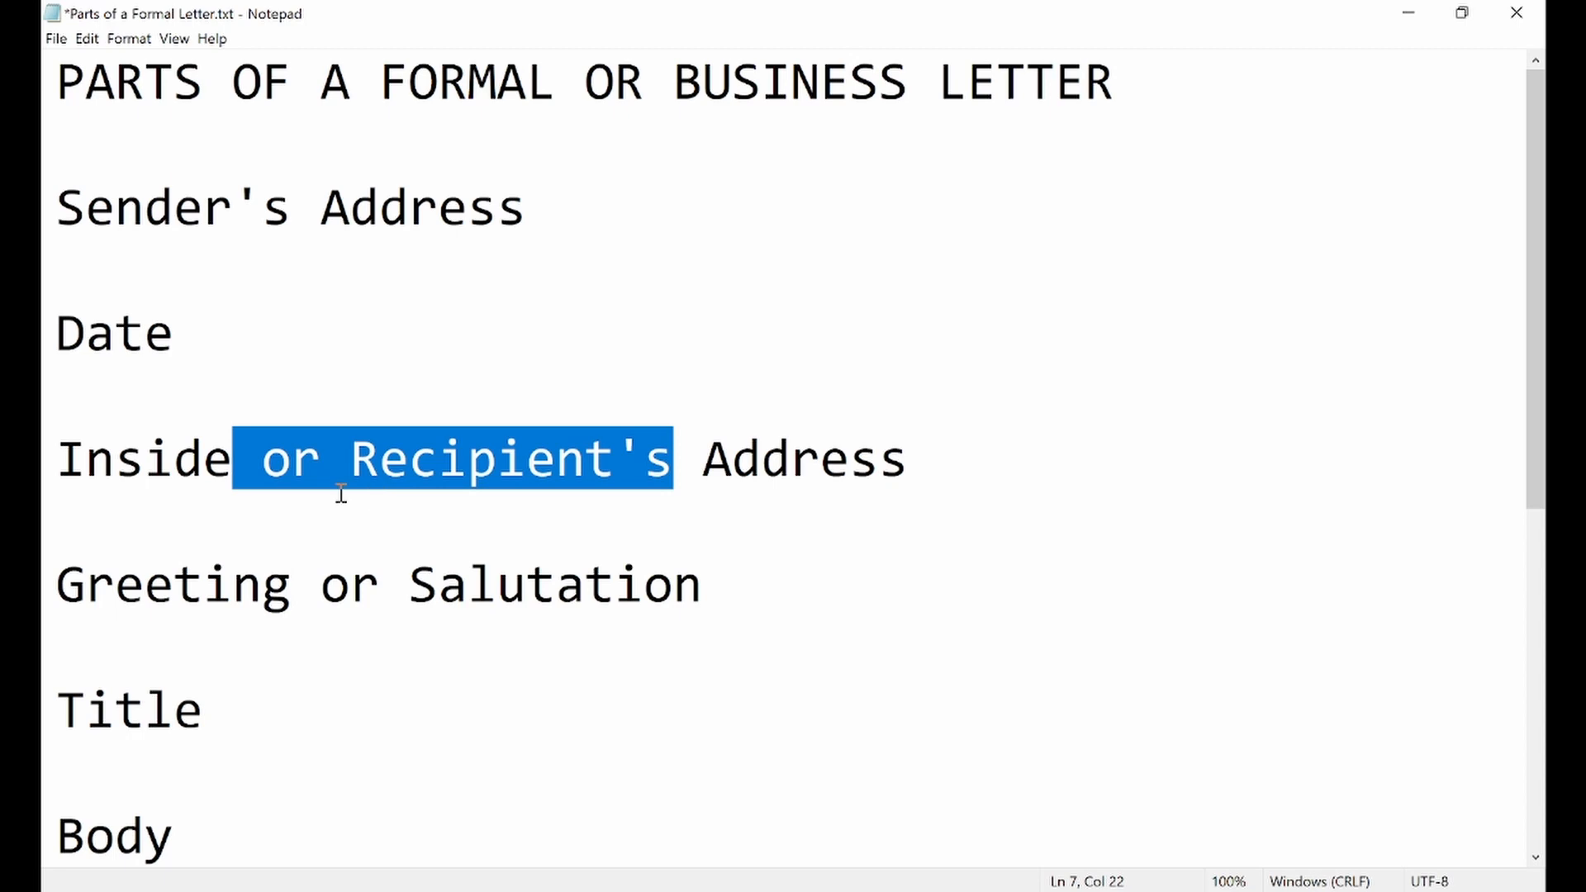
Delete the words "Inside or" so the line reads "Recipient's Address"
{"action": "left_click", "coordinate": [369, 450]}
{"action": "left_click_drag", "start_coordinate": [354, 460], "coordinate": [55, 456]}
{"action": "key", "text": "BackSpace"}
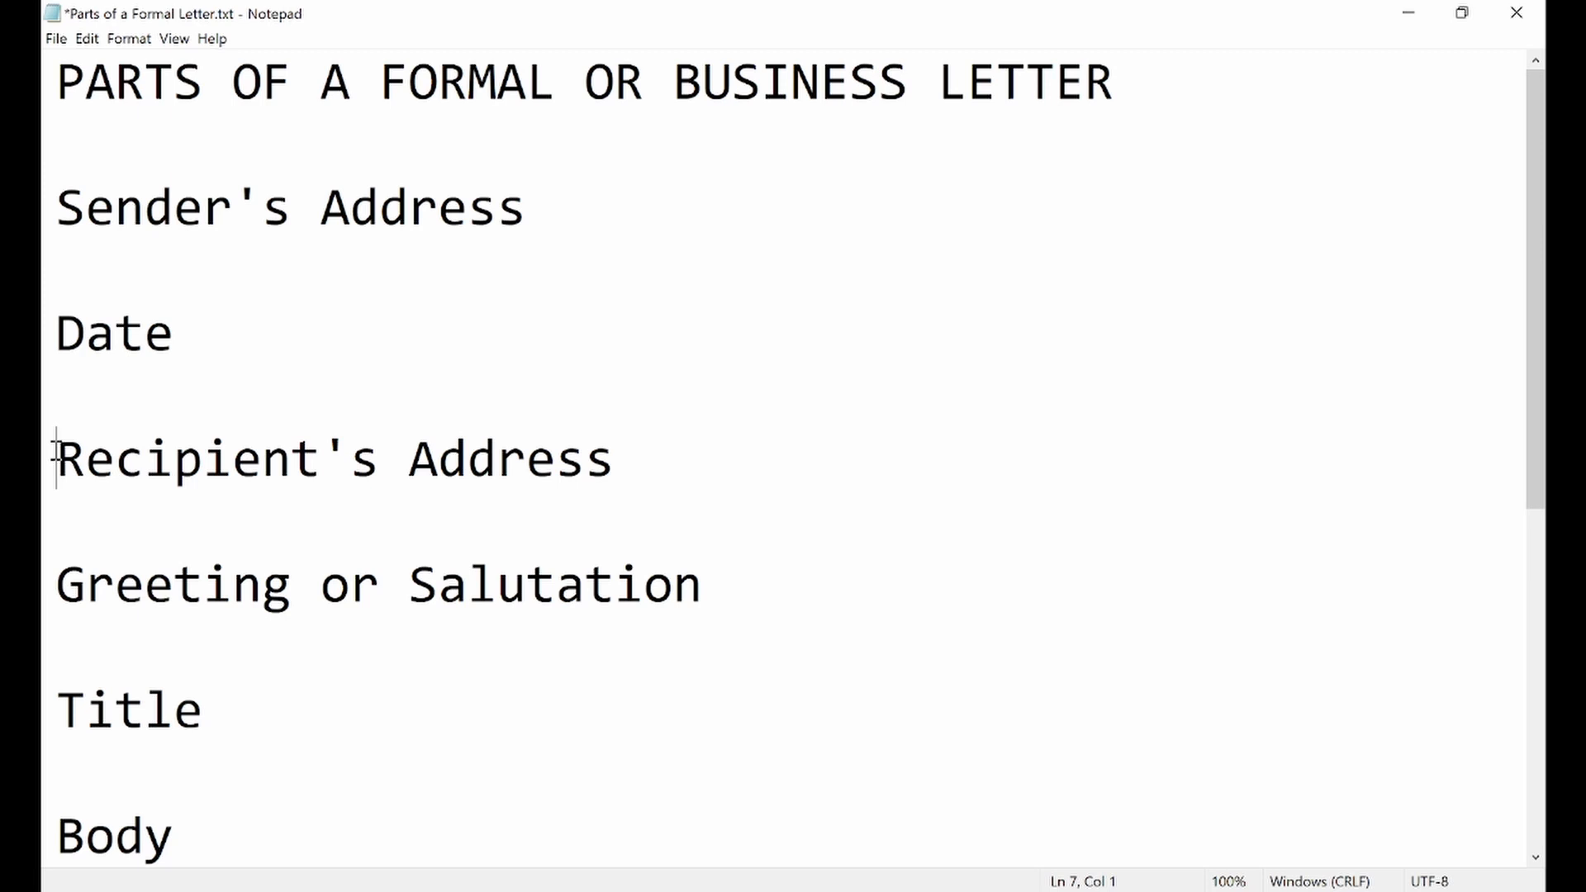
Highlight the Greeting or Salutation, Title and Body entries in turn while going through the letter parts
{"action": "left_click_drag", "start_coordinate": [57, 582], "coordinate": [722, 570]}
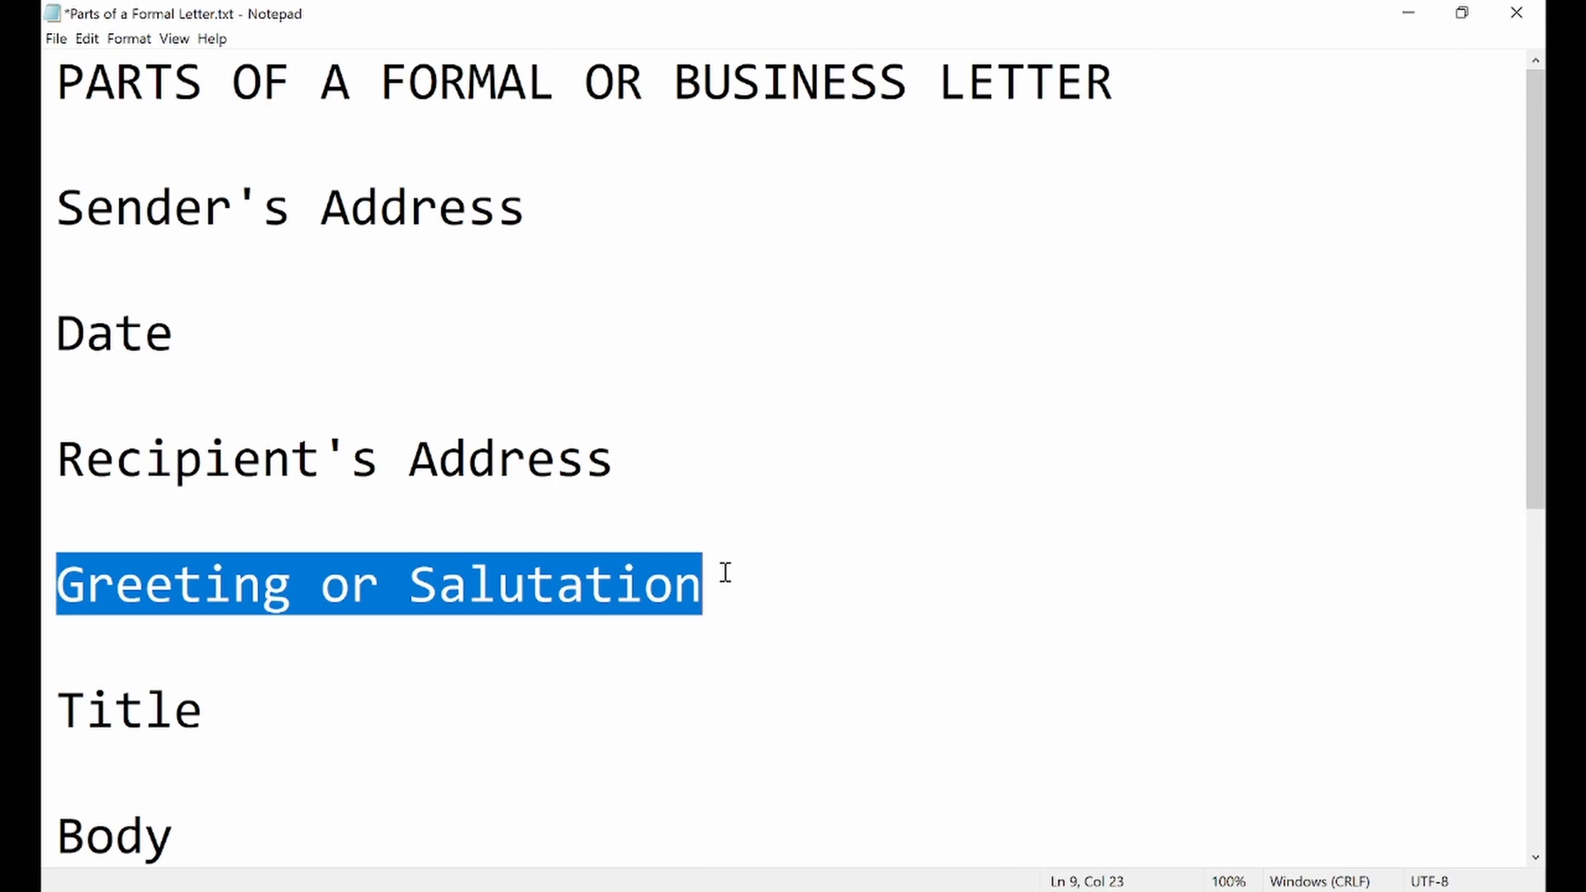
{"action": "scroll", "coordinate": [725, 572], "scroll_direction": "down", "scroll_amount": 2}
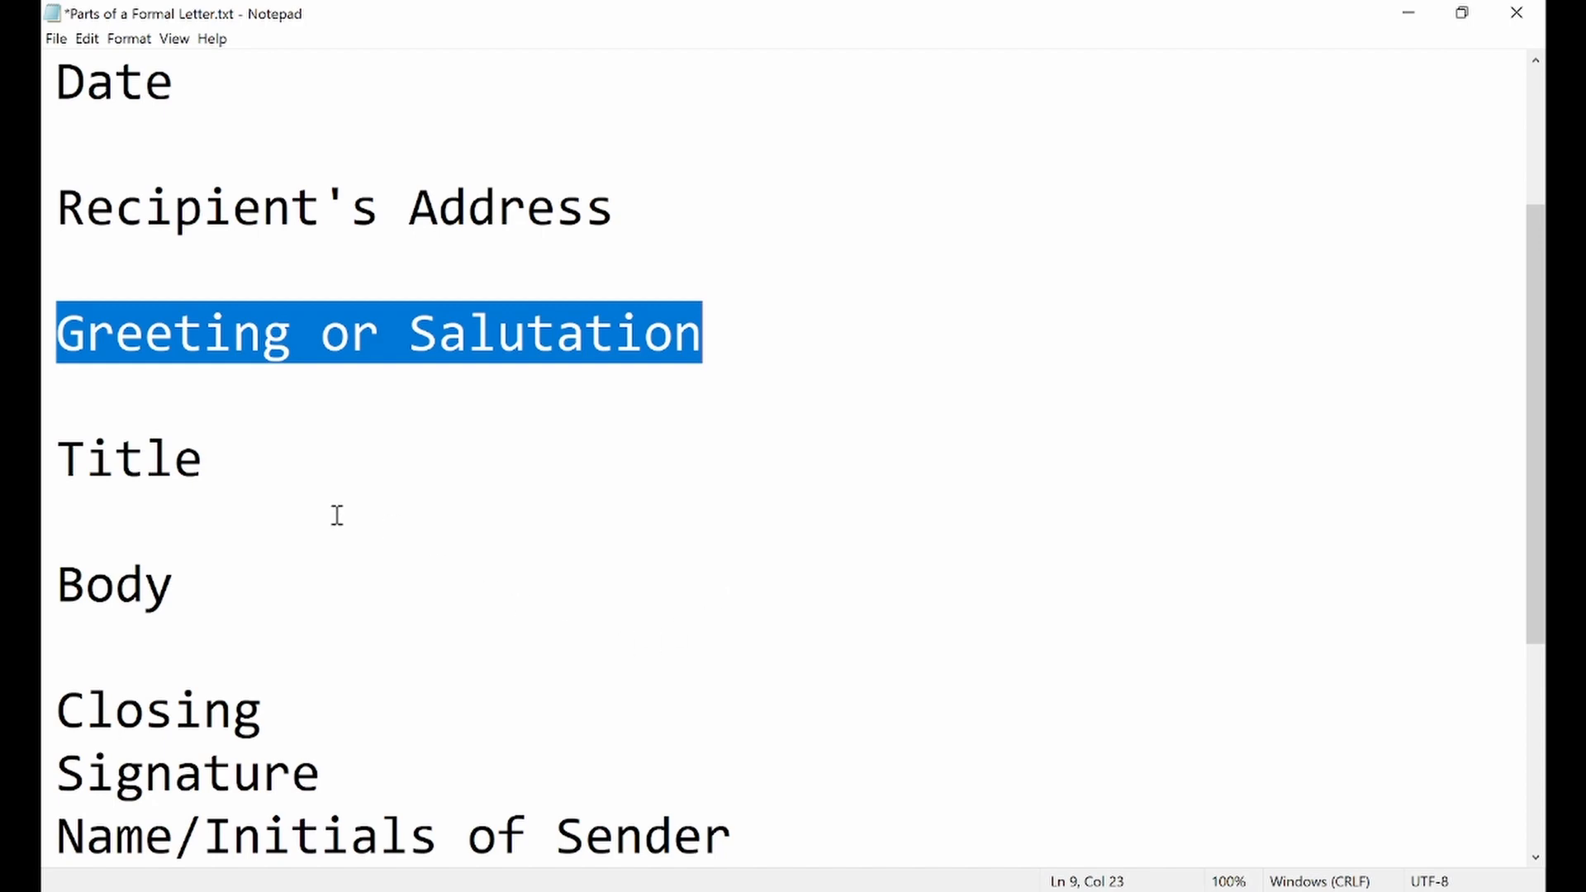
{"action": "double_click", "coordinate": [170, 460]}
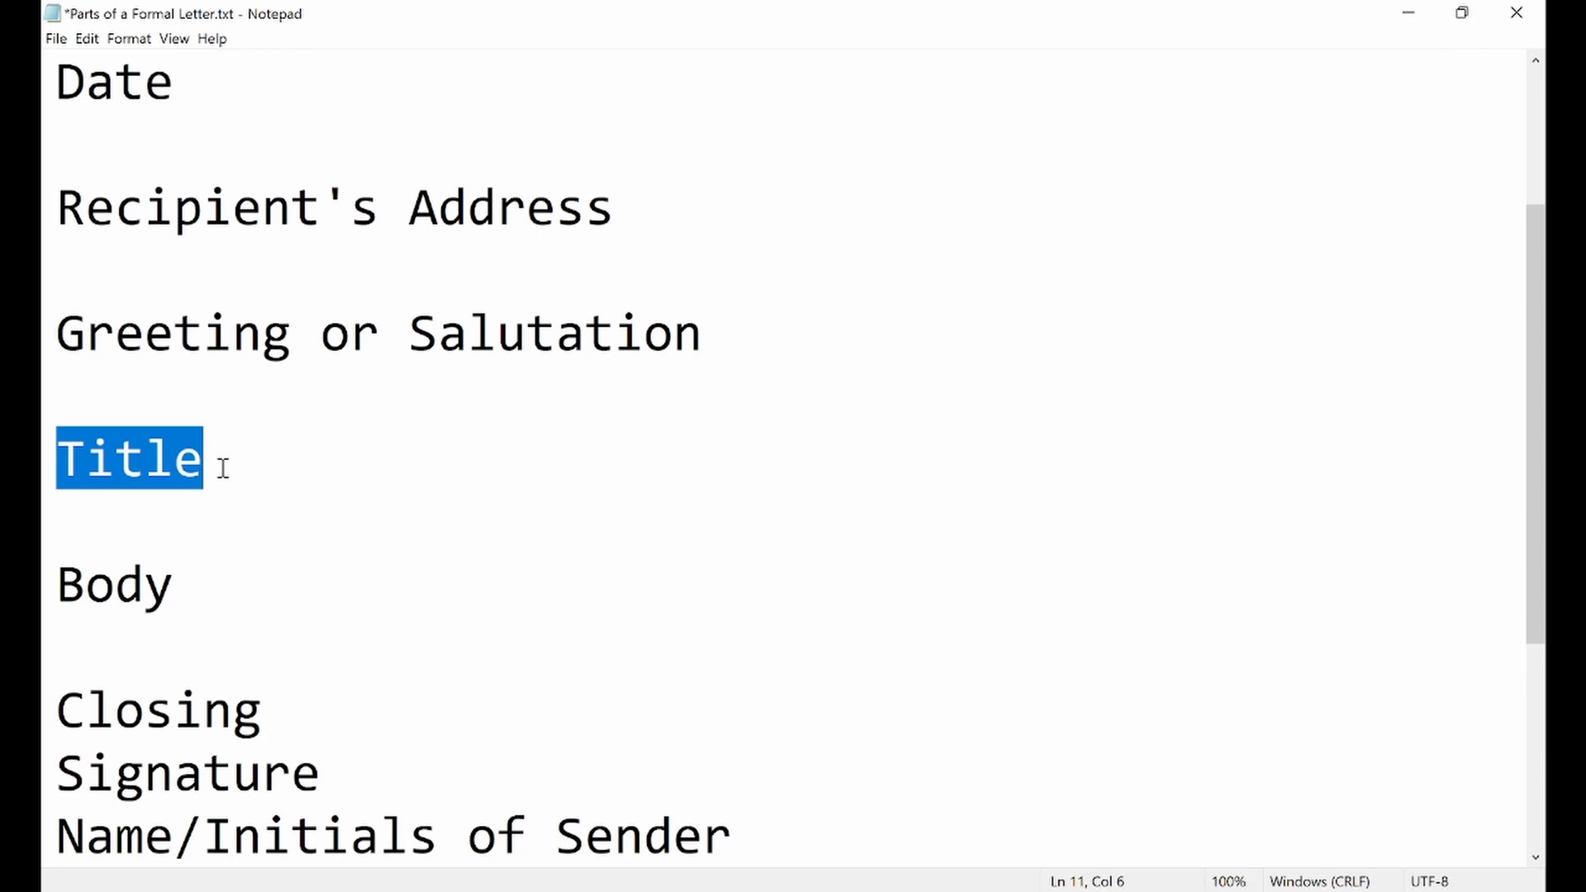
{"action": "double_click", "coordinate": [122, 580]}
{"action": "scroll", "coordinate": [223, 550], "scroll_direction": "down", "scroll_amount": 1}
{"action": "scroll", "coordinate": [223, 549], "scroll_direction": "down", "scroll_amount": 2}
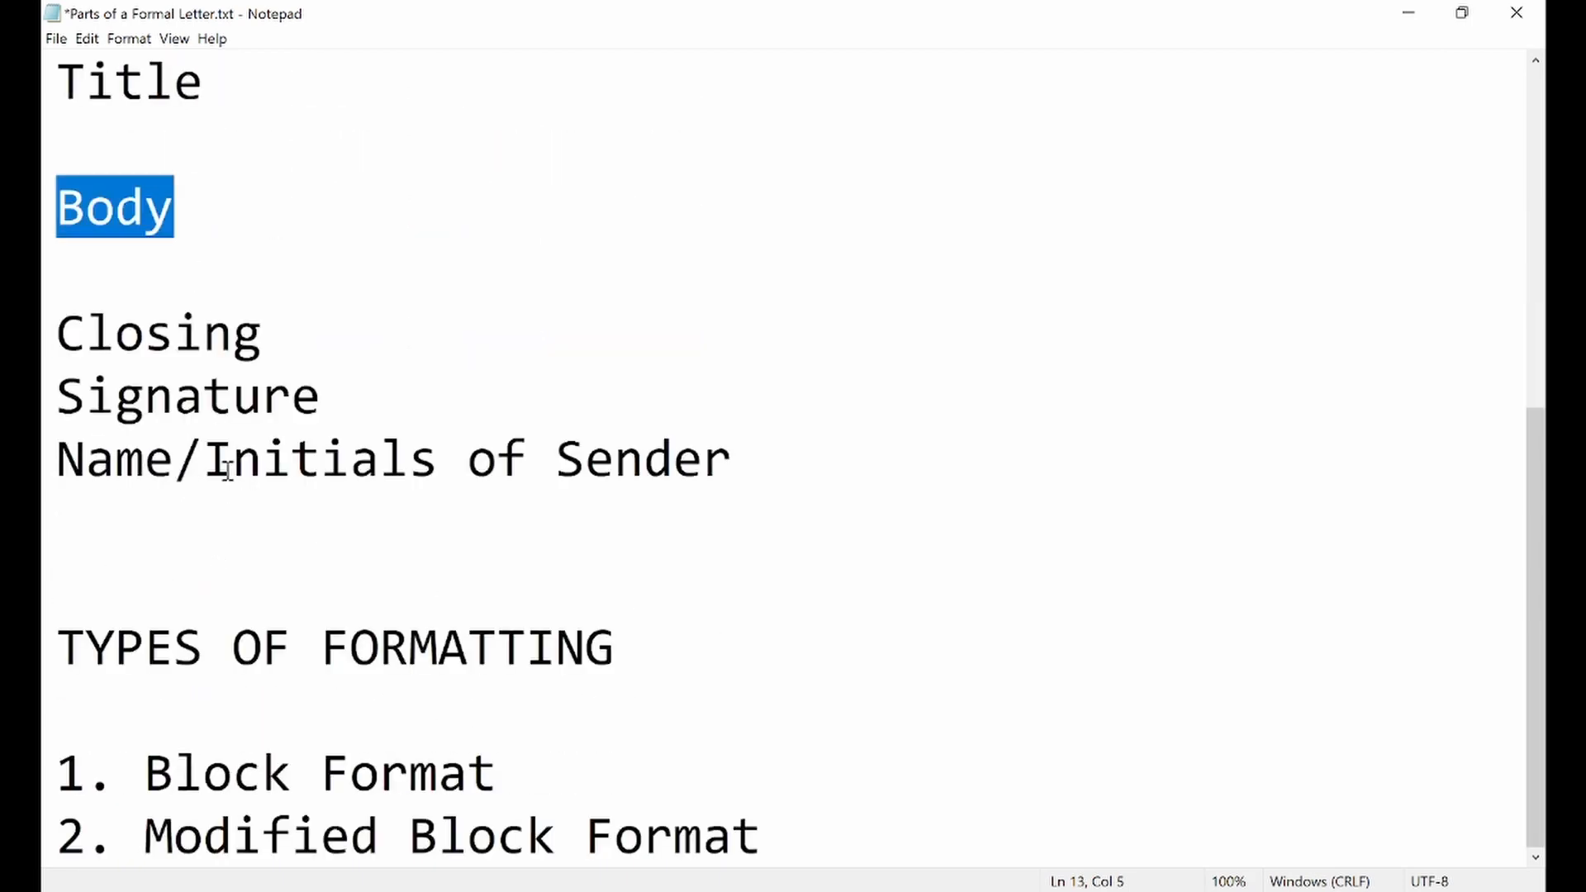
{"action": "left_click", "coordinate": [195, 223]}
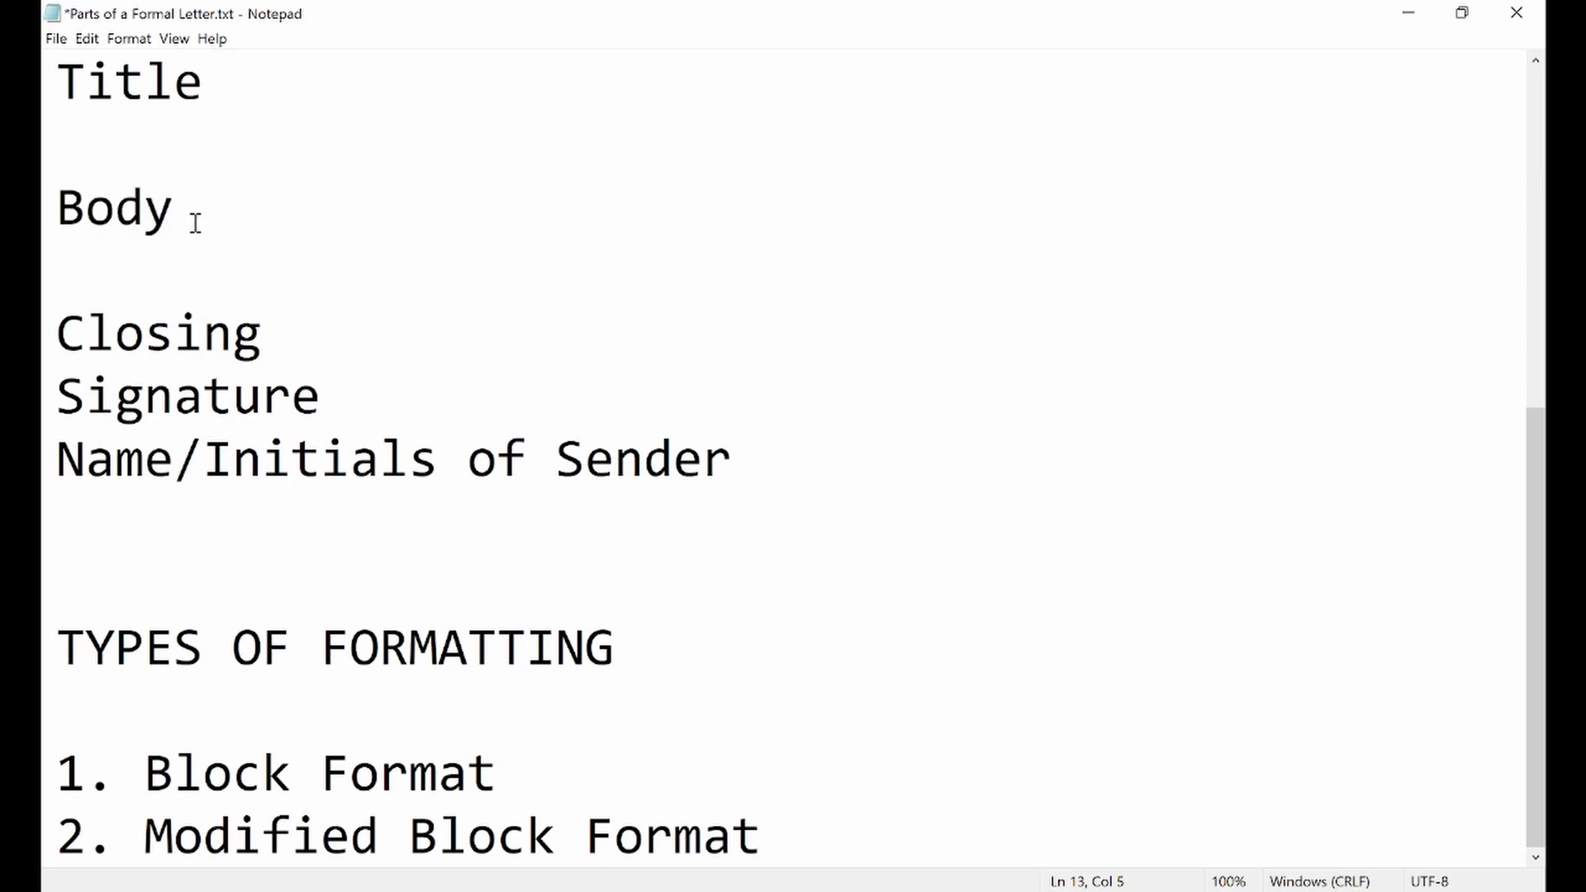
{"action": "left_click_drag", "start_coordinate": [174, 217], "coordinate": [46, 206]}
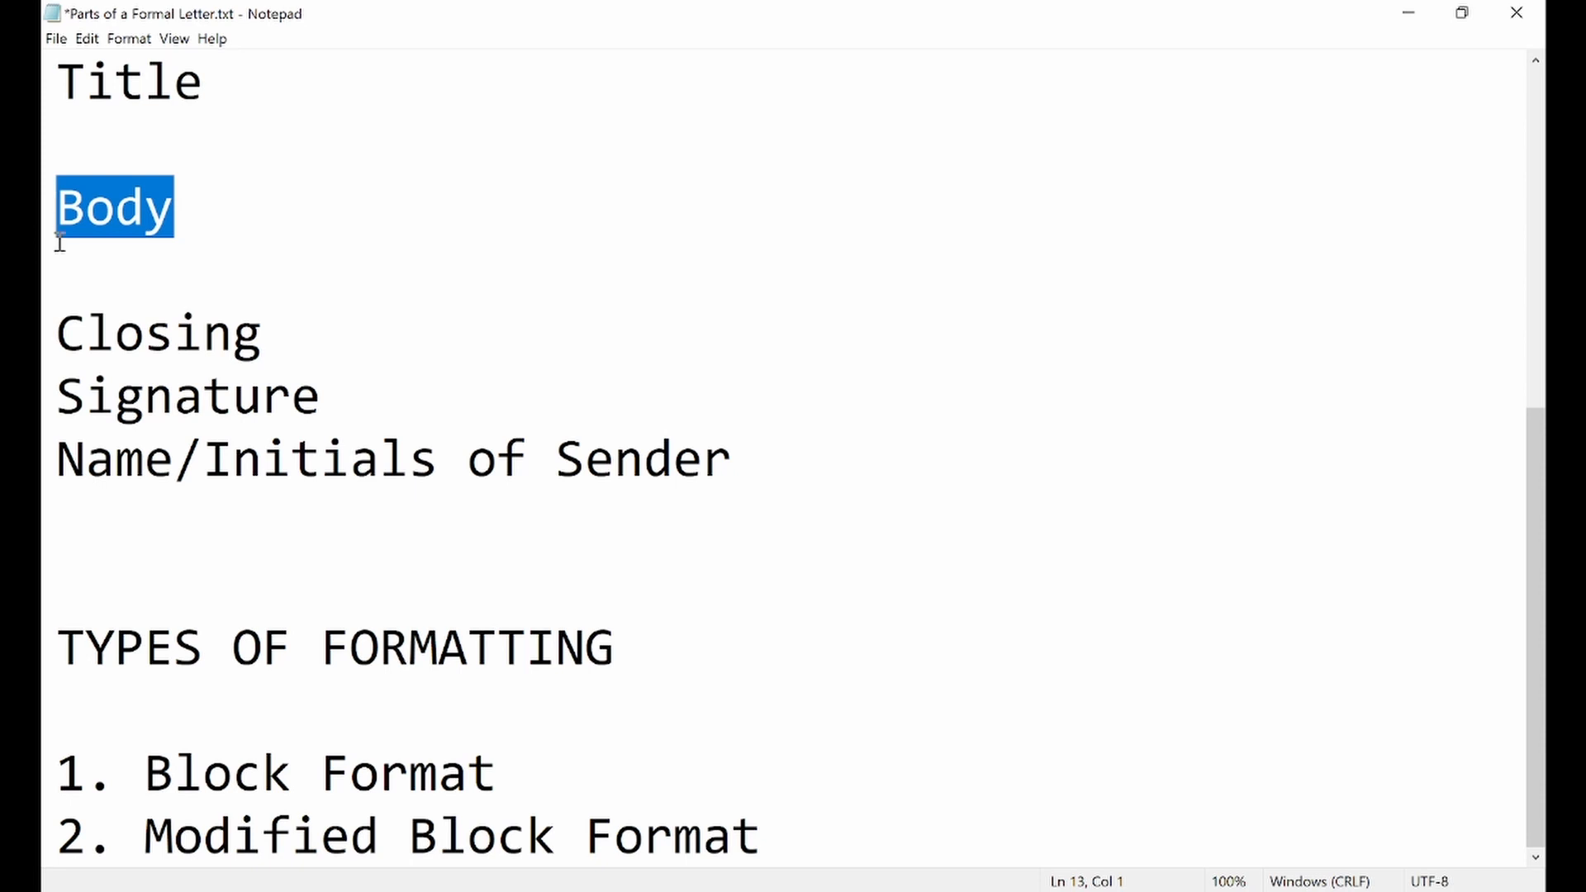
Highlight the Closing, Signature and Name/Initials of Sender lines one after another
{"action": "left_click_drag", "start_coordinate": [51, 335], "coordinate": [273, 340]}
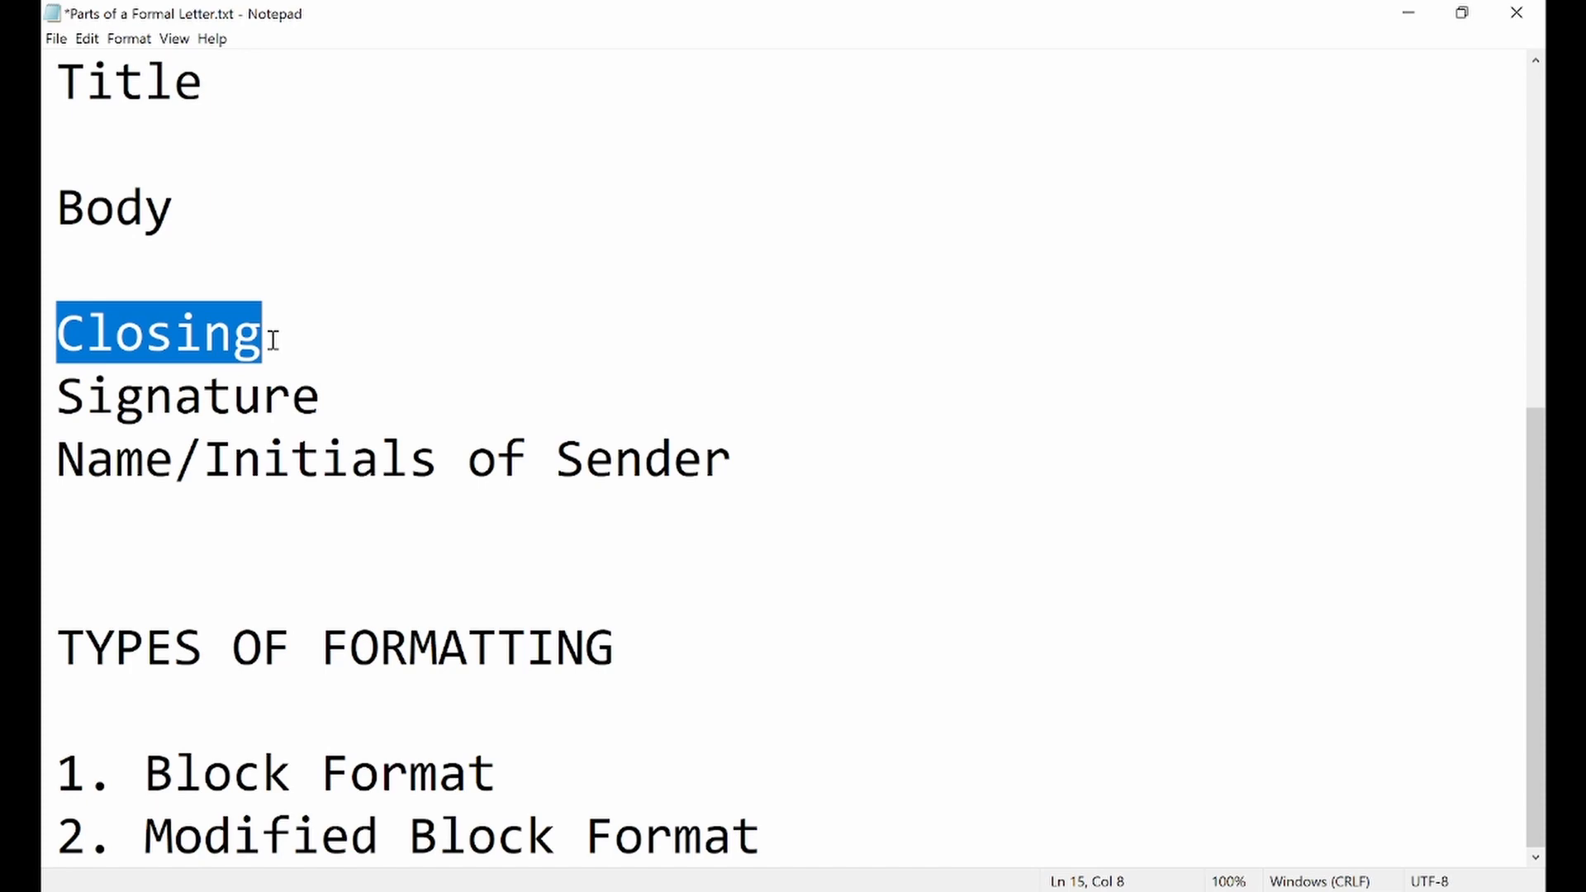
{"action": "left_click", "coordinate": [273, 340]}
{"action": "left_click_drag", "start_coordinate": [54, 395], "coordinate": [324, 417]}
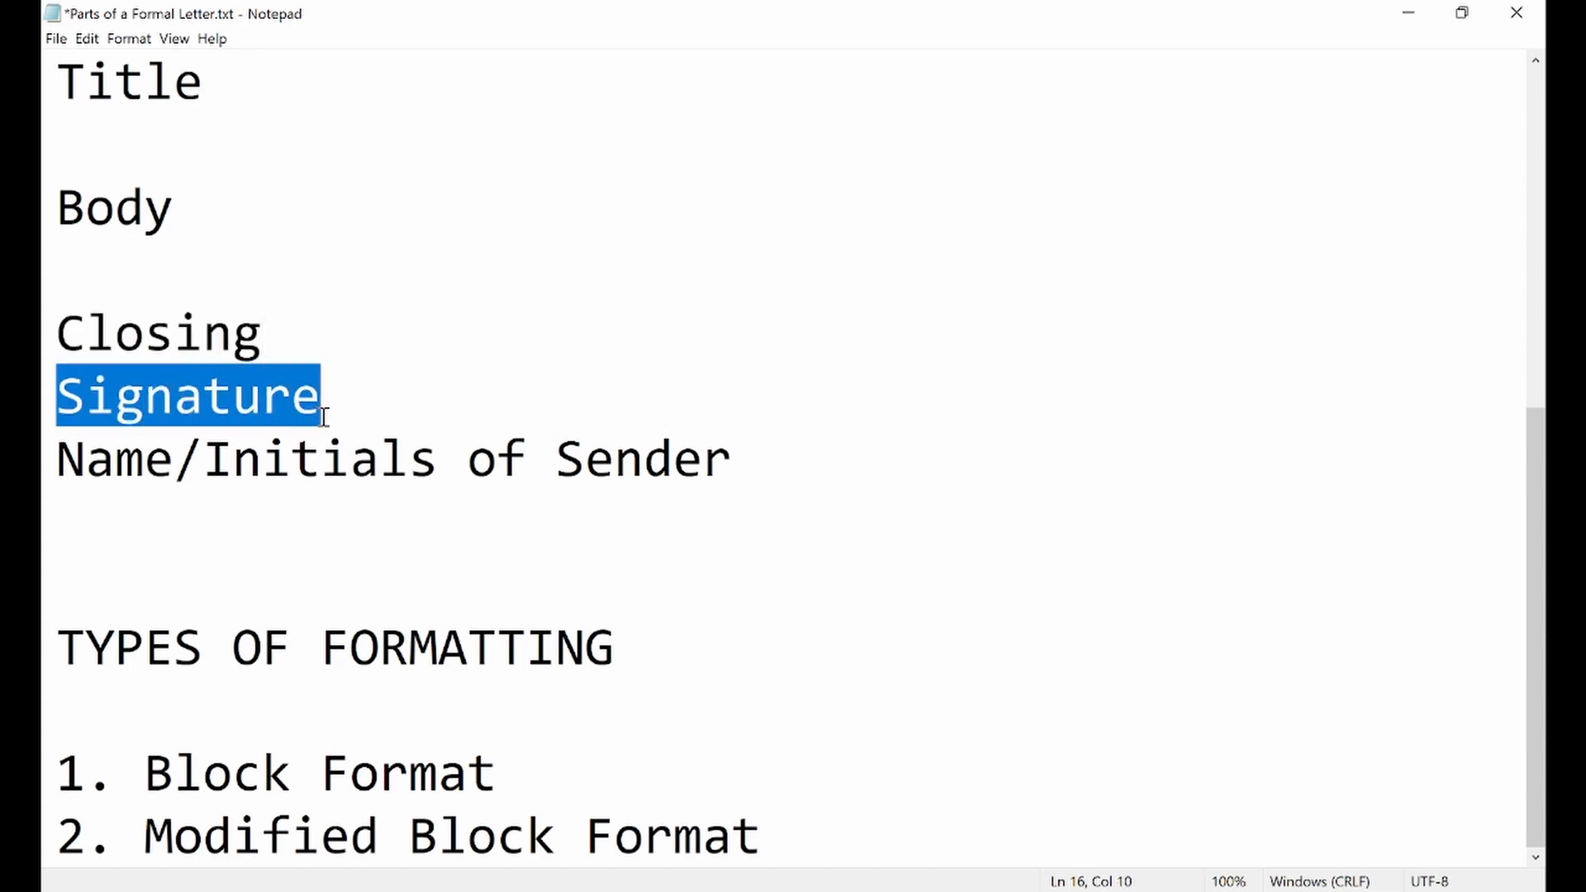
{"action": "mouse_move", "coordinate": [56, 459]}
{"action": "left_mouse_down"}
{"action": "mouse_move", "coordinate": [312, 492]}
{"action": "mouse_move", "coordinate": [517, 477]}
{"action": "mouse_move", "coordinate": [782, 429]}
{"action": "left_mouse_up"}
{"action": "left_click", "coordinate": [787, 429]}
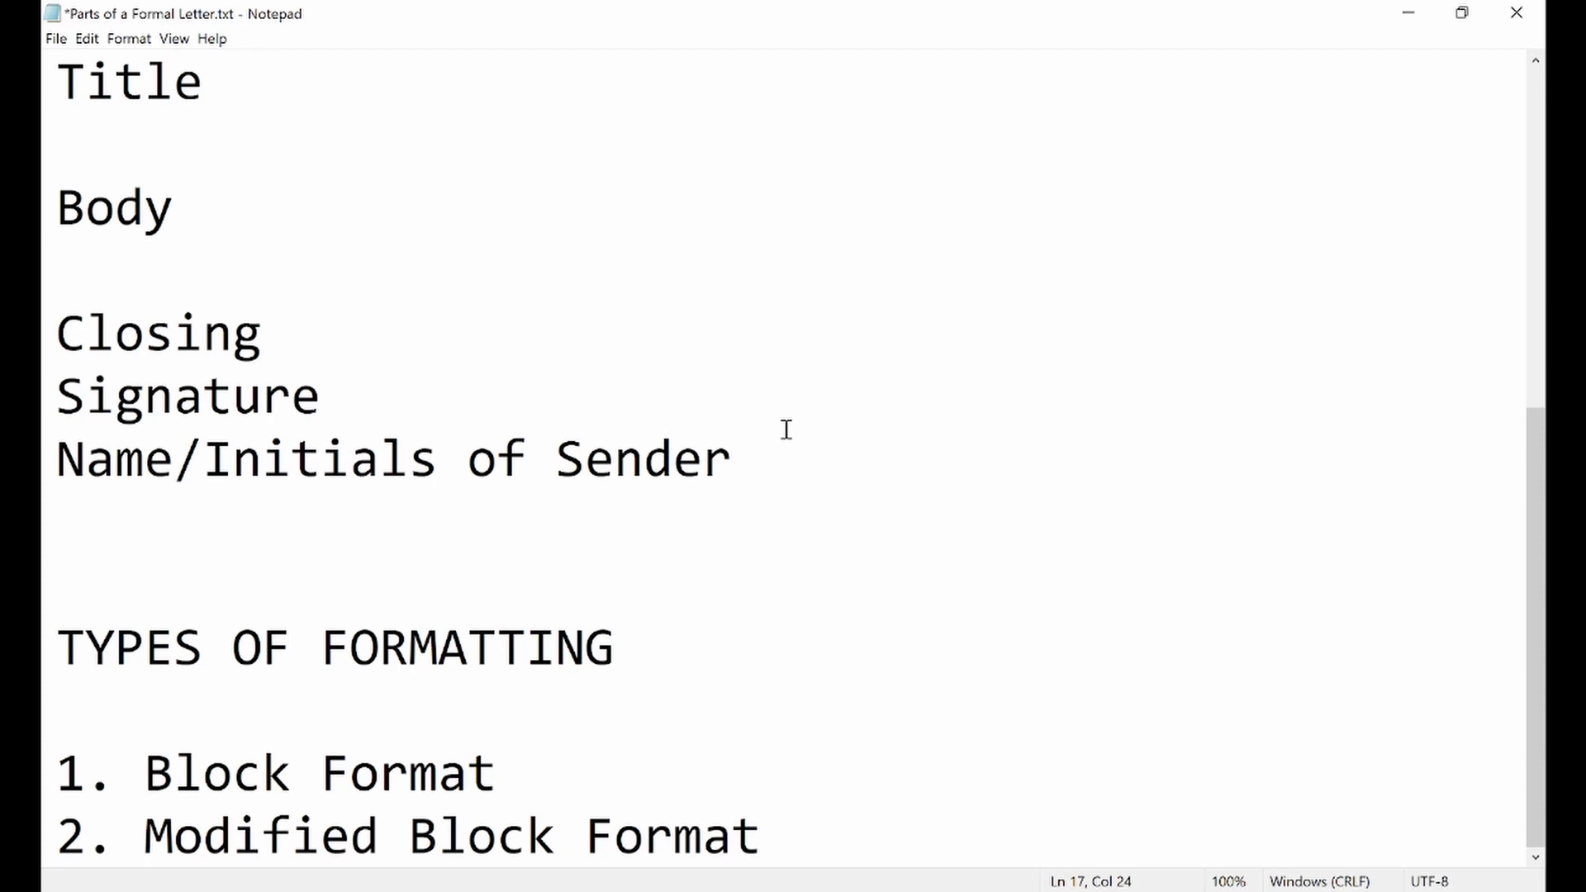
Review the list of letter parts from its start and add five blank lines after "2. Modified Block Format"
{"action": "scroll", "coordinate": [786, 429], "scroll_direction": "up", "scroll_amount": 4}
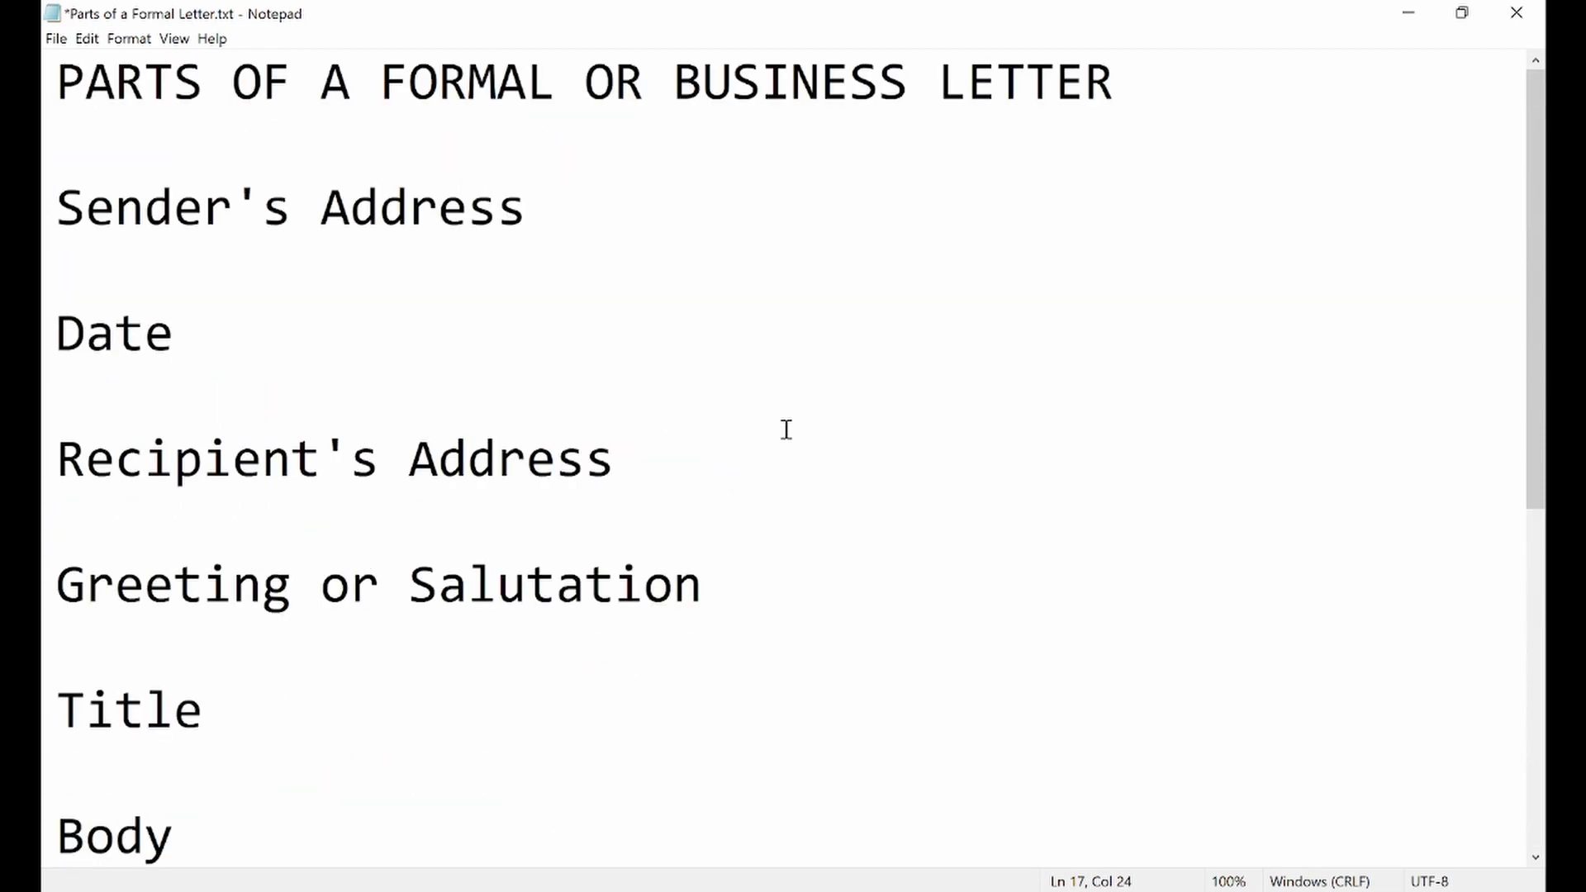
{"action": "scroll", "coordinate": [786, 430], "scroll_direction": "down", "scroll_amount": 2}
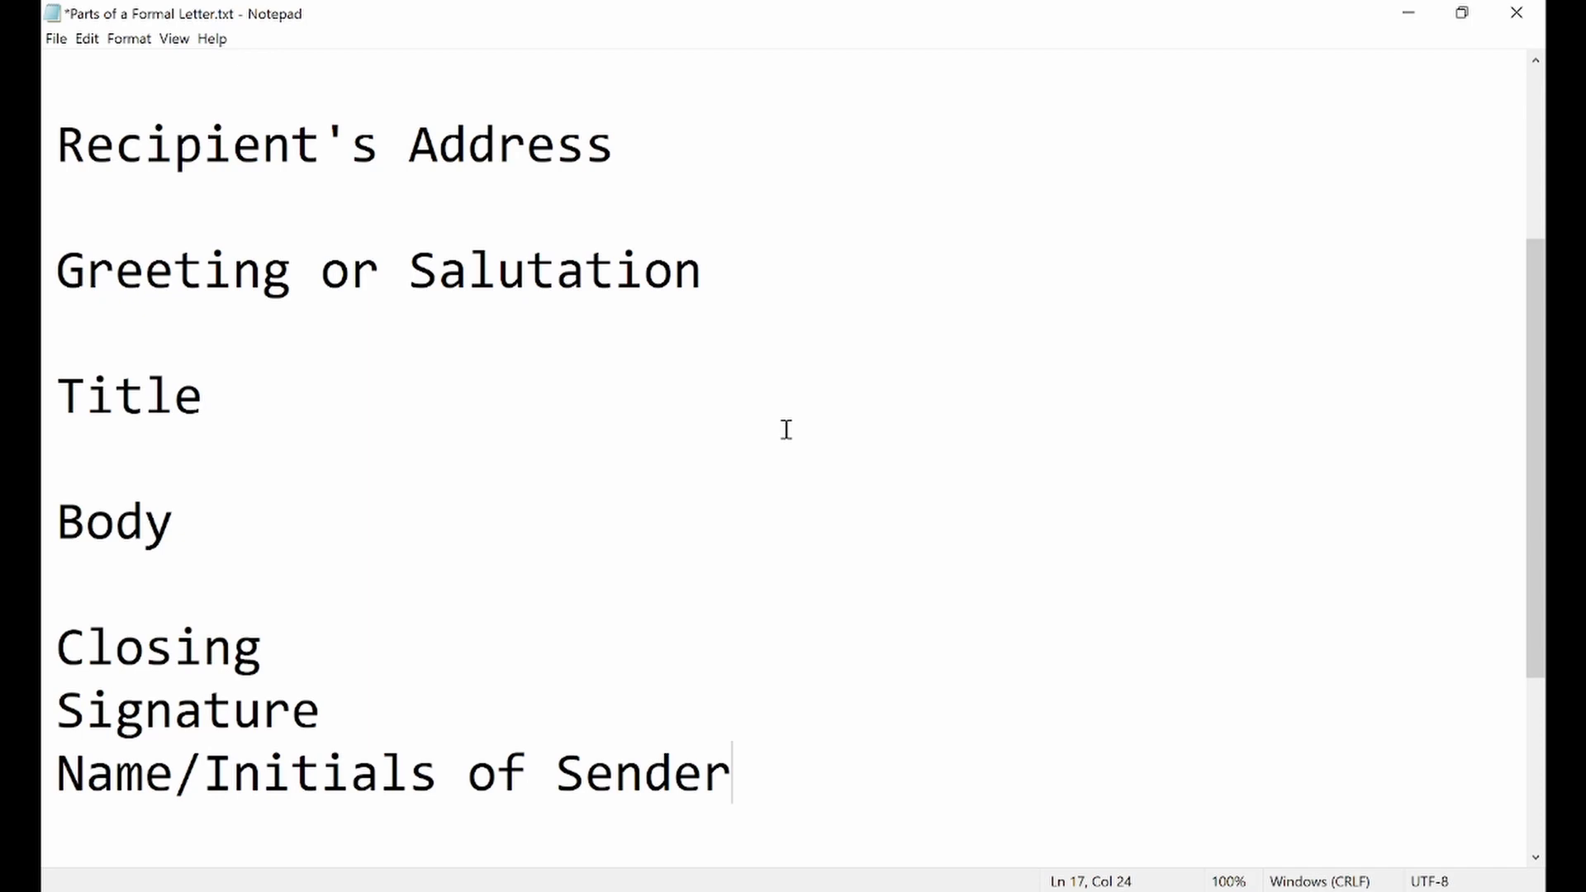
{"action": "scroll", "coordinate": [786, 430], "scroll_direction": "down", "scroll_amount": 2}
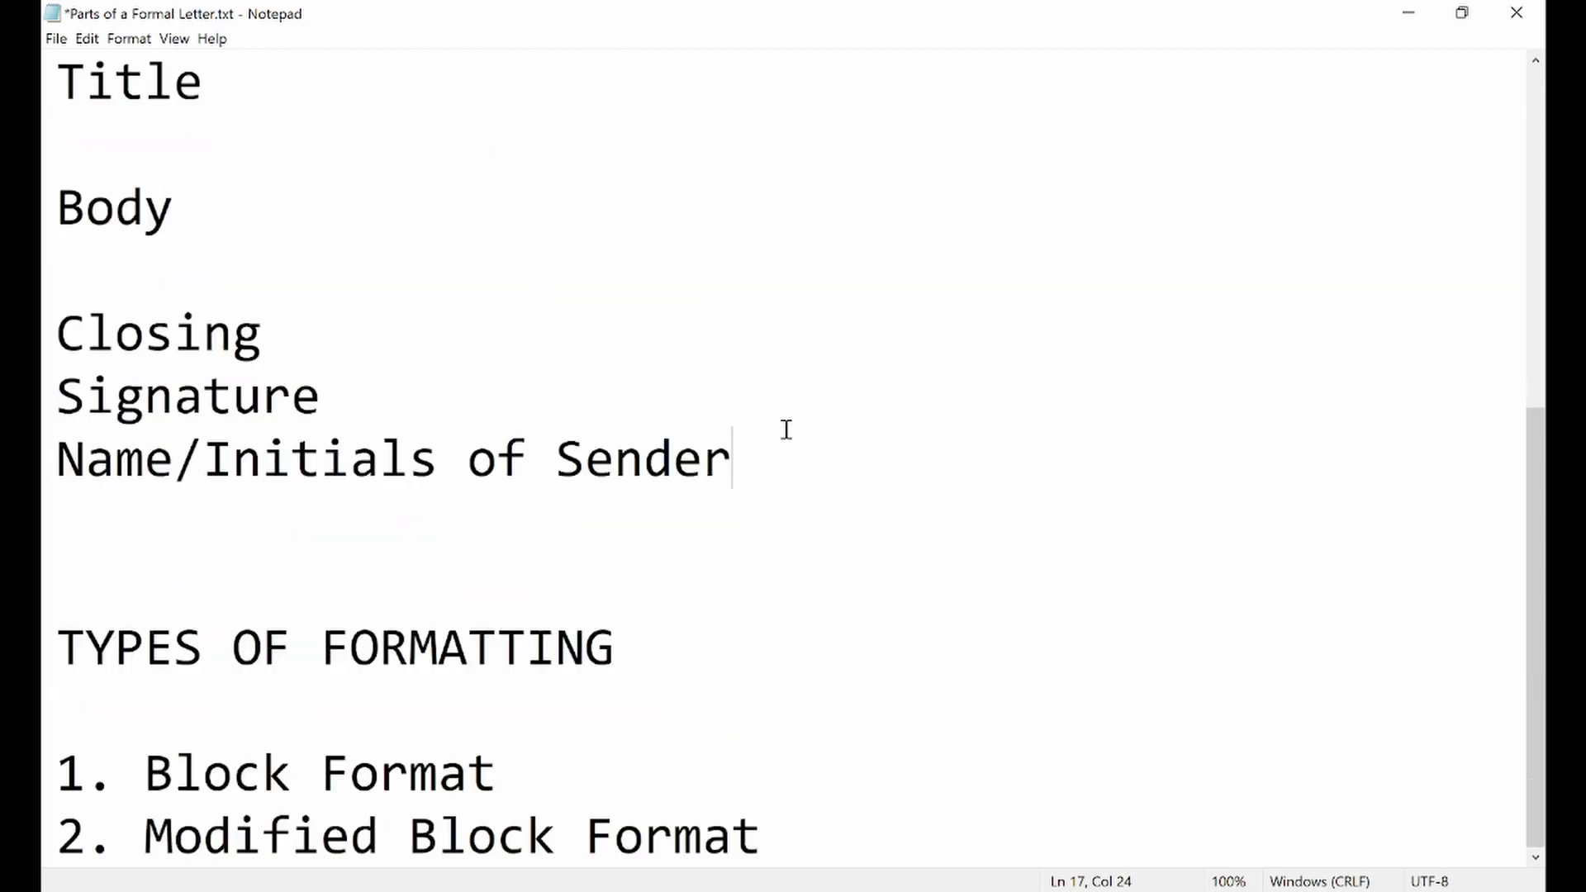
{"action": "left_click", "coordinate": [811, 851]}
{"action": "key", "text": "Return"}
{"action": "key", "text": "Return"}
{"action": "key", "text": "Return"}
{"action": "key", "text": "Return"}
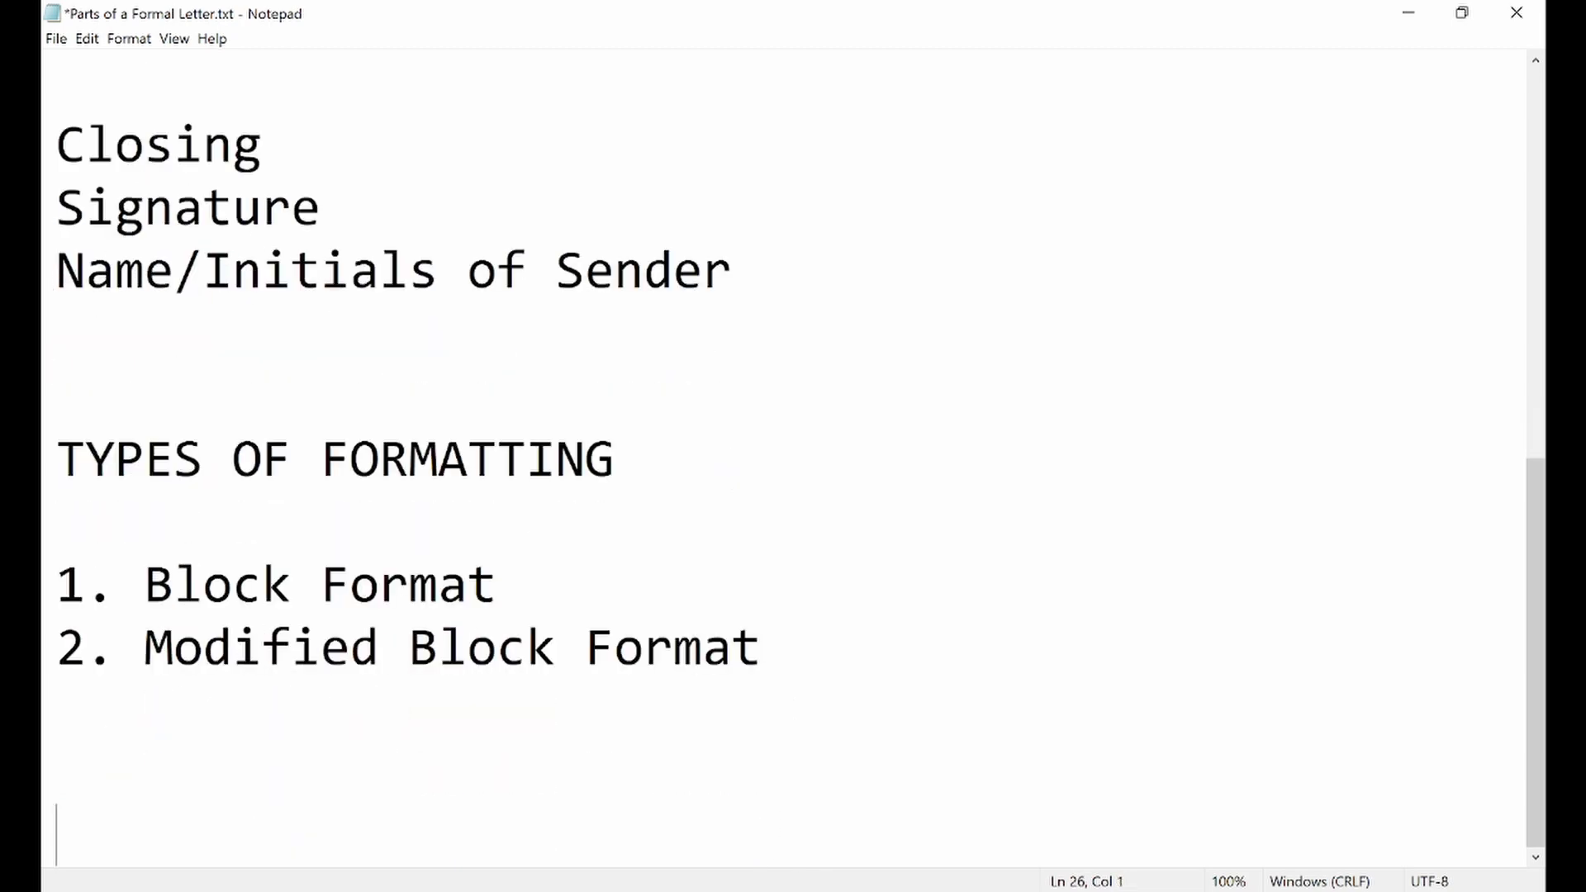
{"action": "key", "text": "Return"}
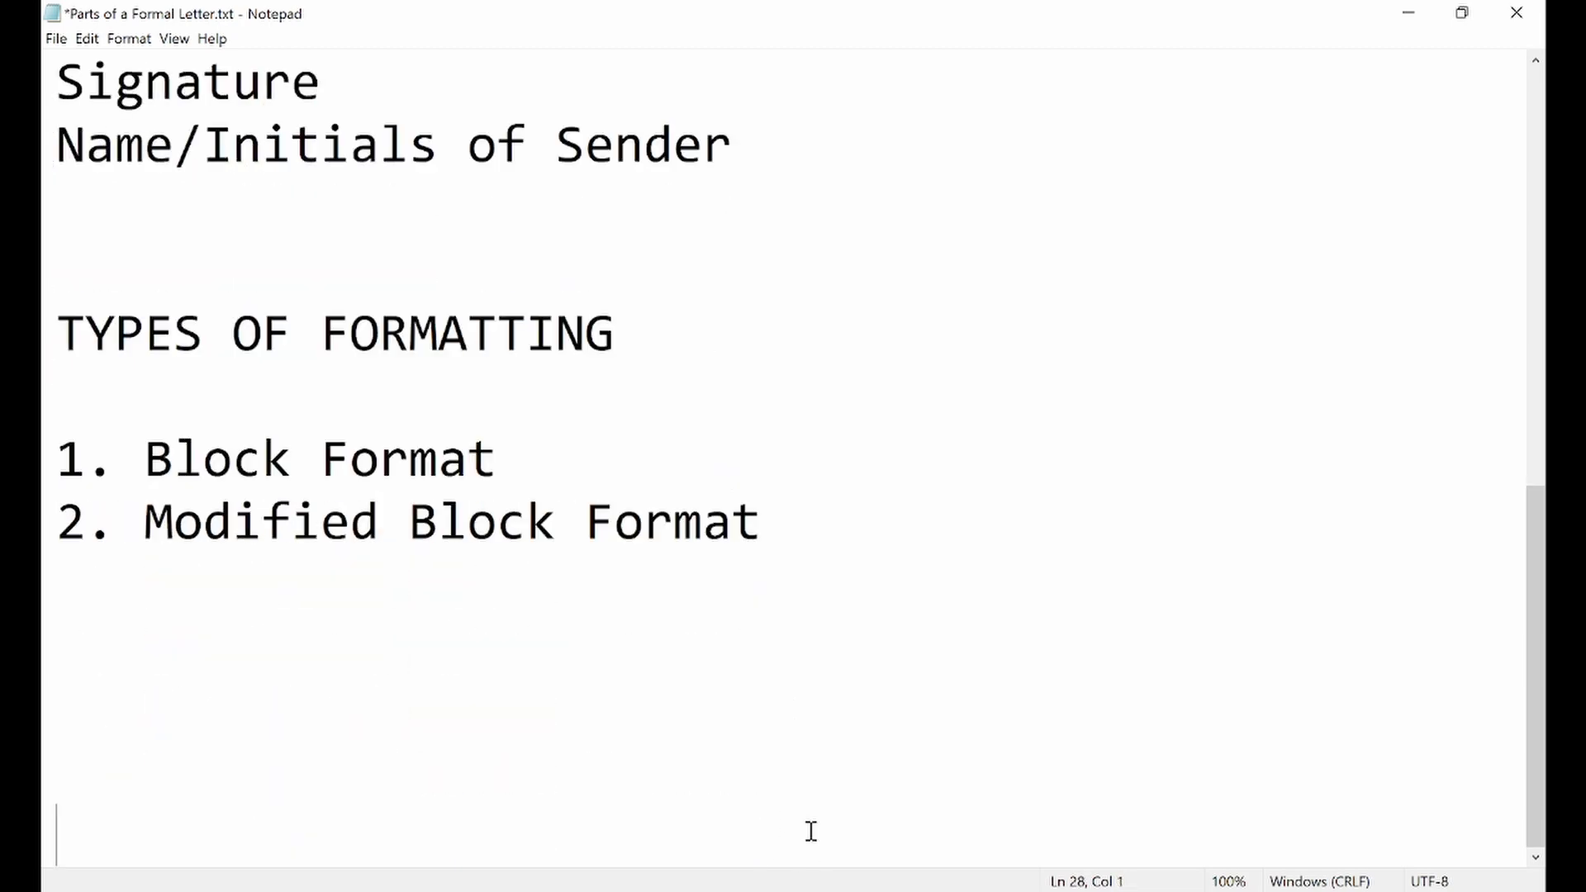
Insert two more blank lines above the TYPES OF FORMATTING heading
{"action": "left_click", "coordinate": [714, 255]}
{"action": "key", "text": "Return"}
{"action": "key", "text": "Return"}
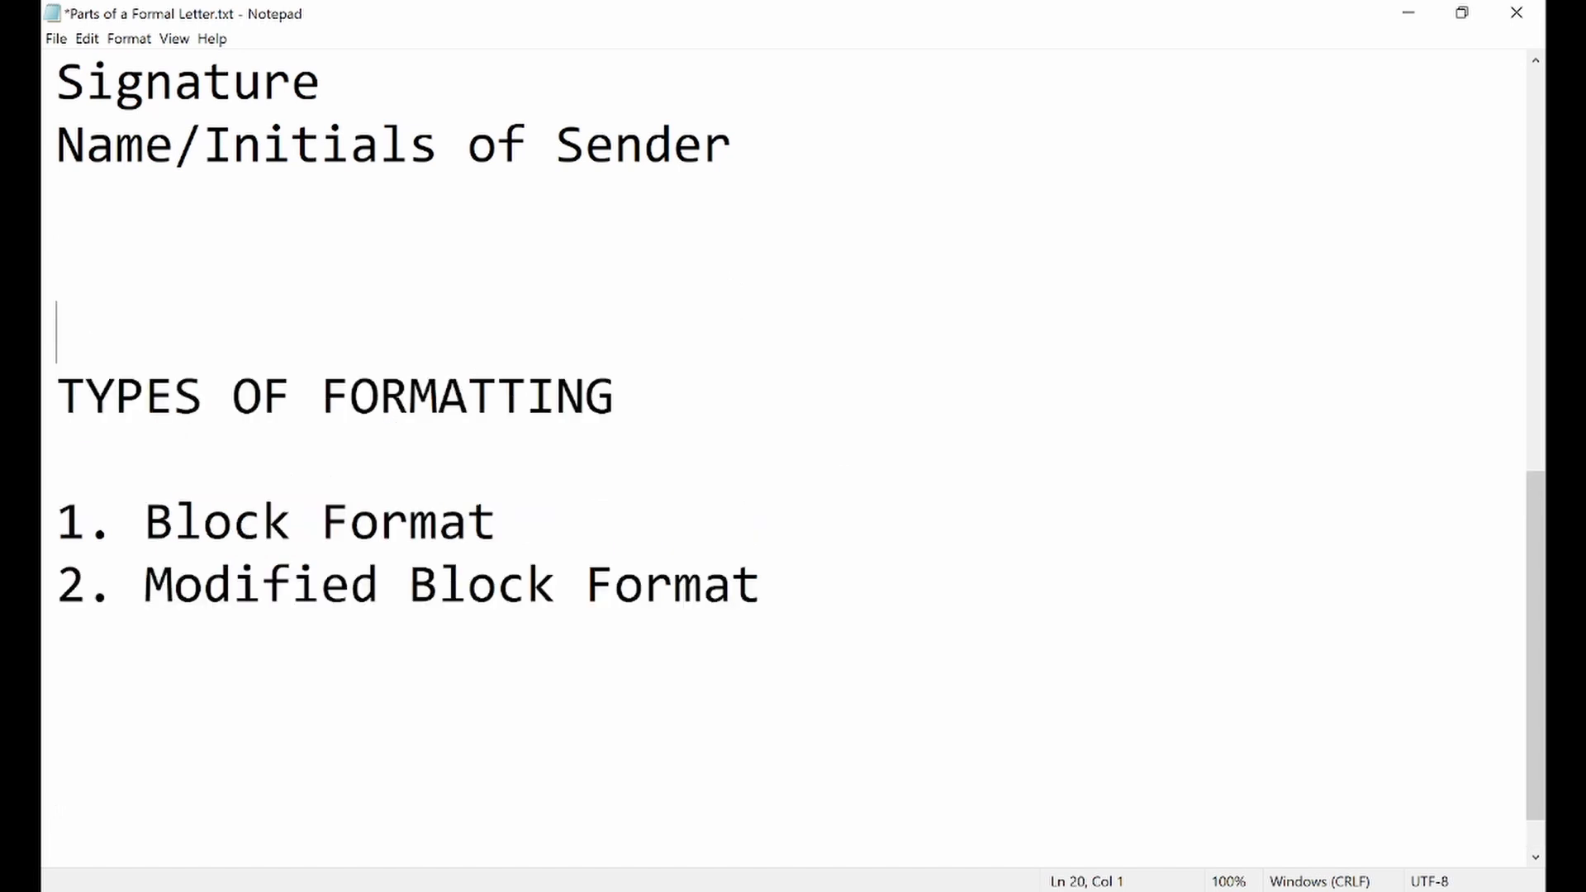
Bring the TYPES OF FORMATTING section into view and switch to the Block Format - Business Letter.png image in Photos
{"action": "scroll", "coordinate": [708, 265], "scroll_direction": "down", "scroll_amount": 1}
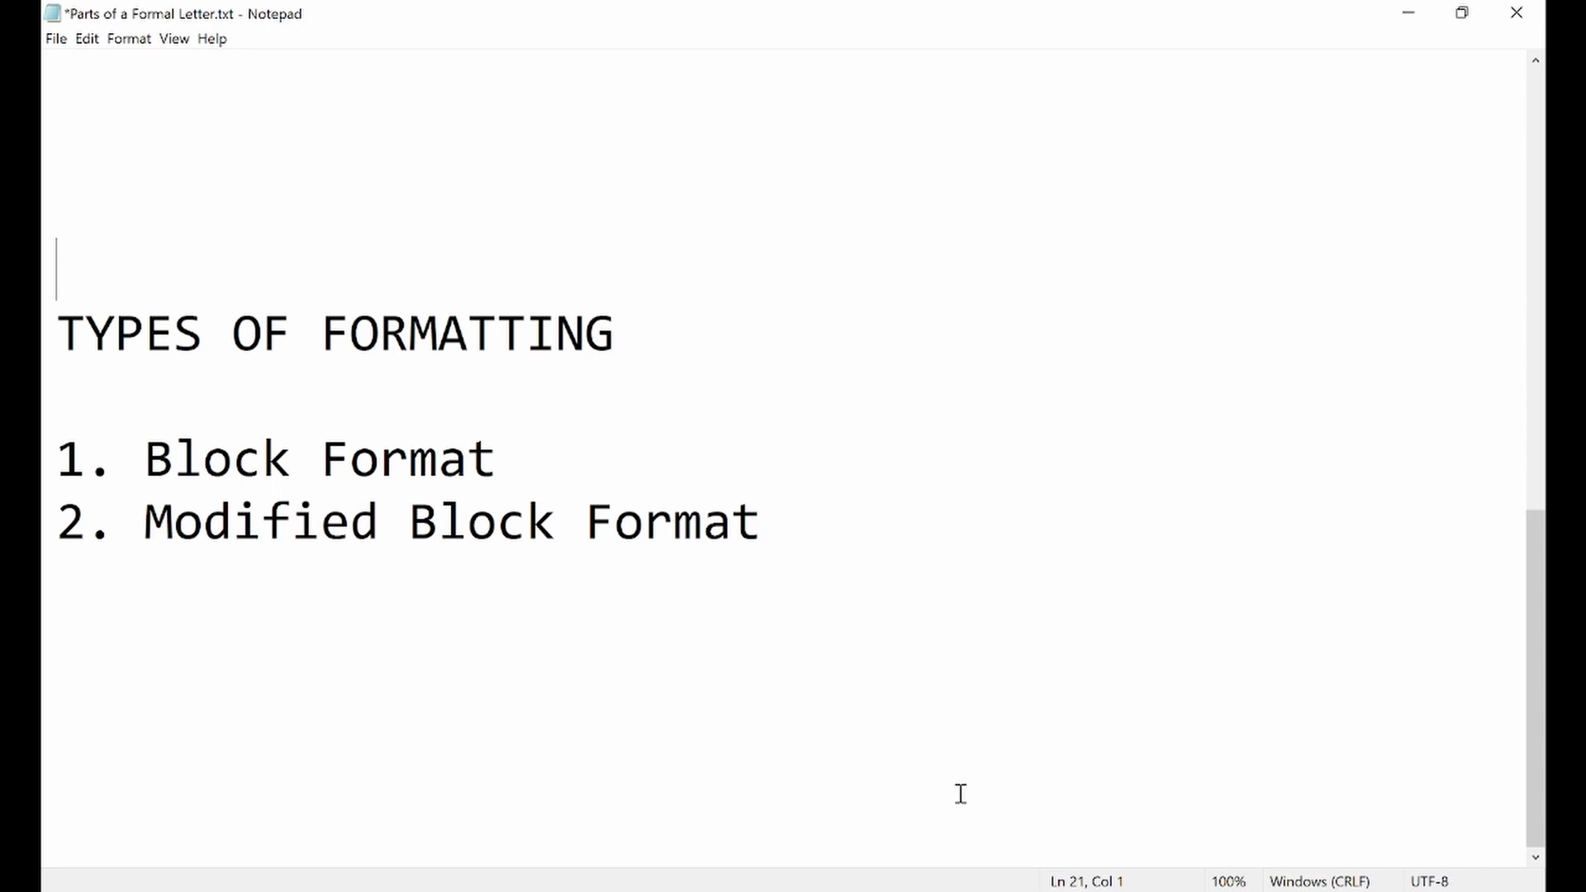
{"action": "left_click", "coordinate": [987, 887]}
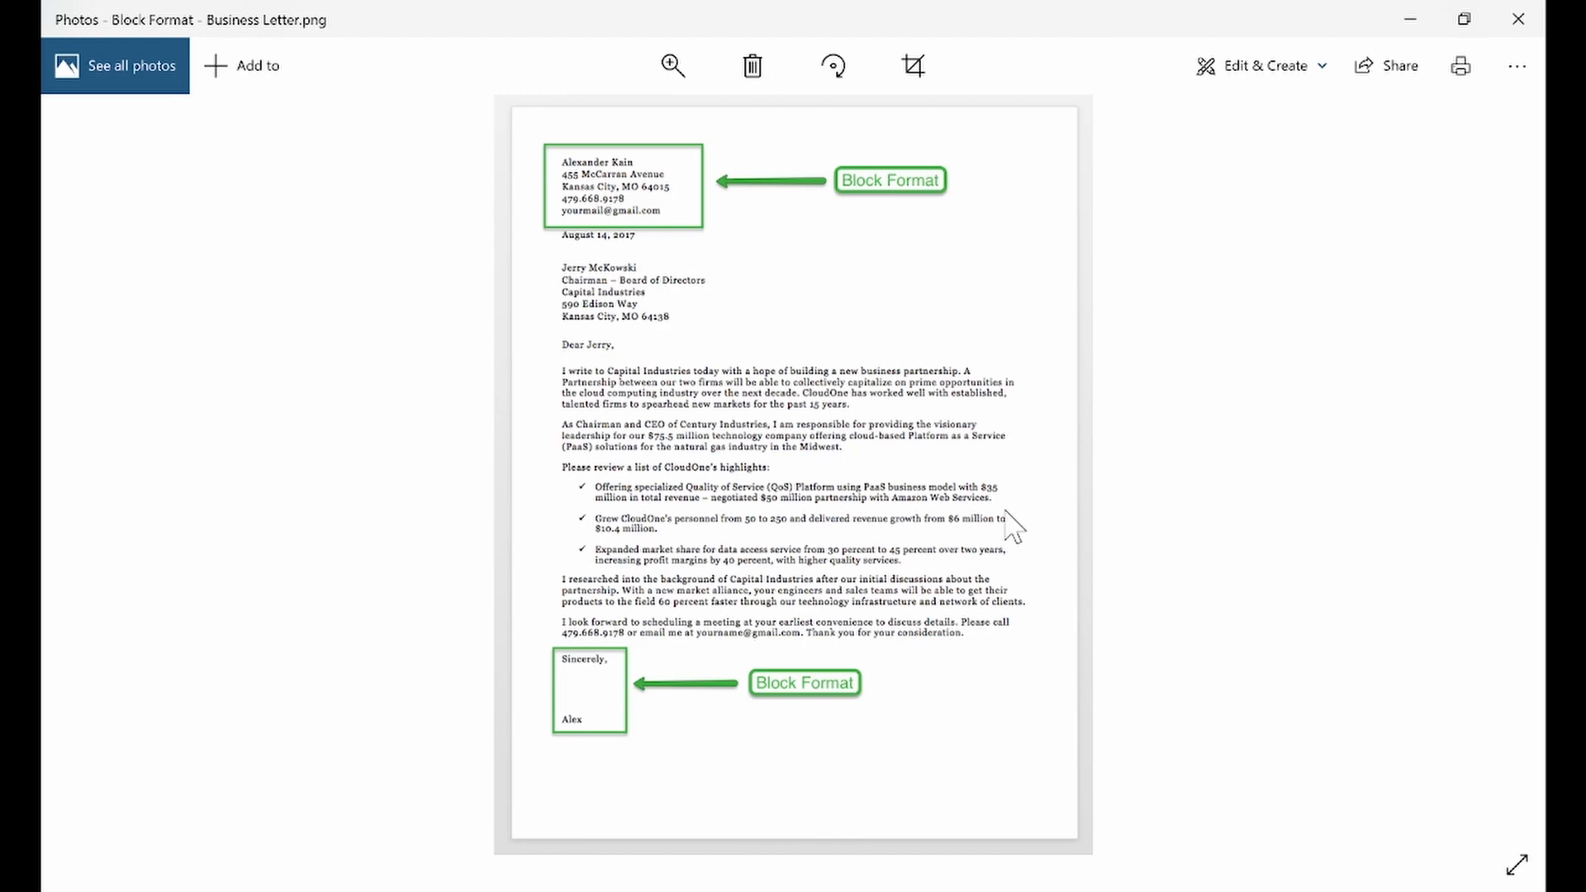
Magnify the block format sample letter, switch to the Notepad notes and highlight the "Sender's Address" line
{"action": "key", "text": "super+plus"}
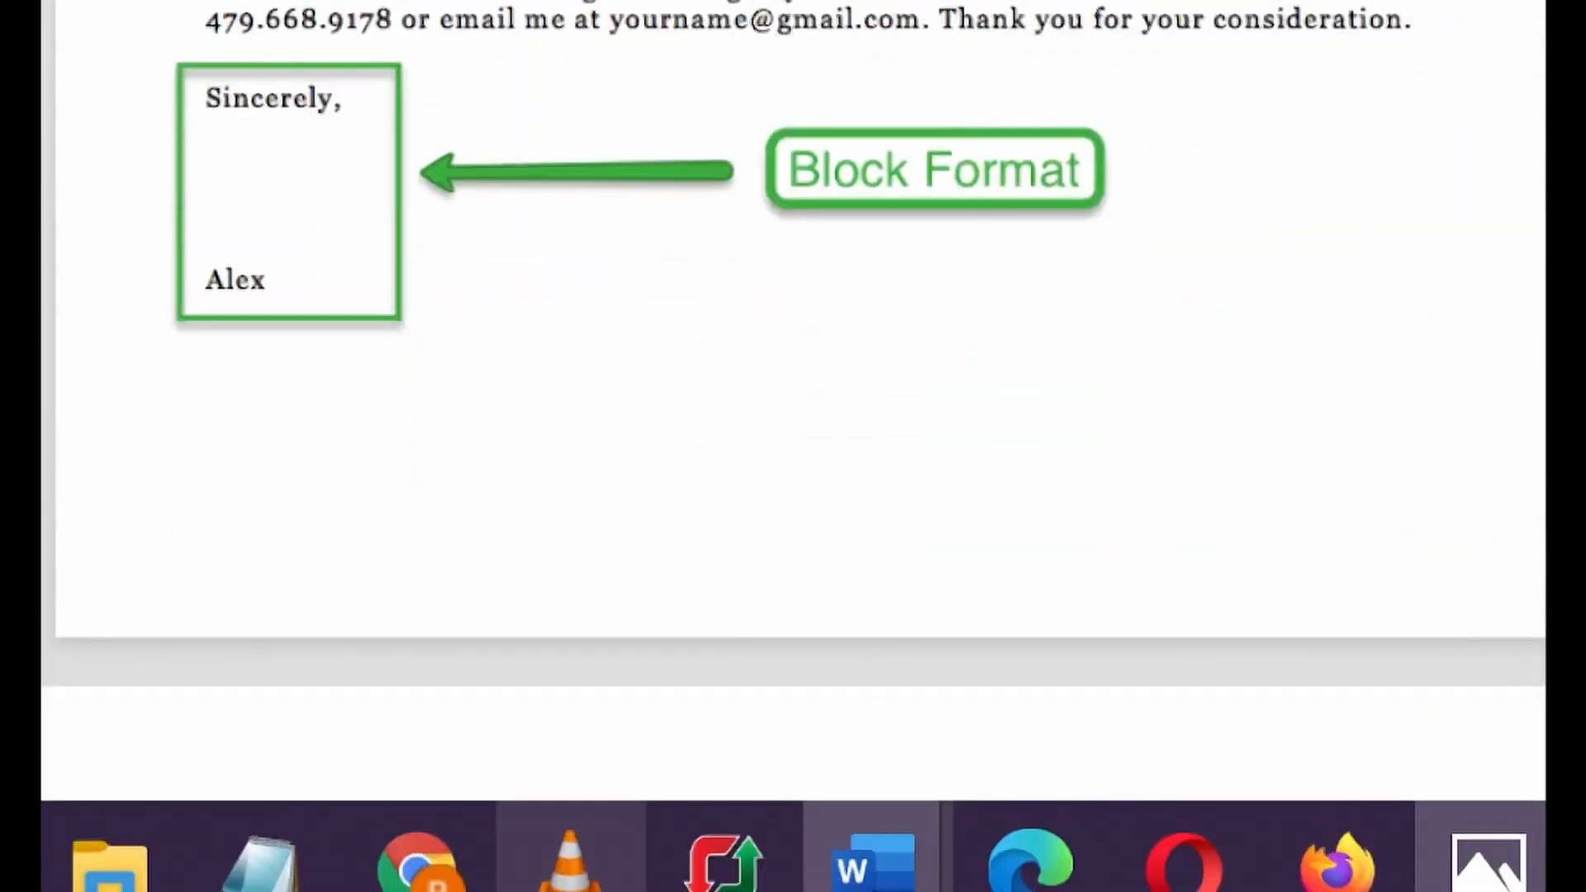
{"action": "left_click", "coordinate": [291, 866]}
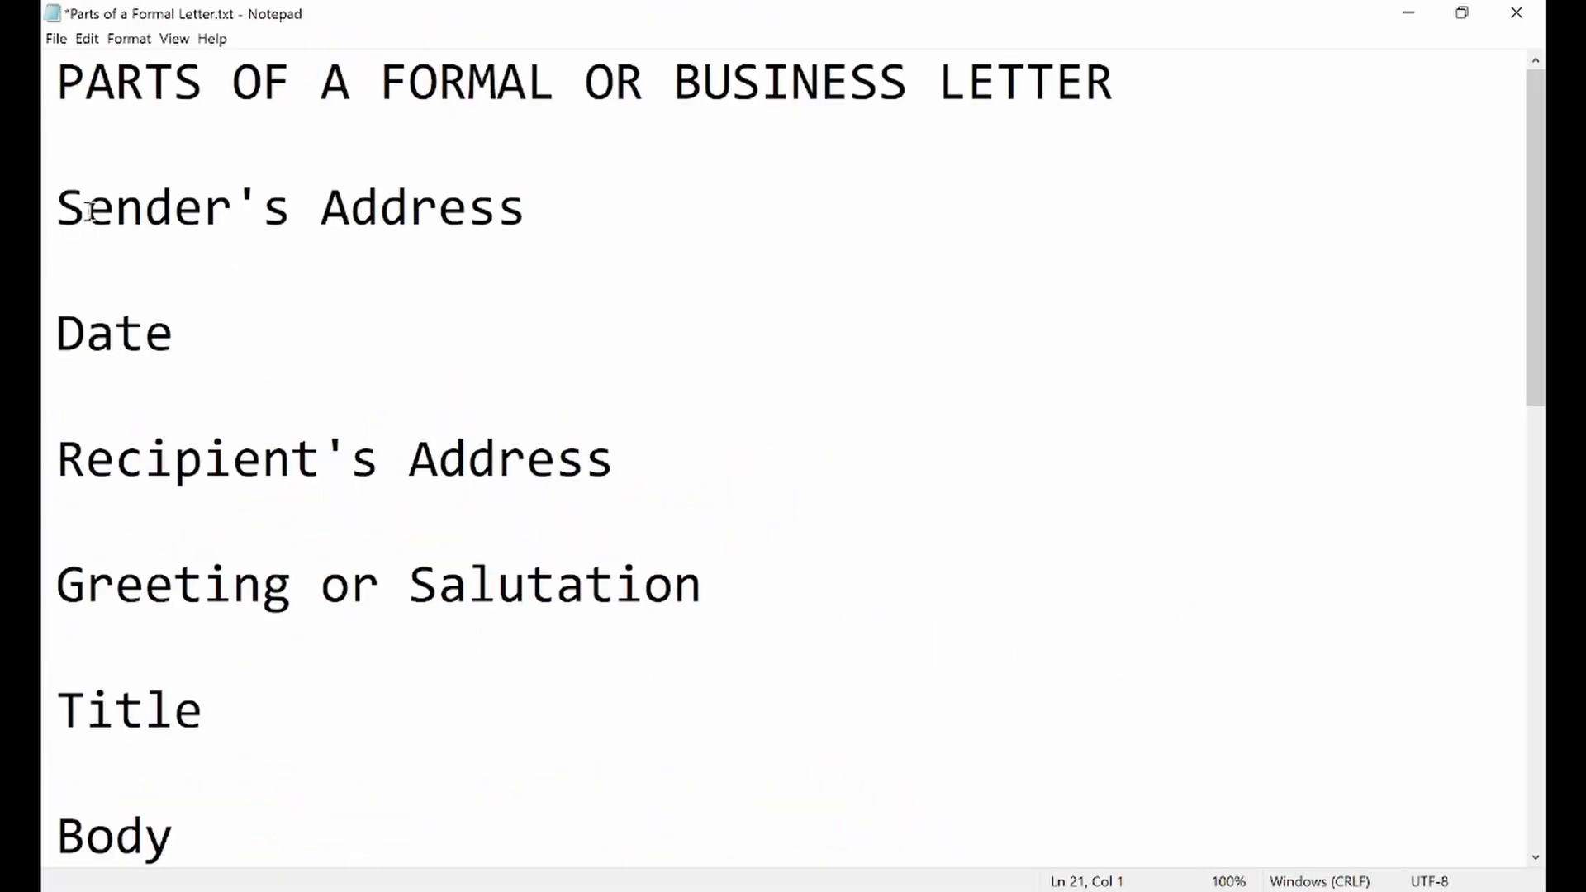
{"action": "left_click_drag", "start_coordinate": [57, 206], "coordinate": [546, 215]}
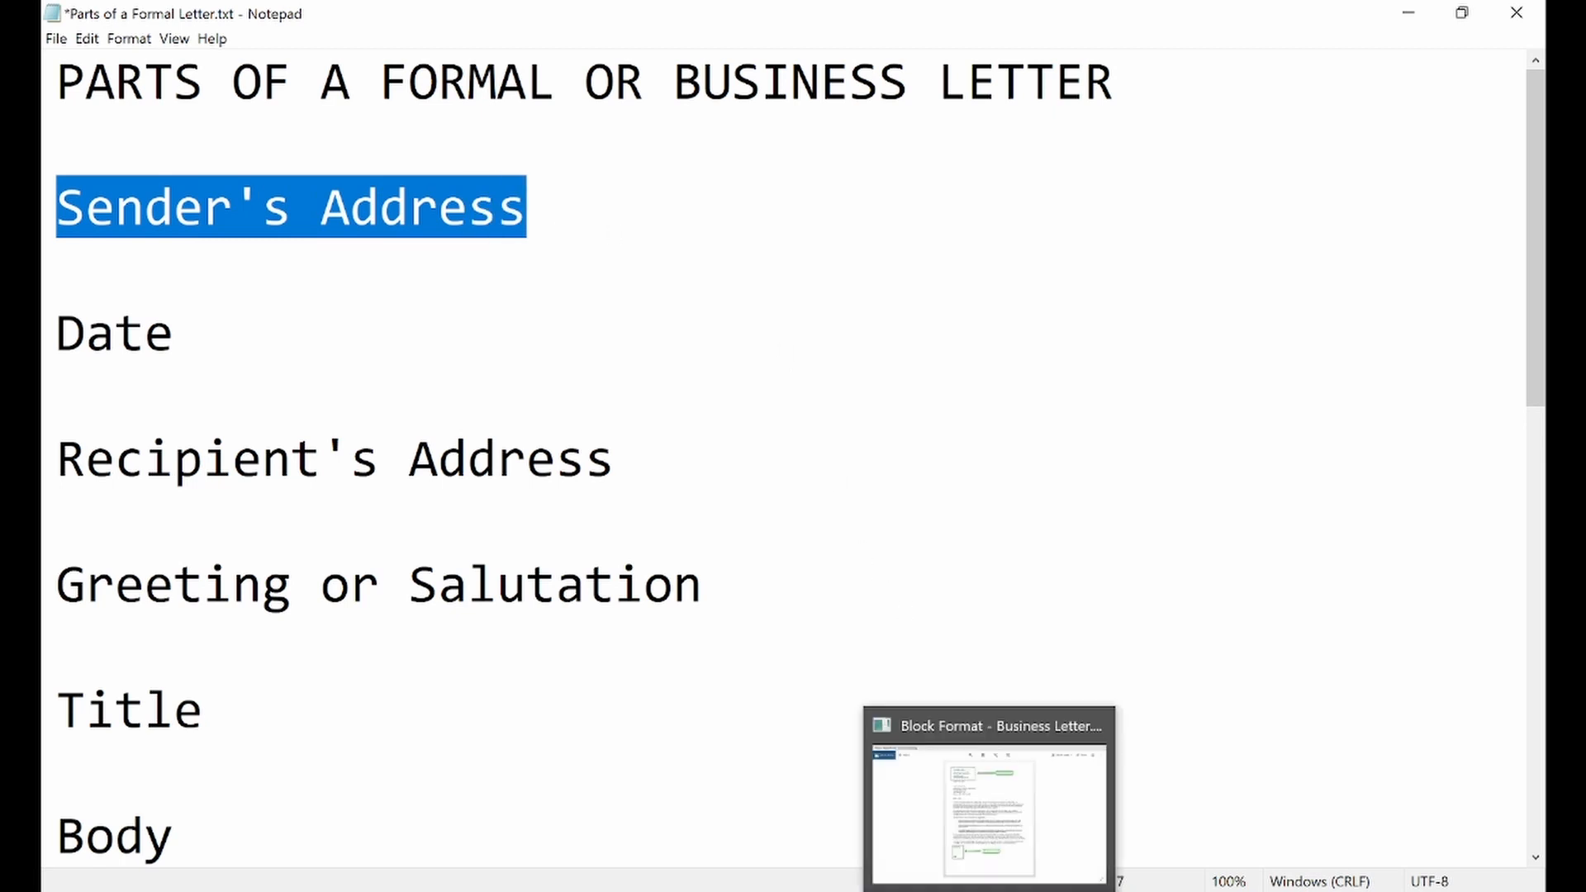
Return to the block format letter in Photos, review it, and show the Modified Block Format - Business Letter.jpg image
{"action": "left_click", "coordinate": [1024, 847]}
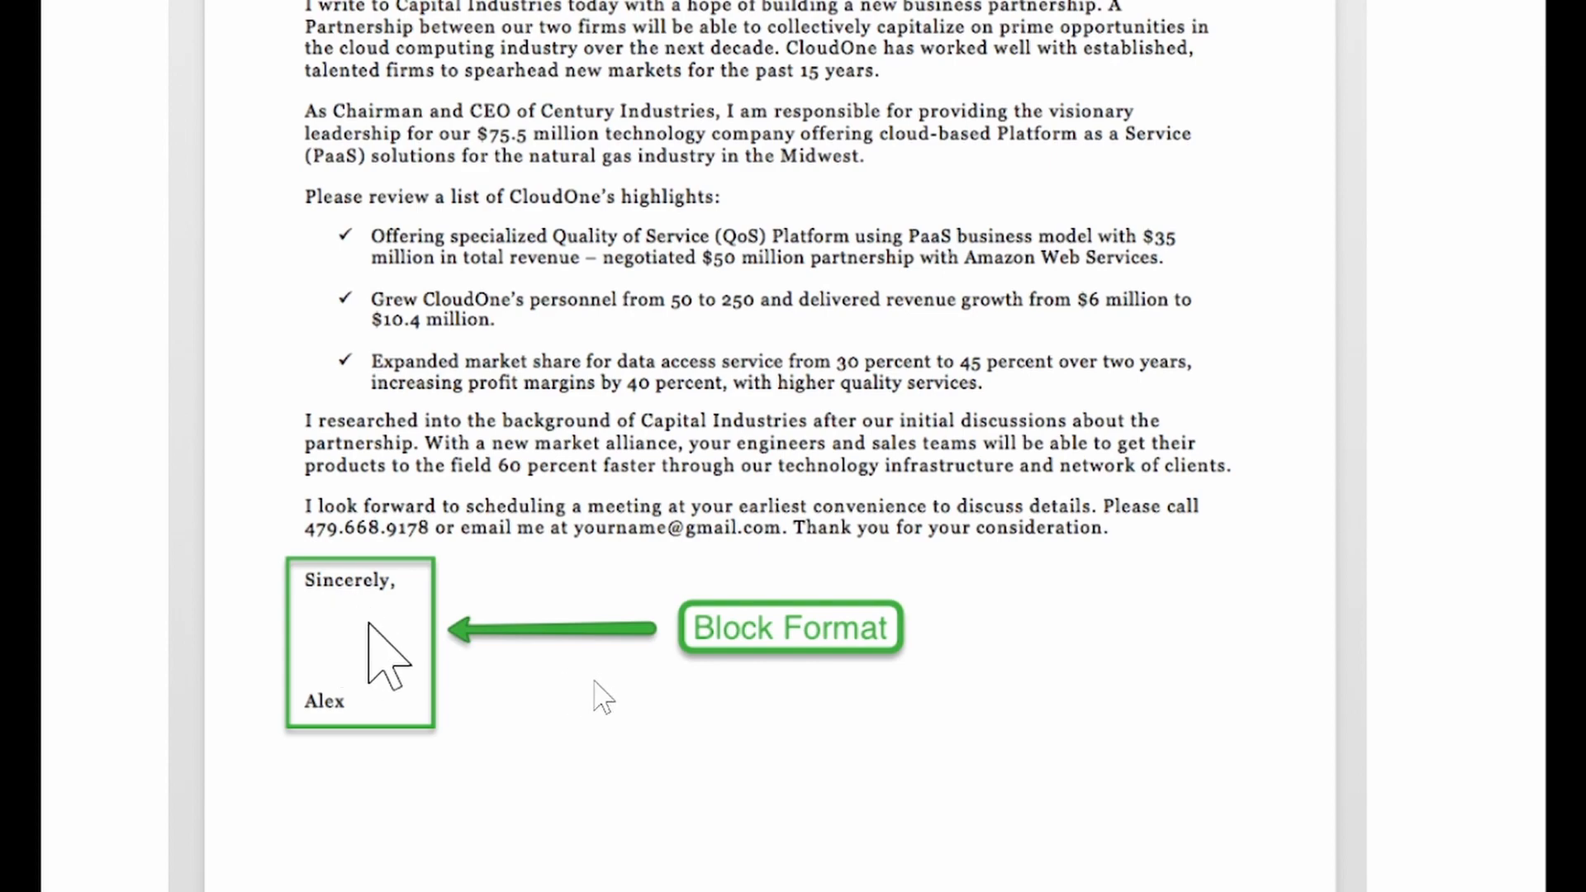
{"action": "scroll", "coordinate": [620, 336], "scroll_direction": "up", "scroll_amount": 7}
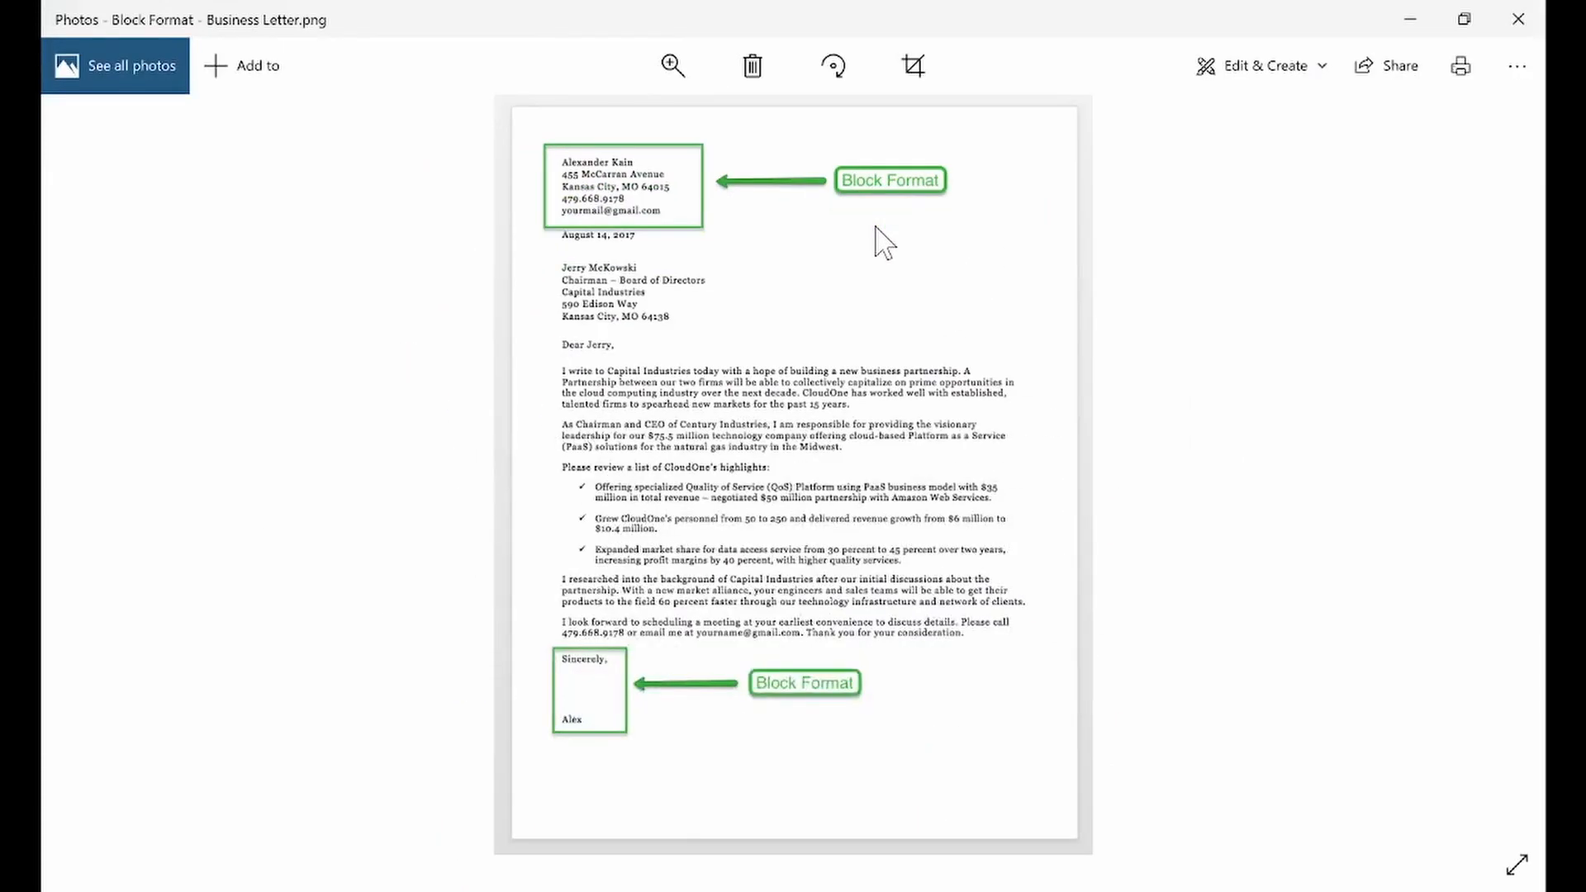
{"action": "key", "text": "Right"}
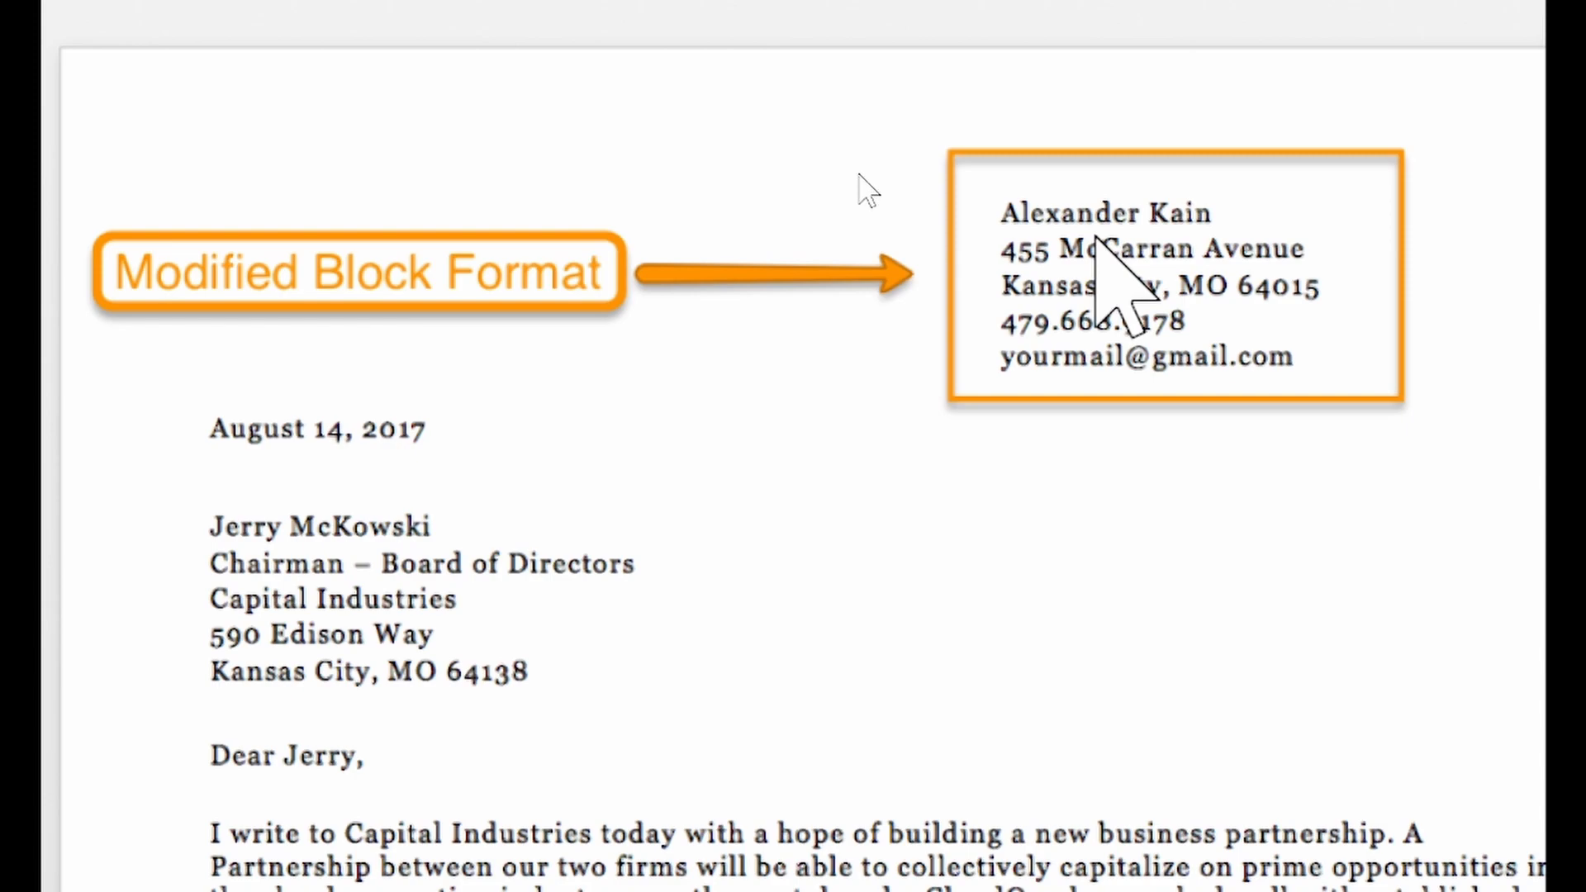
Switch to the blank Document1 in Word and enter the sender's name and P. O. Box address on separate lines
{"action": "mouse_move", "coordinate": [743, 888]}
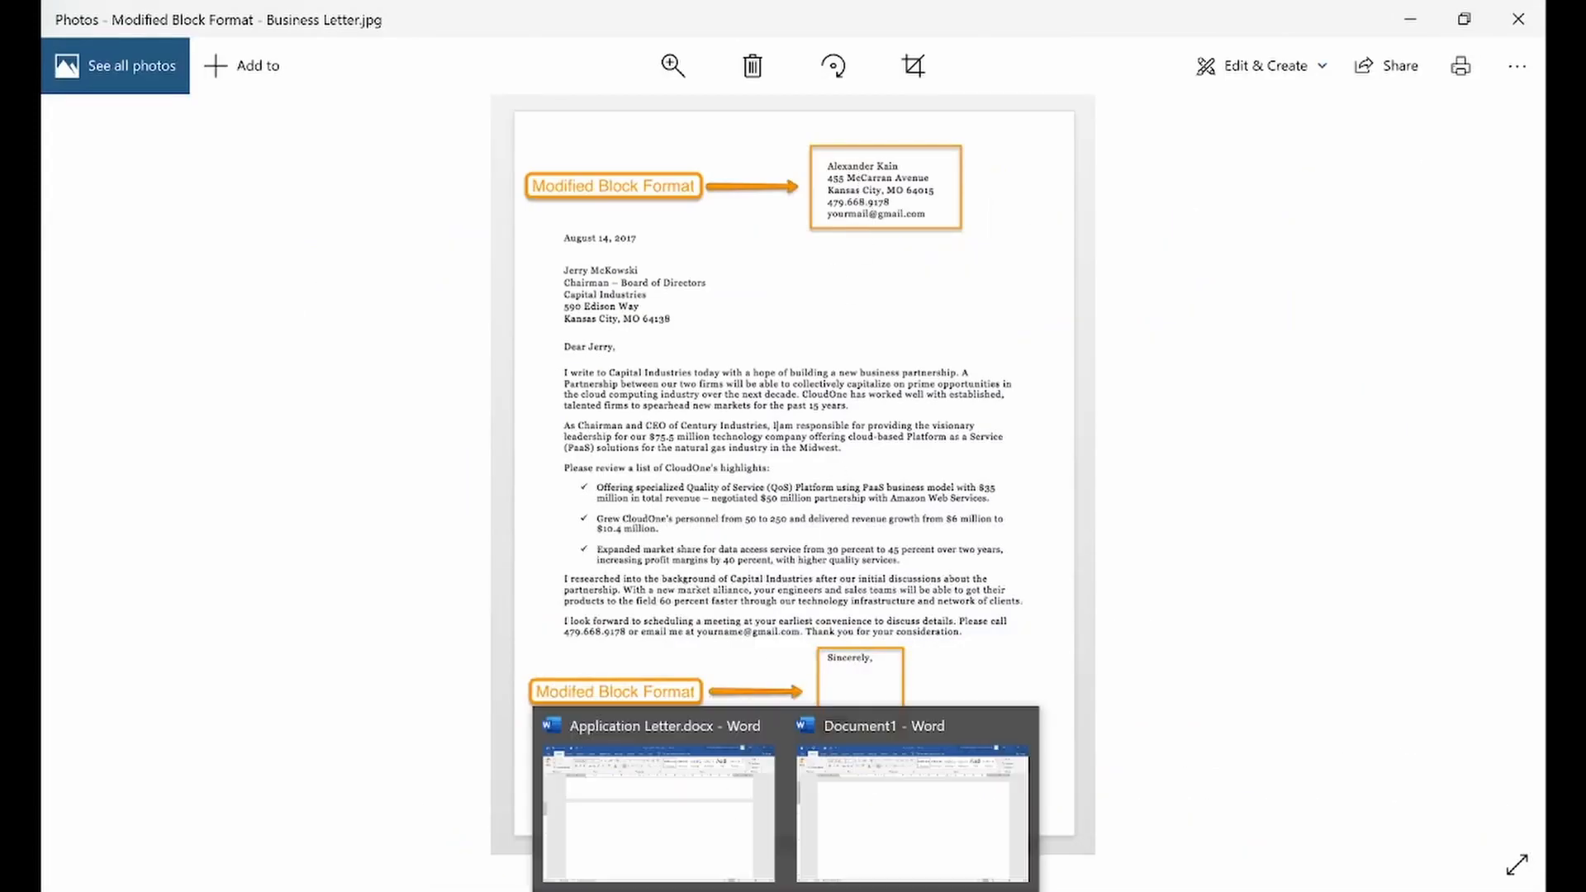
{"action": "left_click", "coordinate": [843, 840]}
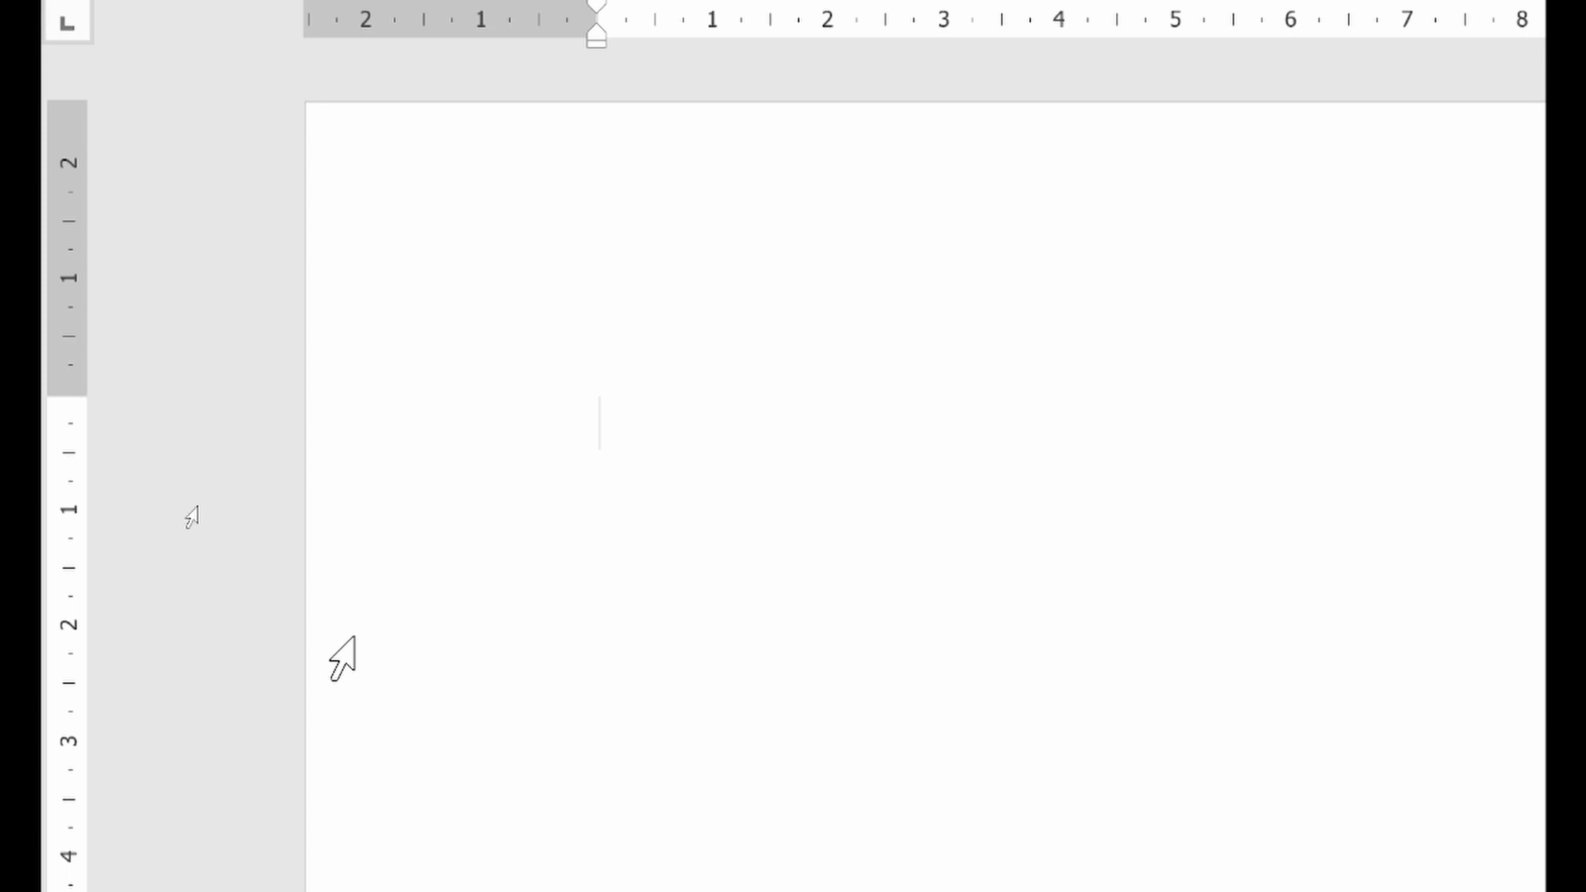
{"action": "type", "text": "John Do"}
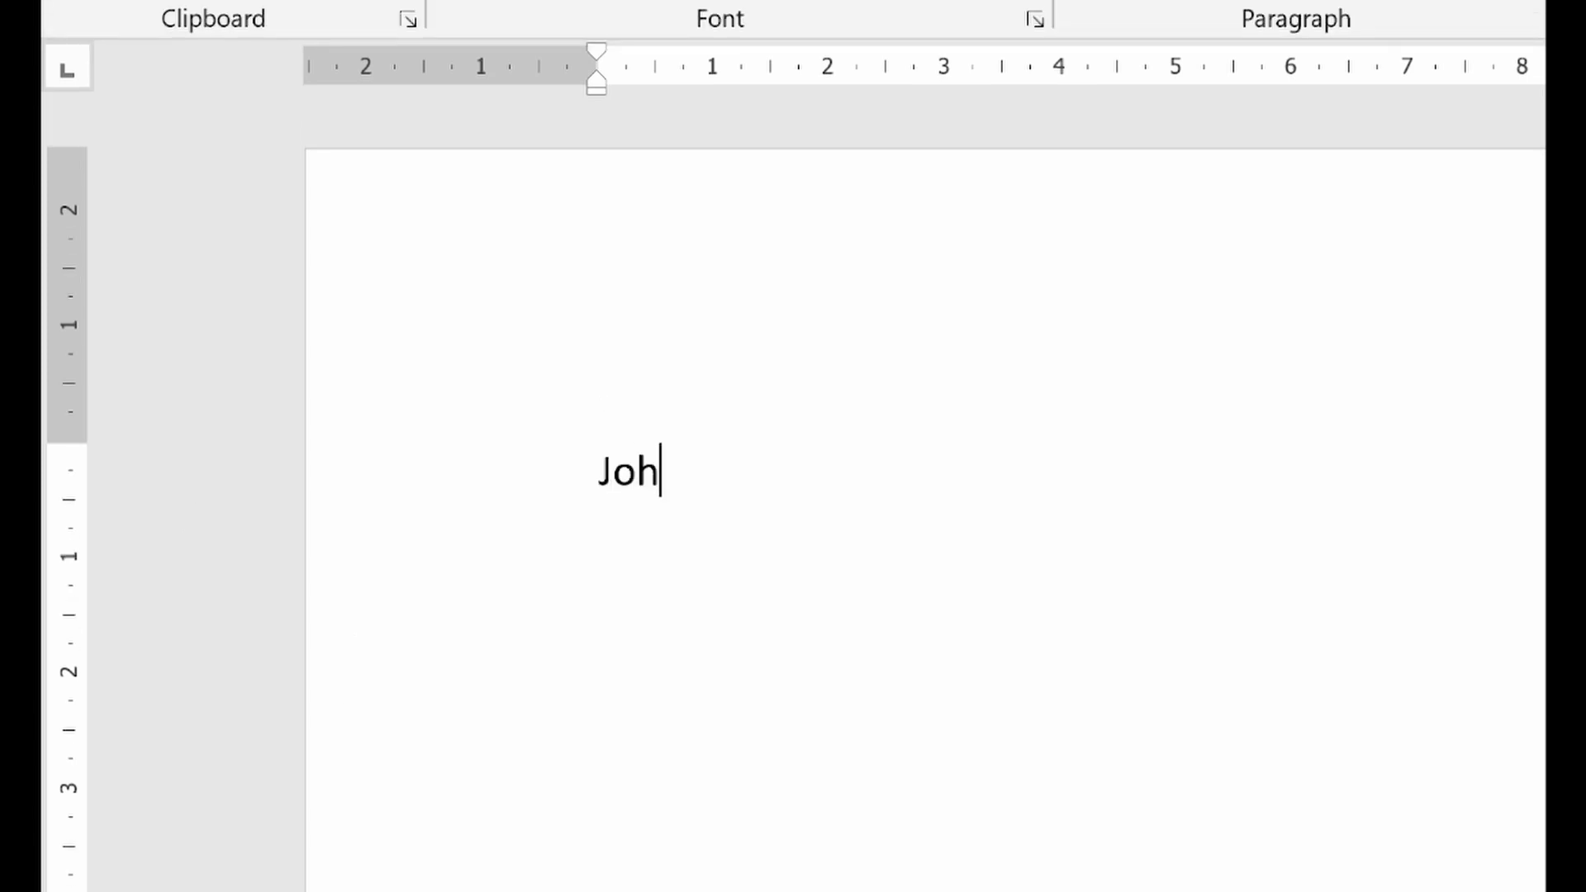
{"action": "type", "text": "e"}
{"action": "key", "text": "Return"}
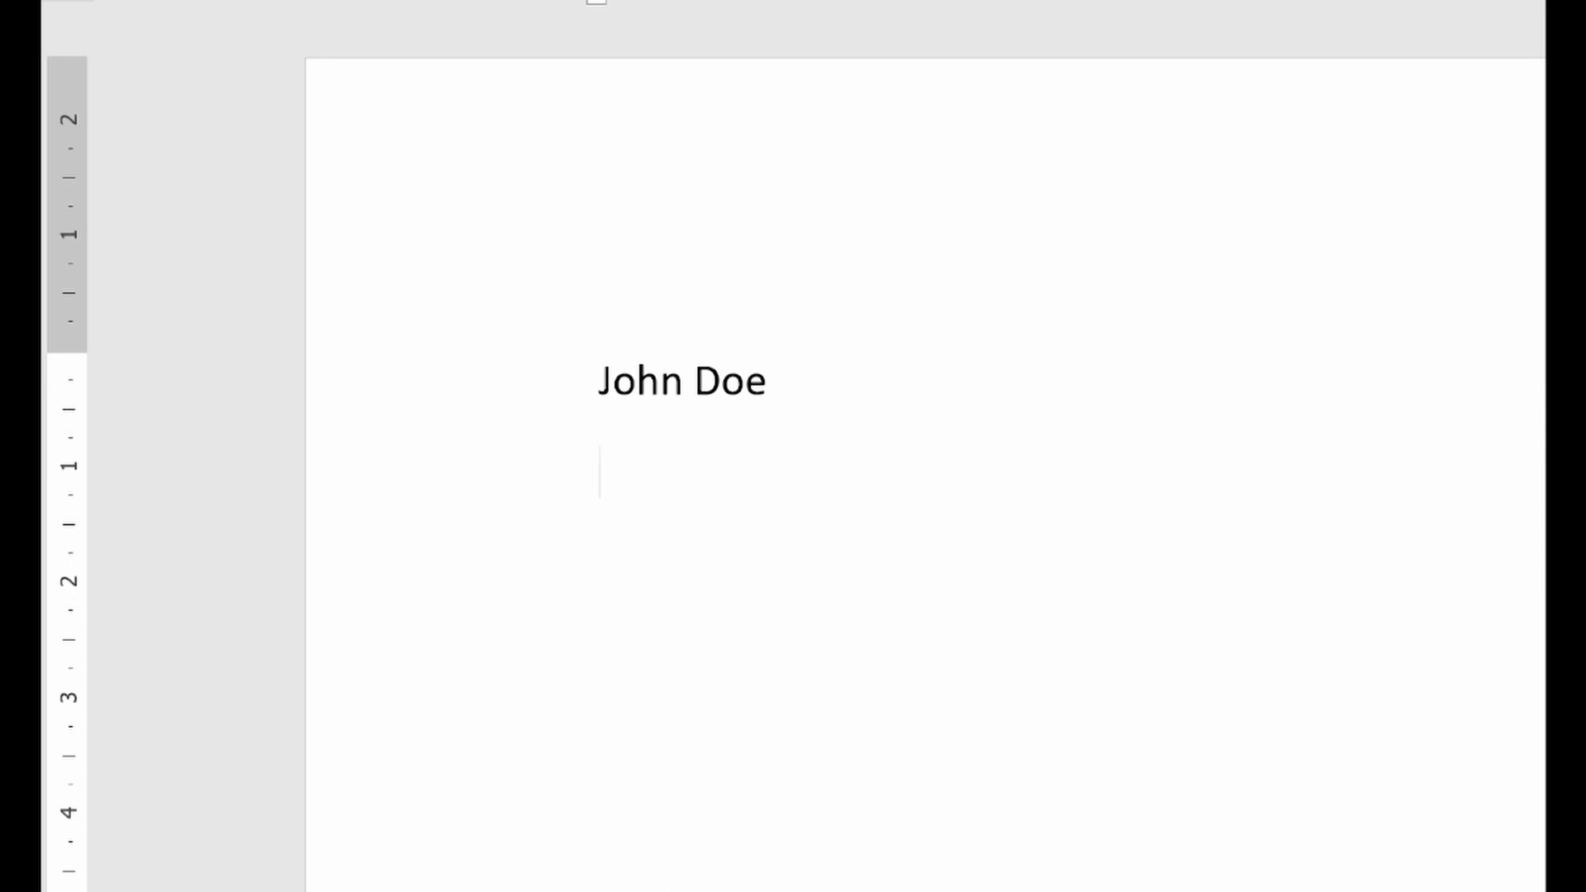
{"action": "type", "text": "P. O. Box"}
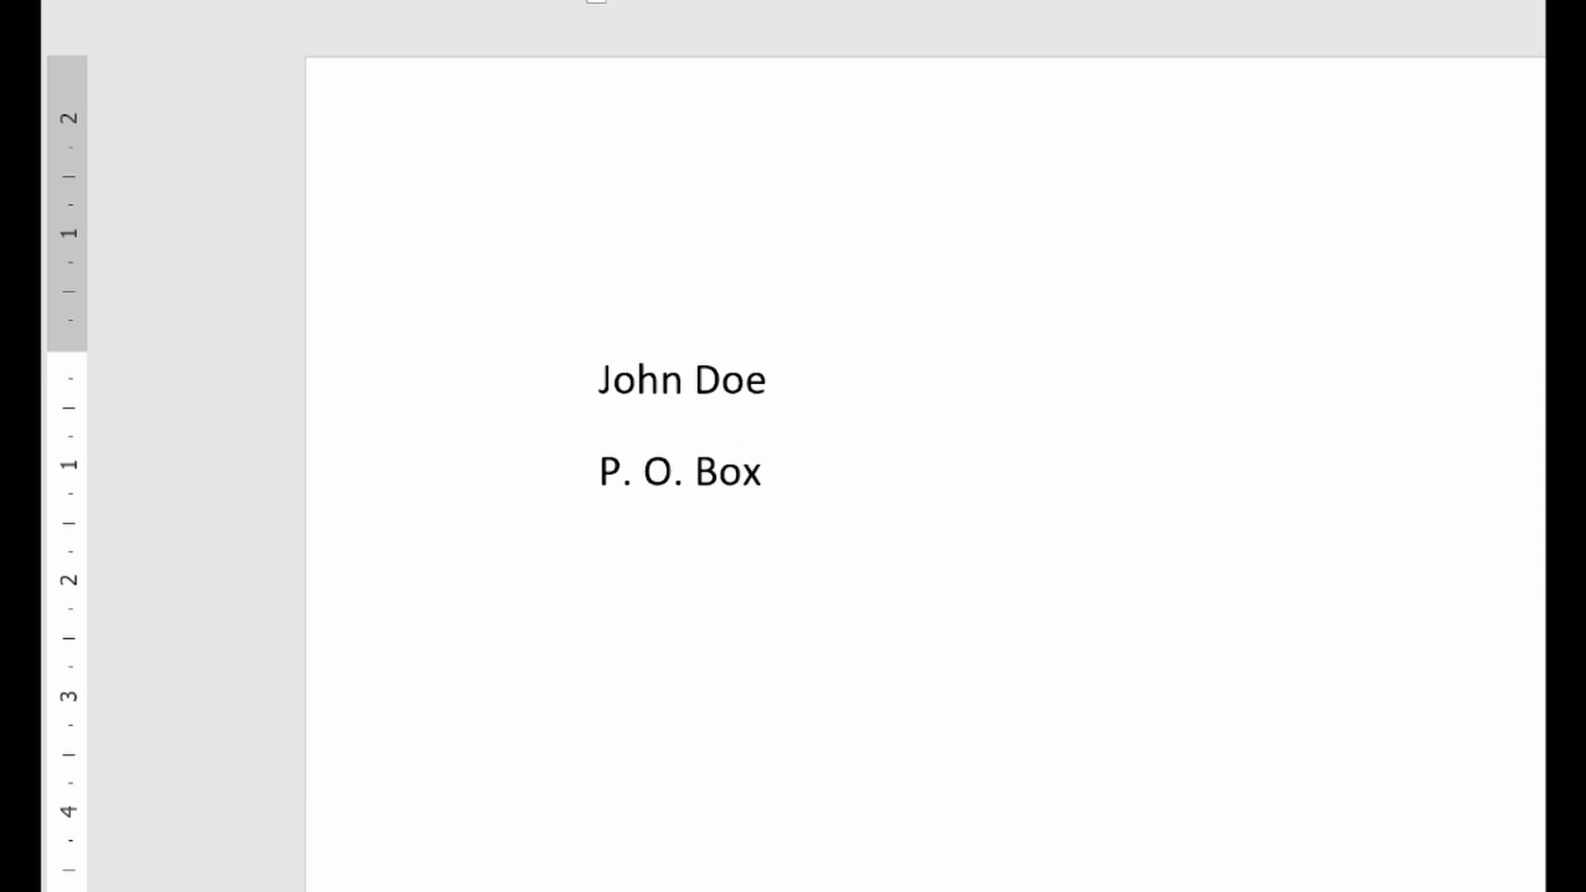
{"action": "type", "text": " 28"}
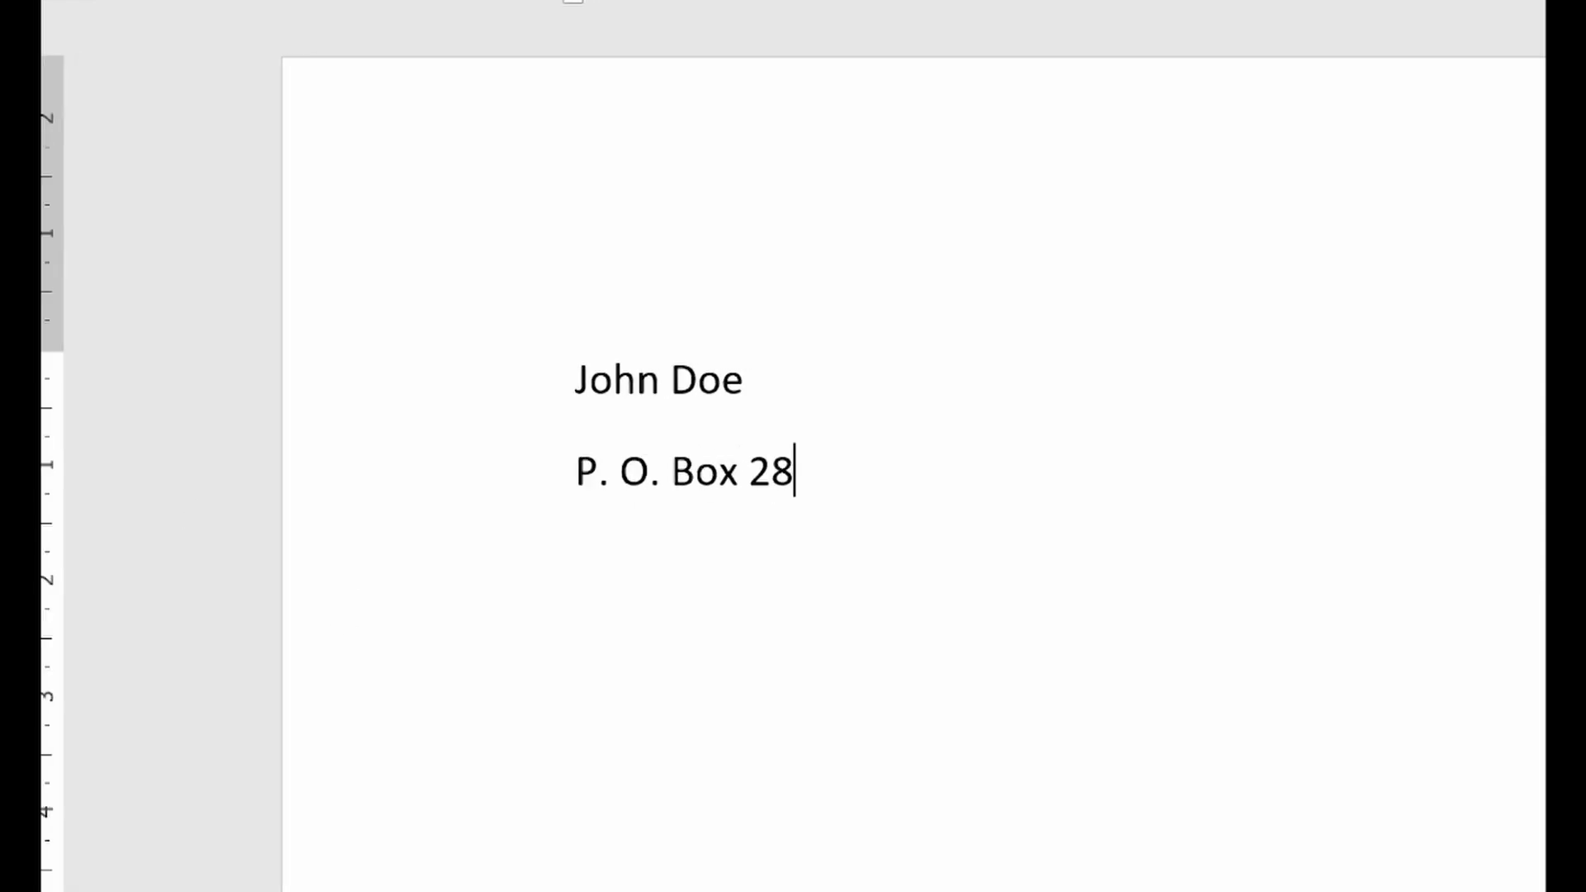
{"action": "key", "text": "Return"}
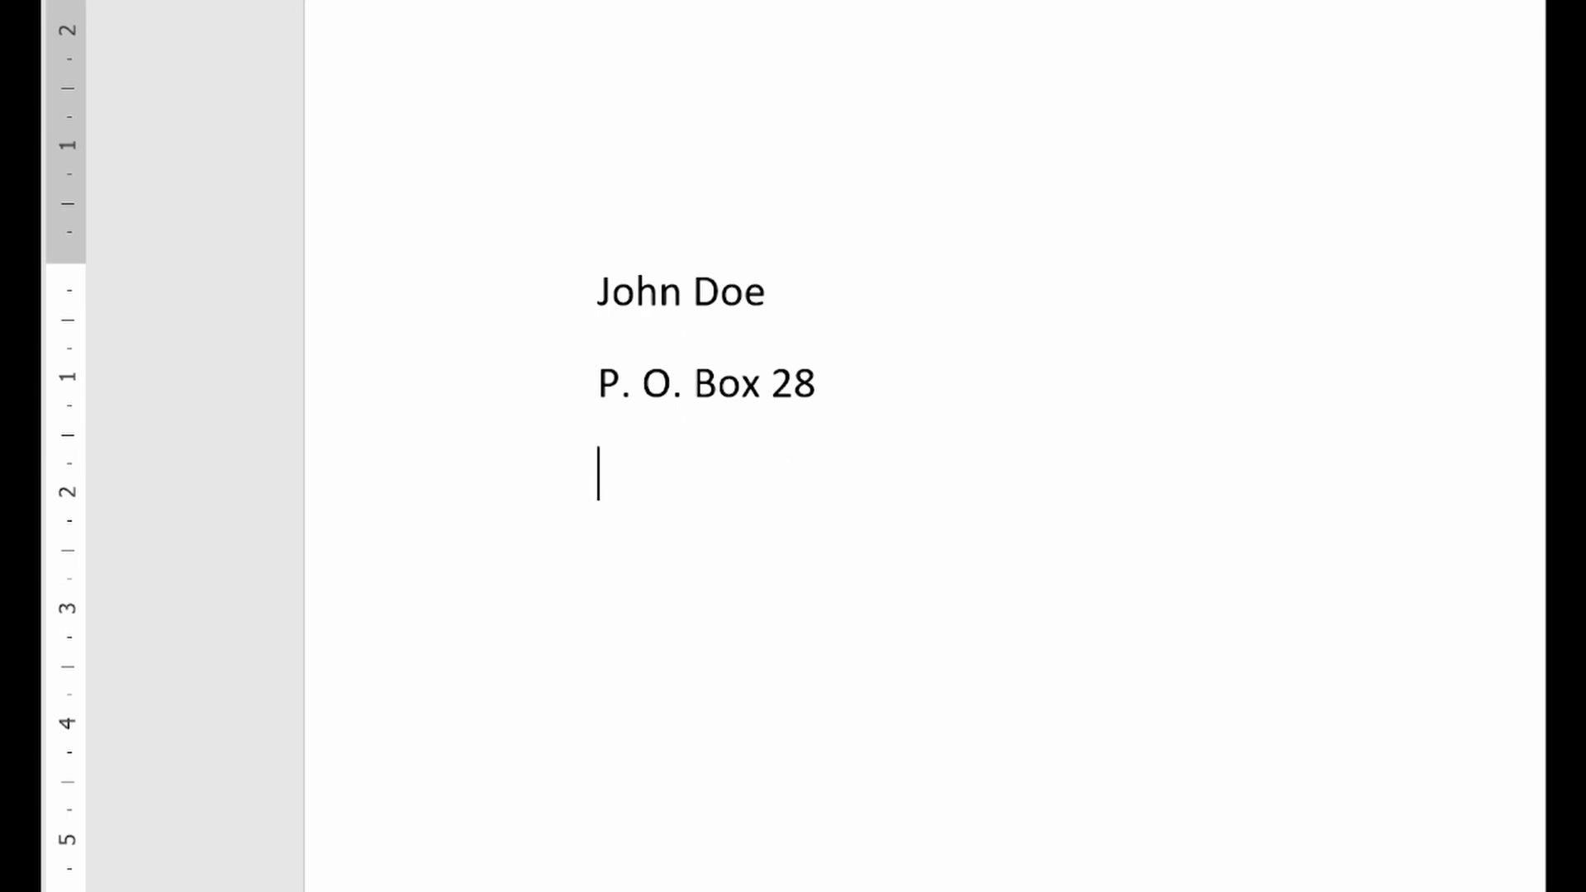
Add the sender's town and the date "5th July, 2021" on separate lines below the P. O. Box
{"action": "type", "text": "Ho"}
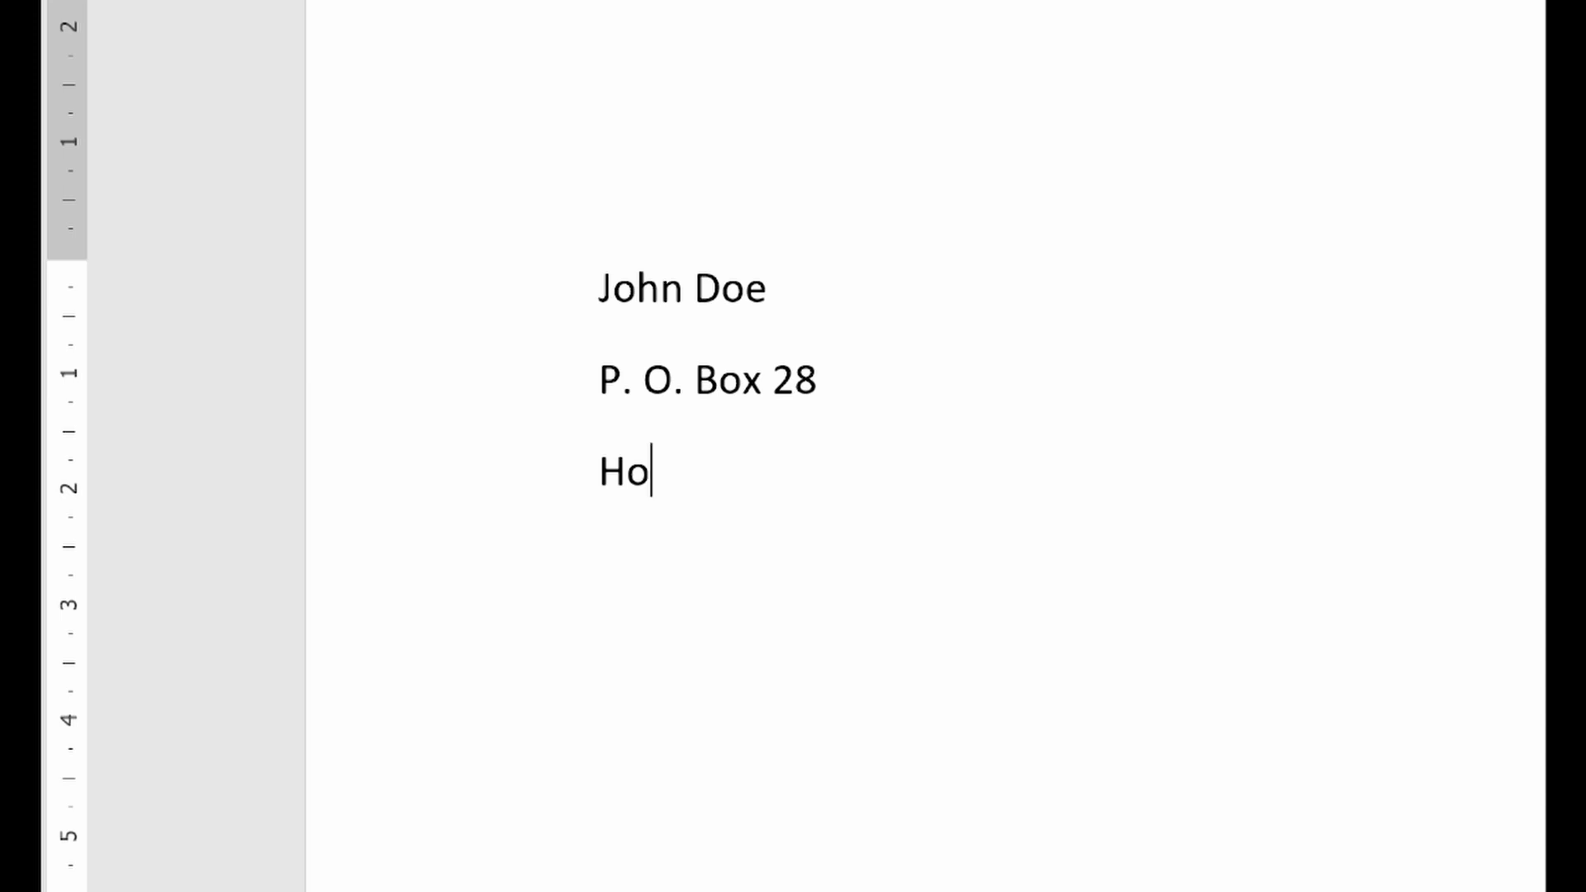
{"action": "key", "text": "Return"}
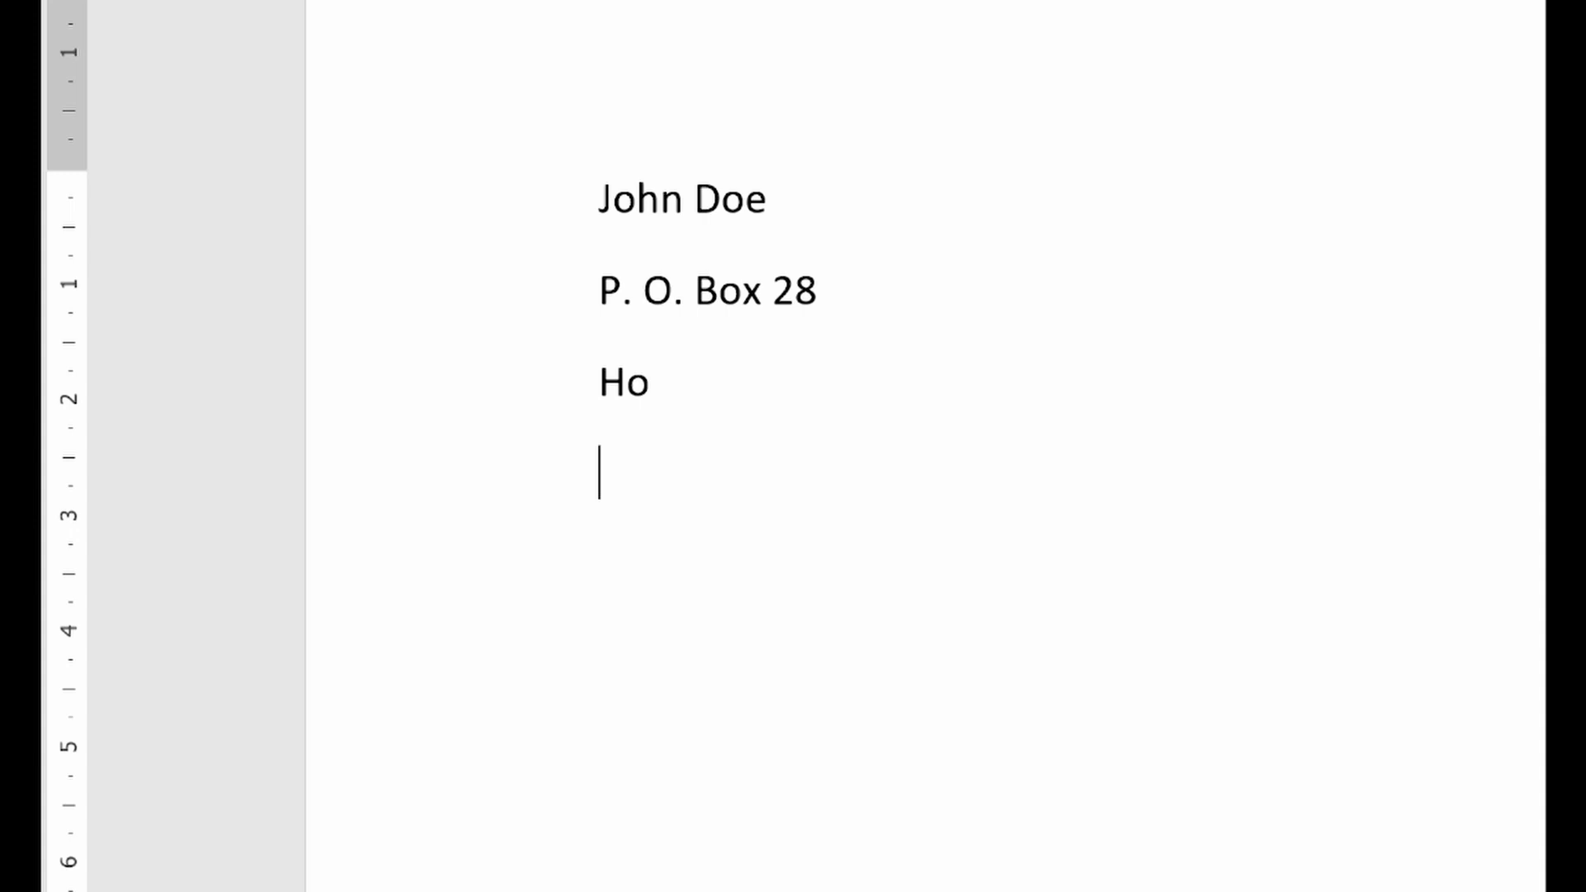
{"action": "type", "text": "5th "}
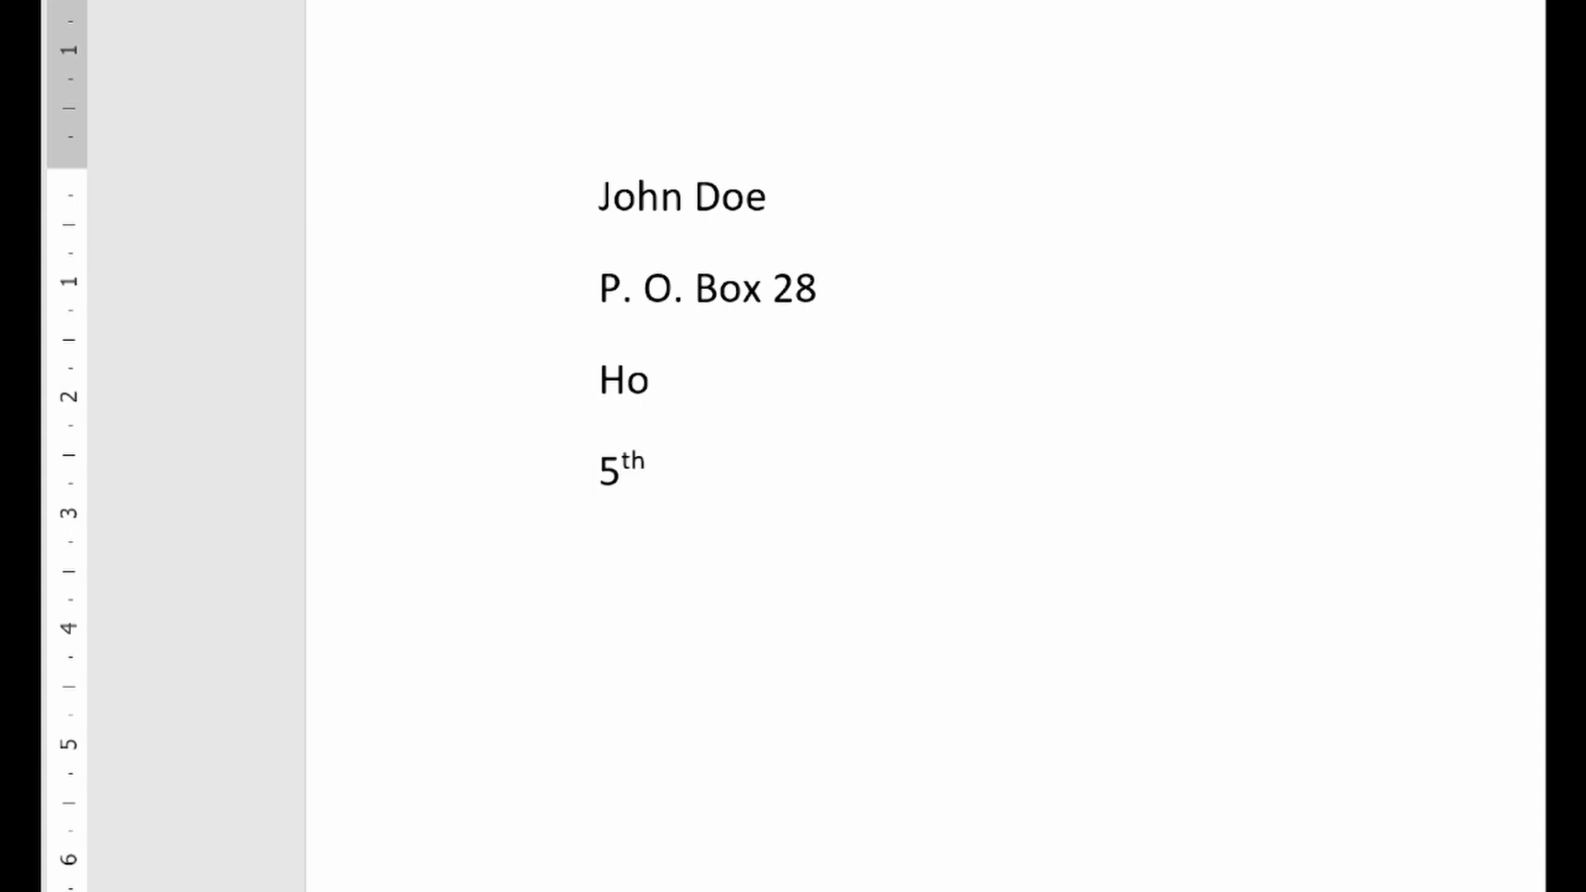
{"action": "type", "text": "July,"}
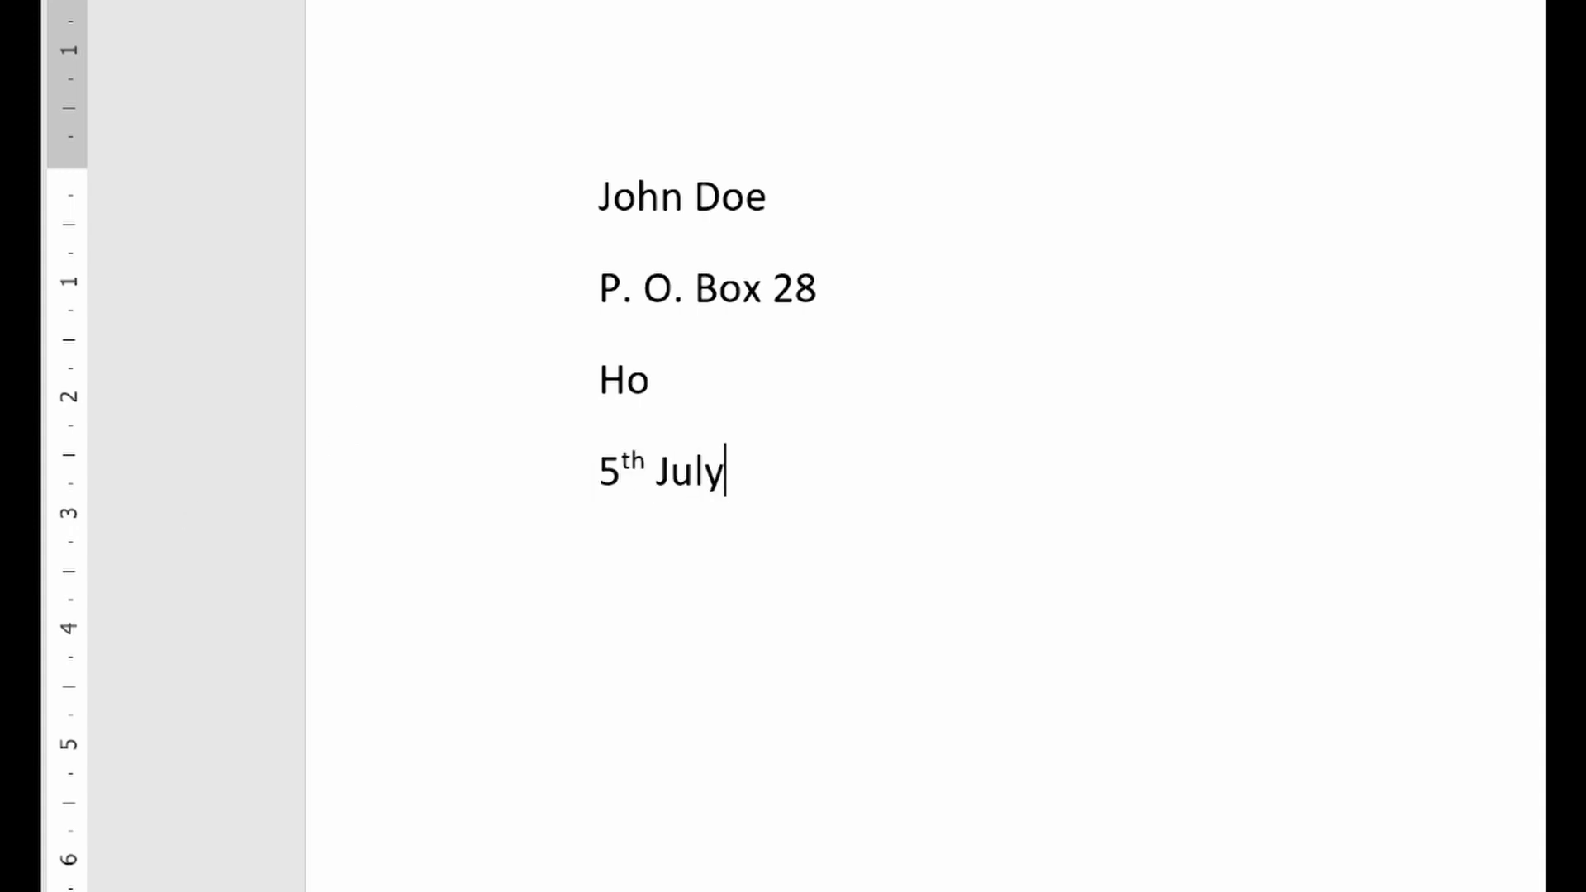
{"action": "type", "text": " 2021"}
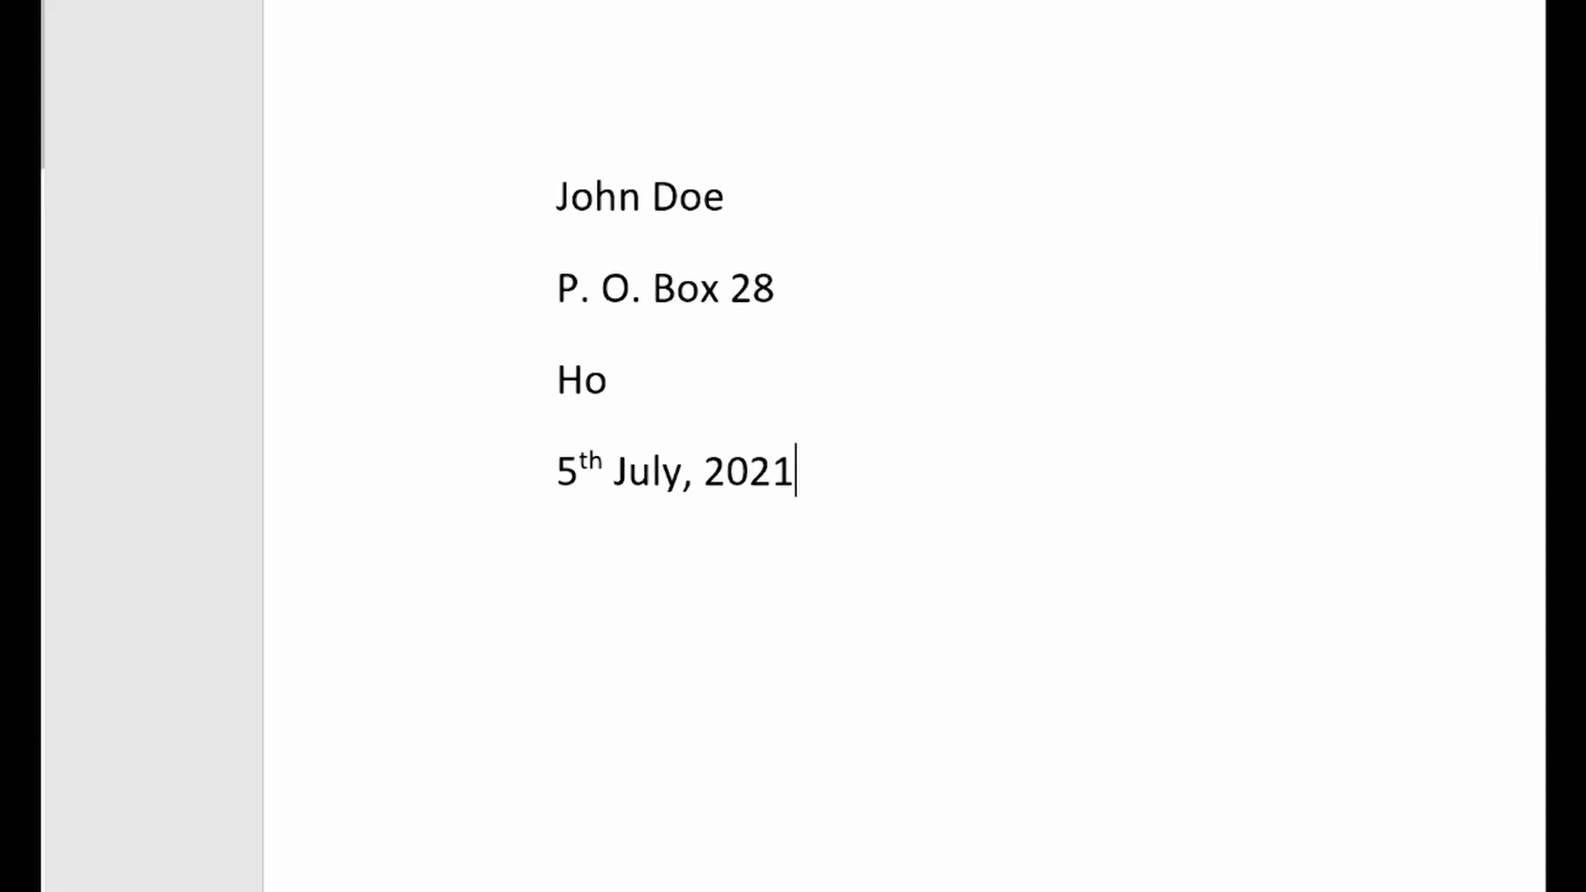
{"action": "key", "text": "Return"}
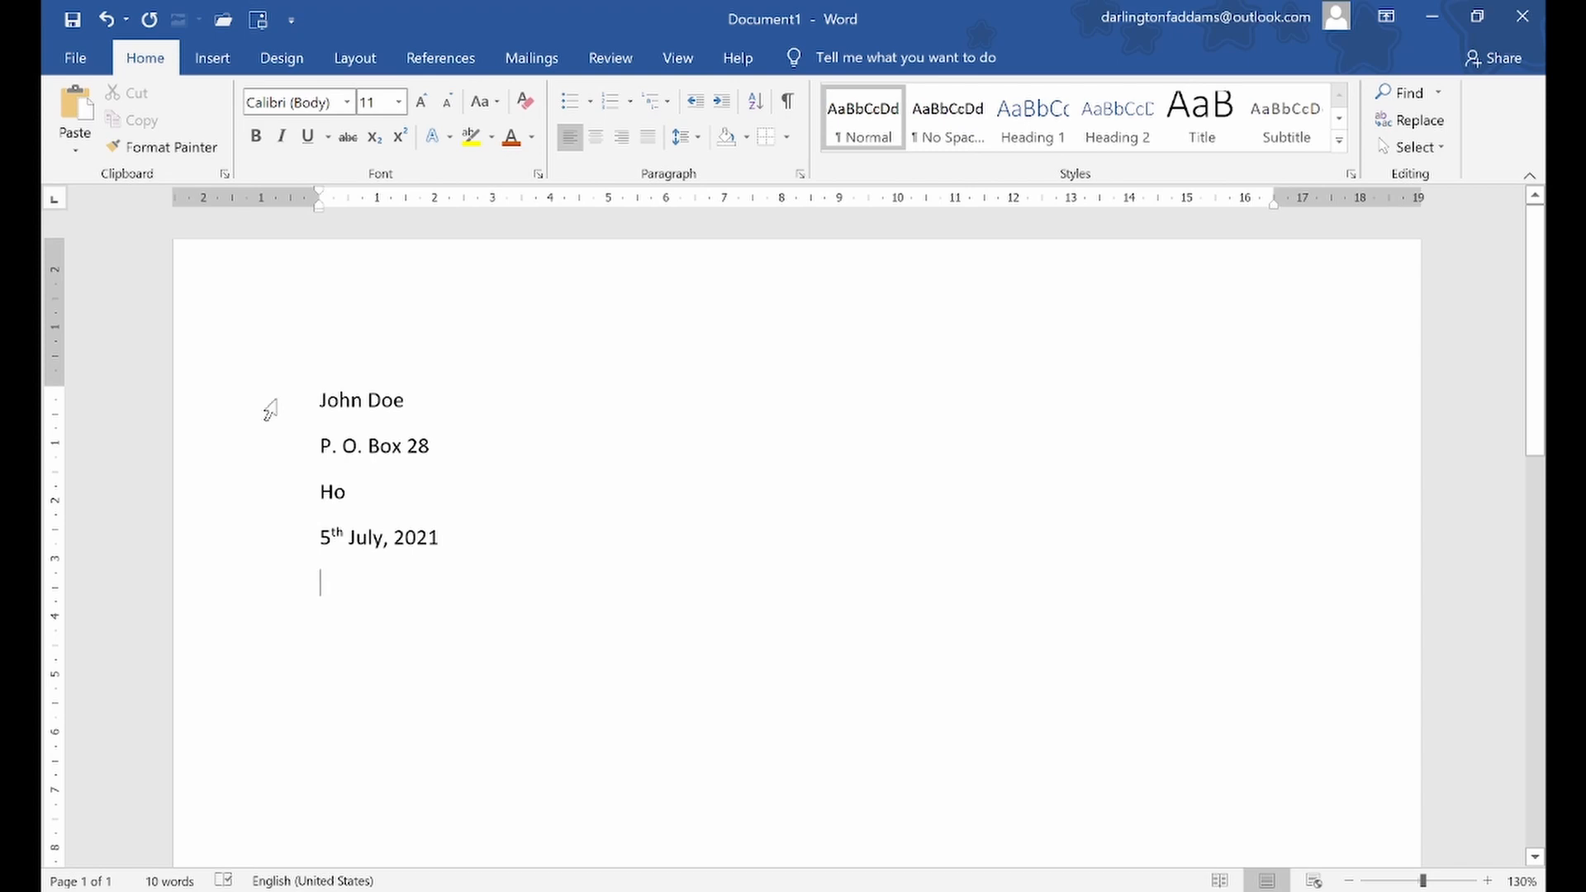
Try right-aligning the selected sender address and date lines, and undo the alignment
{"action": "left_click_drag", "start_coordinate": [270, 409], "coordinate": [257, 541]}
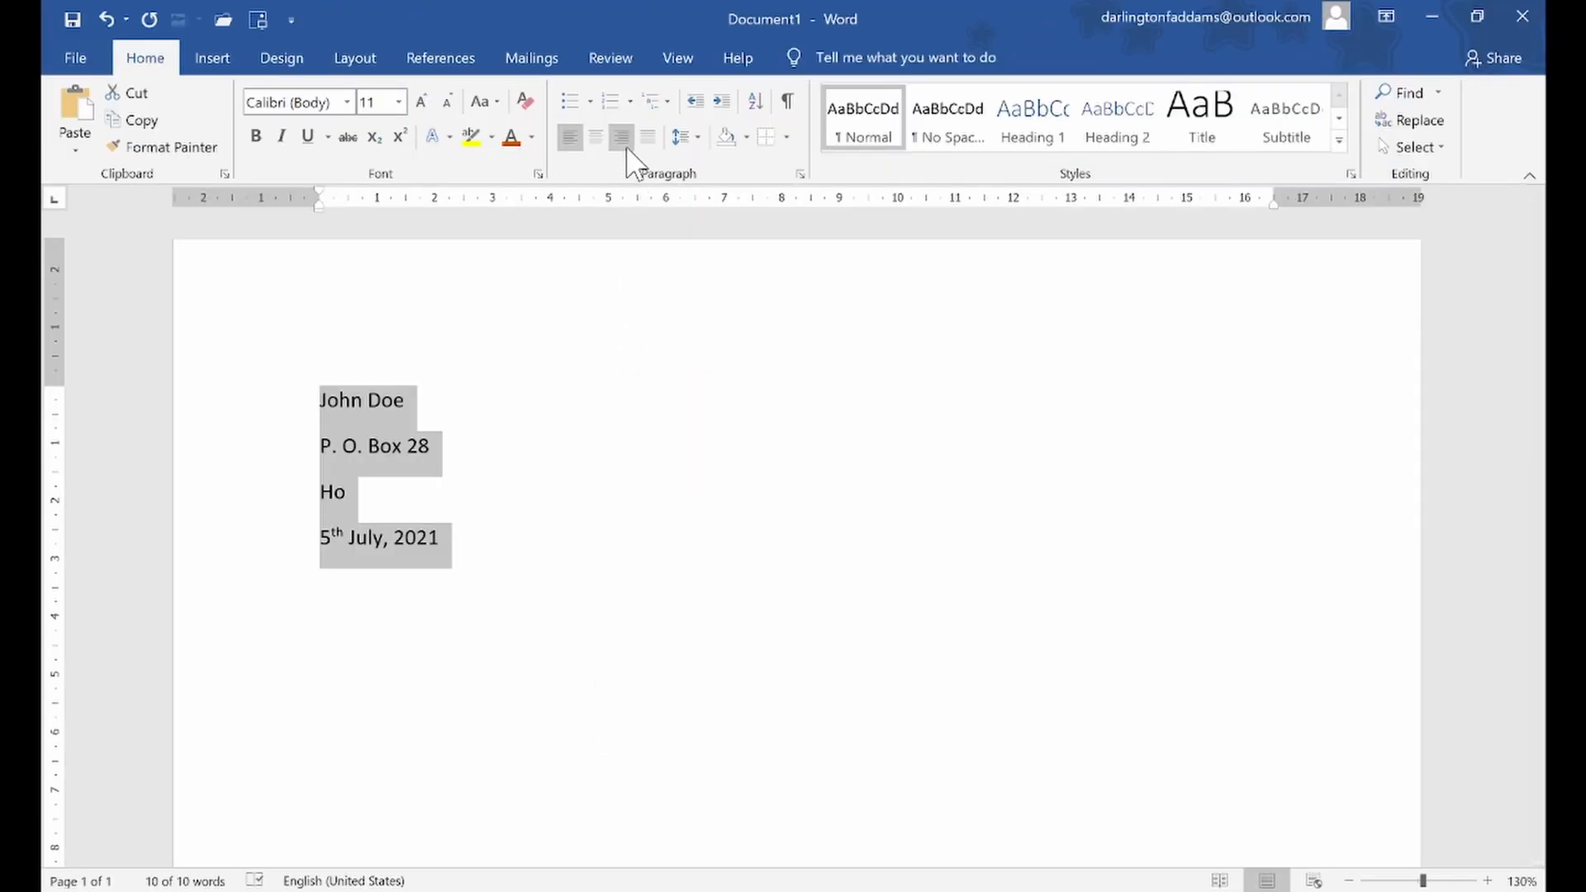
{"action": "left_click", "coordinate": [624, 138]}
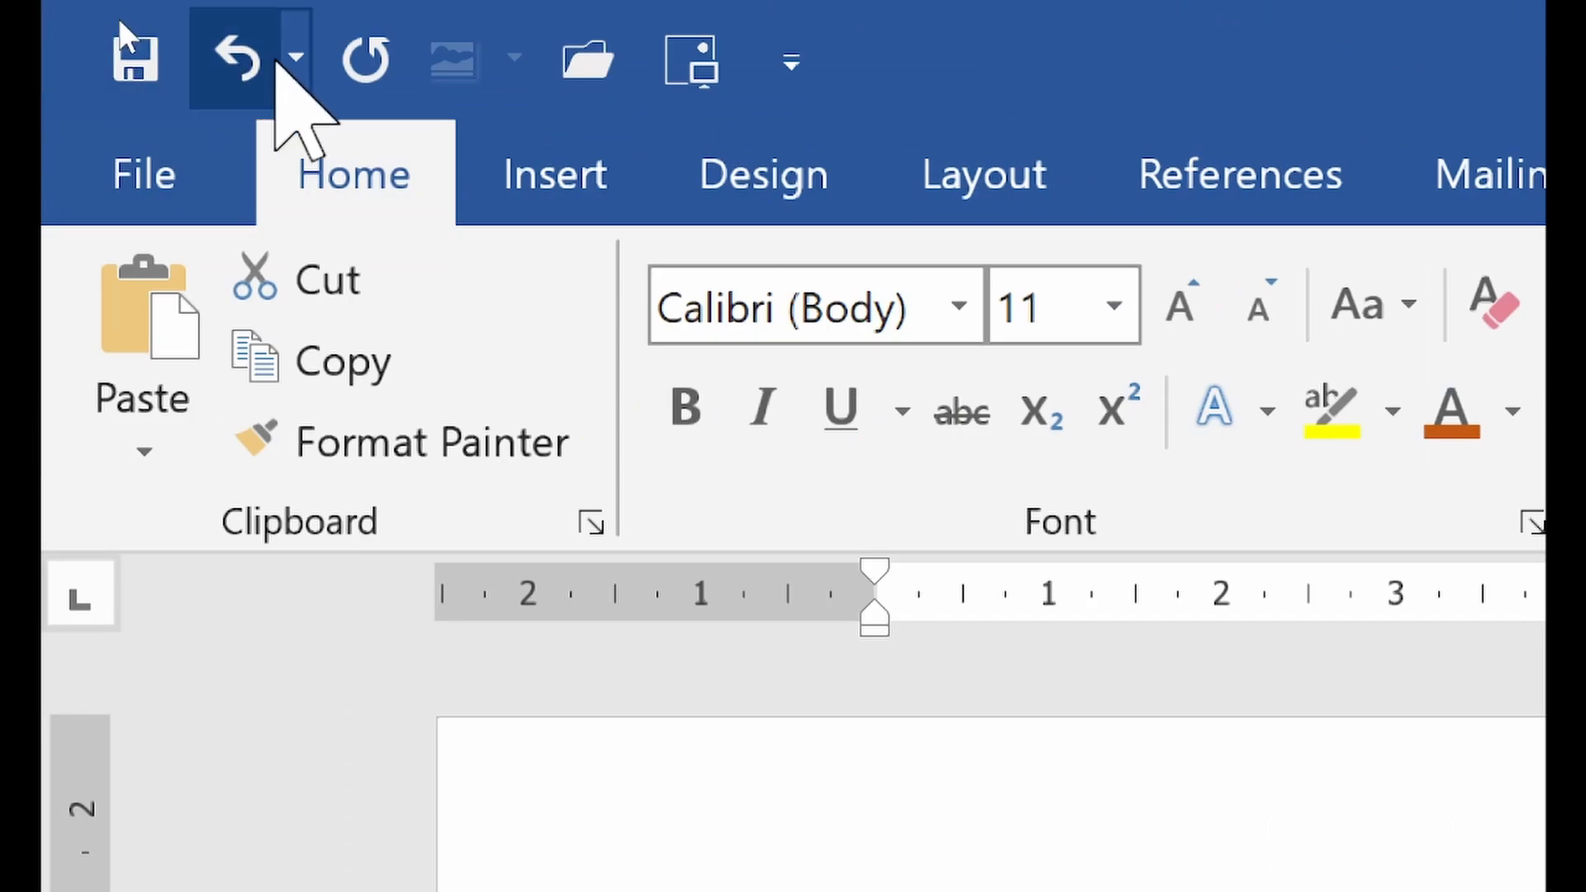
{"action": "left_click", "coordinate": [229, 65]}
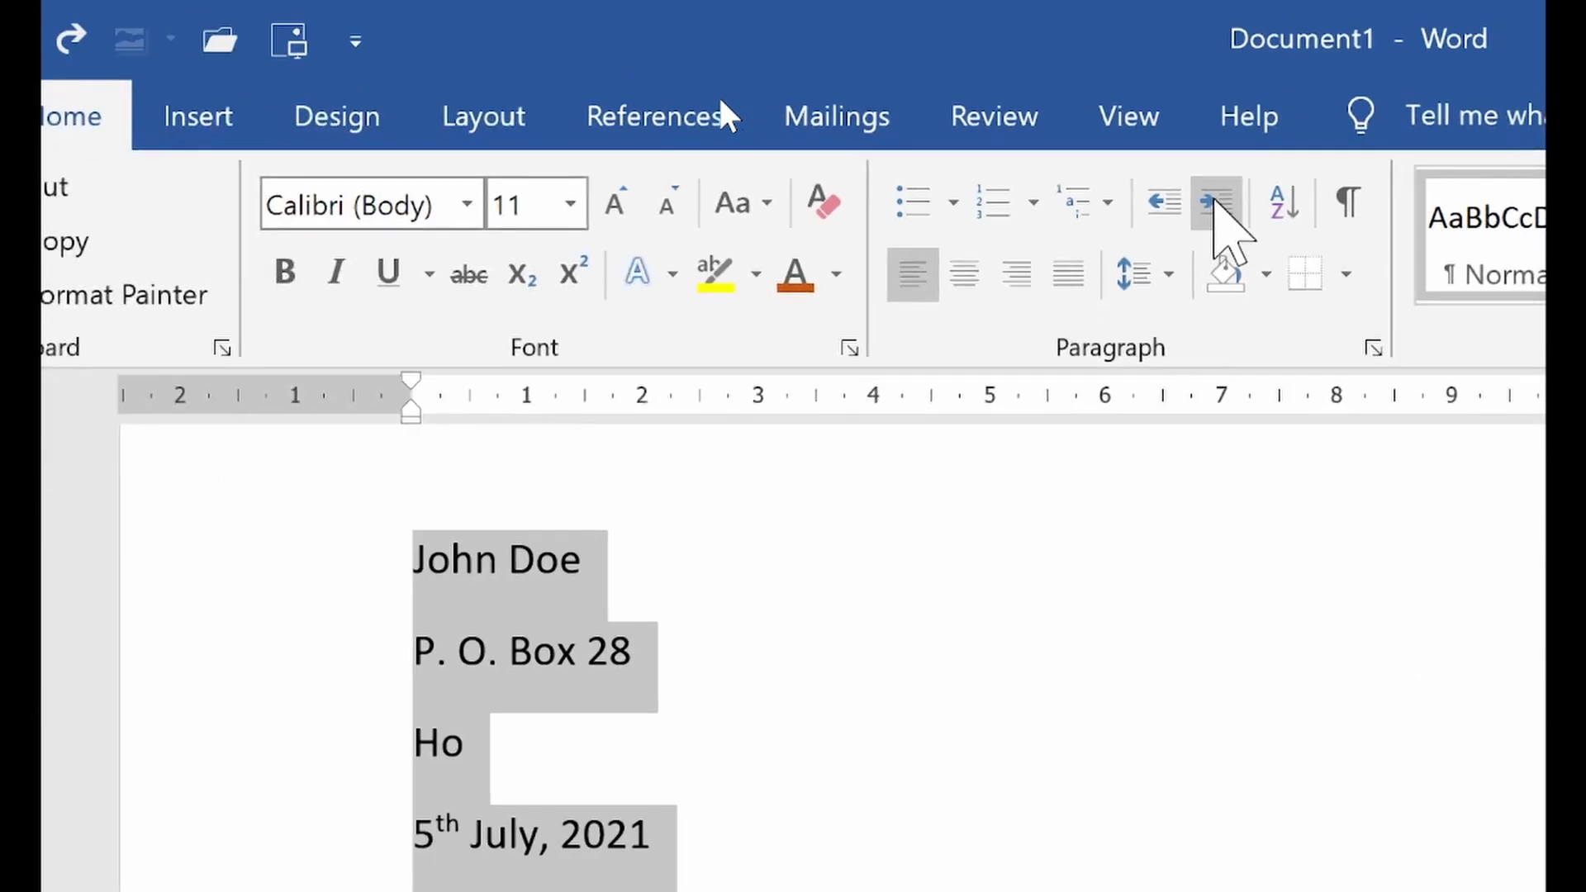
Increase the left indent of the sender address and date lines until they start at about 14 cm on the ruler
{"action": "left_click", "coordinate": [1216, 202]}
{"action": "left_click", "coordinate": [1215, 203]}
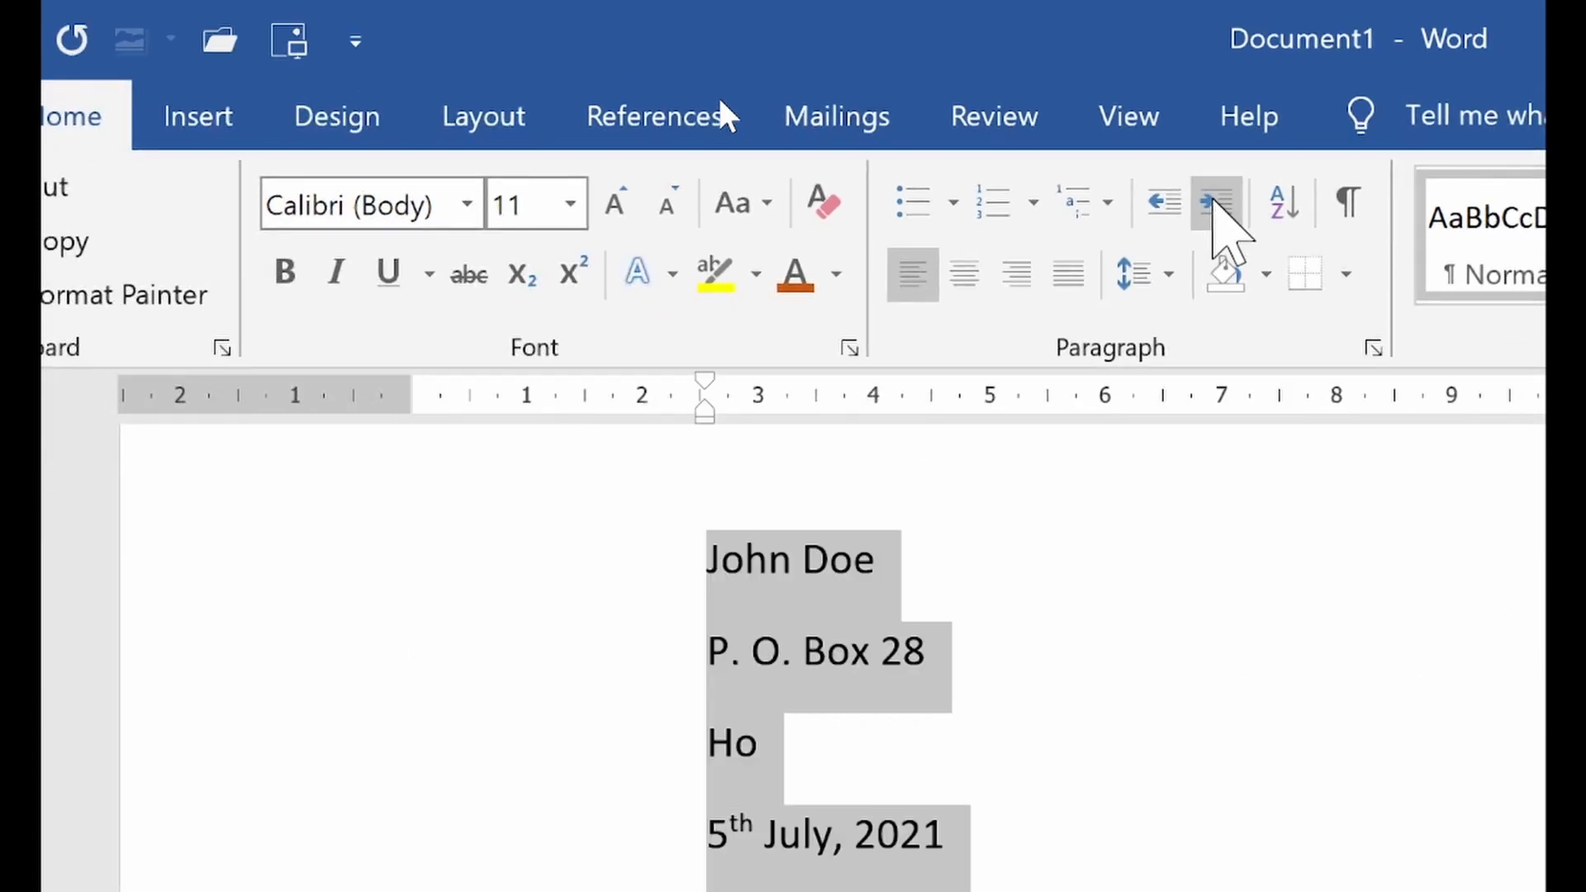
{"action": "left_click", "coordinate": [1216, 202]}
{"action": "left_click", "coordinate": [1215, 202]}
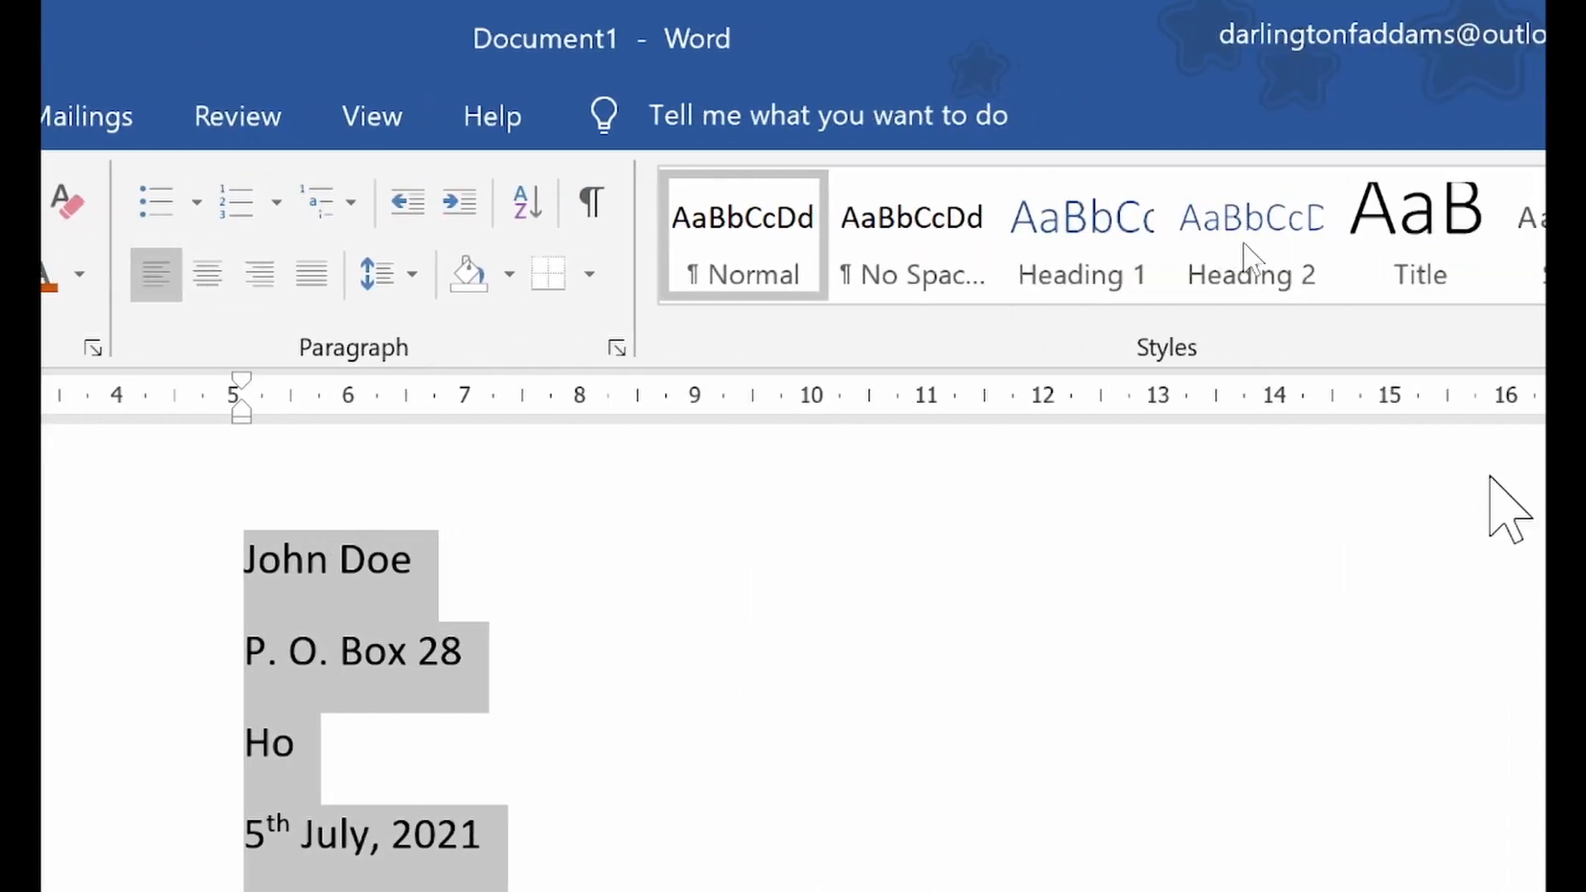
{"action": "left_click", "coordinate": [460, 202]}
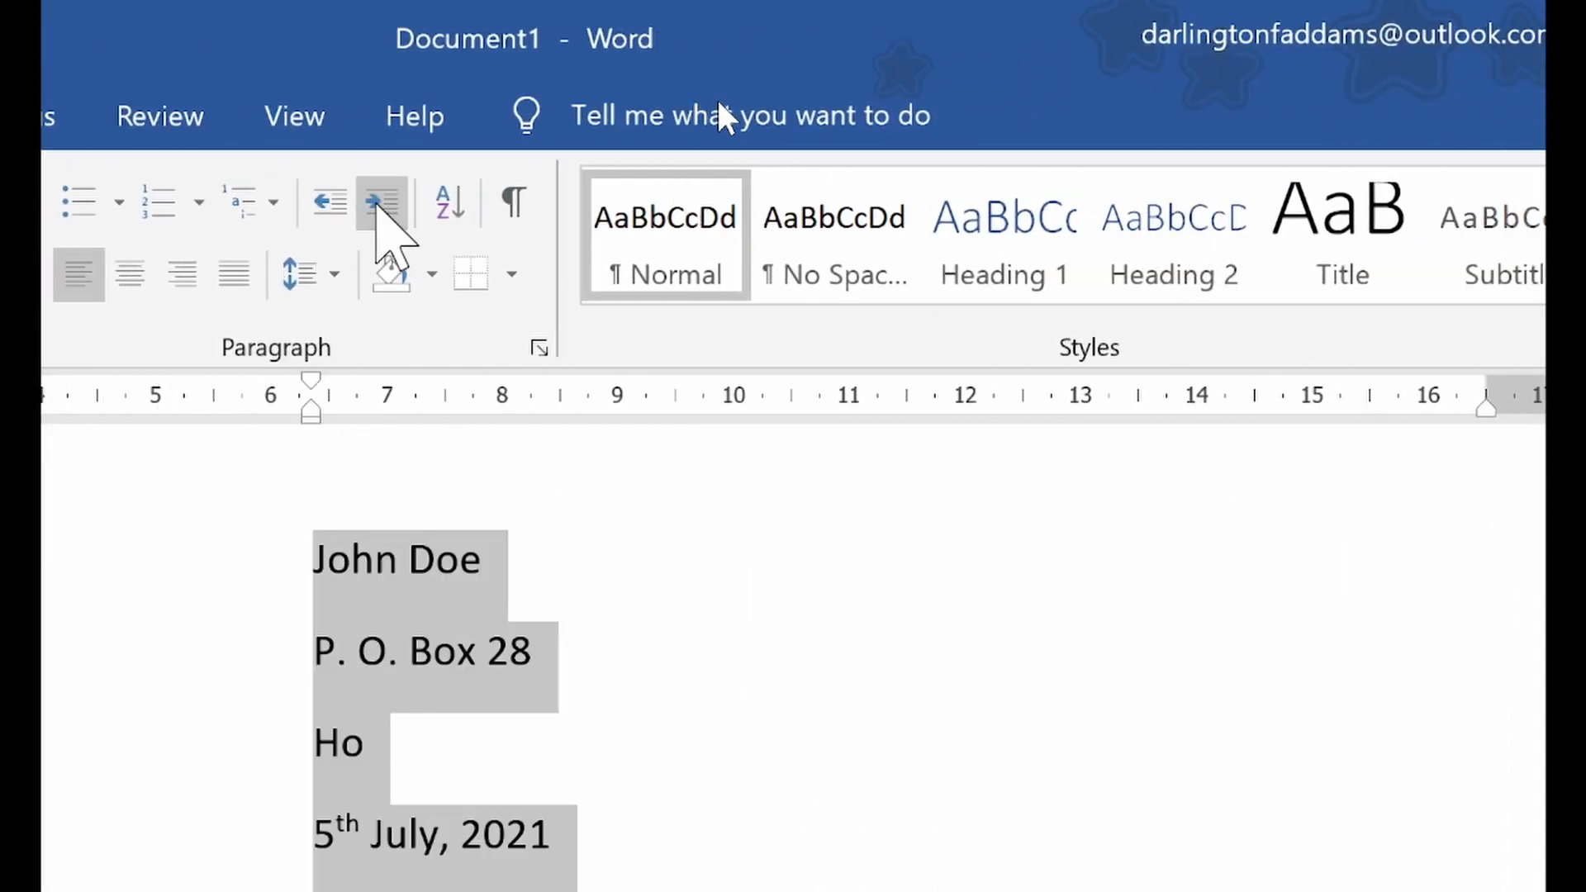
{"action": "left_click", "coordinate": [381, 202]}
{"action": "left_click", "coordinate": [382, 202]}
{"action": "left_click", "coordinate": [382, 202]}
{"action": "left_click", "coordinate": [381, 203]}
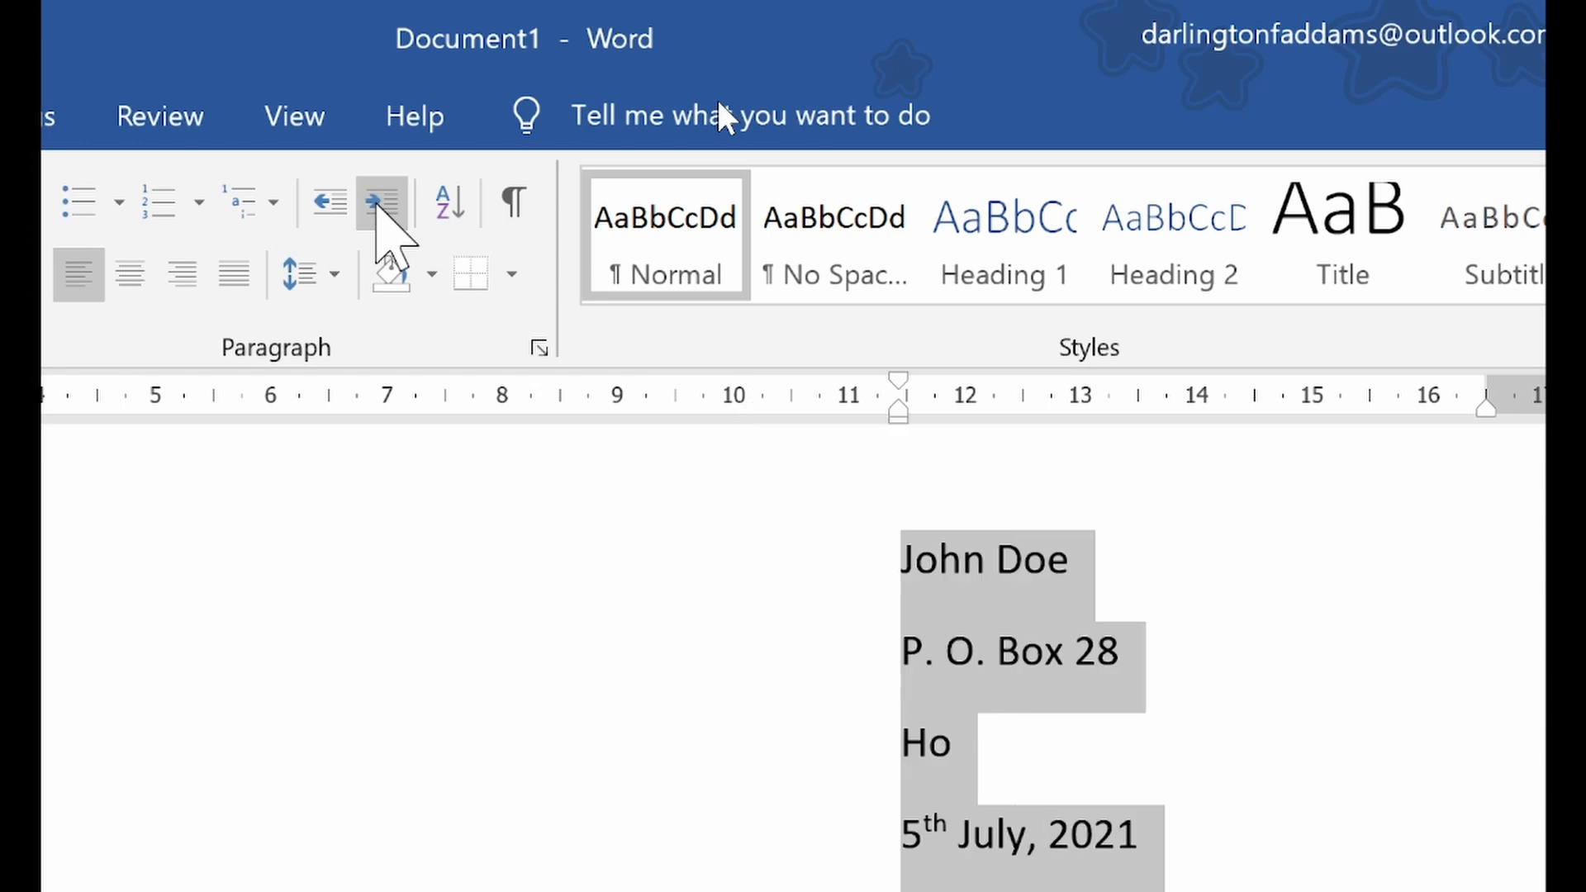
{"action": "left_click", "coordinate": [380, 202]}
{"action": "left_click", "coordinate": [380, 202]}
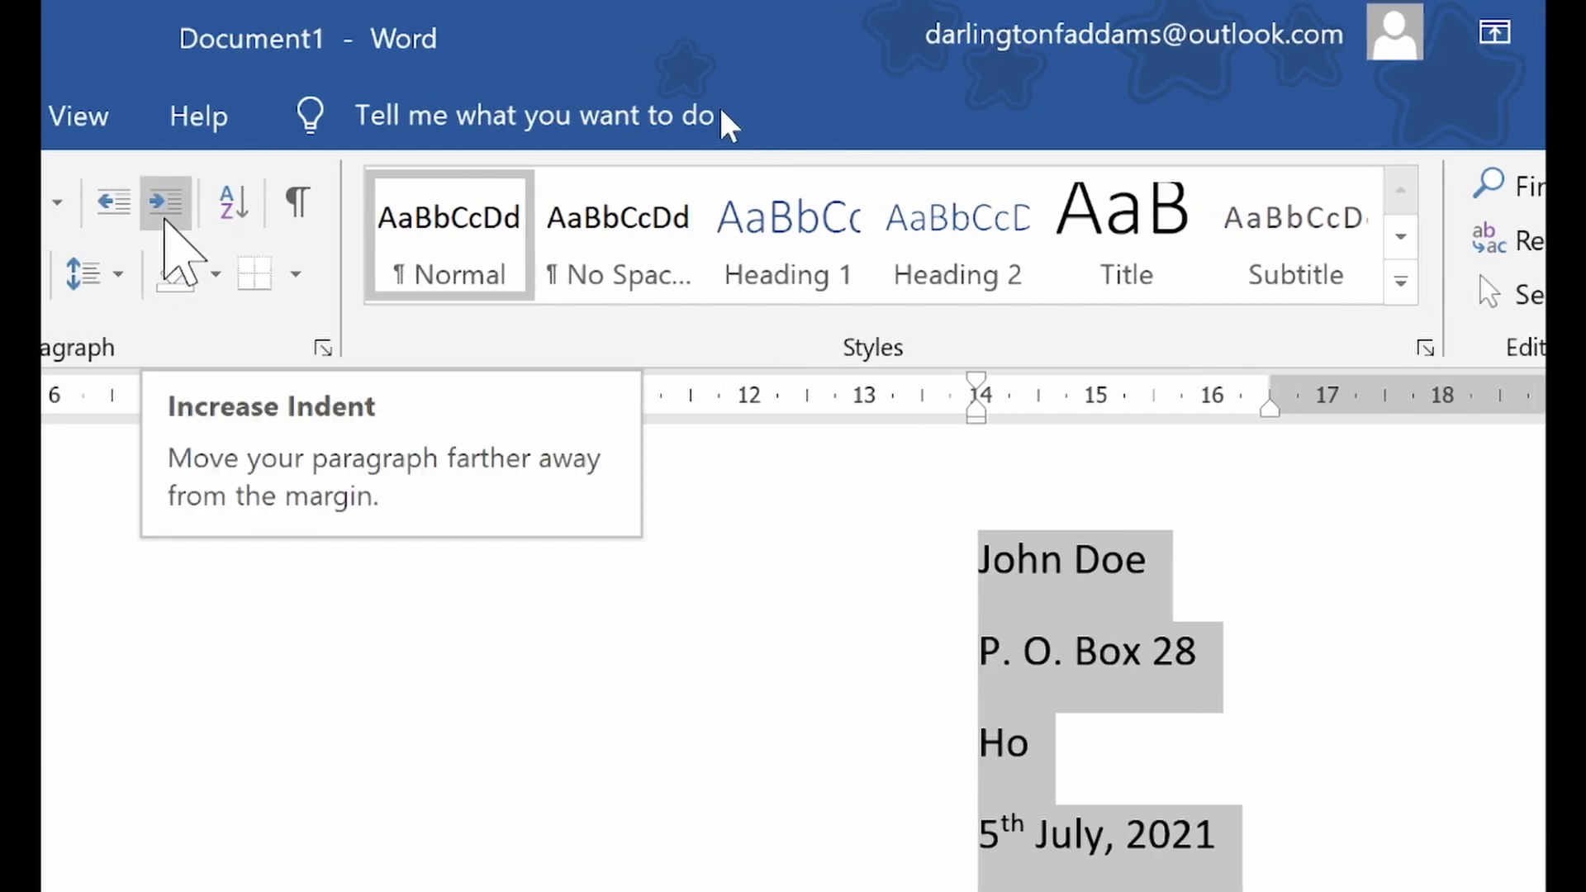
{"action": "left_click", "coordinate": [165, 219]}
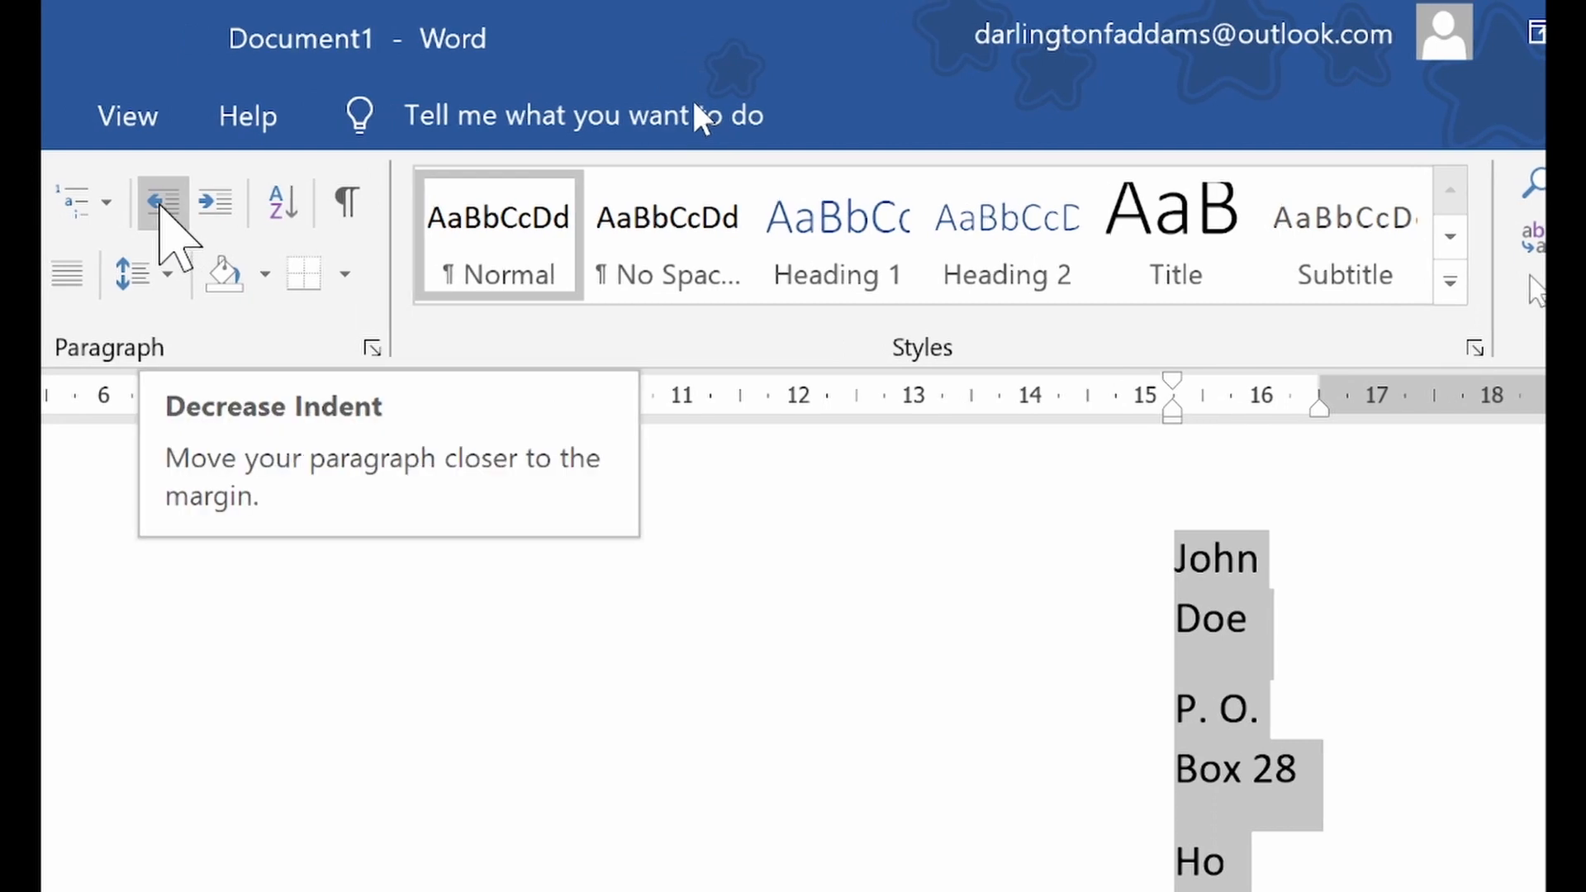
{"action": "left_click", "coordinate": [161, 208]}
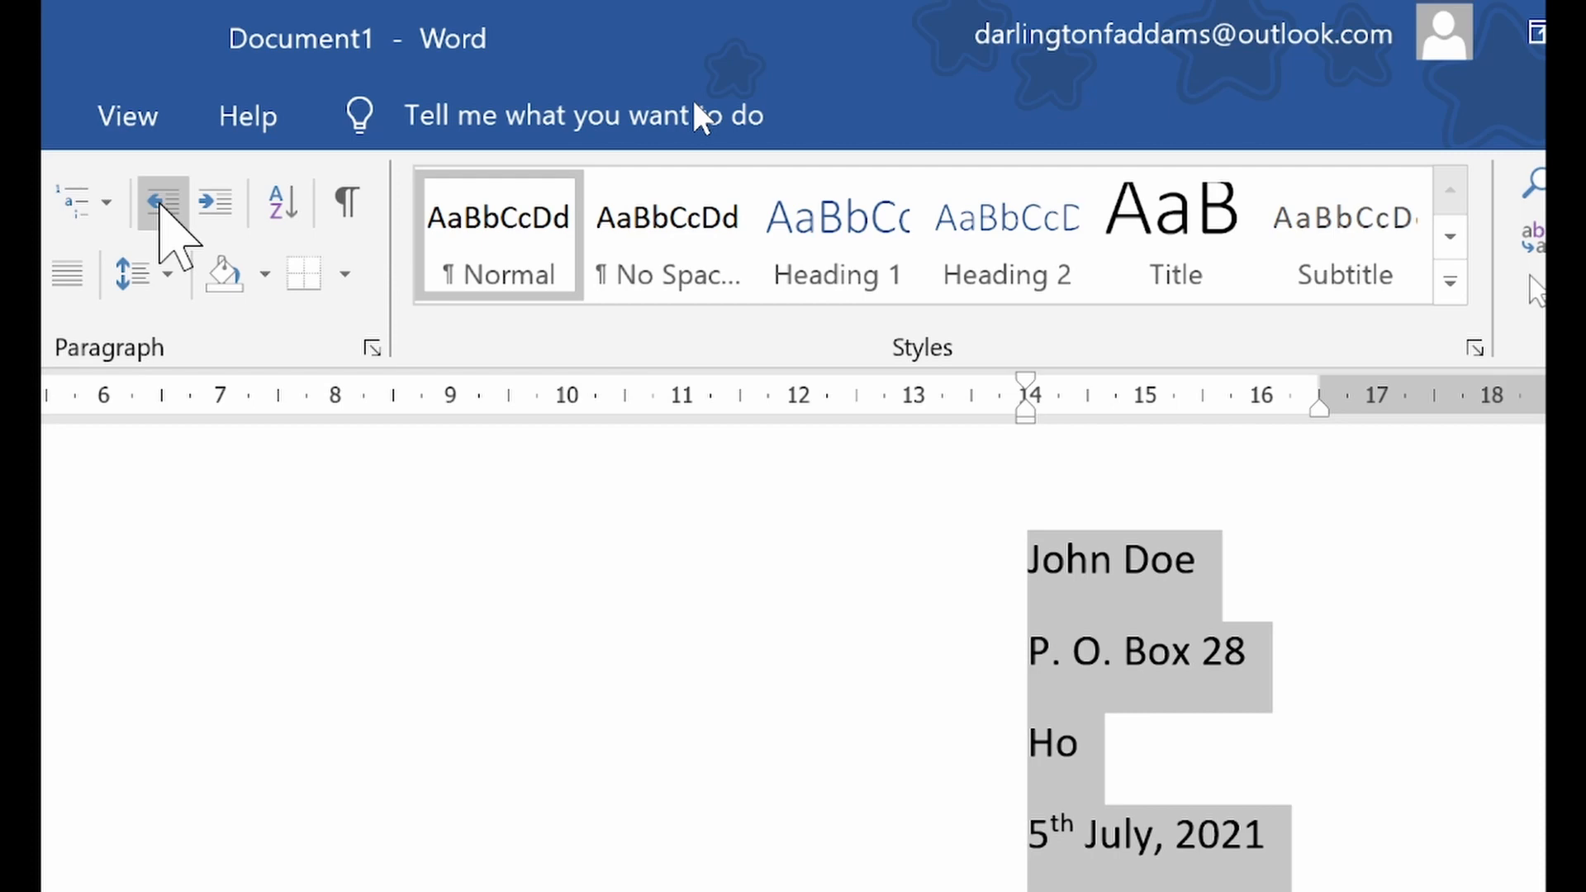
Highlight the sender's name and P. O. Box lines one after another, and switch to the modified block format letter in Photos
{"action": "left_click", "coordinate": [1060, 599]}
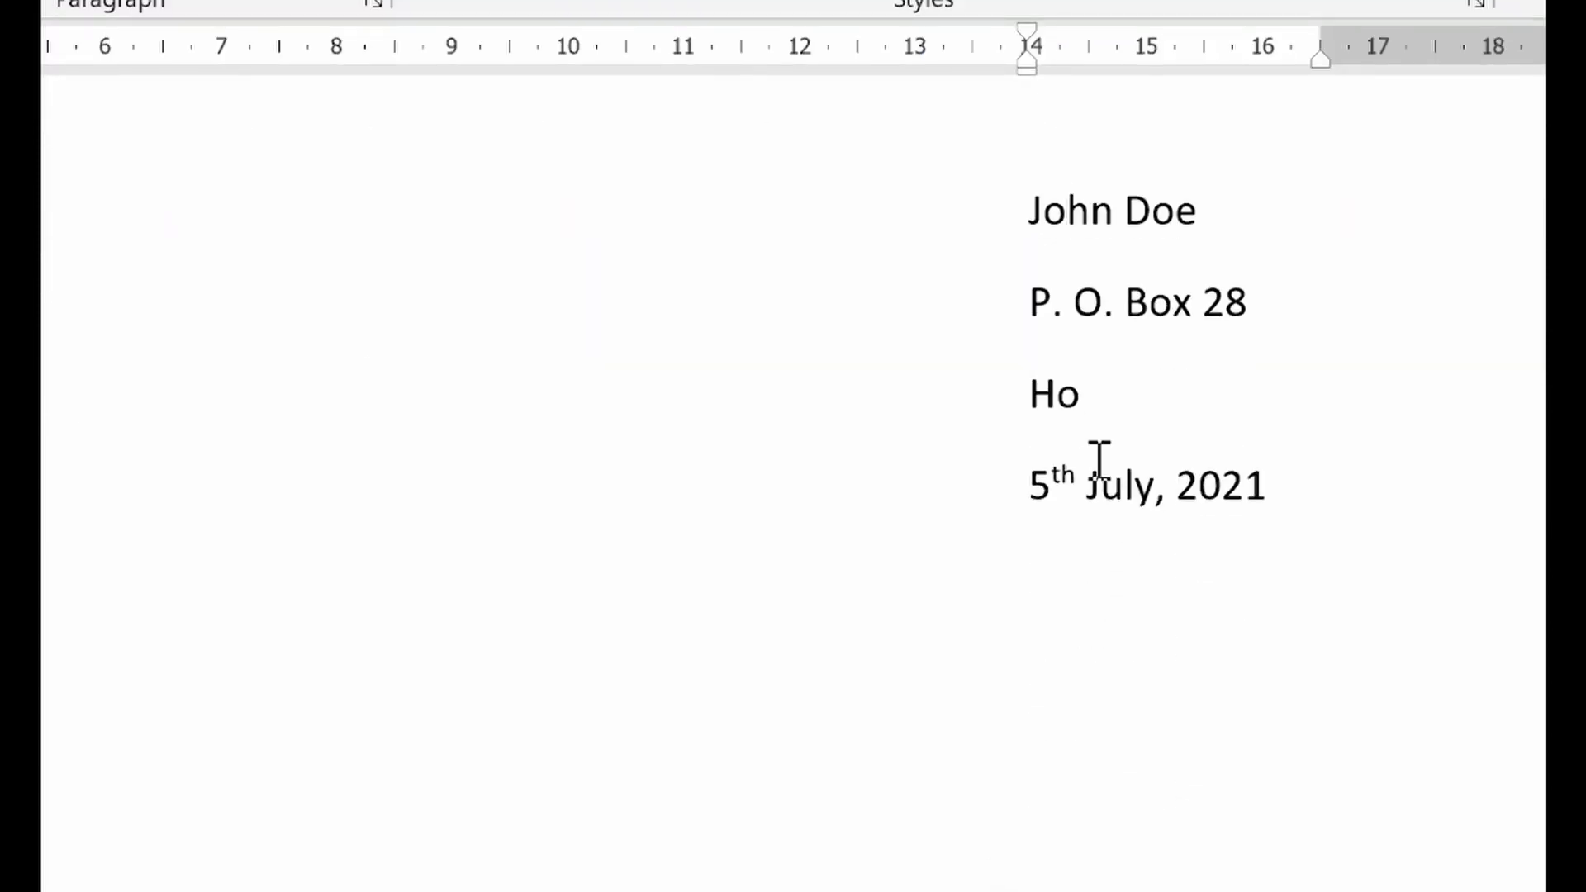
{"action": "left_click_drag", "start_coordinate": [1050, 213], "coordinate": [1205, 220]}
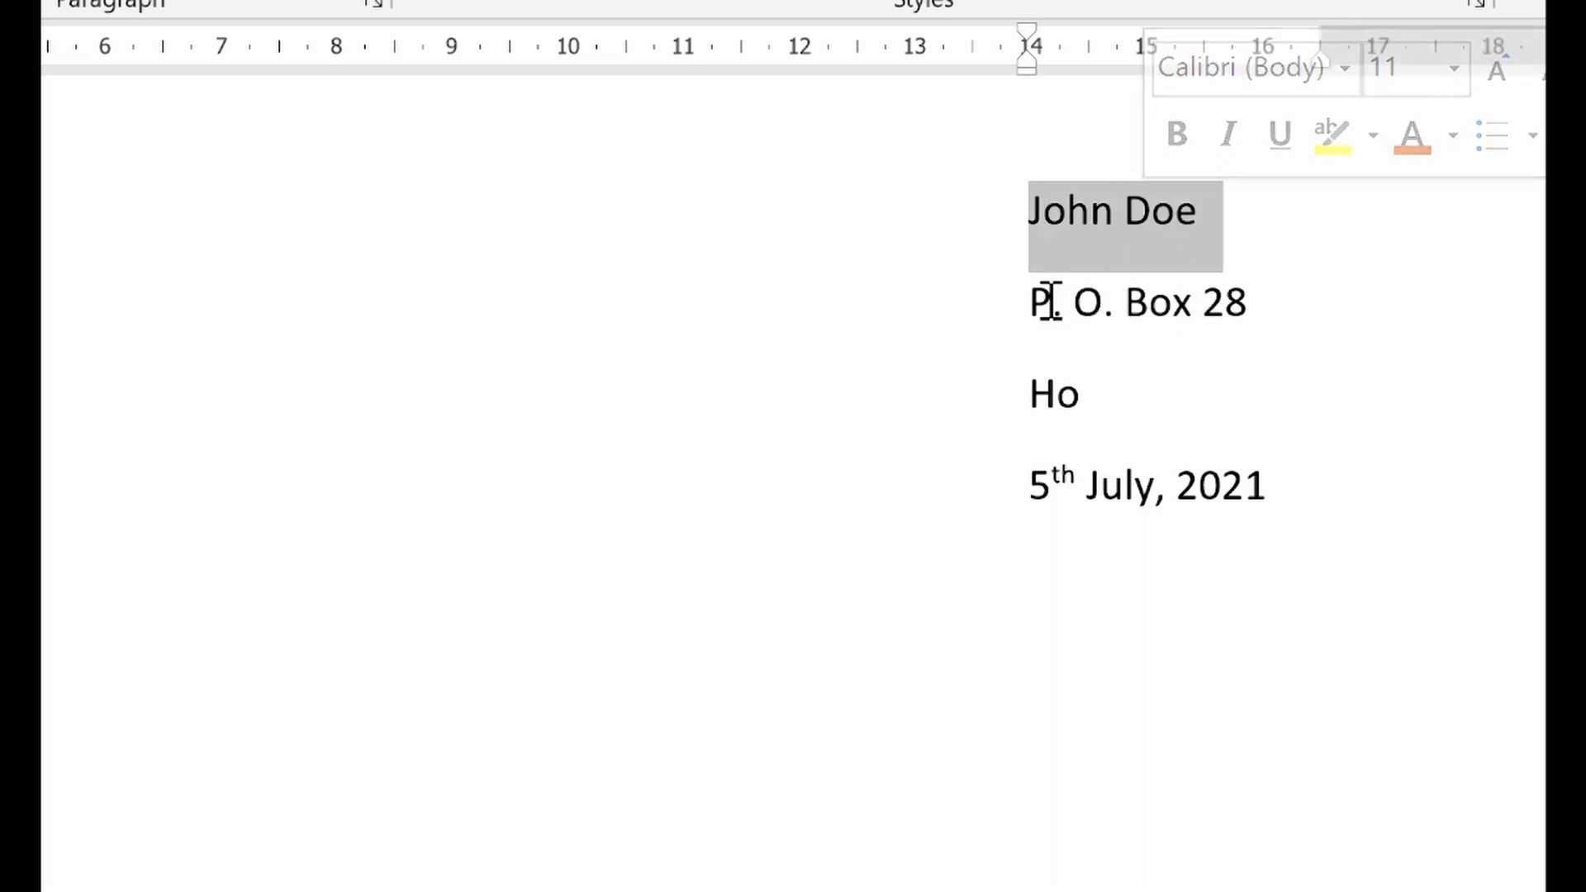
{"action": "left_click_drag", "start_coordinate": [1052, 302], "coordinate": [1263, 328]}
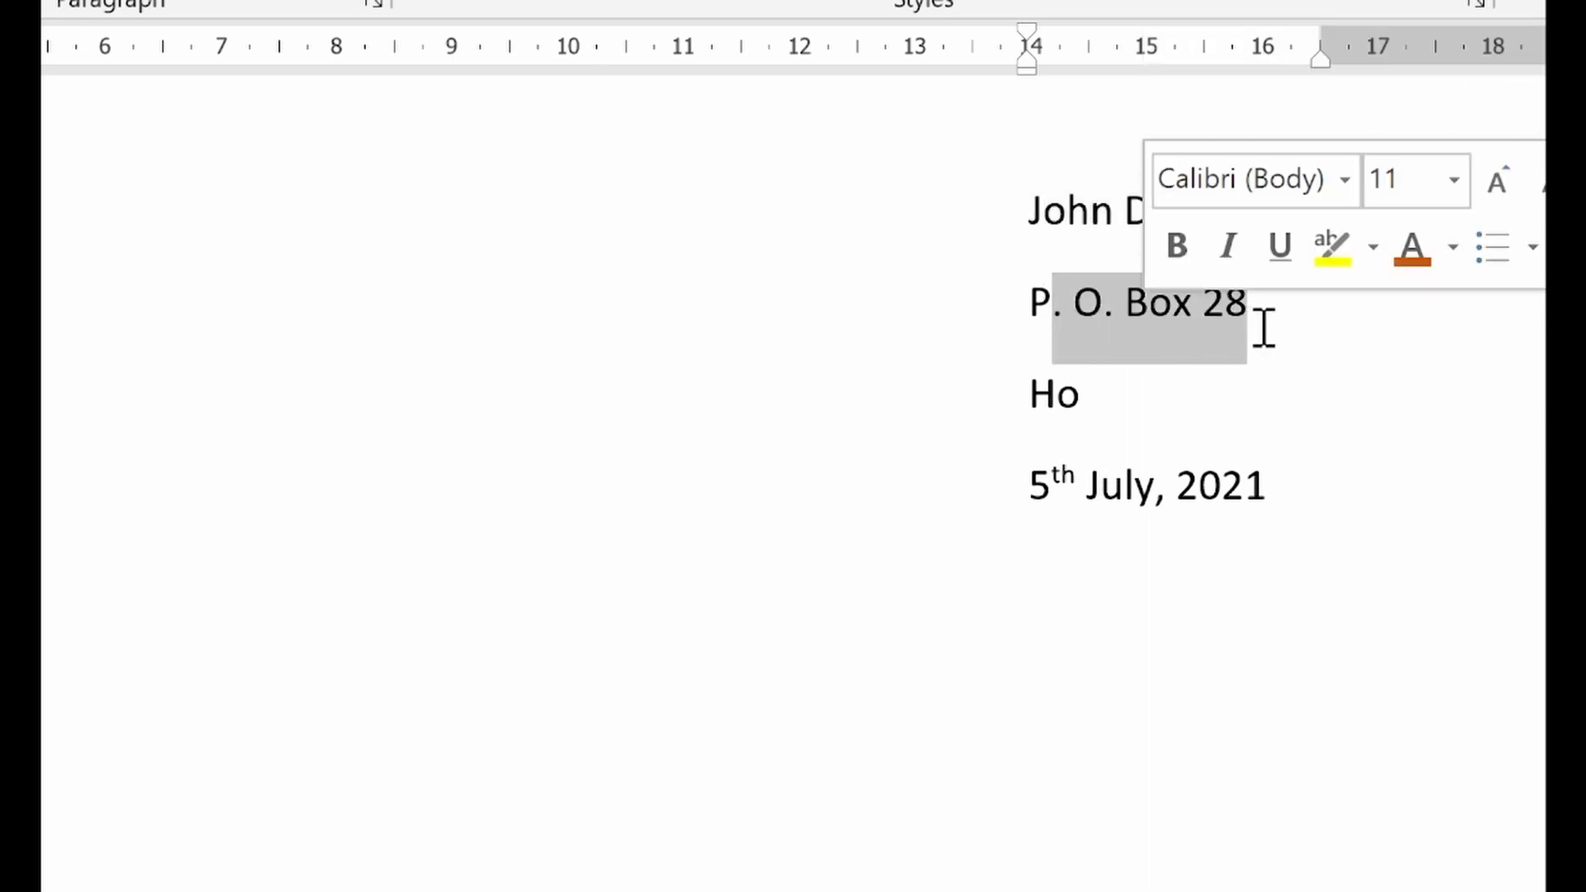
{"action": "left_click", "coordinate": [1264, 328]}
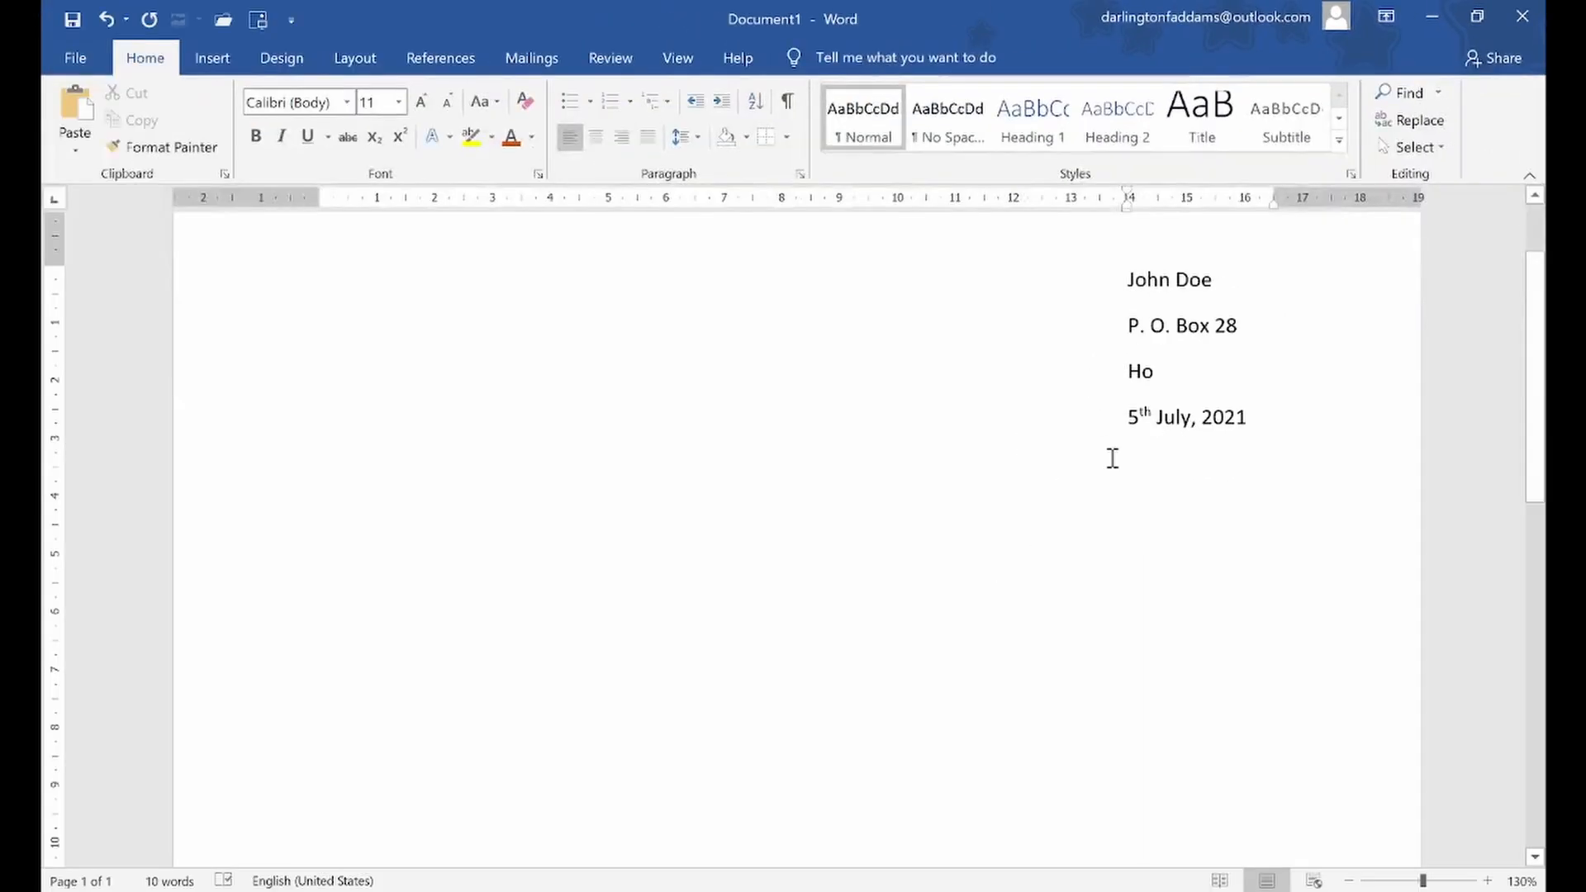
{"action": "left_click", "coordinate": [1113, 458]}
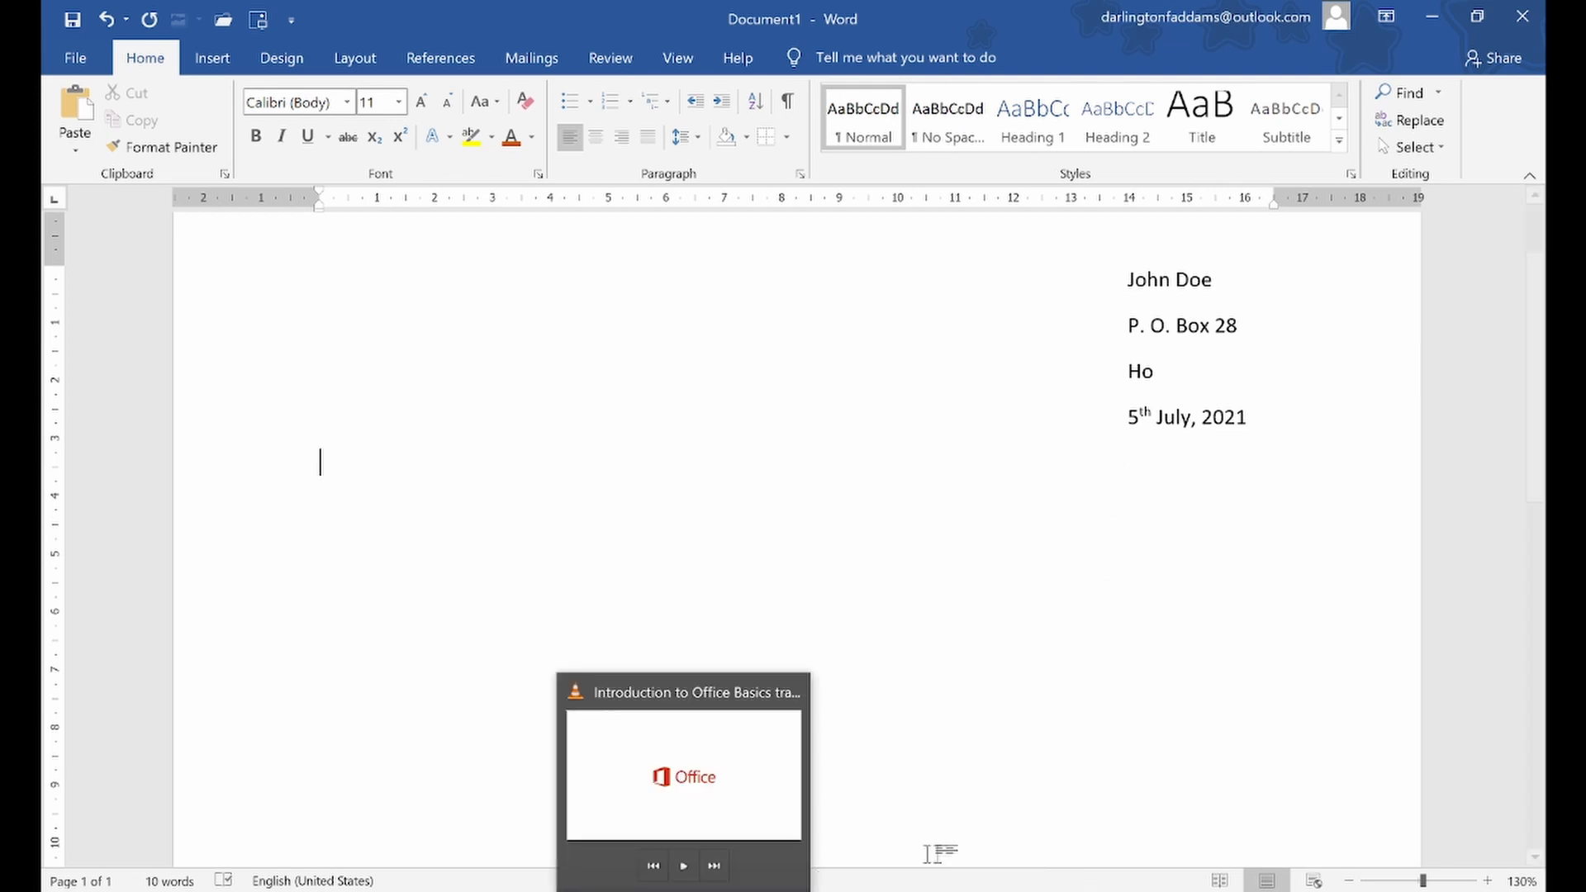
{"action": "left_click", "coordinate": [1009, 884]}
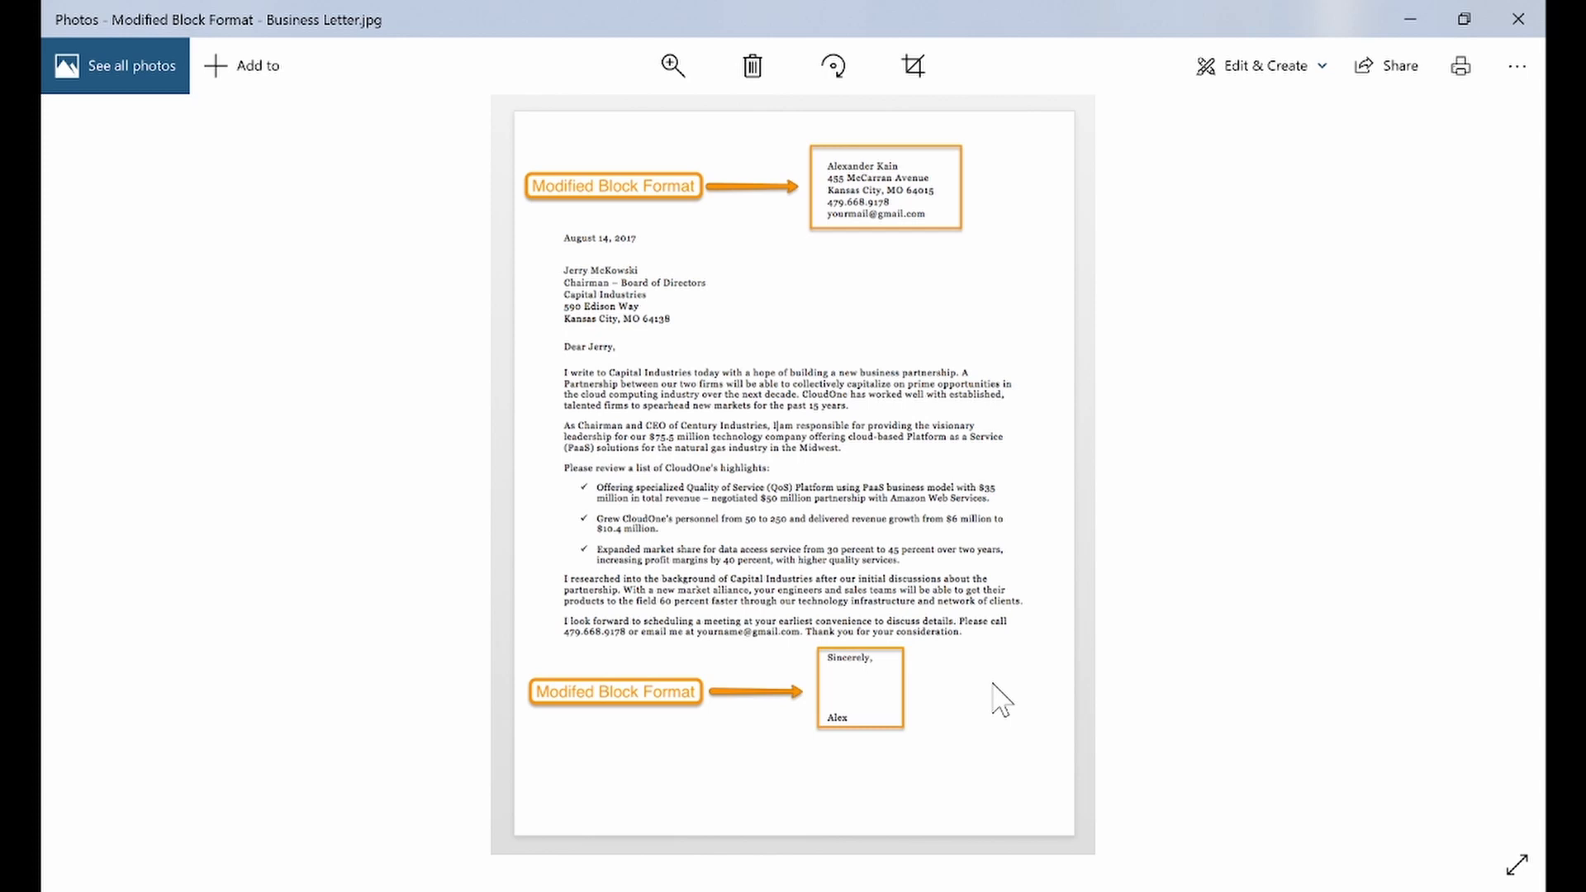
Compare the block format letter with the modified block format letter in Photos, and switch back to Document1 in Word
{"action": "key", "text": "Left"}
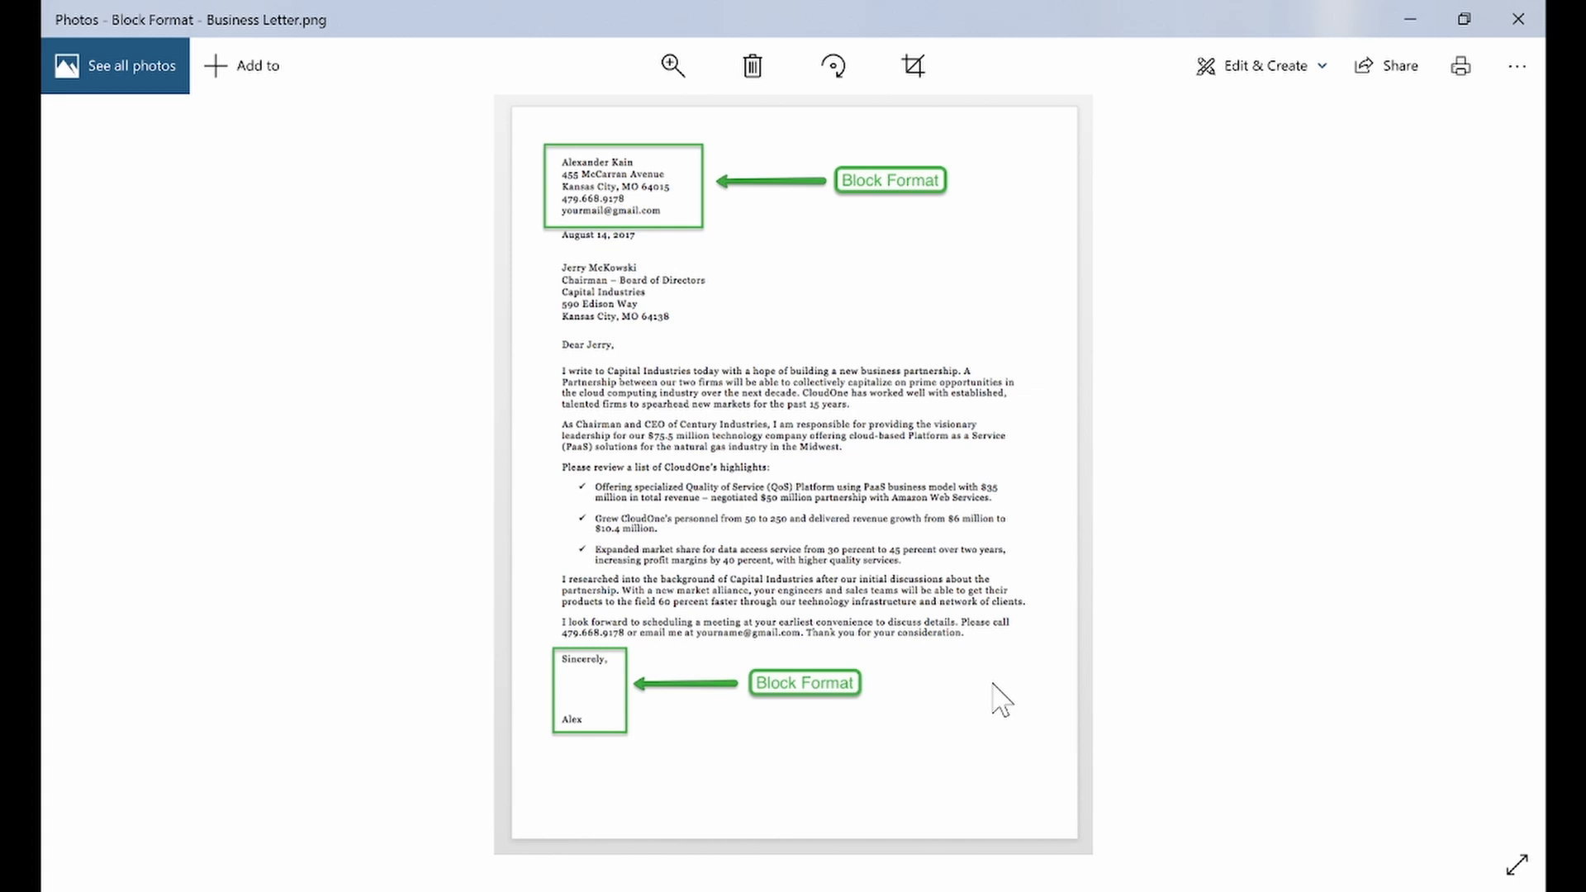
{"action": "key", "text": "Right"}
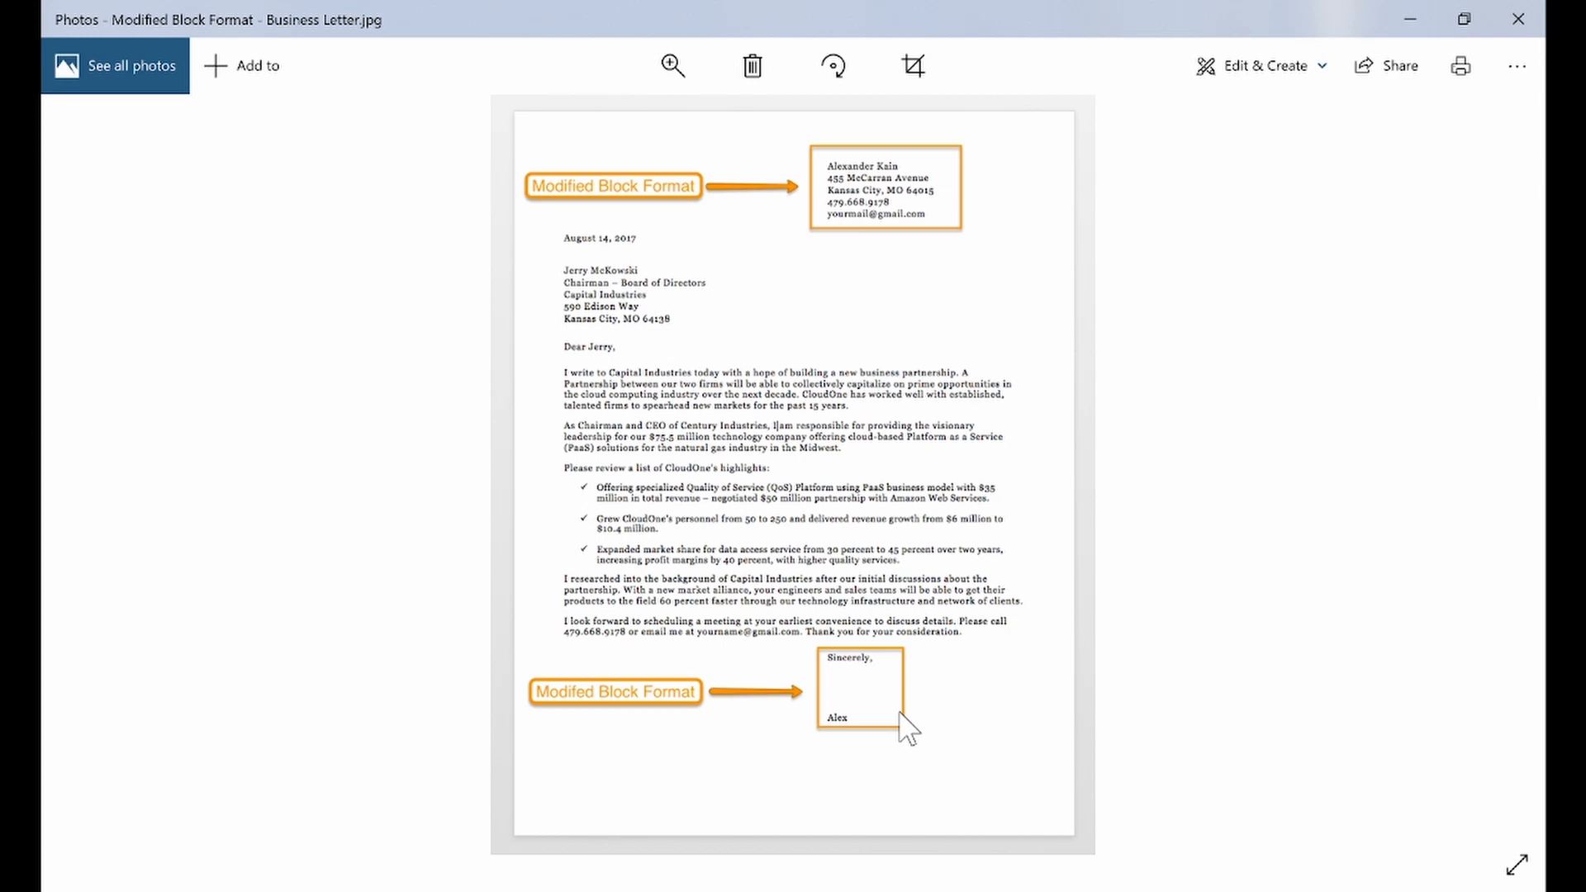
{"action": "mouse_move", "coordinate": [779, 891]}
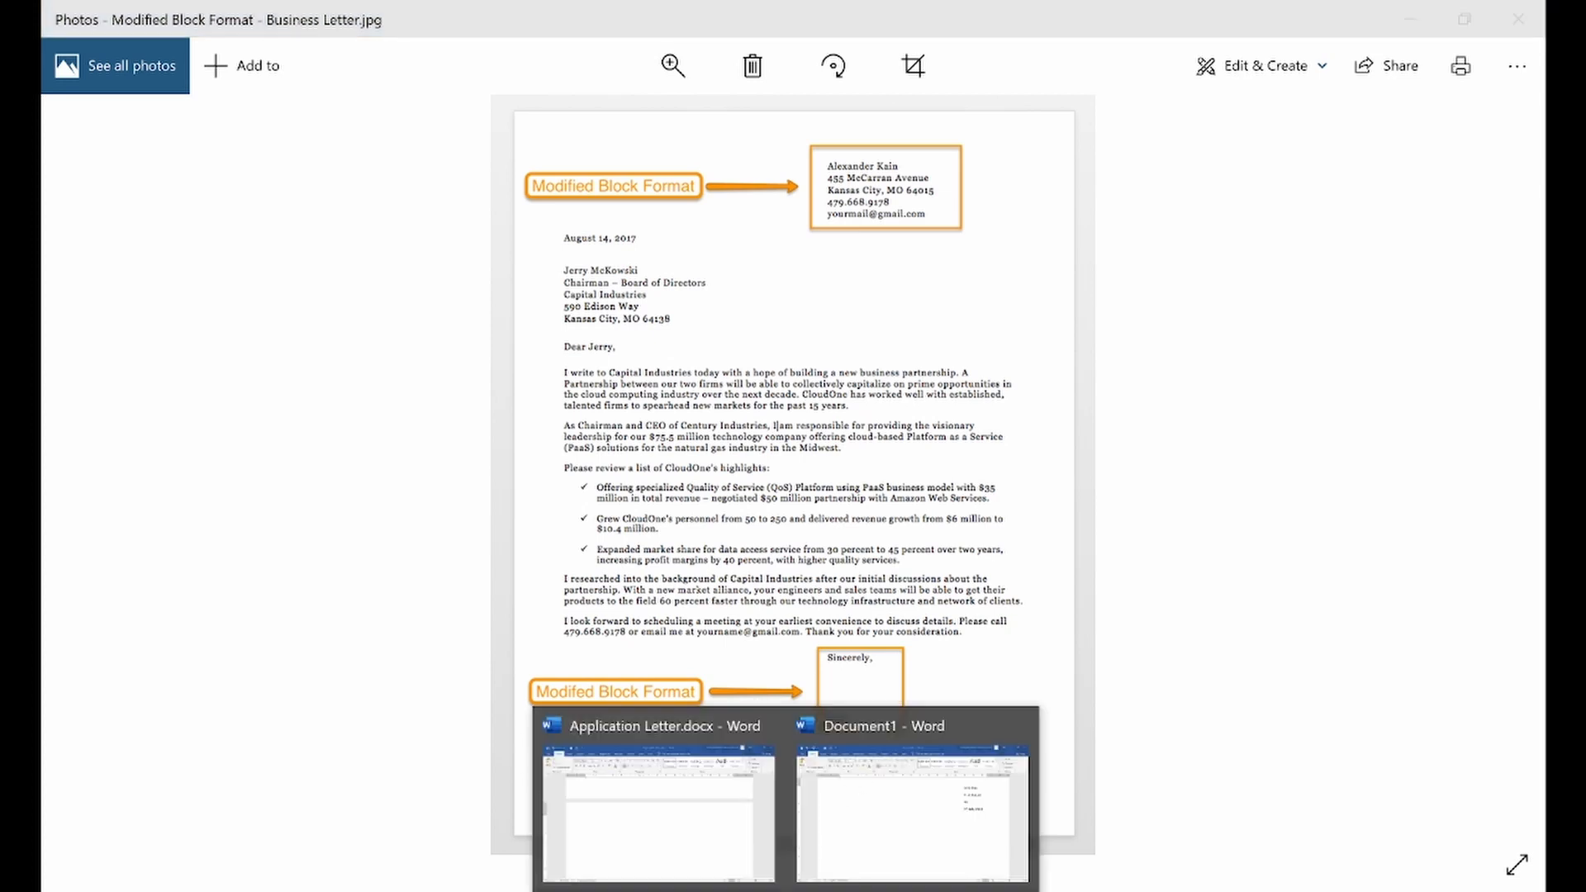
{"action": "left_click", "coordinate": [847, 839]}
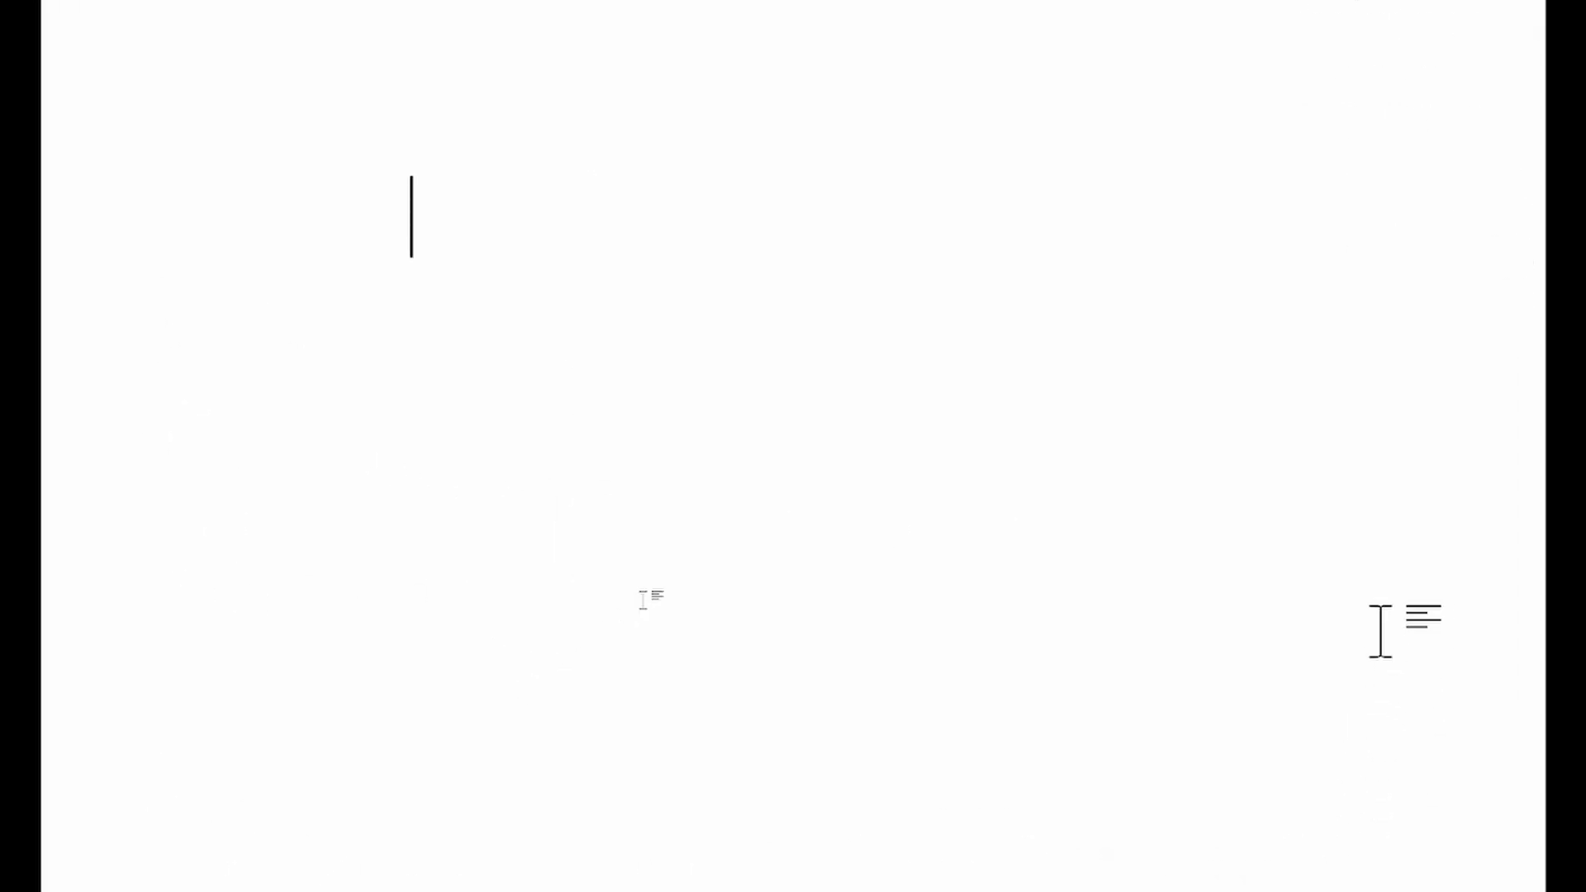
Enter "The Human Resource Manager" as the first line of the recipient's address at the page's left margin
{"action": "type", "text": "The Human Resource Mange"}
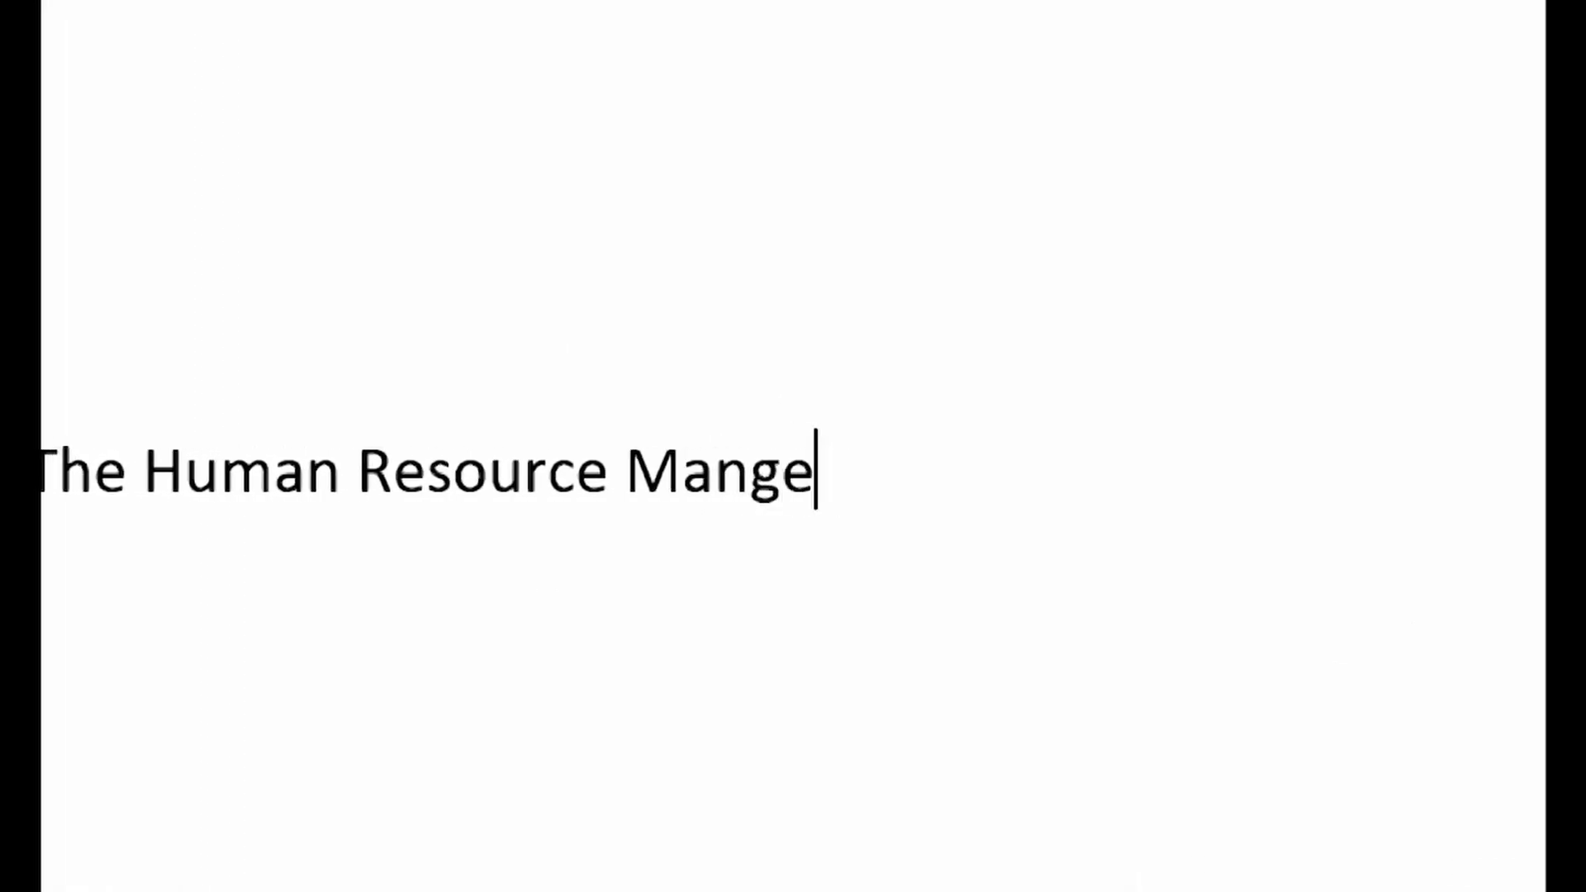
{"action": "key", "text": "BackSpace"}
{"action": "key", "text": "BackSpace"}
{"action": "type", "text": "ager"}
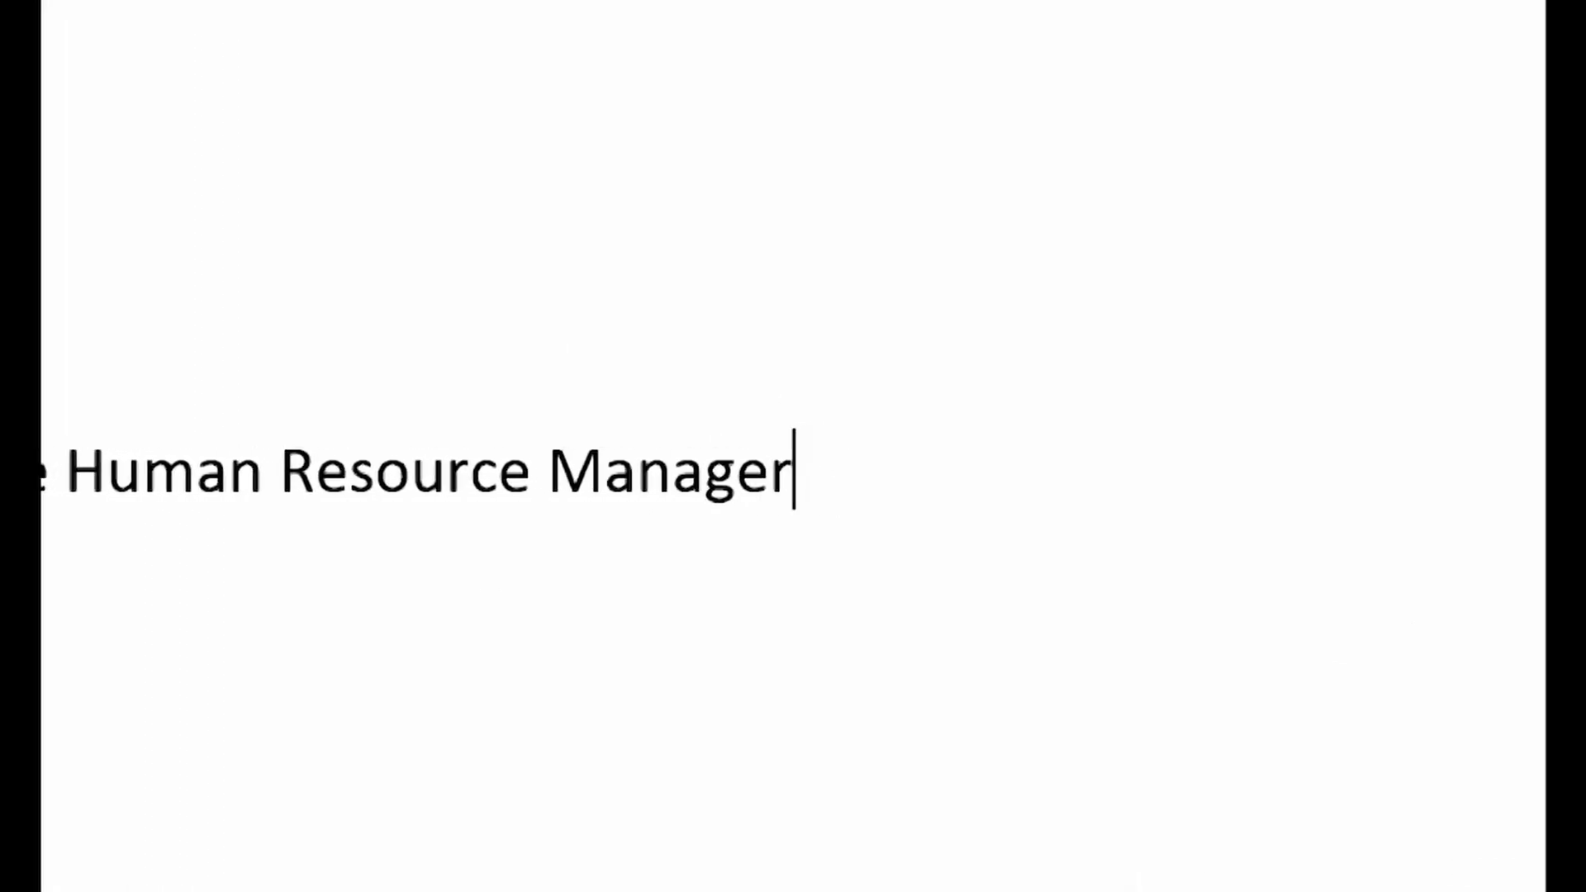
Add the company name line starting with "Volta Company" directly below the recipient's job title, capitalizing its third word
{"action": "key", "text": "Return"}
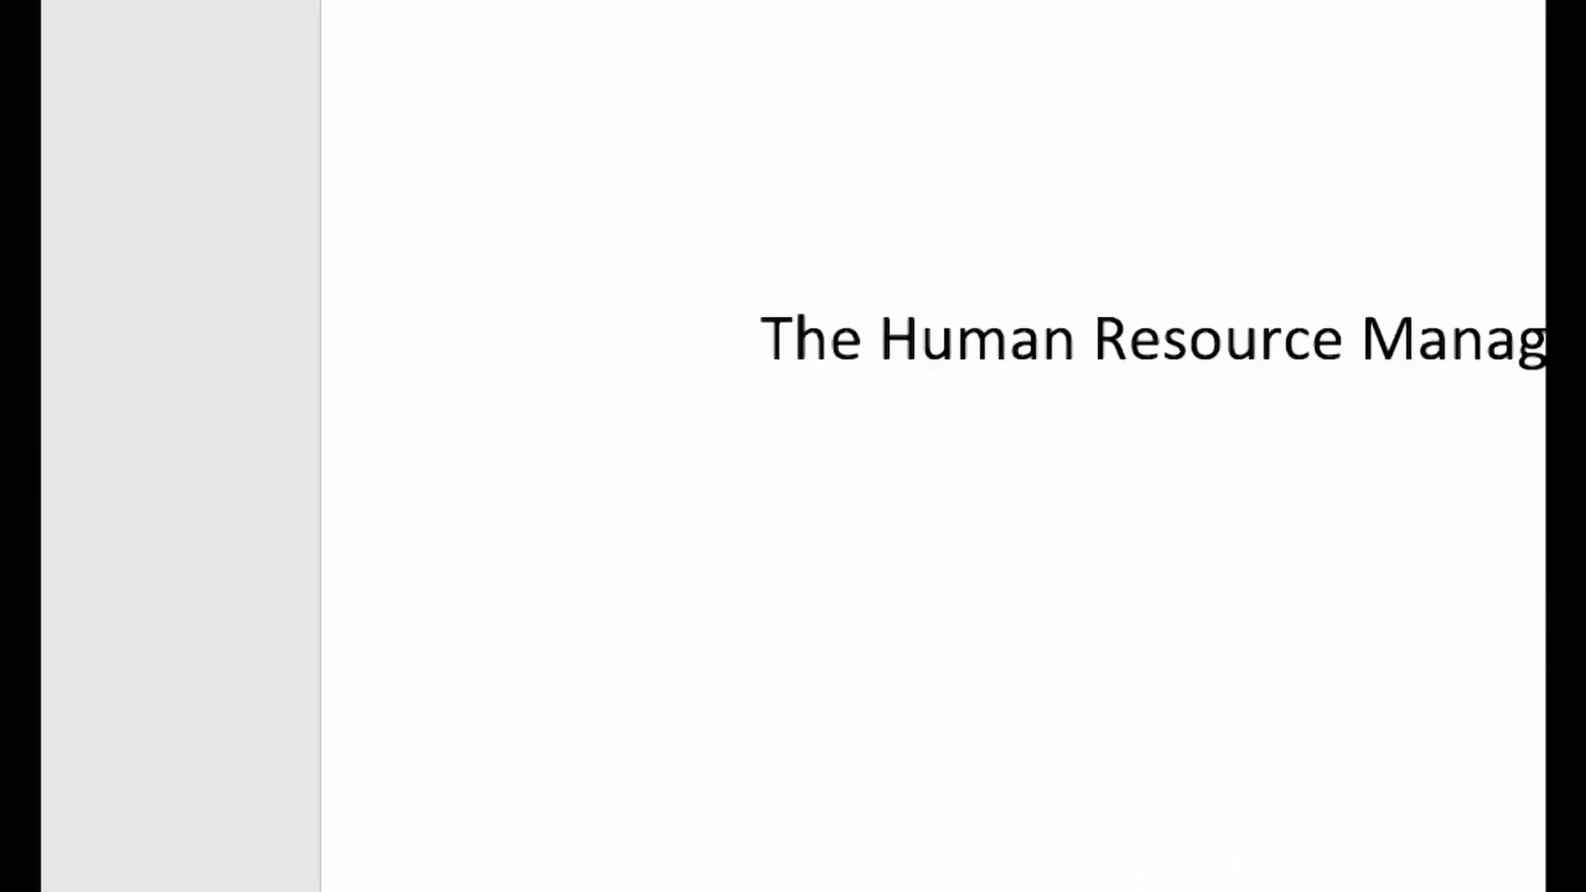
{"action": "type", "text": "Volta Company"}
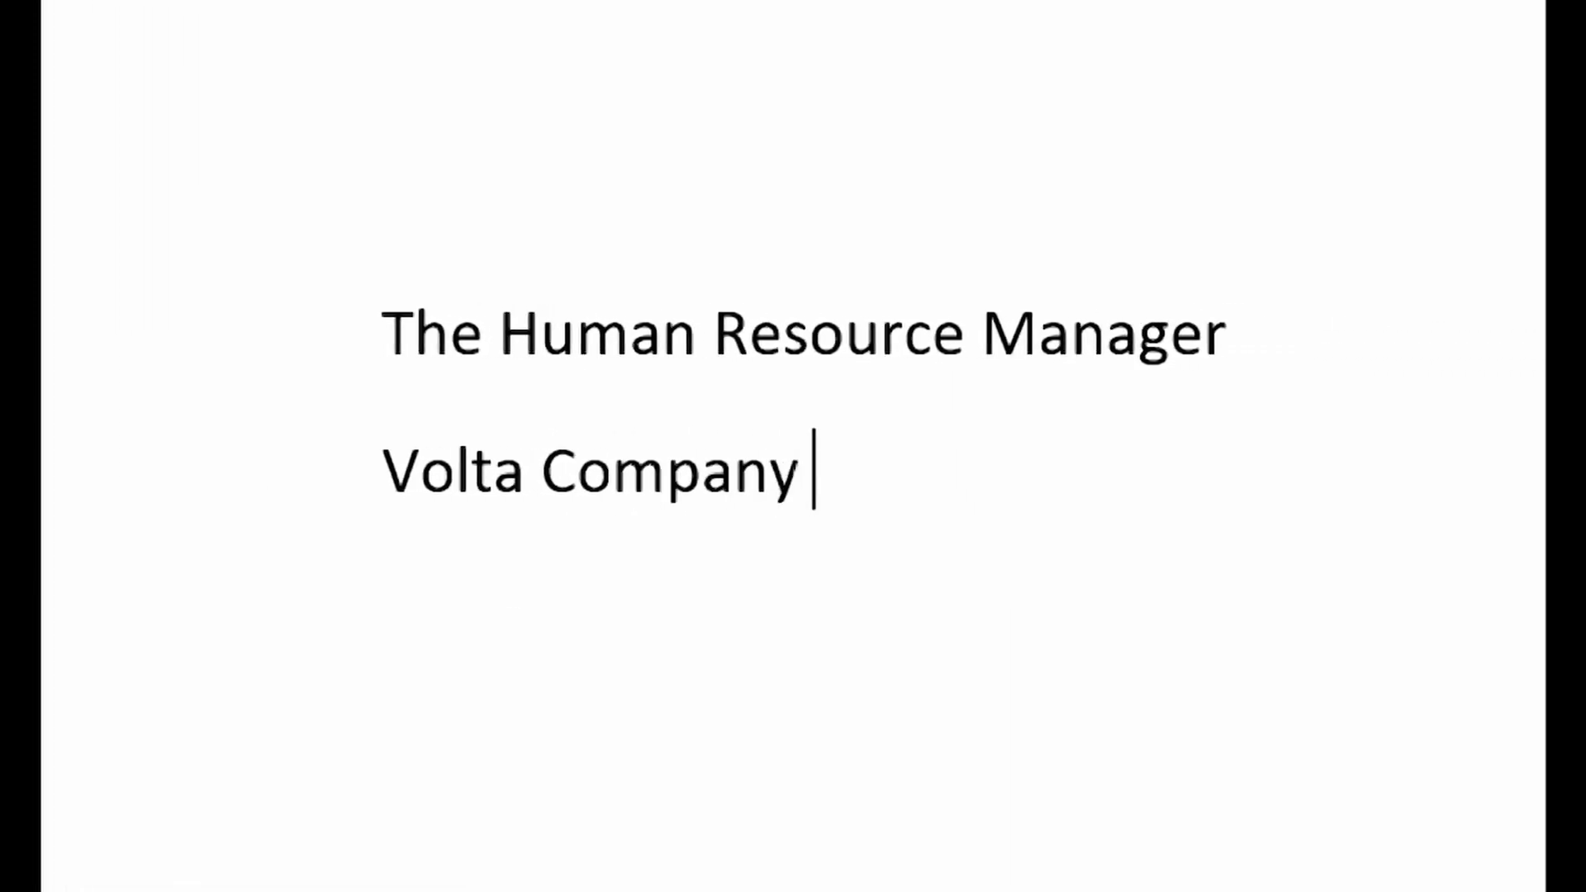
{"action": "type", "text": " li"}
{"action": "key", "text": "BackSpace"}
{"action": "key", "text": "BackSpace"}
{"action": "type", "text": "Limi"}
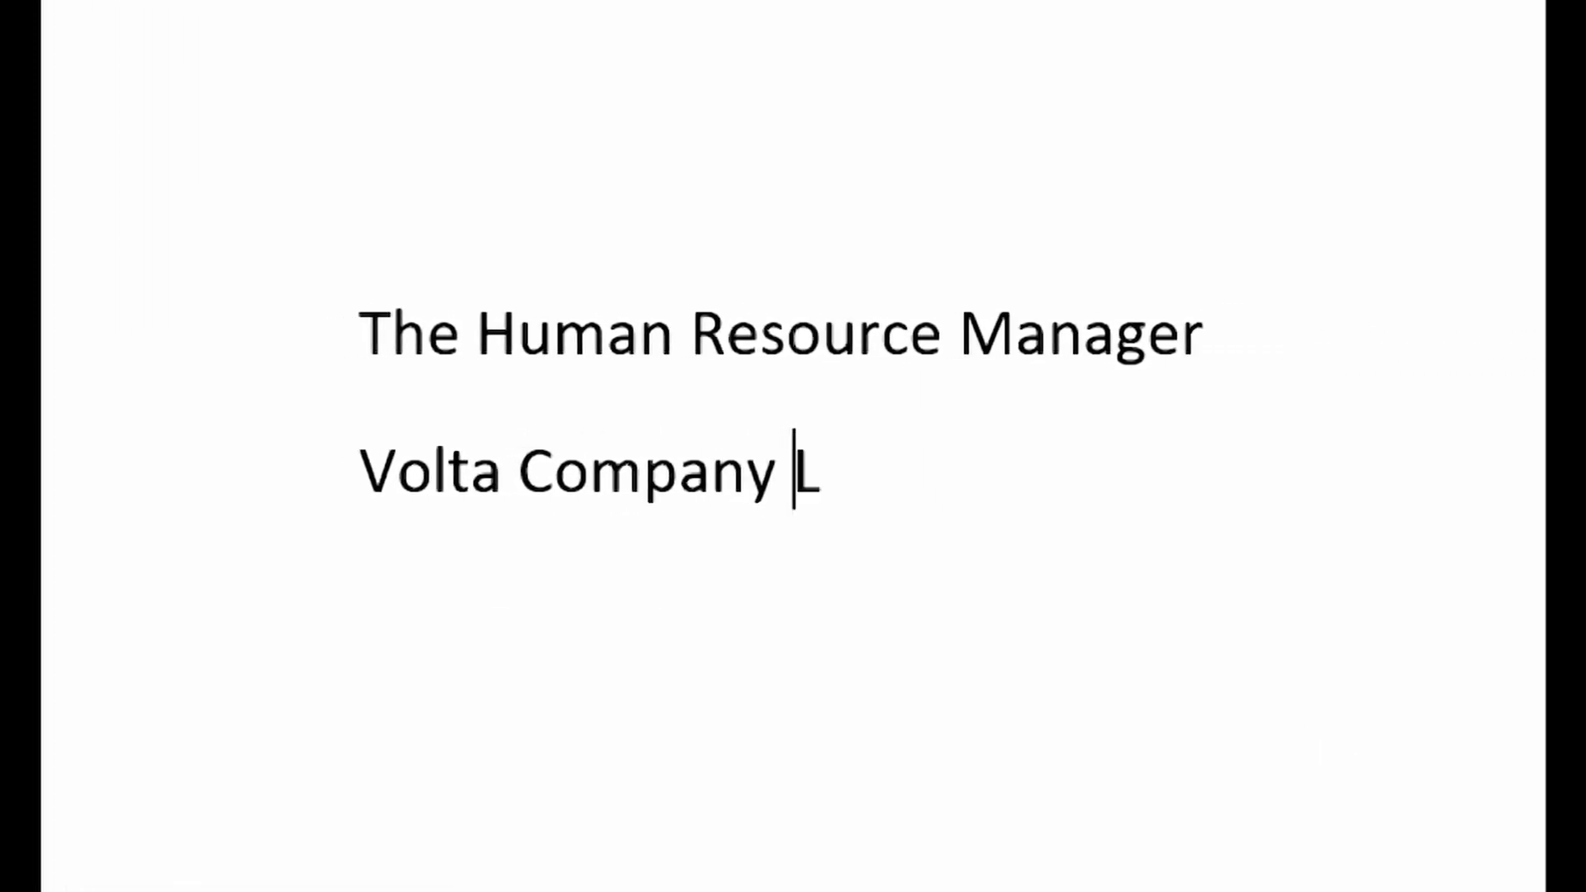
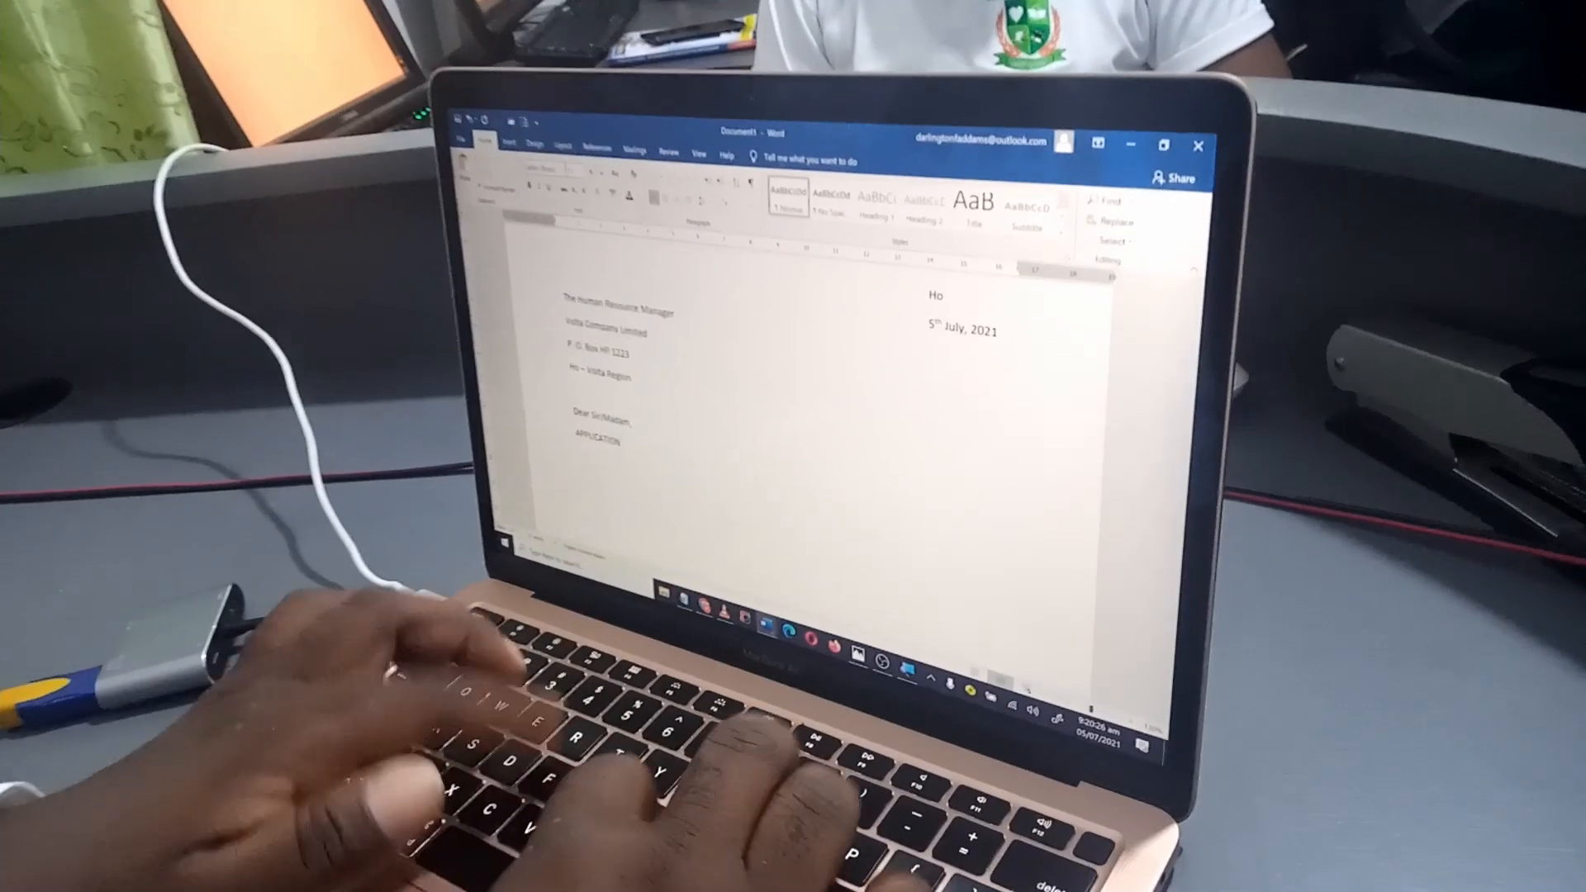
Enter the subject heading "APPLICATION FOR EMPLOYMENT AS IT TECHNICAL SUPPORT OFFICER" directly below the salutation
{"action": "type", "text": "TION FOR EMPLOY"}
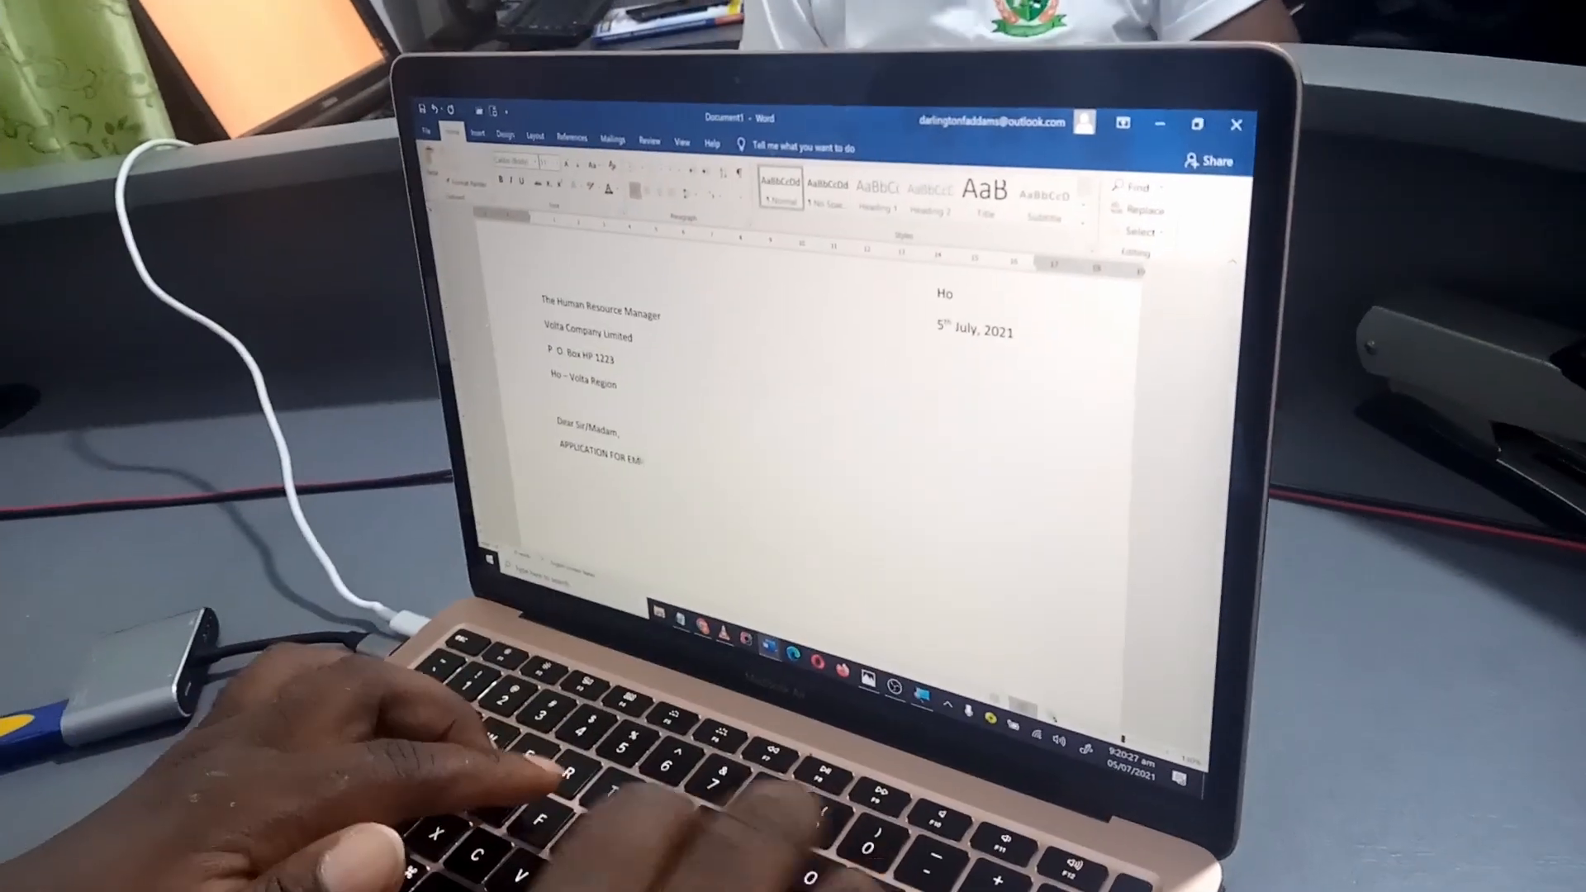
{"action": "type", "text": "MENT AS"}
{"action": "type", "text": " IT TECHNI"}
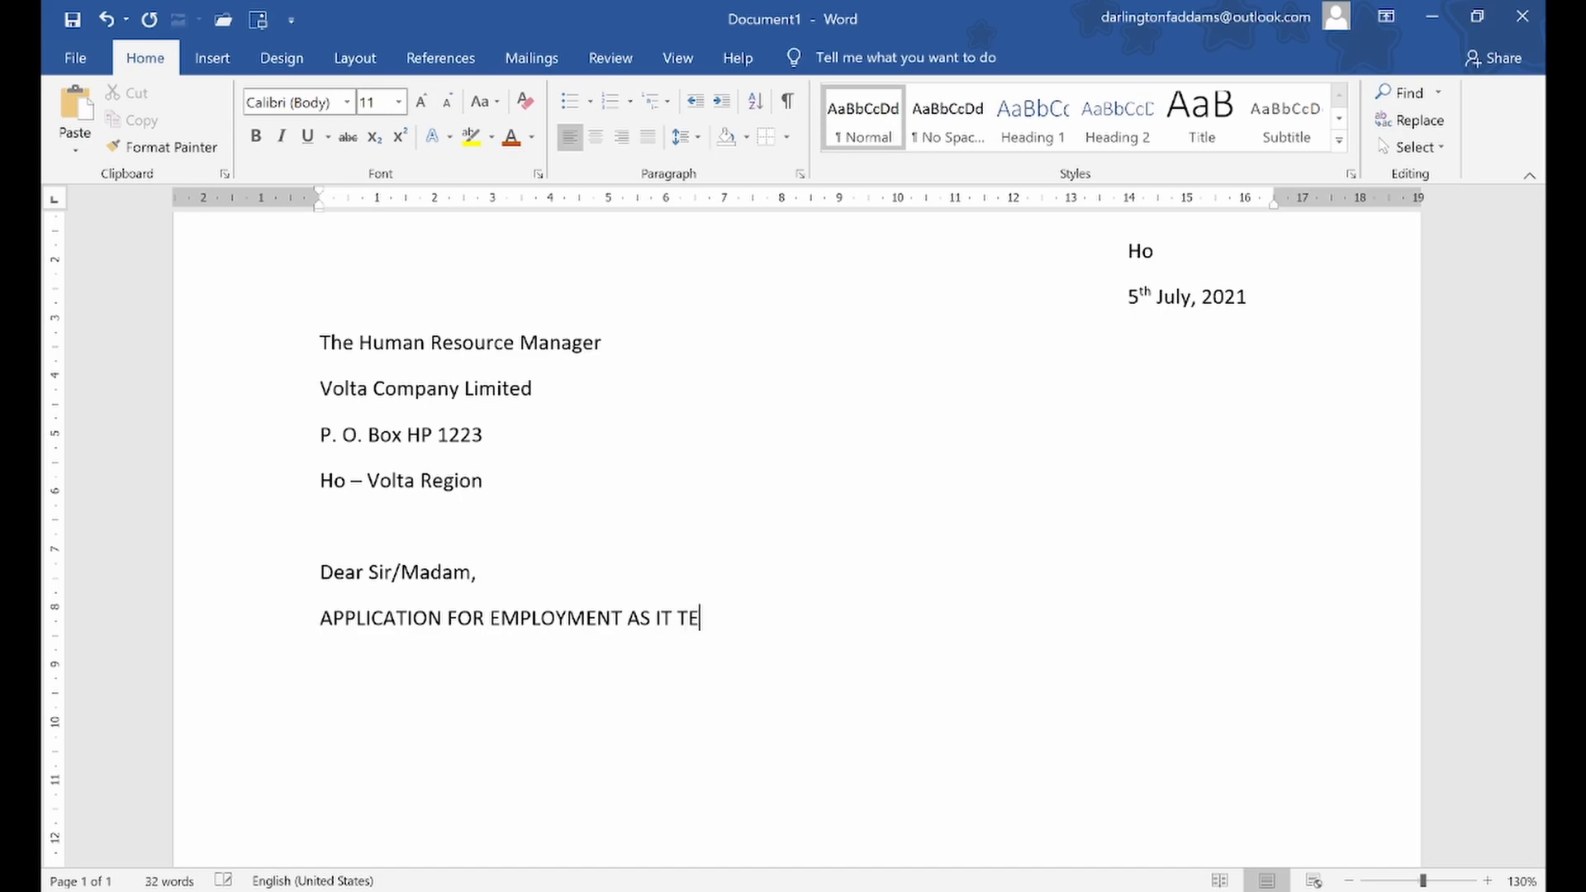
{"action": "type", "text": "CAL S"}
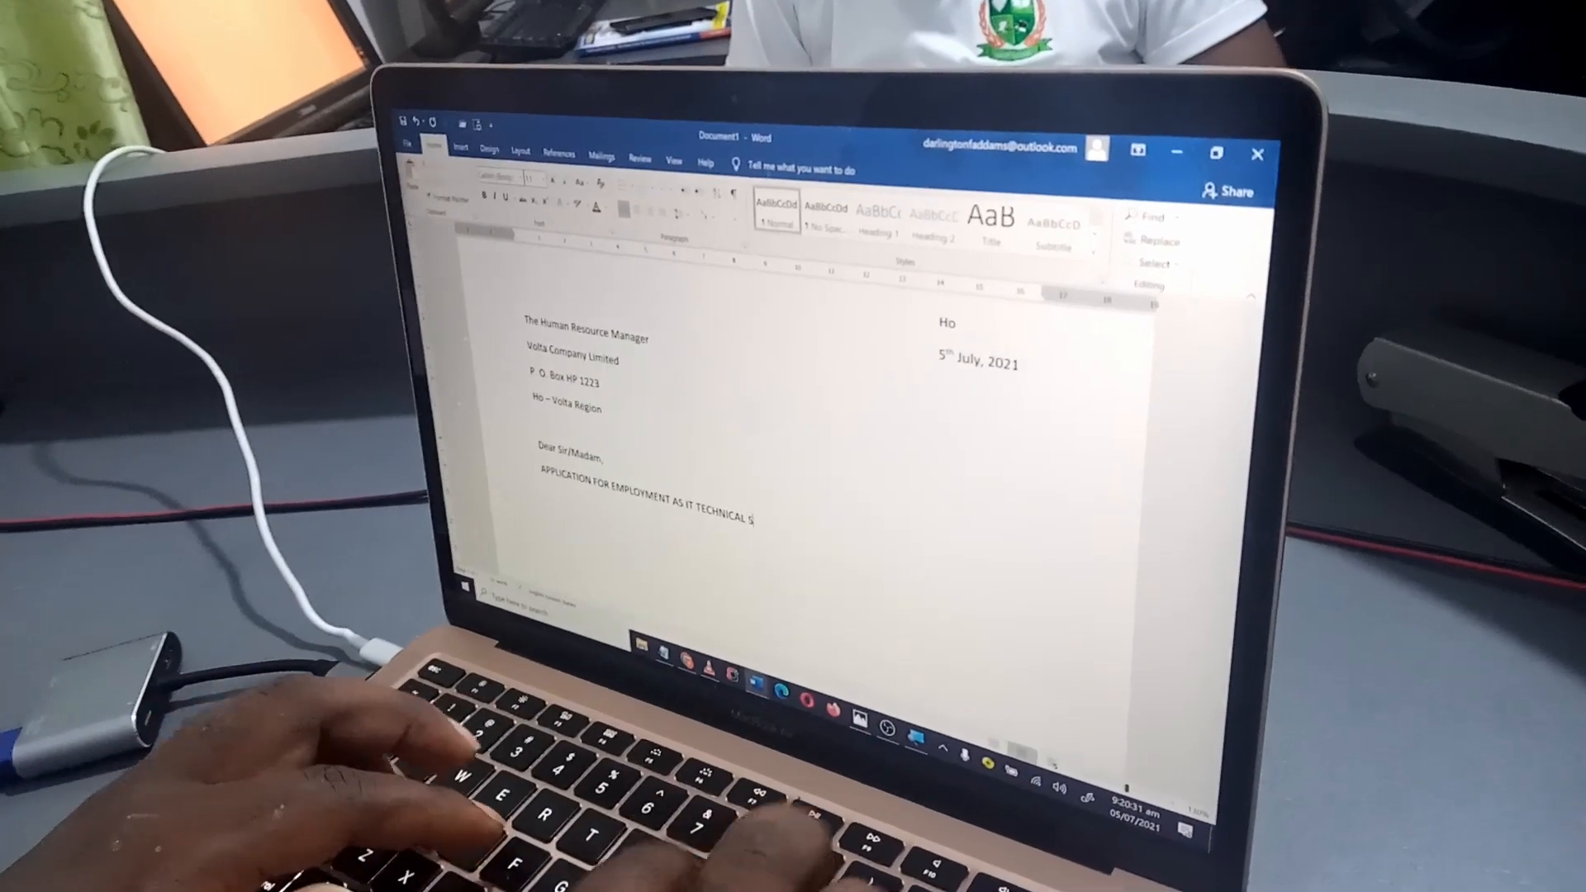
{"action": "type", "text": "UPPORT"}
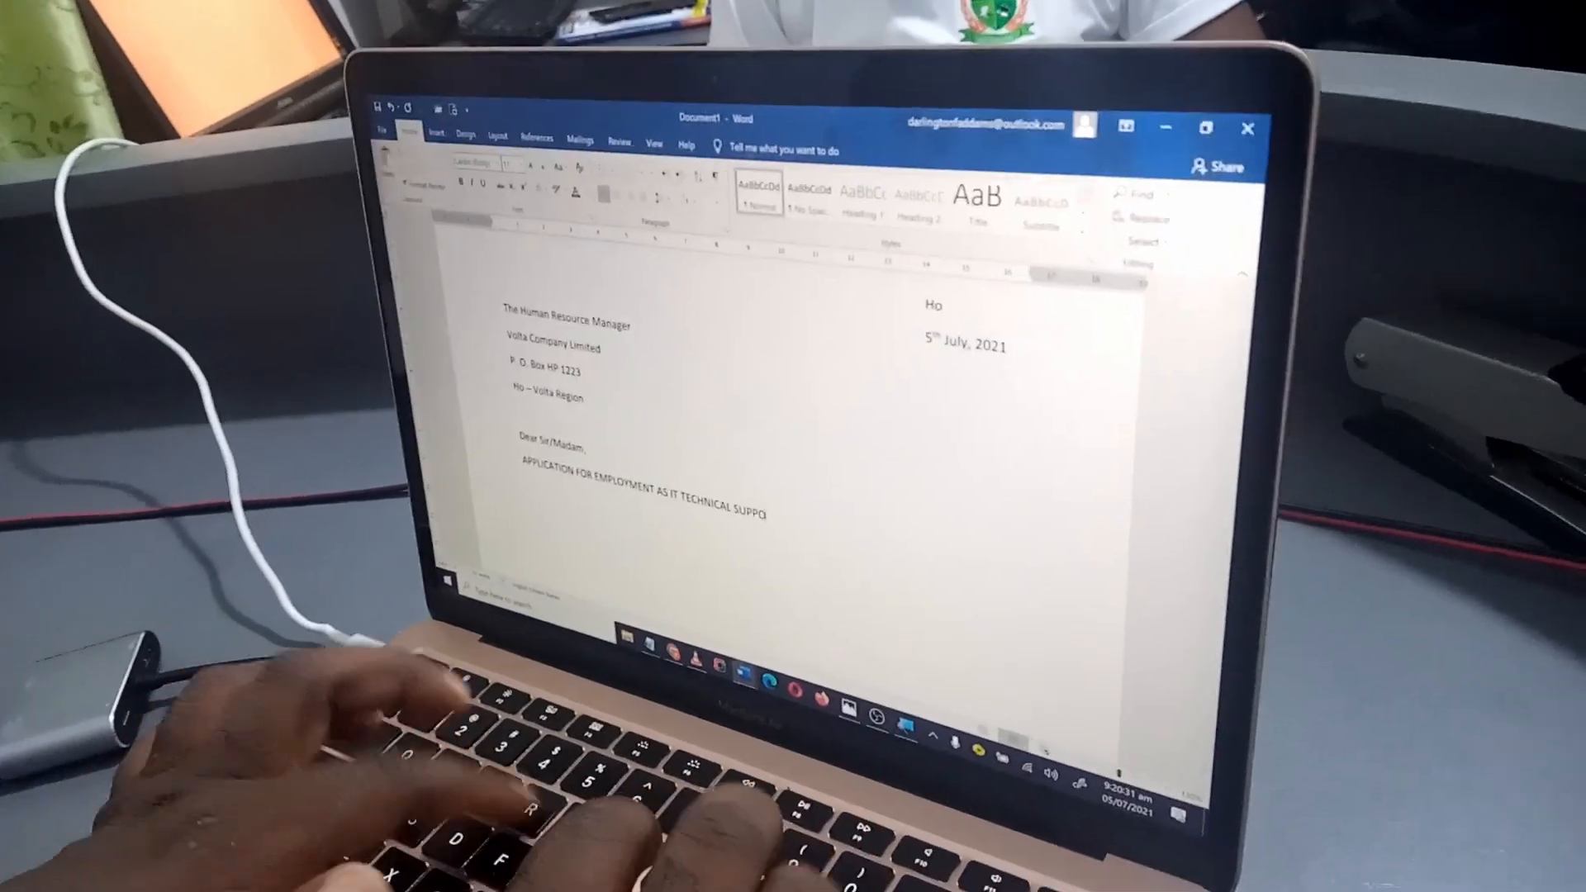
{"action": "type", "text": "O"}
{"action": "type", "text": "FFICE"}
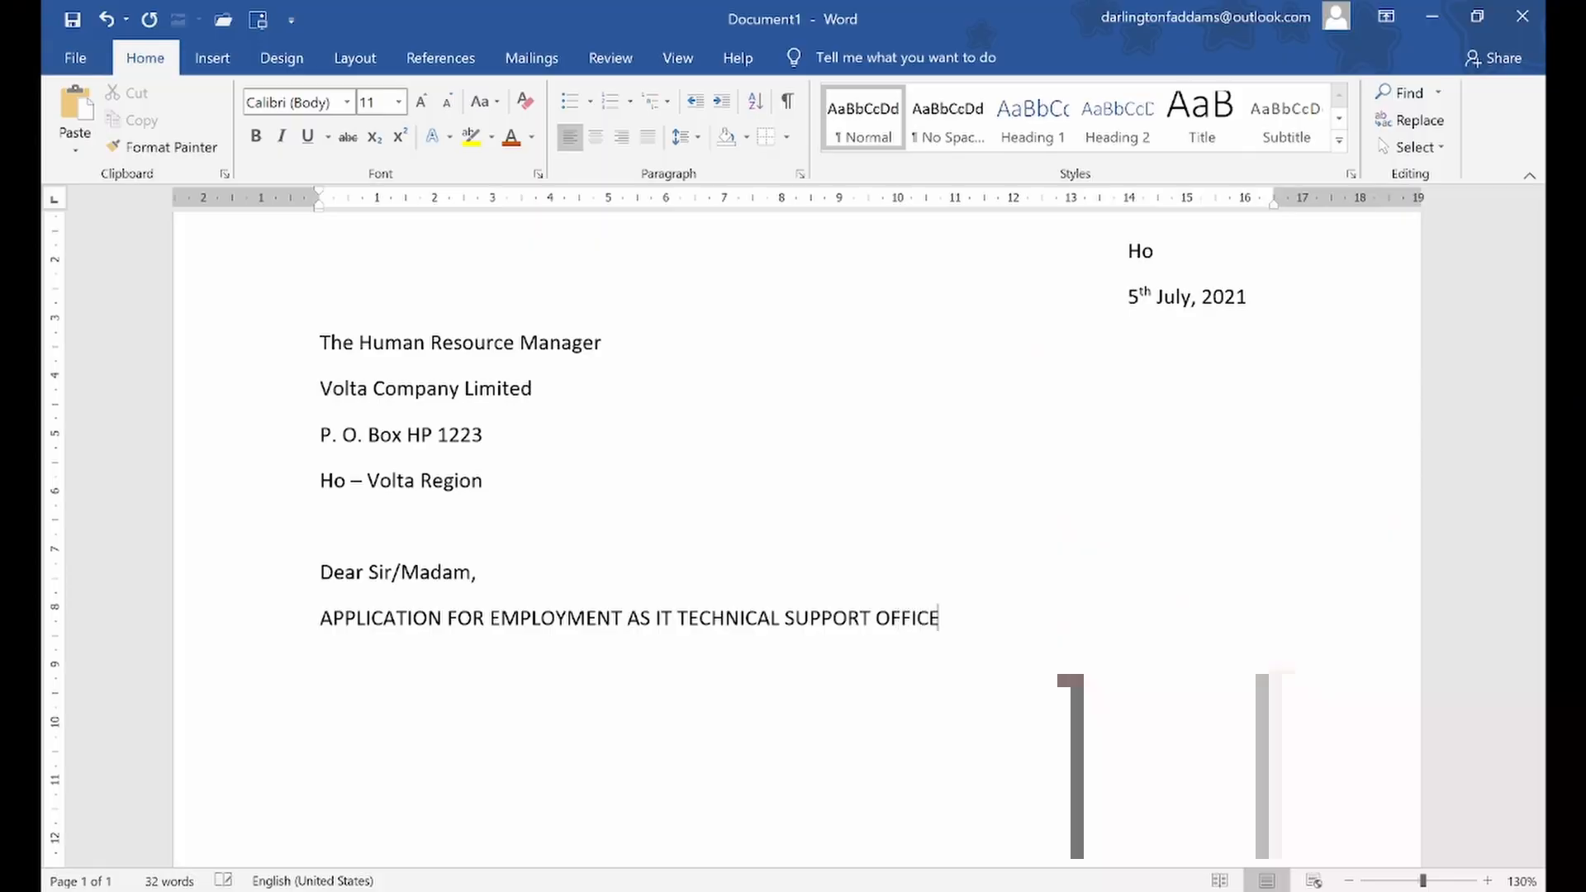
{"action": "key", "text": "Return"}
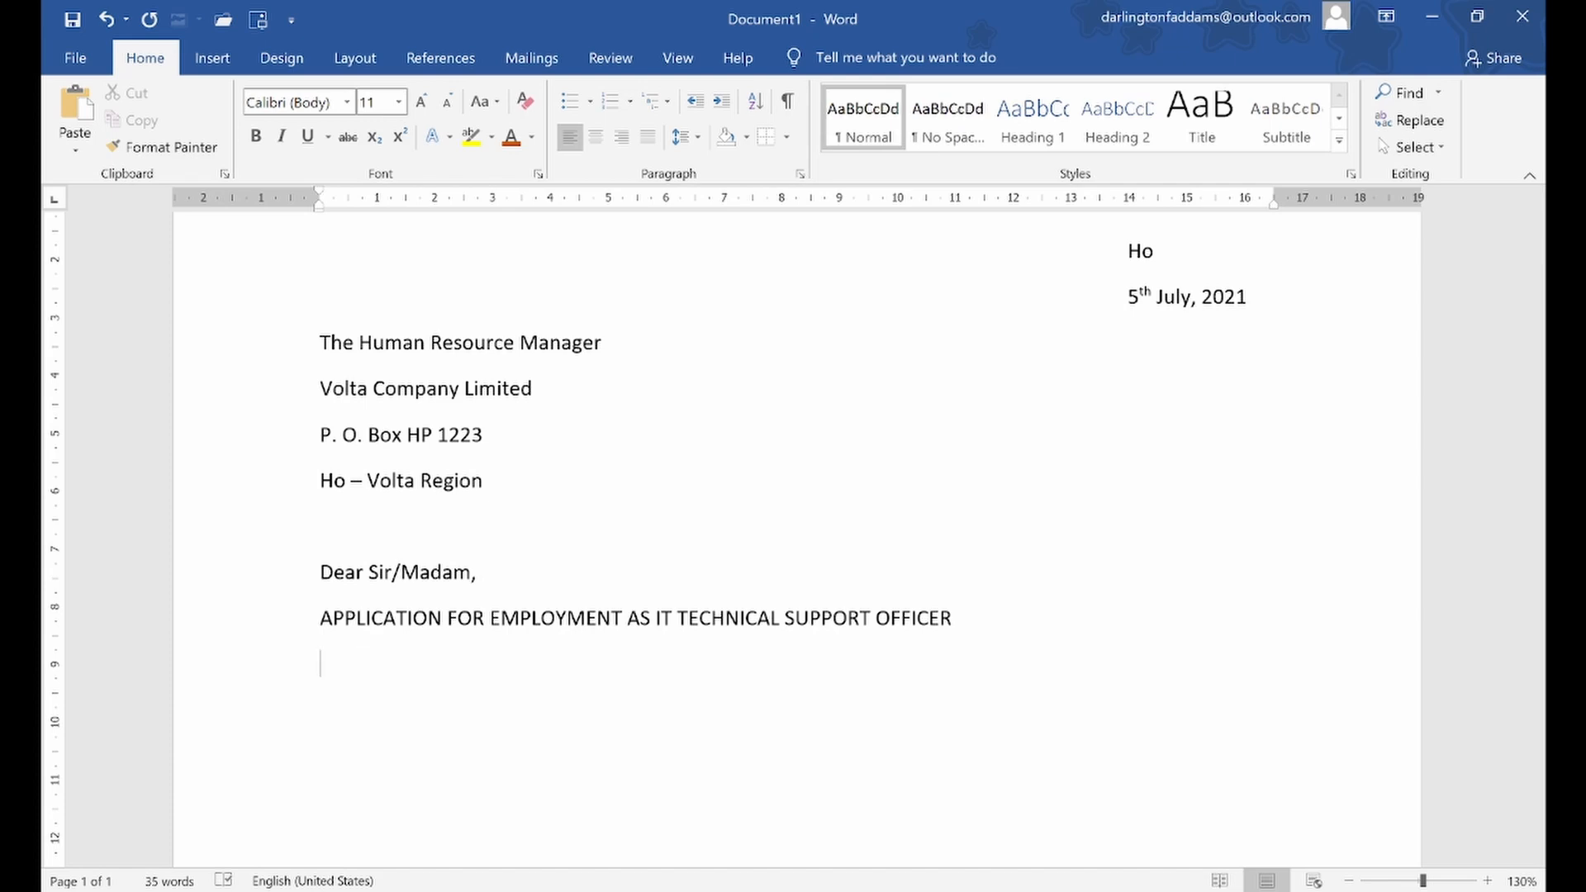
Write the opening paragraph applying for the position of IT Technical Support Officer at Volta Company Limited, advertised in the news papers on 30th June, 2021
{"action": "scroll", "coordinate": [567, 753], "scroll_direction": "down", "scroll_amount": 5}
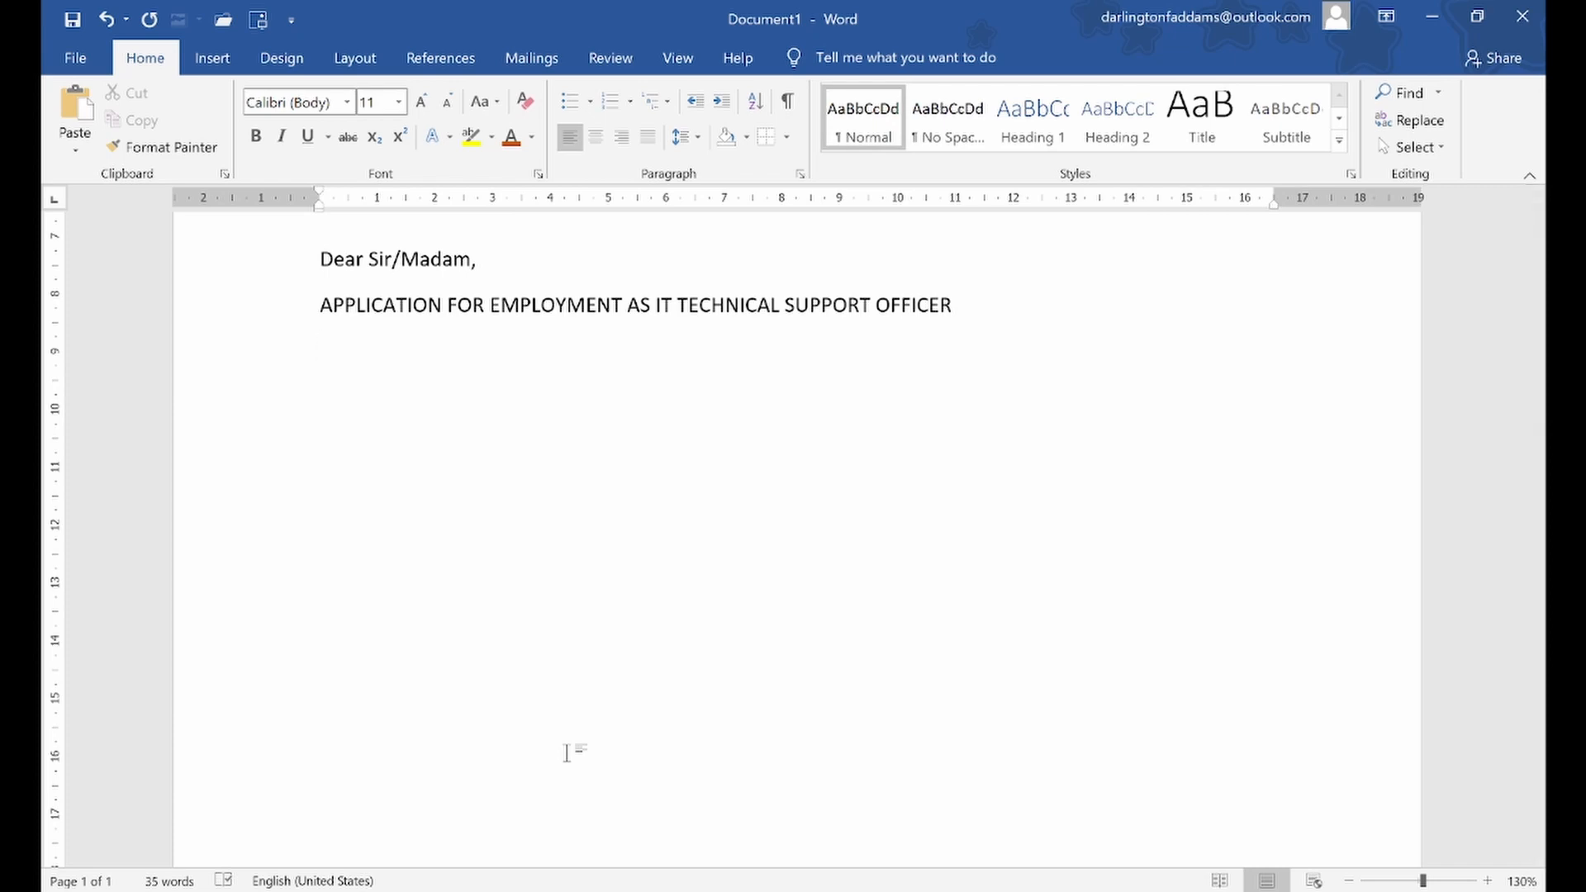
{"action": "type", "text": "I am writing to"}
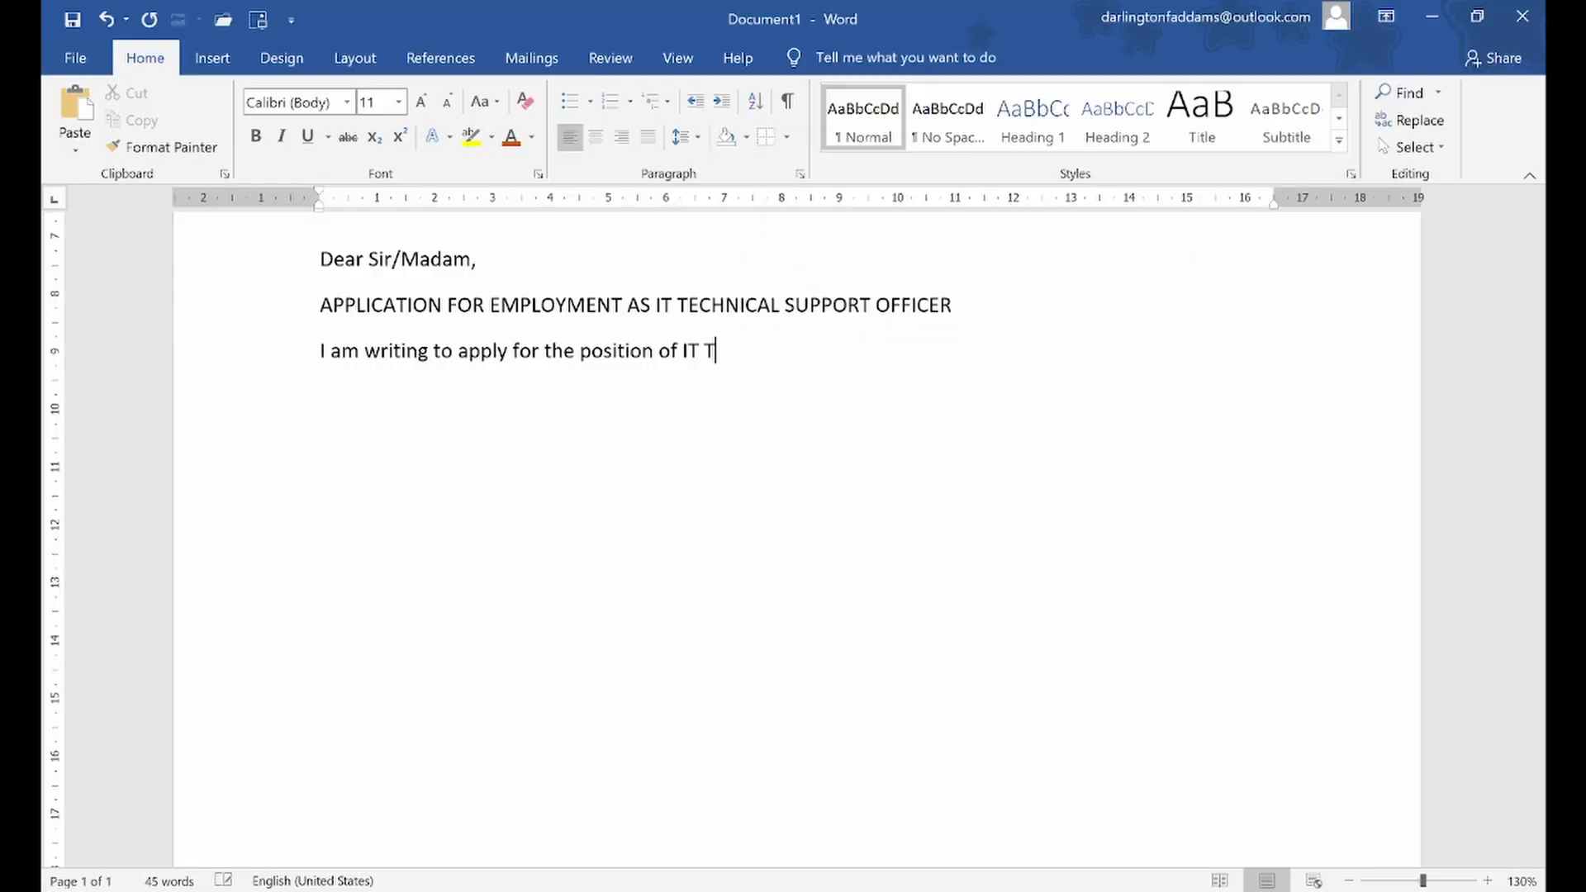
{"action": "type", "text": "echnical Support Officer at Volta Comp"}
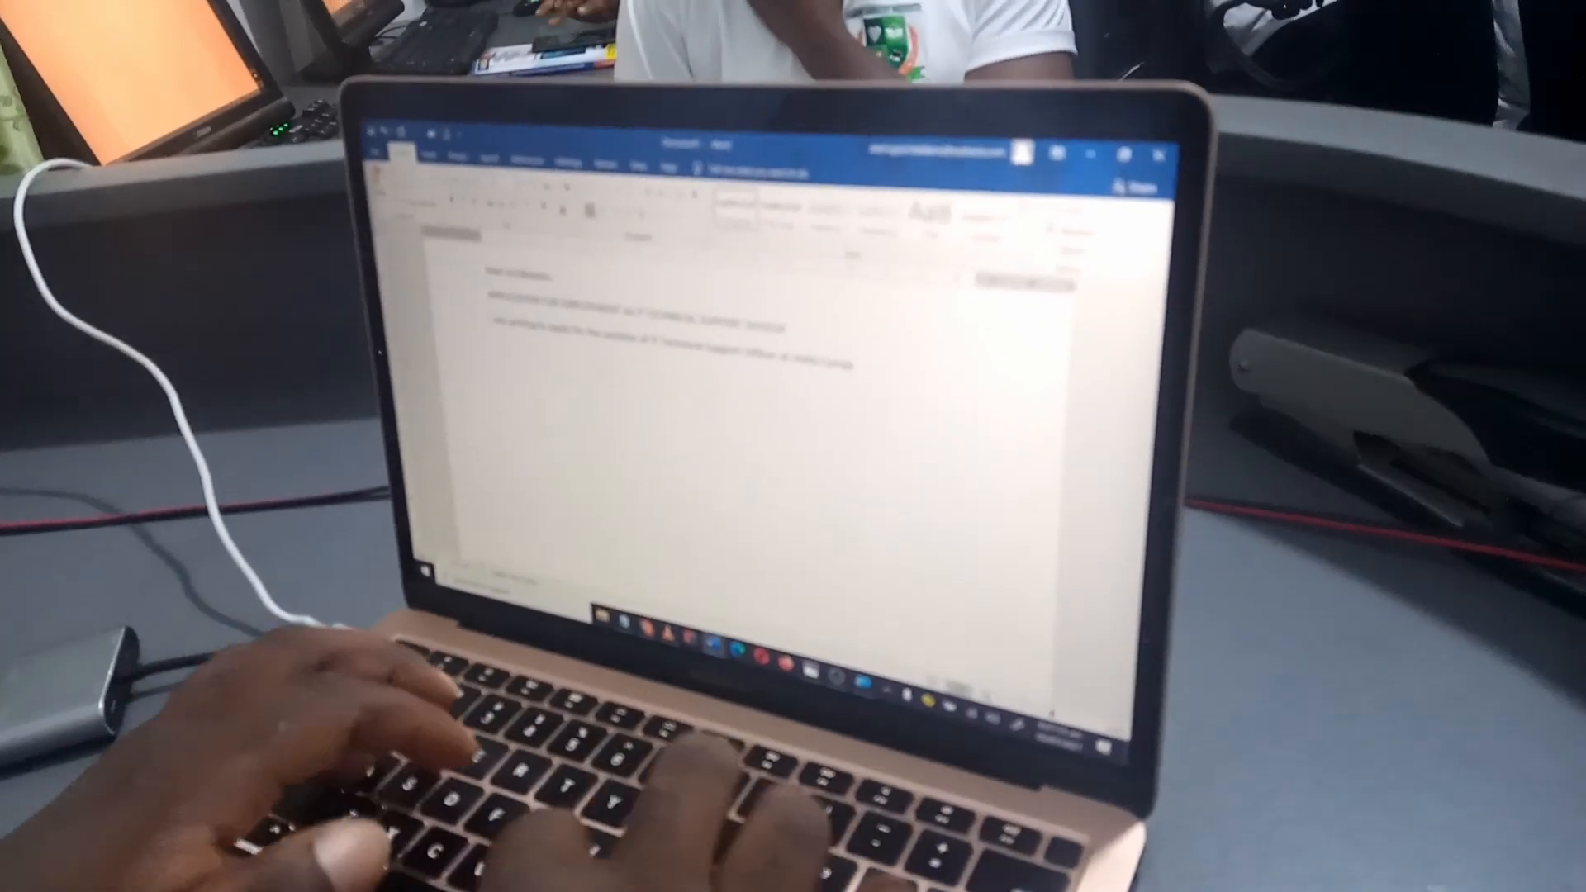
{"action": "type", "text": "apers on 30th June, 2021"}
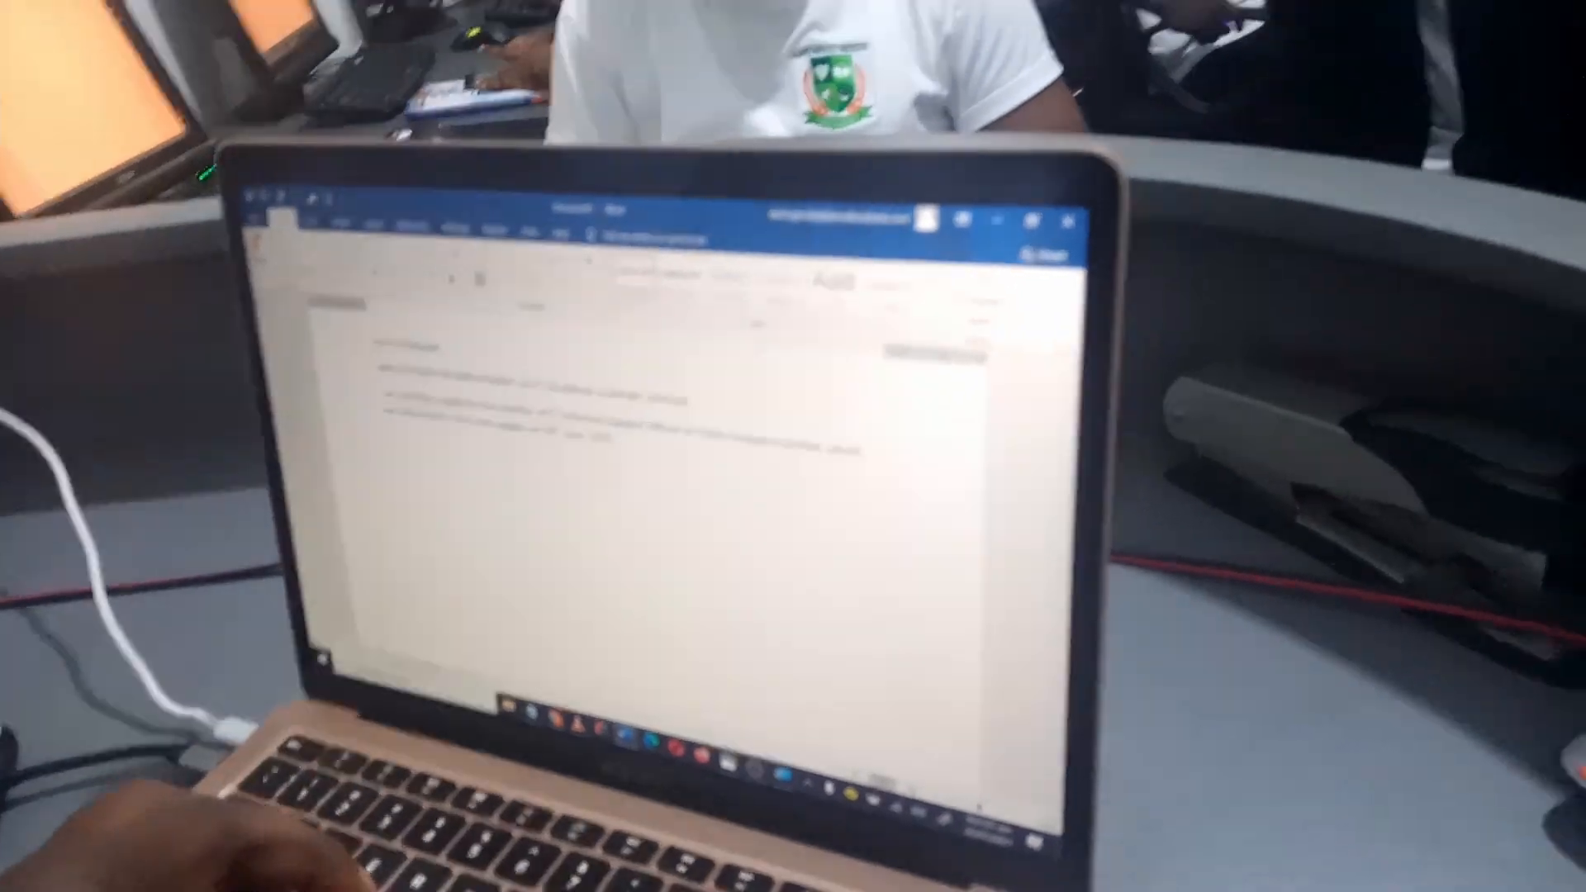
{"action": "key", "text": "Return"}
Add a paragraph beginning "I have enclosed my CV to support my application" that offers important skills to the position "if given the opportunity"
{"action": "type", "text": "I have en"}
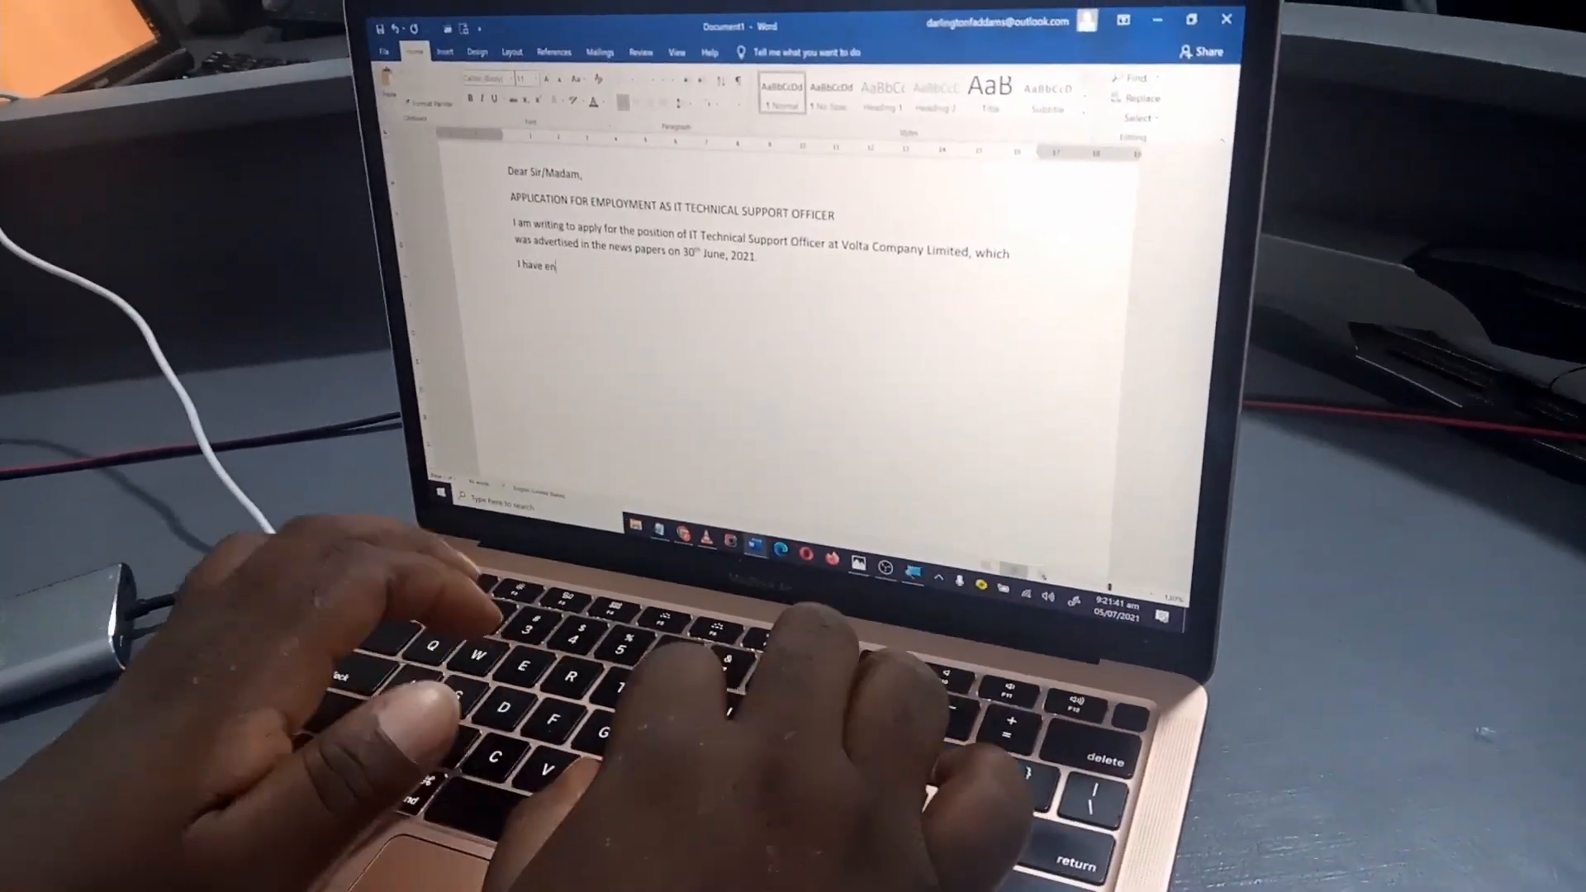
{"action": "type", "text": "closed my CV to support my application, which shows that I will bring important skills to the position."}
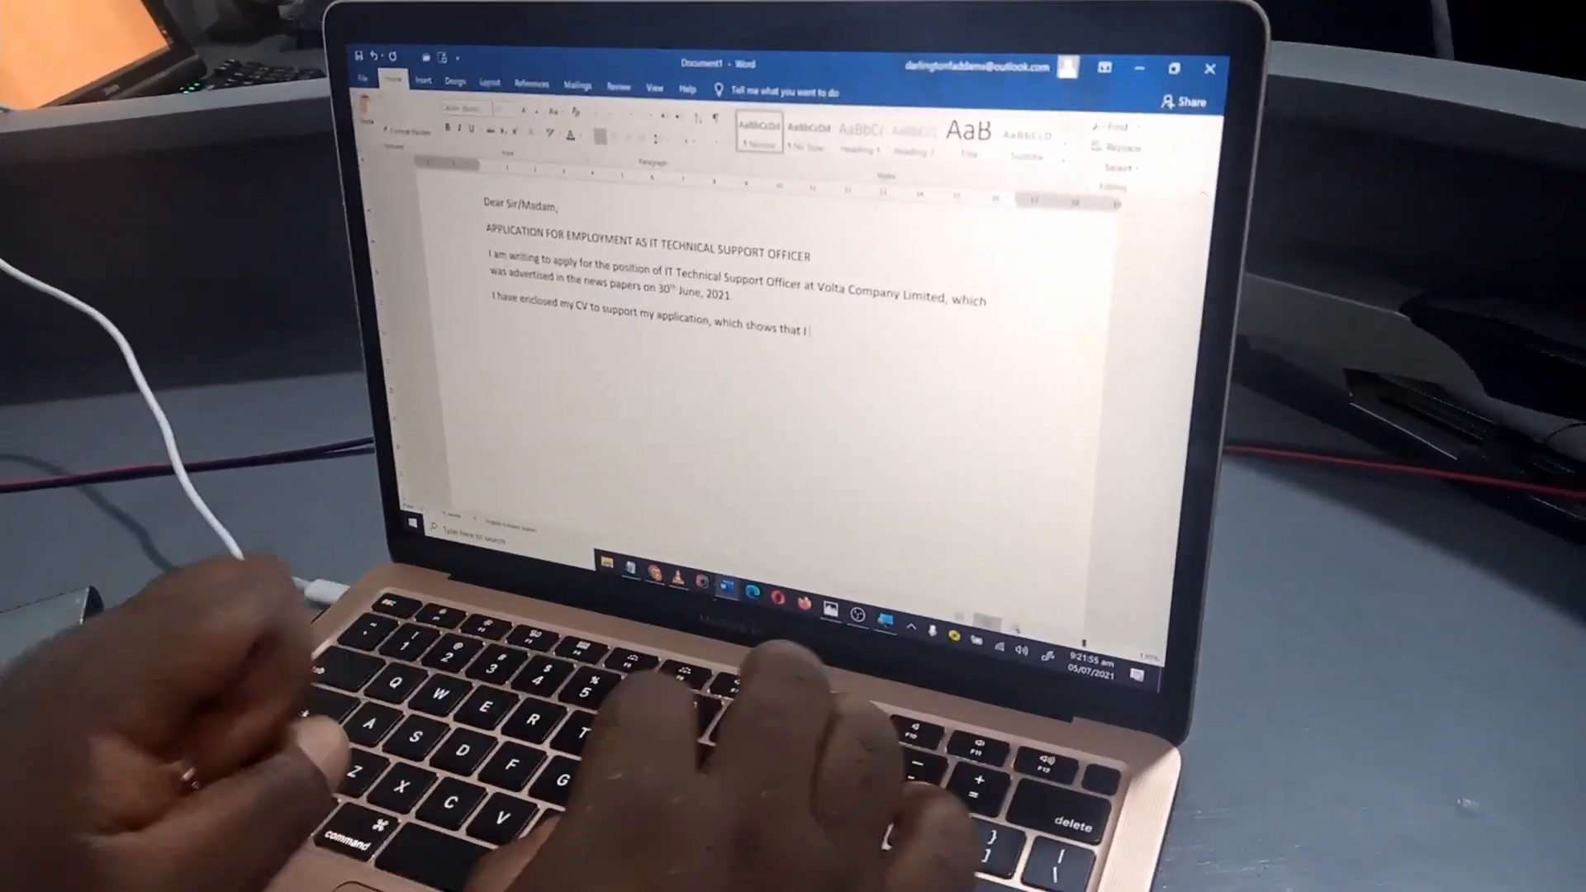
{"action": "type", "text": " if given the opportunity. Some of my keys skills includes:"}
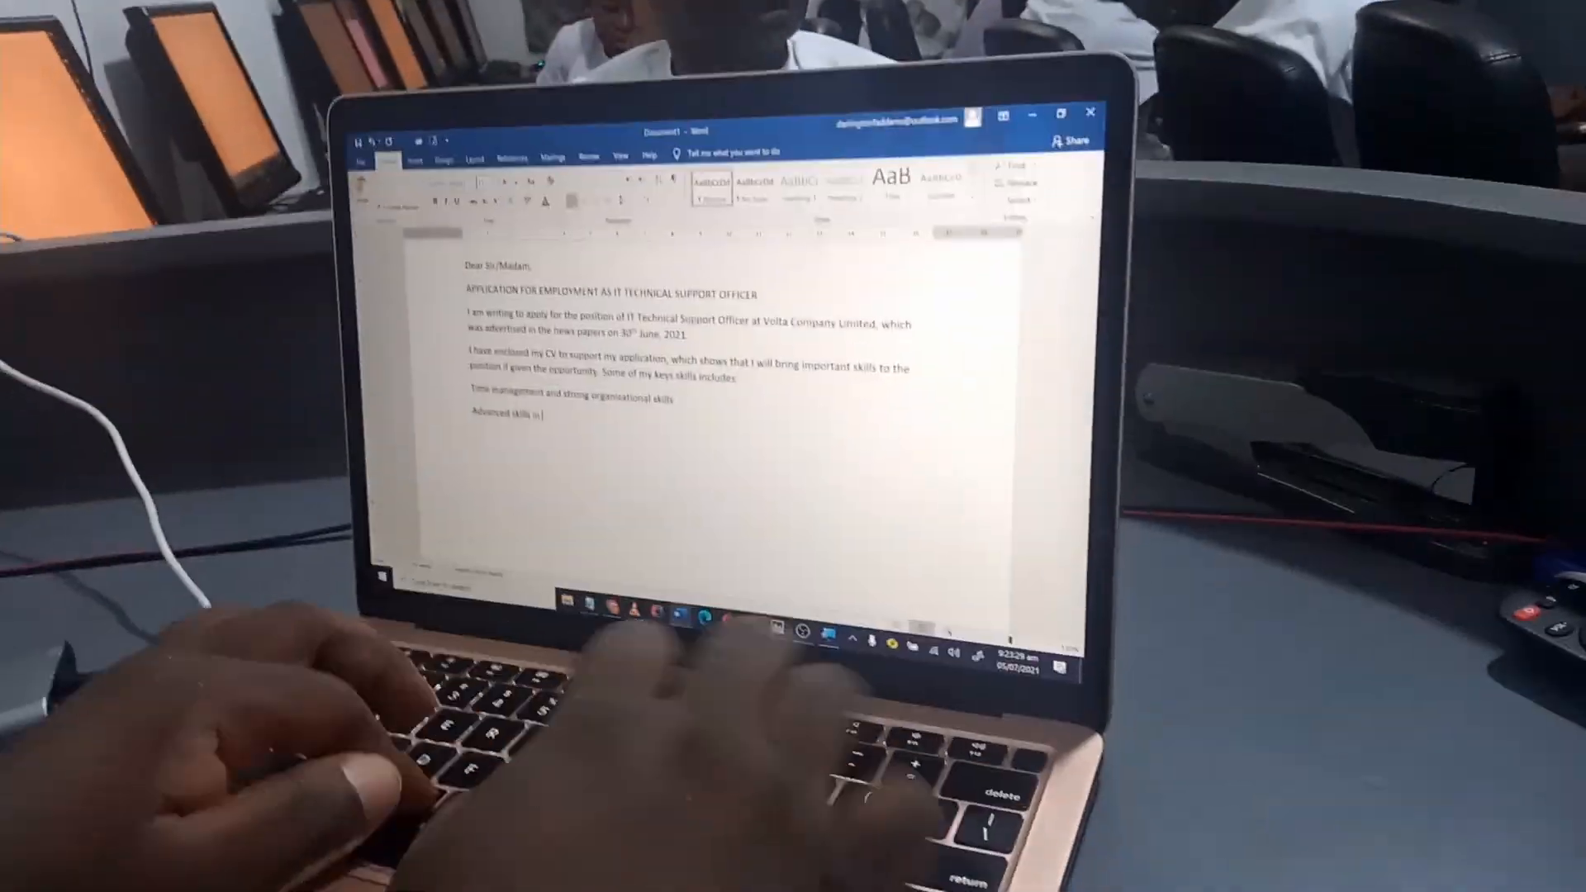
Complete the skills lines with "Computer Networking, System Administration, Computer Repairs and Graphic Design" and "High level team work skills"
{"action": "type", "text": "Computer Networking."}
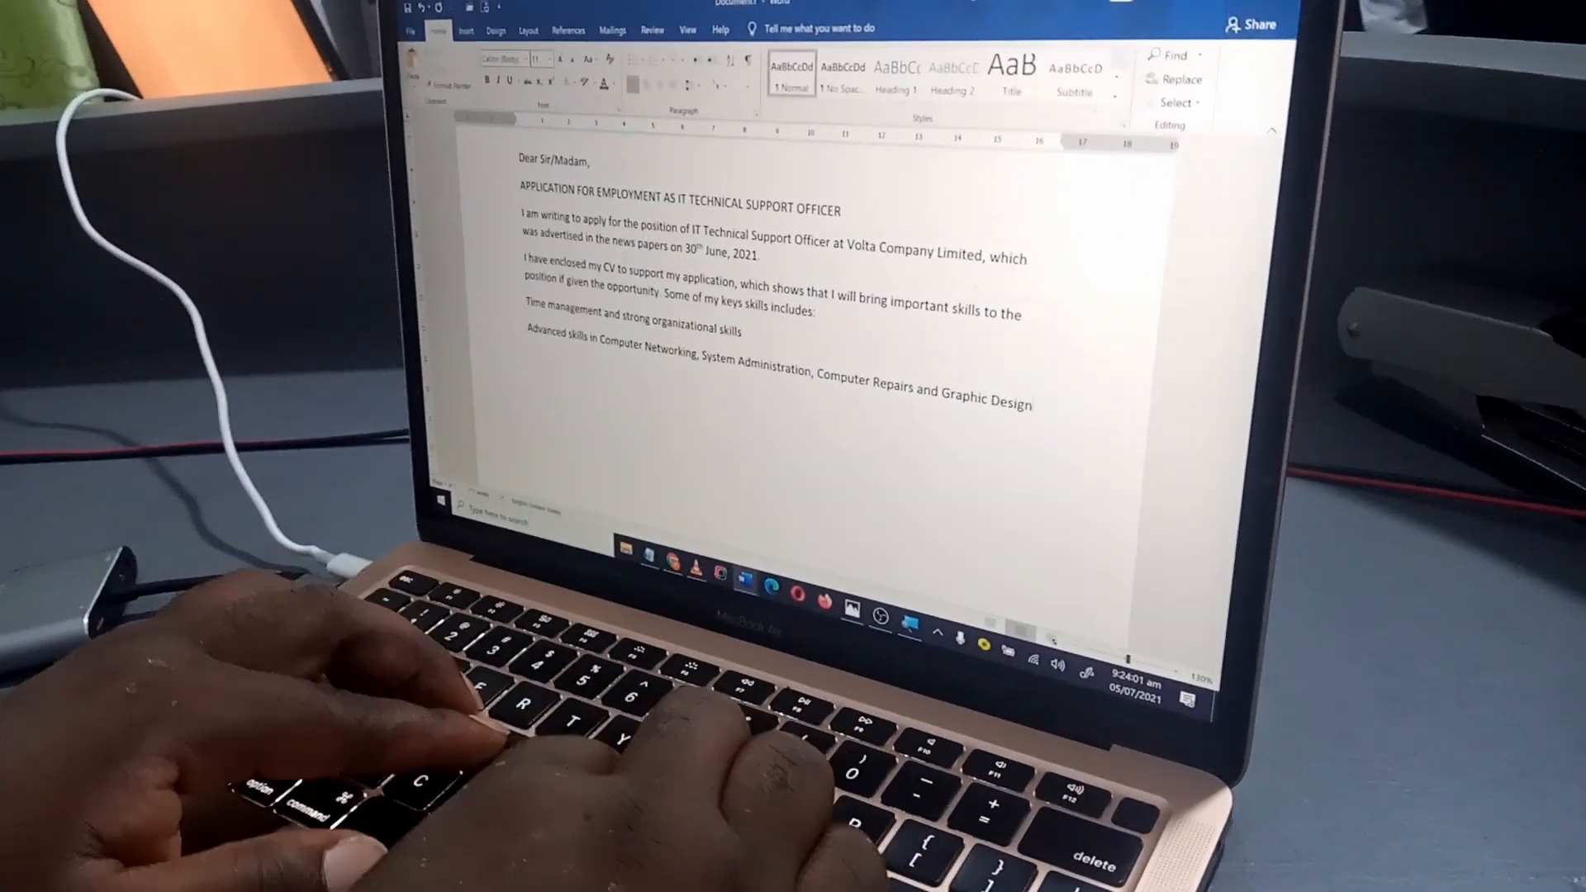
{"action": "key", "text": "Return"}
{"action": "type", "text": "High level team w"}
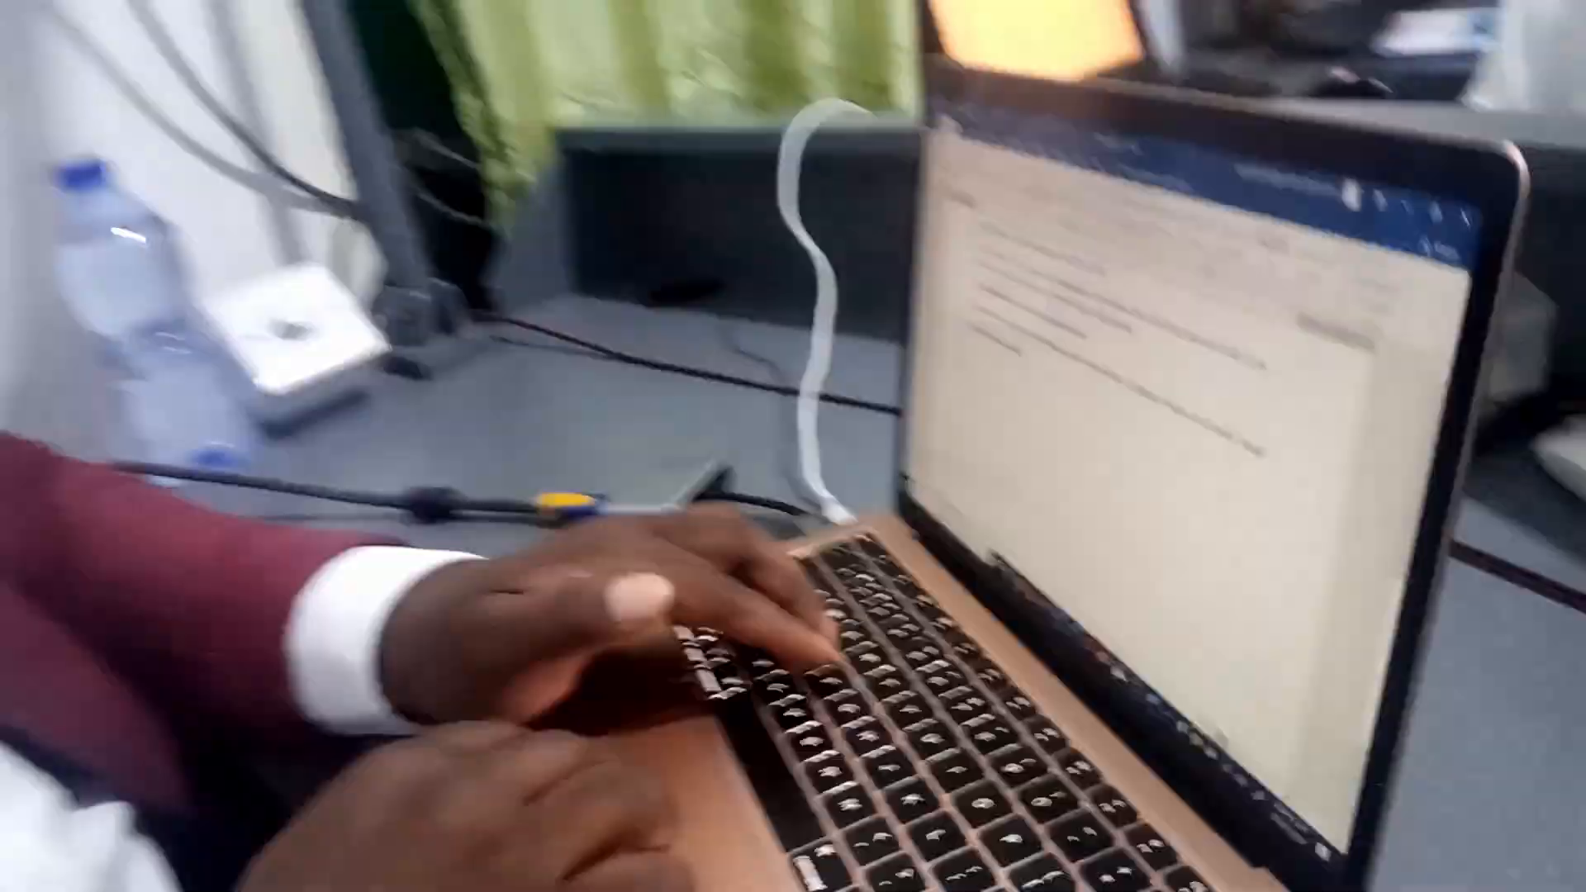
{"action": "type", "text": "ork skills"}
{"action": "key", "text": "Return"}
Write the paragraph "As an experienced I.T. Technical Support Officer, I have been able to build a strong foundation of trust with my previous employers"
{"action": "type", "text": "IT Engineering"}
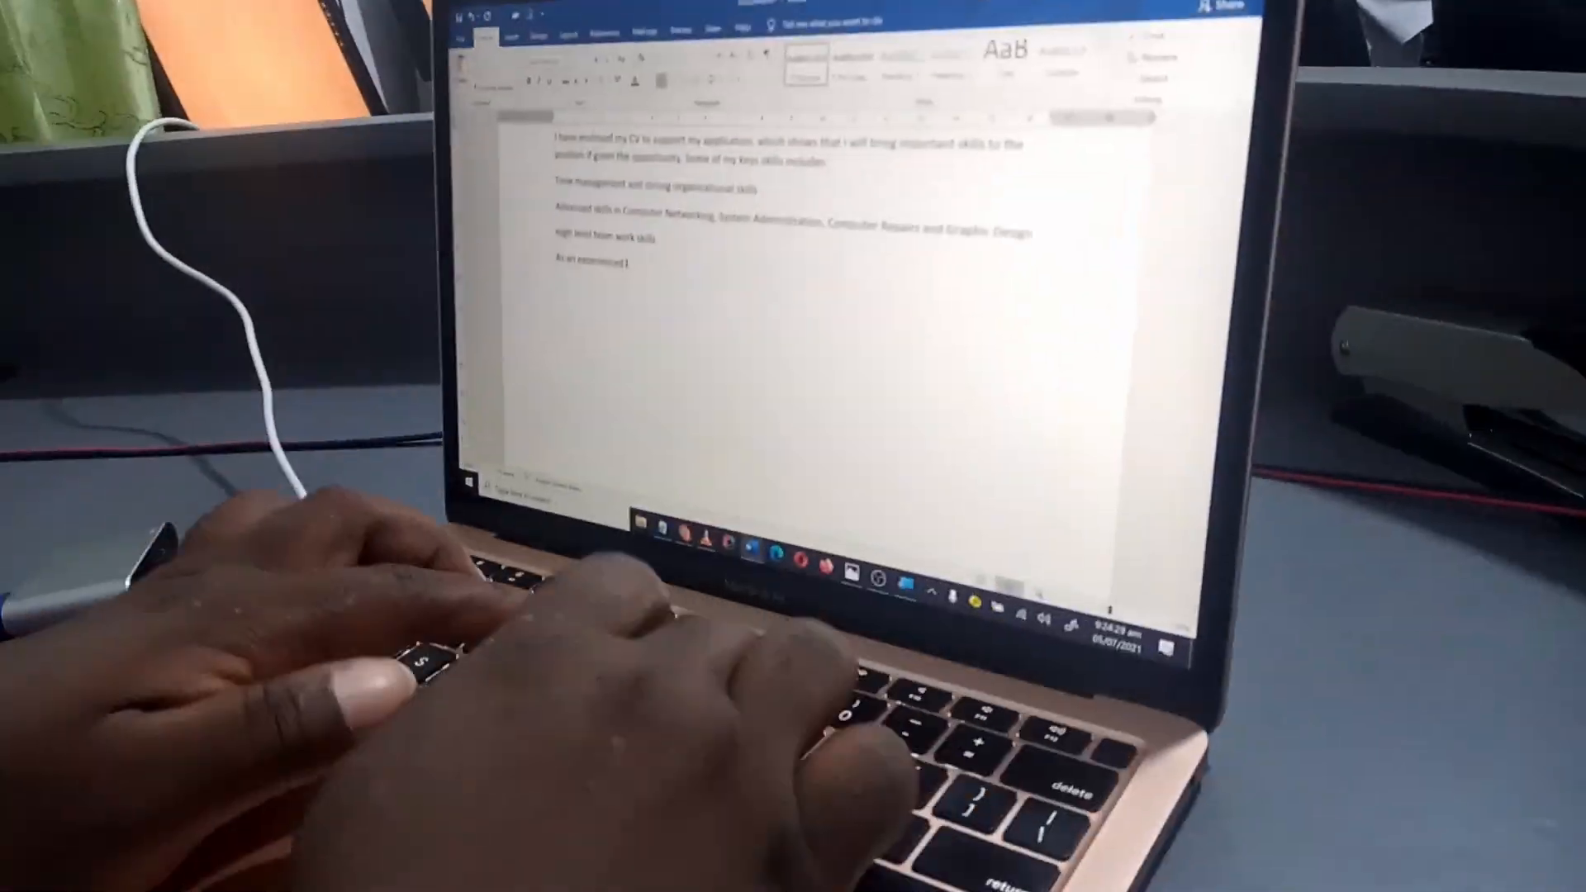
{"action": "type", "text": "Technical Support Officer, I have been able to"}
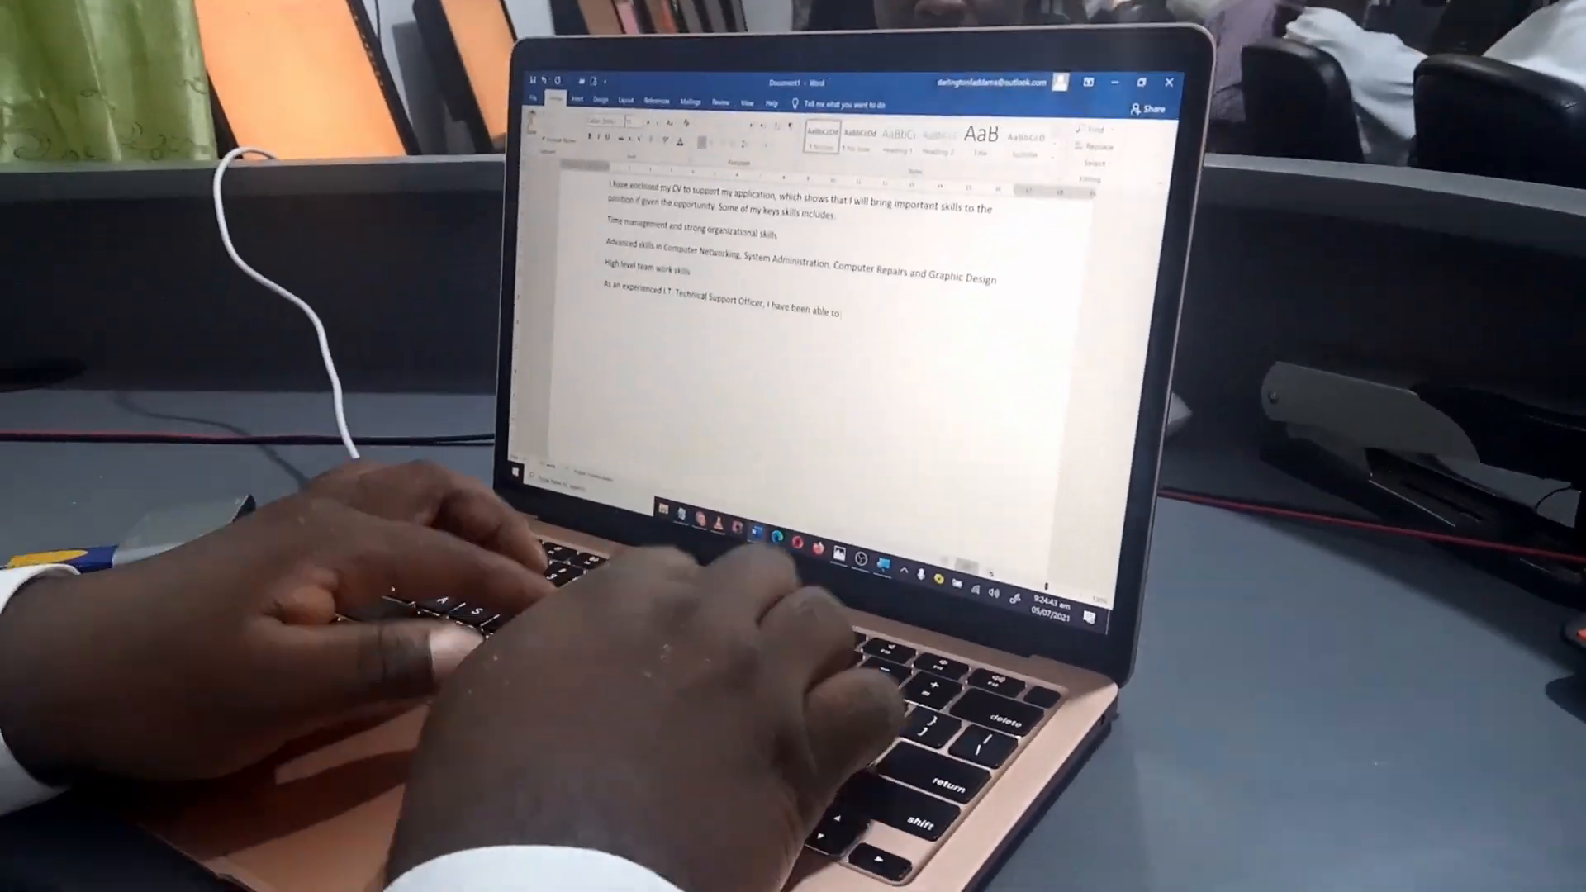
{"action": "type", "text": "build a strong foundation of trust with my previous empl"}
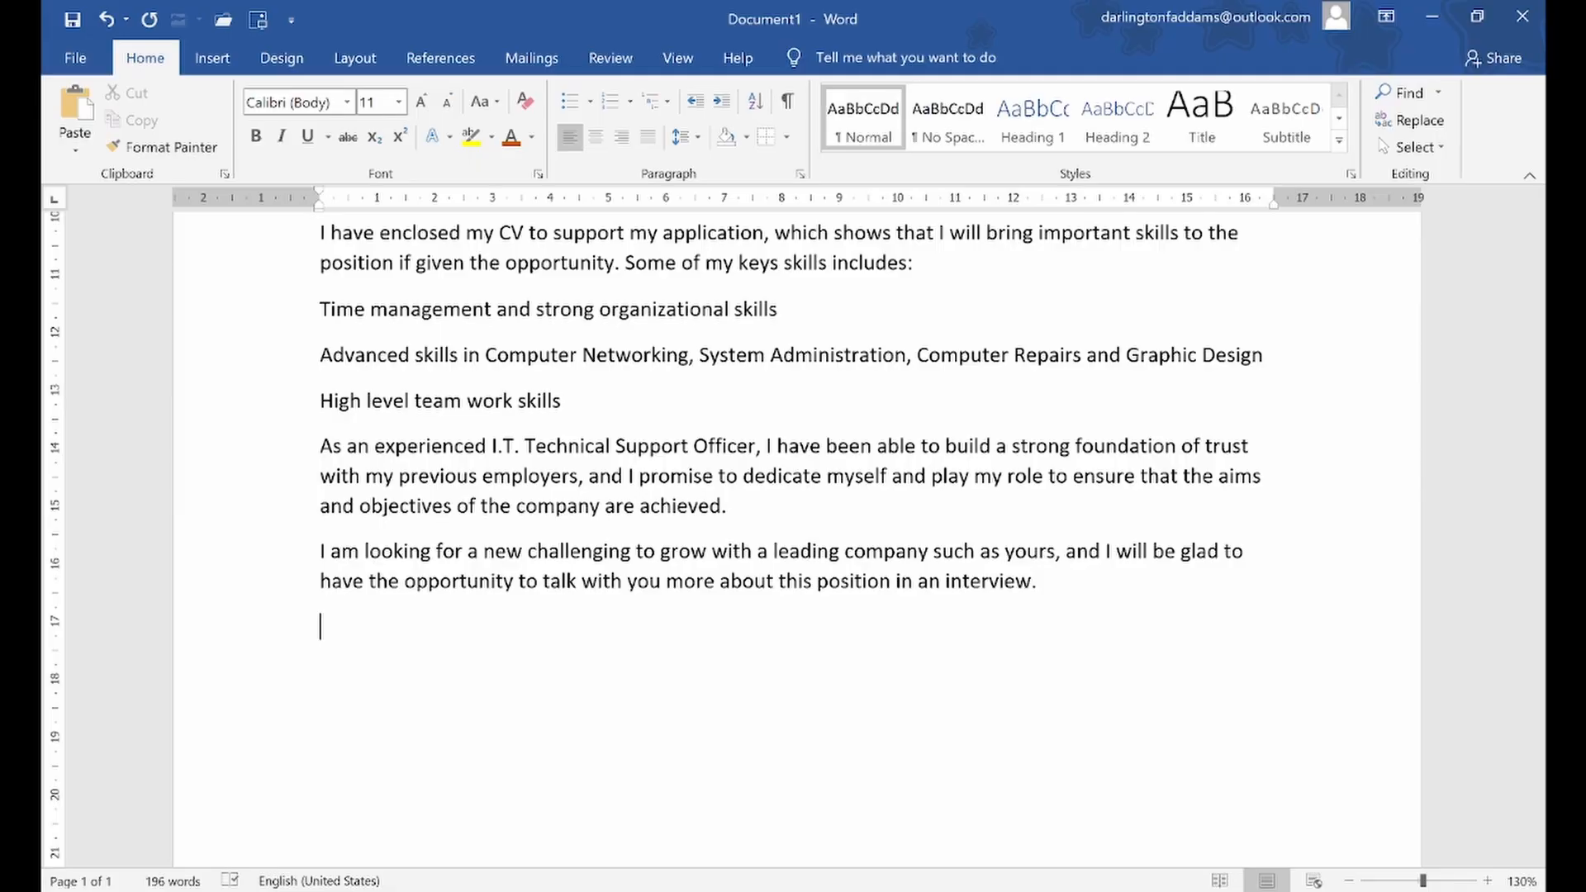
Start the closing paragraph with the sentence "Thank you for considering my application."
{"action": "type", "text": "Thank you for considering"}
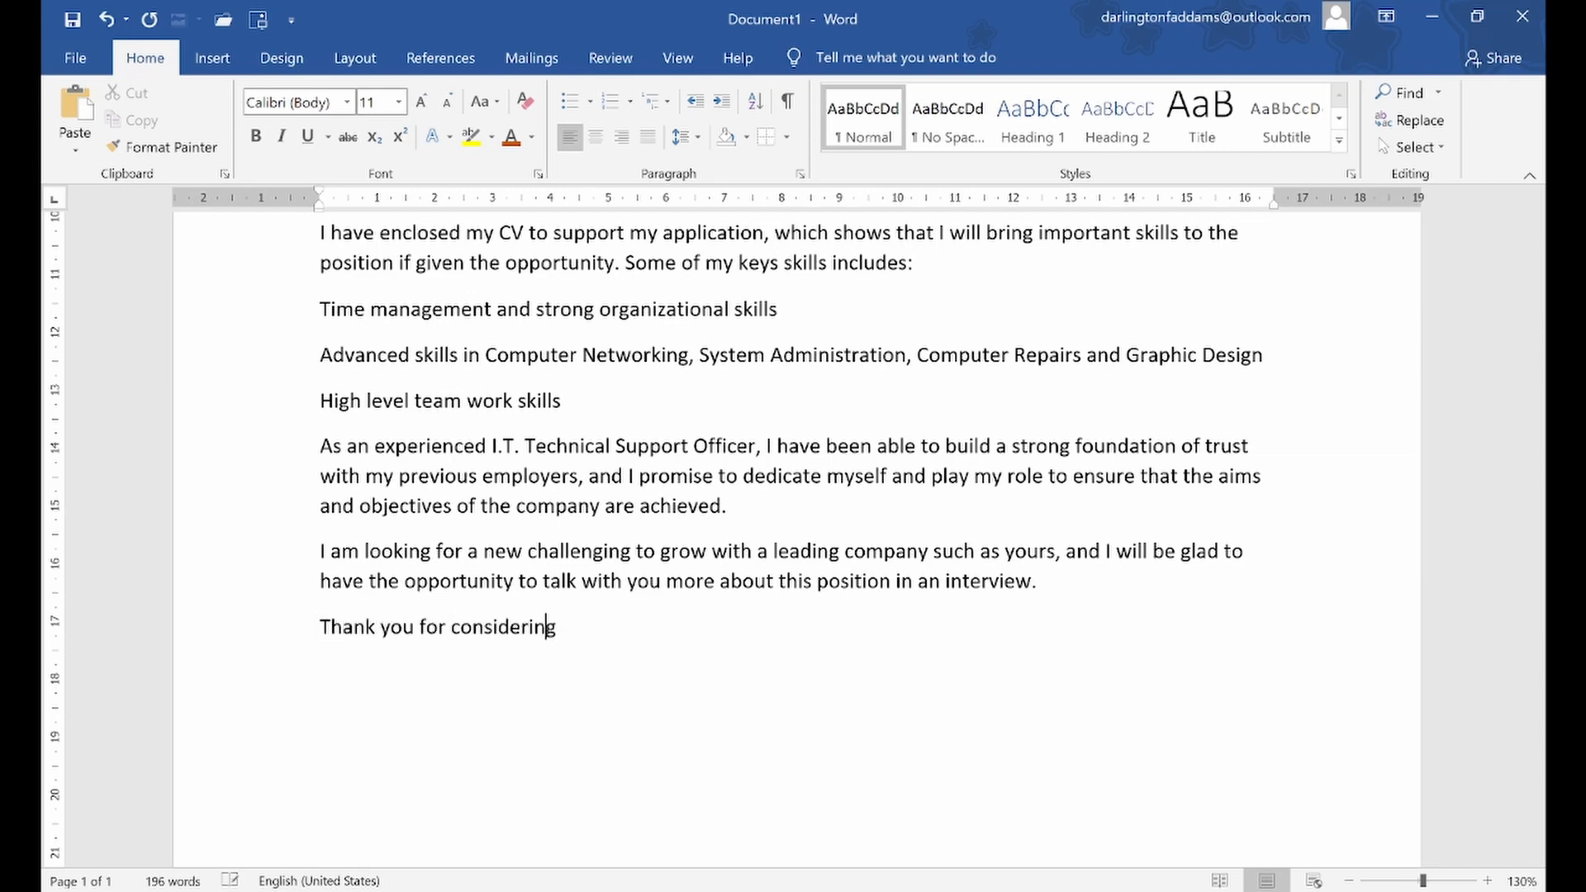
{"action": "type", "text": " my aplica "}
{"action": "type", "text": "ication."}
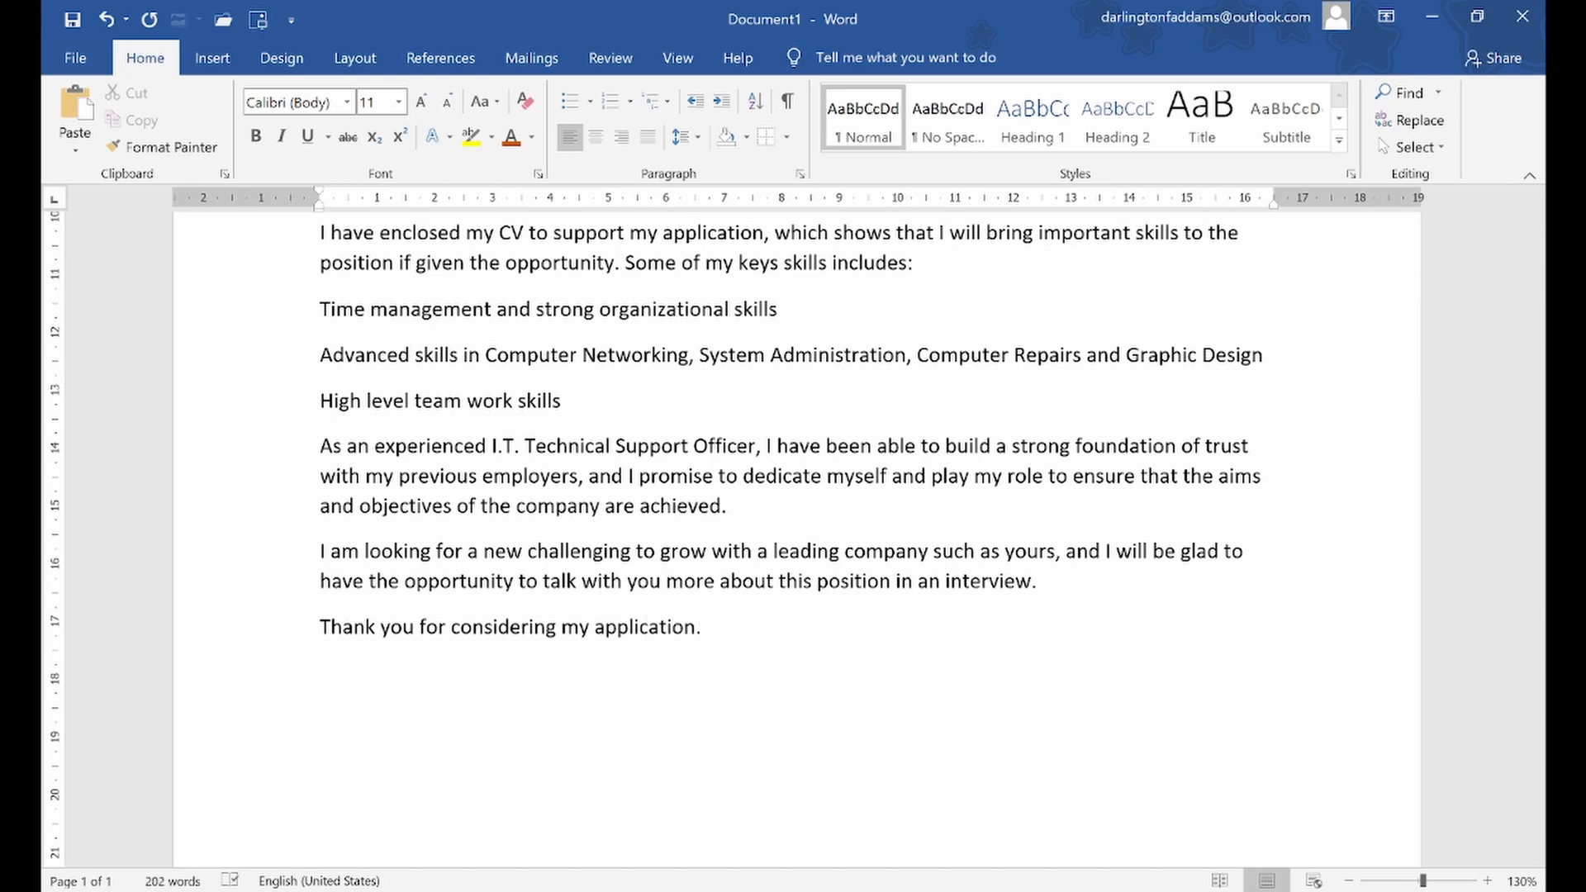
{"action": "type", "text": " I look for war"}
Add the sentence "I look forward to hearing from you soon." to the closing paragraph, correcting the spelling of "forward"
{"action": "key", "text": "BackSpace"}
{"action": "key", "text": "BackSpace"}
{"action": "key", "text": "BackSpace"}
{"action": "key", "text": "BackSpace"}
{"action": "key", "text": "BackSpace"}
{"action": "key", "text": "BackSpace"}
{"action": "key", "text": "BackSpace"}
{"action": "type", "text": "fore"}
{"action": "key", "text": "BackSpace"}
{"action": "type", "text": "ware d"}
{"action": "key", "text": "BackSpace"}
{"action": "key", "text": "BackSpace"}
{"action": "type", "text": "d "}
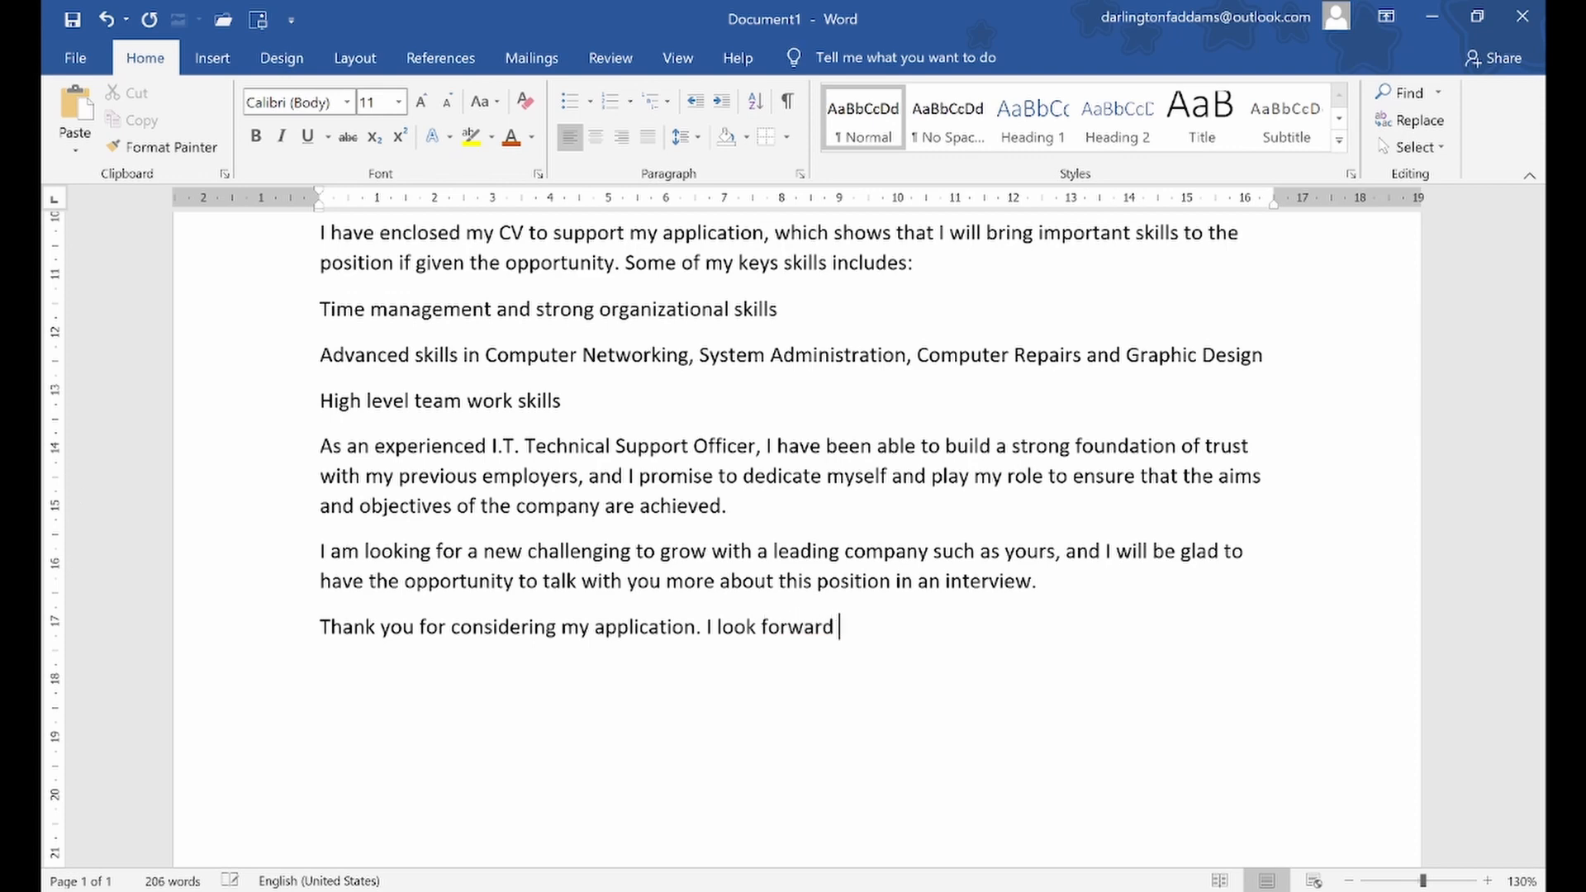
{"action": "type", "text": "to hearing from you soon. "}
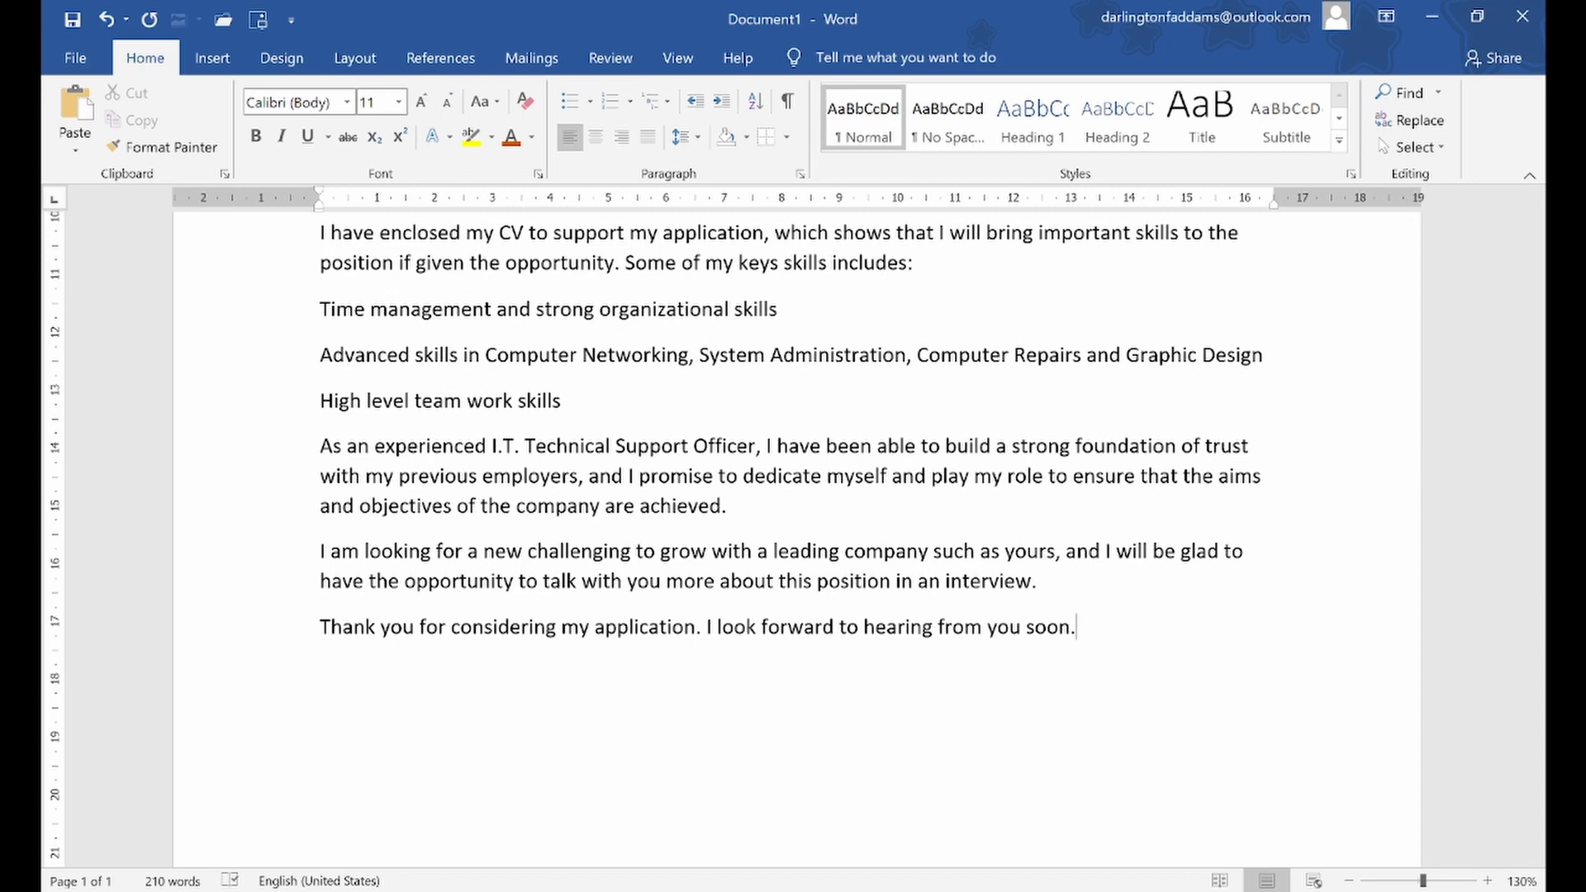
{"action": "type", "text": "Yours sincerely,  "}
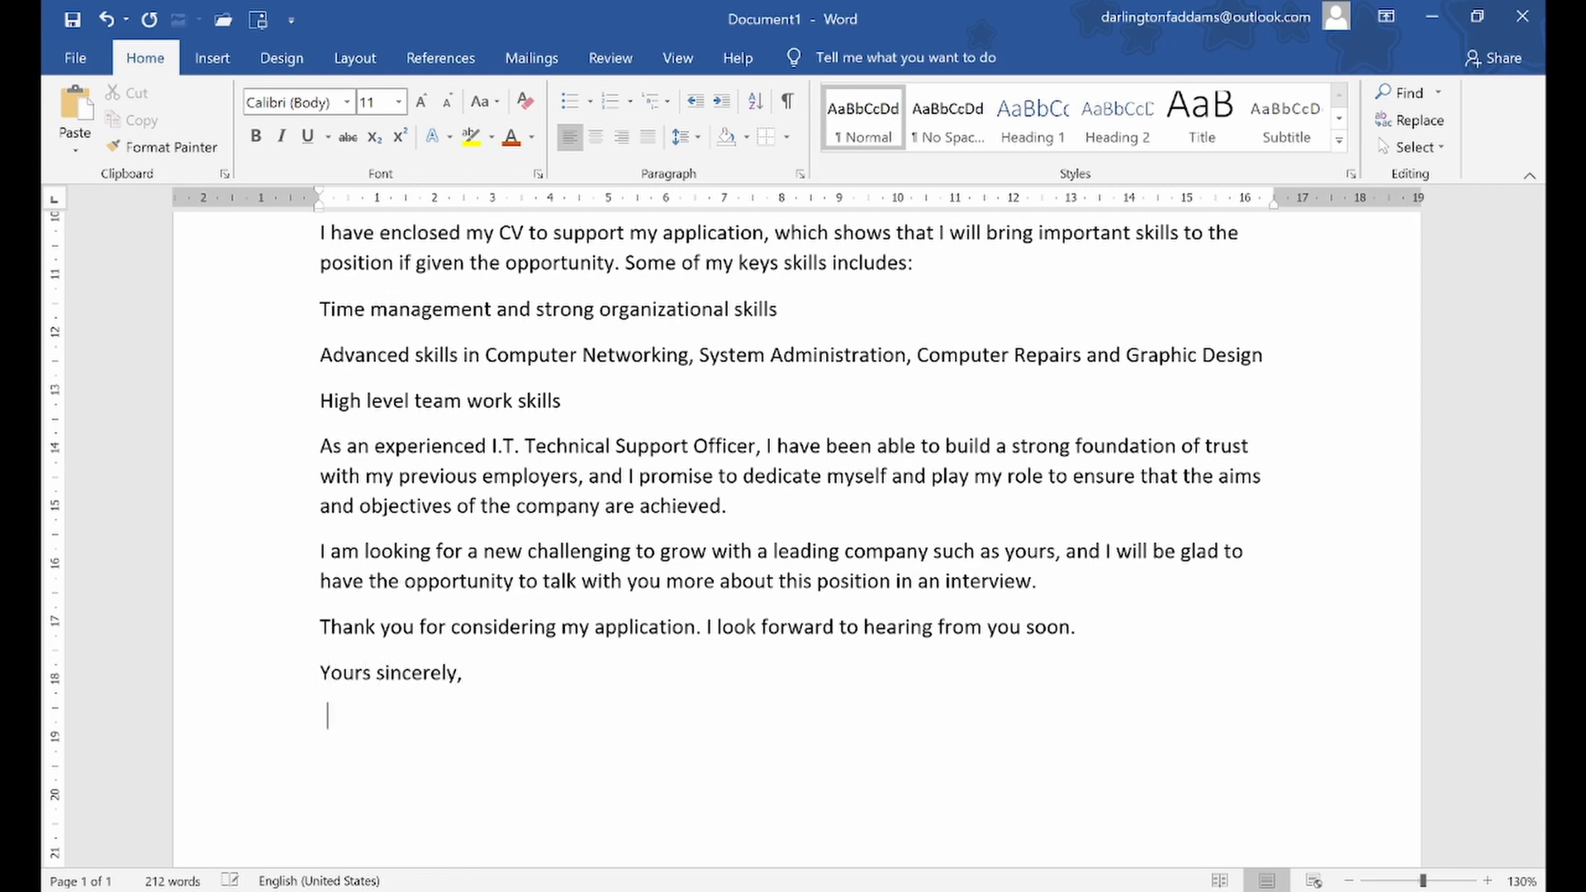
{"action": "type", "text": "................................."}
Add the closing "Yours sincerely," with a dotted signature line below it, leaving space between them
{"action": "key", "text": "Return"}
Enter the sender's full name and phone number on separate lines under the dotted signature line
{"action": "type", "text": "John Doe"}
{"action": "key", "text": "Return"}
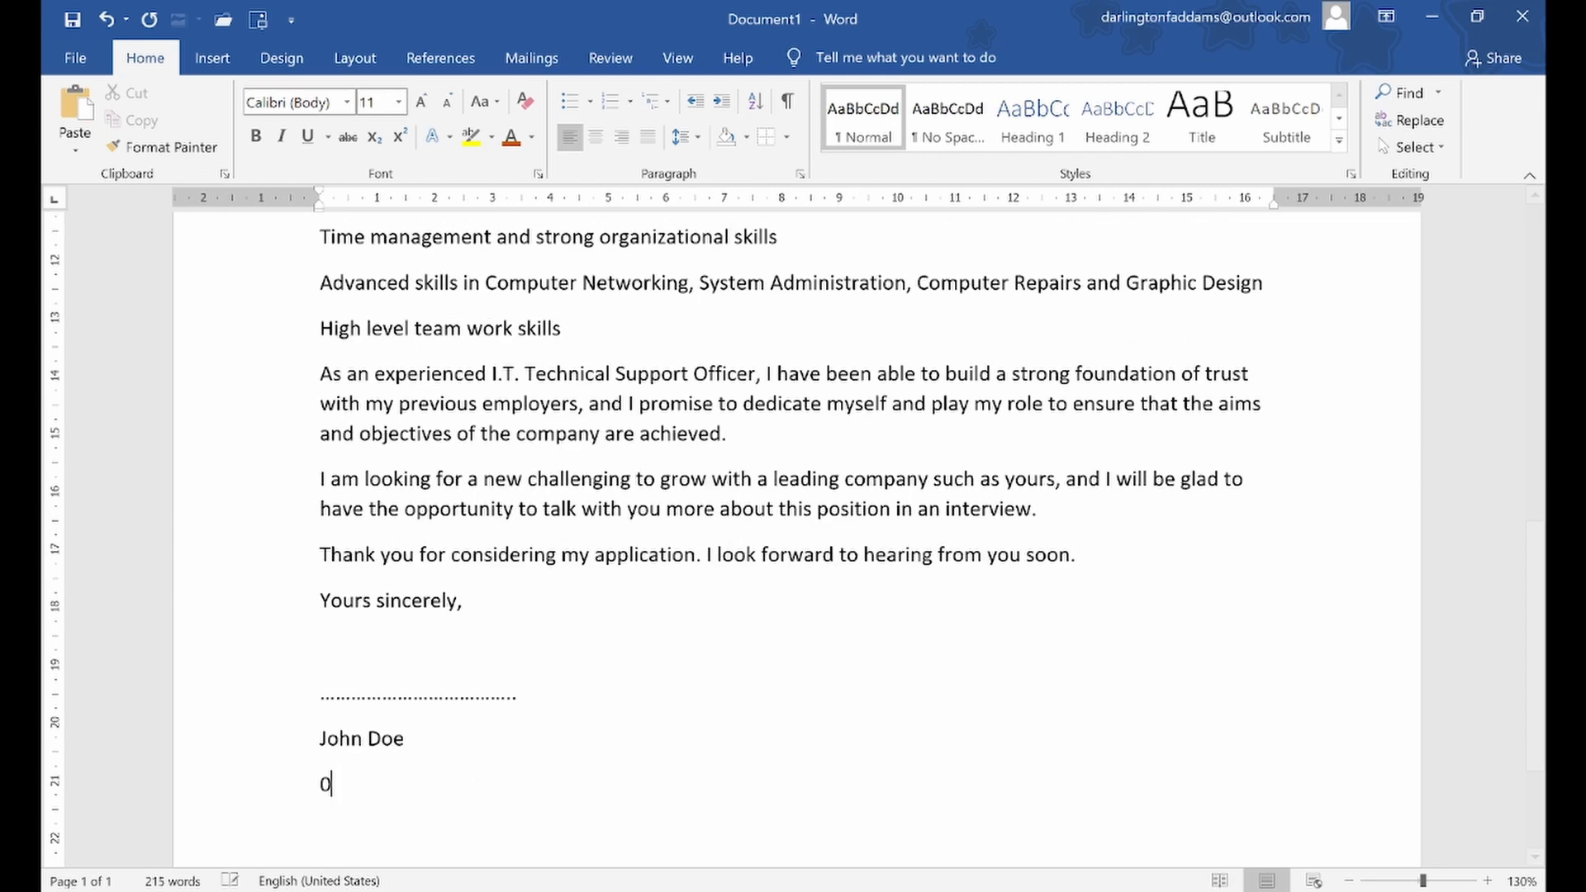
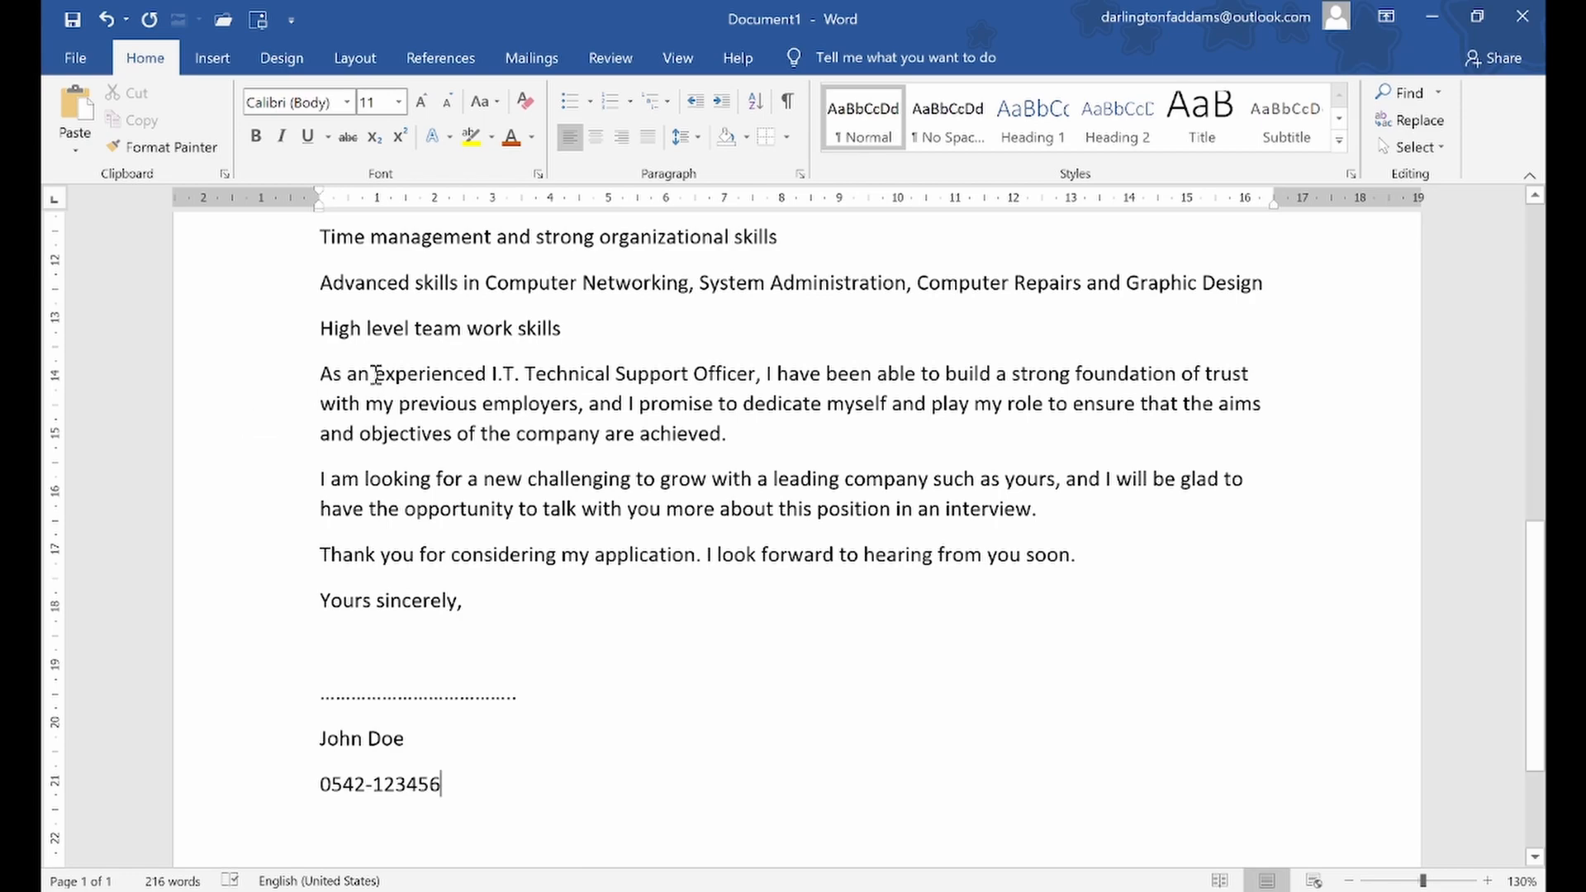
Review the finished letter from the sender's address through the body paragraphs to the signature block
{"action": "scroll", "coordinate": [470, 407], "scroll_direction": "up", "scroll_amount": 12}
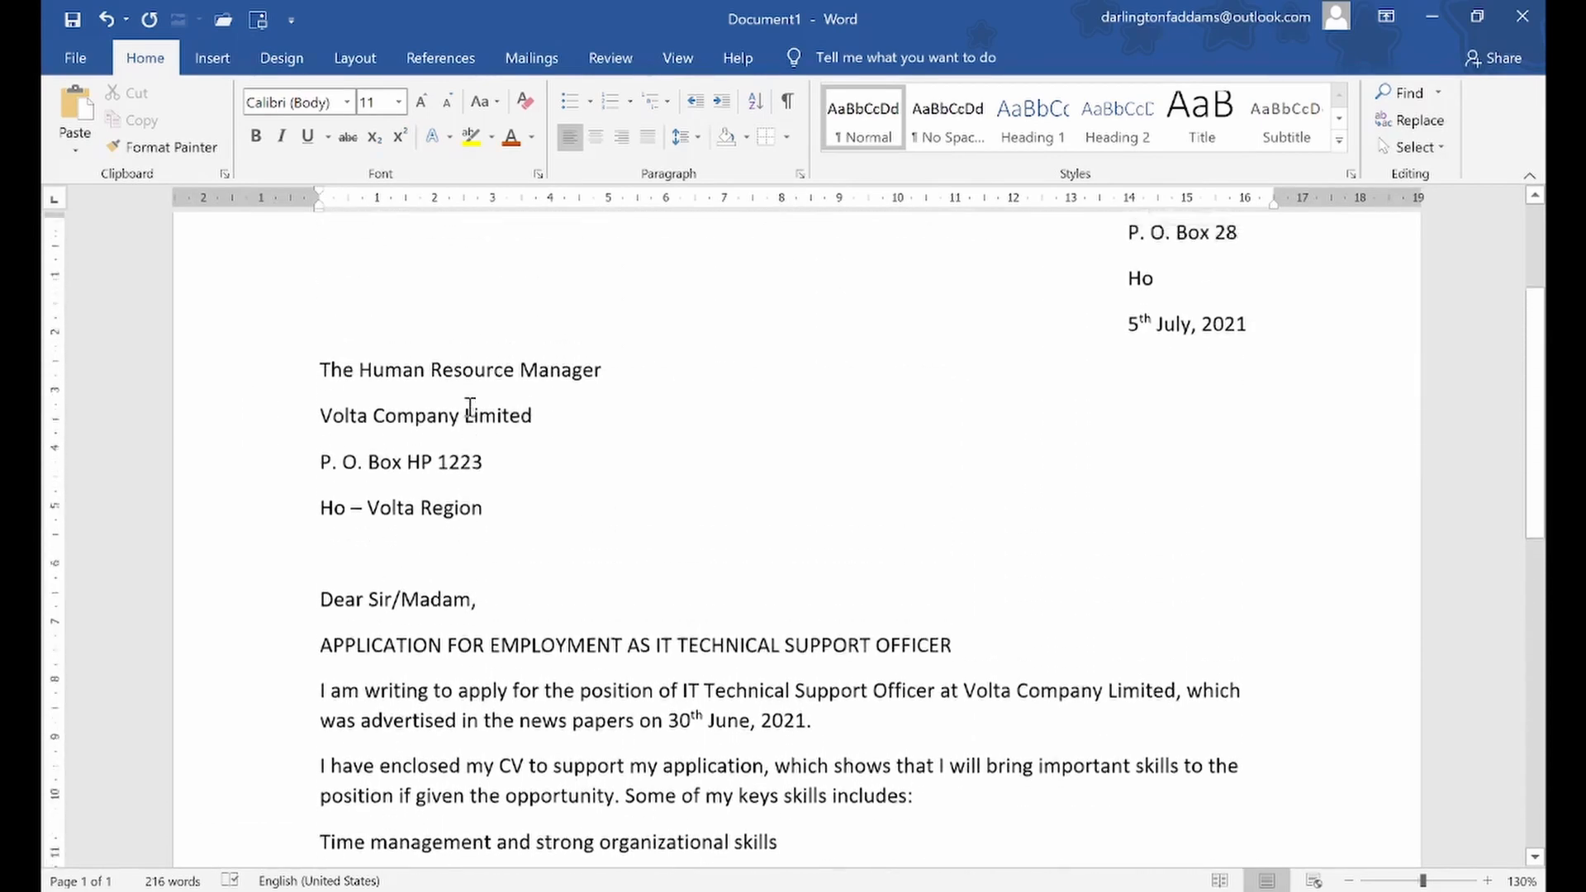
{"action": "scroll", "coordinate": [470, 407], "scroll_direction": "down", "scroll_amount": 12}
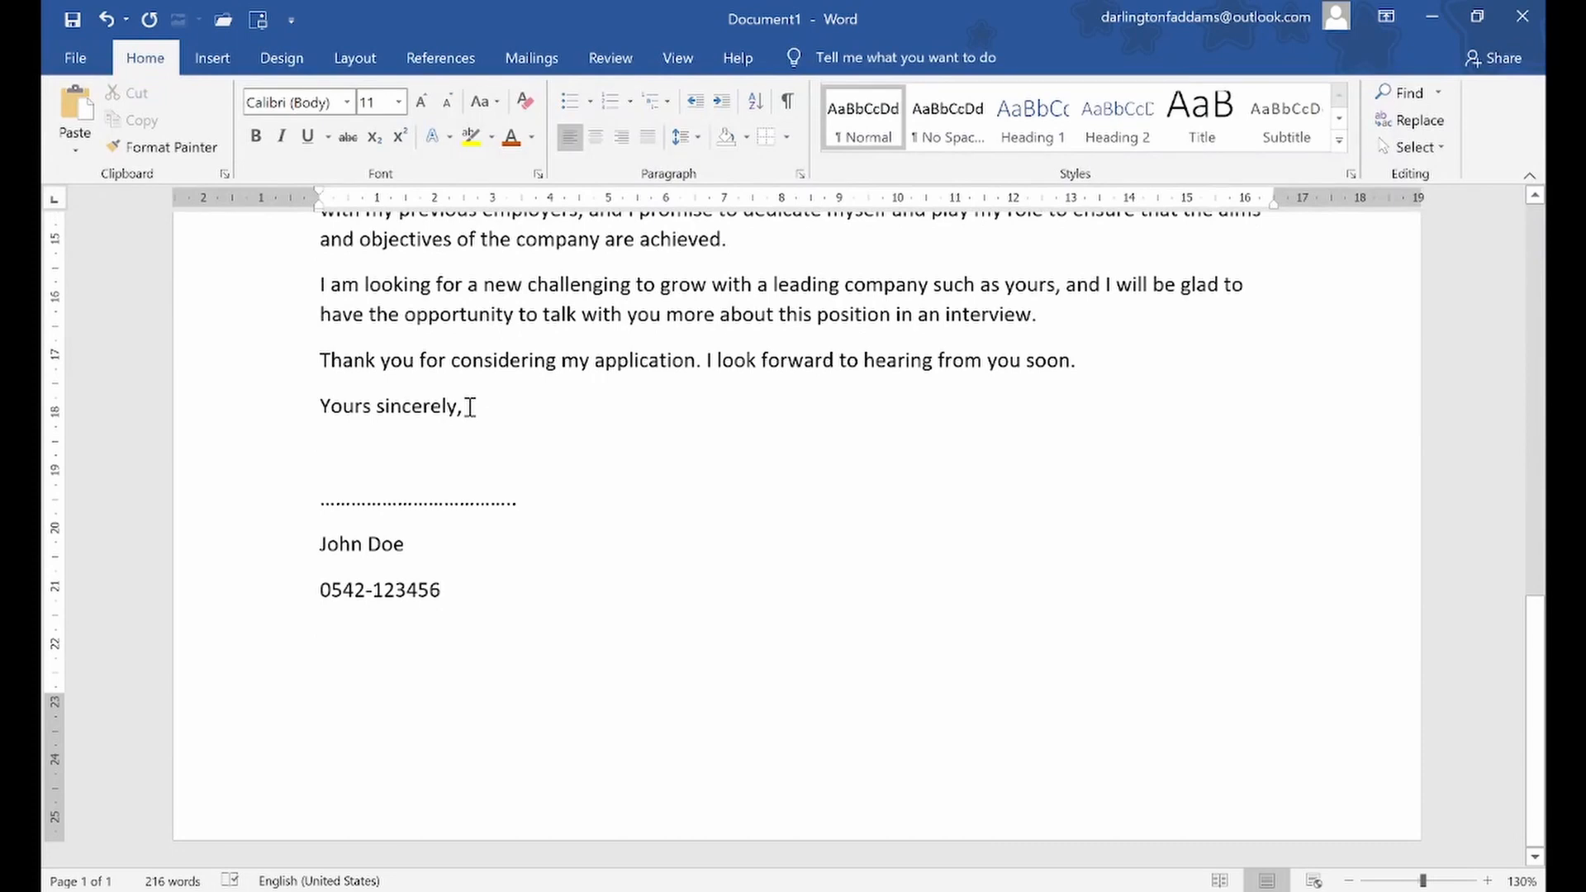
{"action": "scroll", "coordinate": [470, 408], "scroll_direction": "up", "scroll_amount": 8}
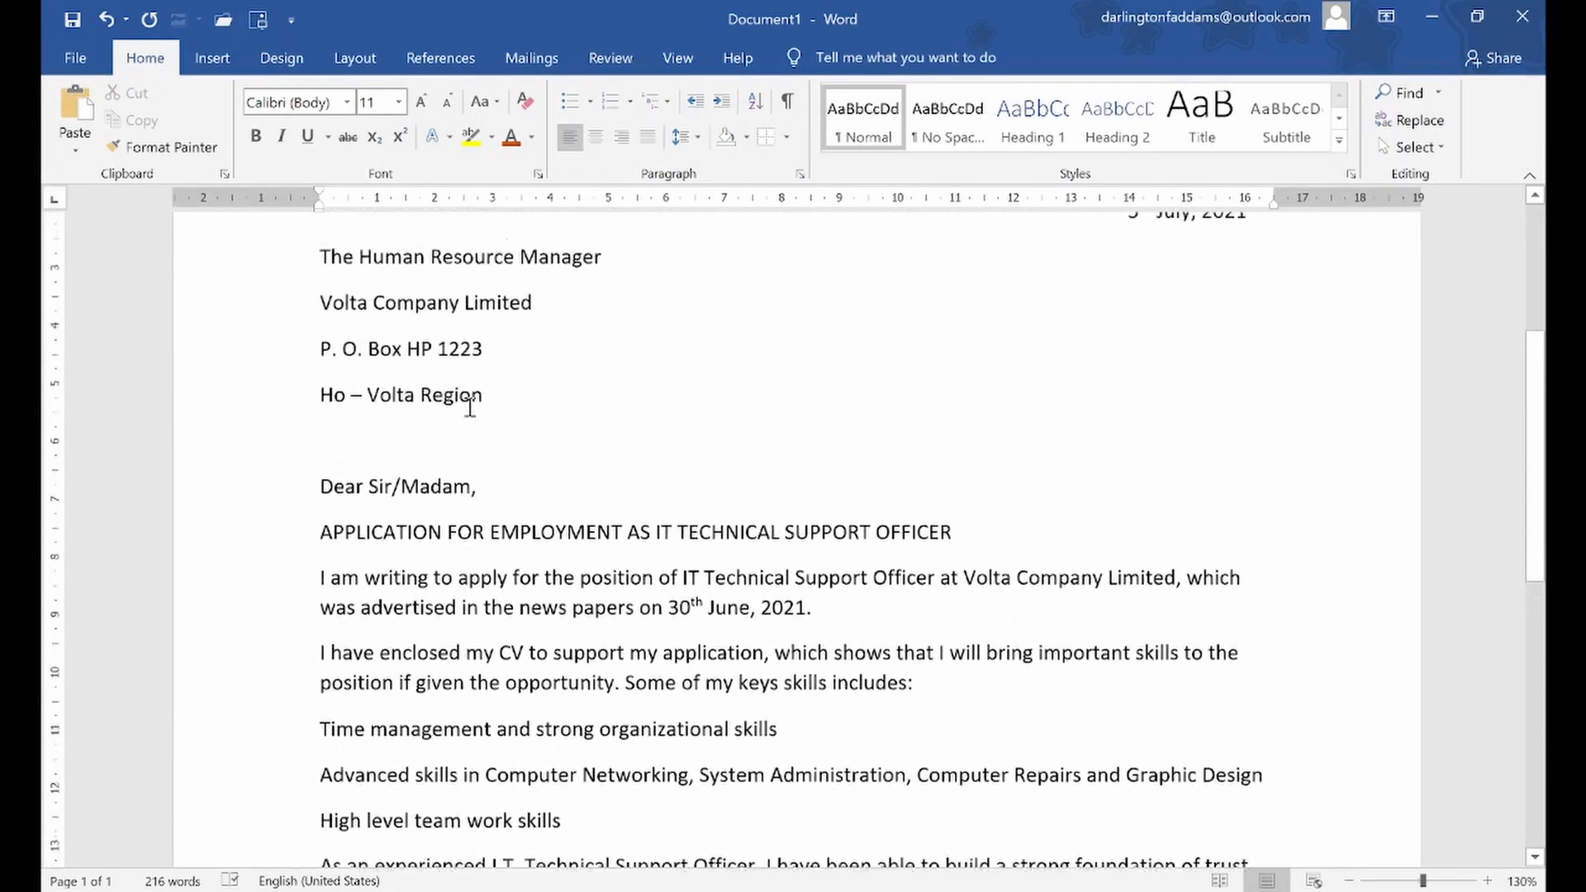
{"action": "scroll", "coordinate": [470, 407], "scroll_direction": "up", "scroll_amount": 3}
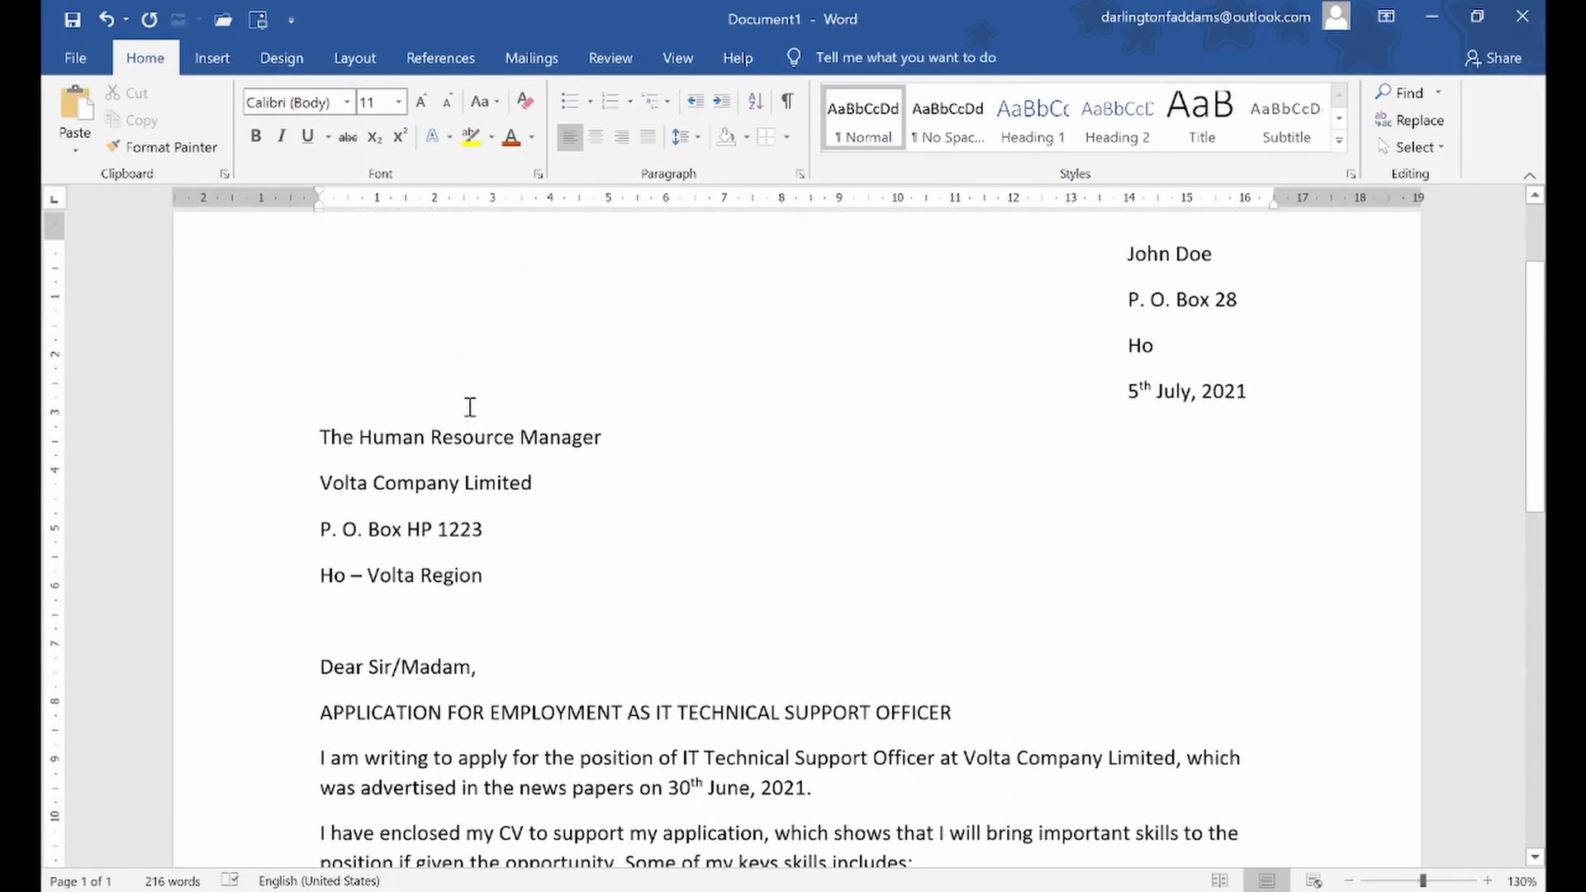
{"action": "scroll", "coordinate": [470, 407], "scroll_direction": "down", "scroll_amount": 8}
{"action": "scroll", "coordinate": [471, 407], "scroll_direction": "down", "scroll_amount": 3}
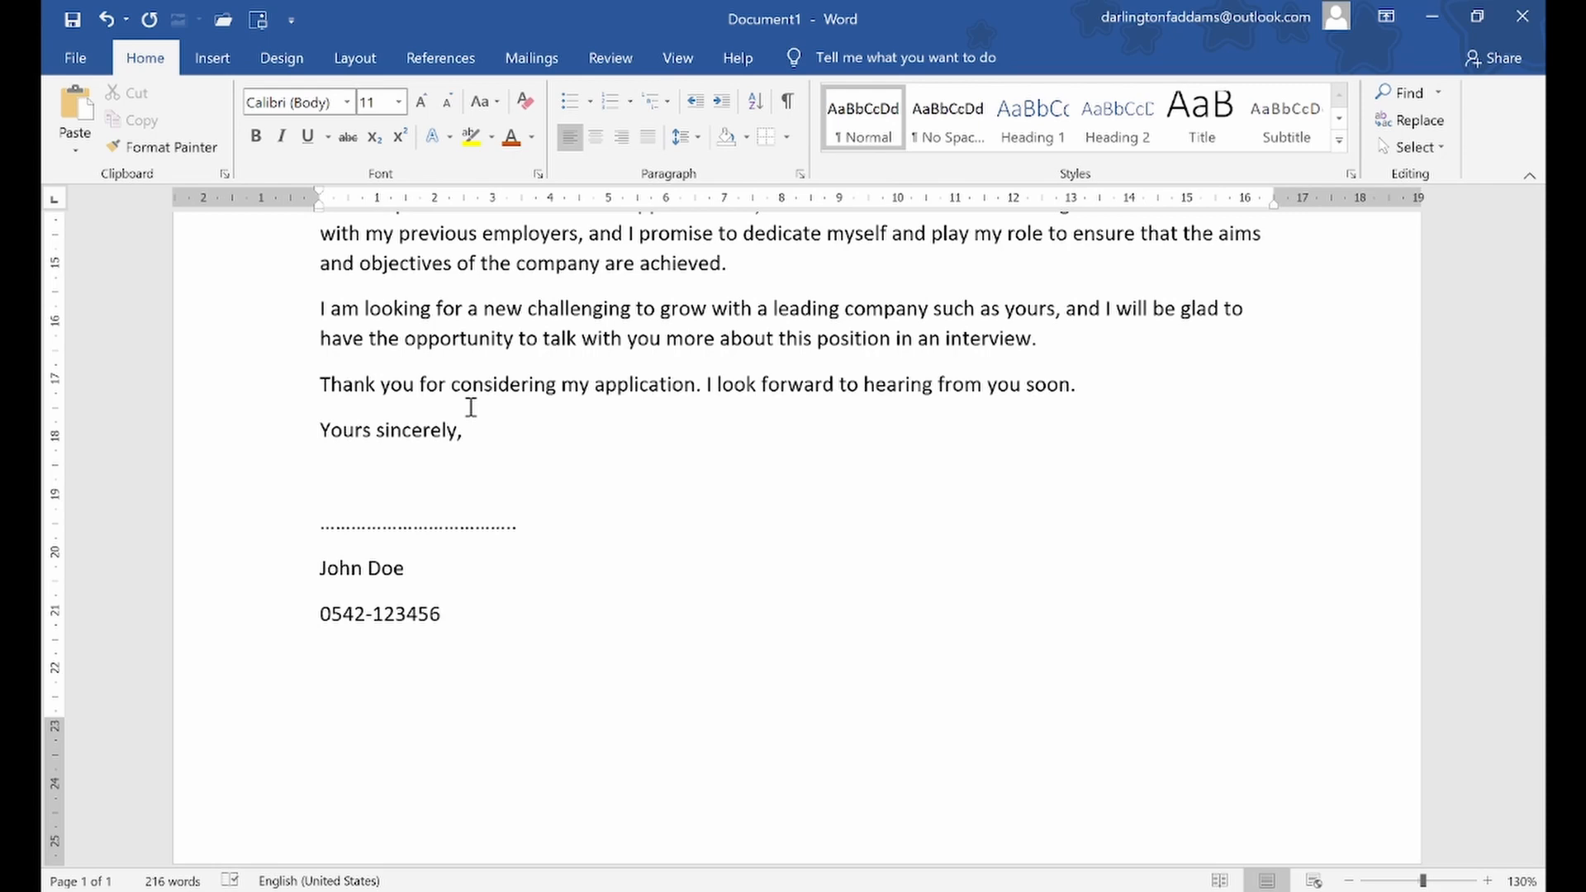
{"action": "scroll", "coordinate": [471, 407], "scroll_direction": "down", "scroll_amount": 1}
{"action": "scroll", "coordinate": [471, 407], "scroll_direction": "up", "scroll_amount": 6}
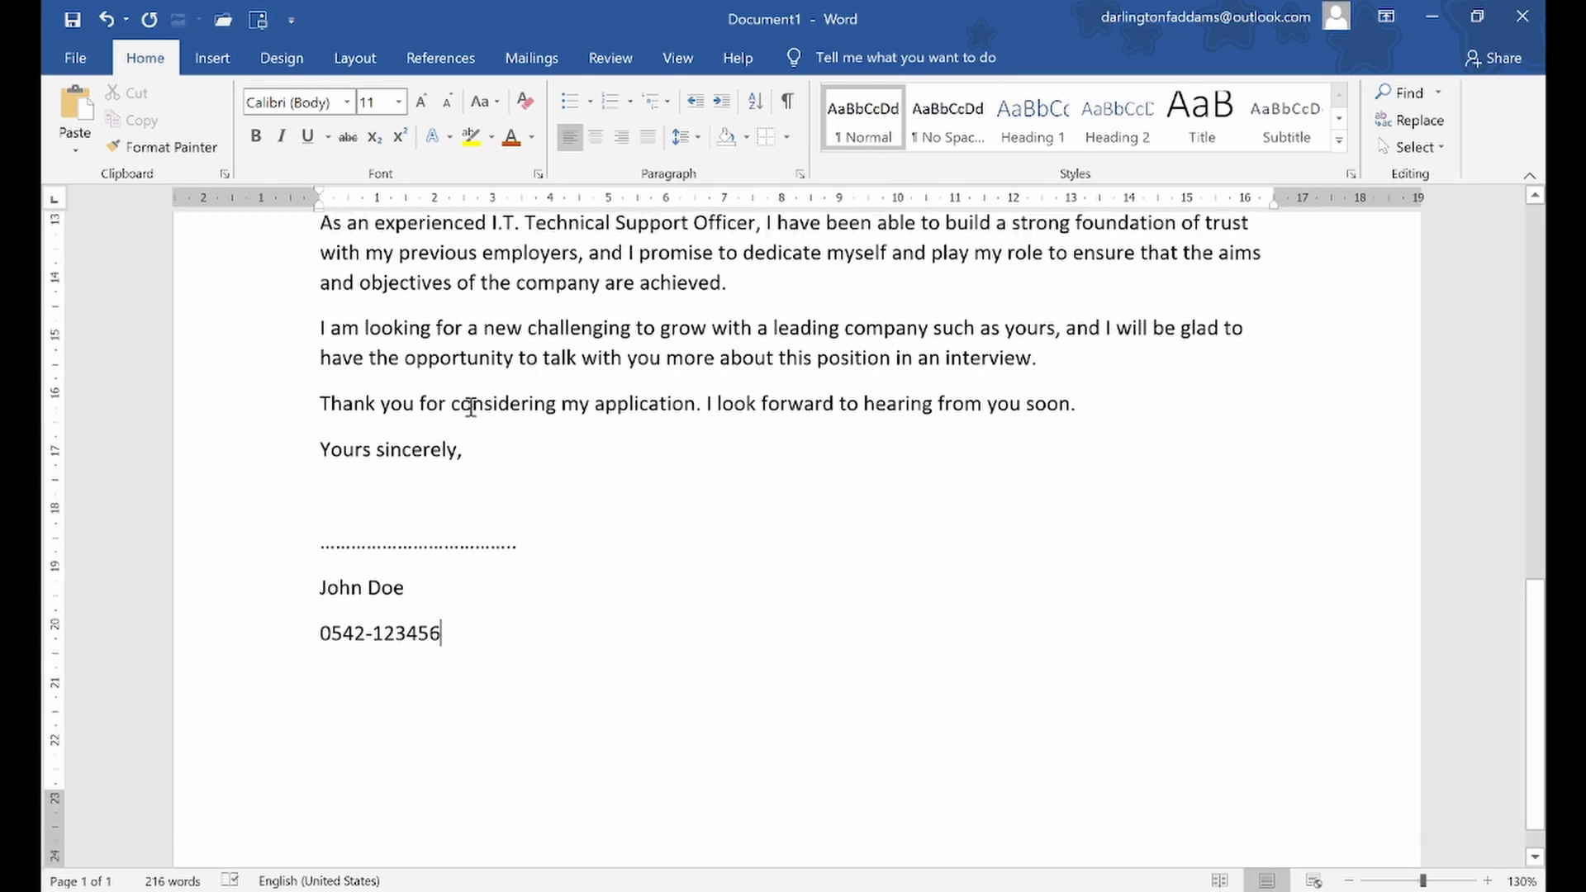
{"action": "scroll", "coordinate": [471, 407], "scroll_direction": "up", "scroll_amount": 4}
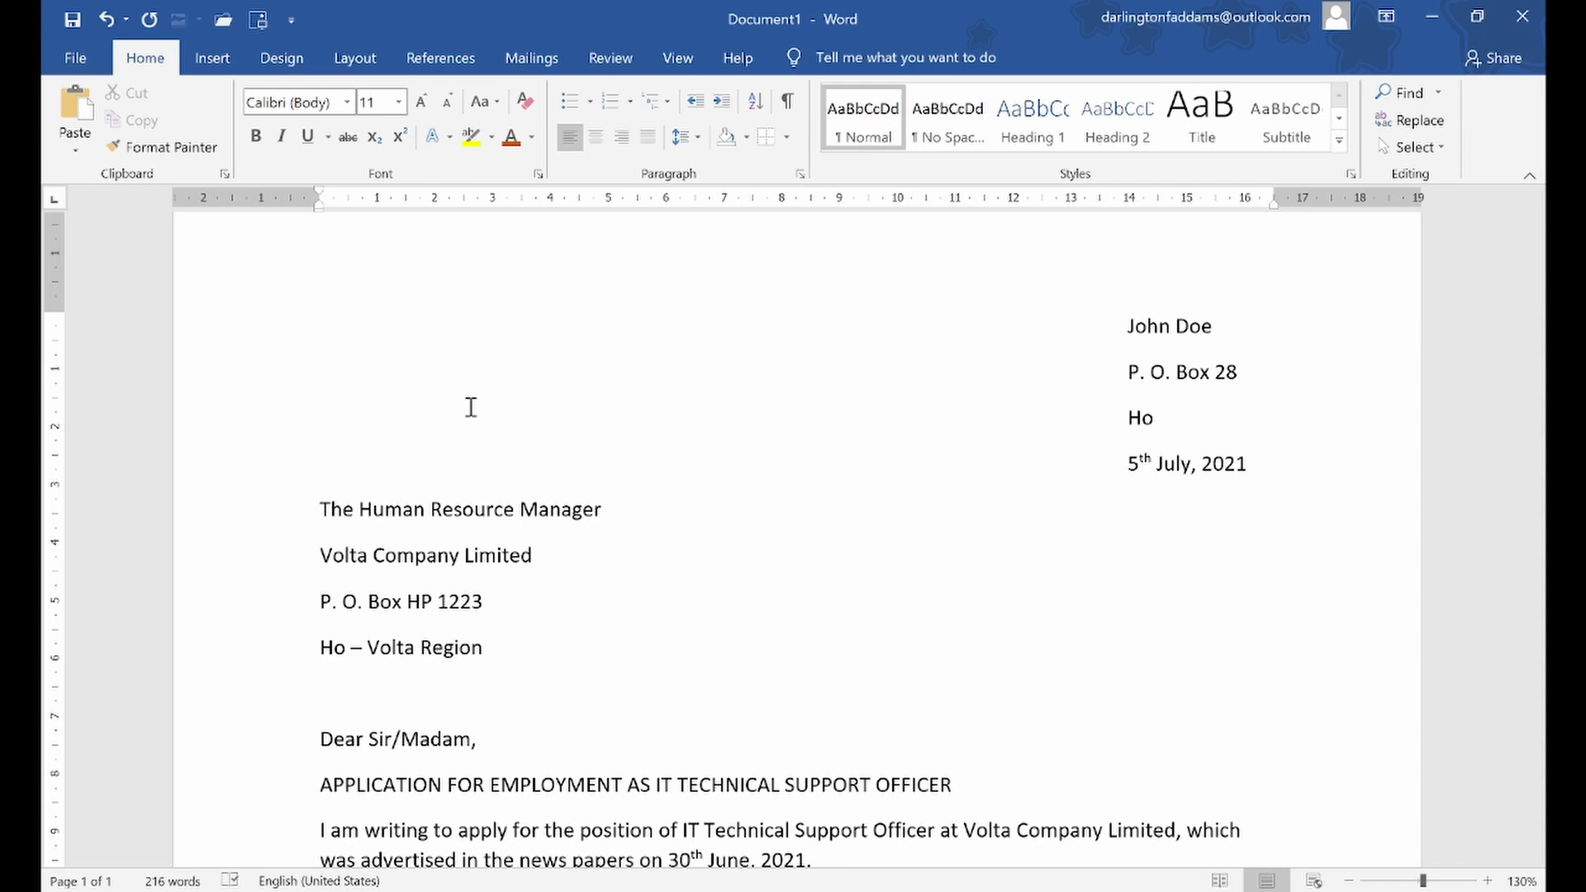
{"action": "scroll", "coordinate": [471, 408], "scroll_direction": "down", "scroll_amount": 10}
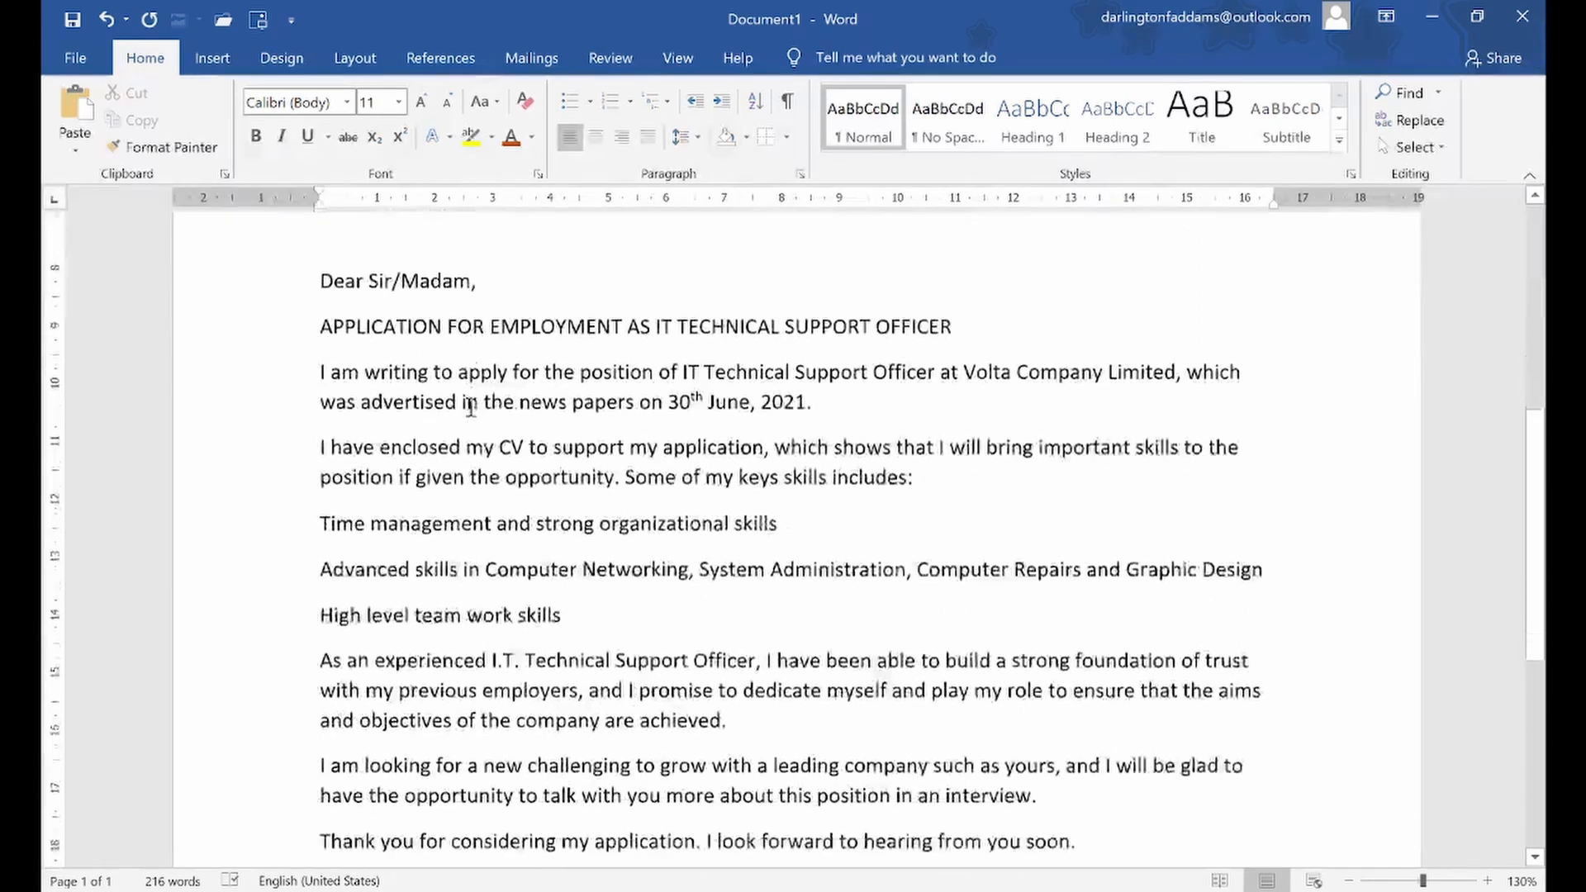
{"action": "scroll", "coordinate": [471, 407], "scroll_direction": "up", "scroll_amount": 10}
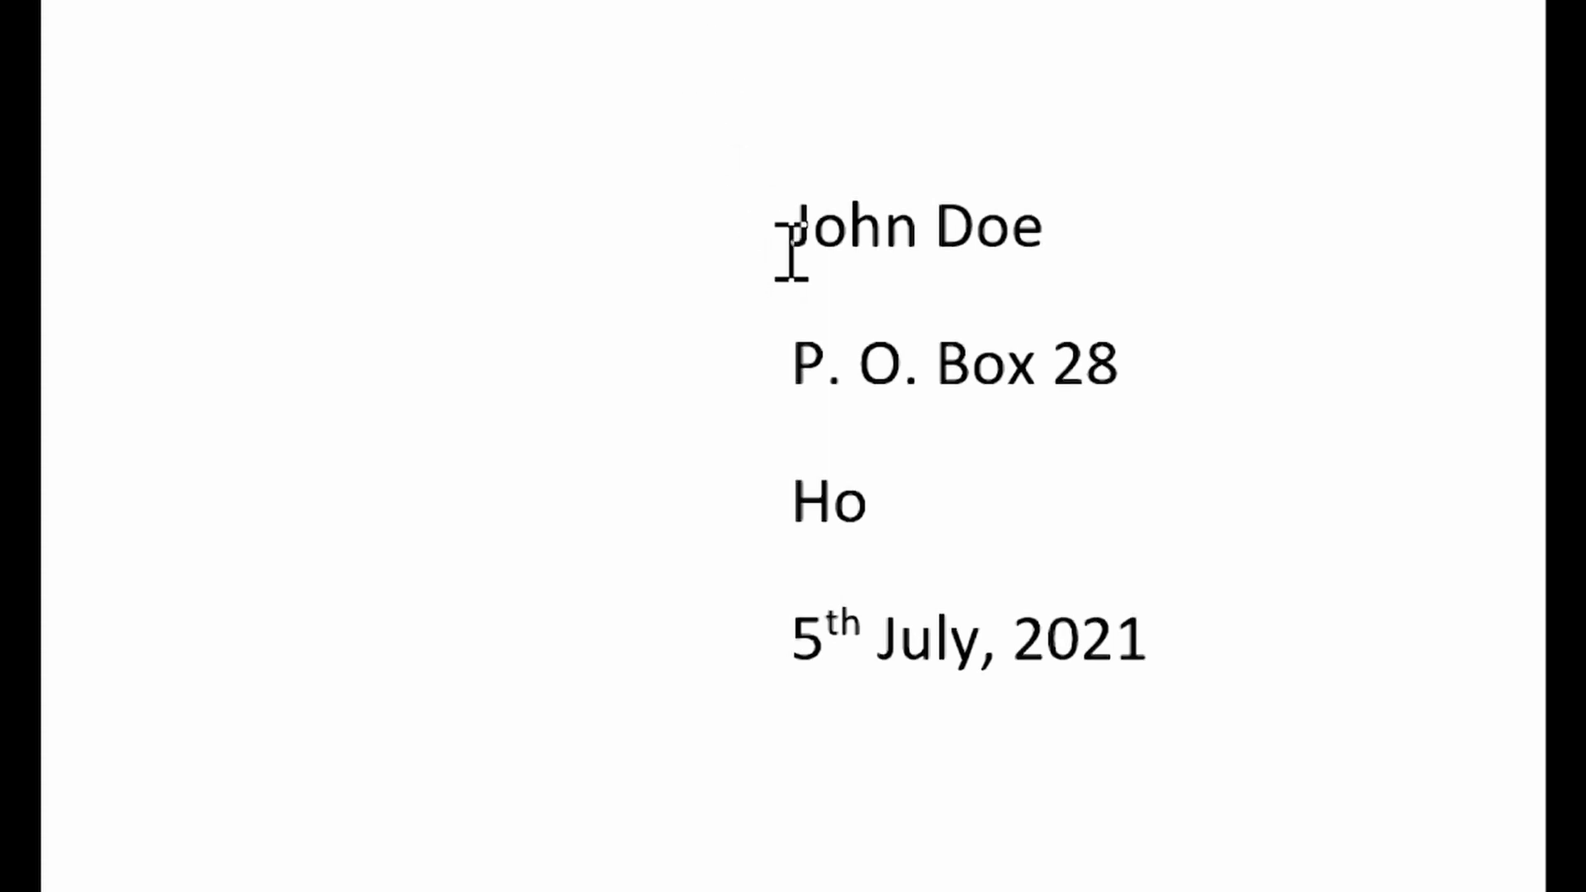
Remove the space after paragraphs in the sender's address block, from the name line to the date
{"action": "left_click_drag", "start_coordinate": [795, 240], "coordinate": [1132, 655]}
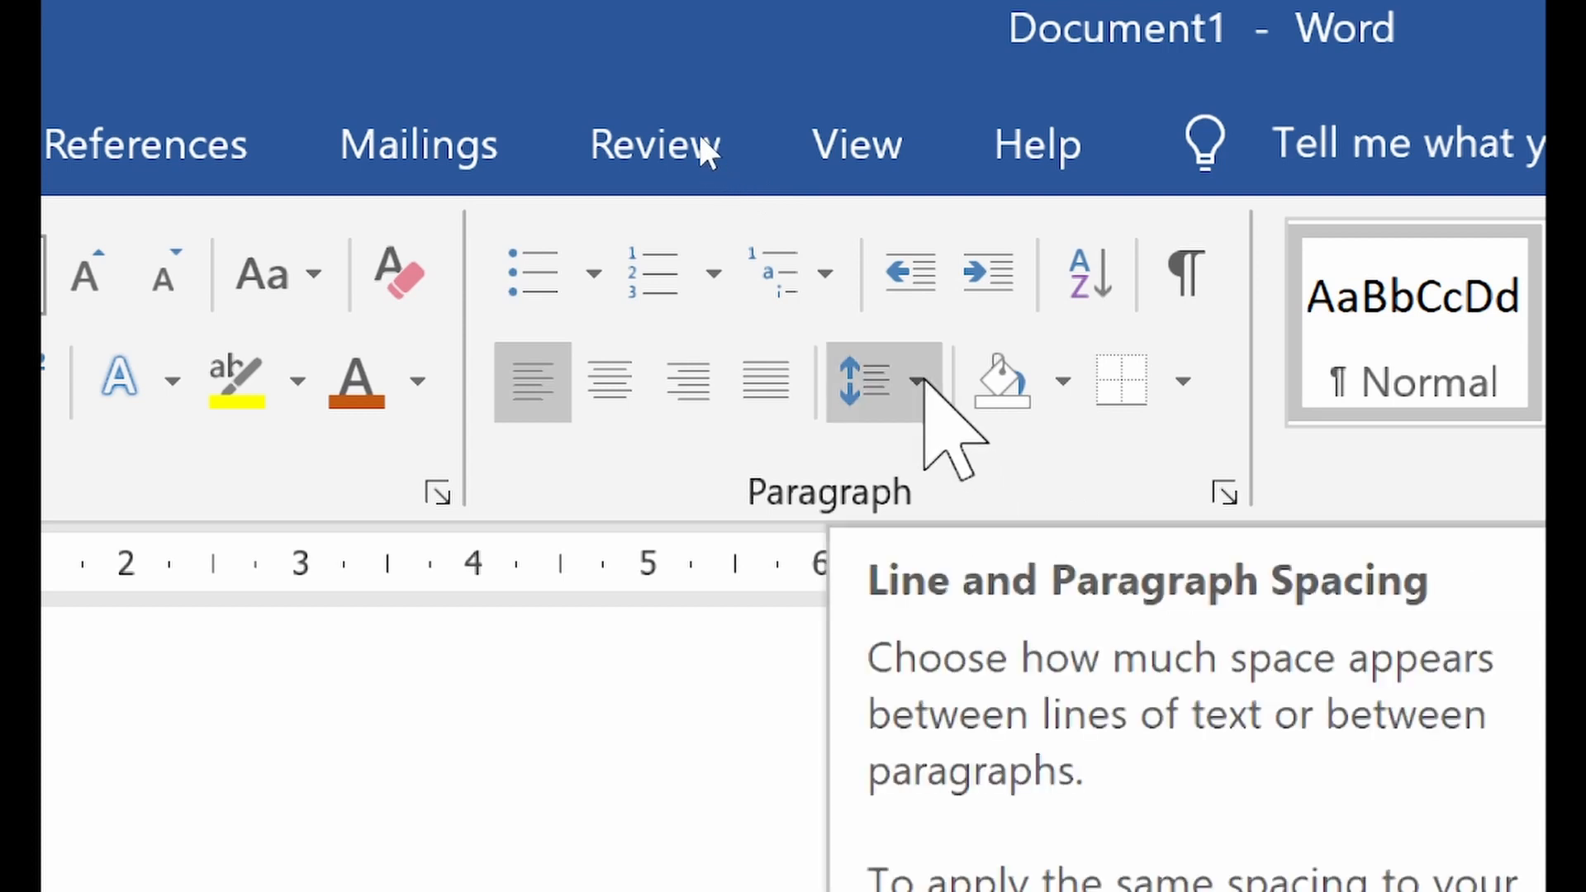
{"action": "left_click", "coordinate": [917, 380]}
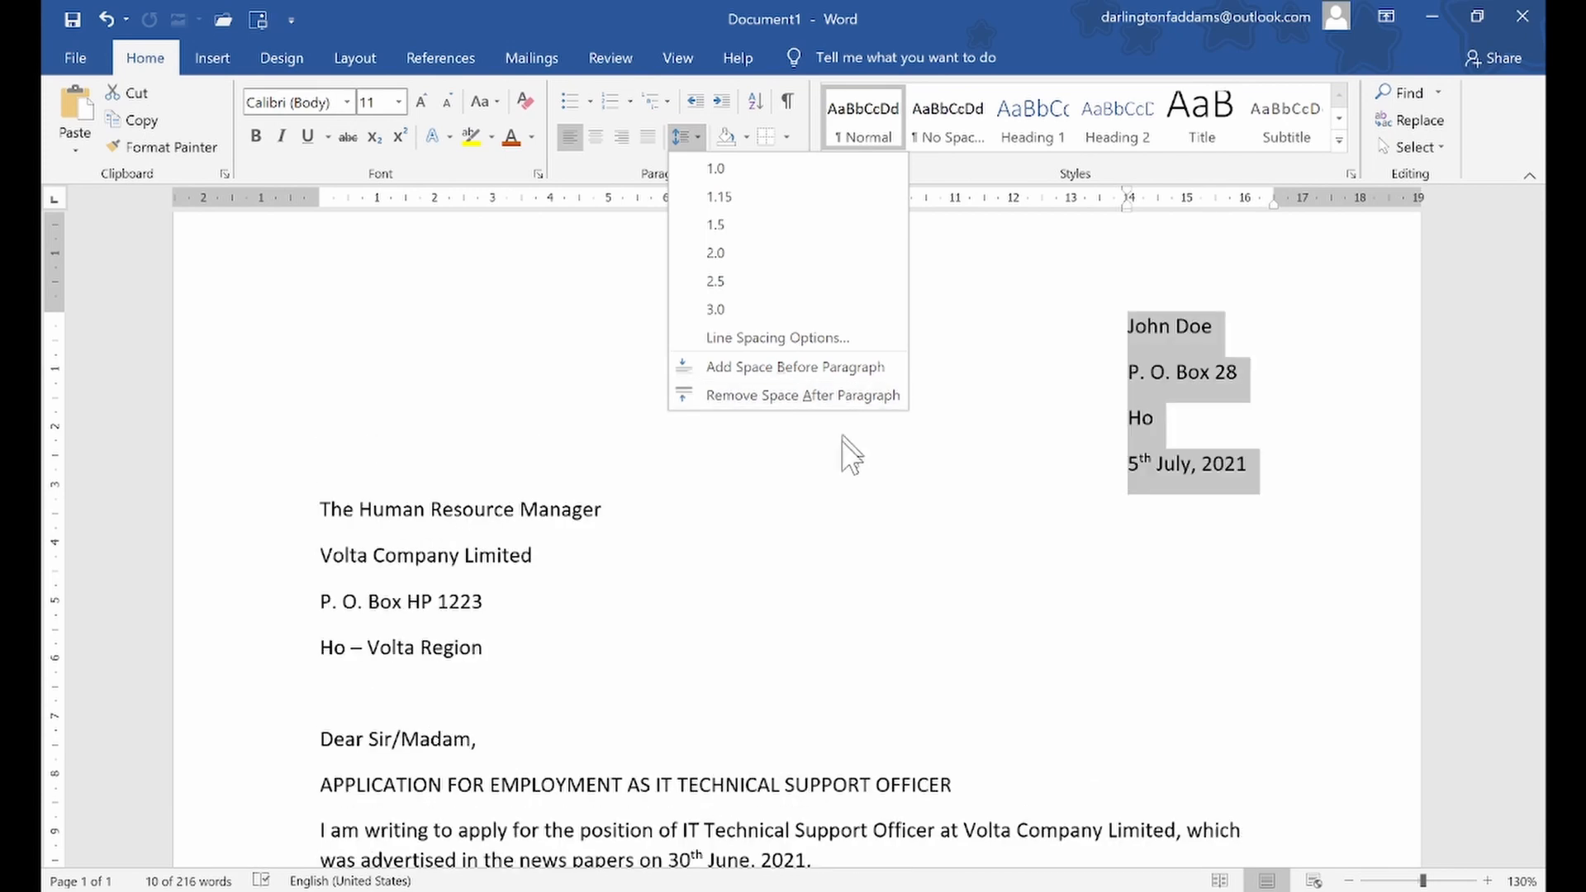
{"action": "left_click", "coordinate": [844, 404]}
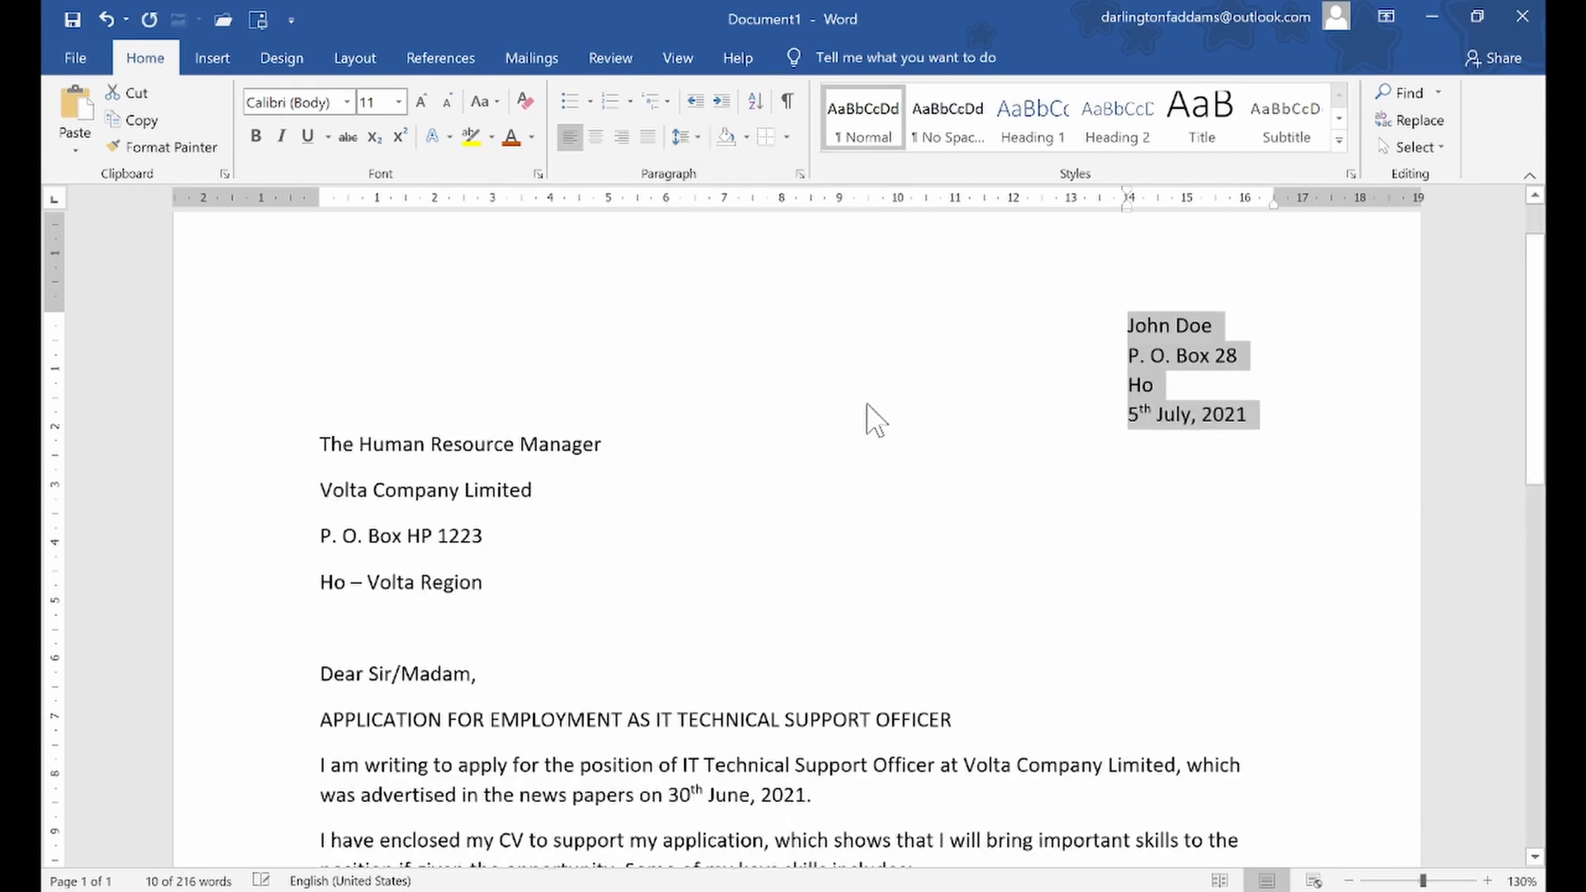
{"action": "left_click", "coordinate": [1161, 385]}
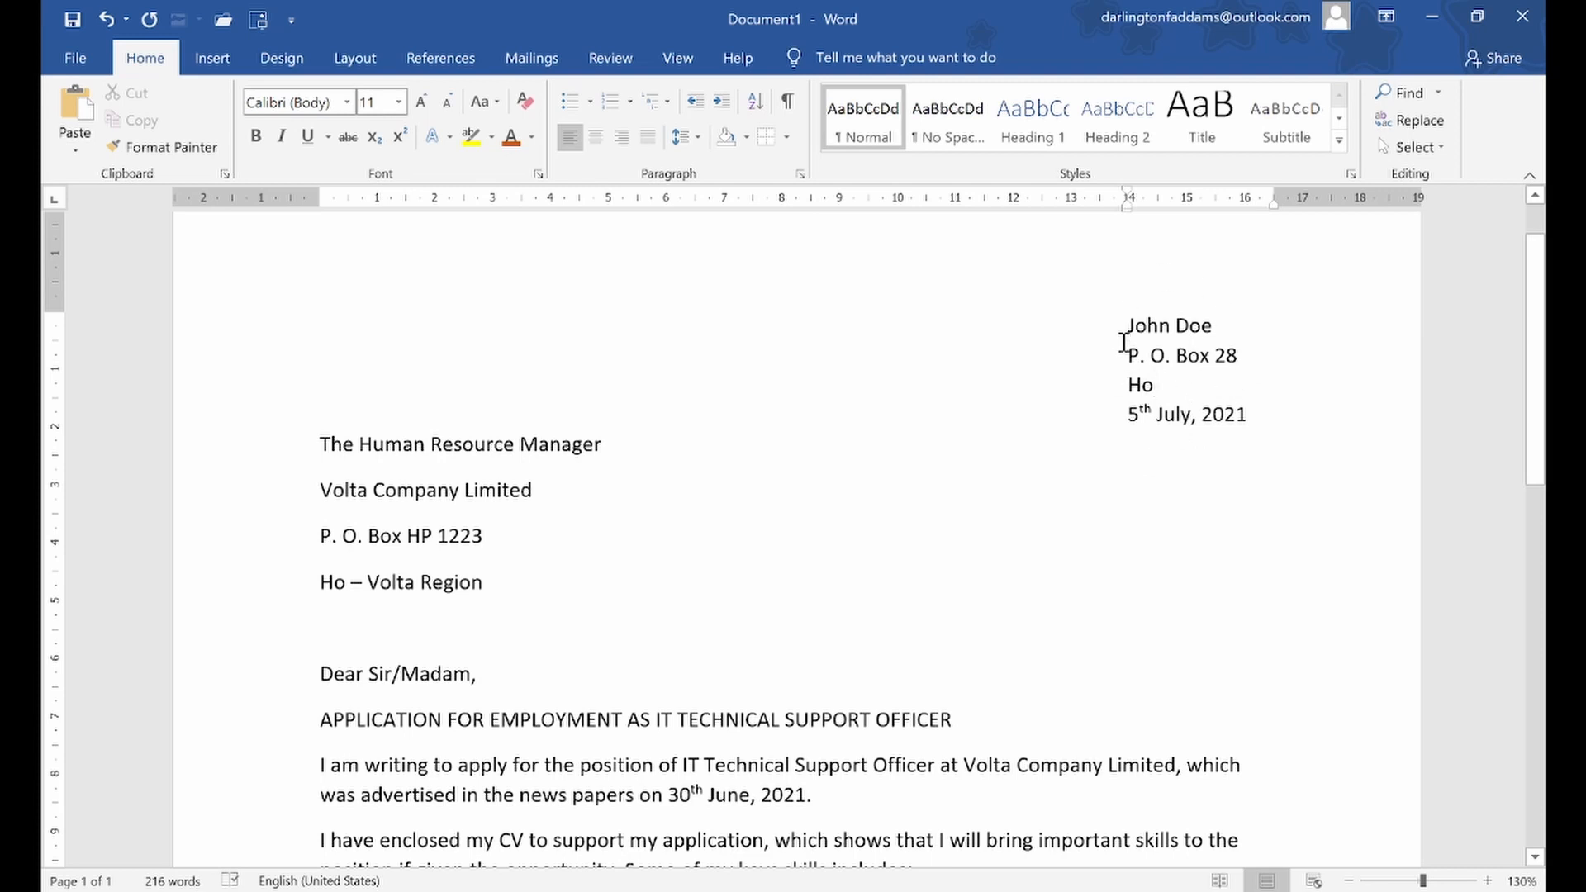
{"action": "left_click_drag", "start_coordinate": [1125, 354], "coordinate": [1217, 358]}
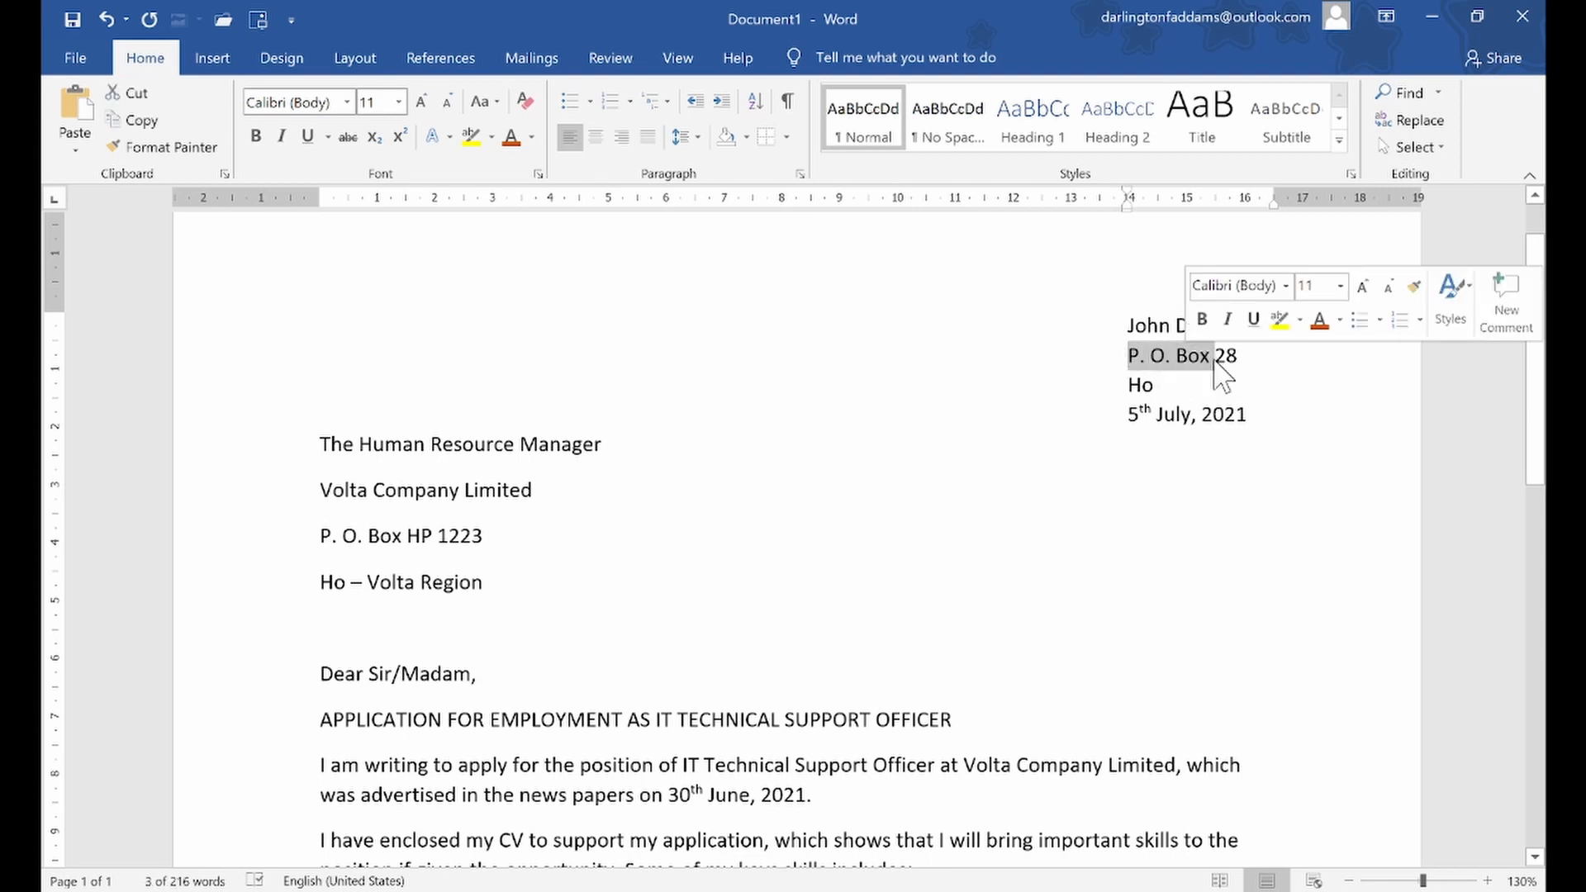
{"action": "left_click", "coordinate": [1220, 368]}
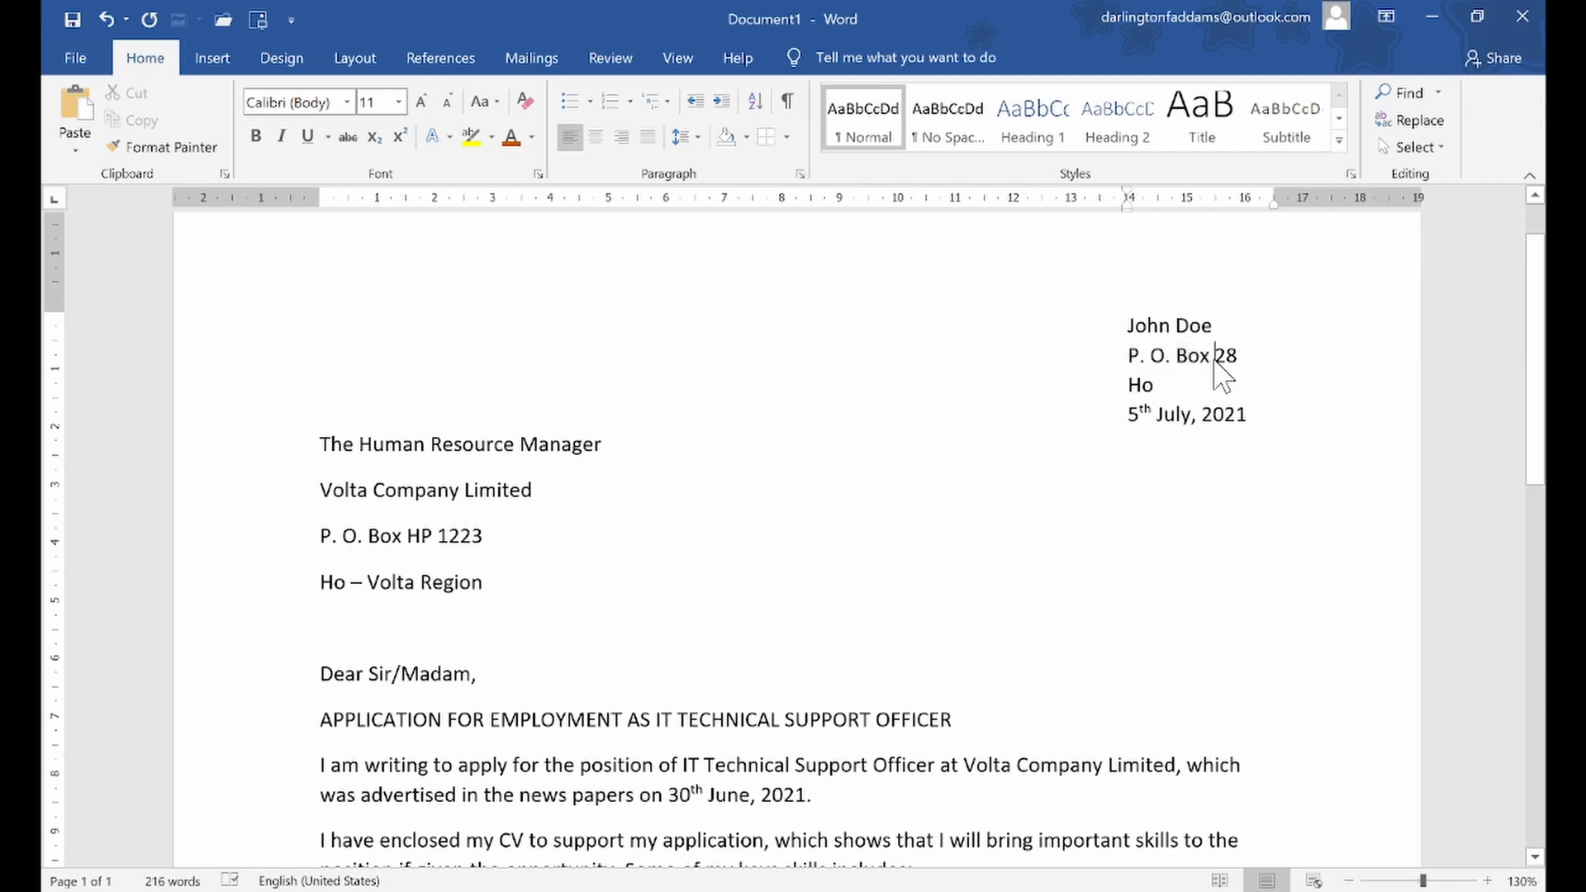
{"action": "left_click_drag", "start_coordinate": [1127, 325], "coordinate": [1188, 351]}
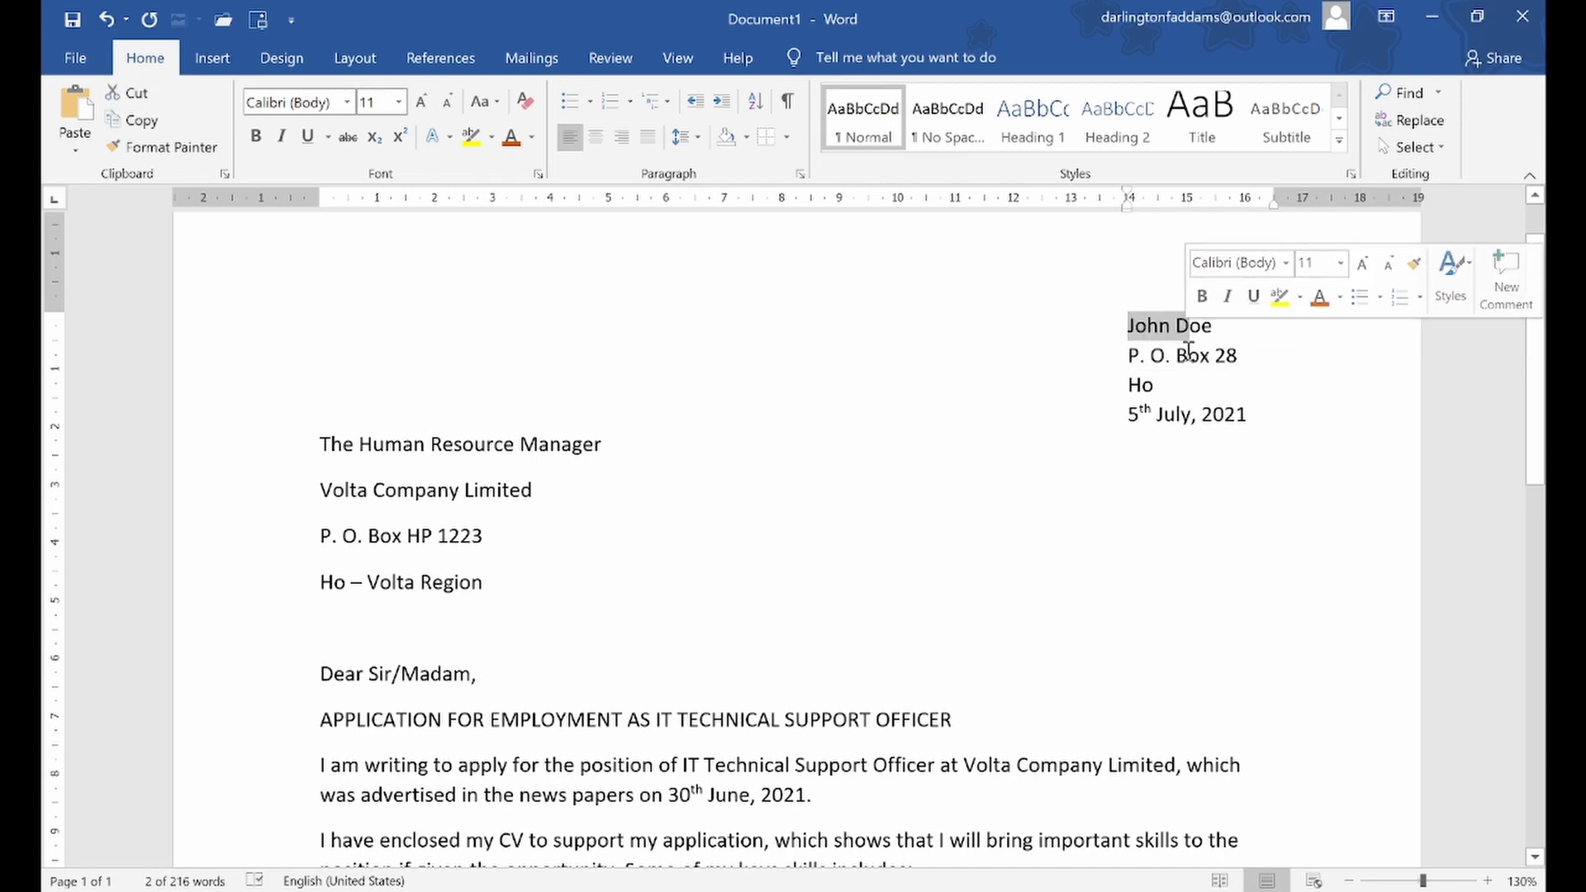
{"action": "left_click", "coordinate": [1148, 327]}
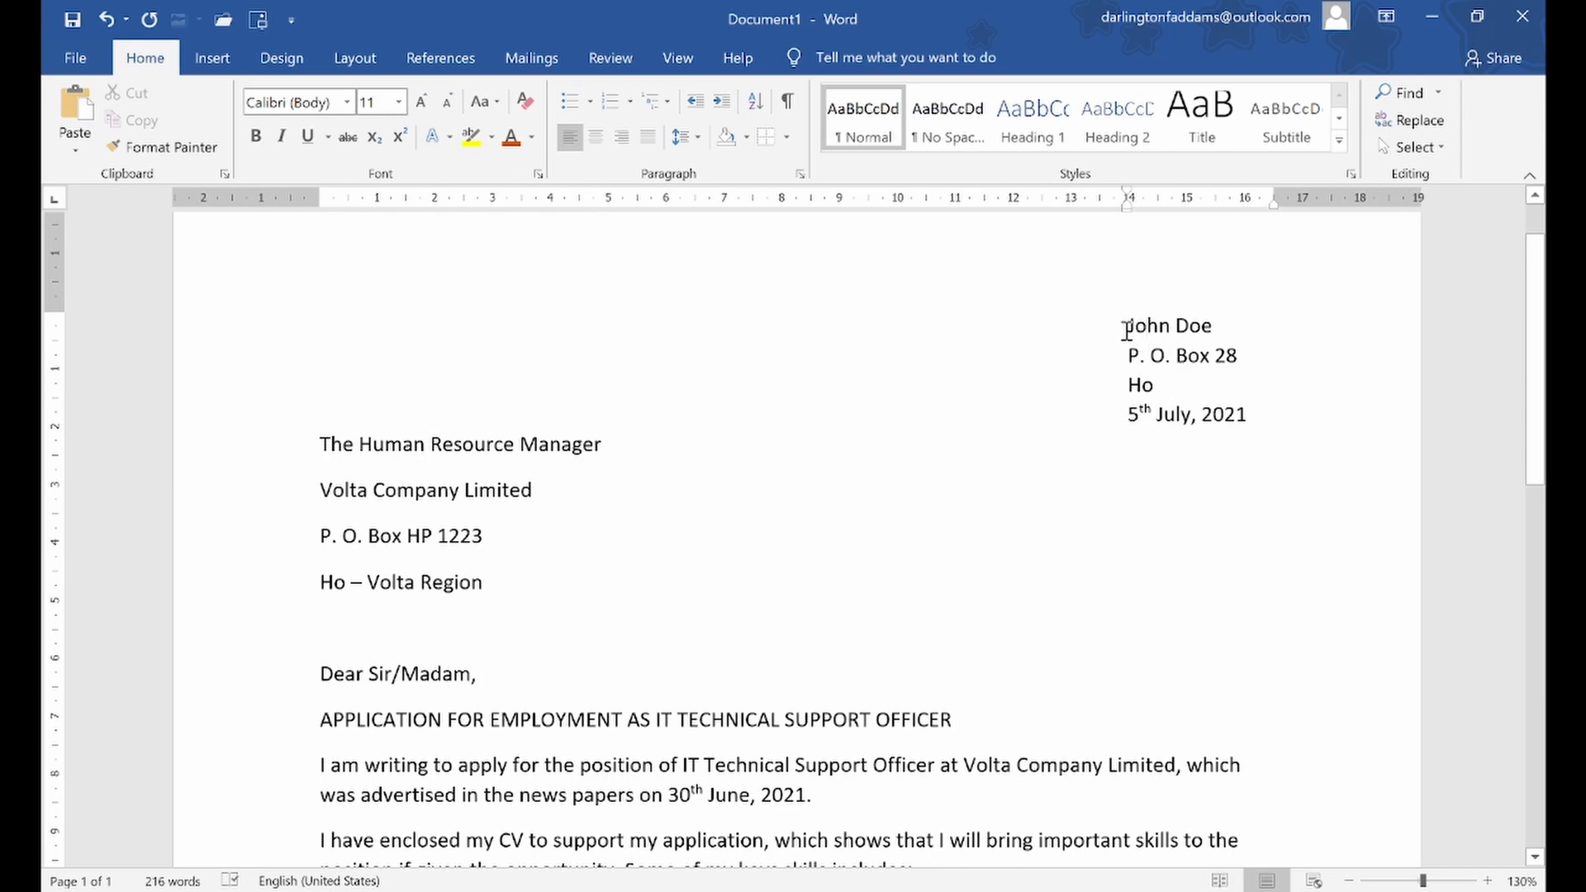
{"action": "left_click_drag", "start_coordinate": [1128, 330], "coordinate": [1217, 402]}
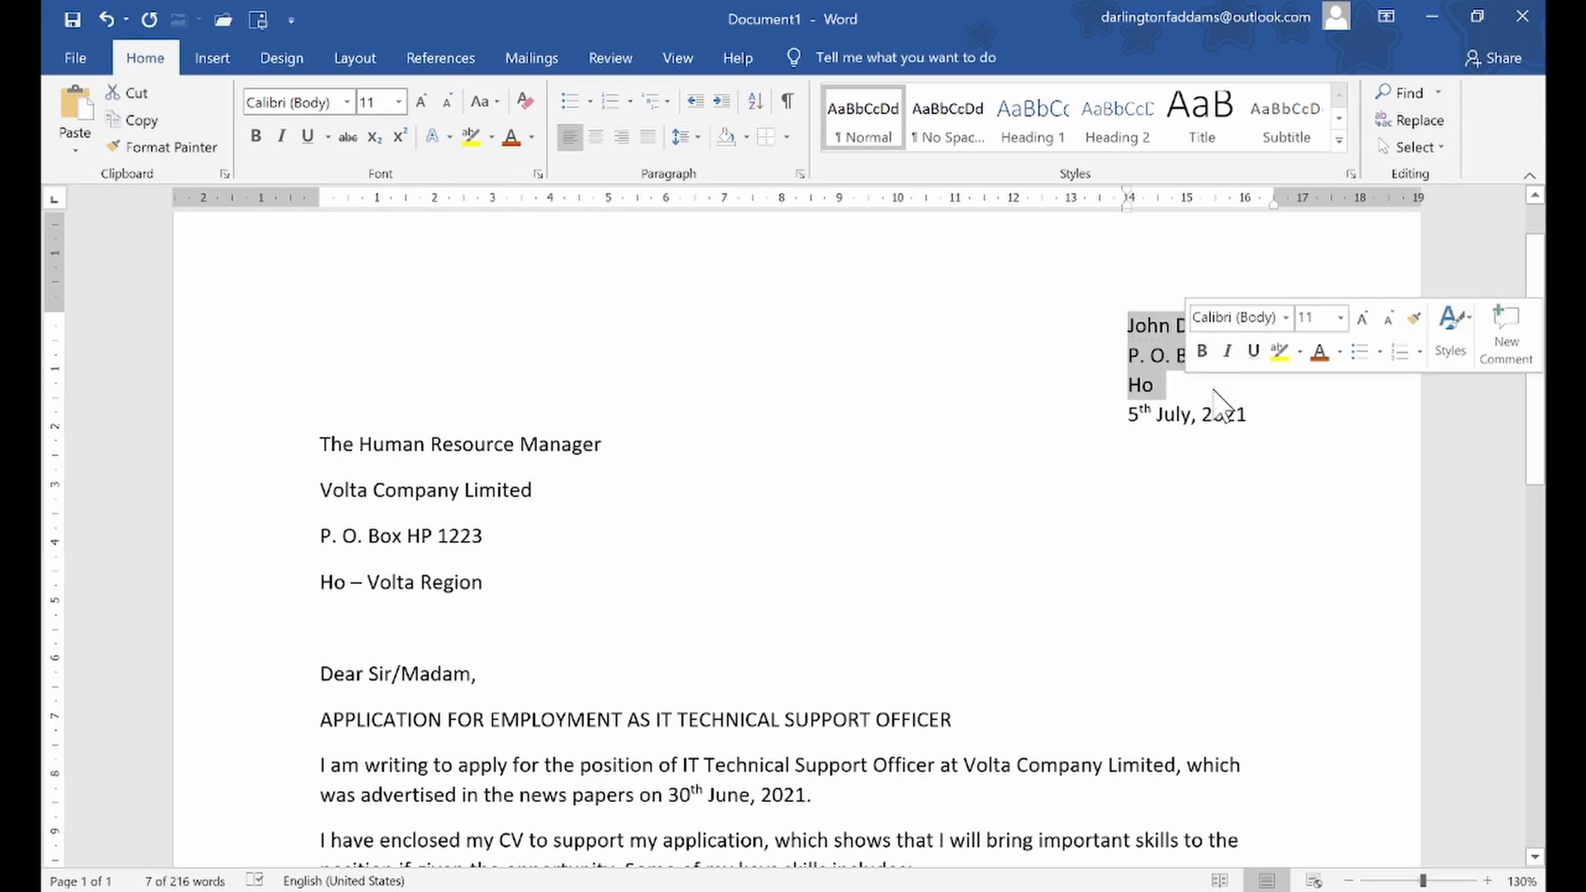
Insert a blank line between the town line and the date in the sender's address block
{"action": "left_click", "coordinate": [1213, 391]}
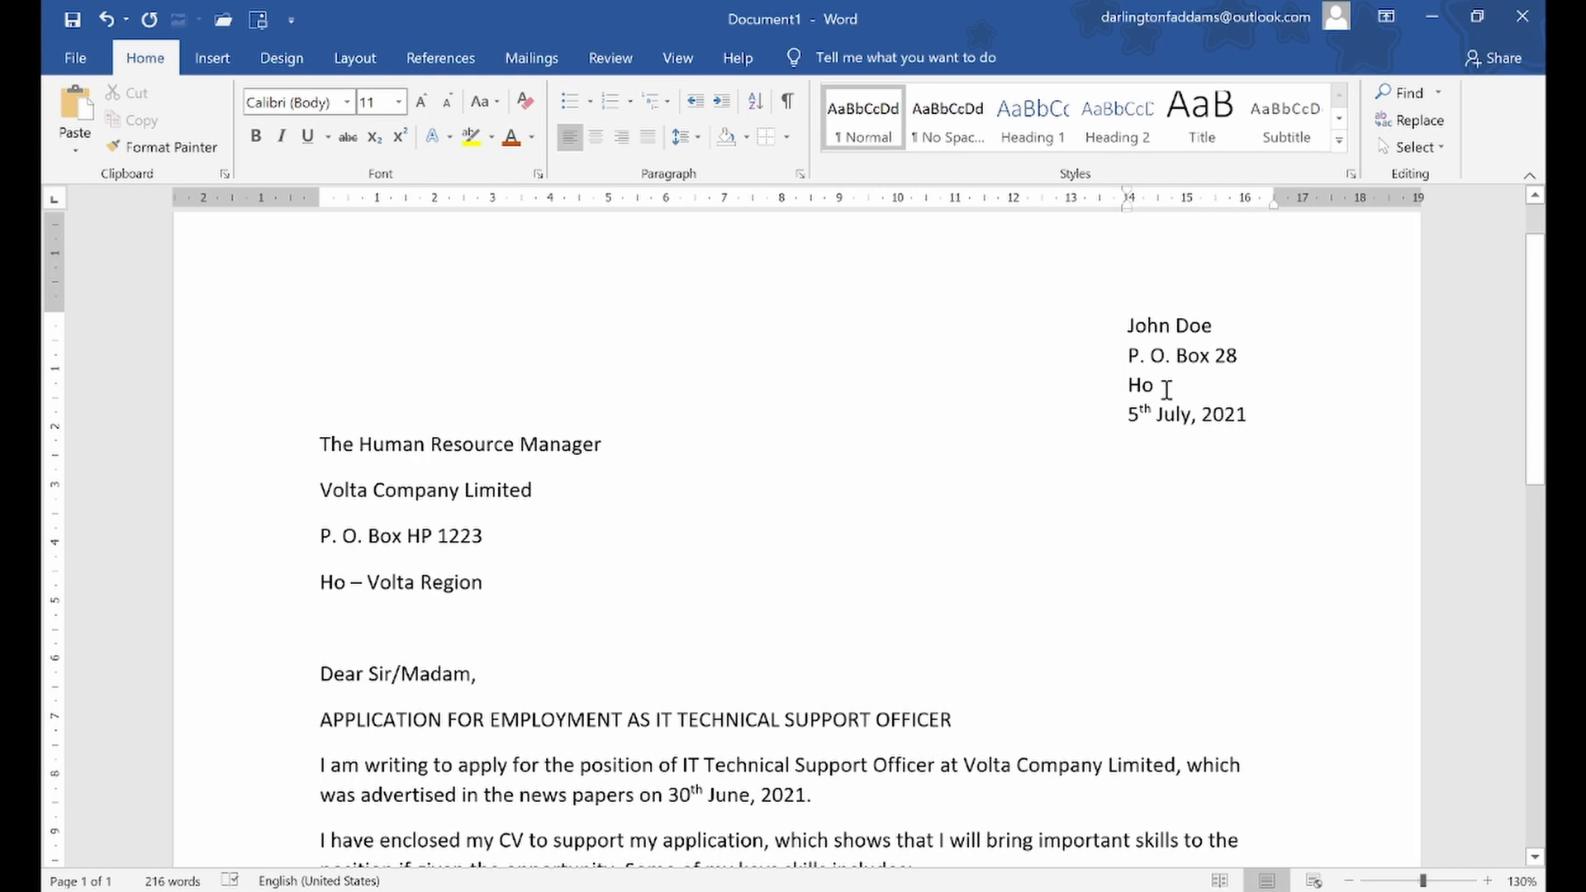
{"action": "key", "text": "Return"}
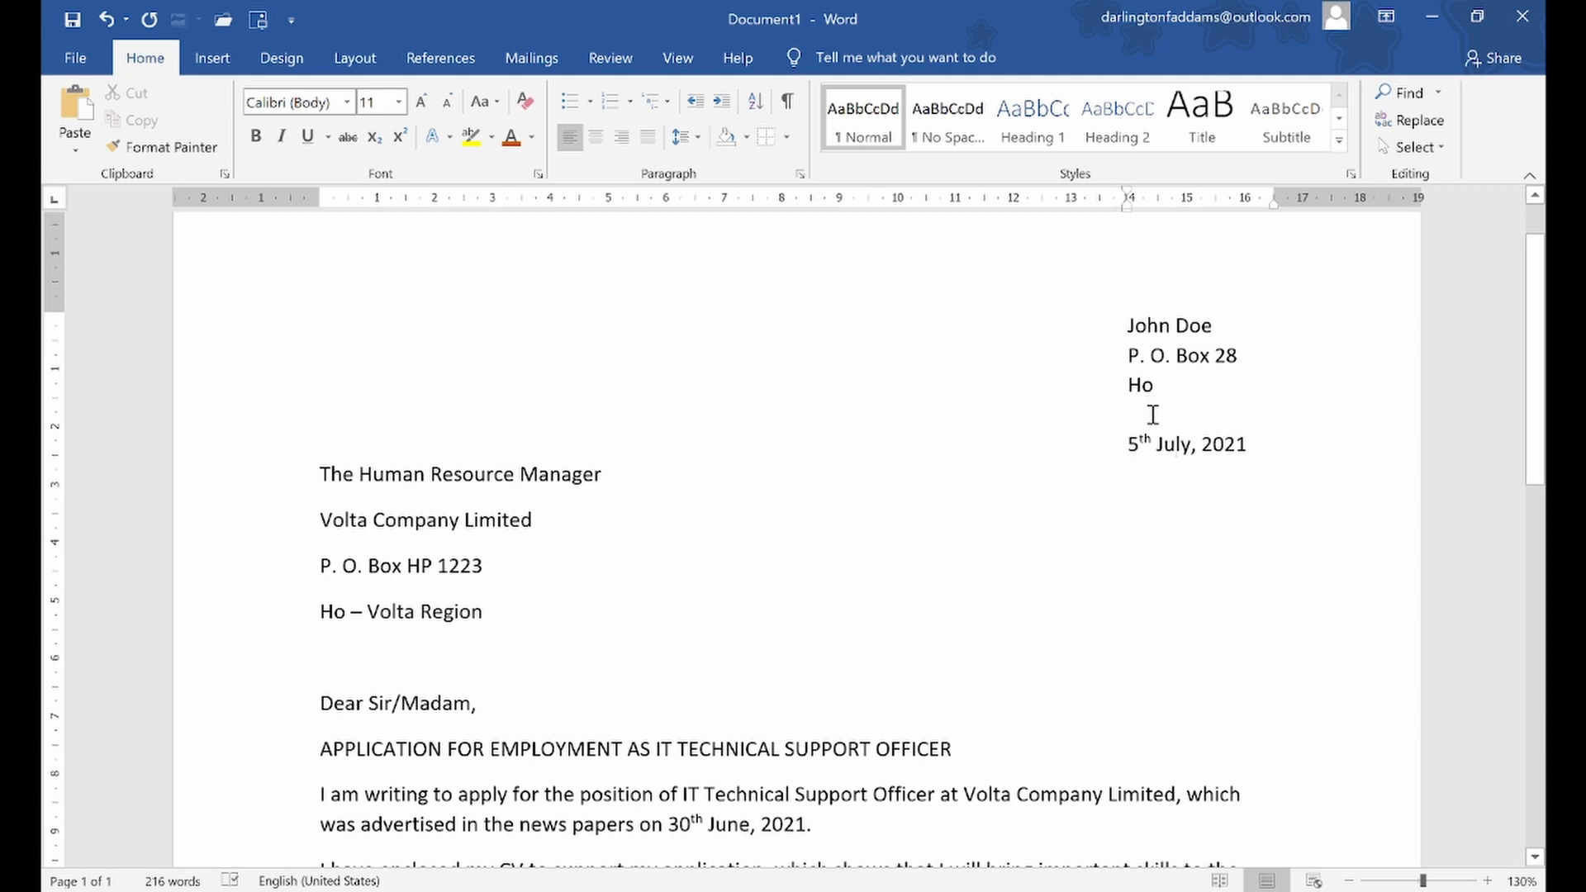
{"action": "left_click", "coordinate": [1153, 440]}
{"action": "key", "text": "Down"}
Try removing the space after paragraphs in the recipient's address block together with the blank line below it, and undo that change
{"action": "left_click", "coordinate": [295, 489]}
{"action": "left_click_drag", "start_coordinate": [295, 489], "coordinate": [289, 661]}
{"action": "left_click", "coordinate": [321, 514]}
{"action": "left_click_drag", "start_coordinate": [286, 481], "coordinate": [283, 666]}
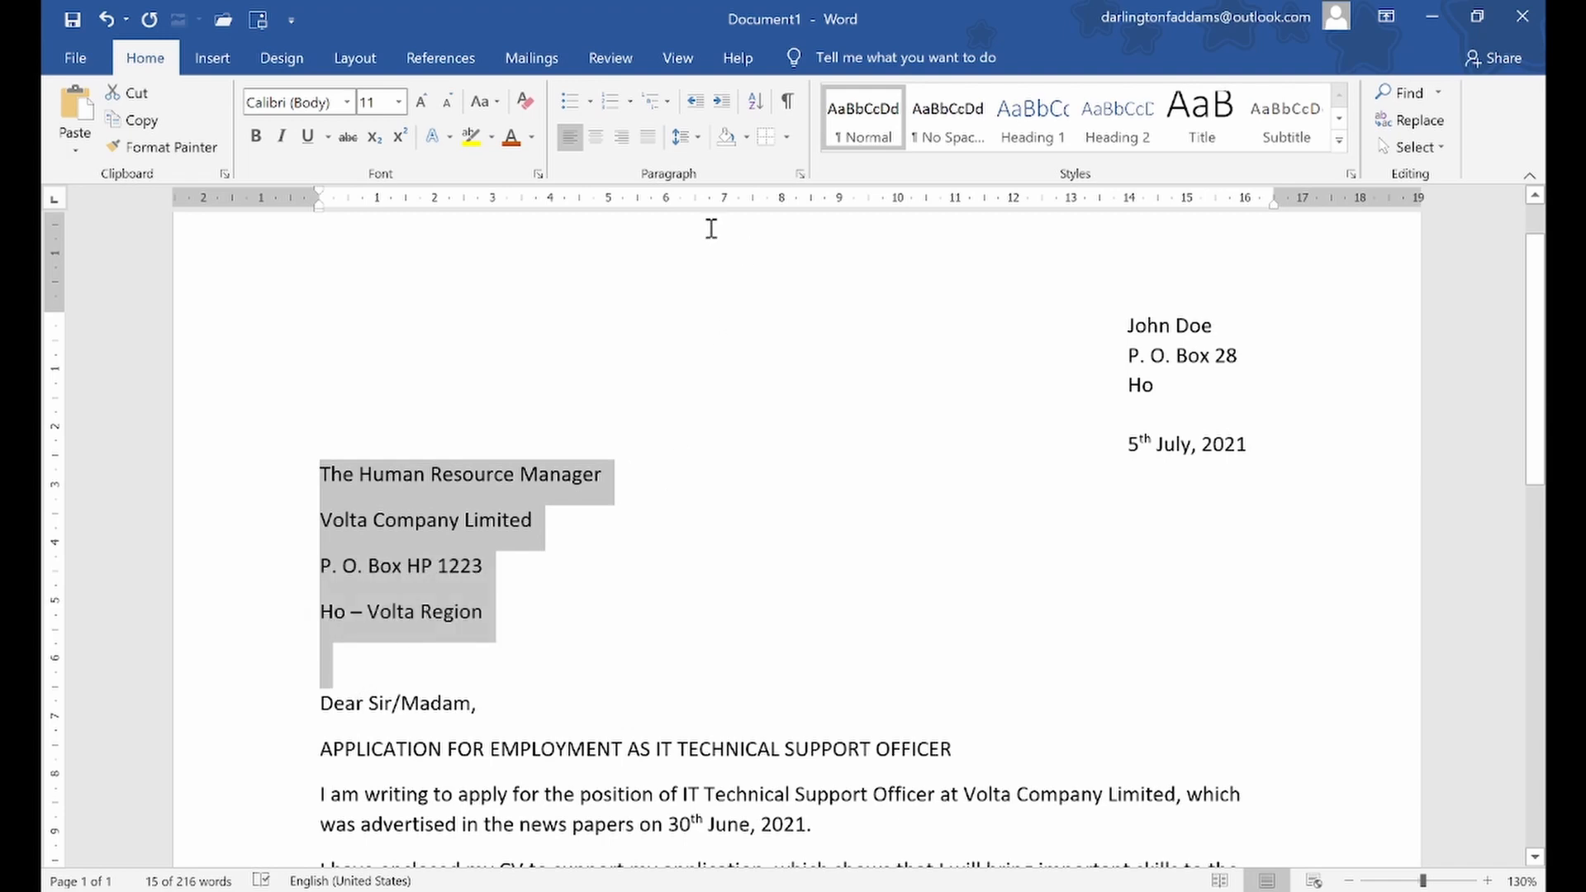
{"action": "left_click", "coordinate": [701, 139]}
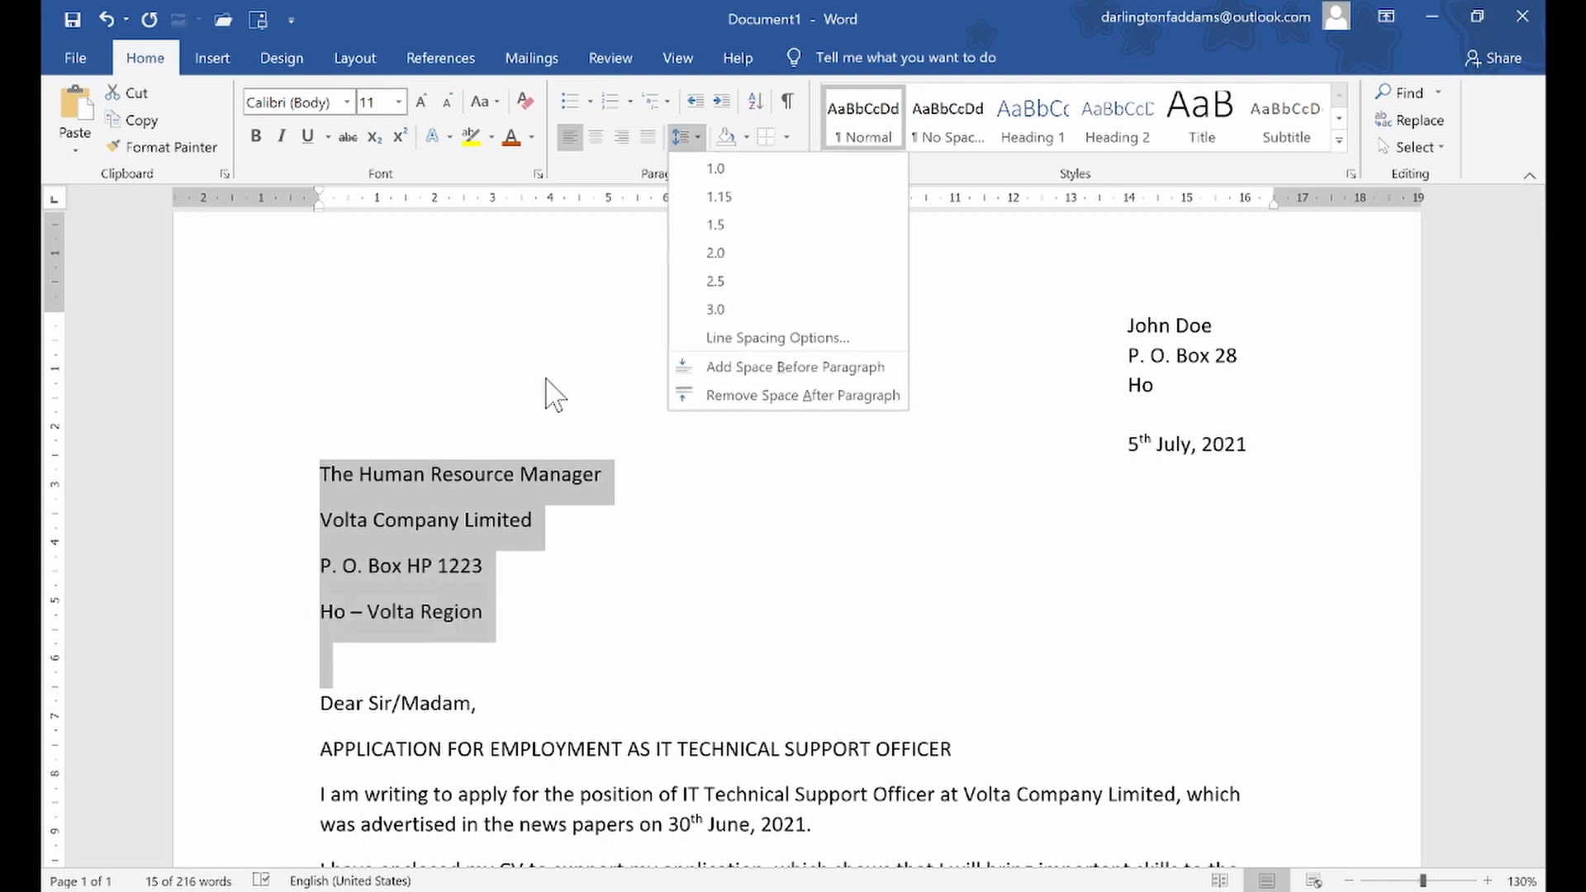
{"action": "left_click", "coordinate": [760, 400]}
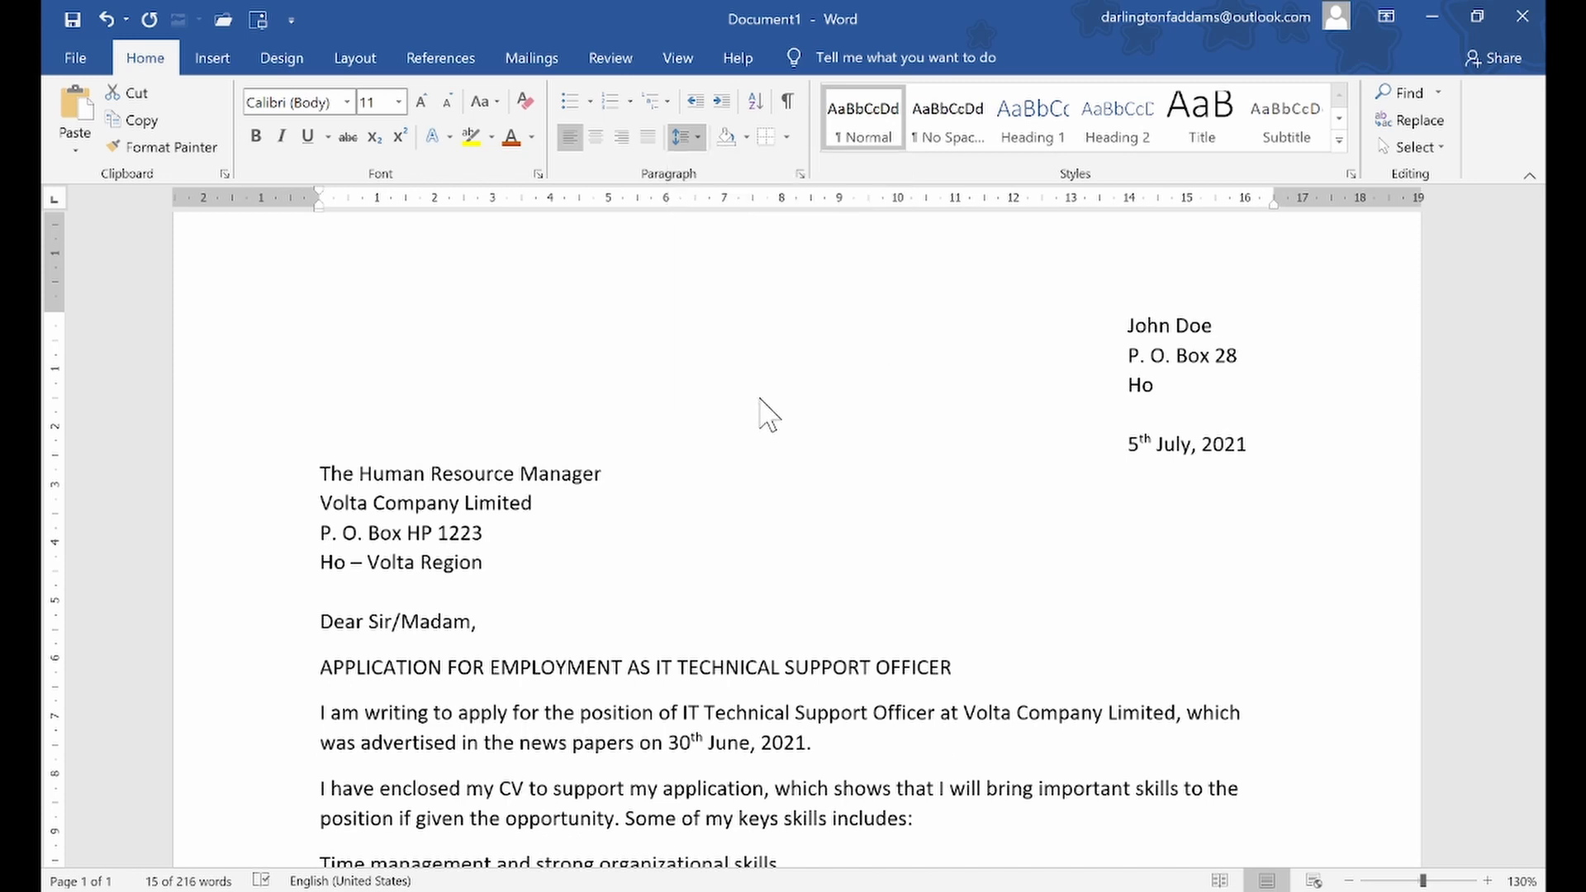
{"action": "left_click", "coordinate": [513, 544]}
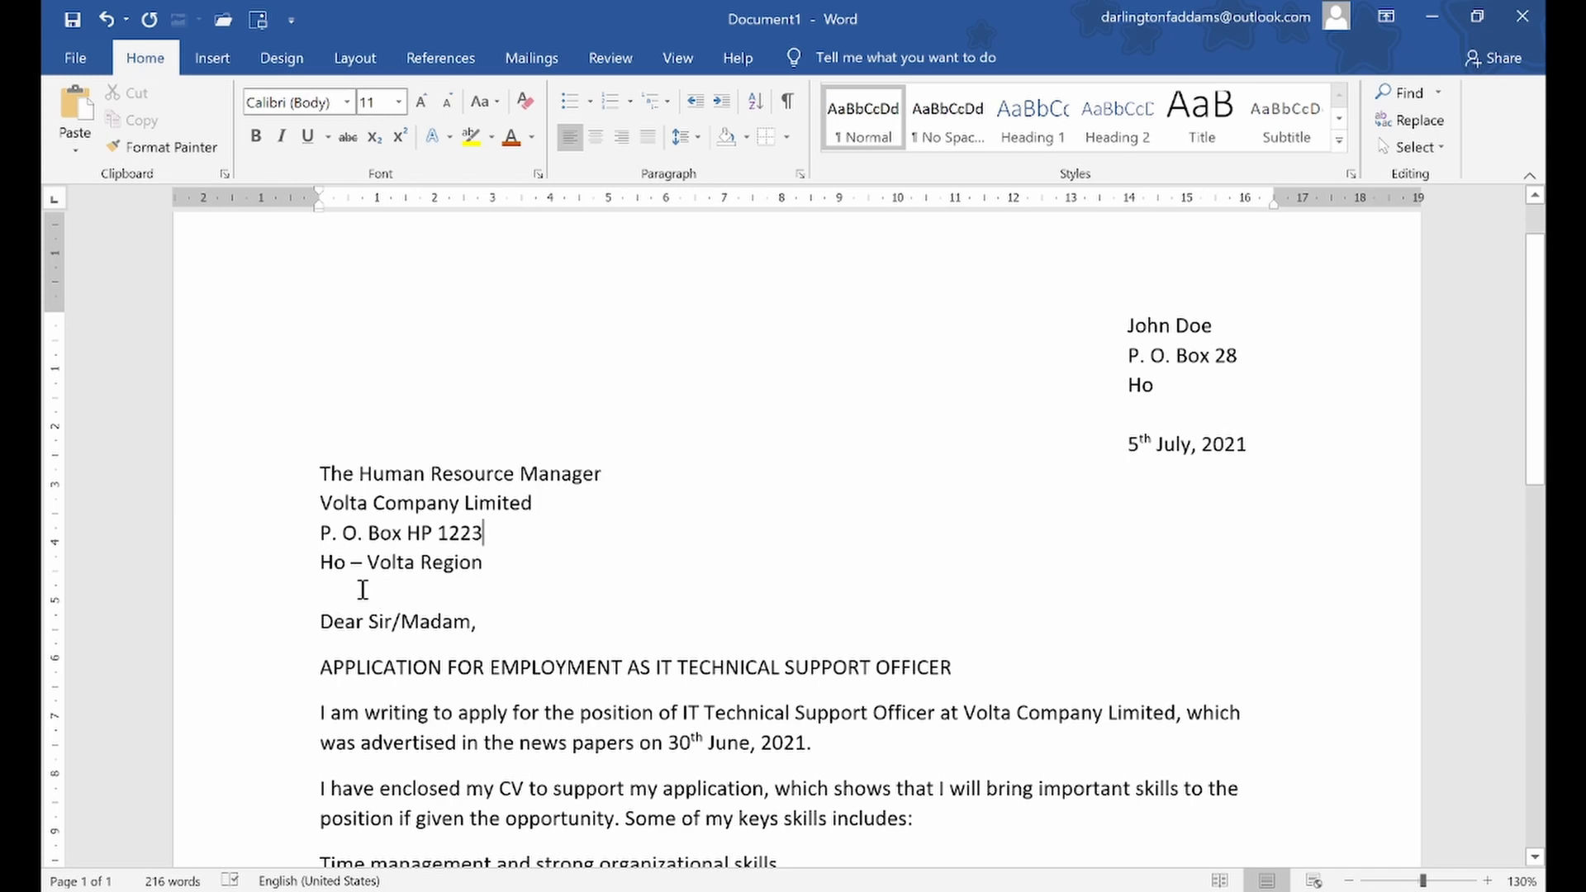
{"action": "left_click", "coordinate": [103, 21]}
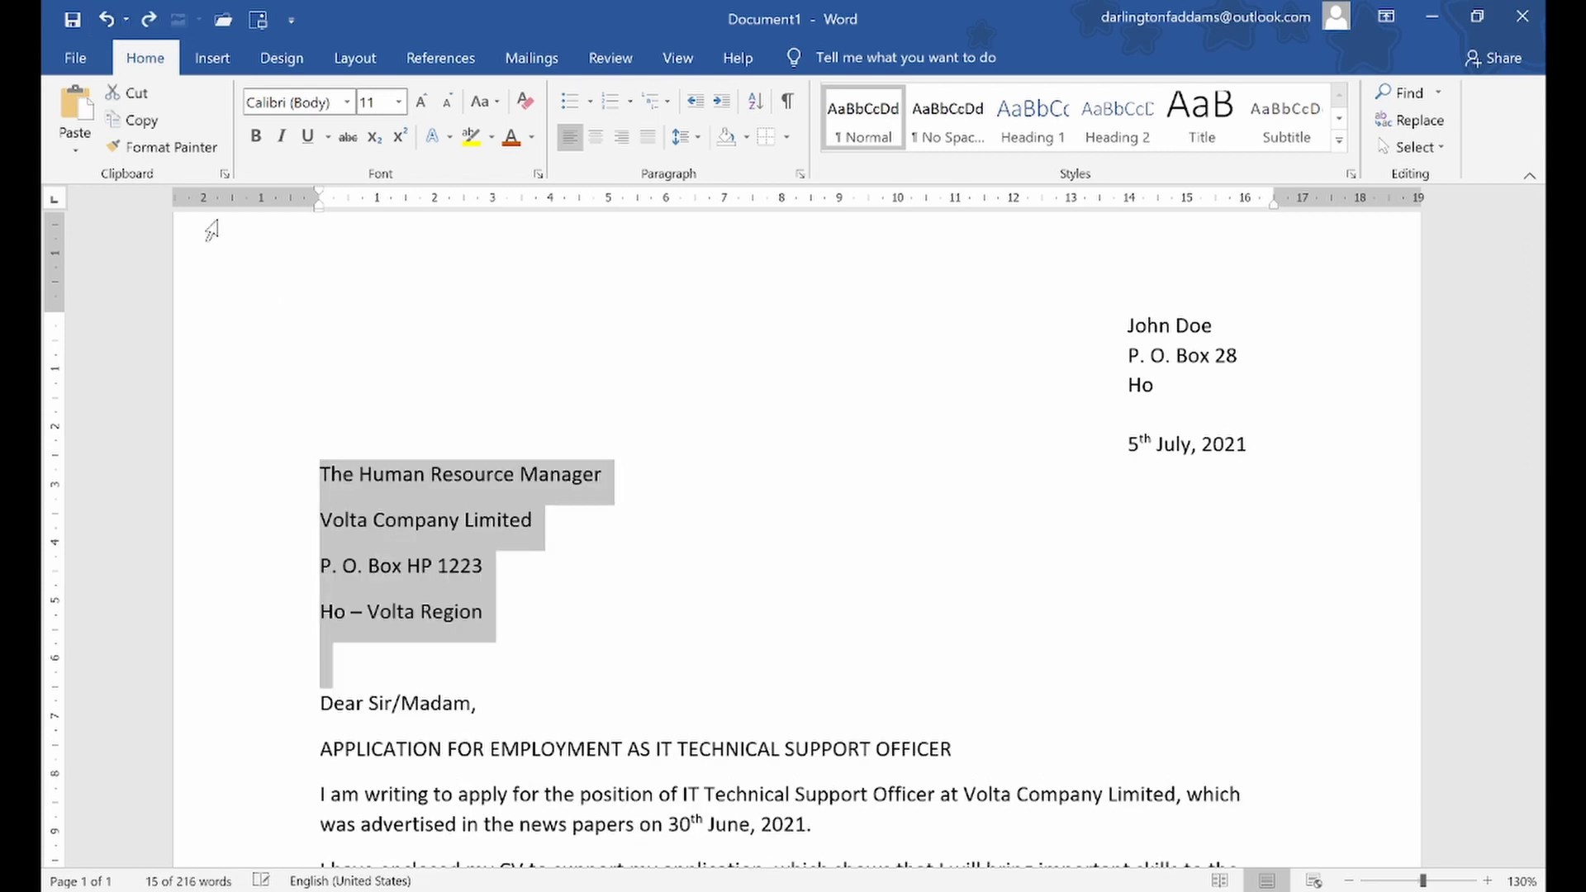
Delete the blank line above the salutation and remove the space after paragraphs in the four-line recipient's address block
{"action": "left_click", "coordinate": [322, 702]}
{"action": "key", "text": "BackSpace"}
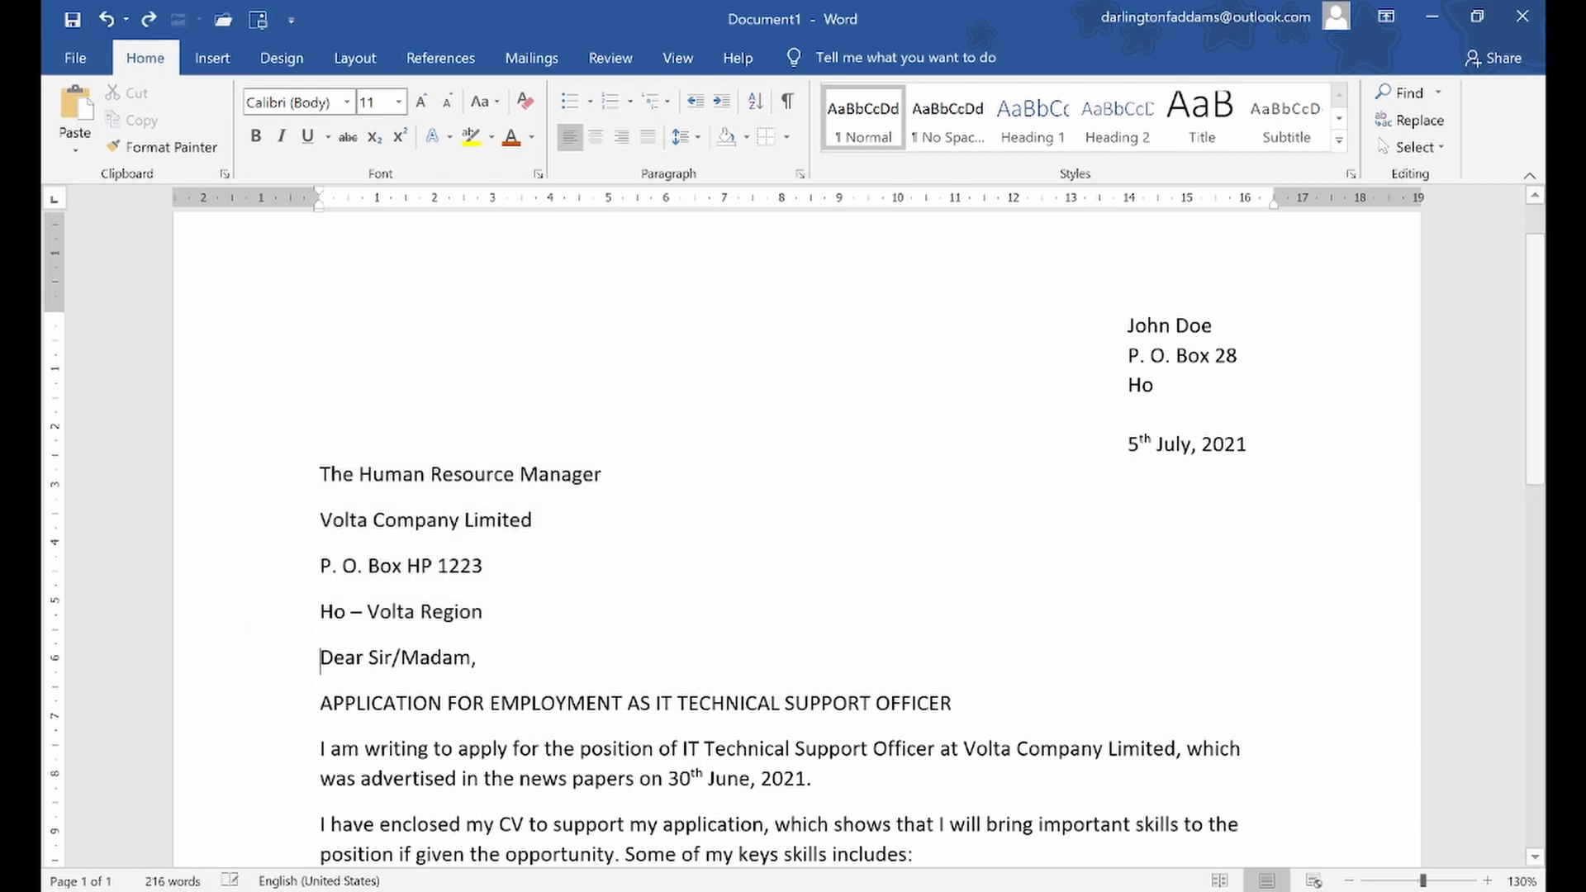
{"action": "left_click", "coordinate": [543, 661]}
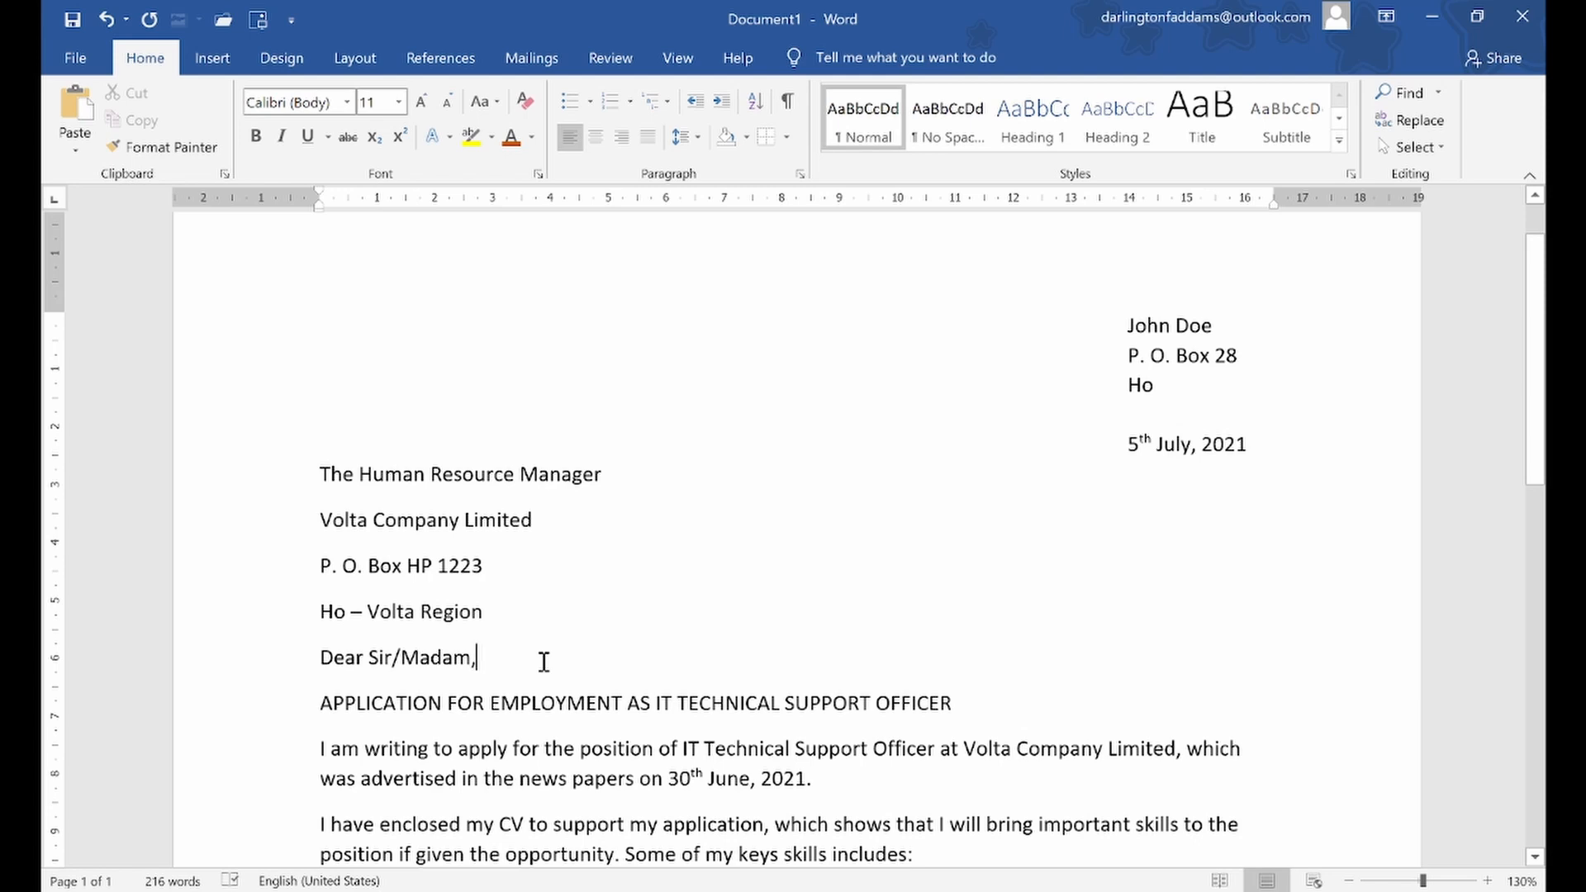
{"action": "left_click_drag", "start_coordinate": [299, 483], "coordinate": [314, 638]}
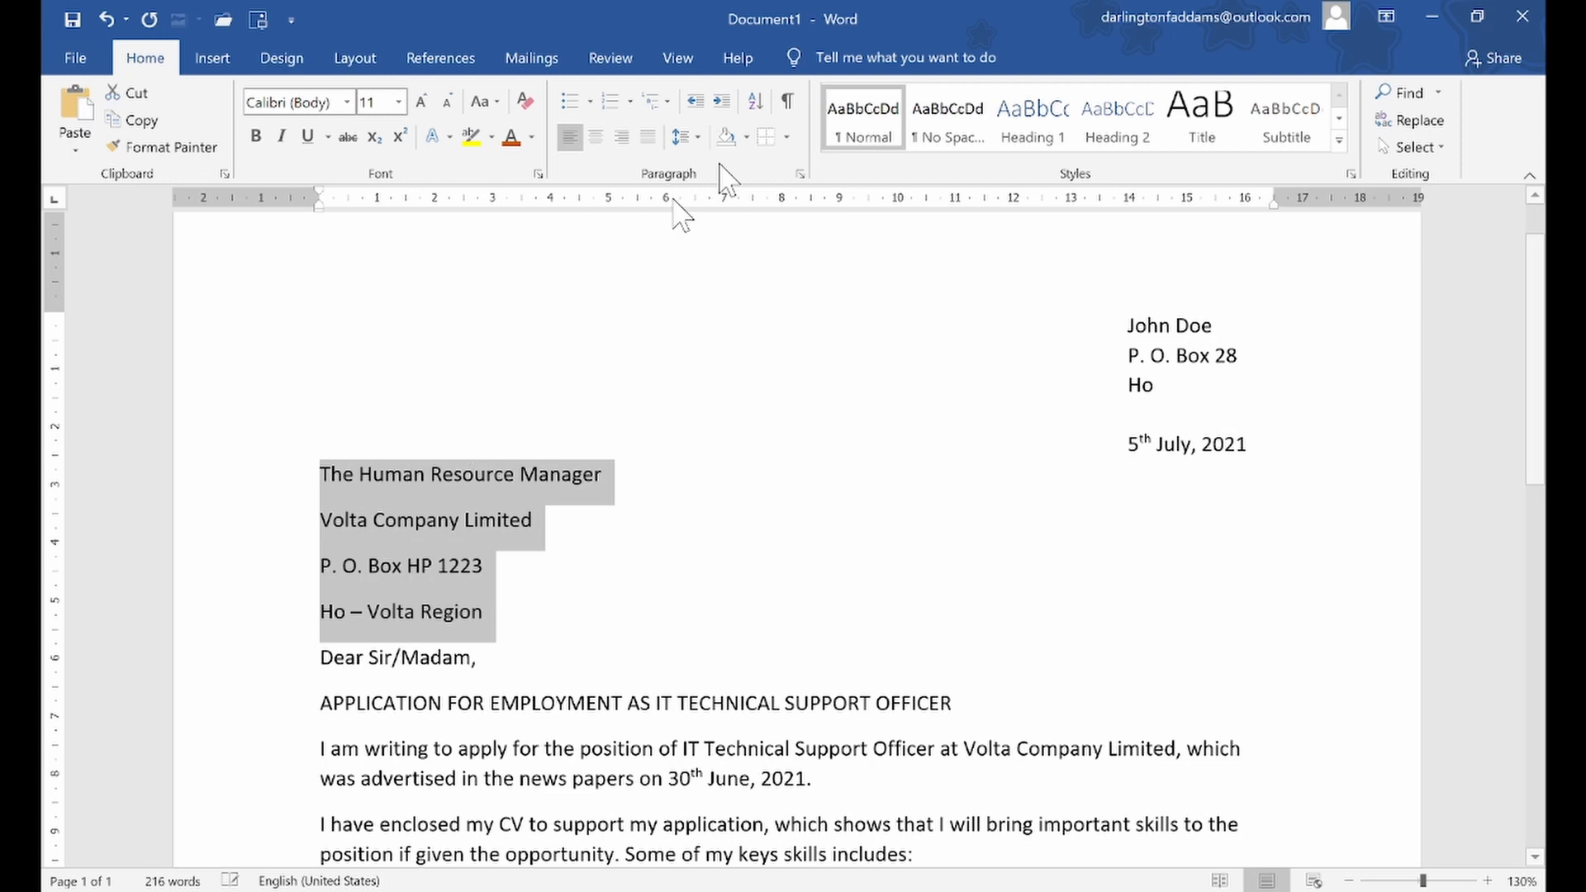
{"action": "left_click", "coordinate": [692, 138]}
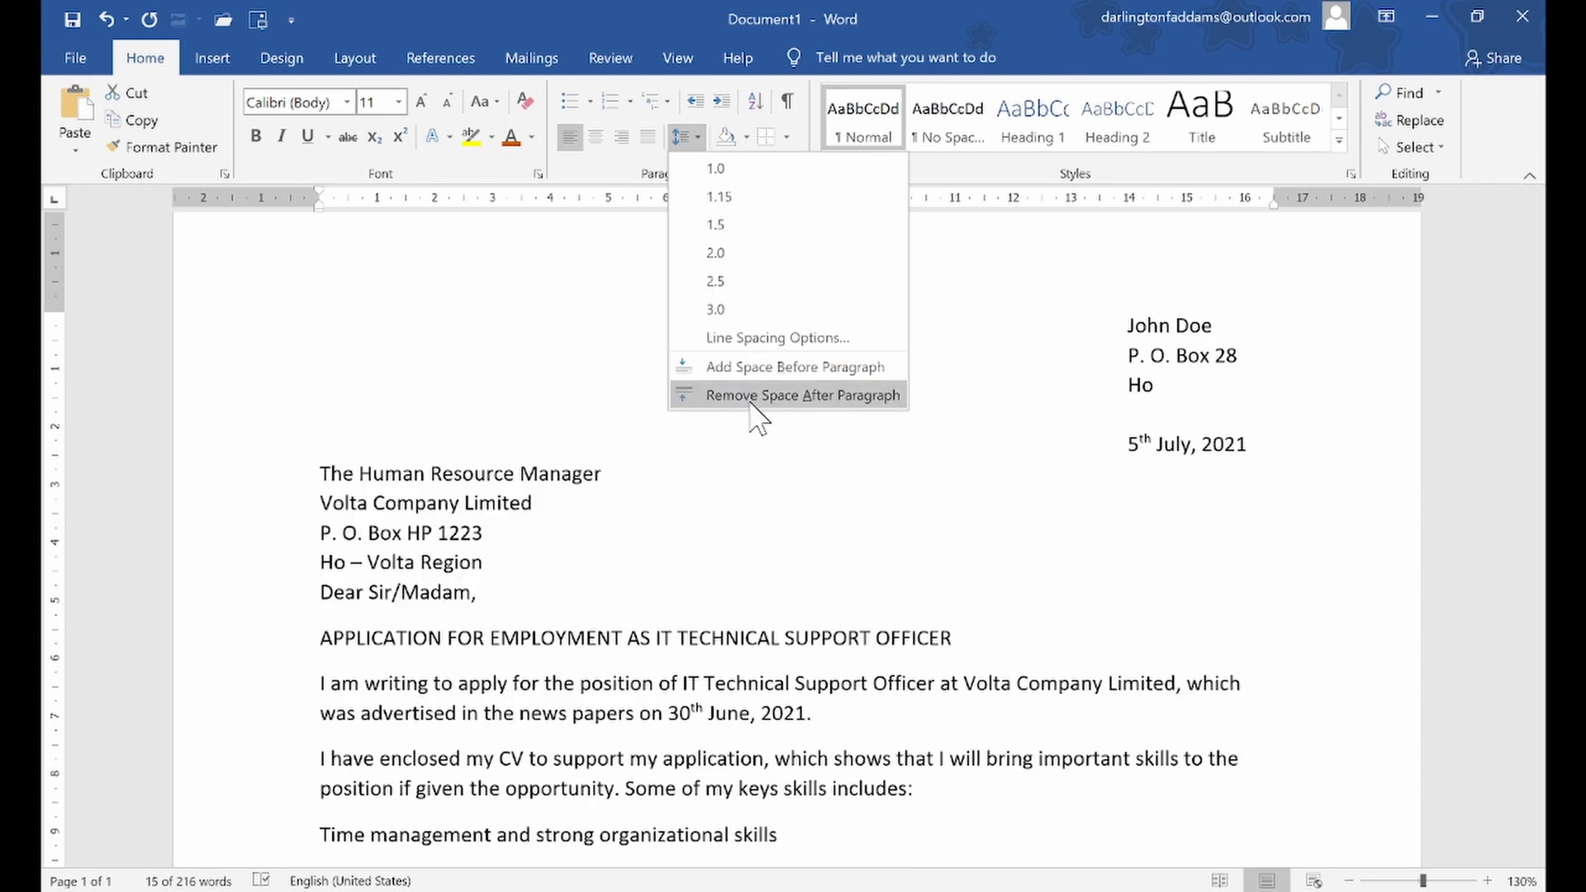
{"action": "left_click", "coordinate": [747, 397]}
{"action": "left_click", "coordinate": [637, 561]}
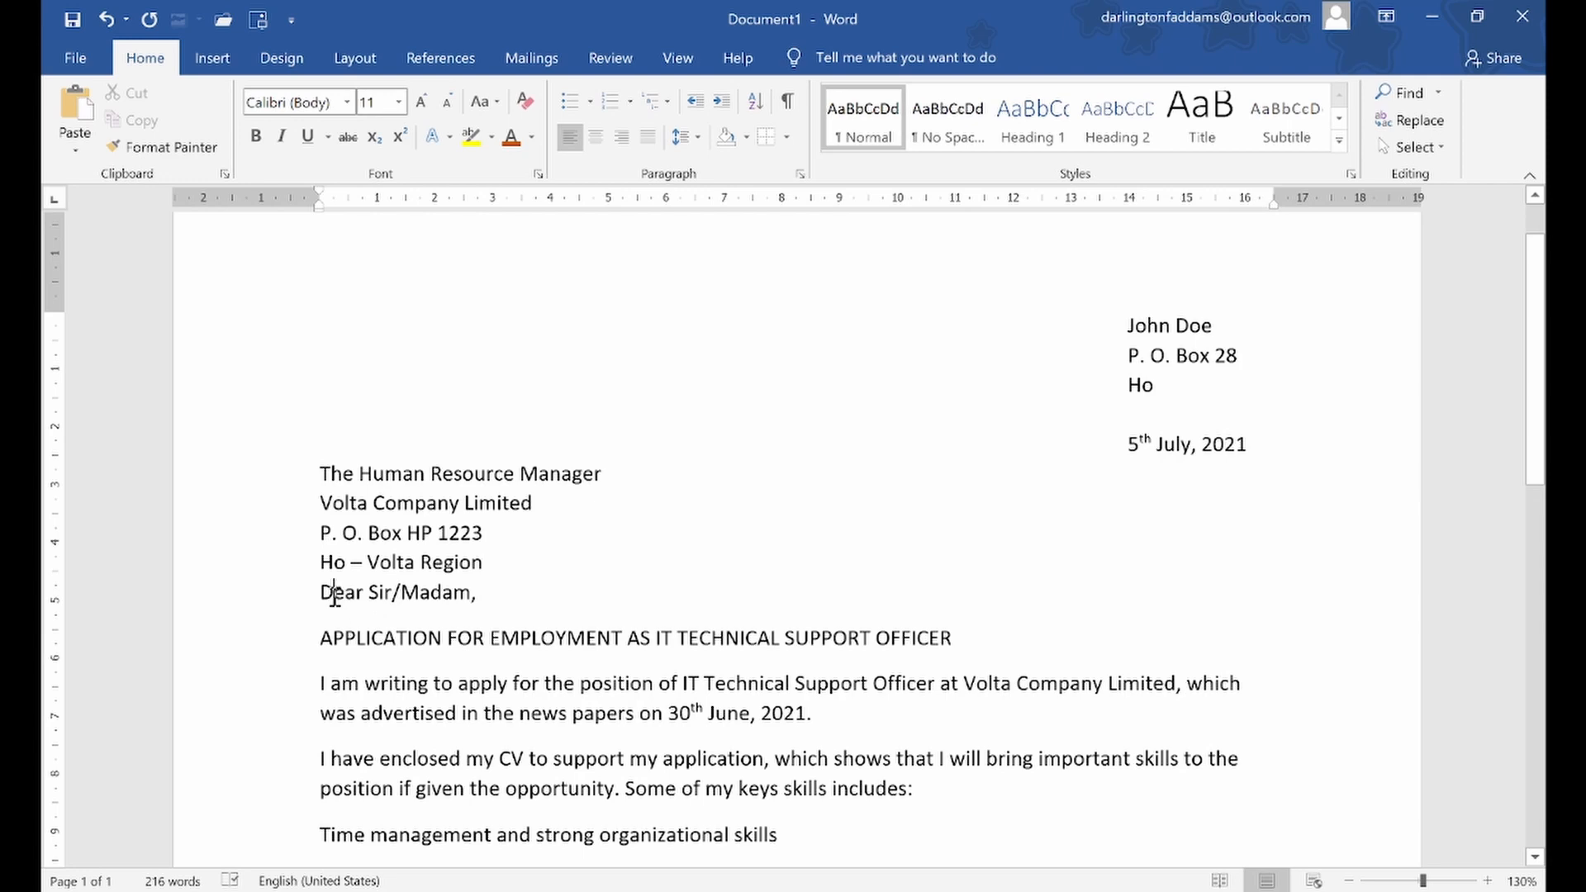
Insert a blank line between the recipient's address and the salutation, and remove the space after that blank paragraph
{"action": "left_click", "coordinate": [479, 593]}
{"action": "key", "text": "Return"}
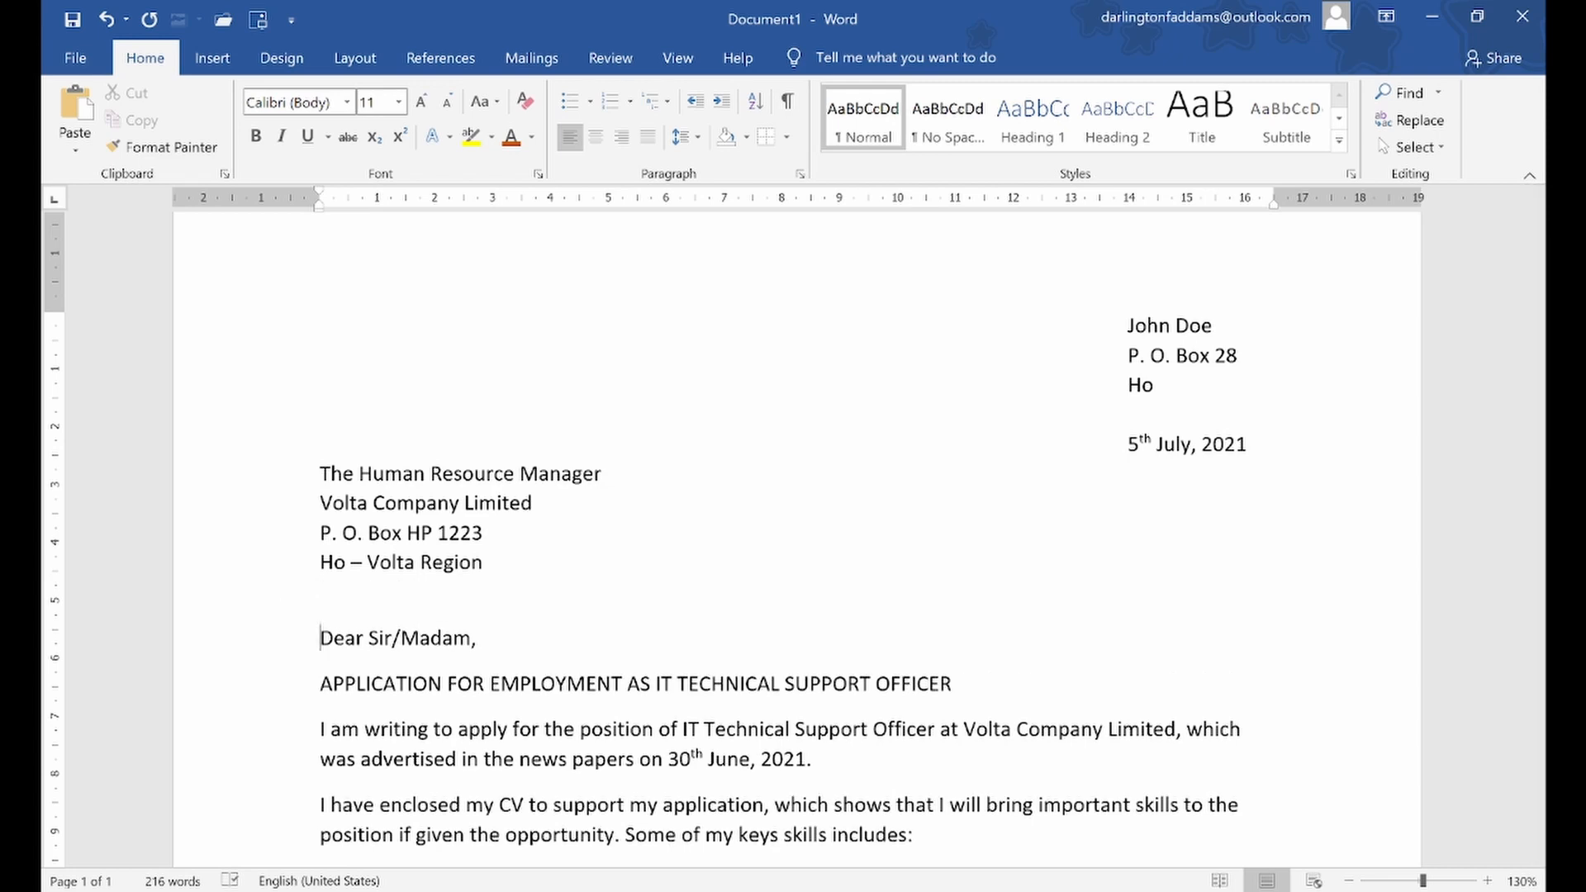
{"action": "left_click", "coordinate": [297, 595]}
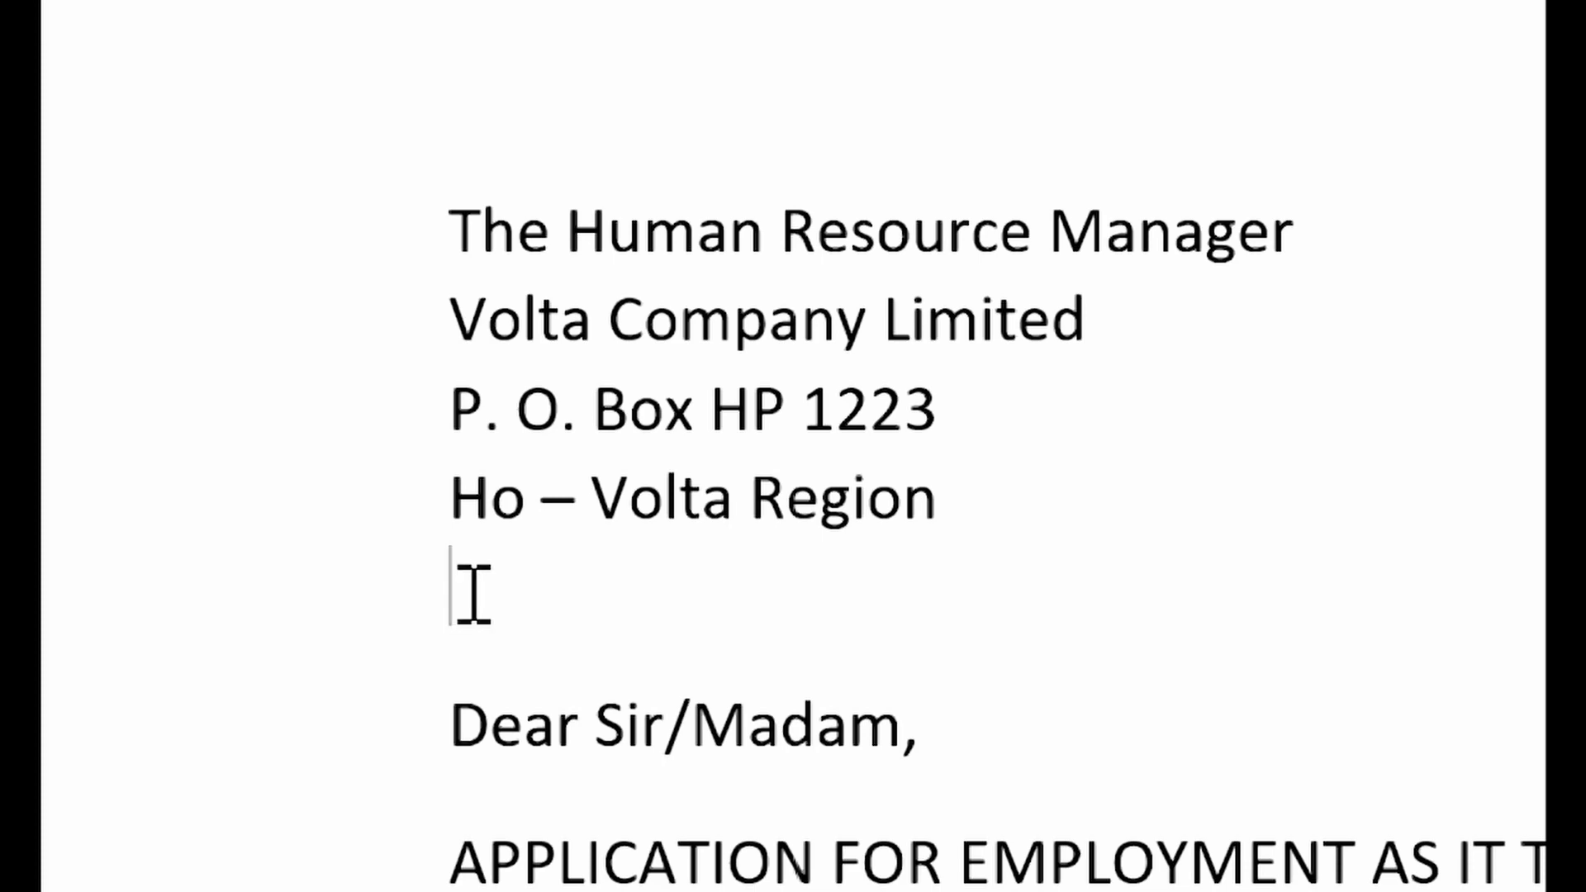
{"action": "left_click", "coordinate": [301, 594]}
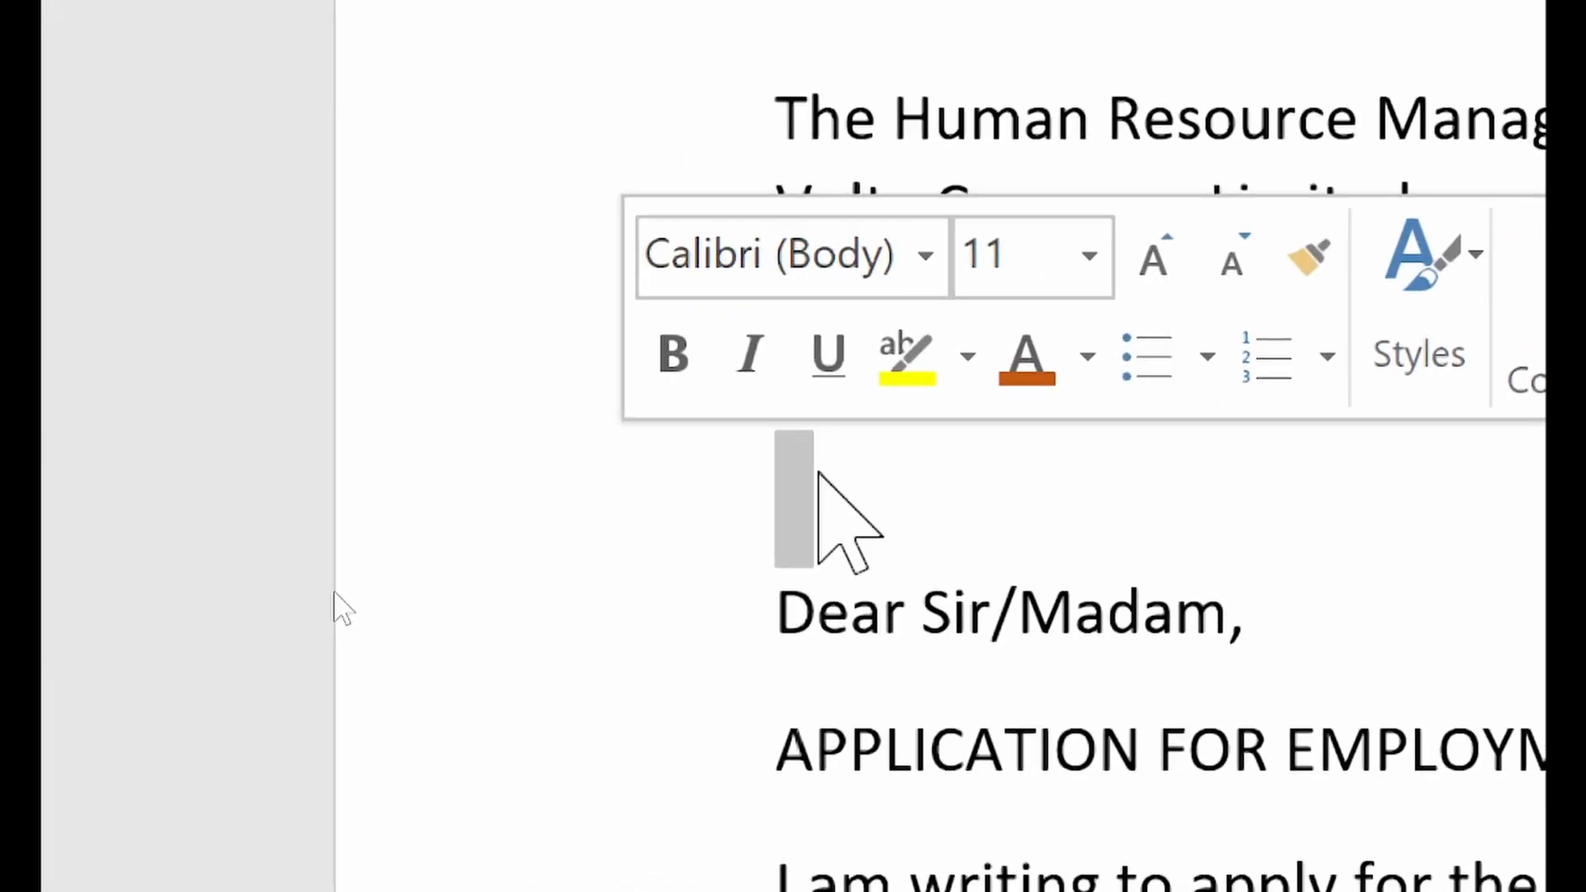
{"action": "left_click", "coordinate": [826, 457]}
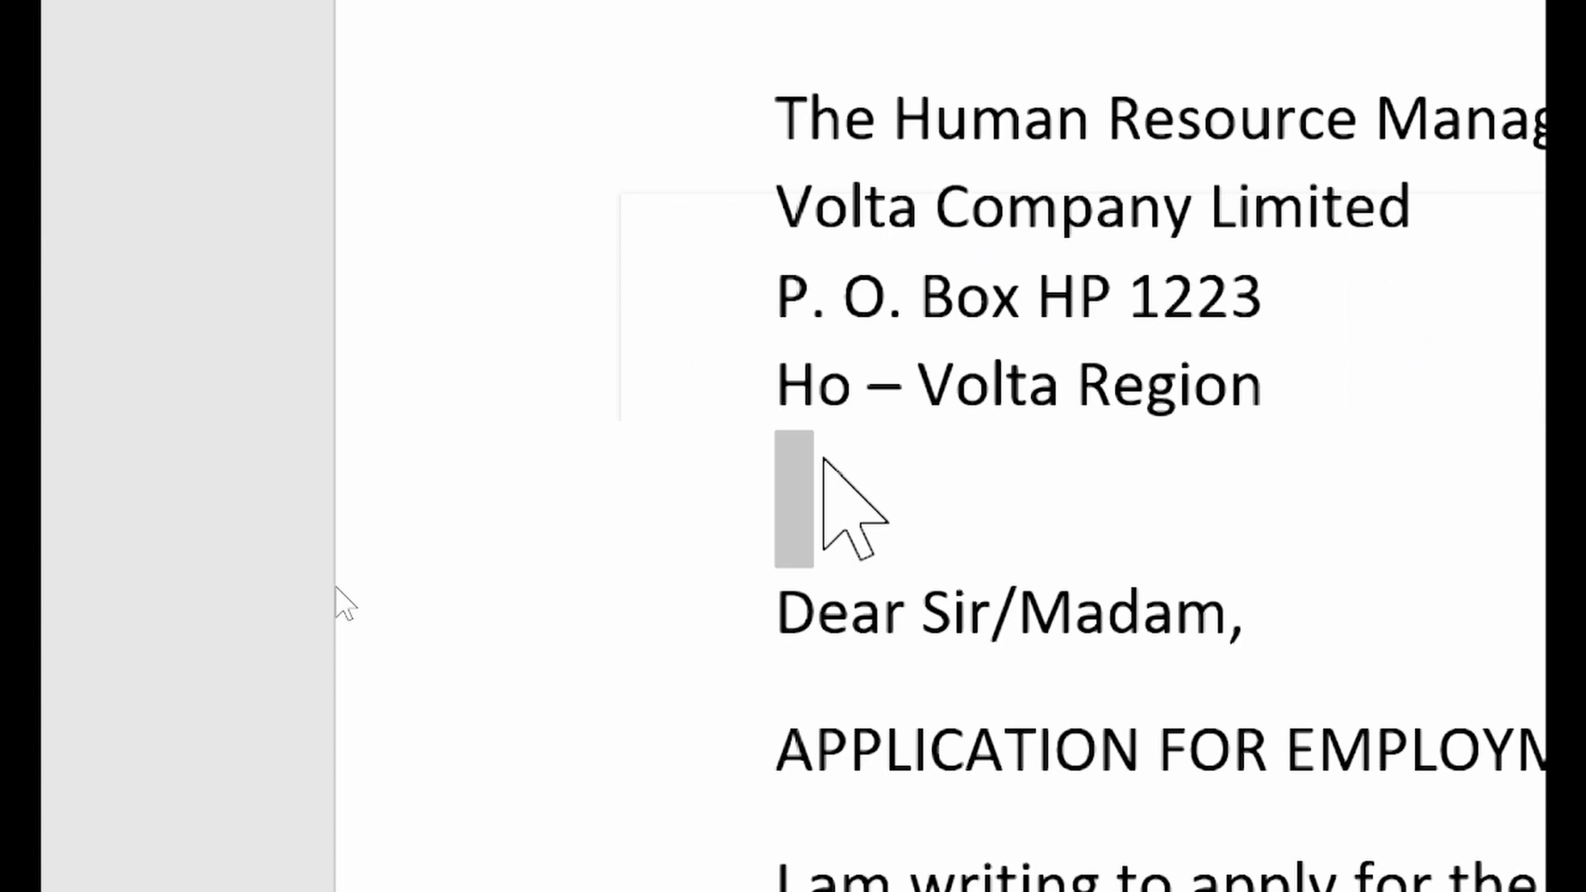
{"action": "left_click", "coordinate": [655, 496]}
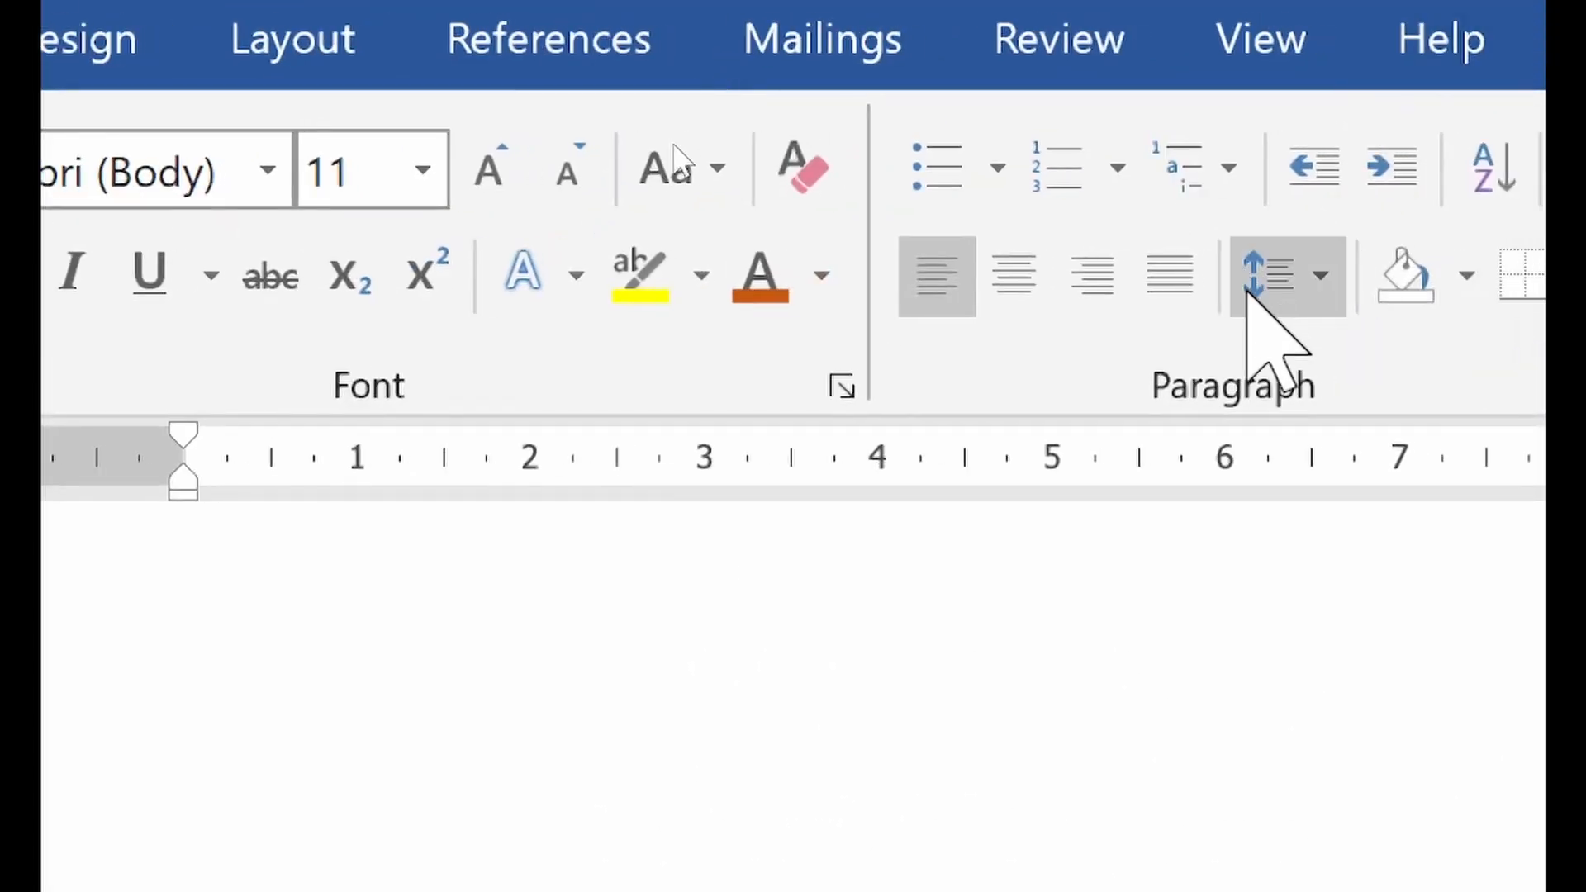
{"action": "left_click", "coordinate": [1252, 281]}
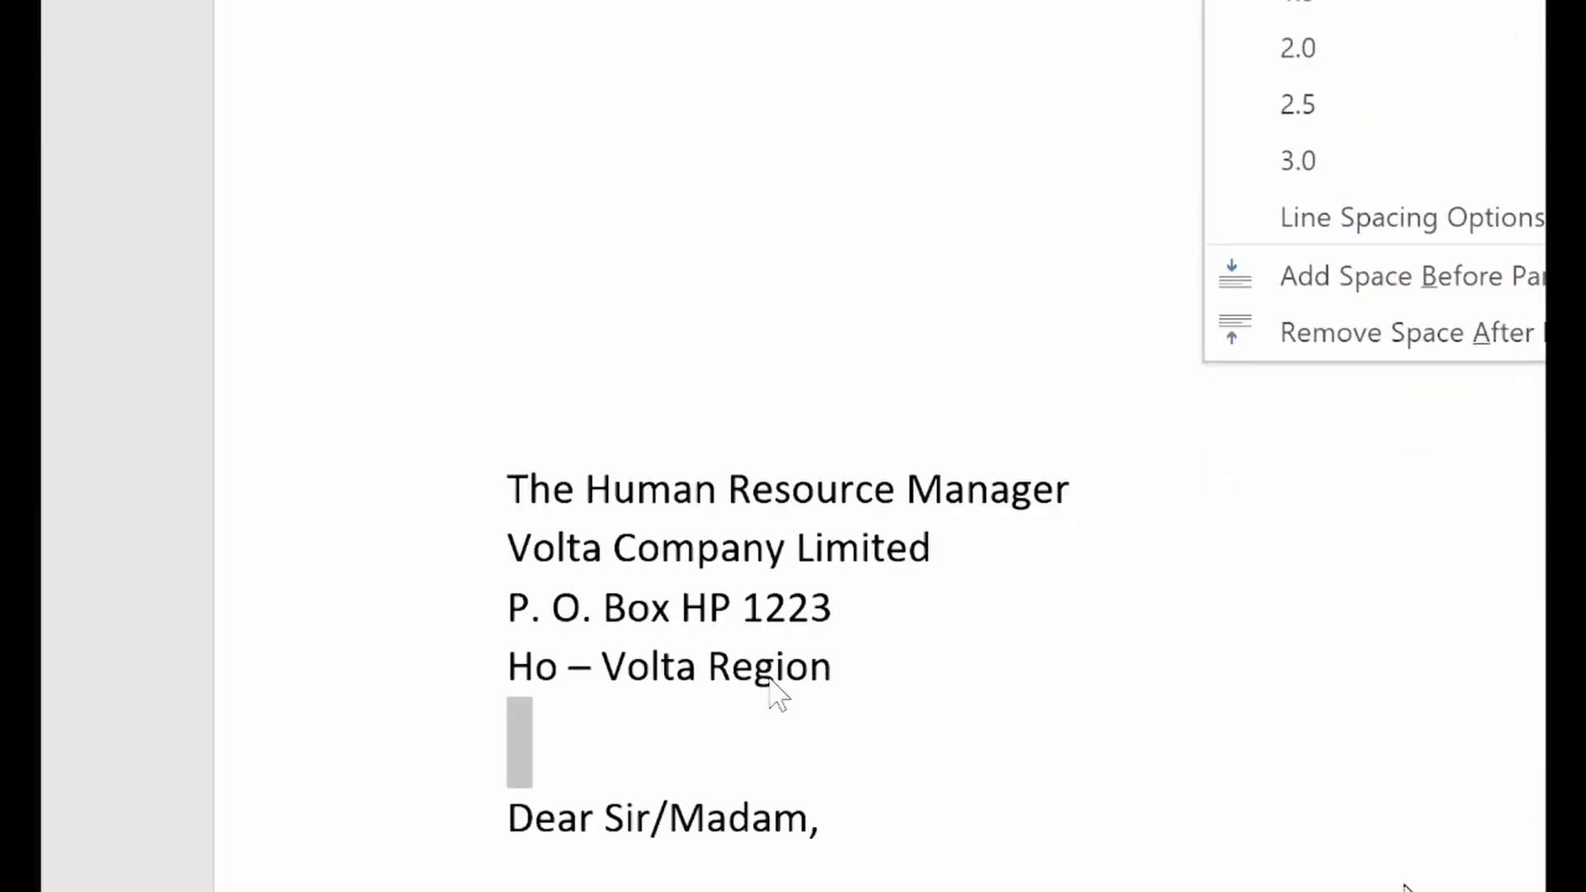
{"action": "left_click", "coordinate": [1388, 333]}
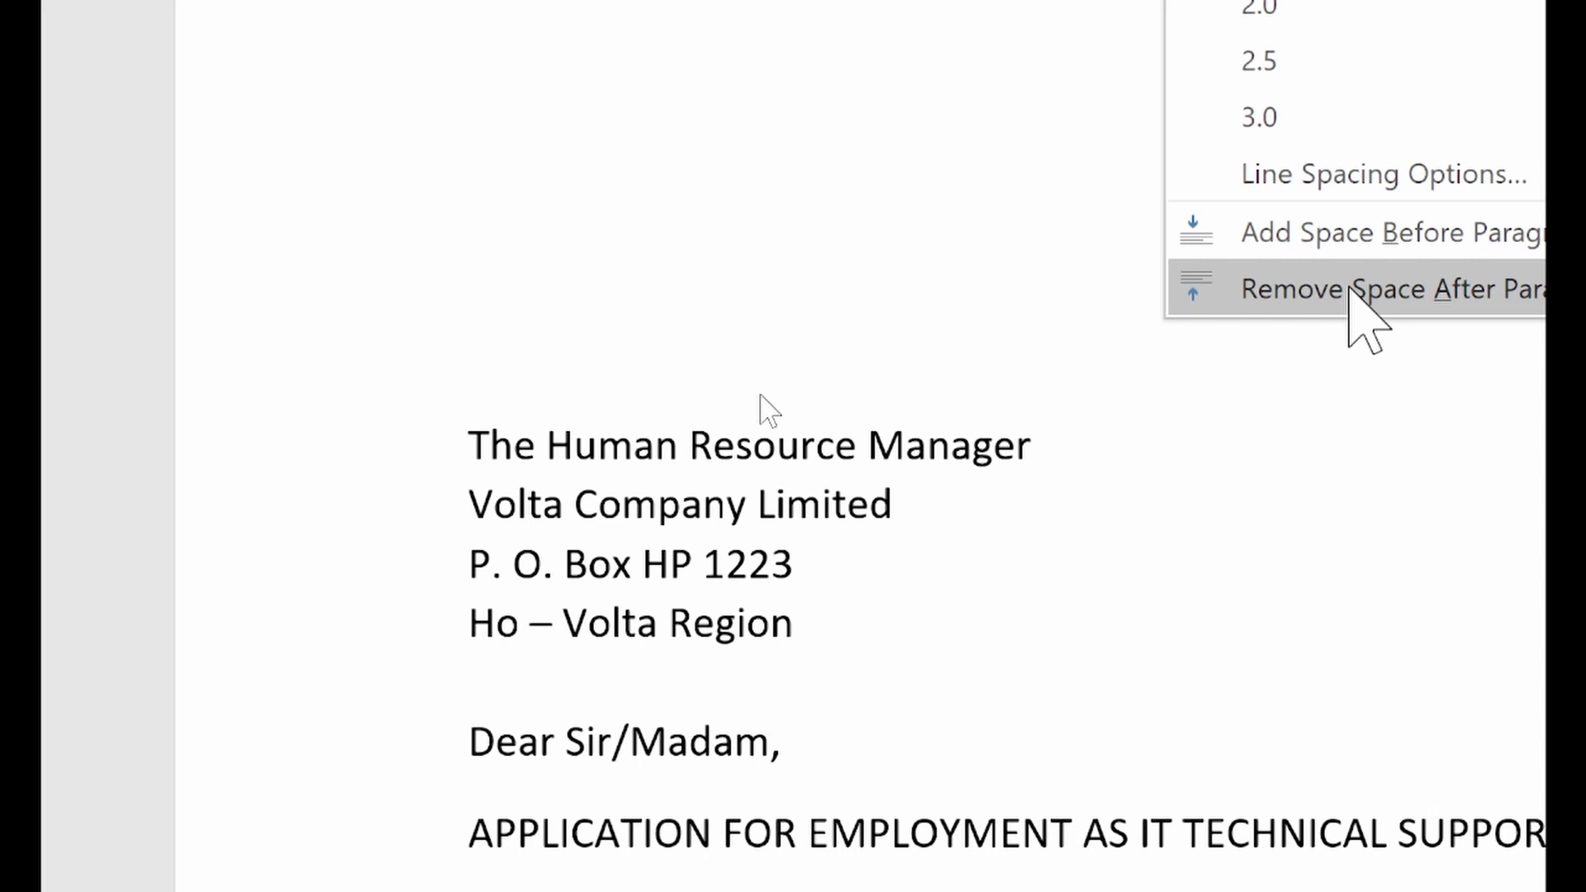
{"action": "left_click", "coordinate": [1349, 289]}
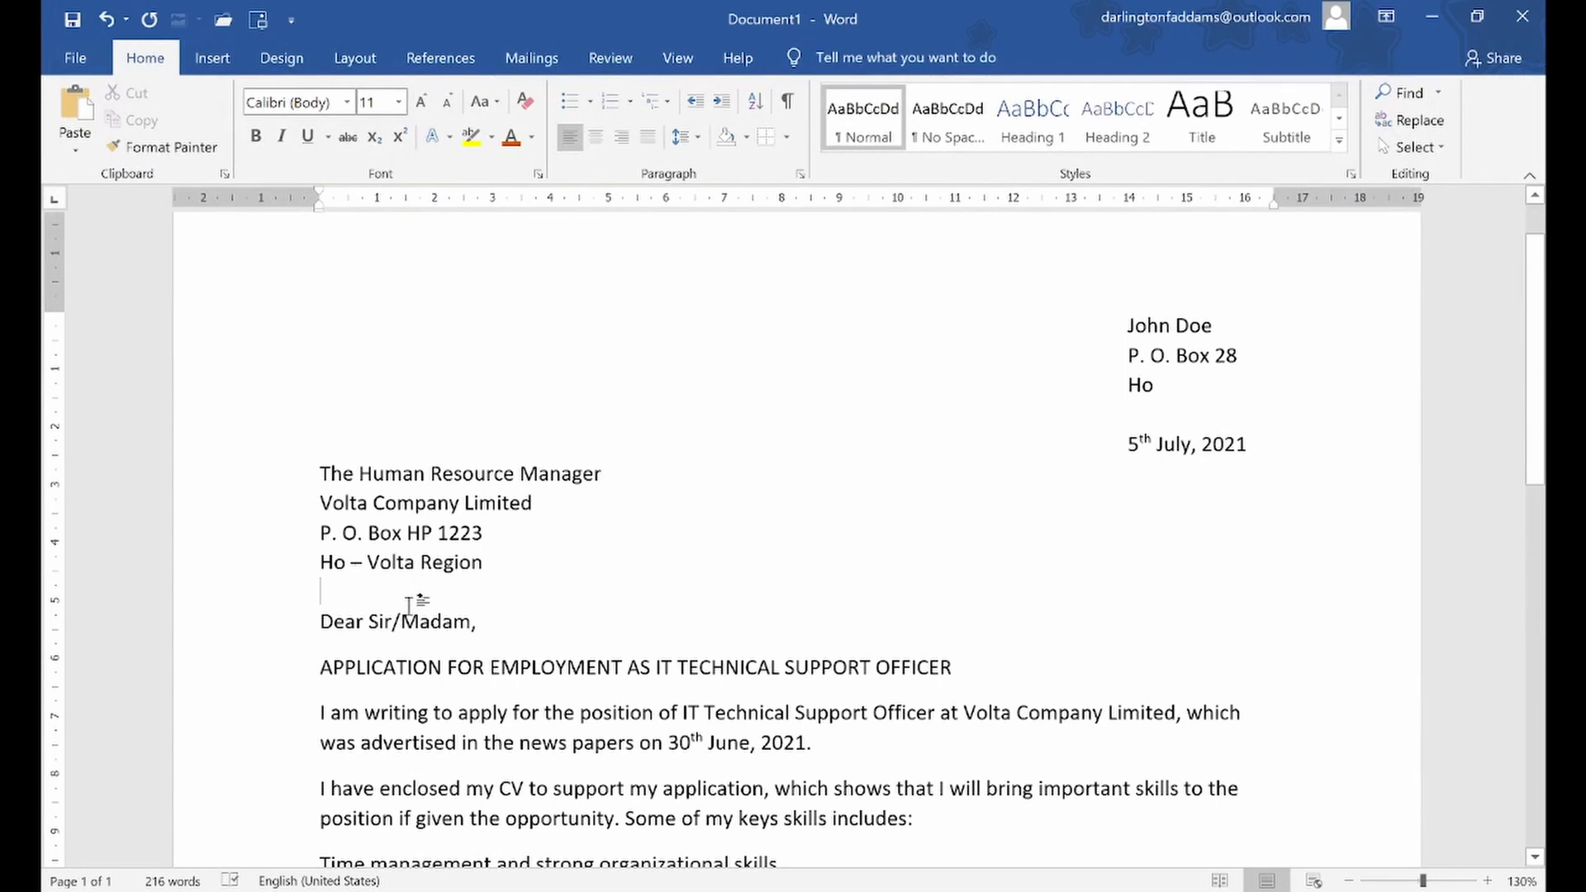
Make the subject heading "APPLICATION FOR EMPLOYMENT AS IT TECHNICAL SUPPORT OFFICER" bold, underlined and centred
{"action": "left_click", "coordinate": [285, 682]}
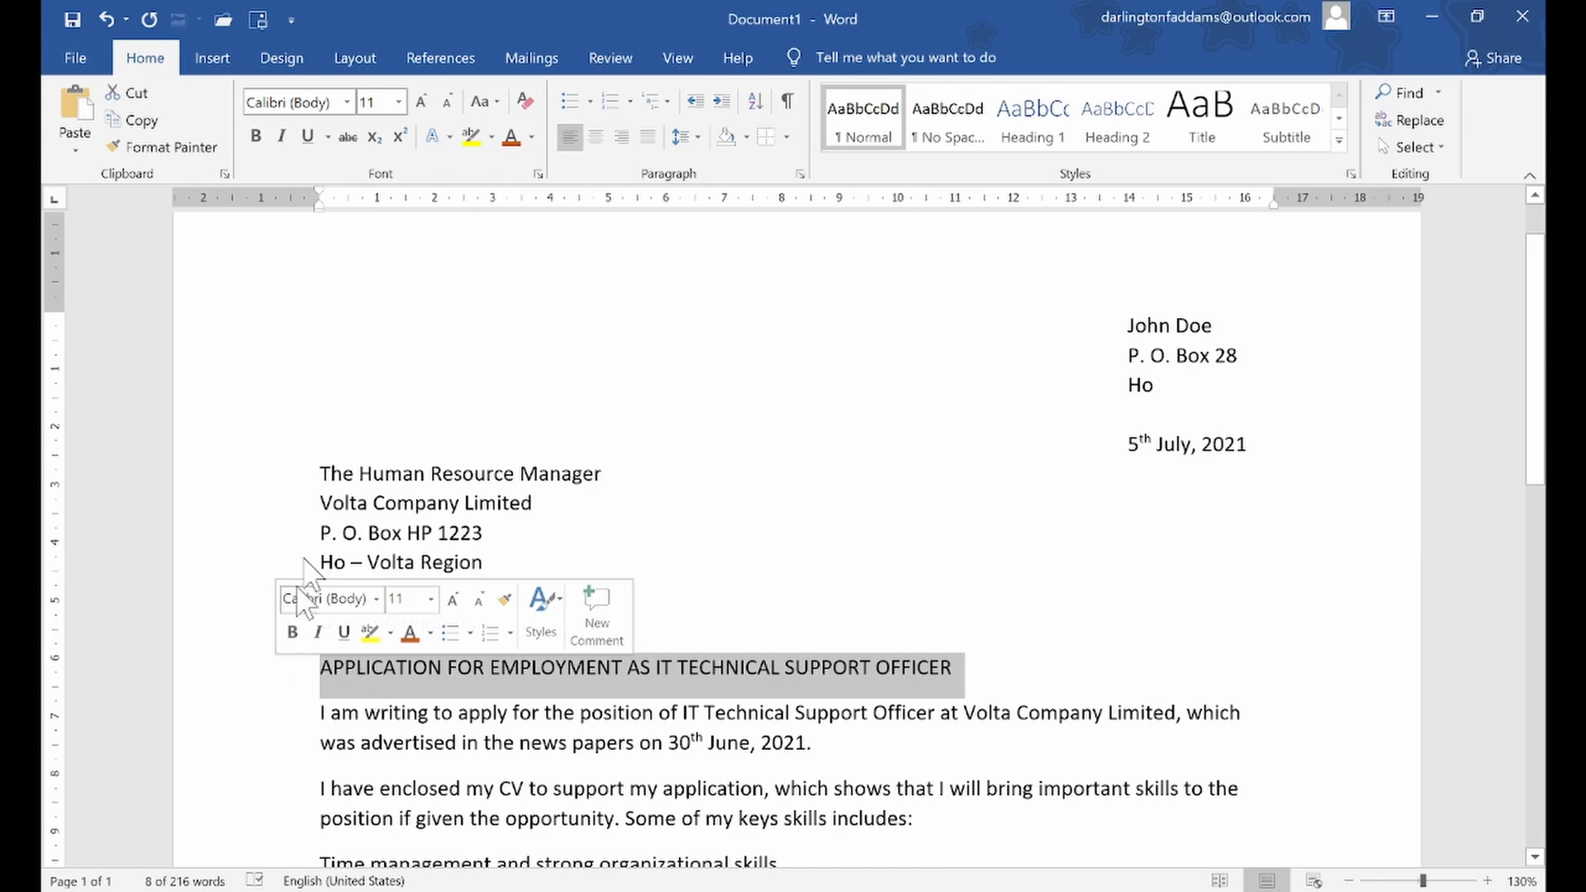
{"action": "left_click", "coordinate": [253, 128]}
{"action": "left_click", "coordinate": [308, 136]}
{"action": "left_click", "coordinate": [595, 137]}
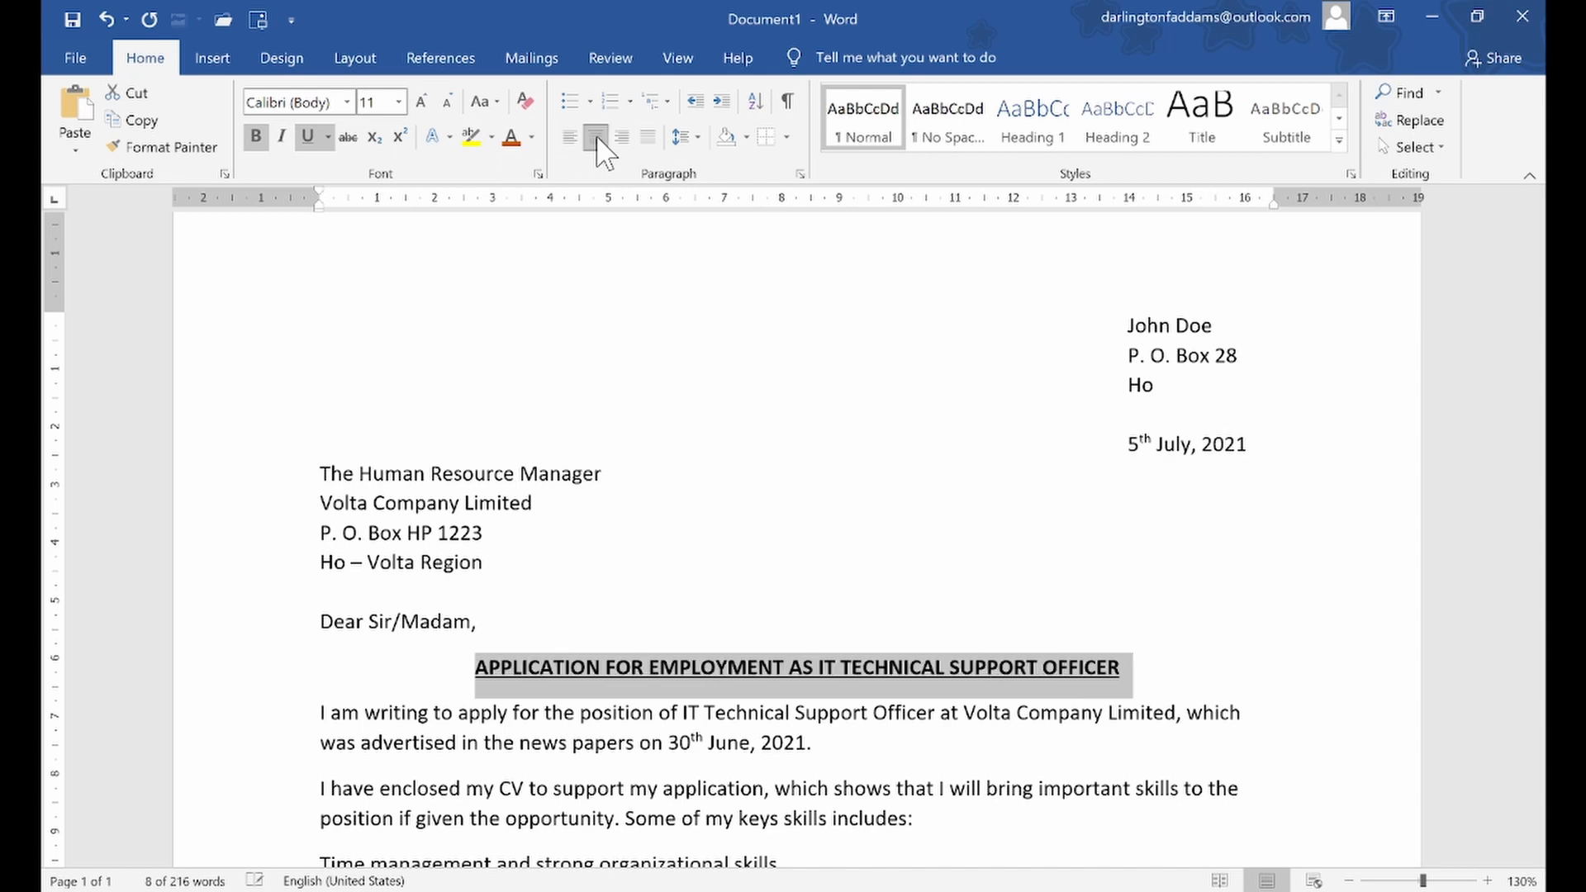
{"action": "left_click", "coordinate": [552, 413]}
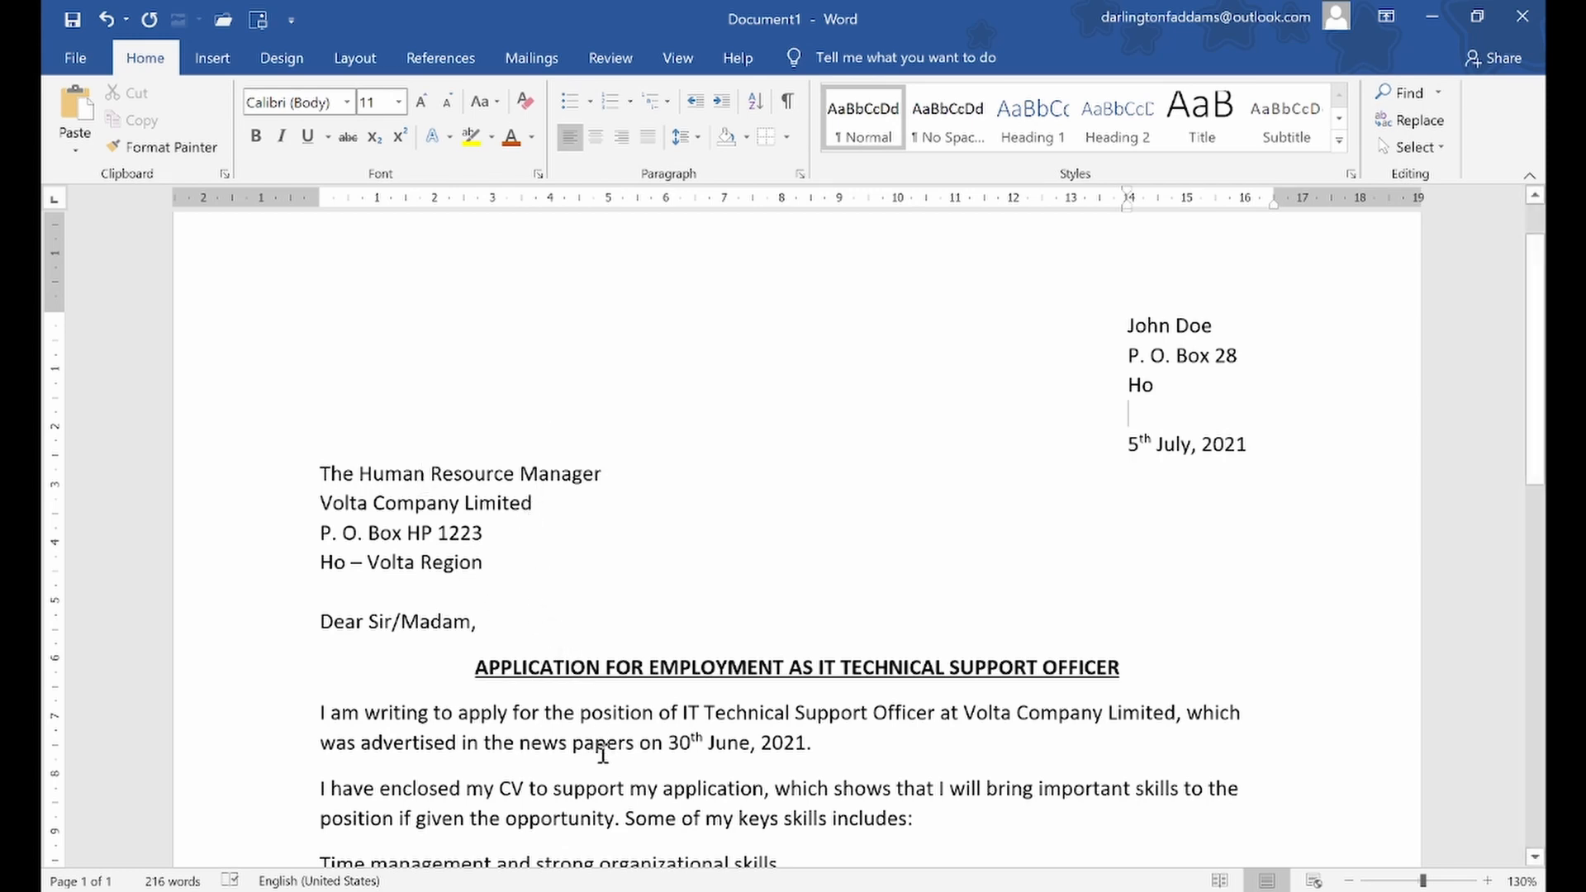
Enlarge the subject heading's font size to 28
{"action": "left_click", "coordinate": [282, 673]}
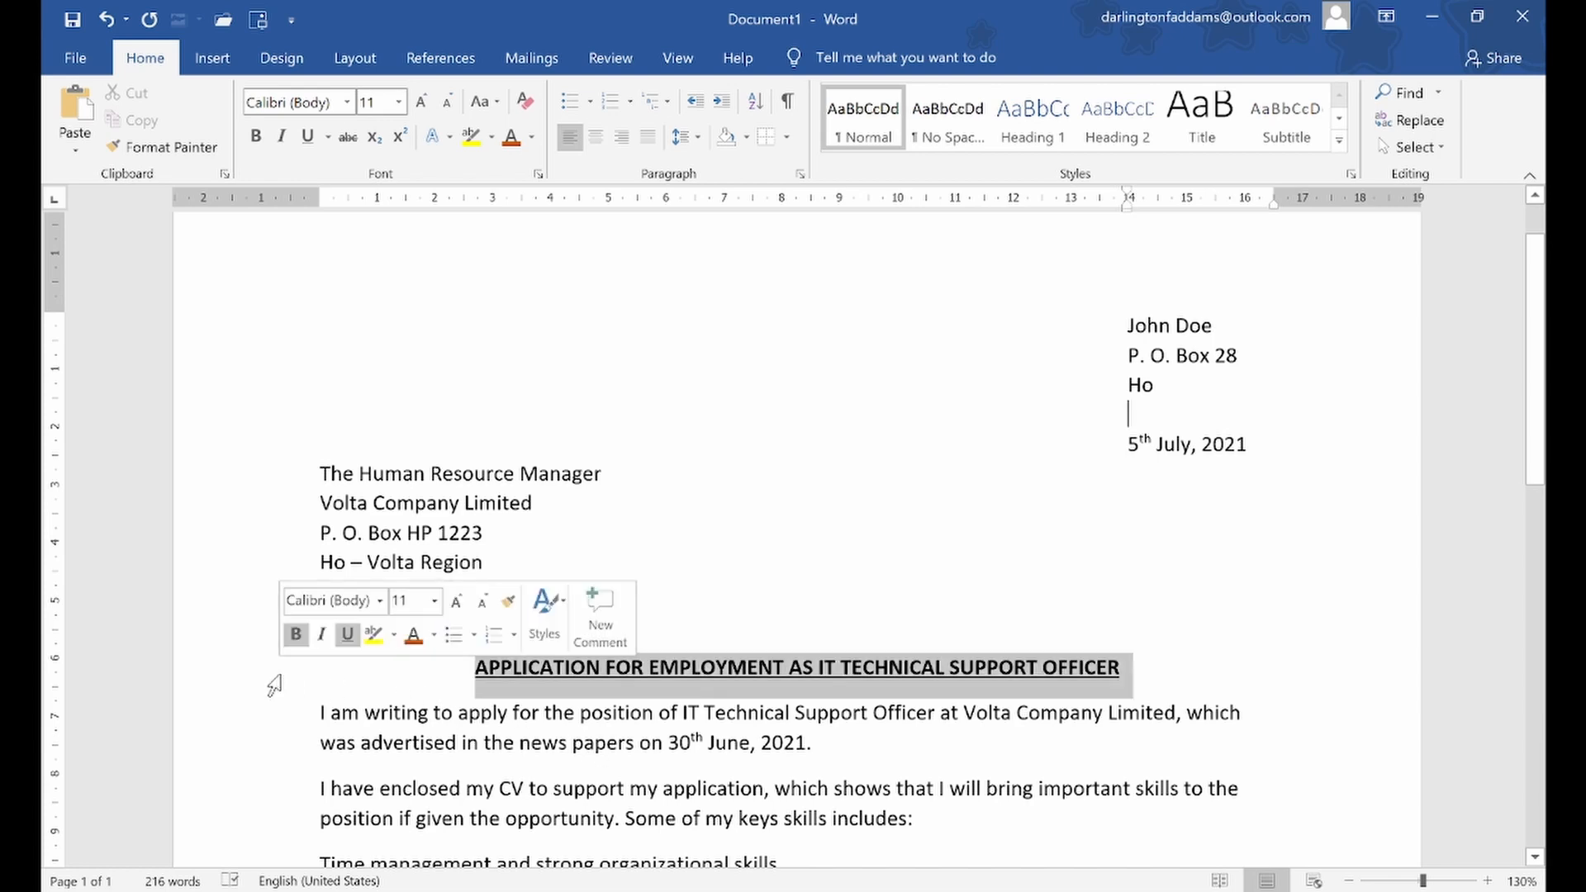
{"action": "left_click", "coordinate": [423, 100]}
{"action": "left_click", "coordinate": [423, 101]}
{"action": "left_click", "coordinate": [423, 101]}
{"action": "left_click", "coordinate": [423, 100]}
{"action": "left_click", "coordinate": [423, 101]}
{"action": "left_click", "coordinate": [423, 101]}
{"action": "left_click", "coordinate": [423, 101]}
{"action": "left_click", "coordinate": [423, 101]}
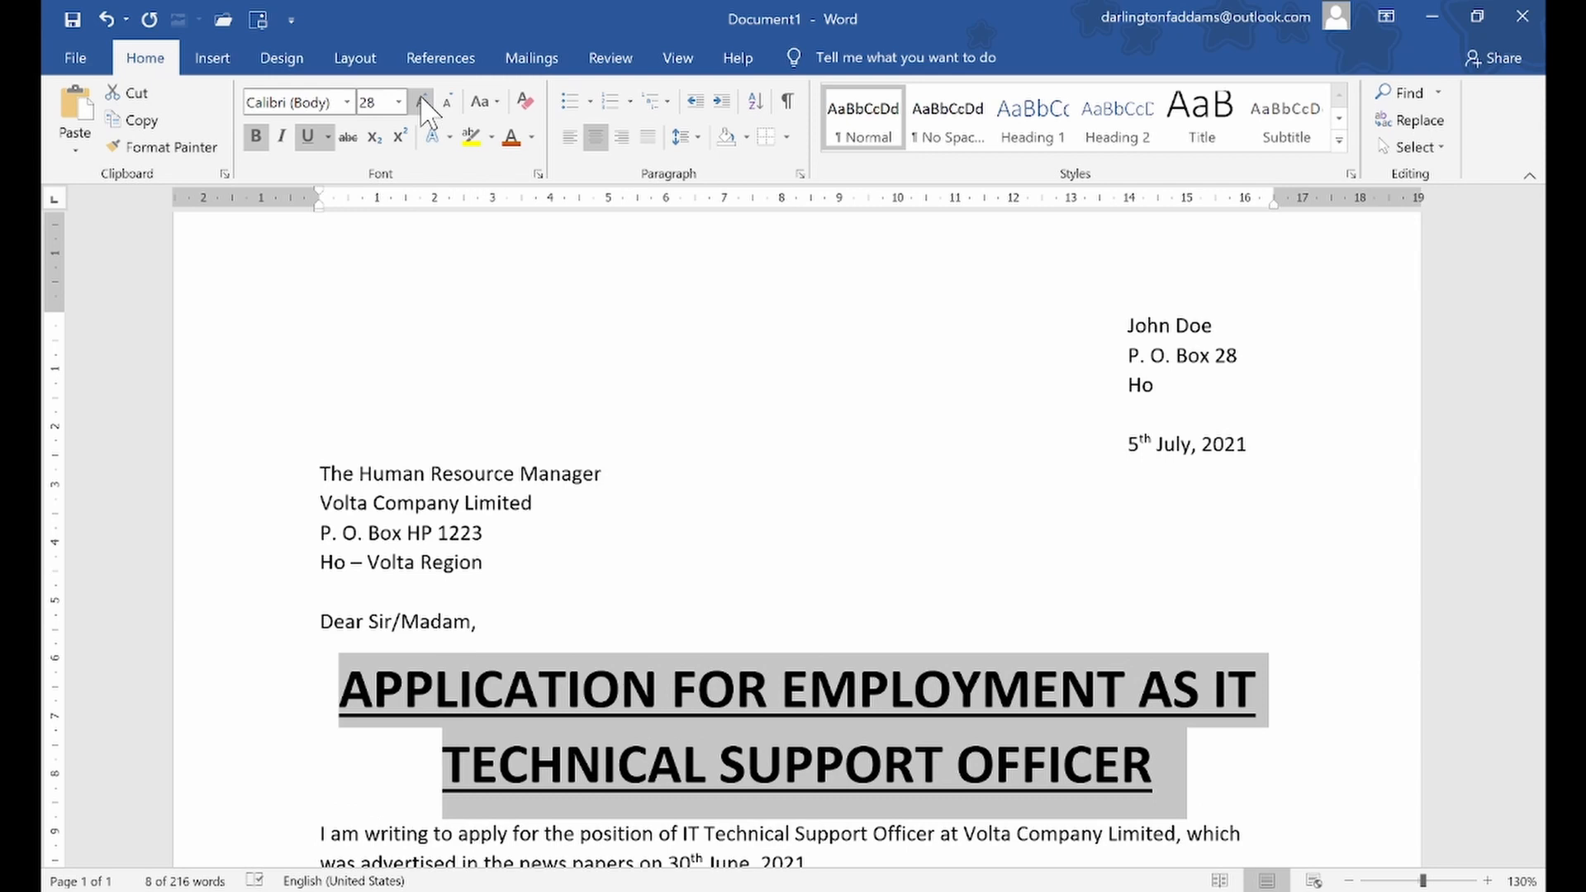
{"action": "left_click", "coordinate": [452, 827]}
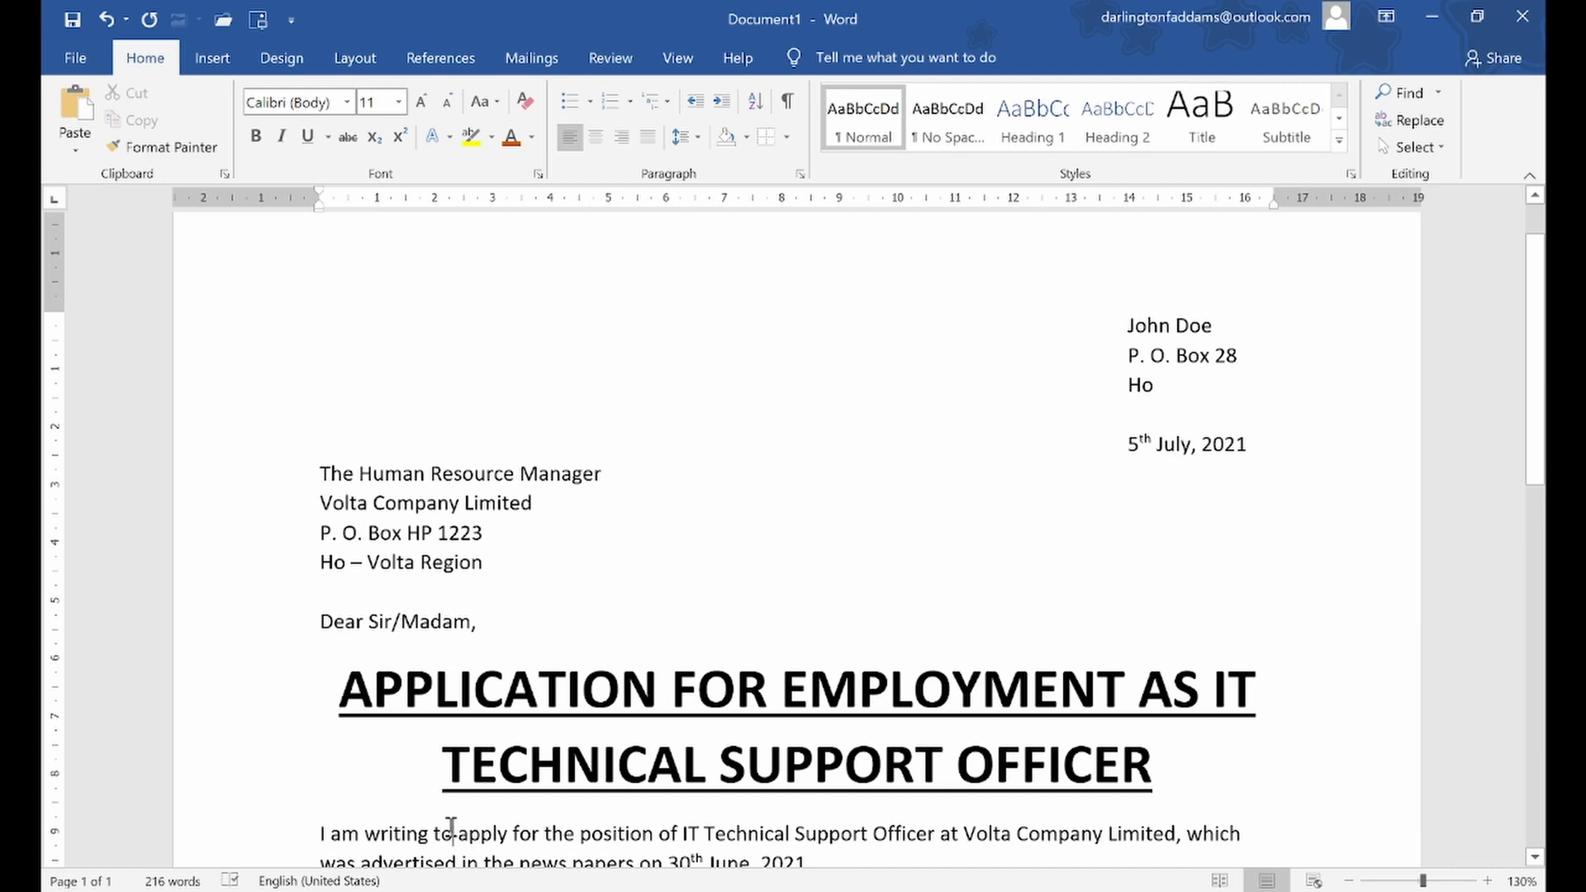
Undo the subject heading's font enlargements step by step until its size is 12
{"action": "left_click", "coordinate": [103, 16]}
{"action": "left_click", "coordinate": [103, 17]}
{"action": "left_click", "coordinate": [103, 17]}
{"action": "left_click", "coordinate": [102, 16]}
{"action": "left_click", "coordinate": [102, 16]}
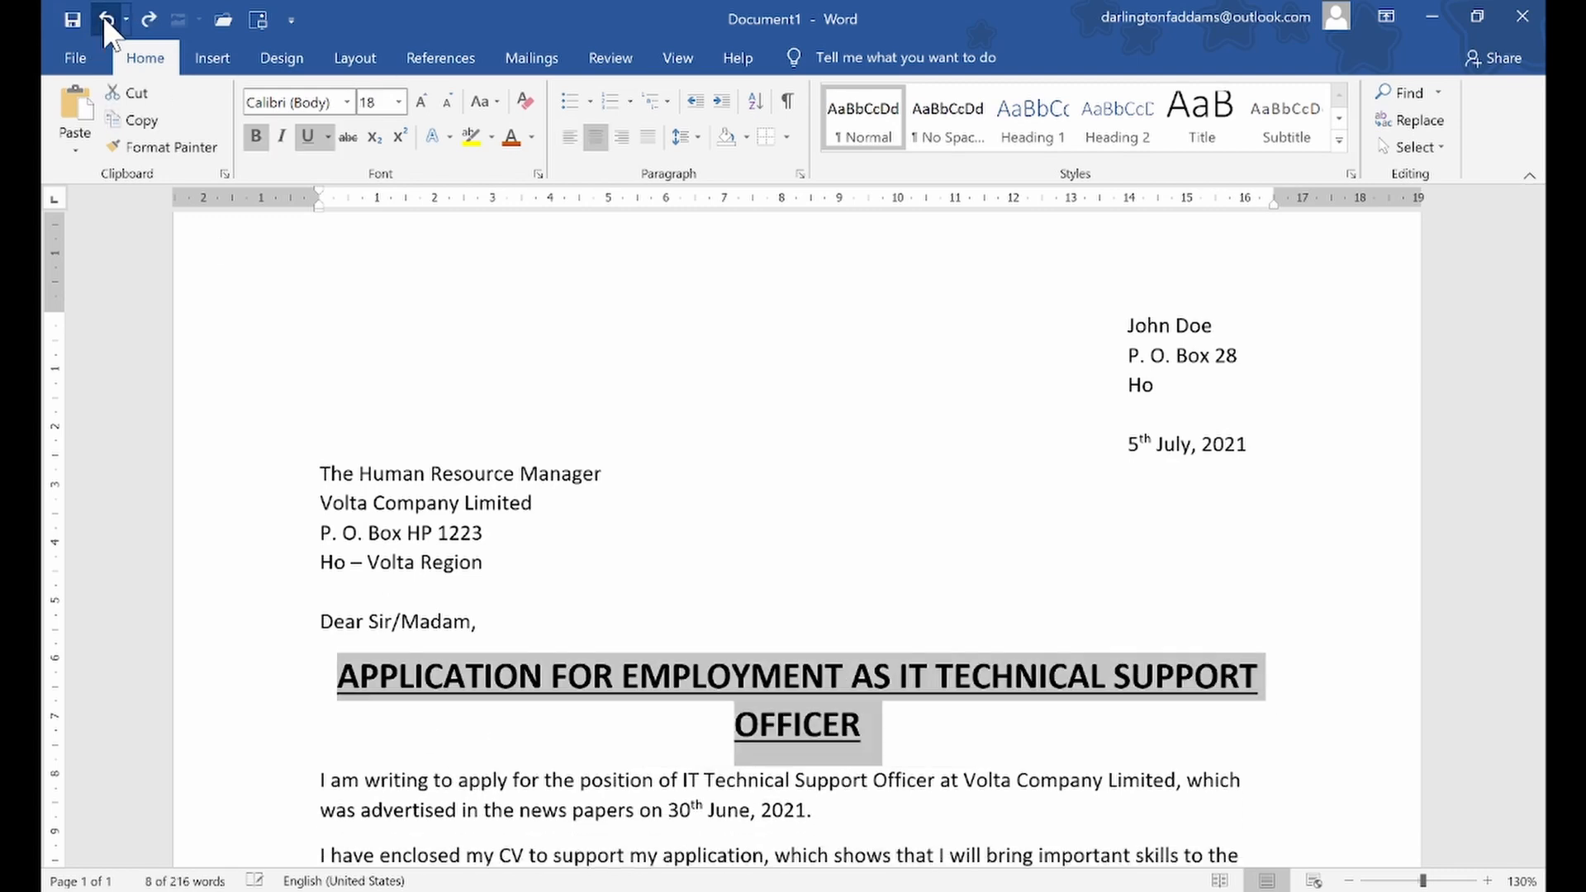
{"action": "left_click", "coordinate": [103, 17]}
{"action": "left_click", "coordinate": [103, 17]}
{"action": "left_click", "coordinate": [102, 17]}
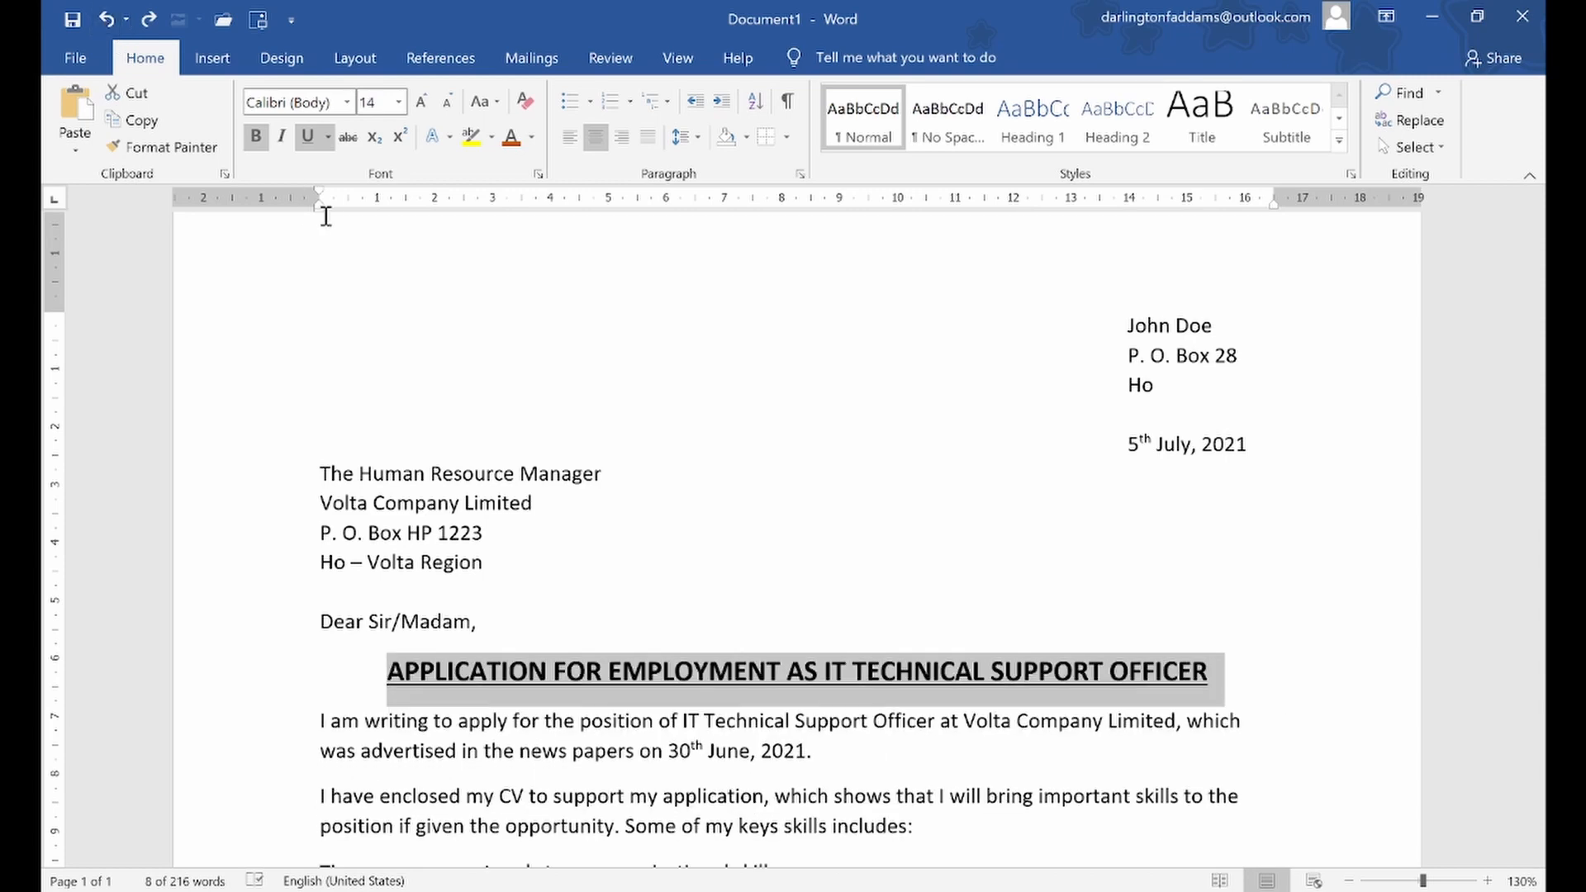
{"action": "left_click", "coordinate": [105, 18]}
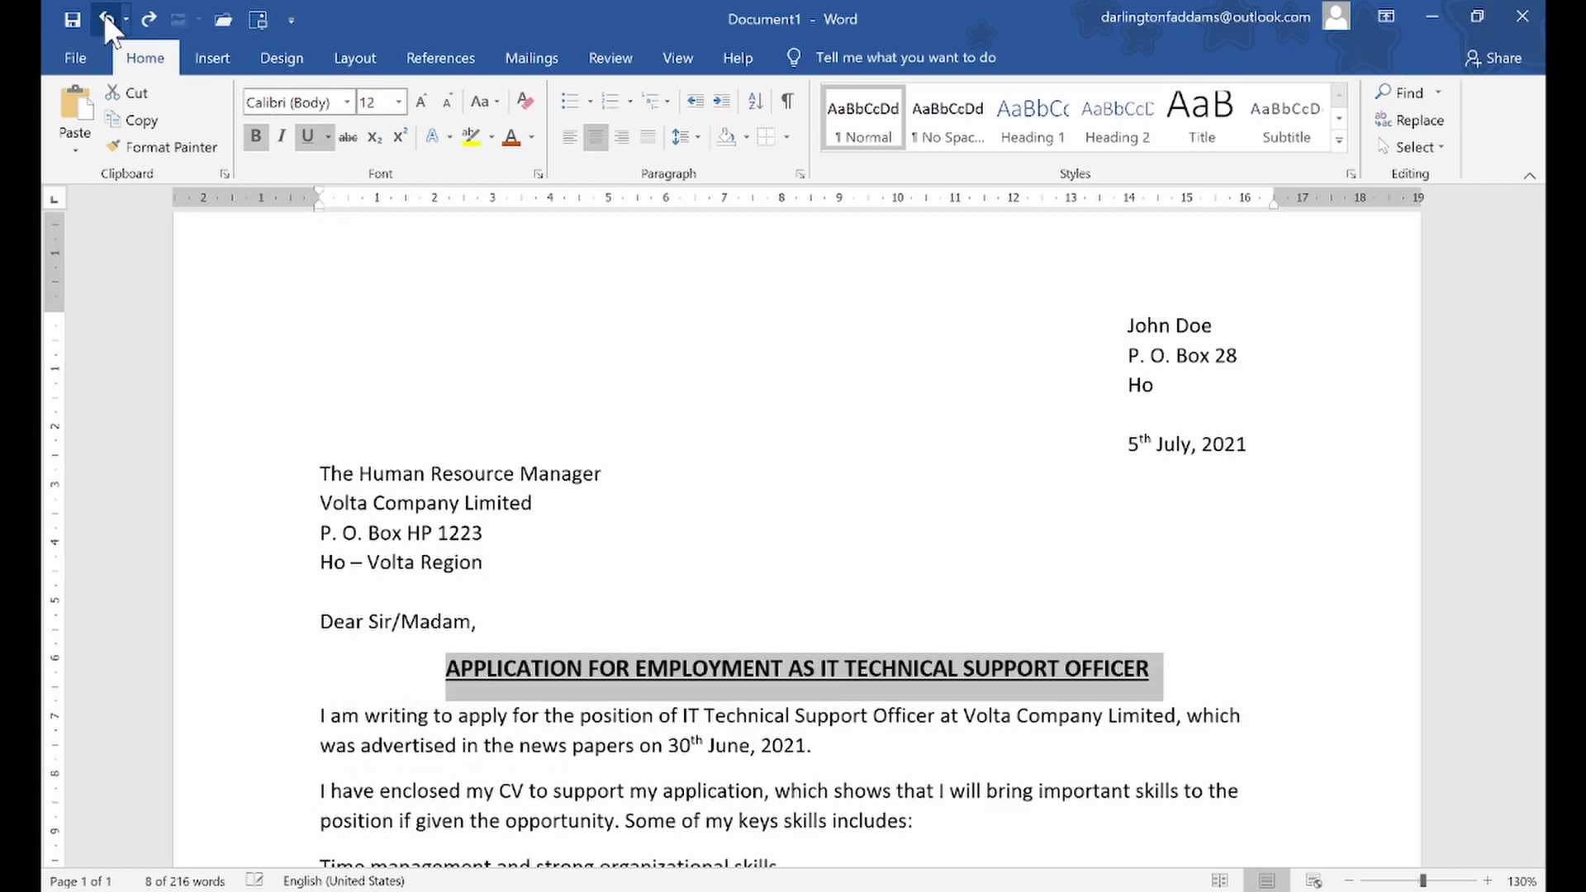
Undo the last remaining font enlargement of the subject heading and clear its selection
{"action": "left_click", "coordinate": [105, 18]}
{"action": "left_click", "coordinate": [475, 508]}
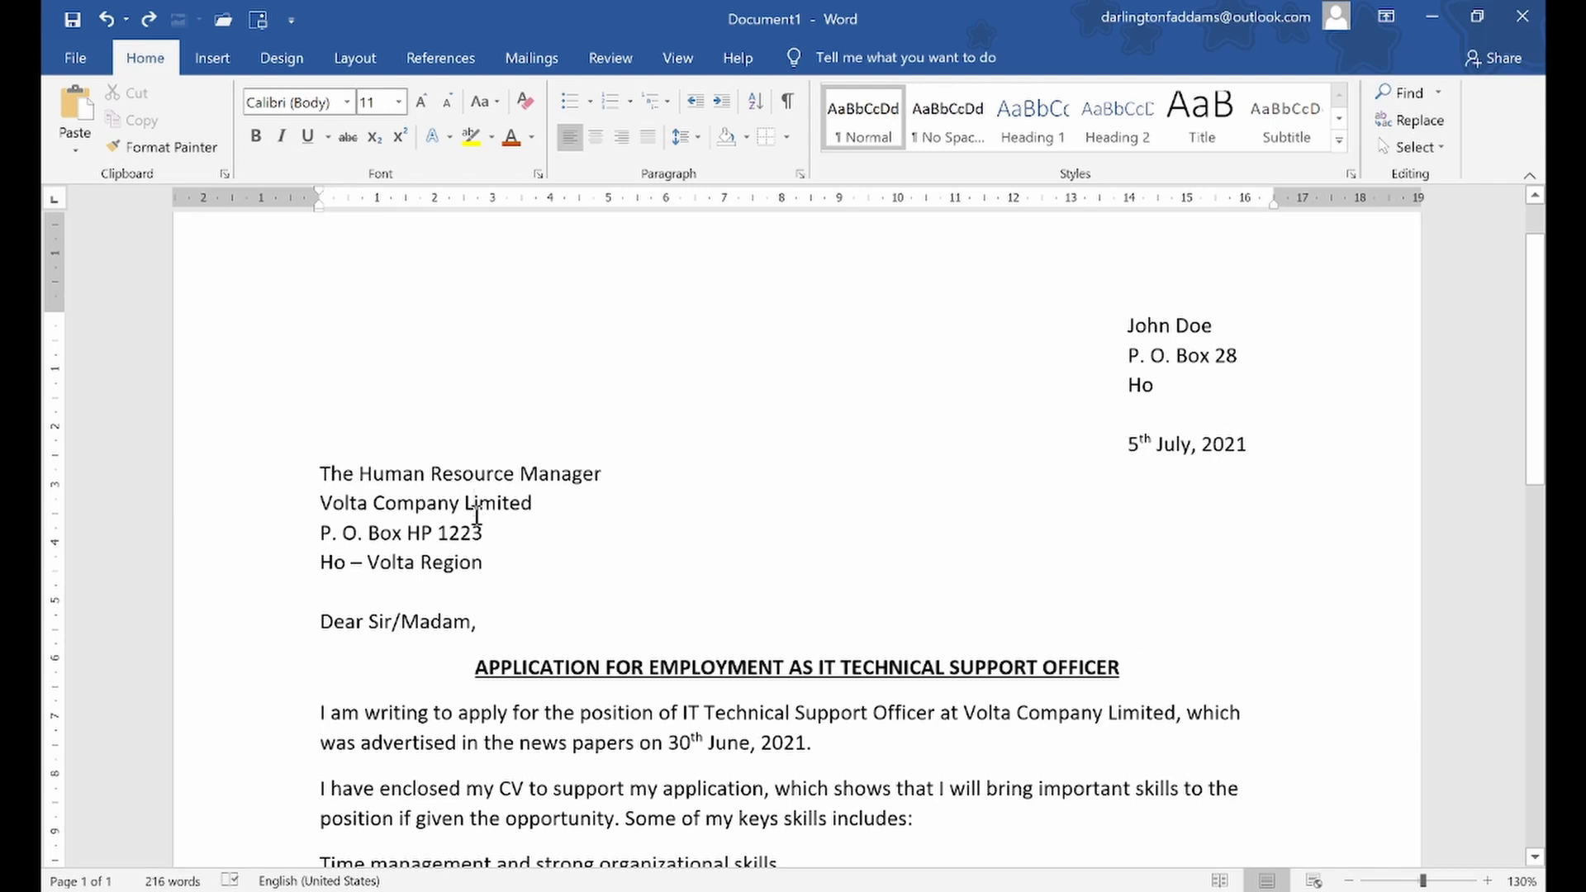
{"action": "left_click_drag", "start_coordinate": [244, 263], "coordinate": [441, 705]}
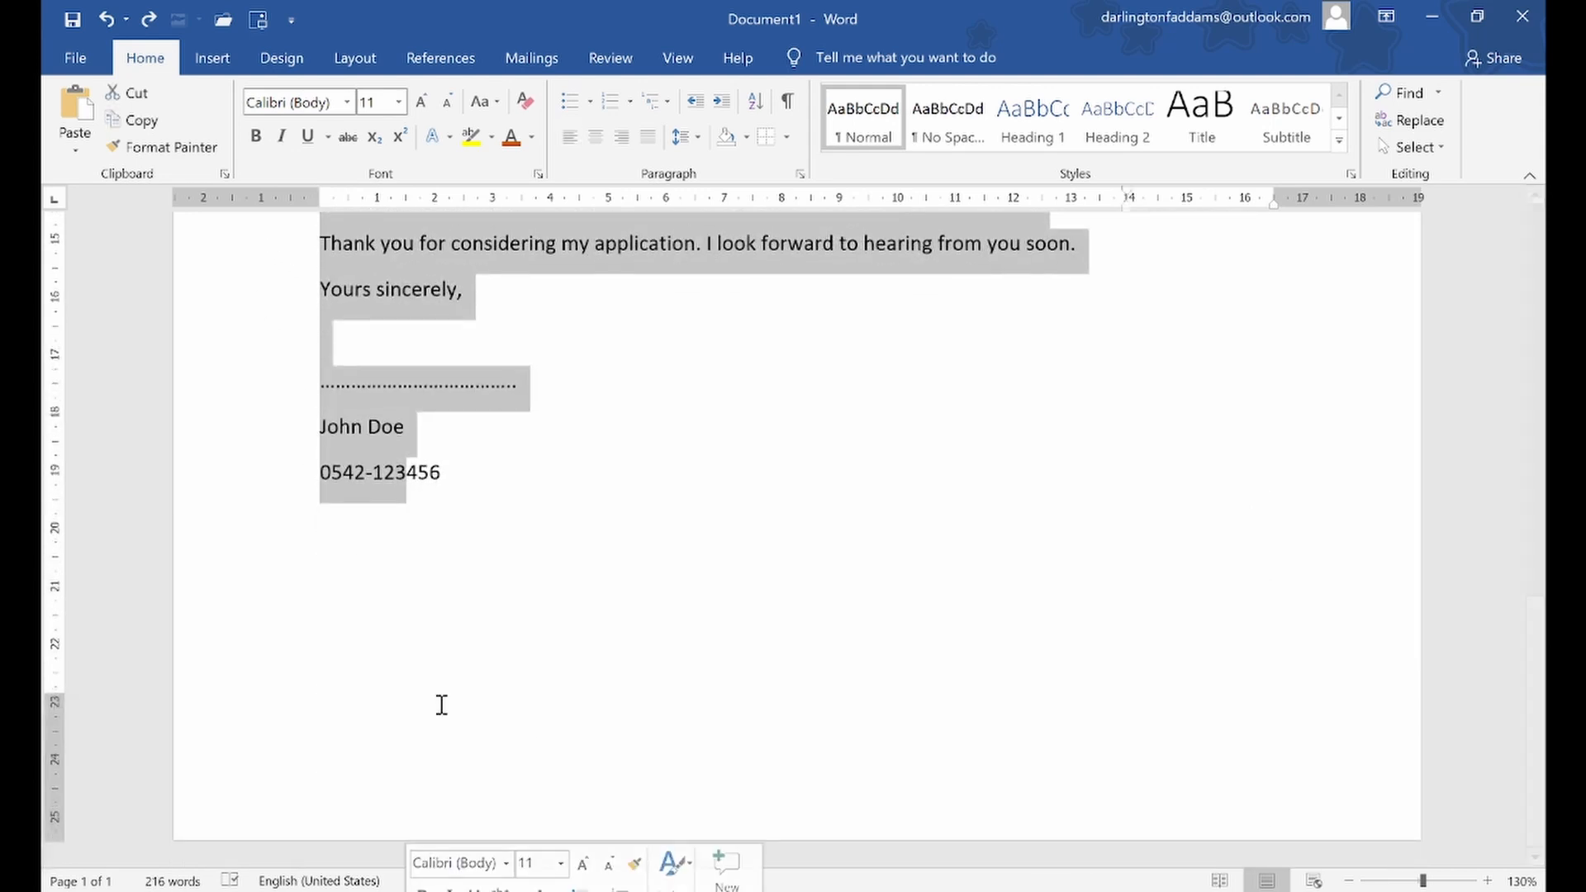
{"action": "scroll", "coordinate": [570, 525], "scroll_direction": "up", "scroll_amount": 10}
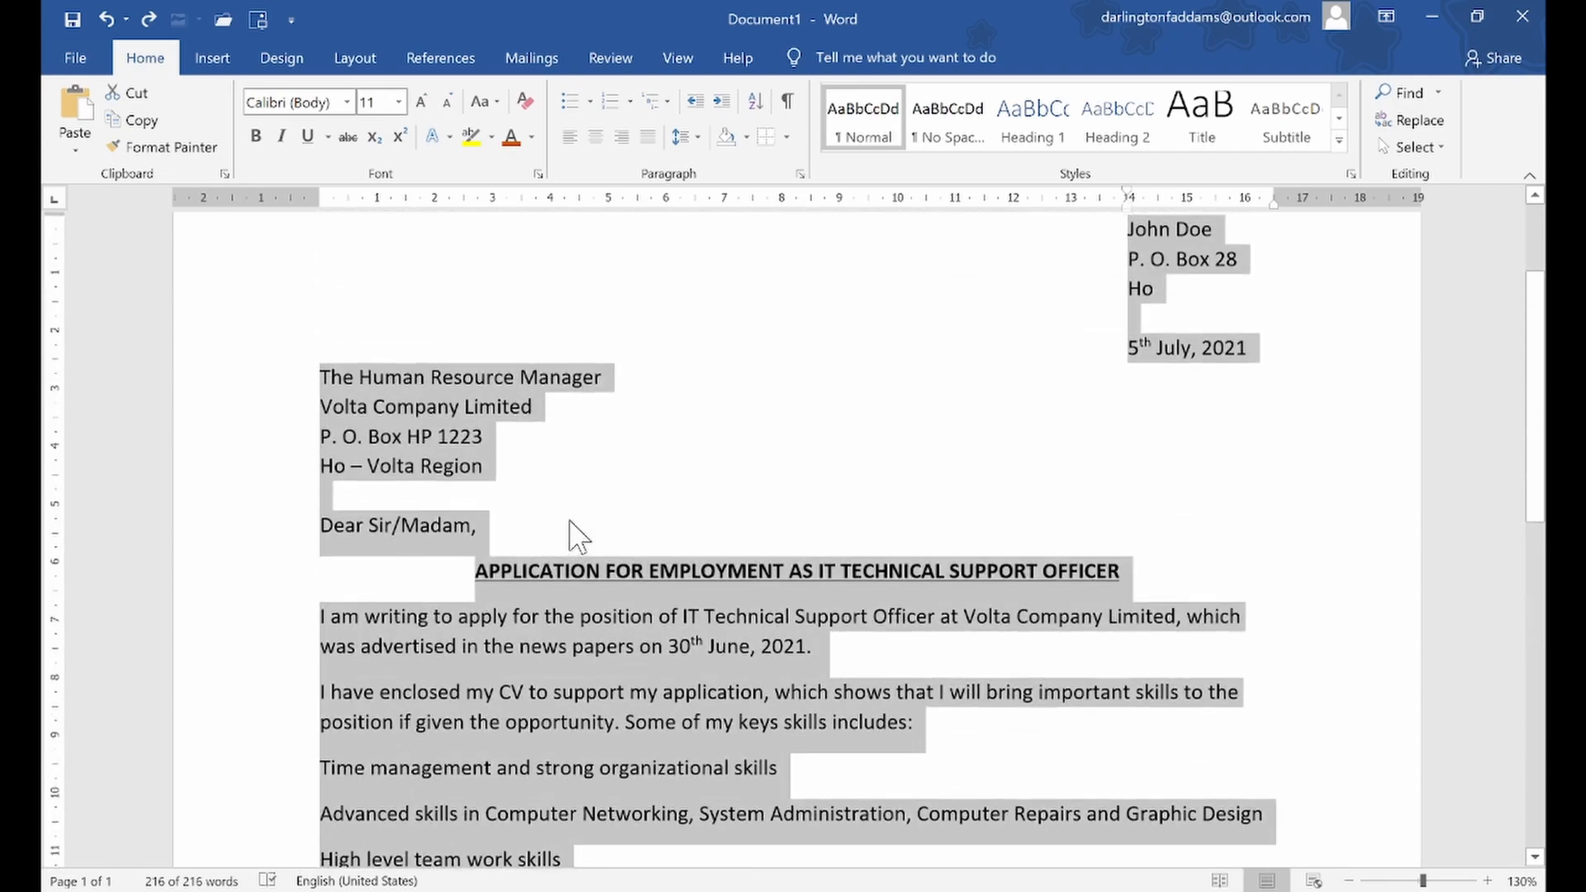
{"action": "left_click", "coordinate": [579, 537]}
{"action": "scroll", "coordinate": [572, 520], "scroll_direction": "up", "scroll_amount": 3}
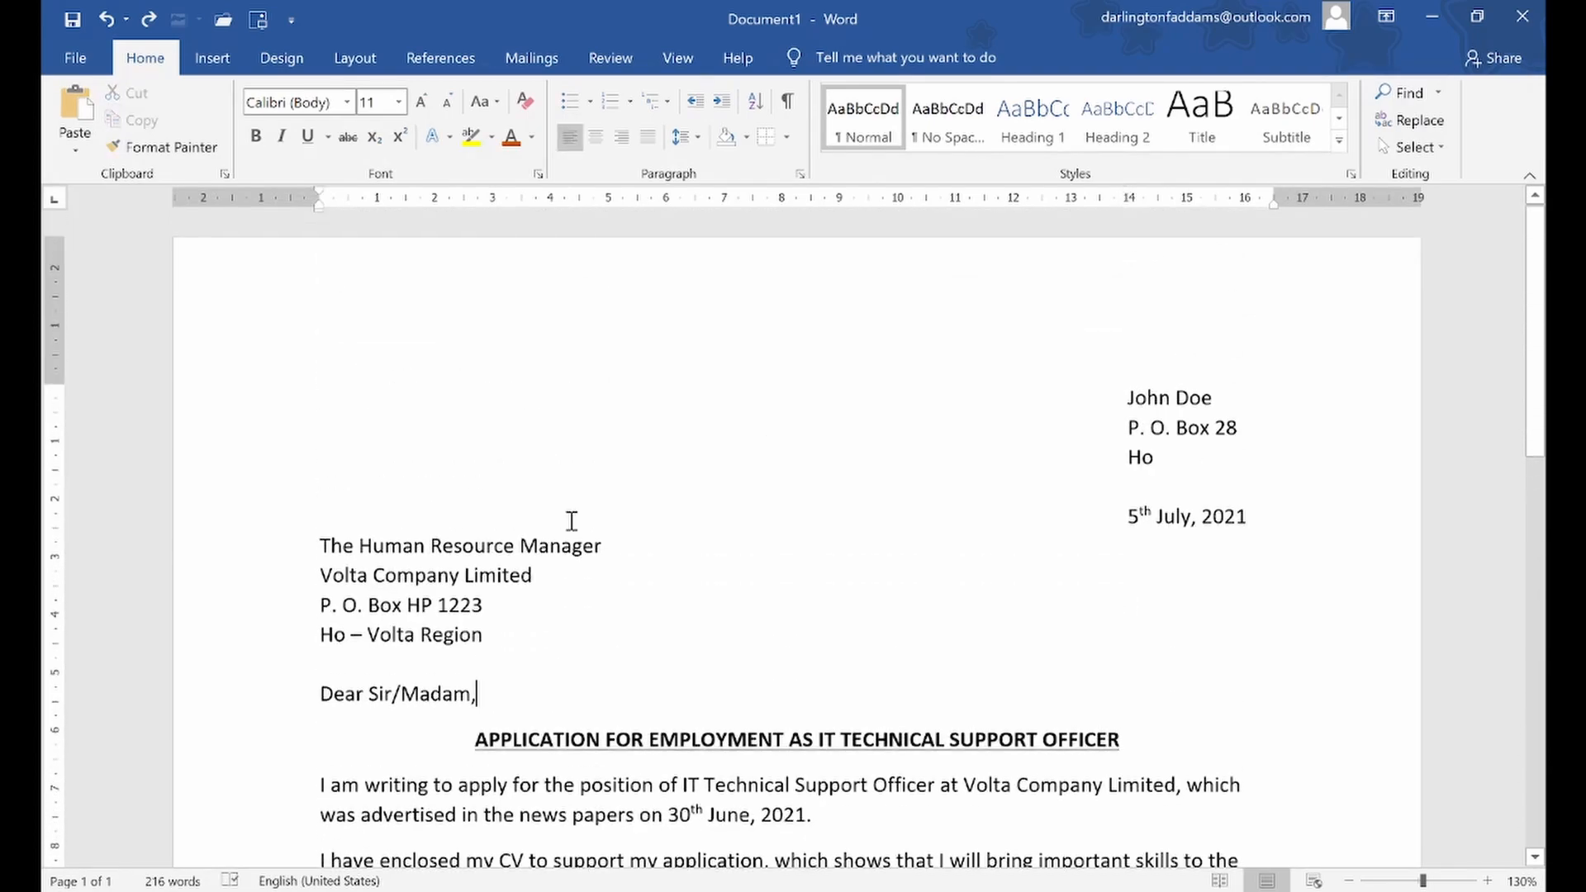
Justify the letter's body paragraphs, from "I am writing to apply" through "Thank you for considering my application"
{"action": "scroll", "coordinate": [571, 521], "scroll_direction": "down", "scroll_amount": 3}
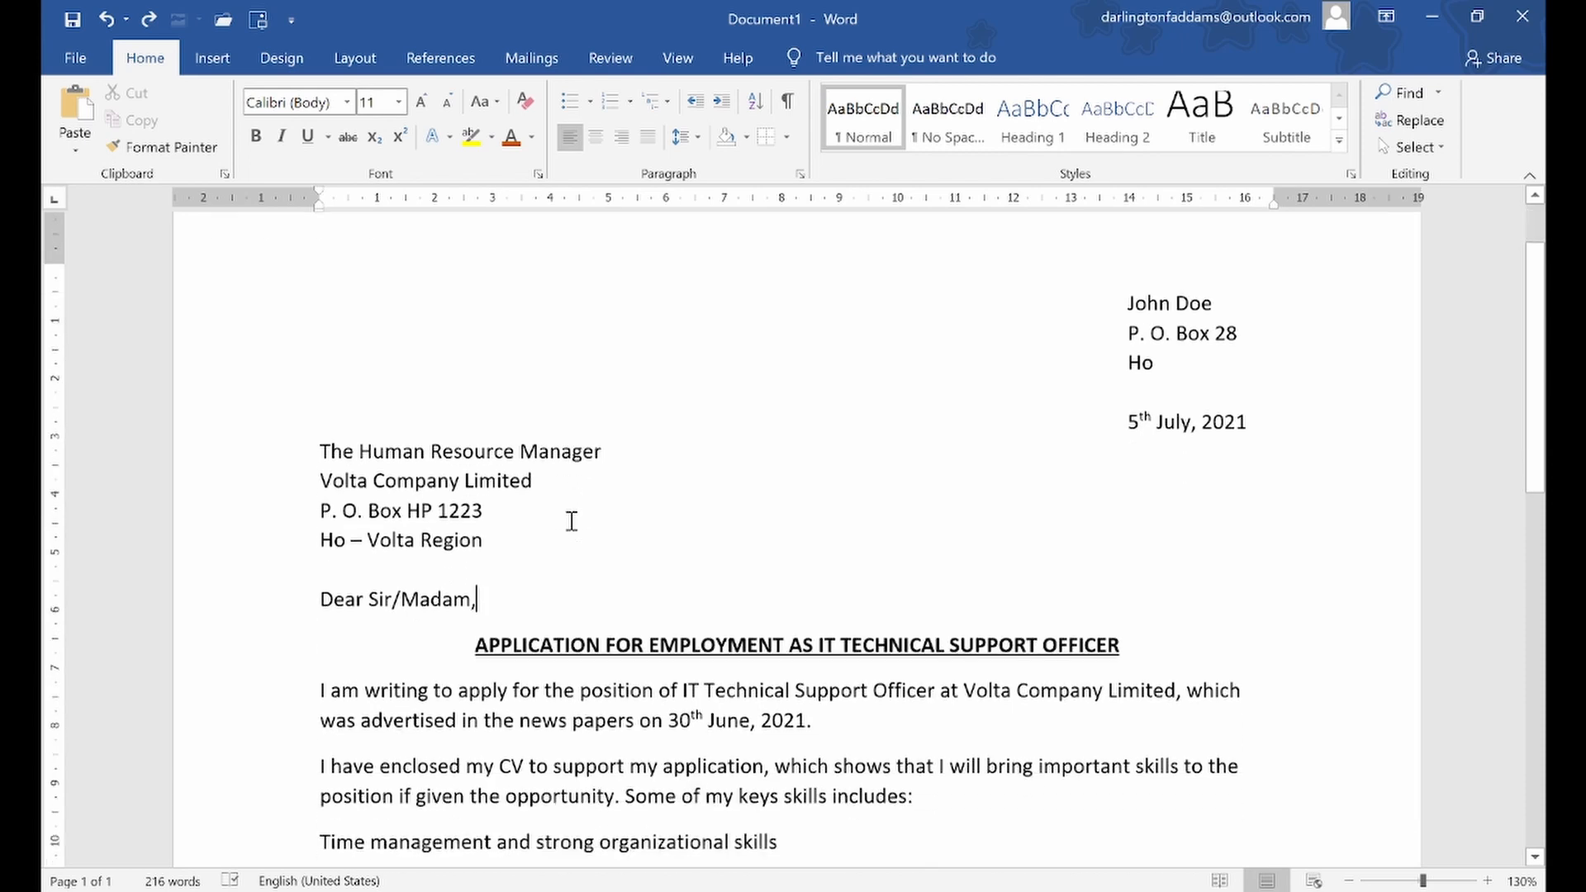
{"action": "scroll", "coordinate": [572, 521], "scroll_direction": "down", "scroll_amount": 6}
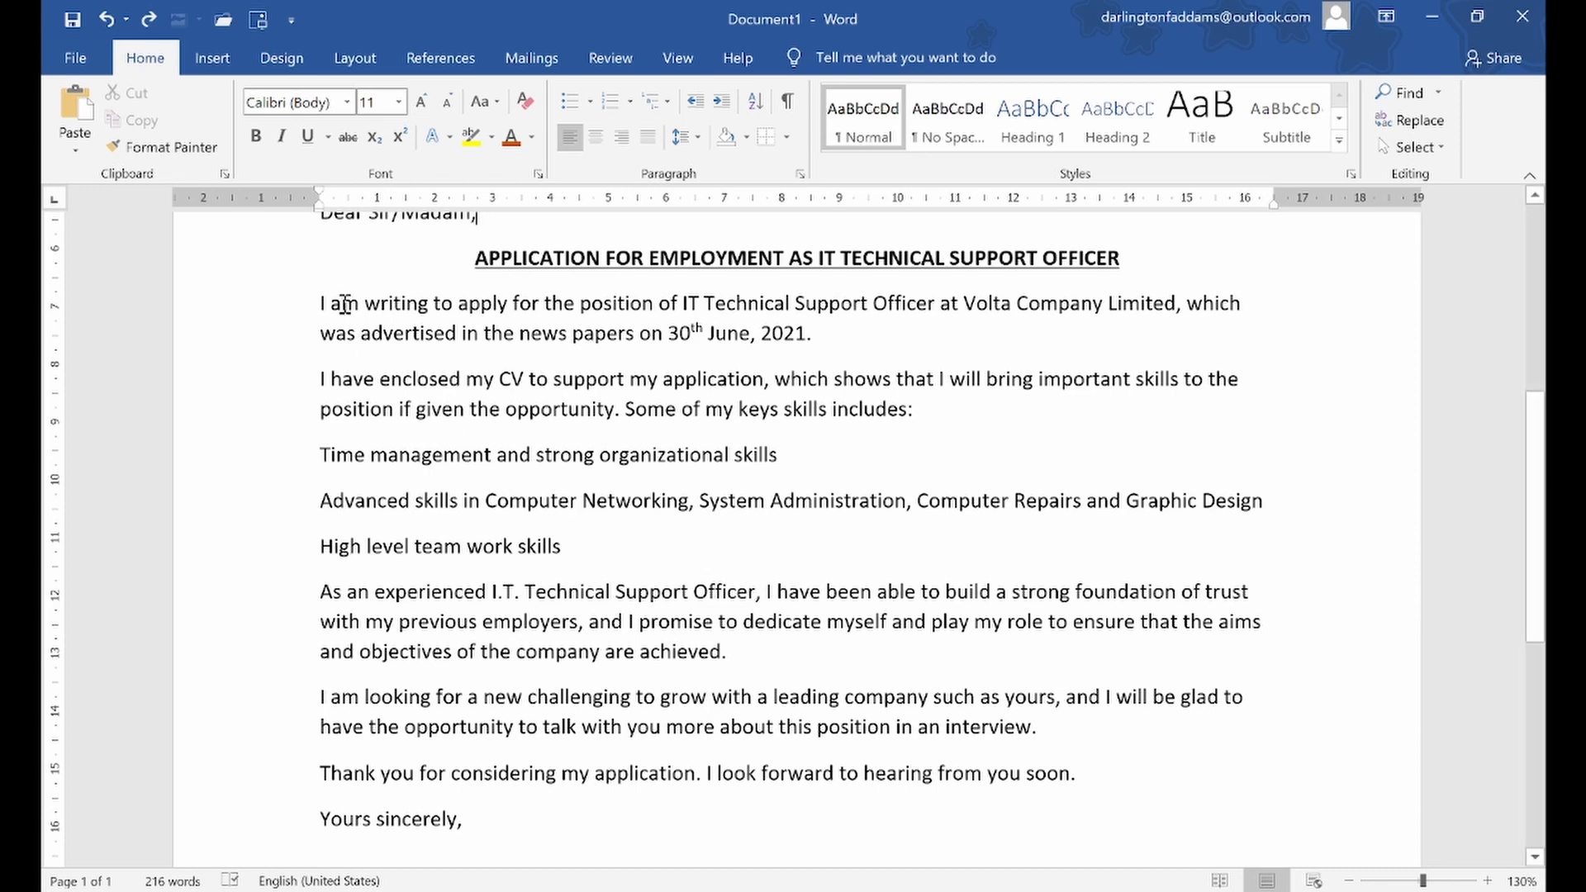
{"action": "left_click_drag", "start_coordinate": [275, 318], "coordinate": [285, 785]}
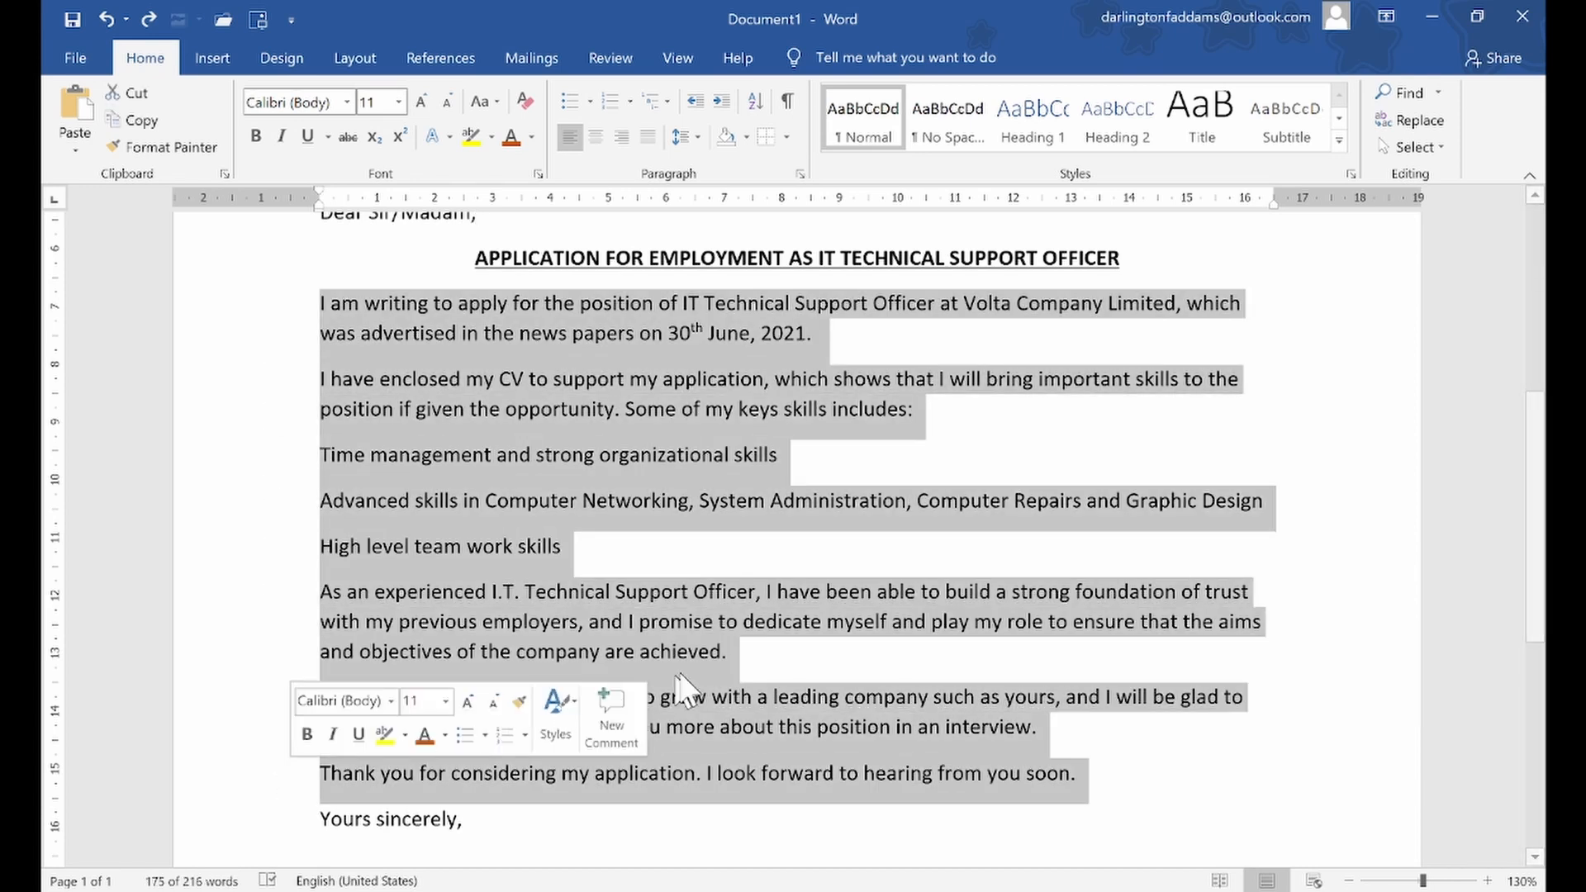
{"action": "scroll", "coordinate": [812, 635], "scroll_direction": "up", "scroll_amount": 1}
{"action": "scroll", "coordinate": [811, 636], "scroll_direction": "up", "scroll_amount": 2}
{"action": "scroll", "coordinate": [815, 632], "scroll_direction": "down", "scroll_amount": 8}
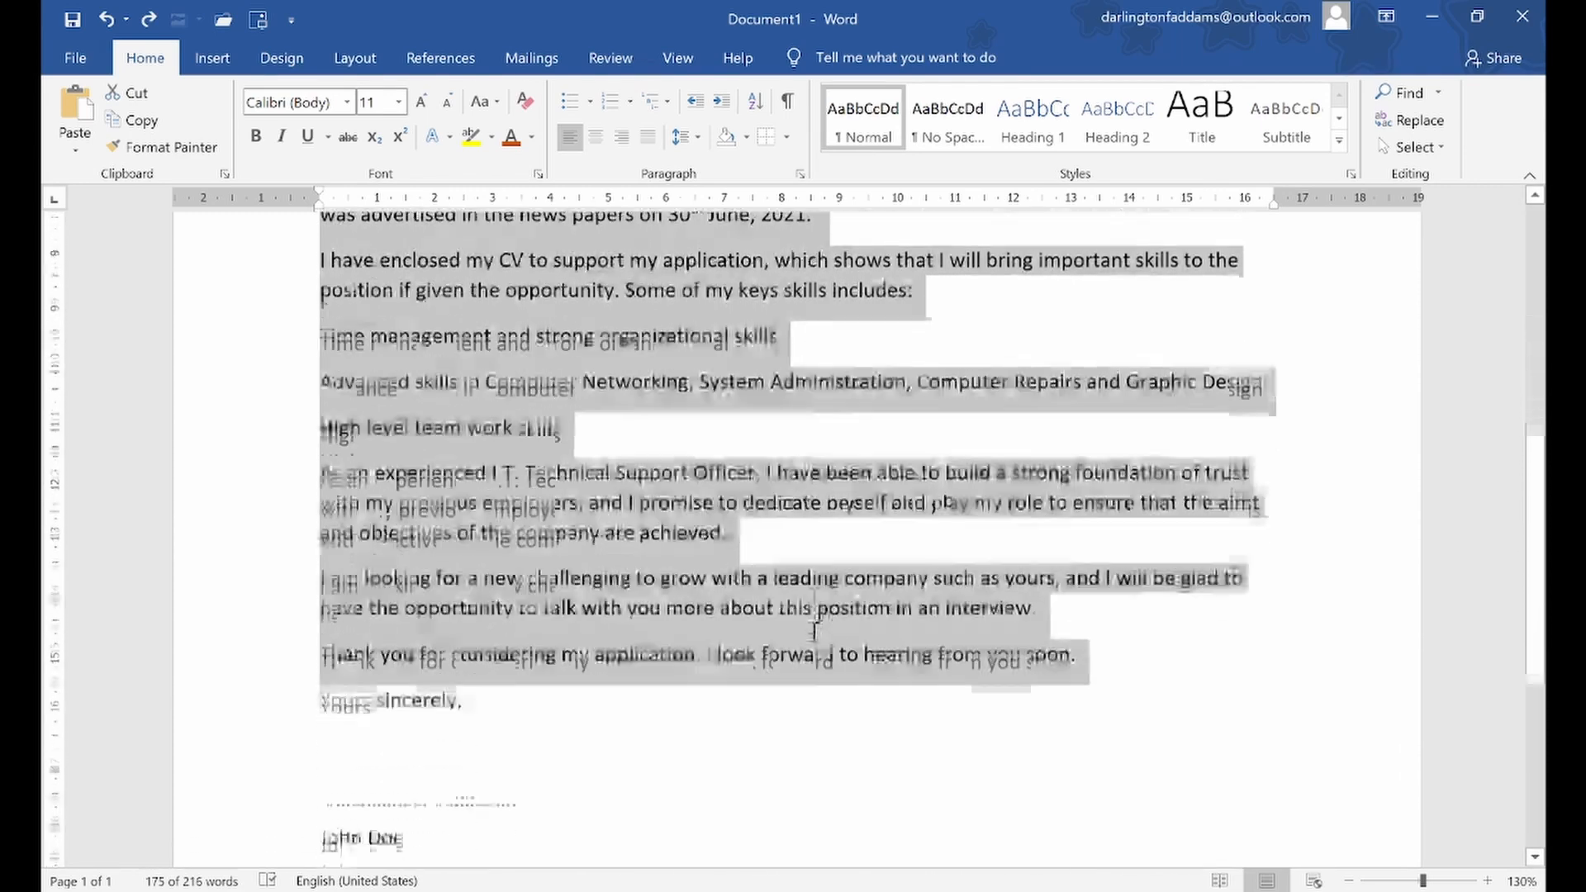
{"action": "scroll", "coordinate": [753, 553], "scroll_direction": "up", "scroll_amount": 8}
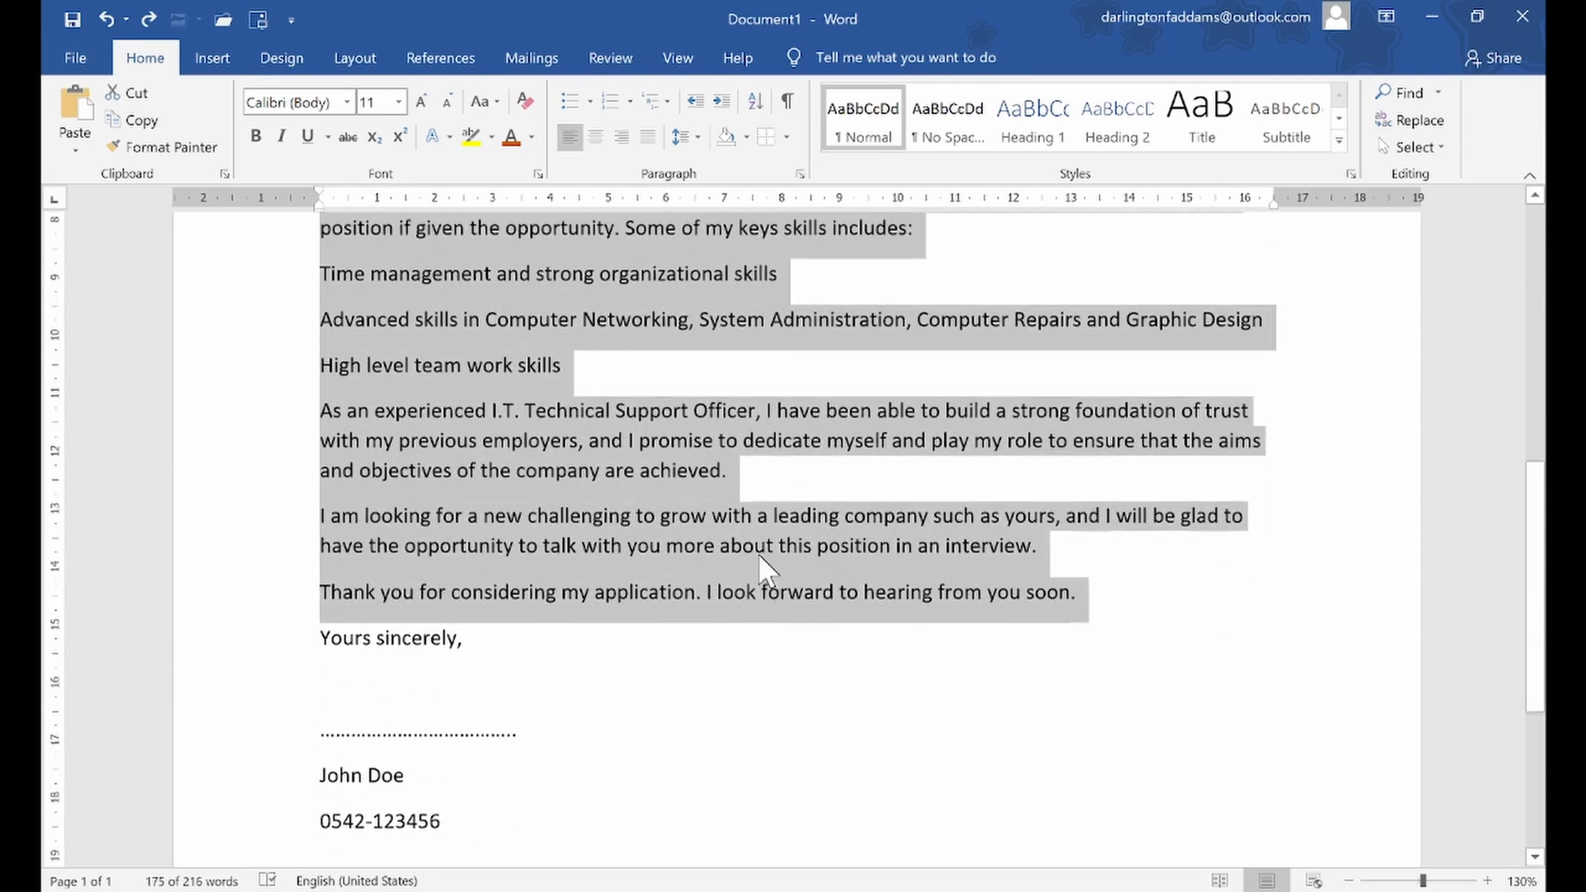
{"action": "scroll", "coordinate": [757, 553], "scroll_direction": "down", "scroll_amount": 4}
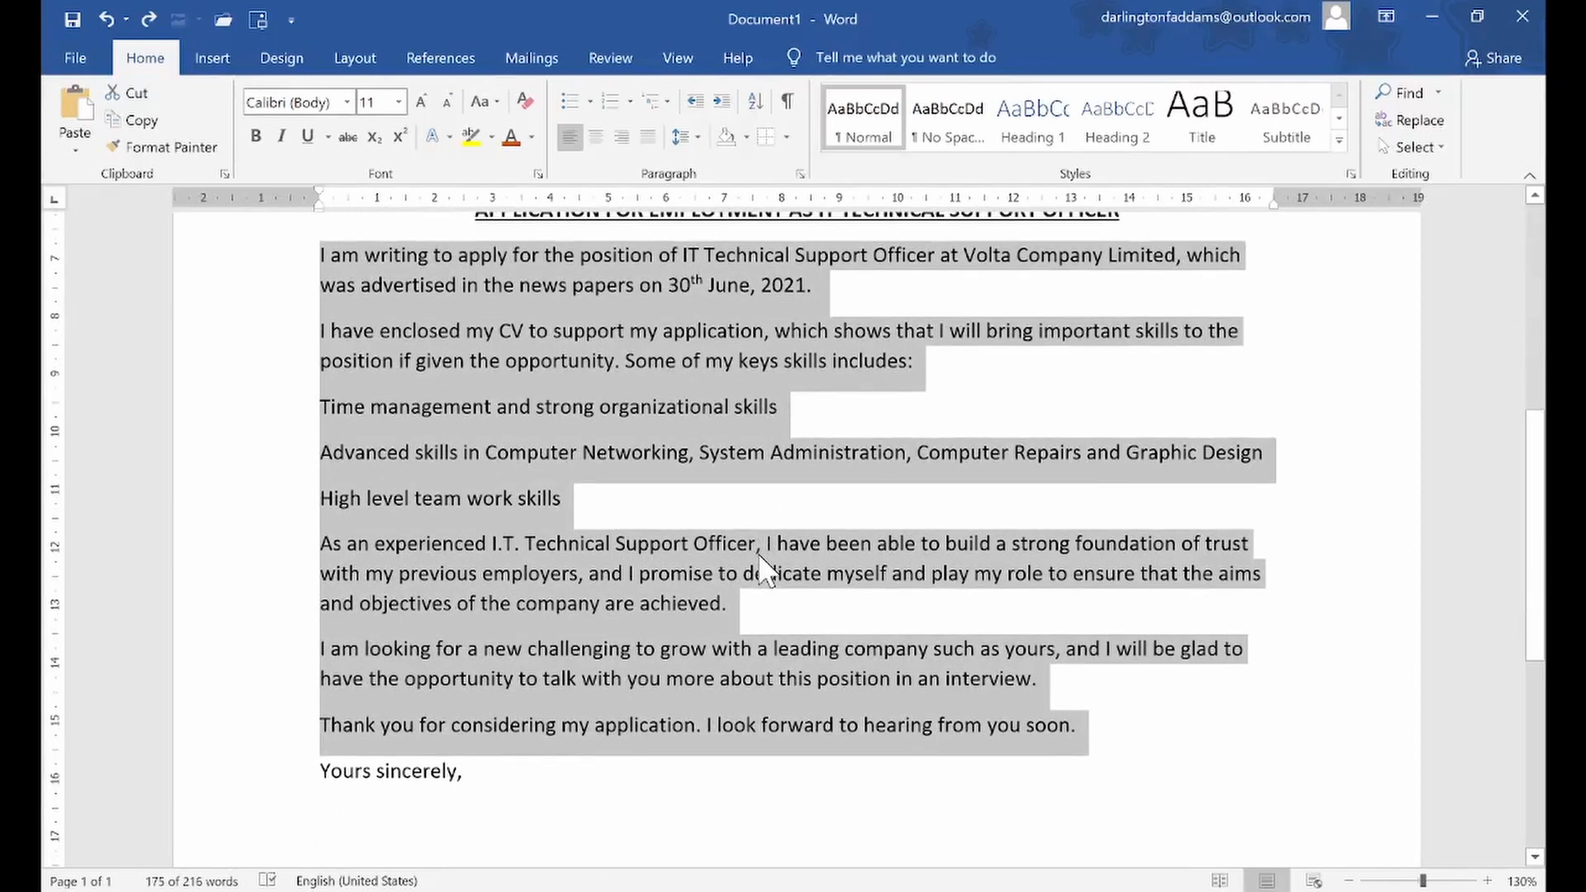
{"action": "scroll", "coordinate": [711, 425], "scroll_direction": "up", "scroll_amount": 1}
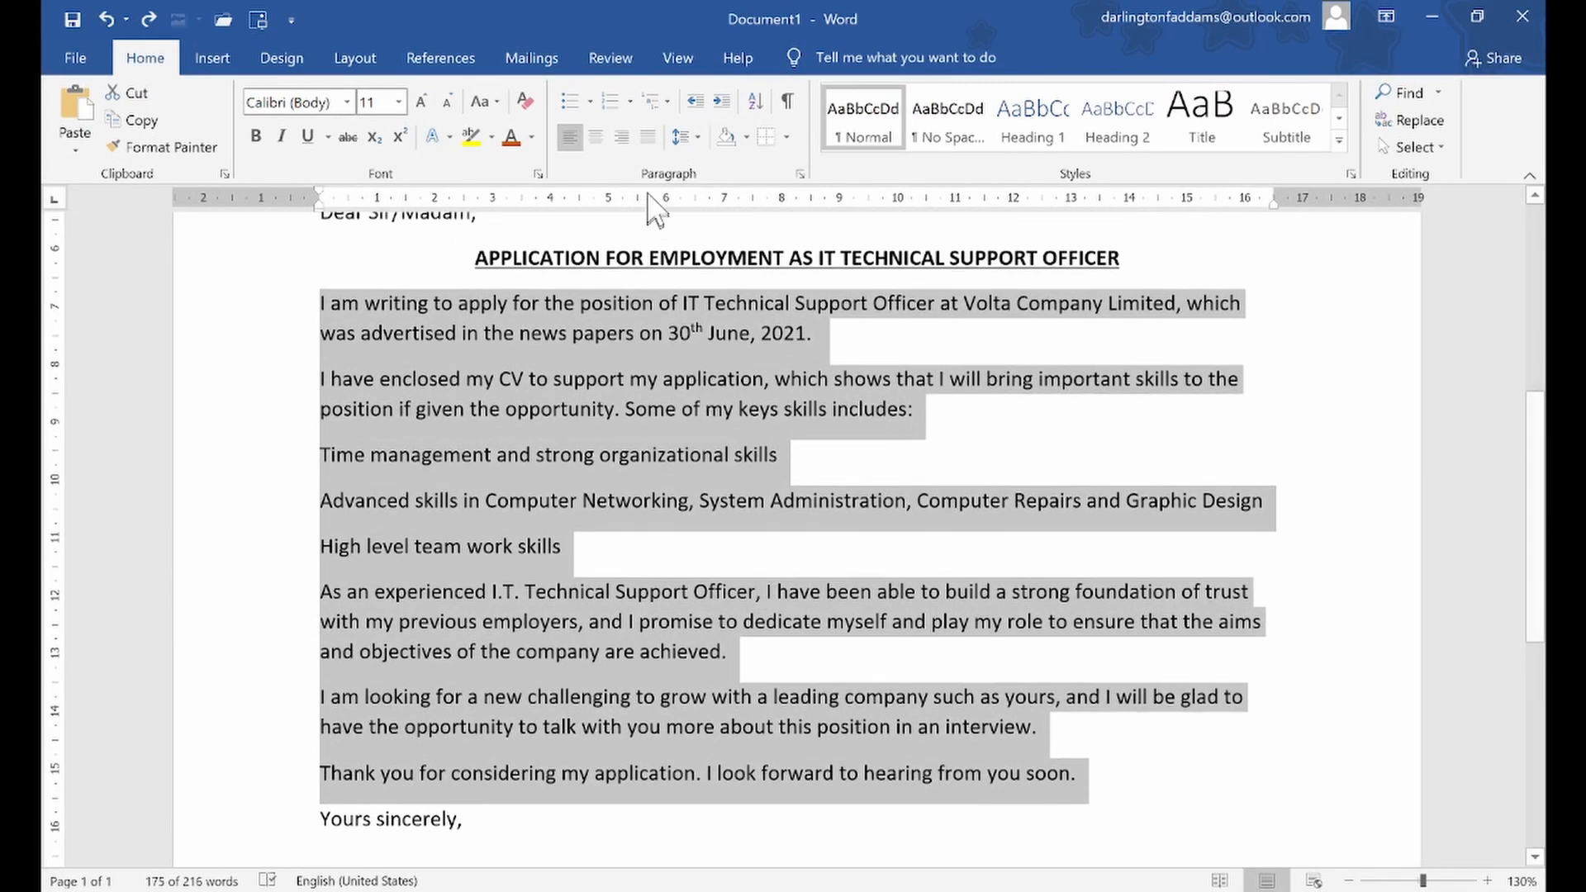
{"action": "left_click", "coordinate": [648, 137]}
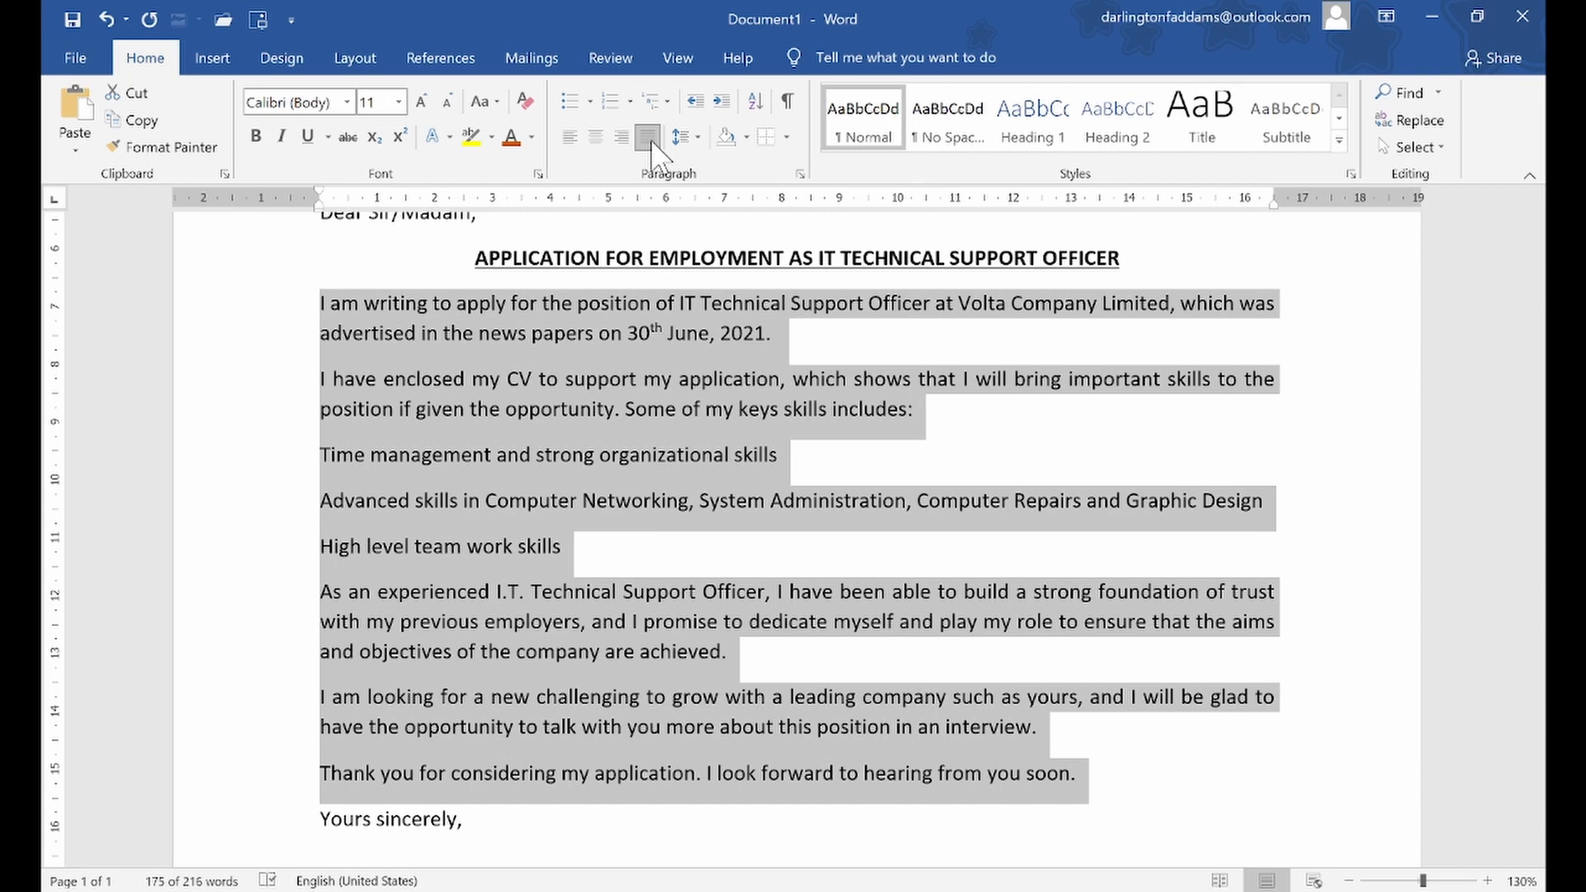
Turn the three skill lines, from "Time management" to "High level team work skills", into a bulleted list
{"action": "left_click", "coordinate": [412, 455]}
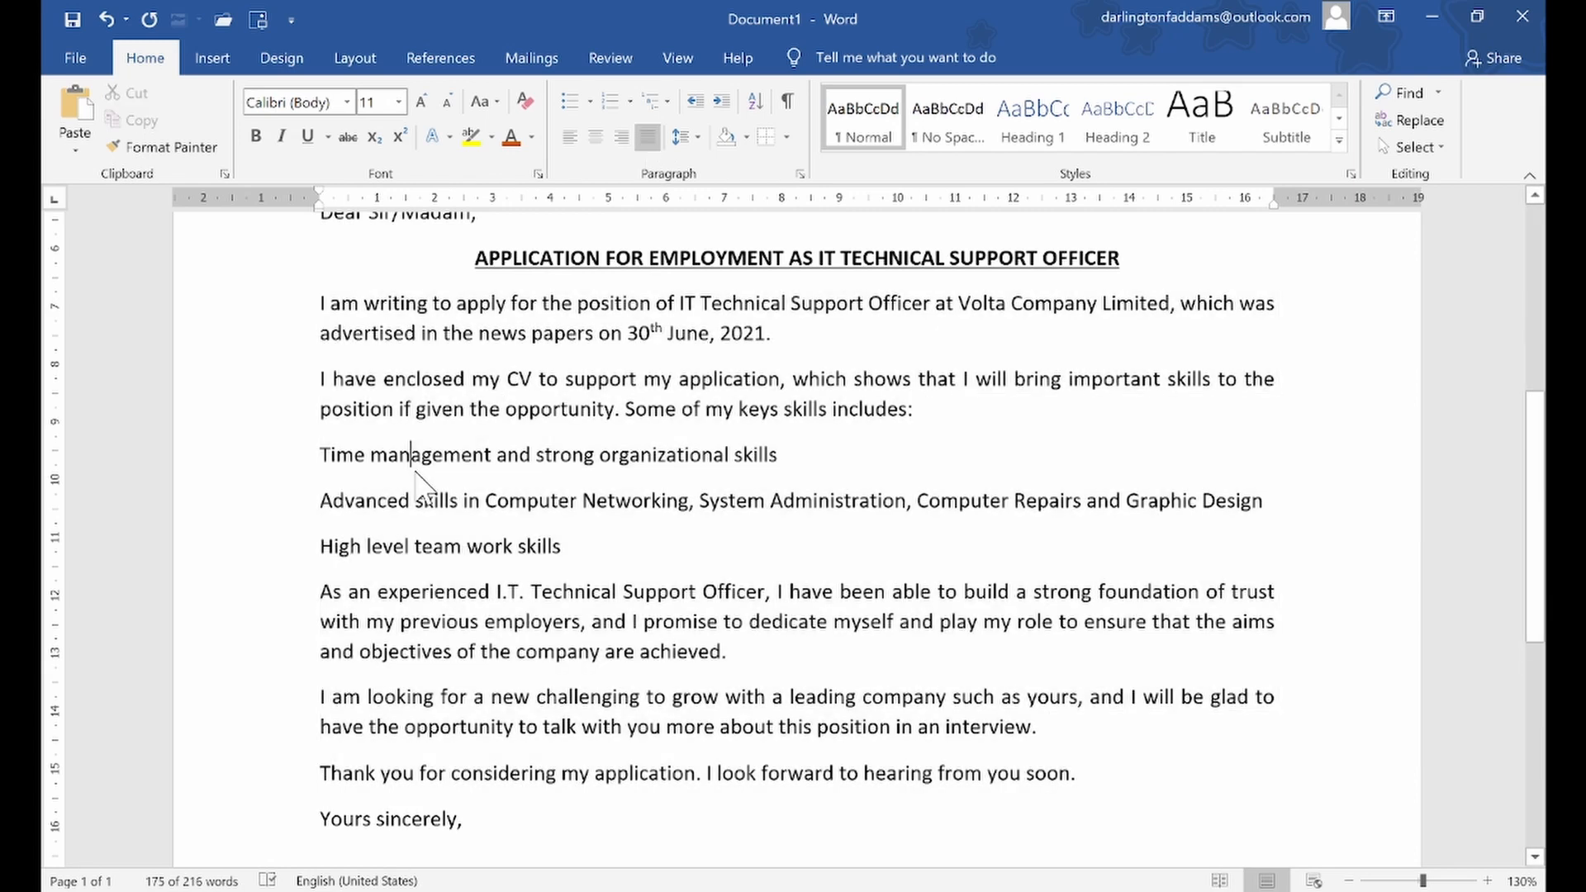
{"action": "left_click_drag", "start_coordinate": [319, 454], "coordinate": [580, 547]}
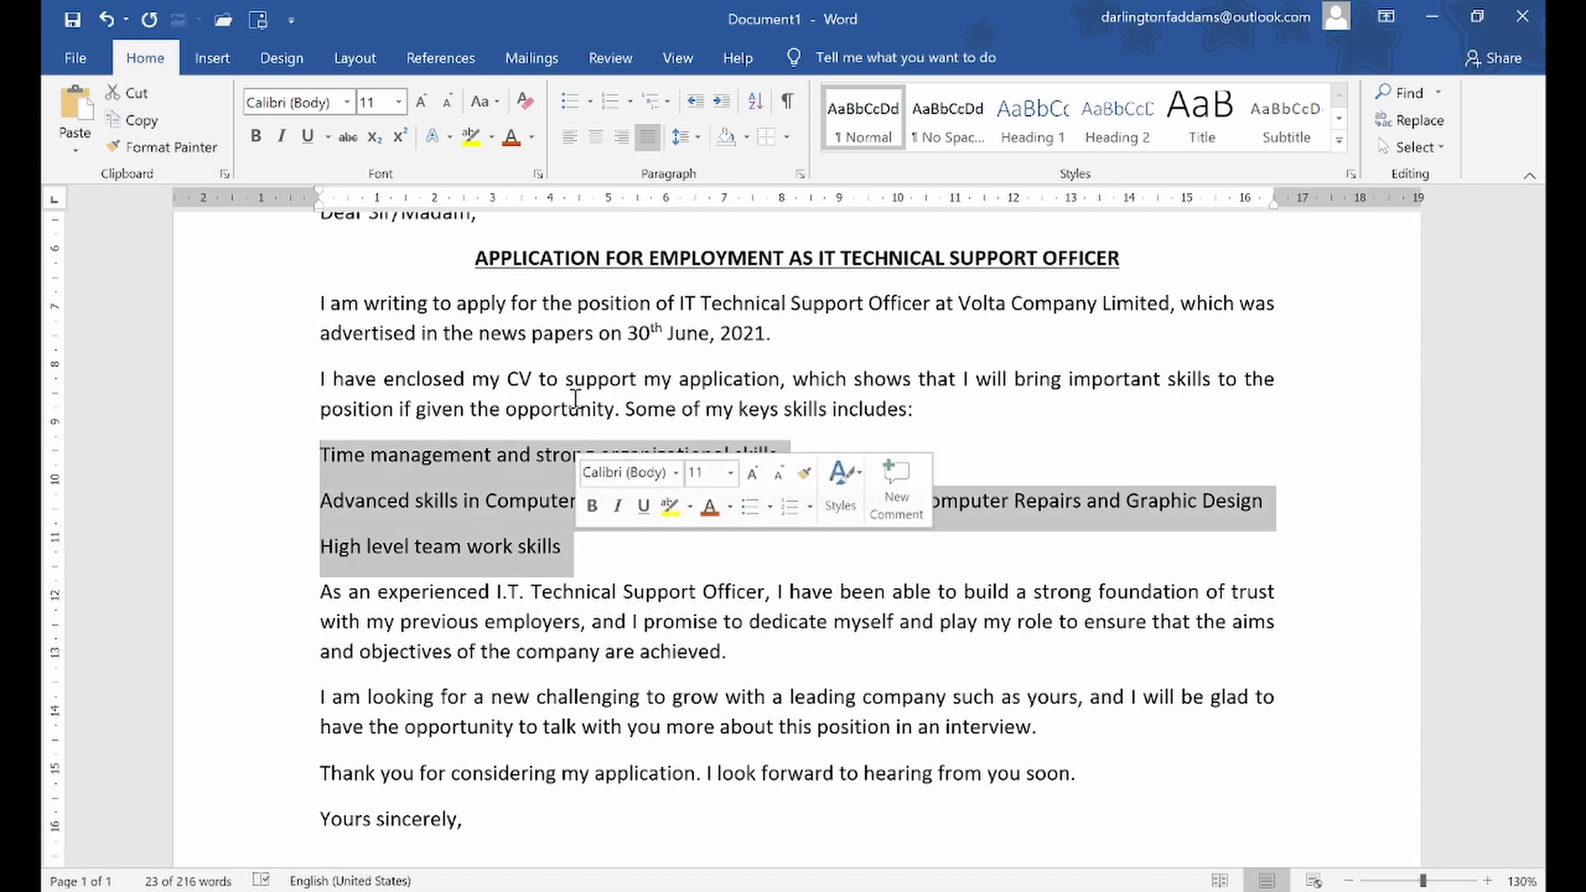
{"action": "left_click", "coordinate": [569, 100]}
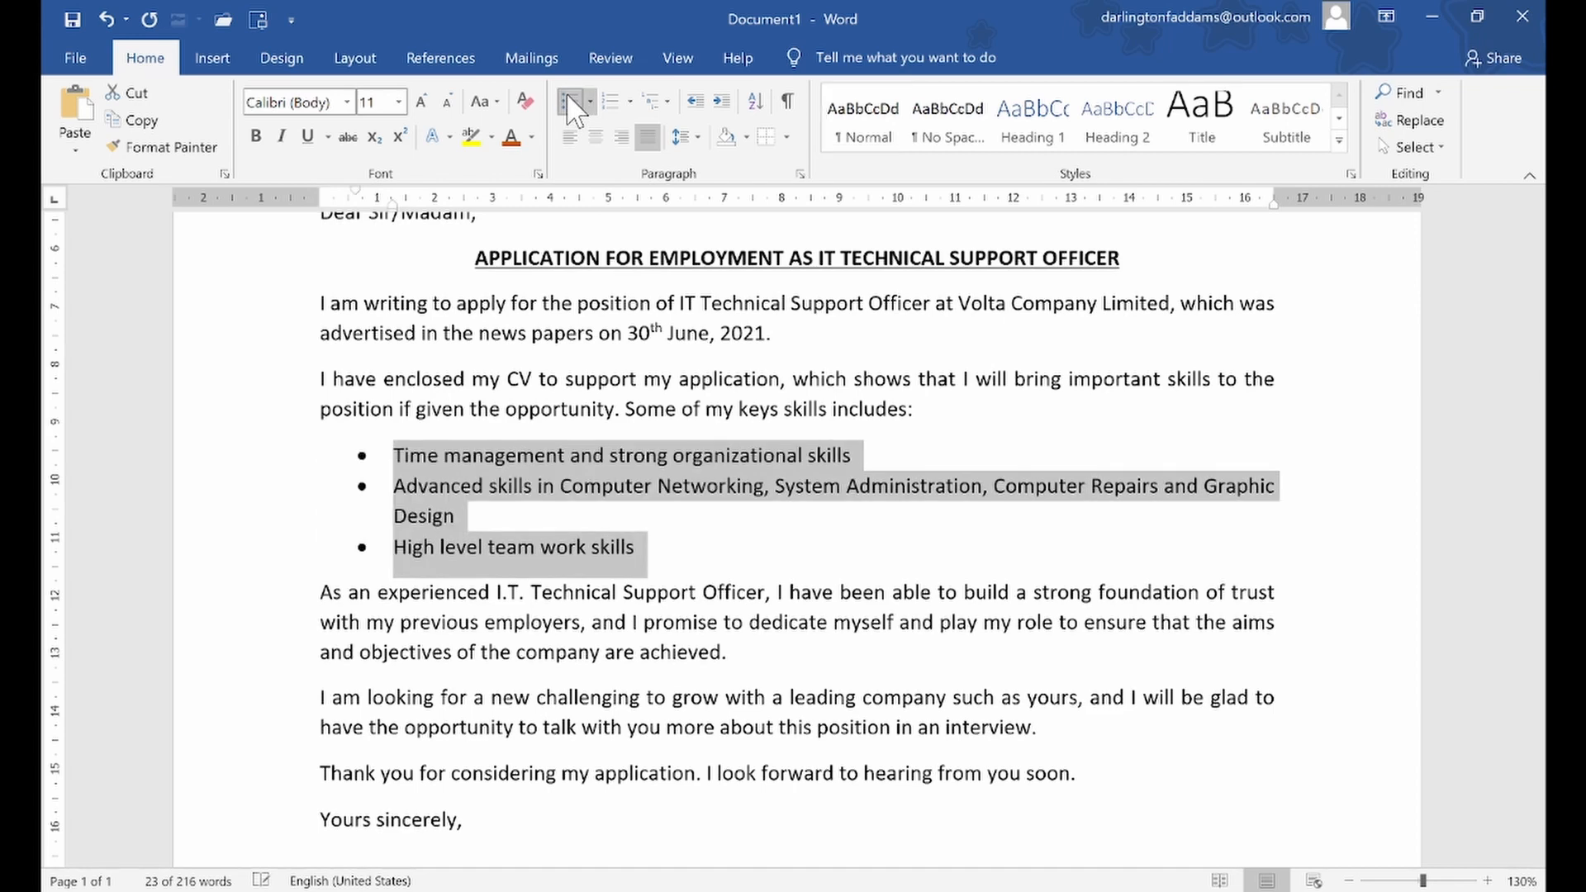
{"action": "left_click", "coordinate": [547, 394]}
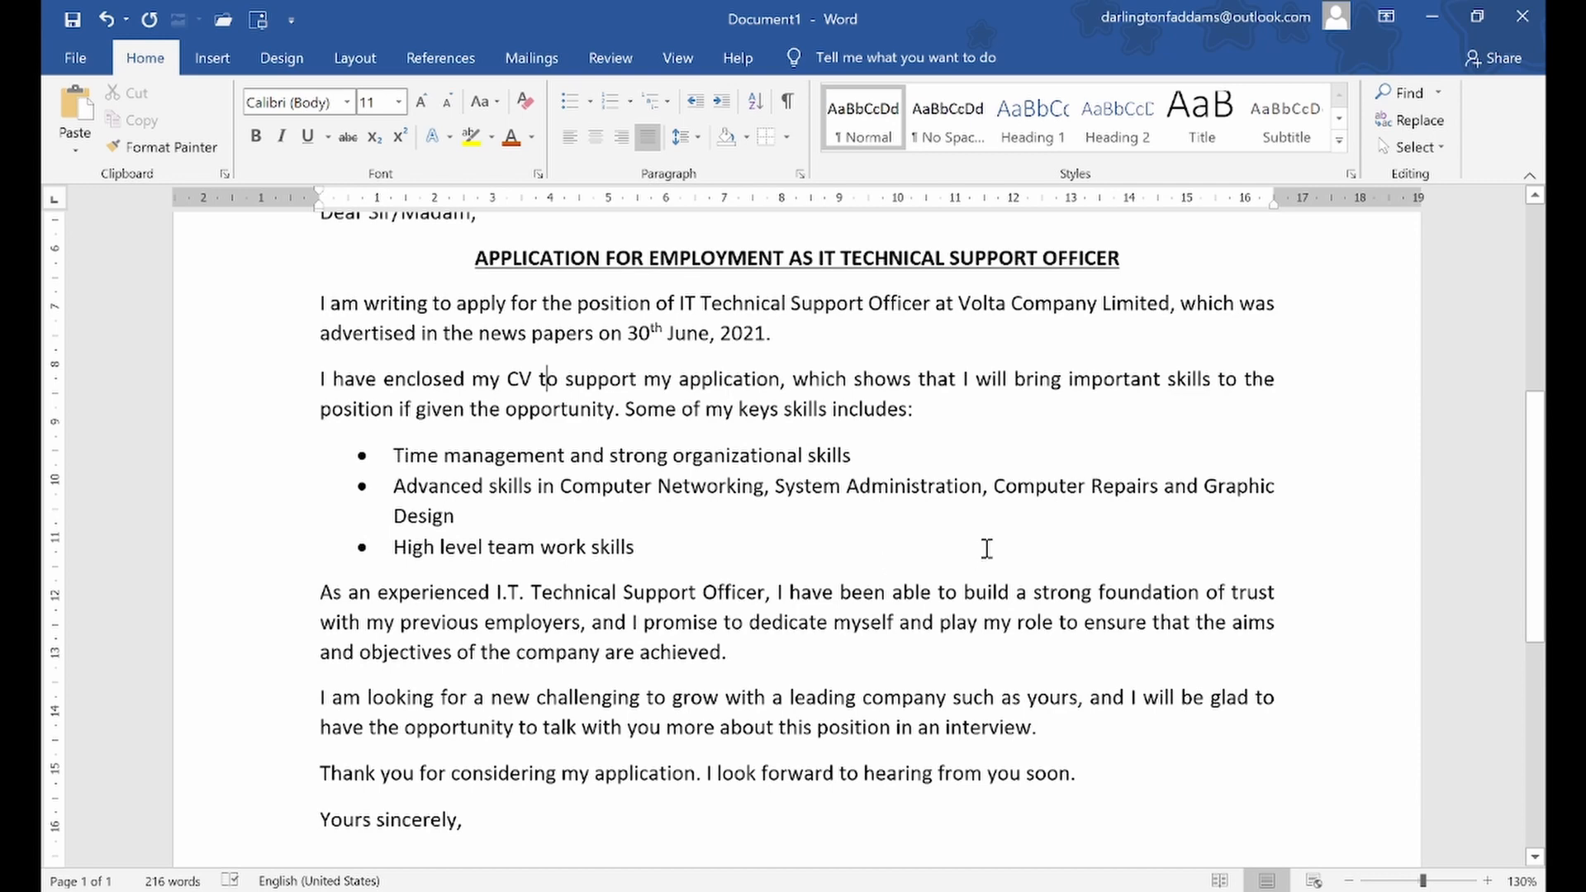
Break the second bullet before "Computer Repairs" so the rest continues on an indented line without its own bullet
{"action": "left_click", "coordinate": [996, 495]}
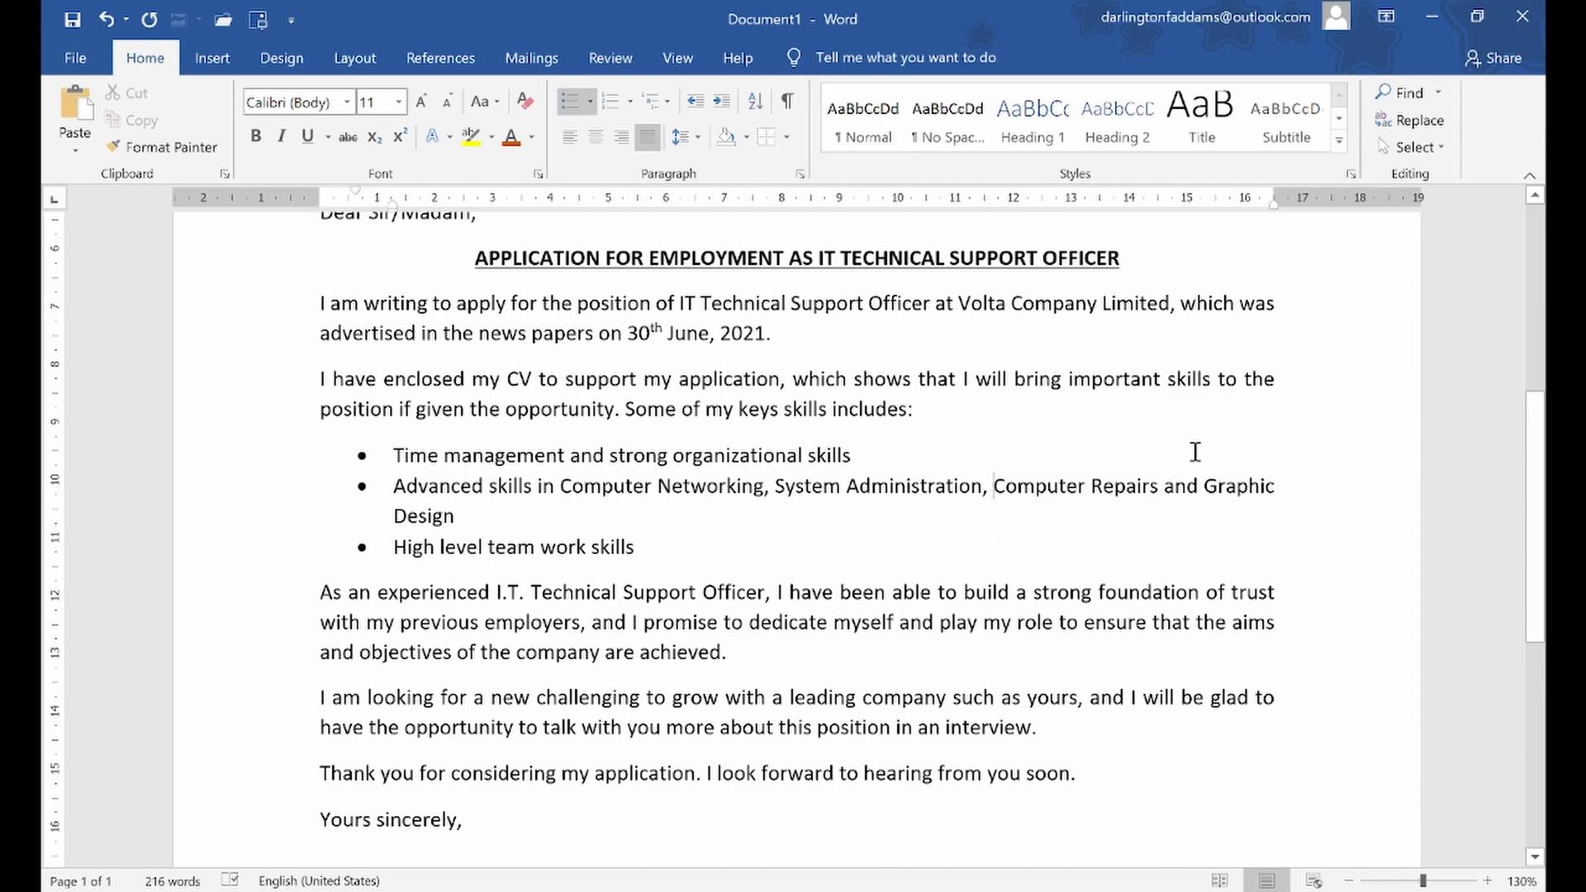
{"action": "key", "text": "shift+Return"}
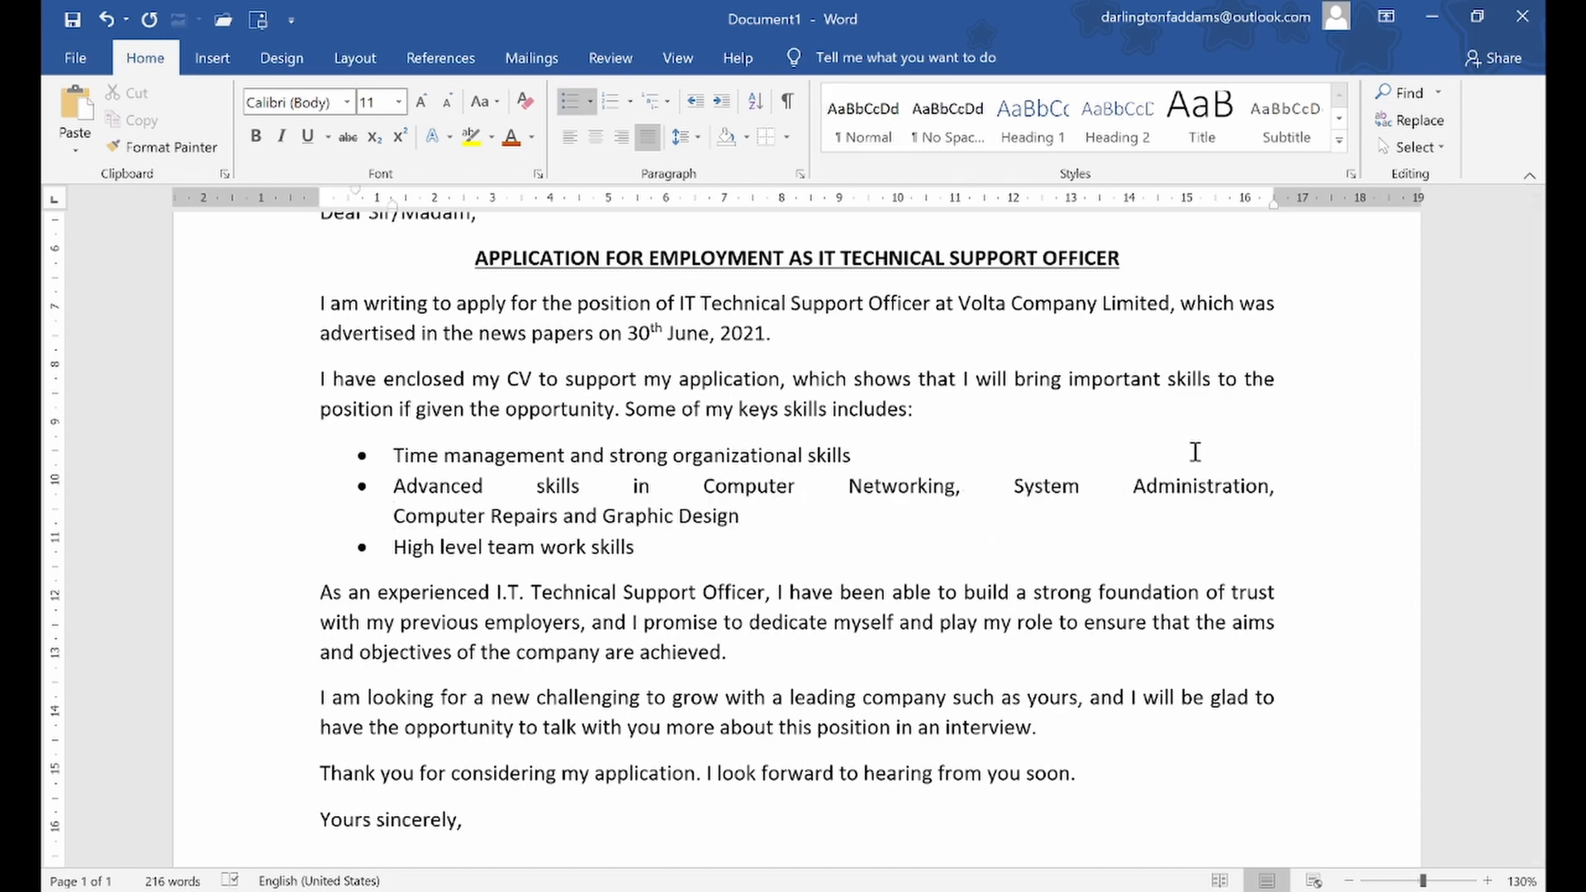
{"action": "key", "text": "ctrl+z"}
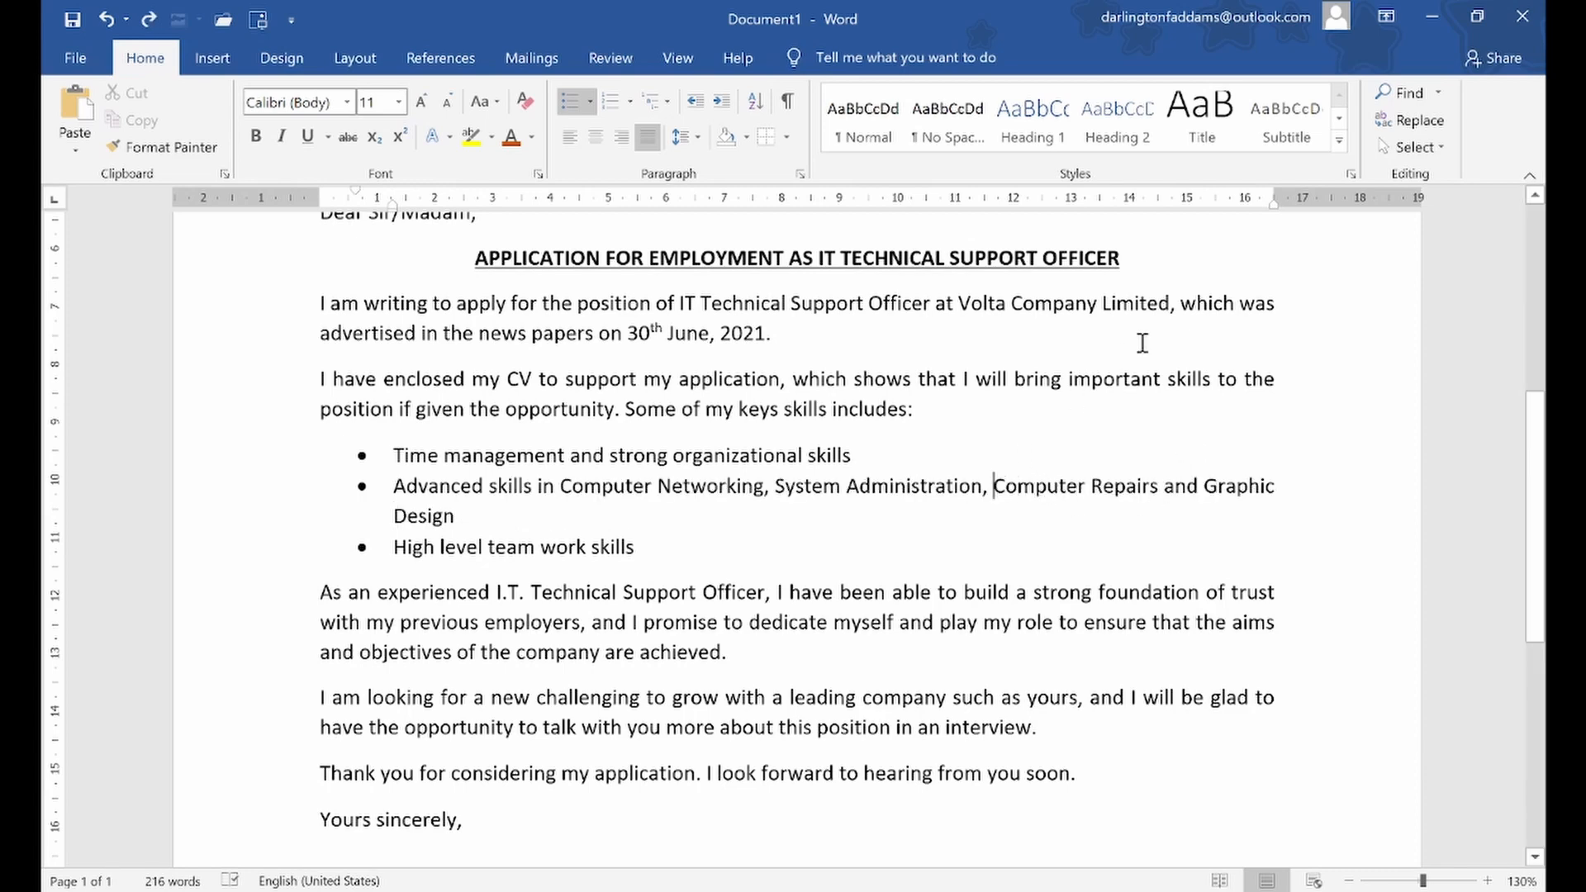
{"action": "key", "text": "Return"}
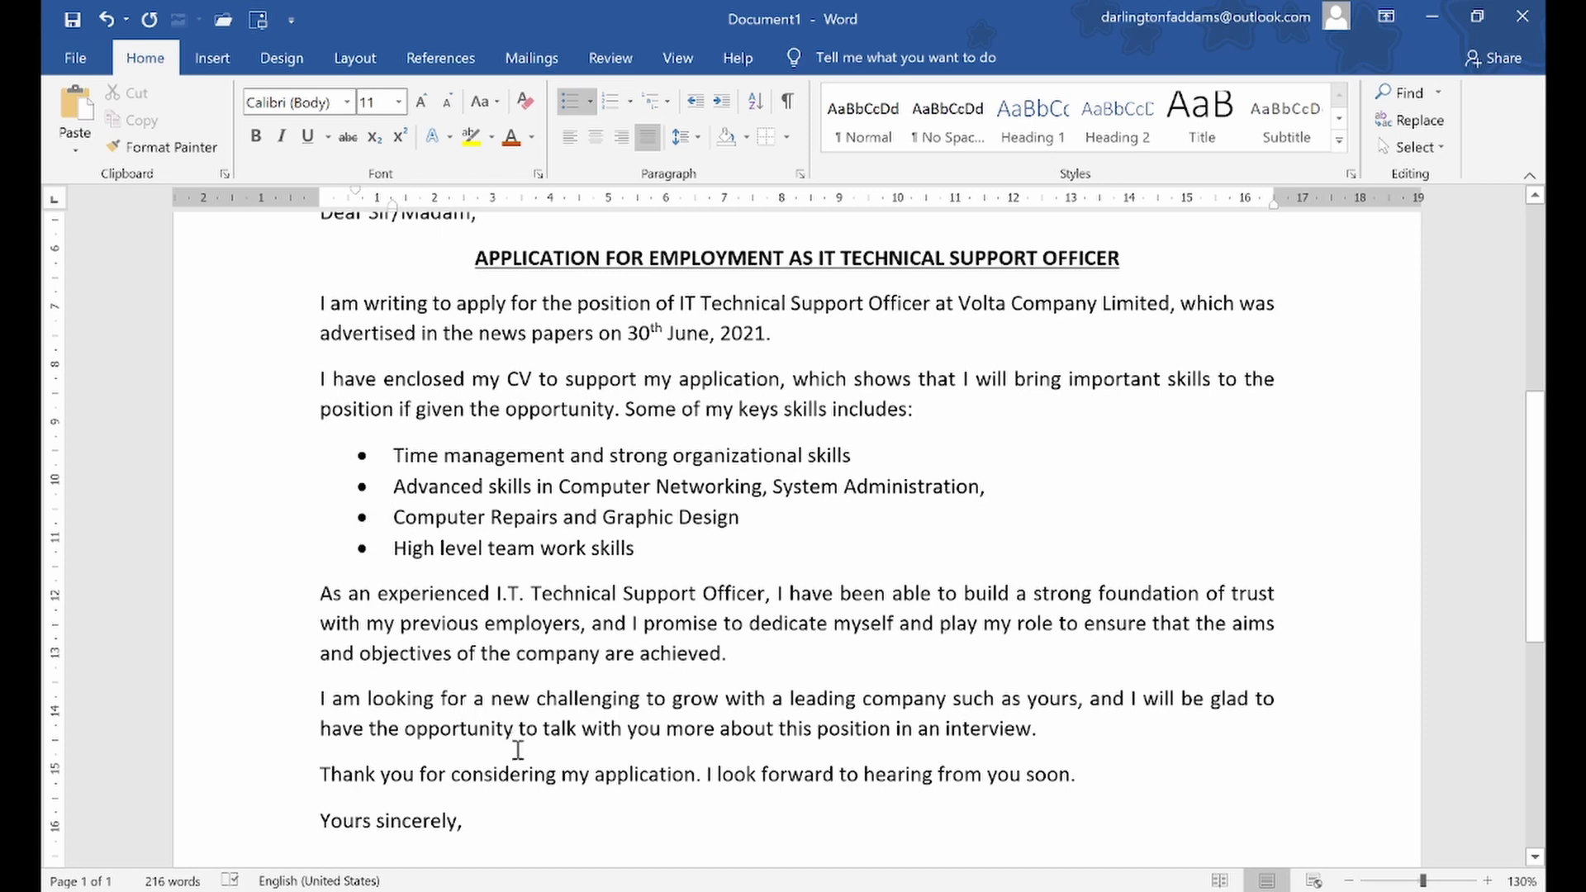
{"action": "key", "text": "BackSpace"}
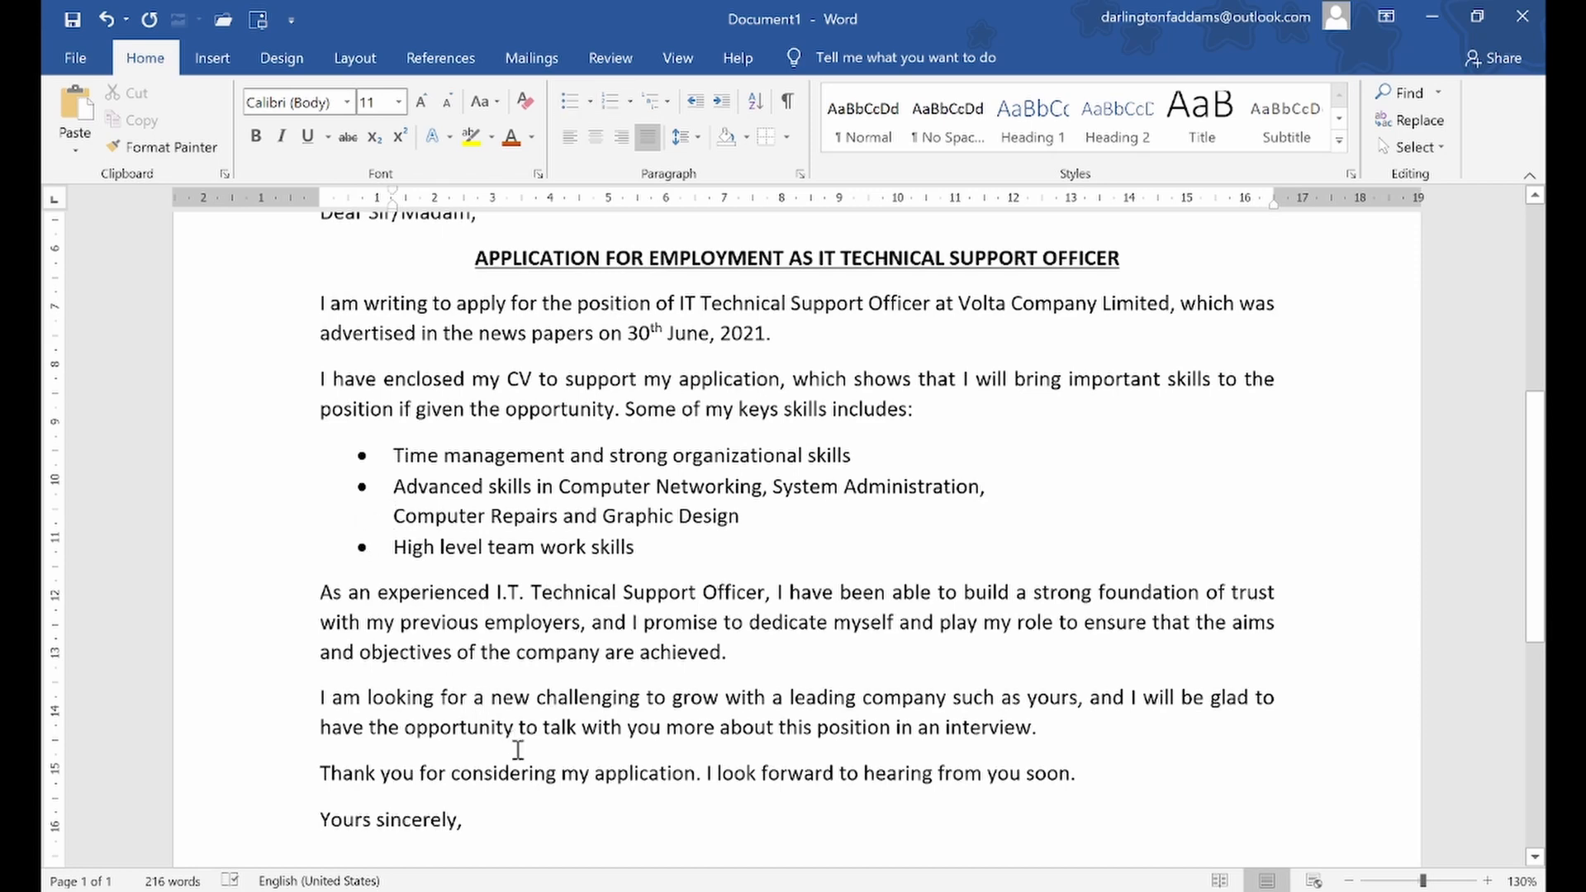
{"action": "left_click", "coordinate": [477, 652]}
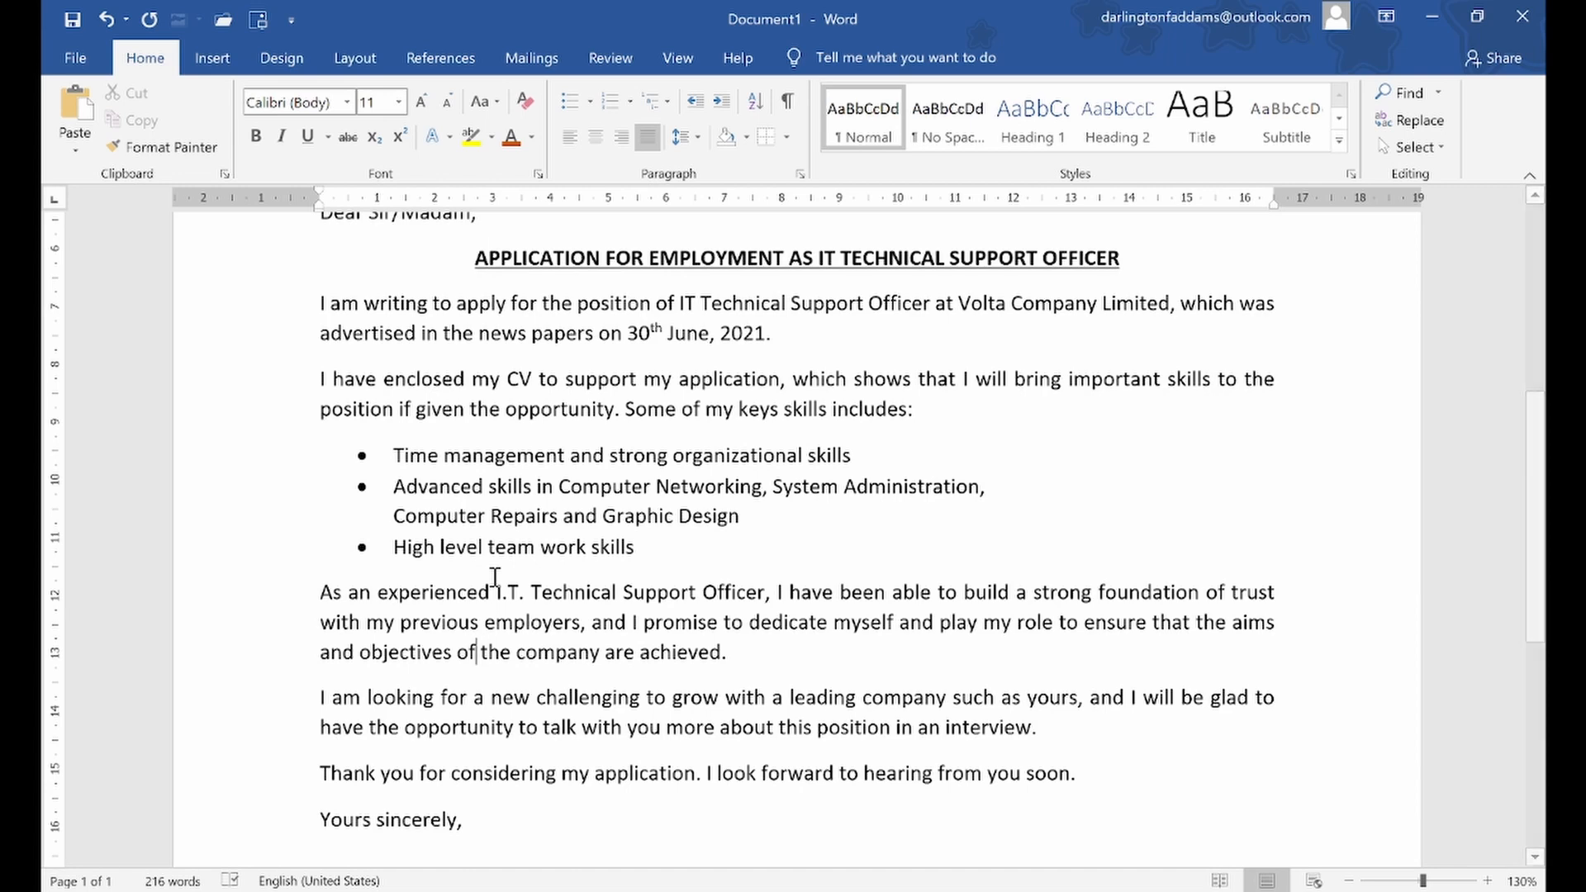
Insert a blank line between the closing "Thank you" paragraph and "Yours sincerely,"
{"action": "scroll", "coordinate": [484, 581], "scroll_direction": "down", "scroll_amount": 1}
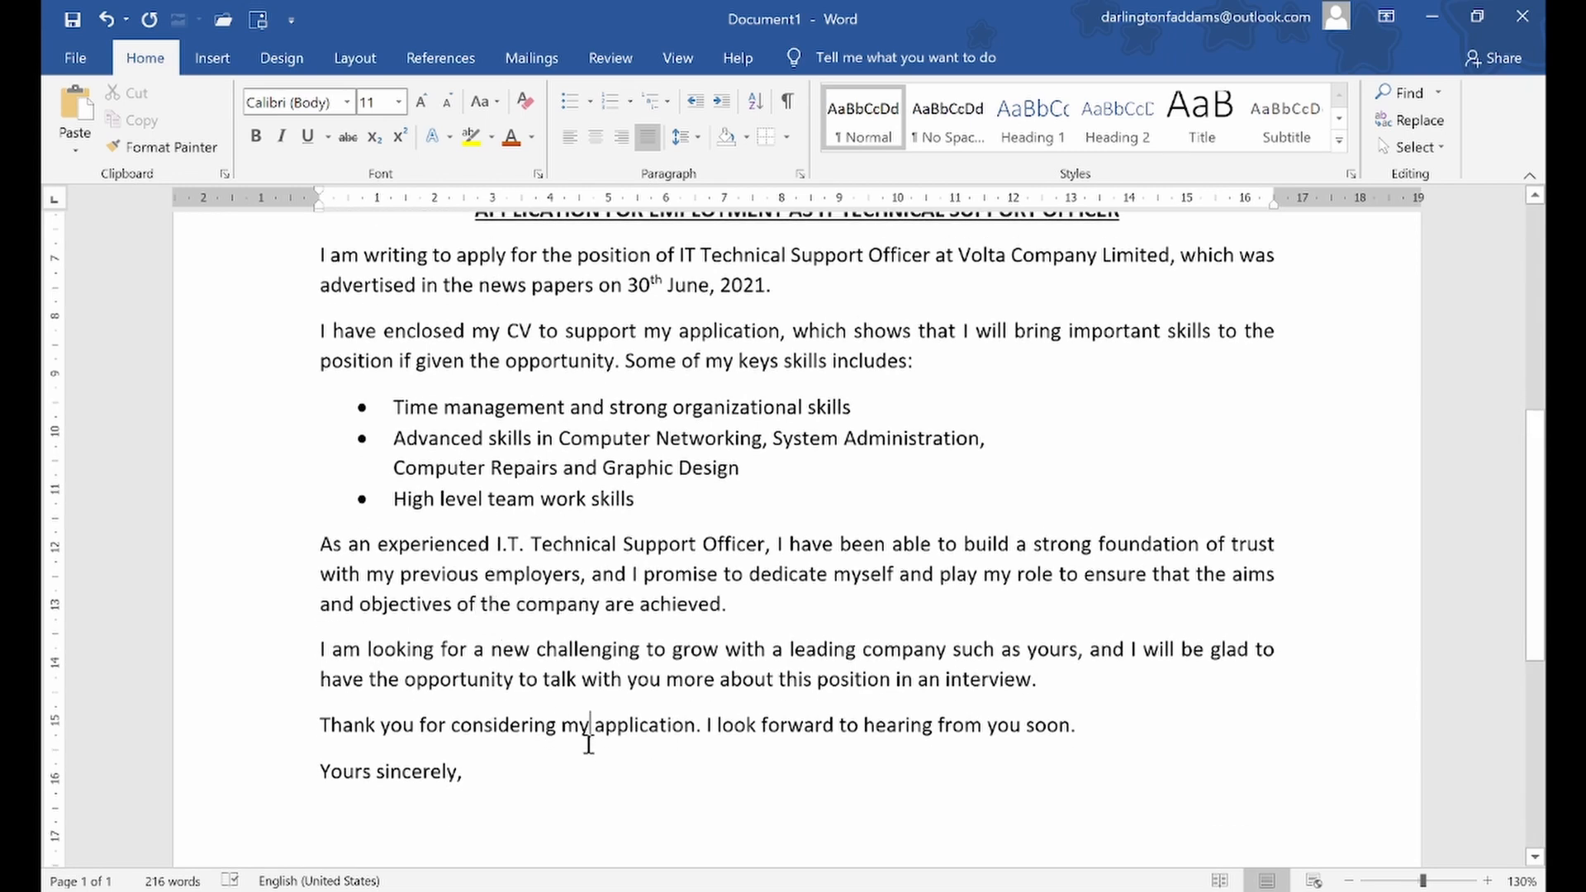
{"action": "scroll", "coordinate": [590, 742], "scroll_direction": "down", "scroll_amount": 5}
{"action": "scroll", "coordinate": [588, 745], "scroll_direction": "up", "scroll_amount": 15}
{"action": "scroll", "coordinate": [589, 742], "scroll_direction": "up", "scroll_amount": 2}
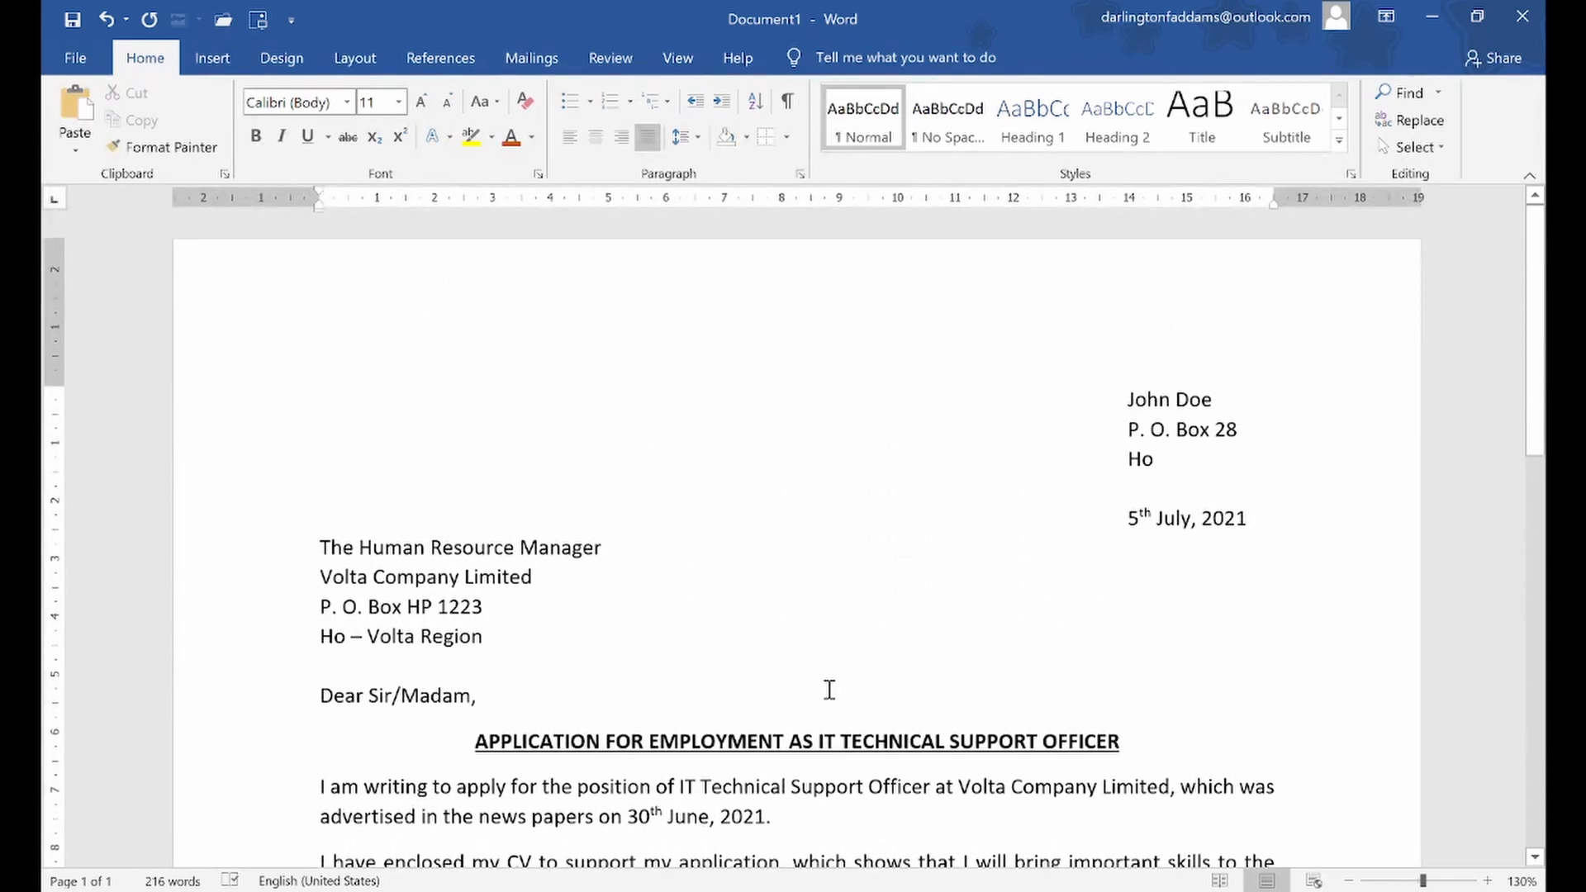
{"action": "scroll", "coordinate": [829, 690], "scroll_direction": "down", "scroll_amount": 10}
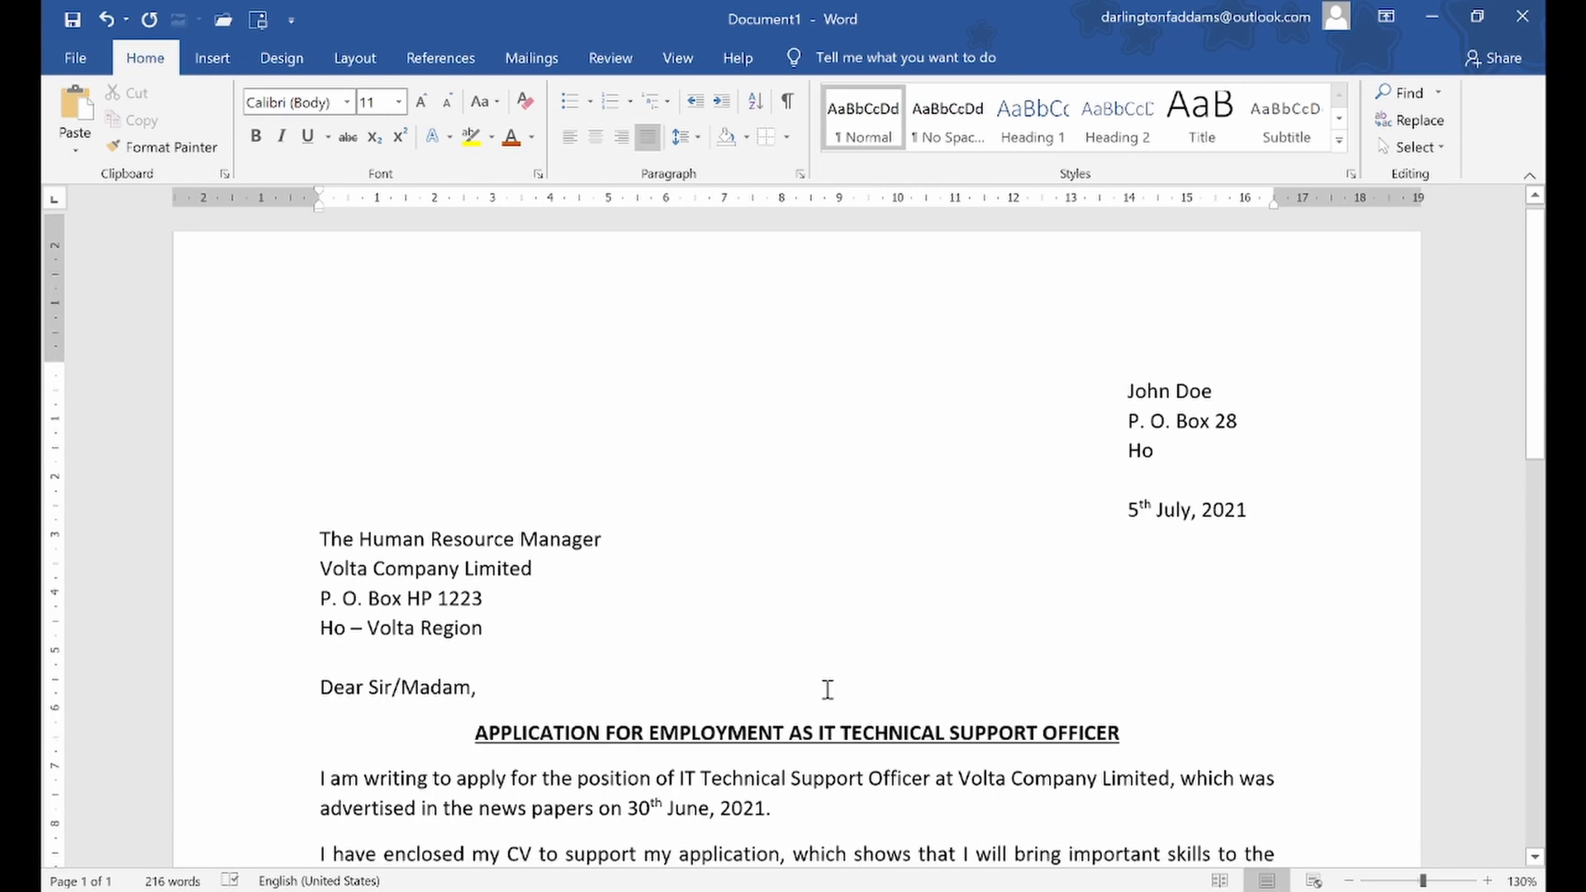
{"action": "scroll", "coordinate": [829, 689], "scroll_direction": "down", "scroll_amount": 1}
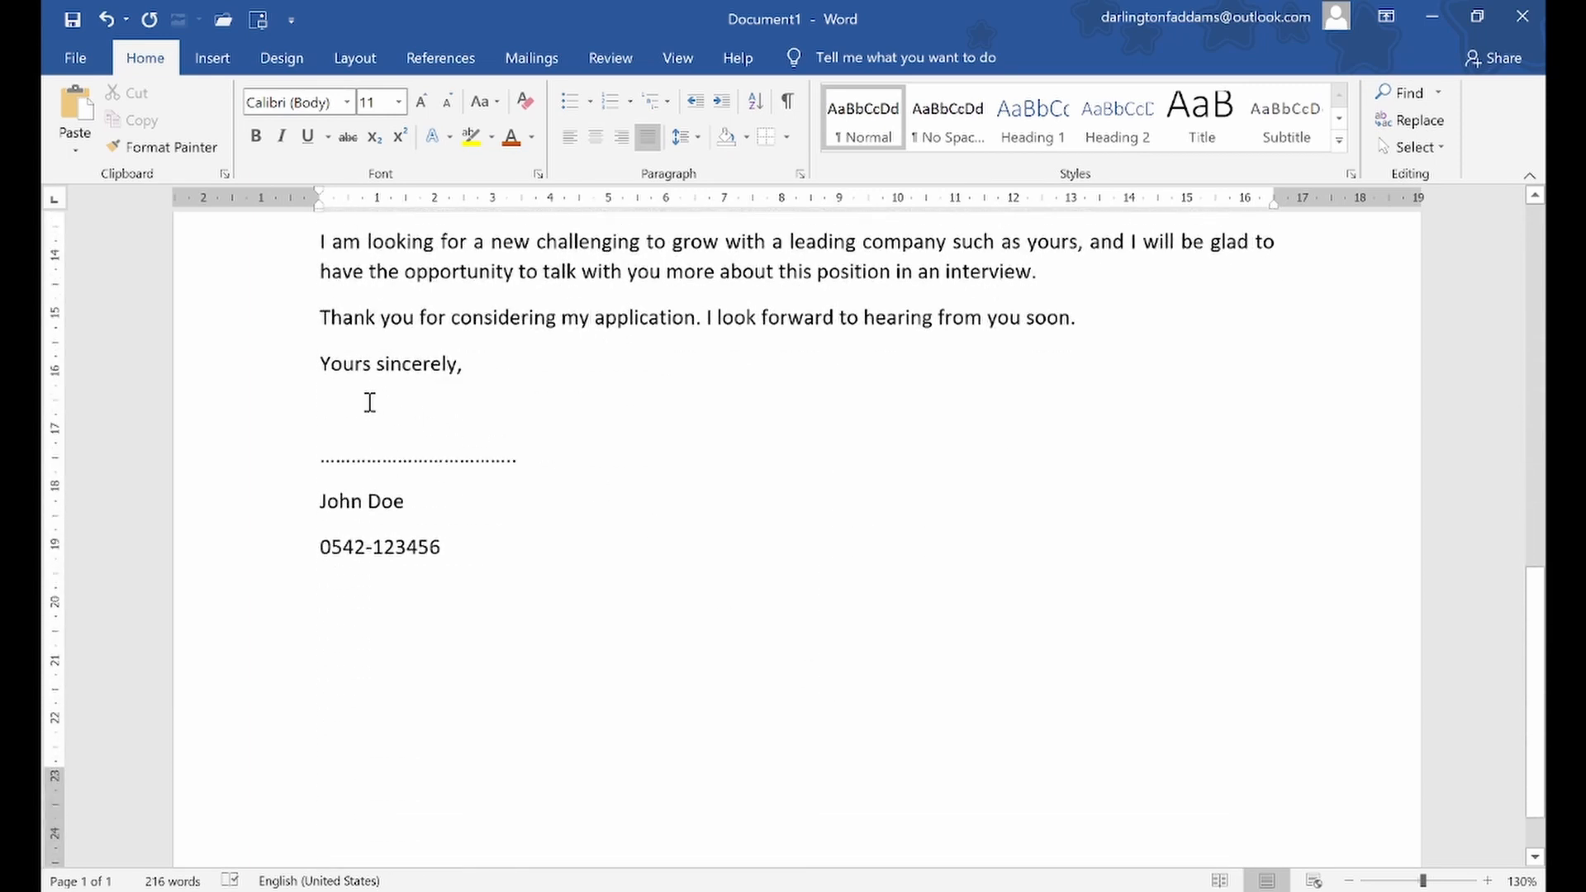
{"action": "left_click_drag", "start_coordinate": [300, 376], "coordinate": [313, 545]}
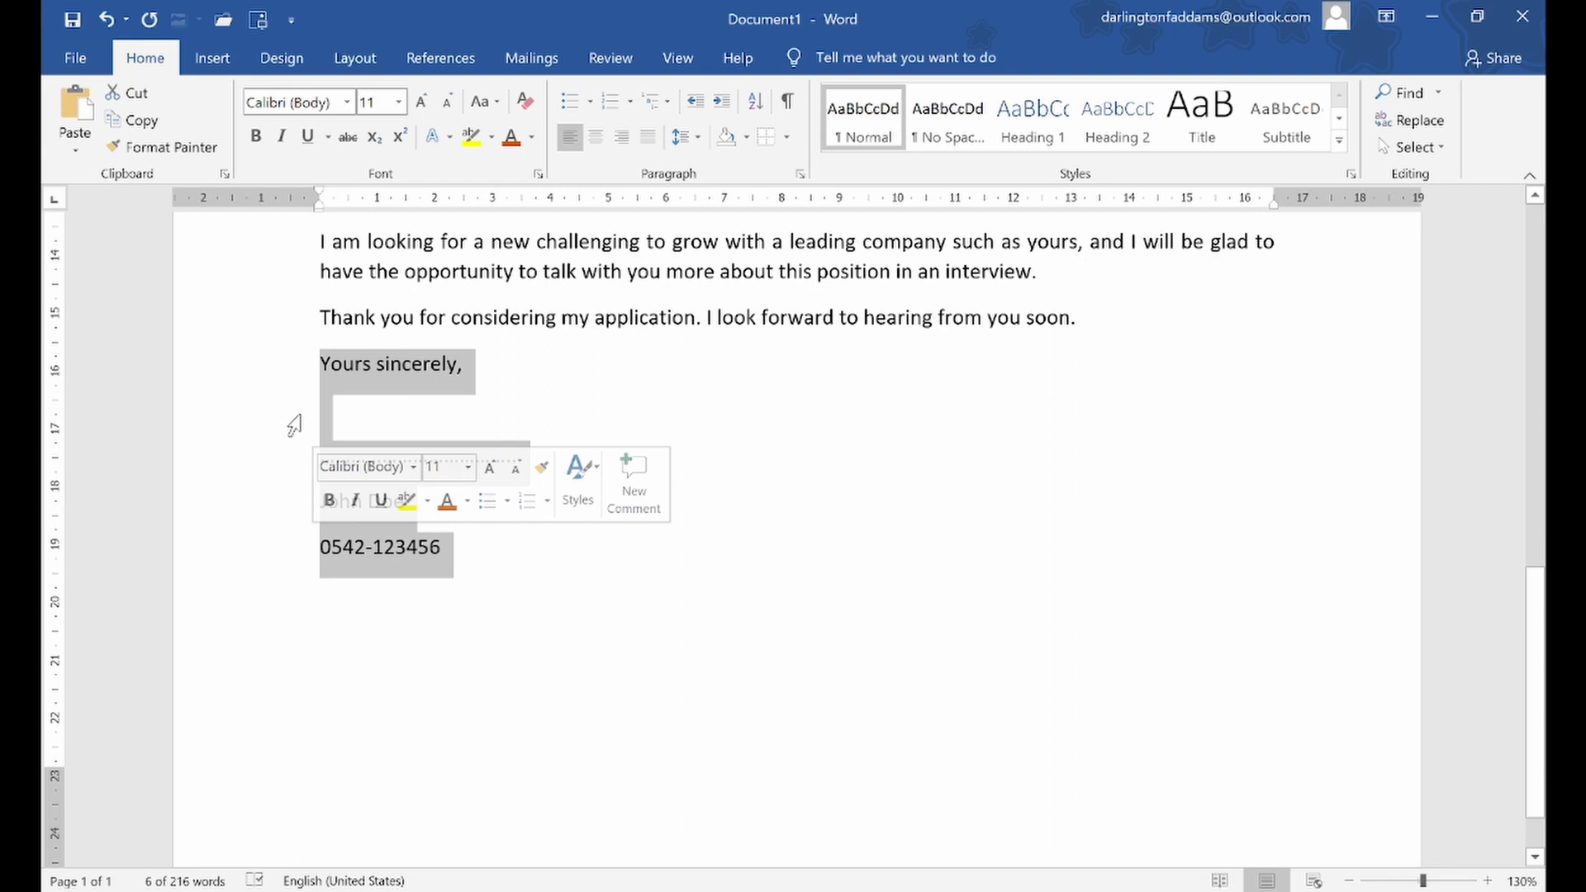
{"action": "left_click", "coordinate": [322, 380]}
{"action": "key", "text": "Return"}
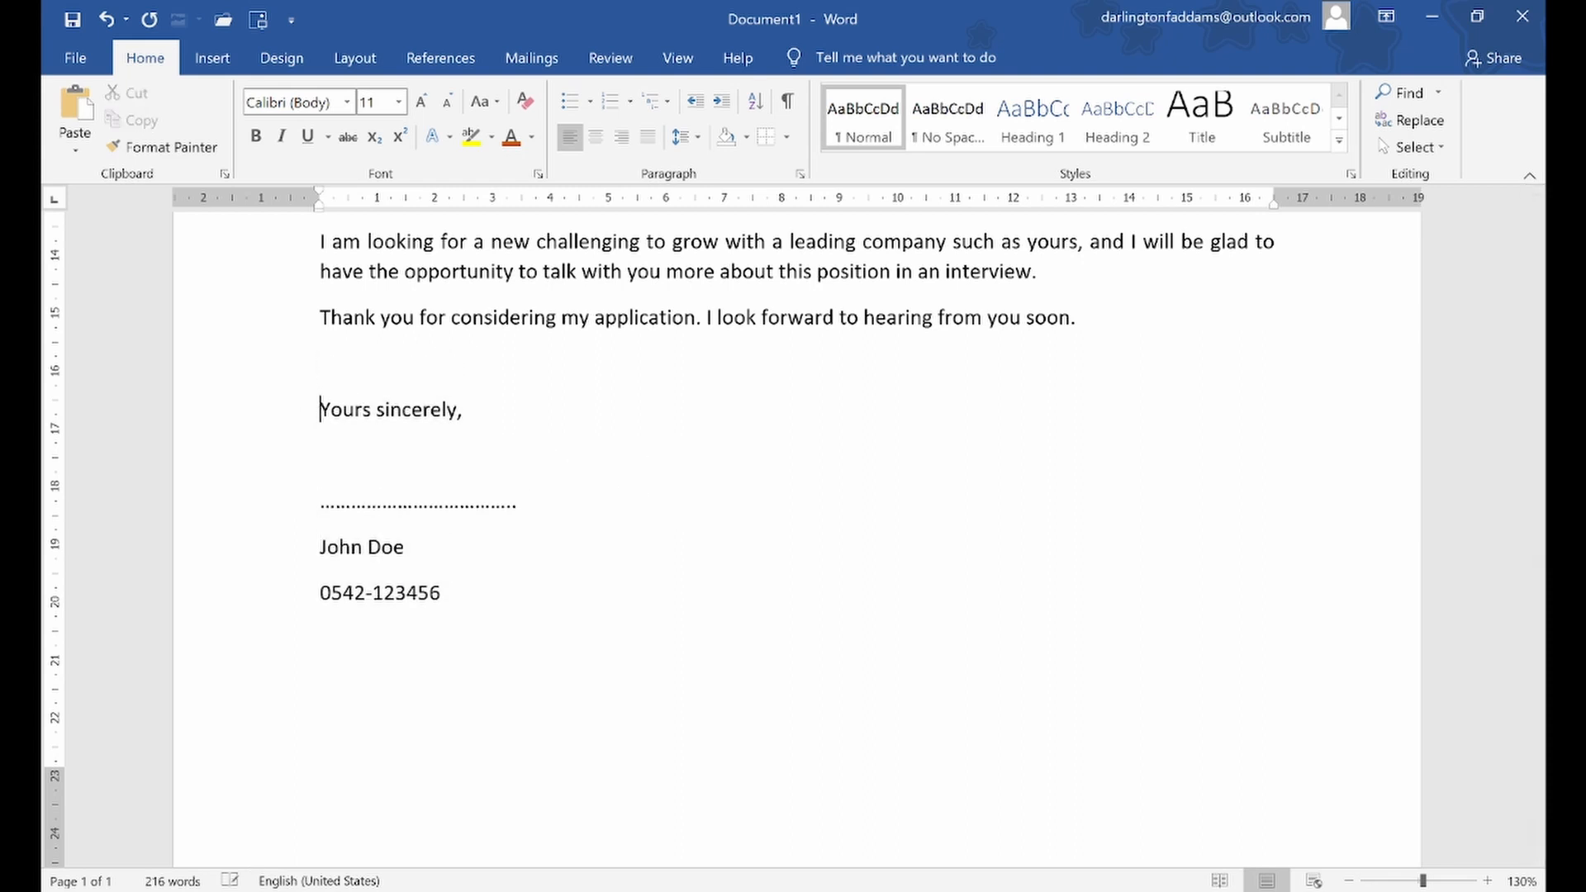
Indent the closing block, from "Yours sincerely," to the phone number, to about 12.7 cm, keeping the dotted signature line on one line
{"action": "left_click_drag", "start_coordinate": [278, 420], "coordinate": [278, 597]}
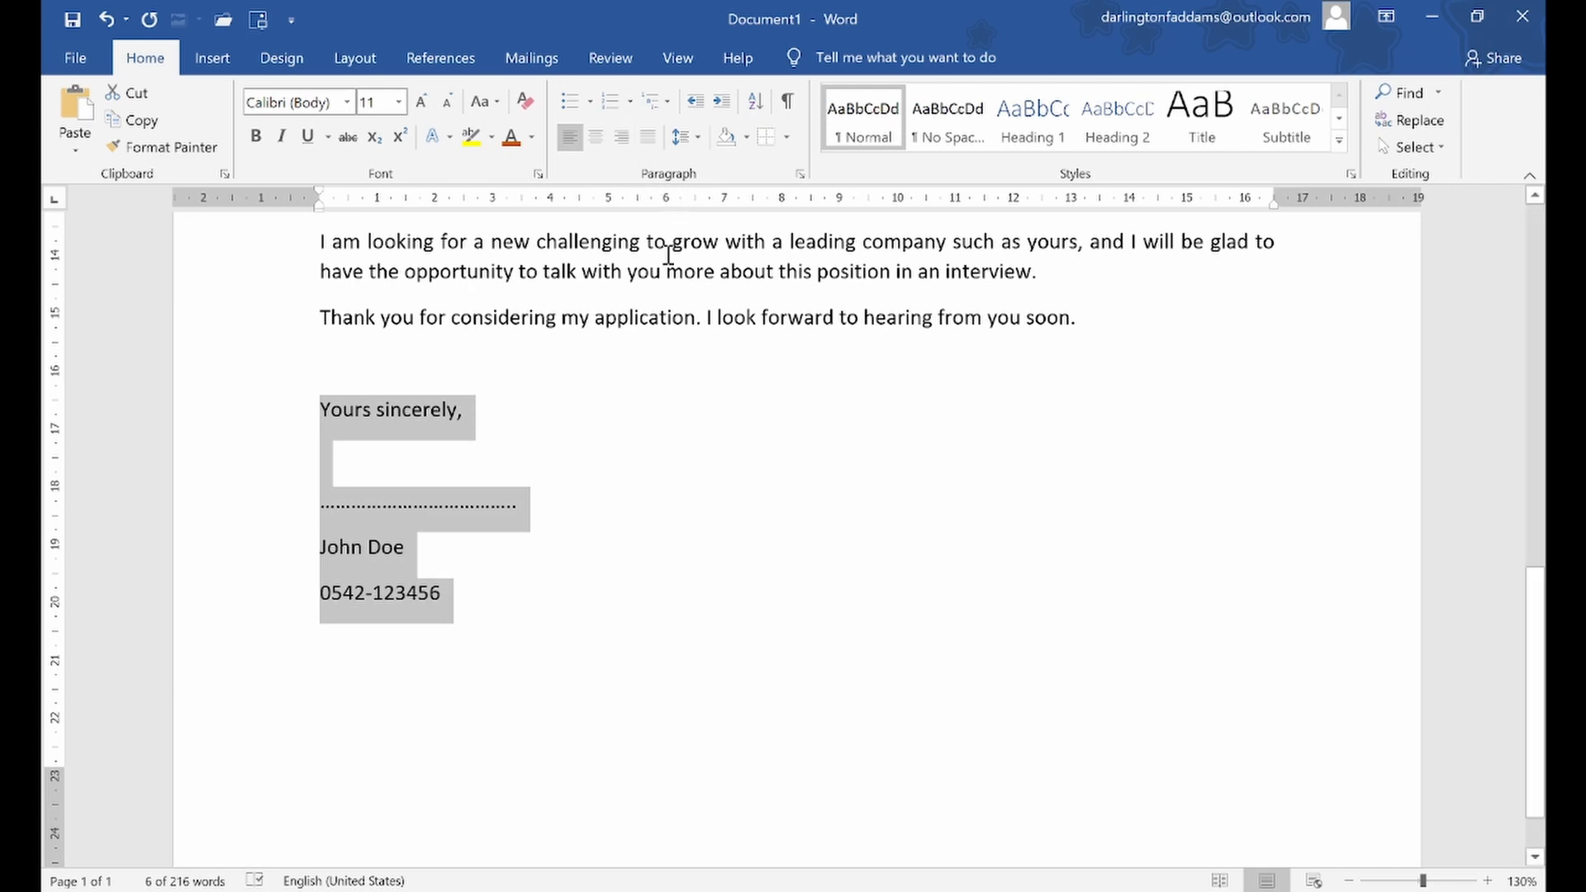
{"action": "left_click", "coordinate": [721, 101]}
{"action": "left_click", "coordinate": [722, 101]}
{"action": "left_click", "coordinate": [721, 101]}
{"action": "left_click", "coordinate": [721, 100]}
{"action": "left_click", "coordinate": [721, 101]}
{"action": "left_click", "coordinate": [721, 101]}
{"action": "left_click", "coordinate": [722, 100]}
{"action": "left_click", "coordinate": [722, 101]}
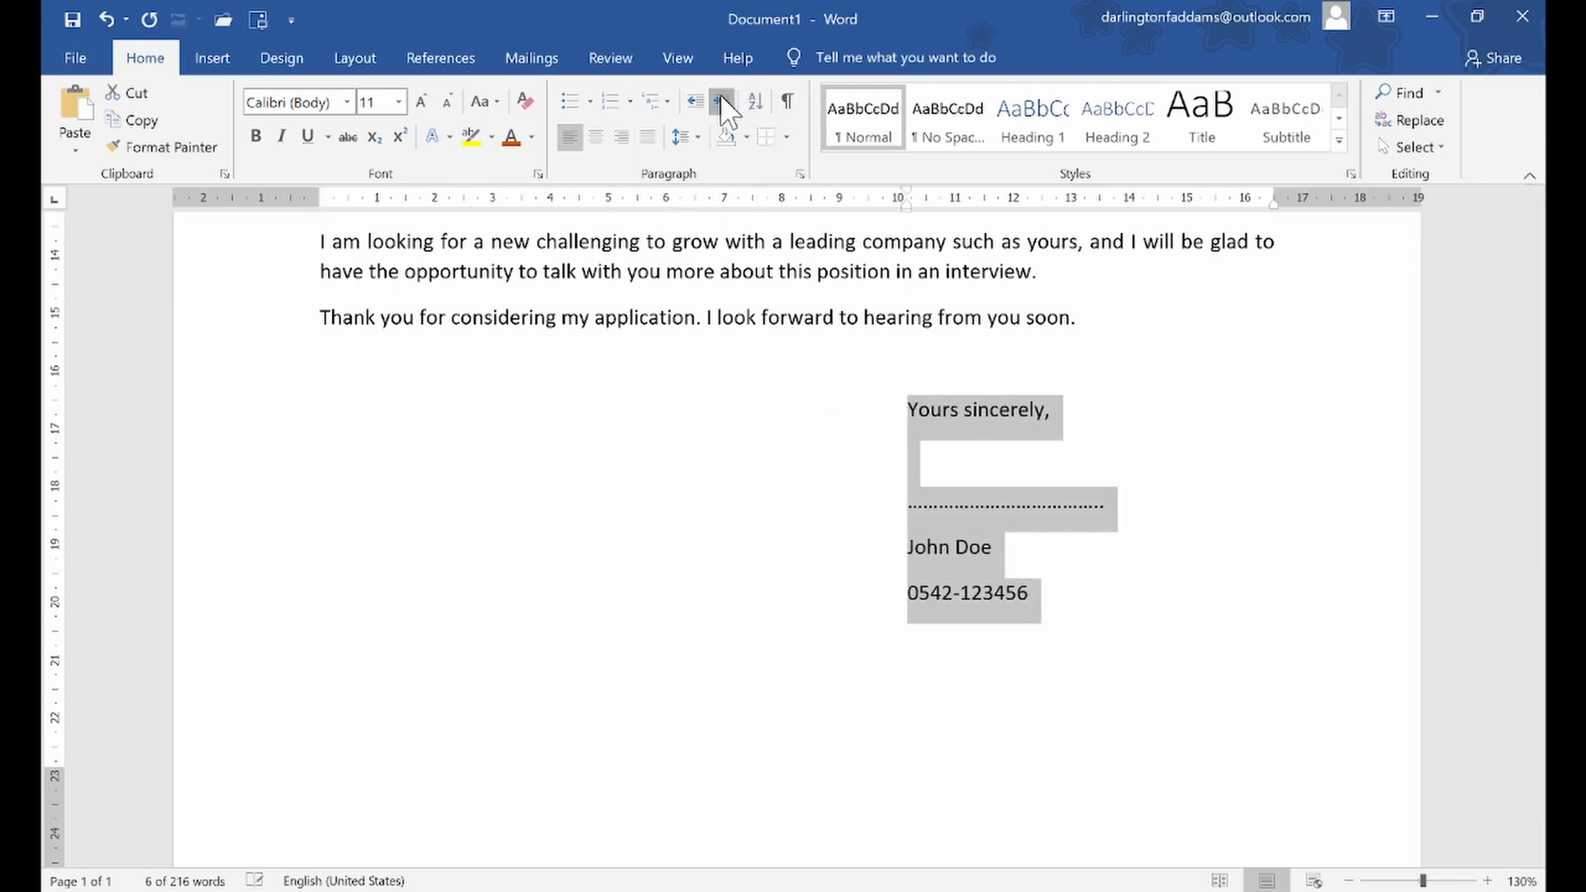
{"action": "left_click", "coordinate": [721, 100]}
{"action": "left_click", "coordinate": [721, 101]}
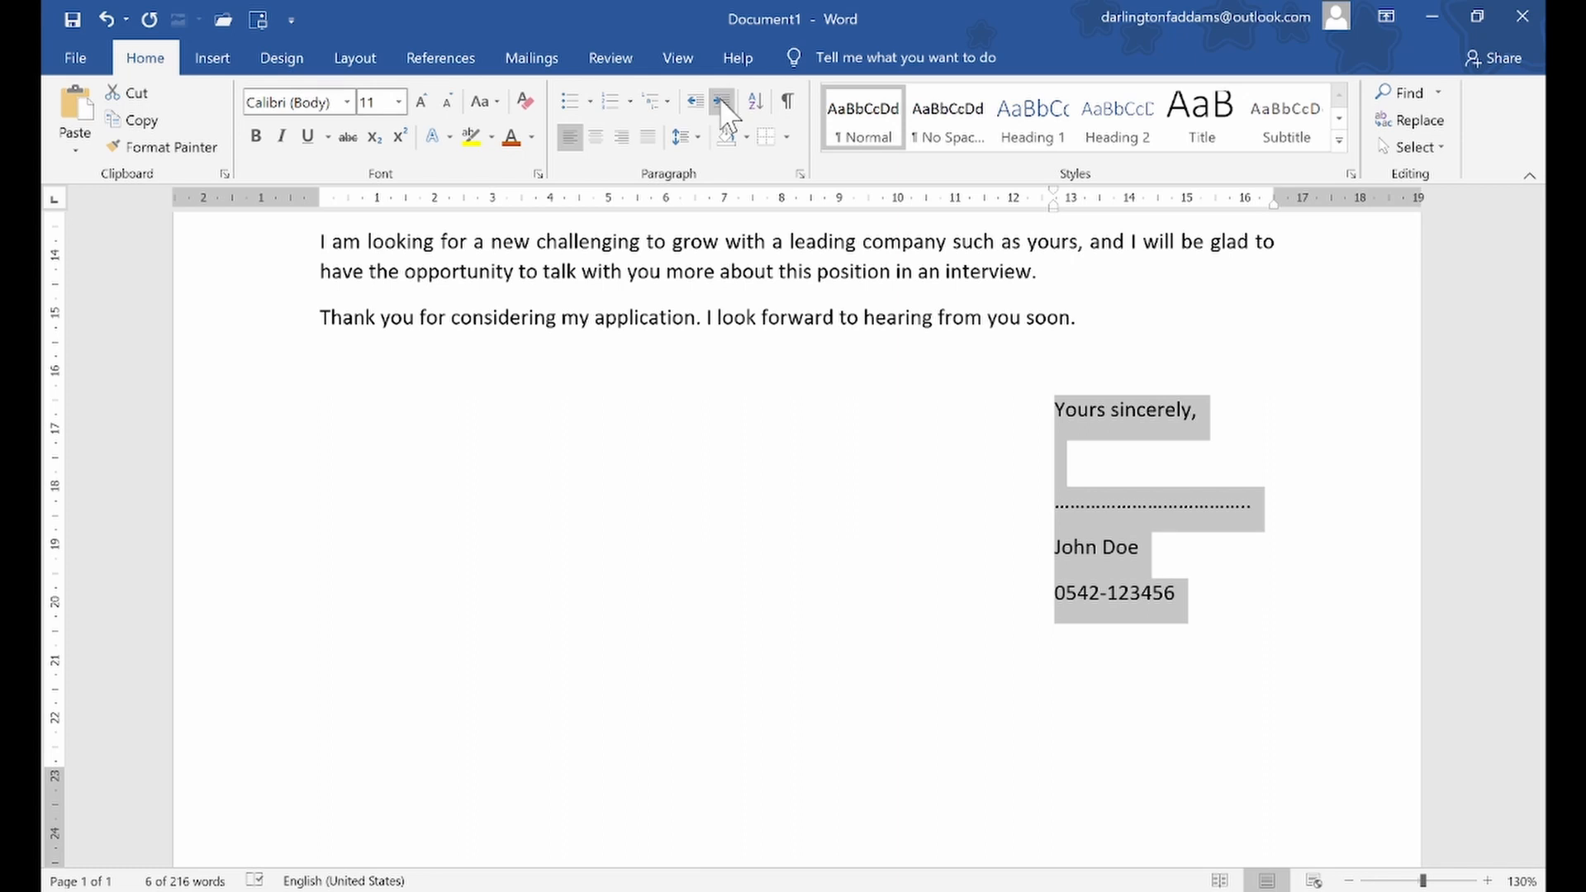
{"action": "left_click", "coordinate": [721, 101]}
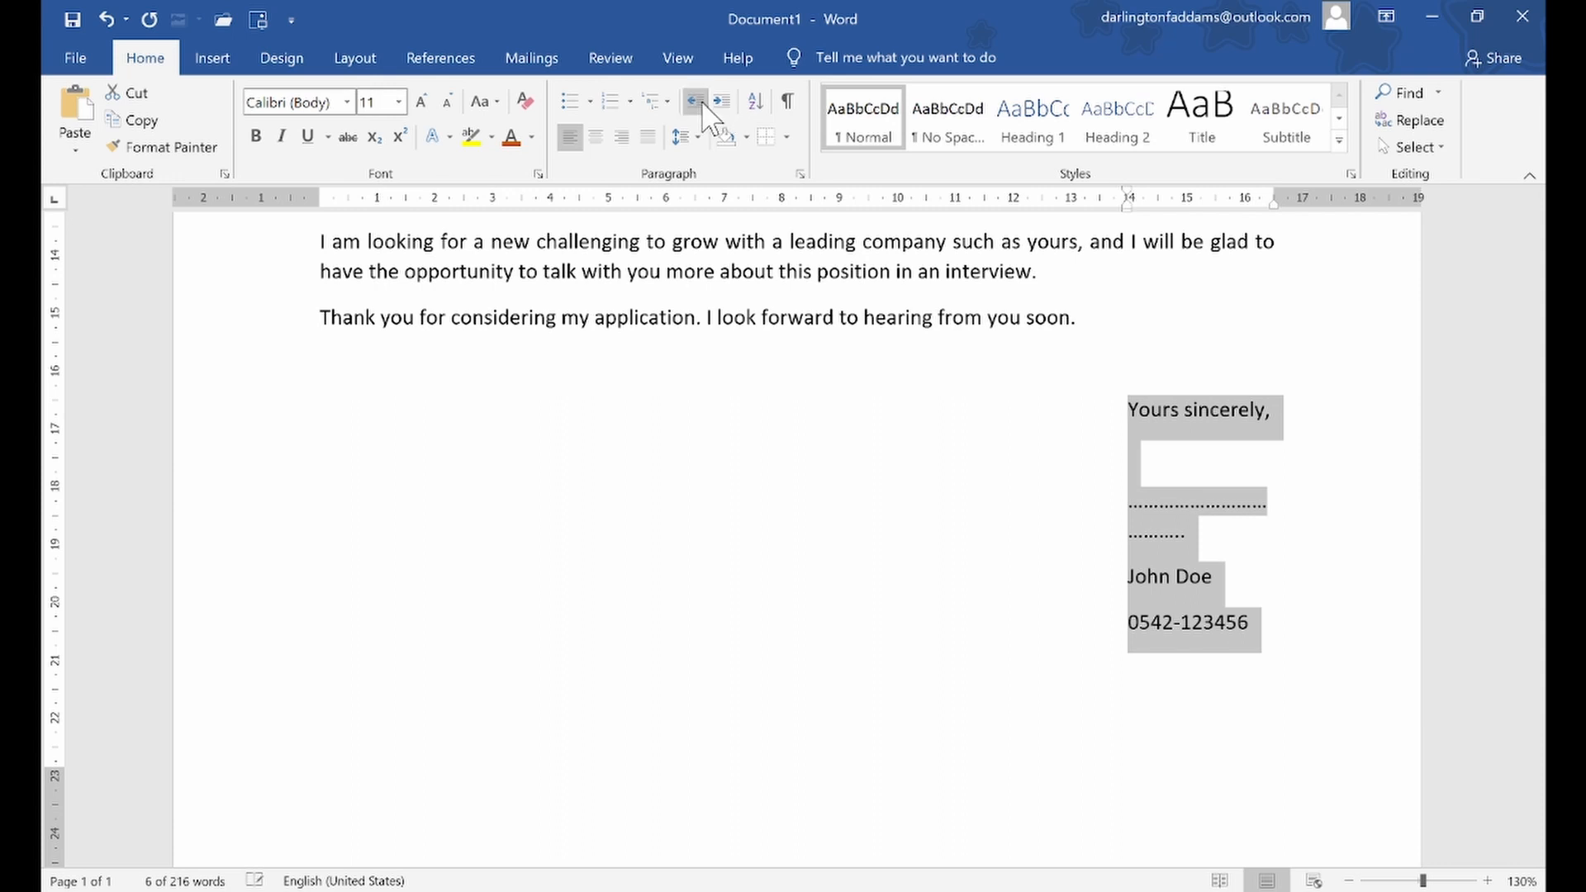
{"action": "left_click", "coordinate": [701, 105]}
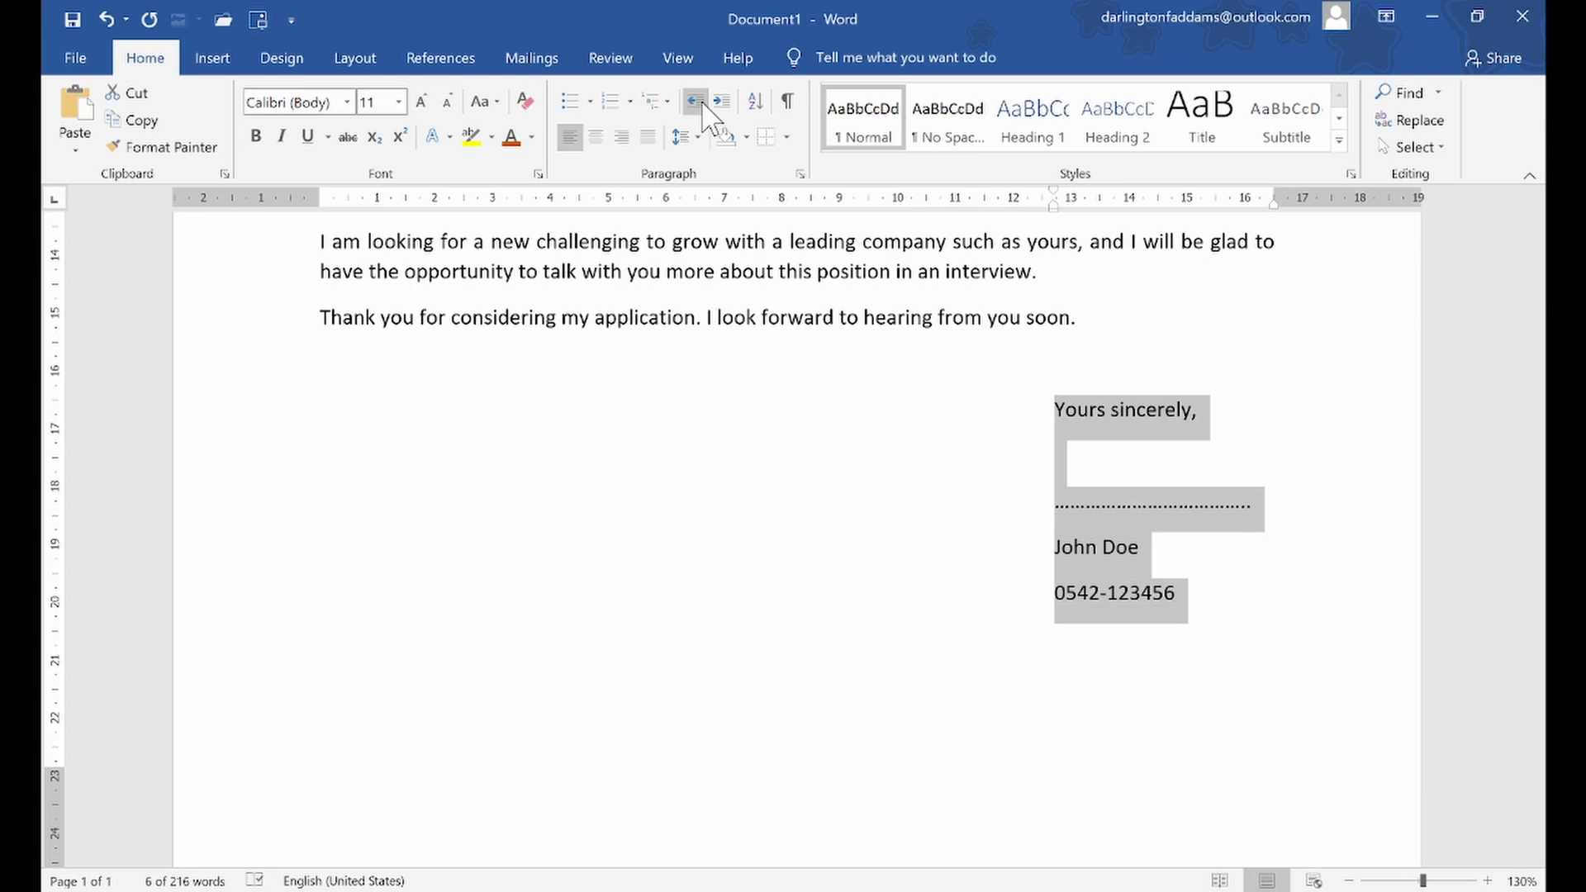
{"action": "left_click", "coordinate": [717, 102]}
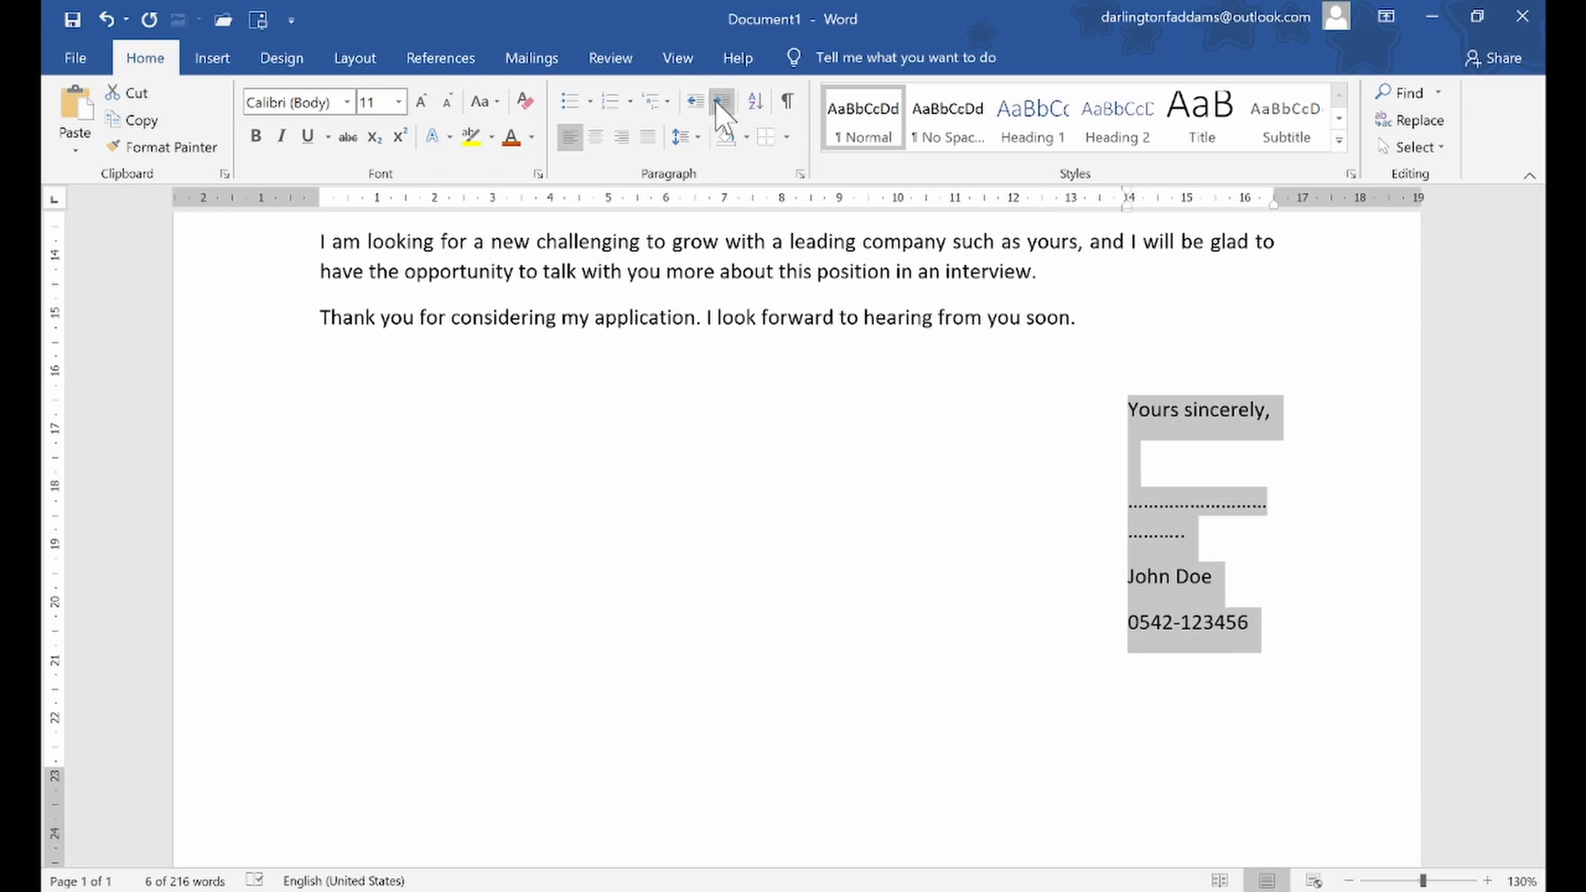
{"action": "left_click", "coordinate": [700, 104]}
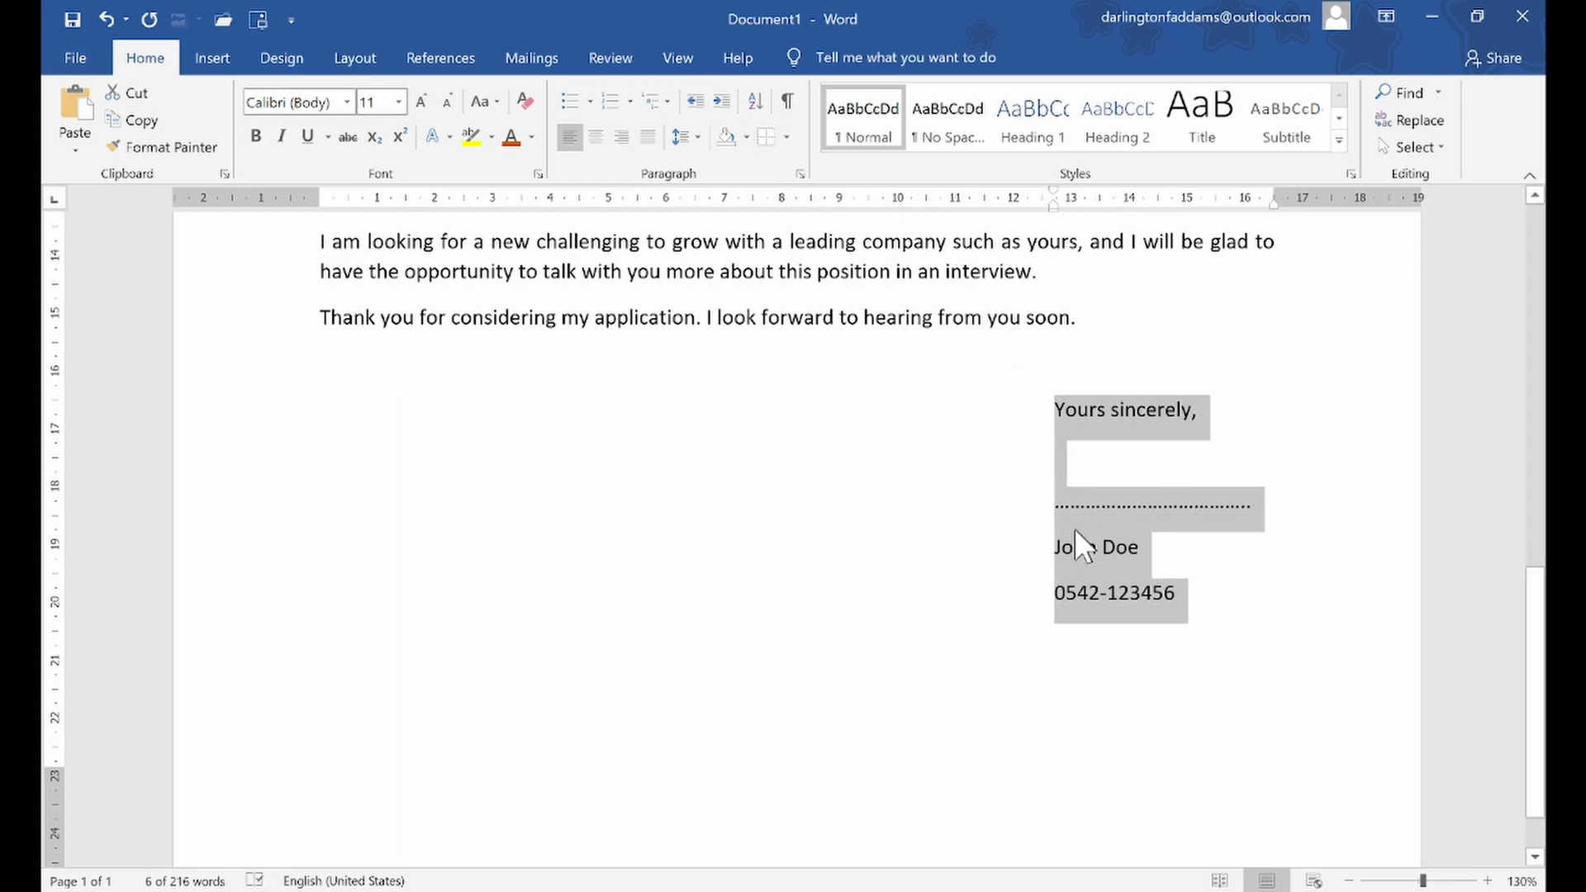
Select the dotted signature line, the sender's name and the phone number in the closing block
{"action": "left_click", "coordinate": [1108, 549]}
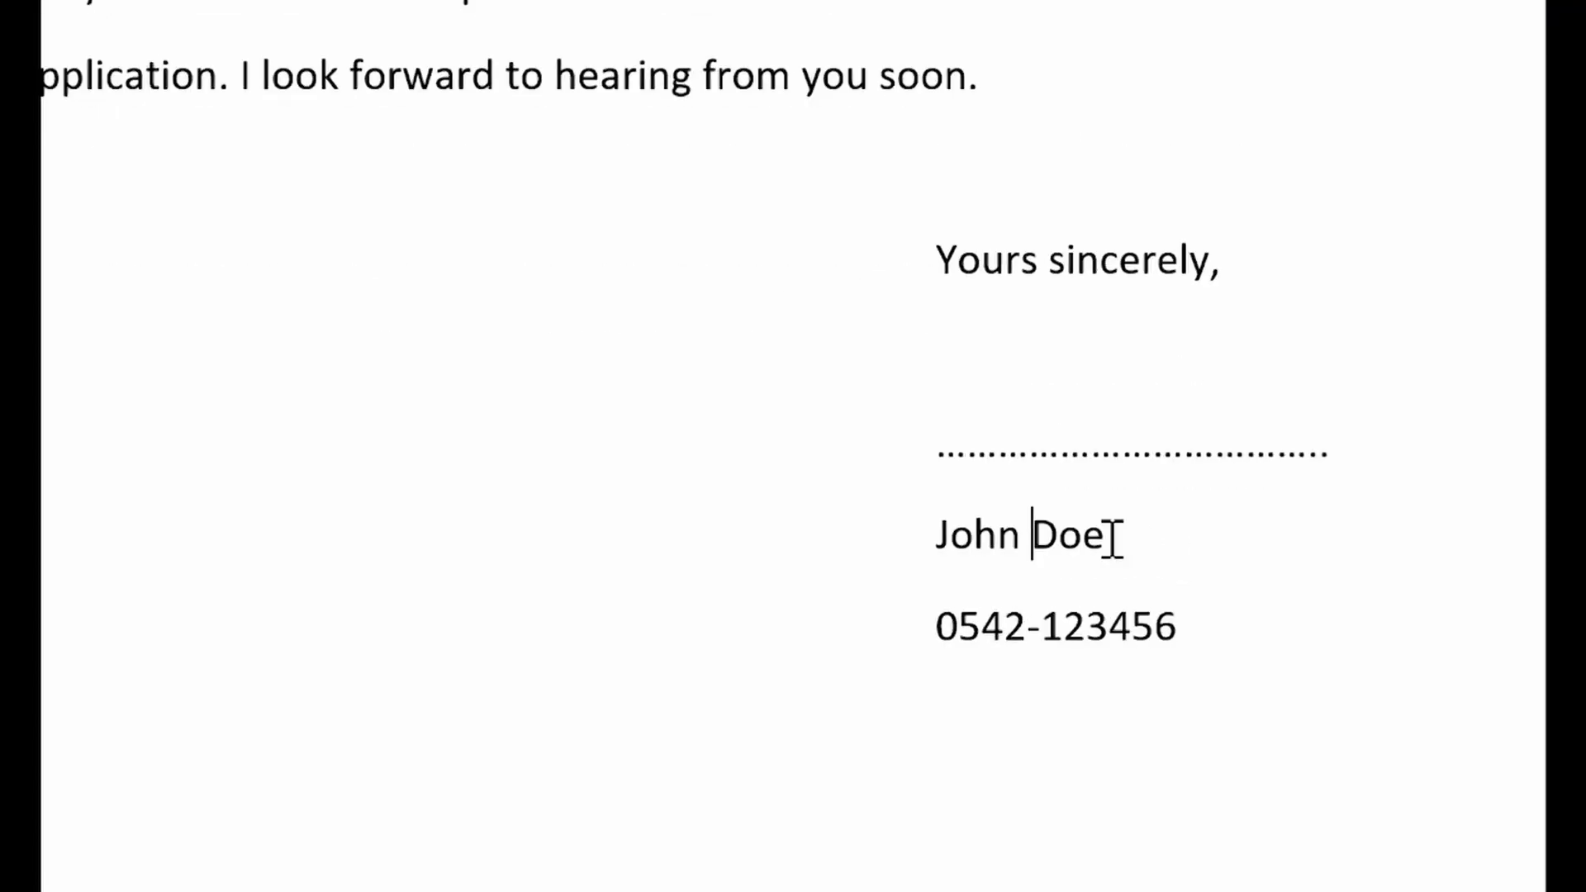
{"action": "left_click_drag", "start_coordinate": [928, 471], "coordinate": [1266, 664]}
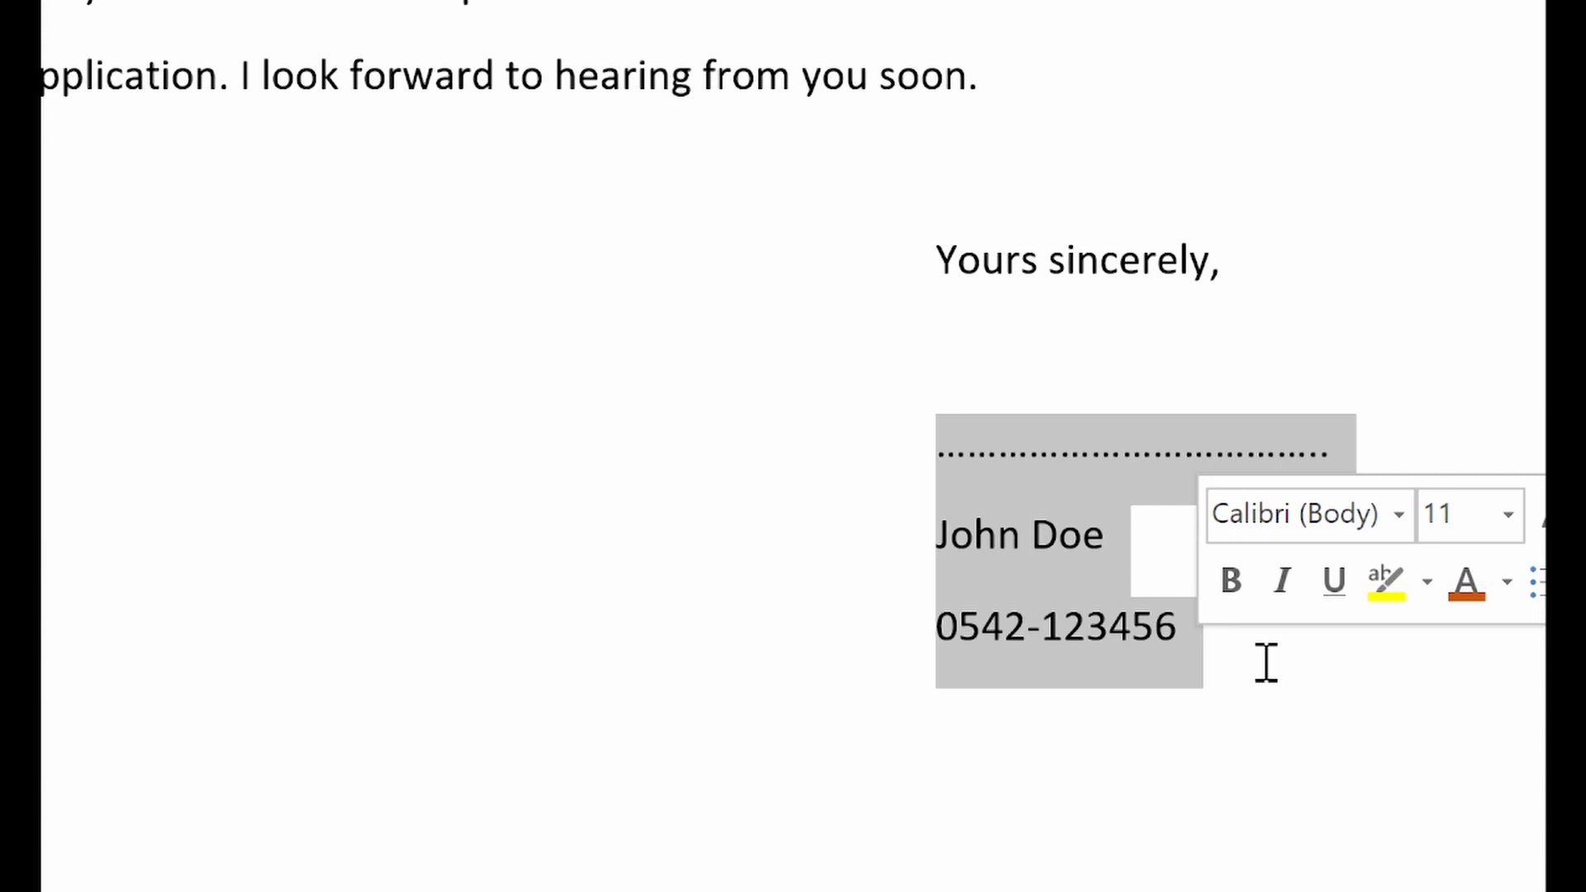
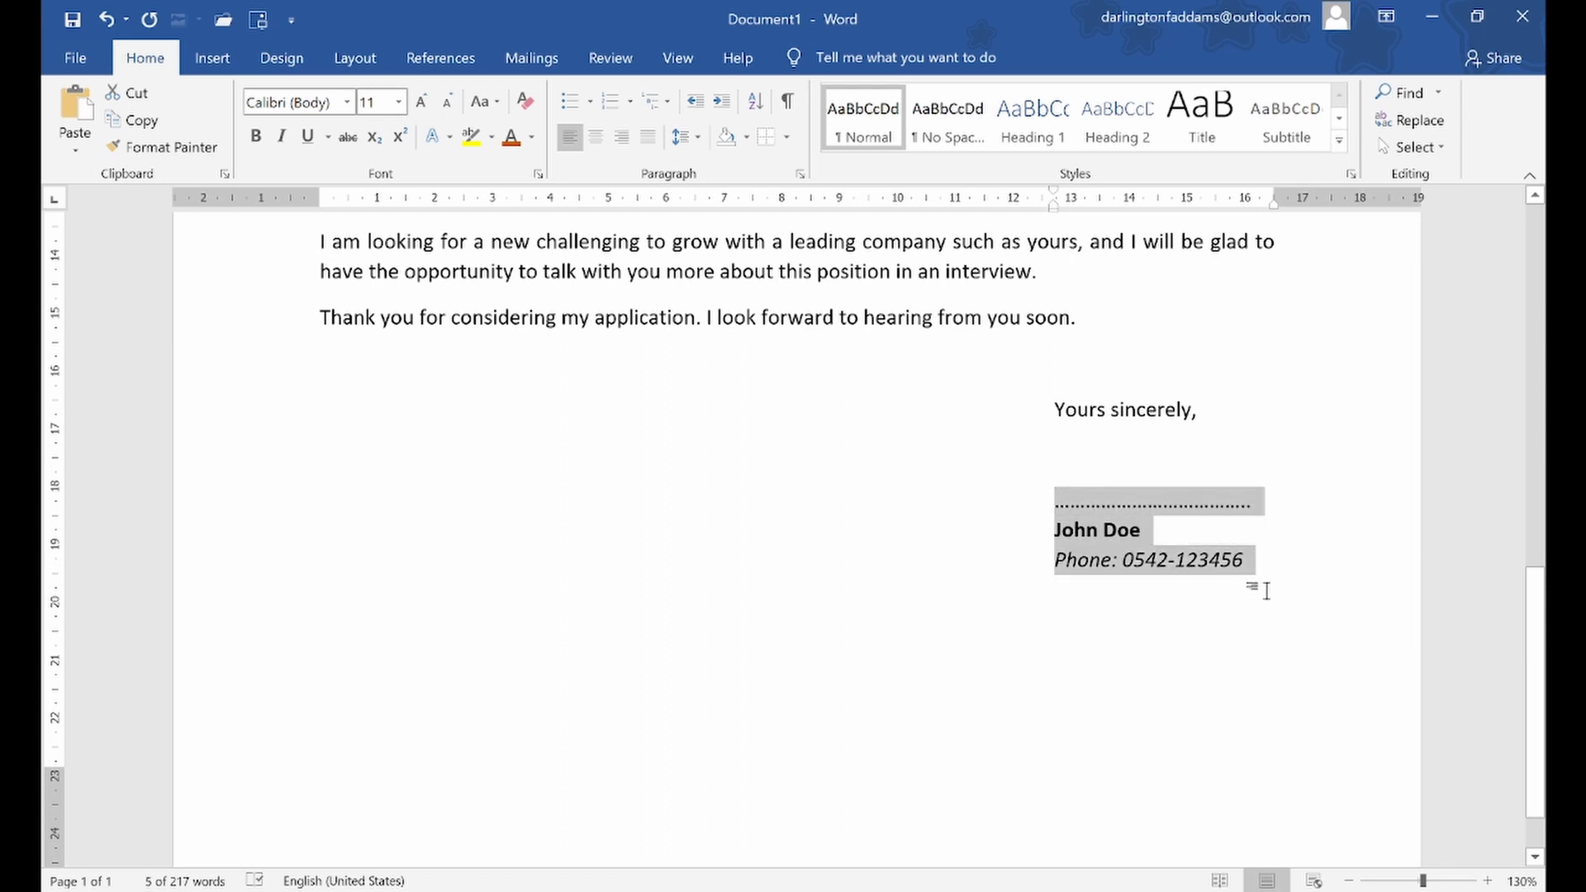
Review the letter from the closing block up to the sender's address and examine its full-page layout in the print preview
{"action": "left_click", "coordinate": [1264, 590]}
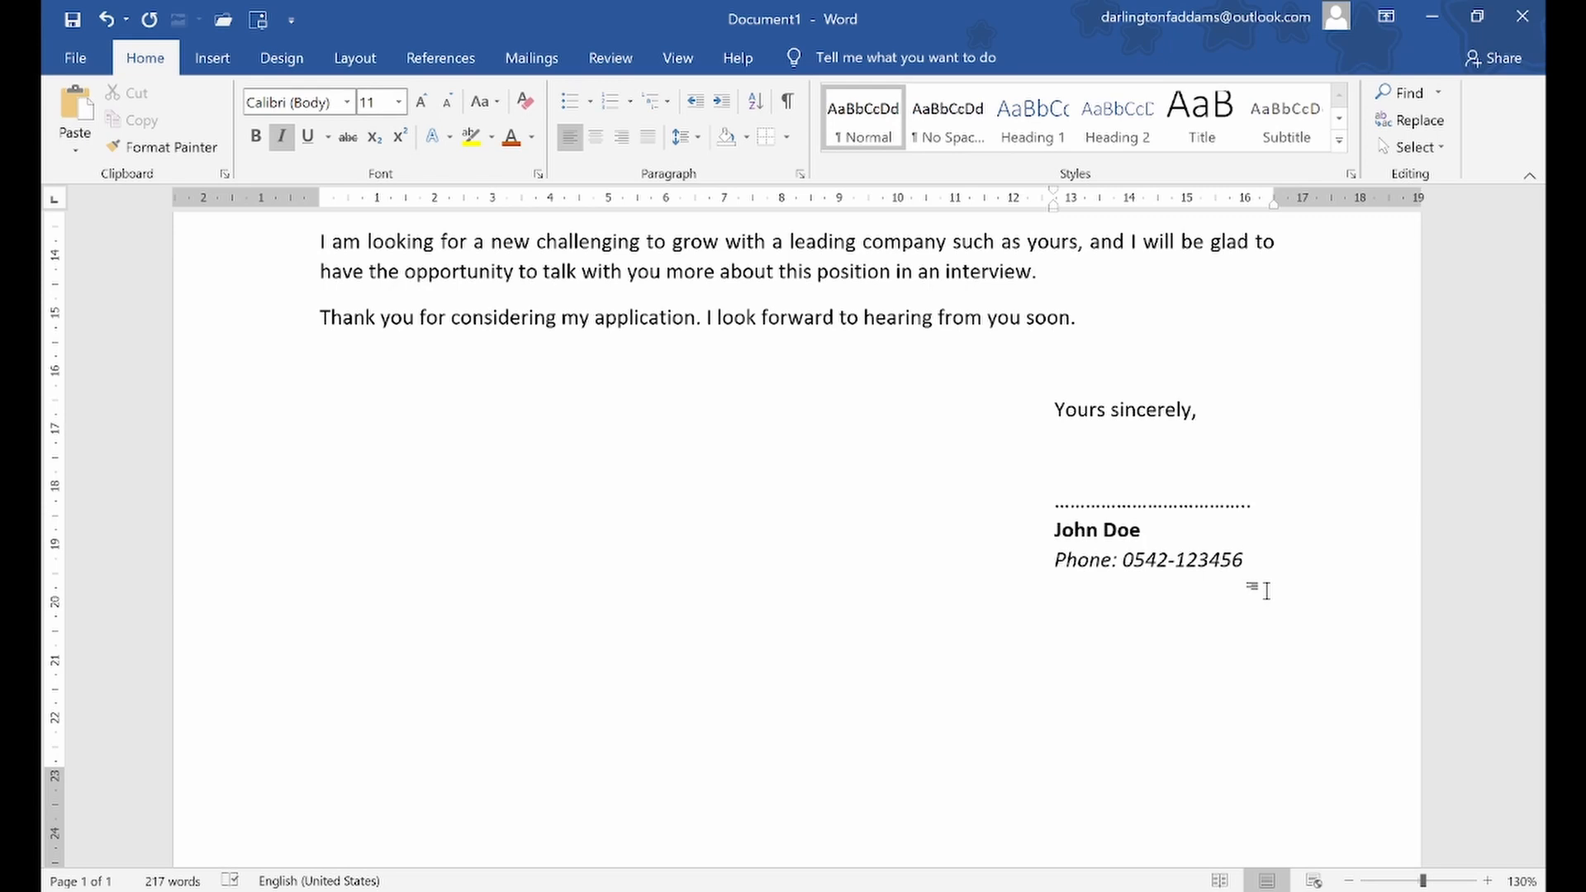
{"action": "scroll", "coordinate": [1266, 587], "scroll_direction": "down", "scroll_amount": 1}
{"action": "scroll", "coordinate": [1265, 579], "scroll_direction": "up", "scroll_amount": 15}
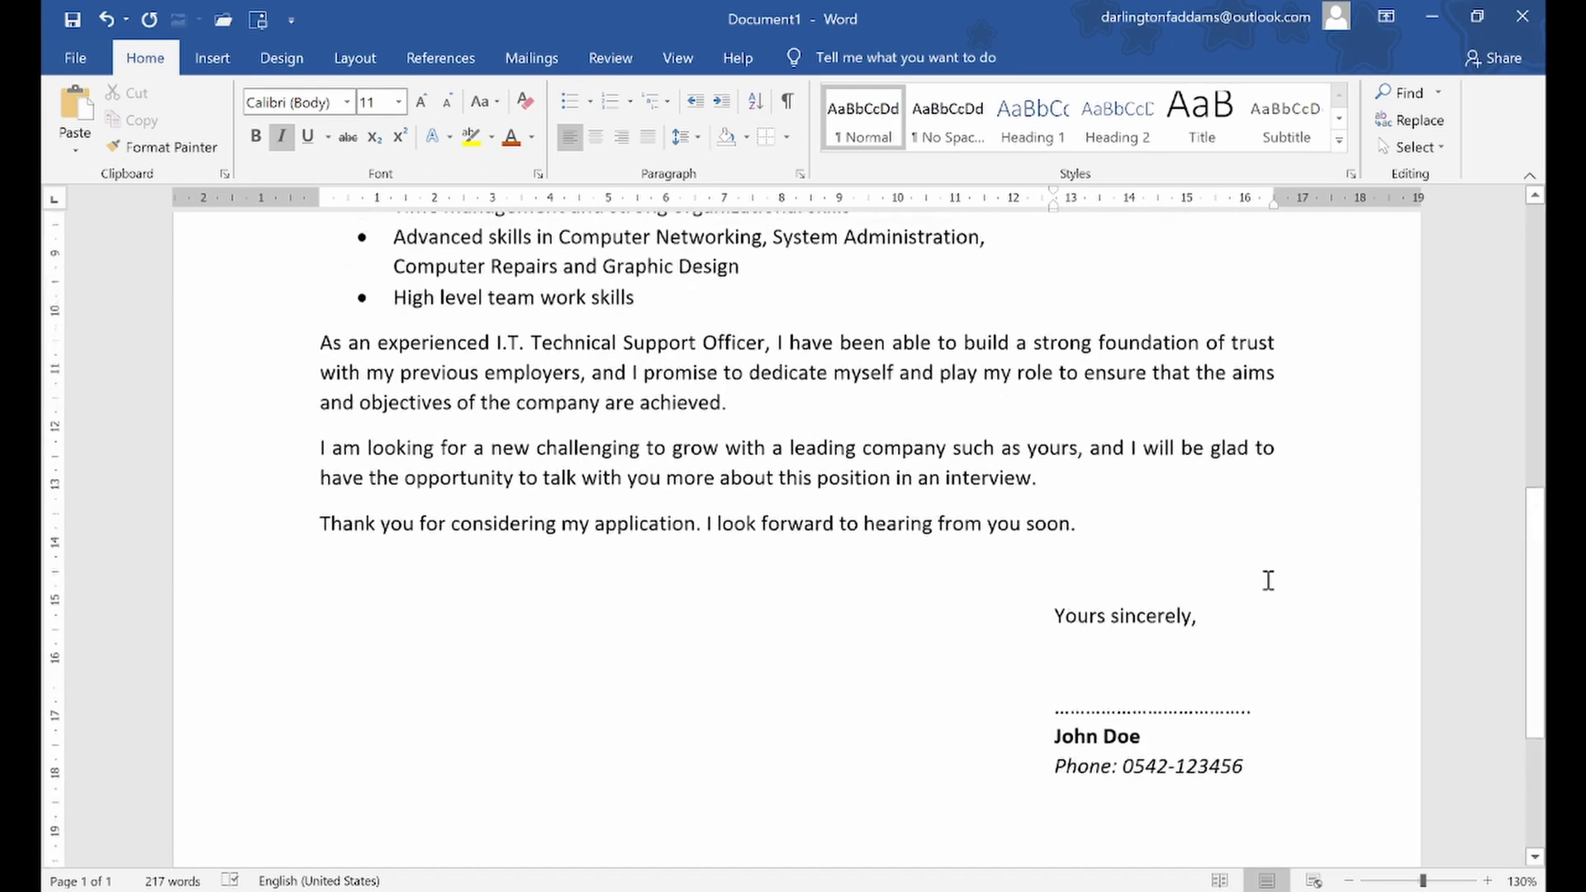
{"action": "scroll", "coordinate": [1269, 580], "scroll_direction": "down", "scroll_amount": 15}
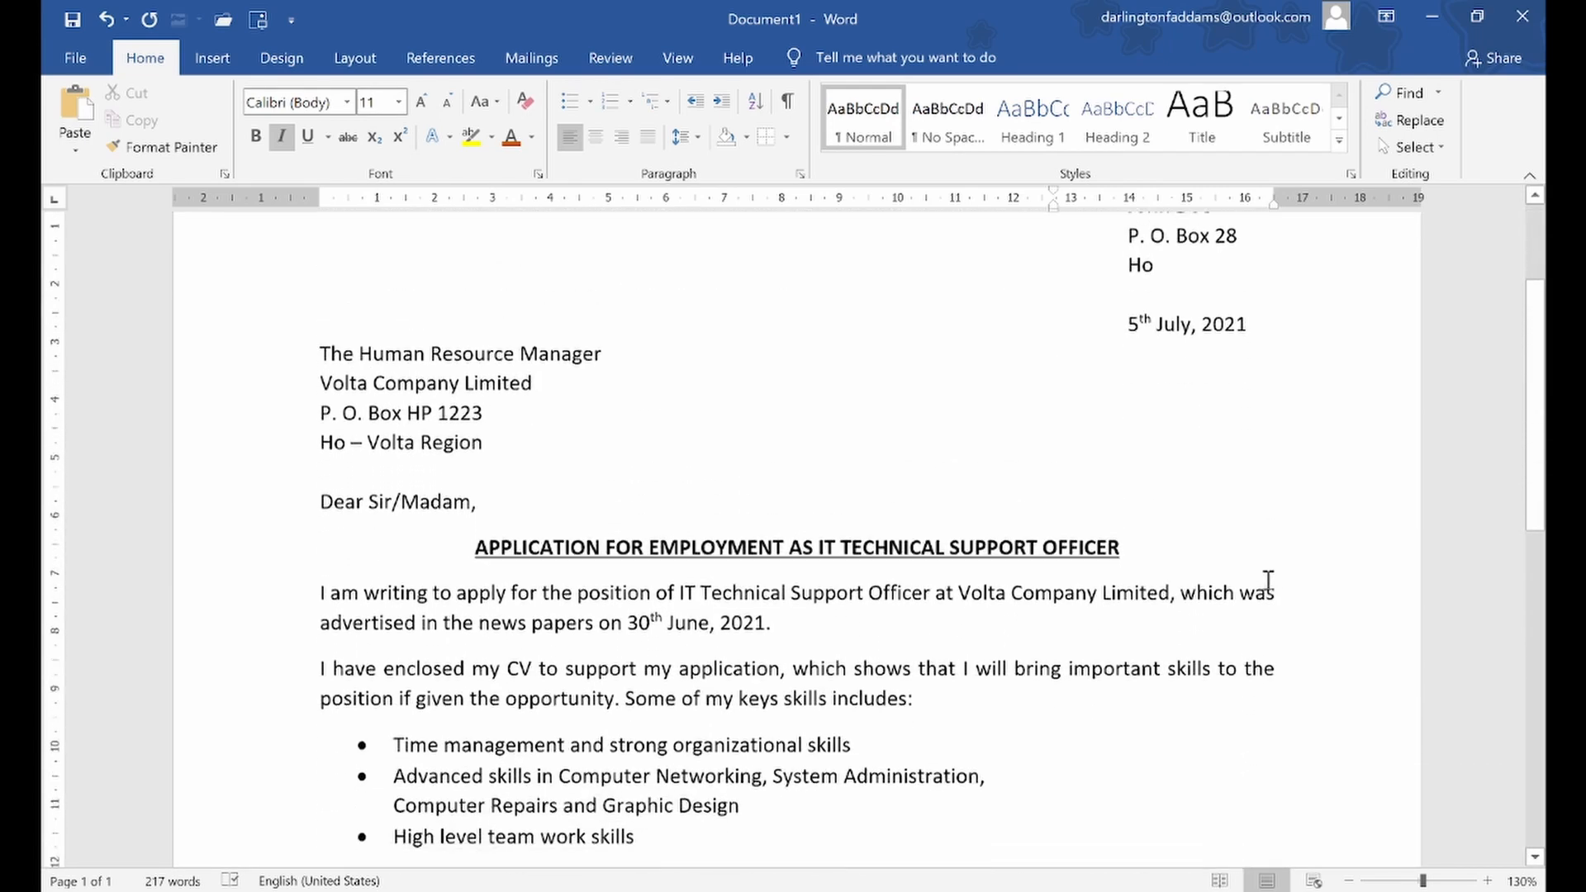
{"action": "scroll", "coordinate": [1266, 579], "scroll_direction": "up", "scroll_amount": 15}
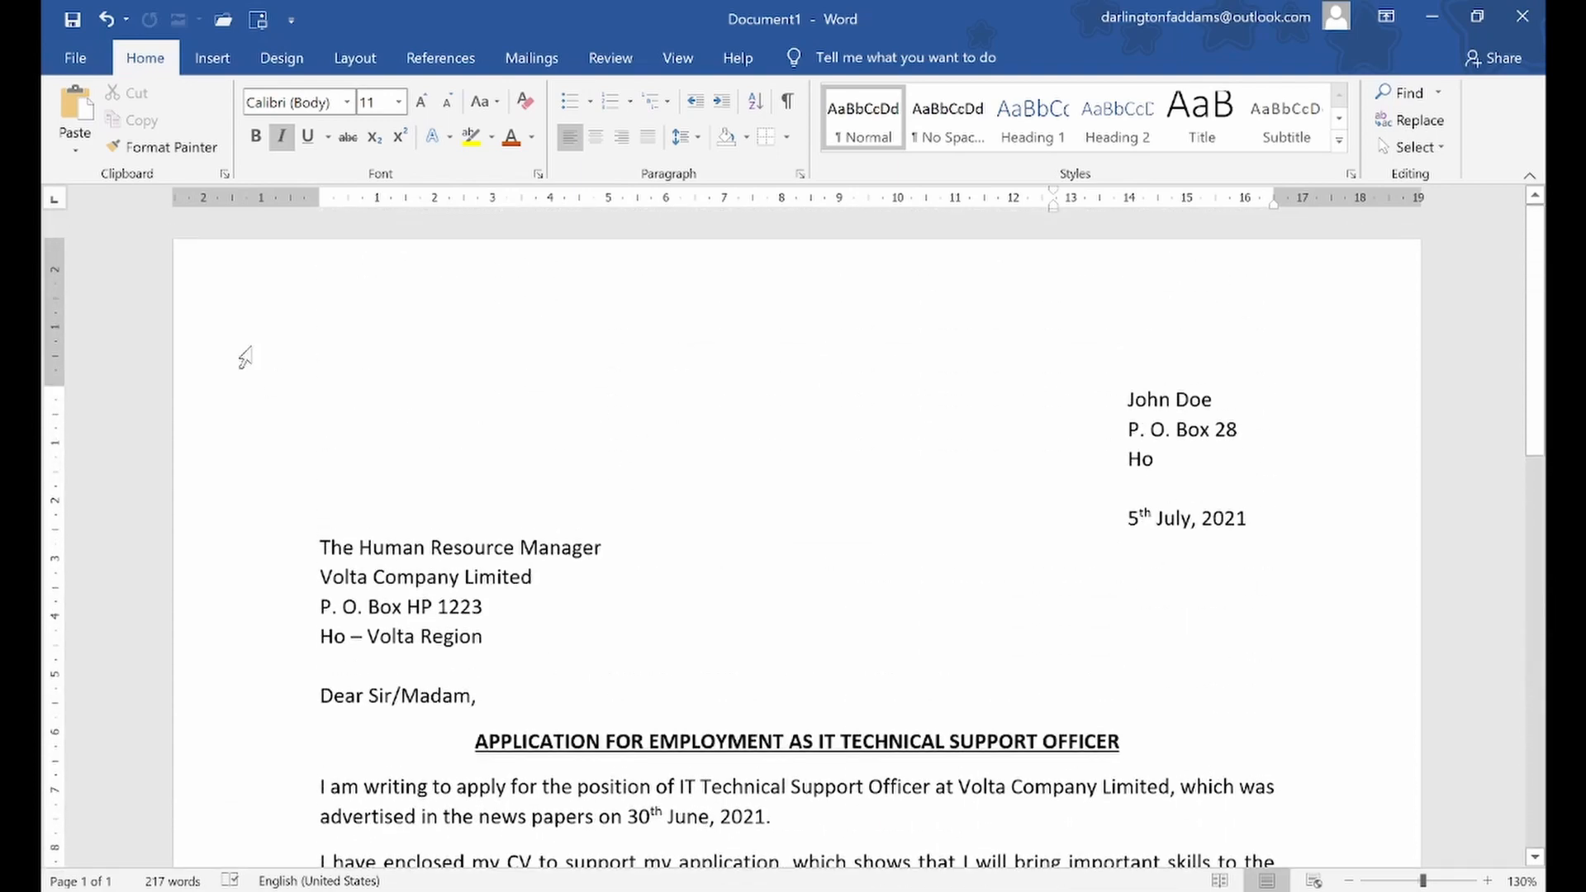
{"action": "left_click", "coordinate": [75, 56]}
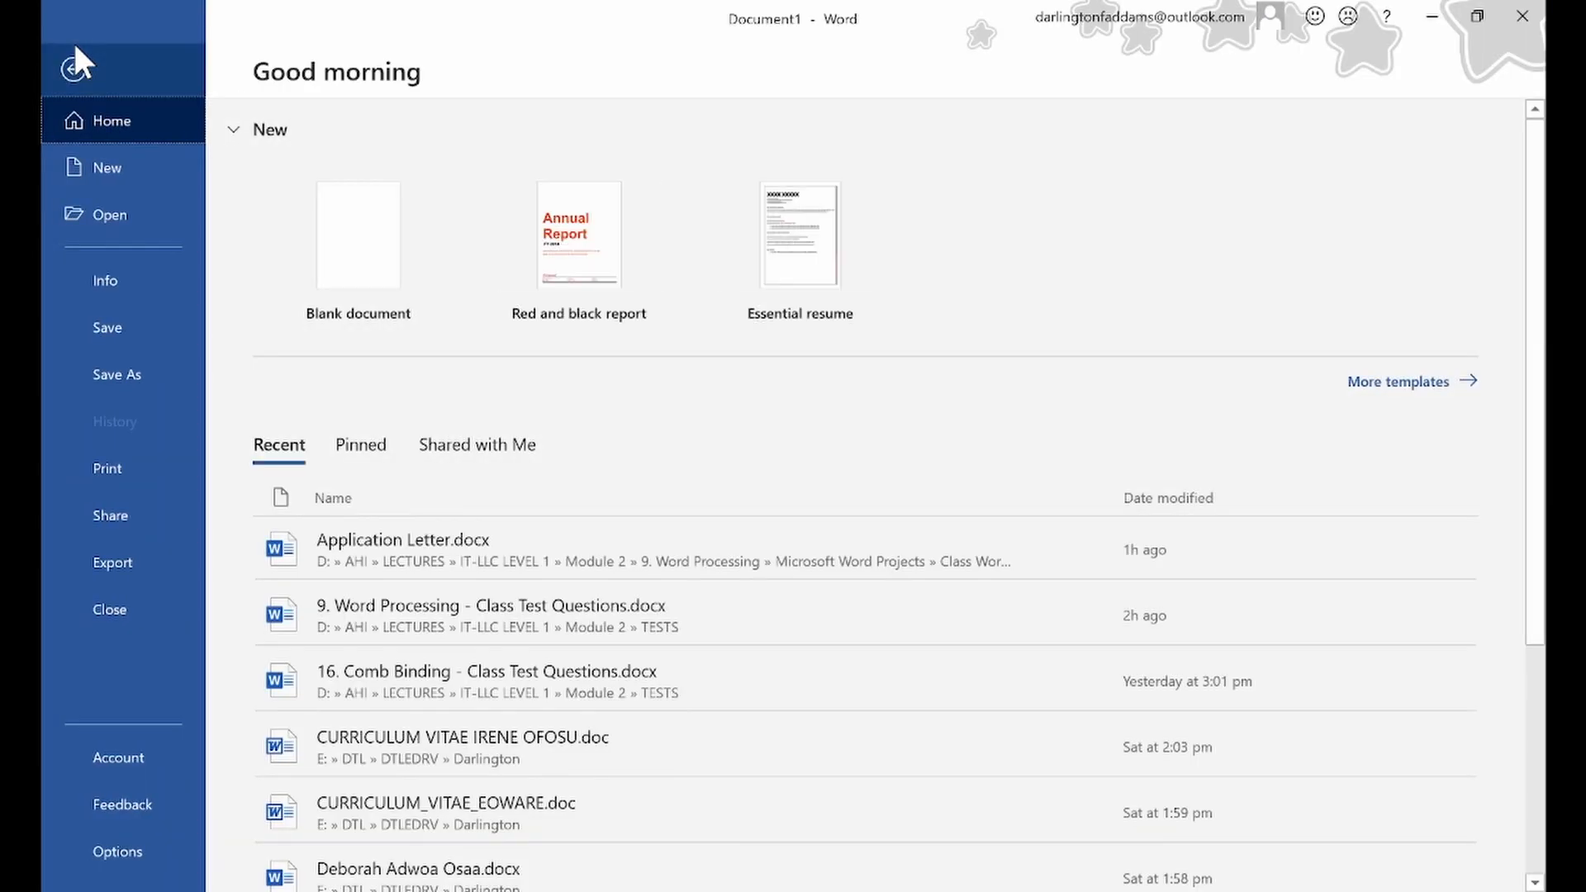
{"action": "left_click", "coordinate": [116, 468]}
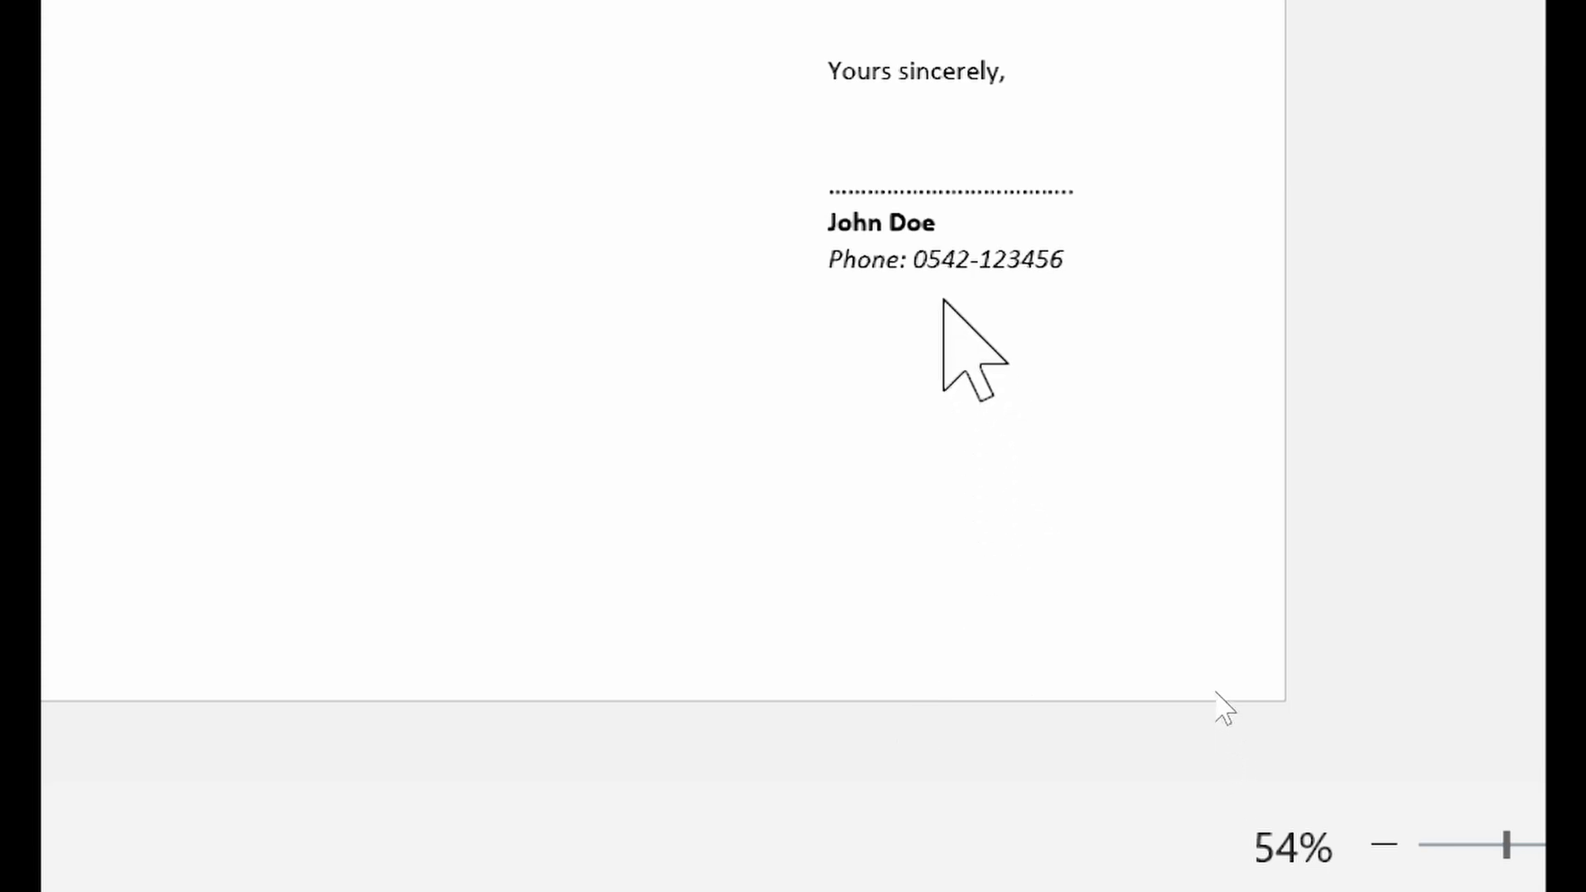
{"action": "key", "text": "ctrl+p"}
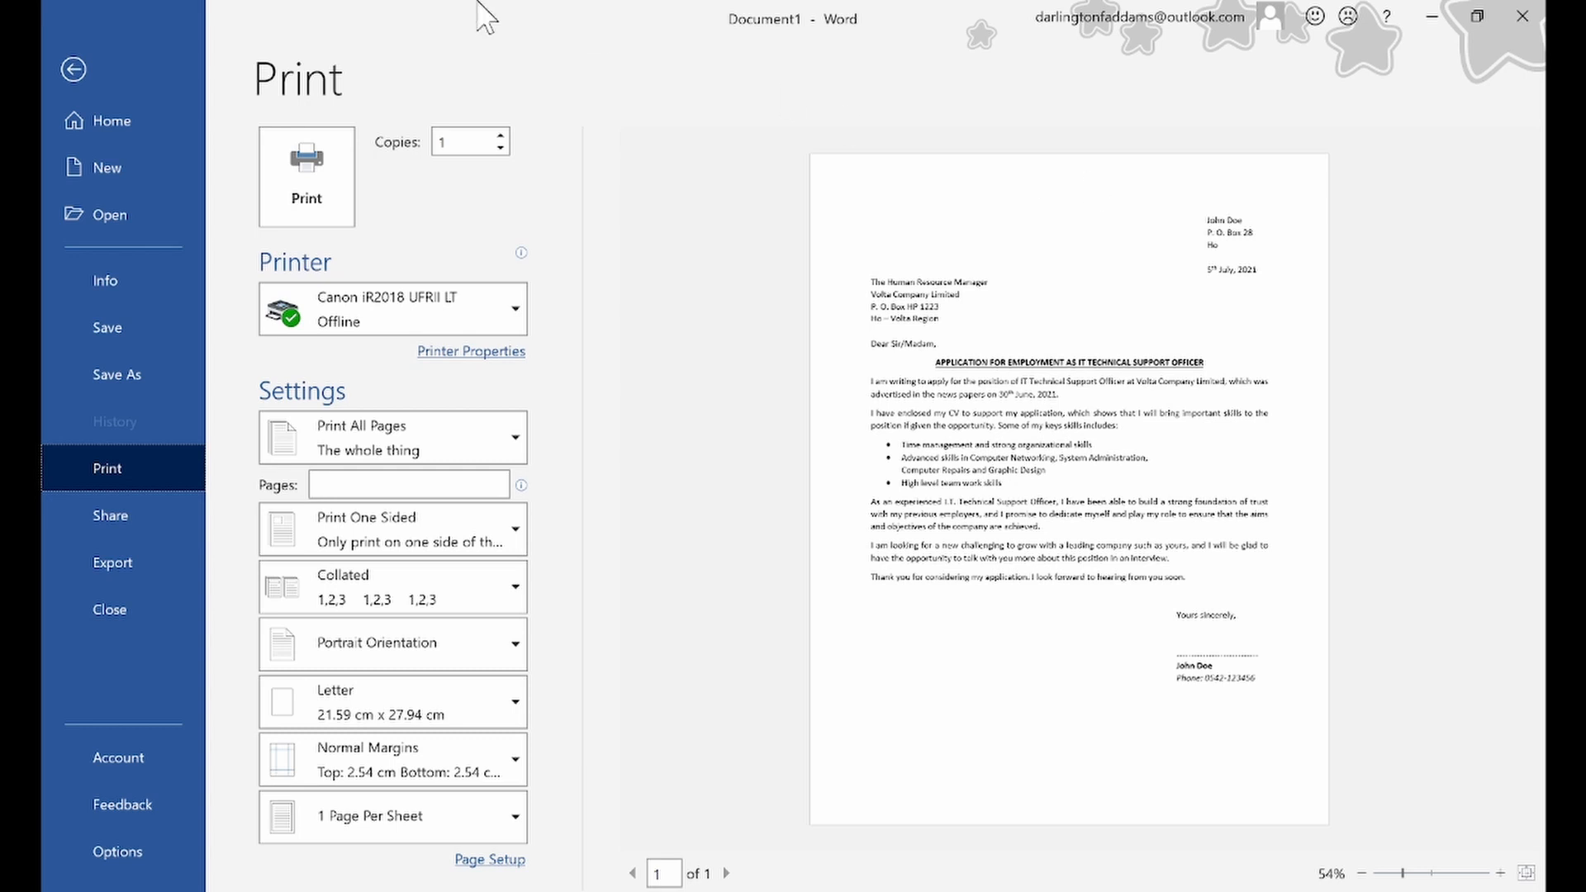
{"action": "left_click", "coordinate": [76, 67]}
Insert two blank lines above the sender's name at the start of the letter and check the page layout in the print preview
{"action": "scroll", "coordinate": [992, 449], "scroll_direction": "up", "scroll_amount": 8}
{"action": "scroll", "coordinate": [988, 417], "scroll_direction": "up", "scroll_amount": 4}
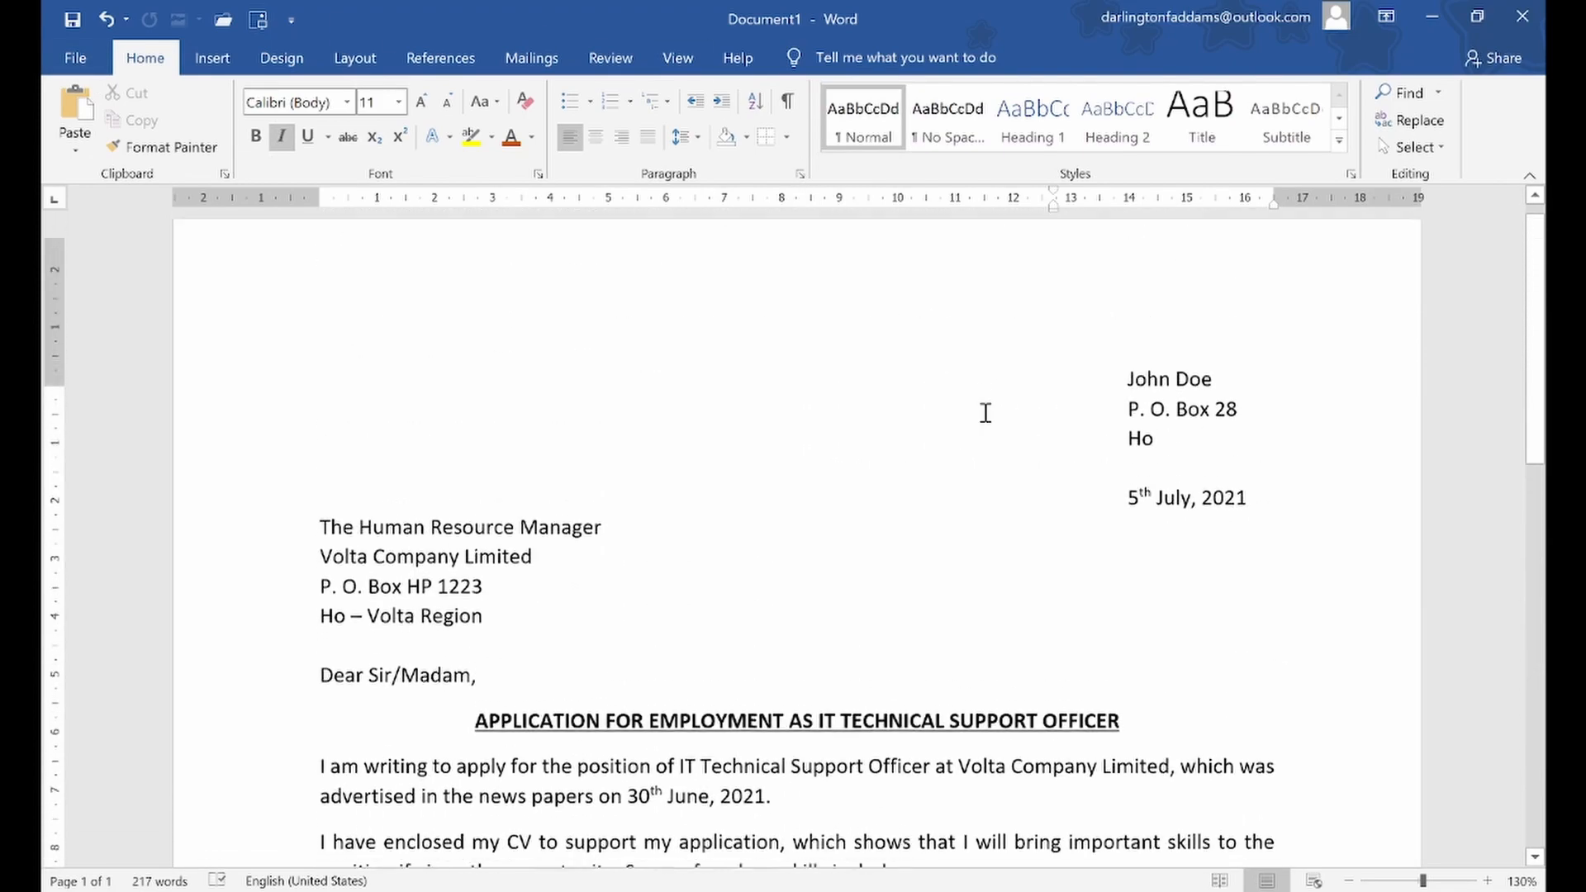
{"action": "left_click", "coordinate": [1126, 399]}
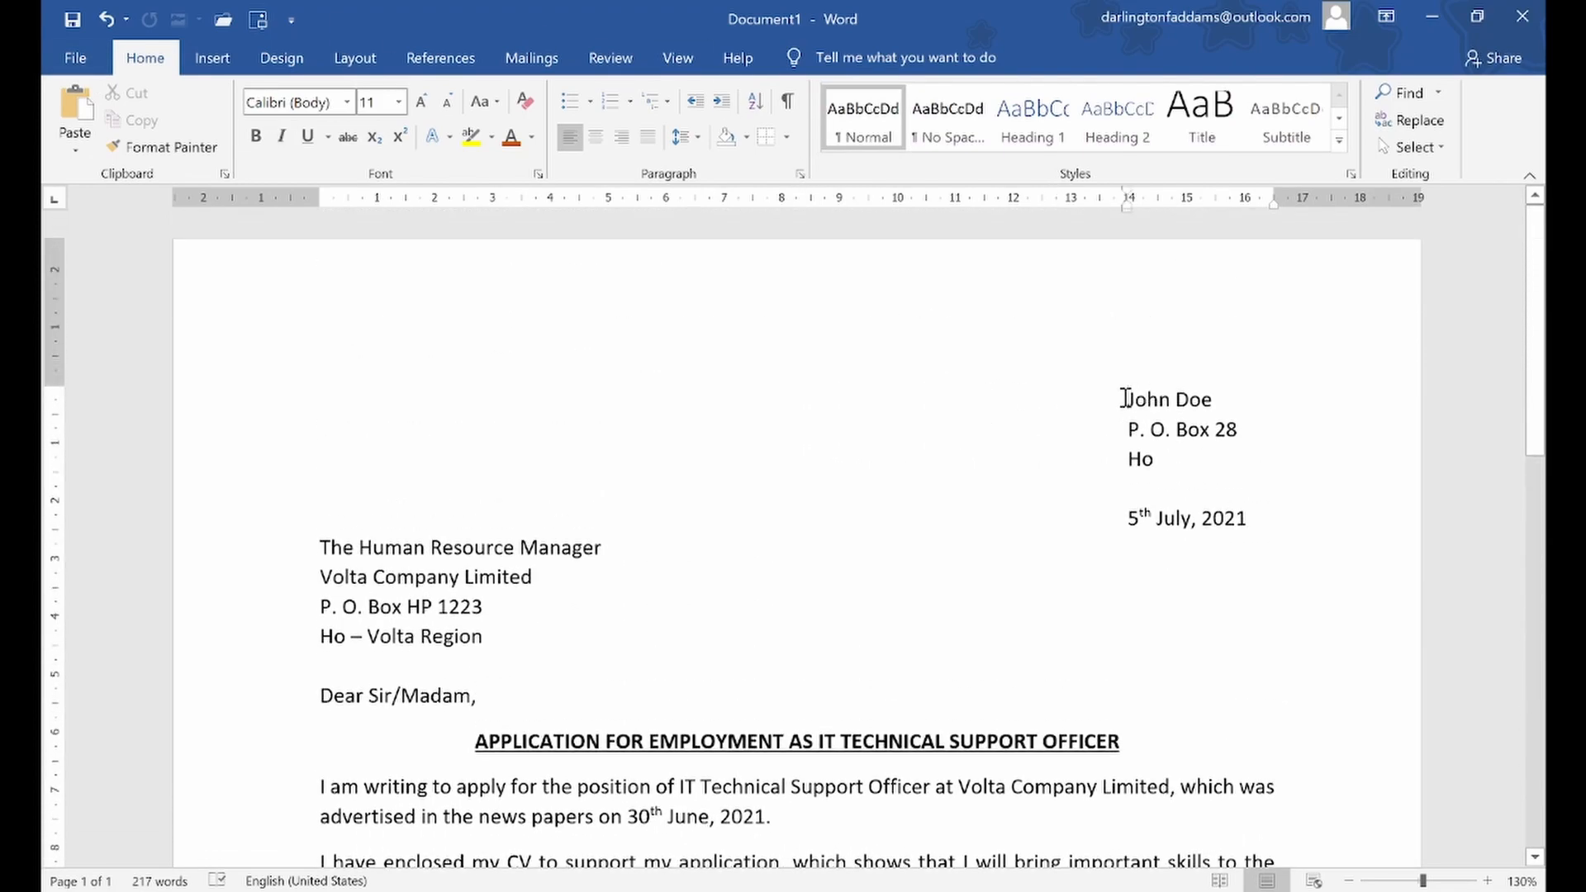
{"action": "key", "text": "Return"}
{"action": "key", "text": "Return"}
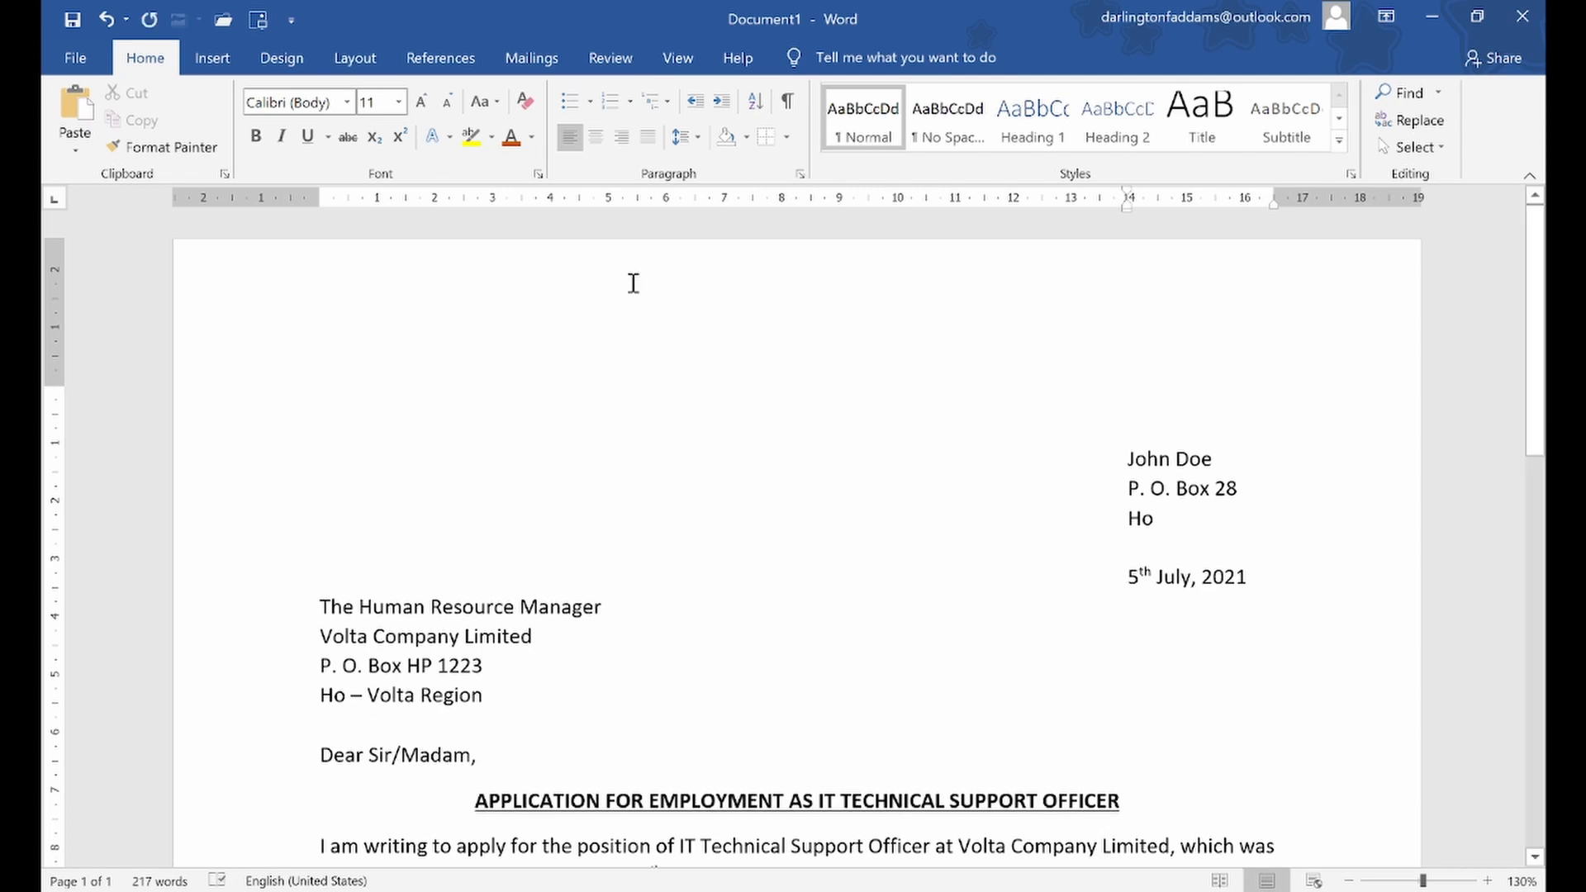
{"action": "left_click", "coordinate": [78, 59]}
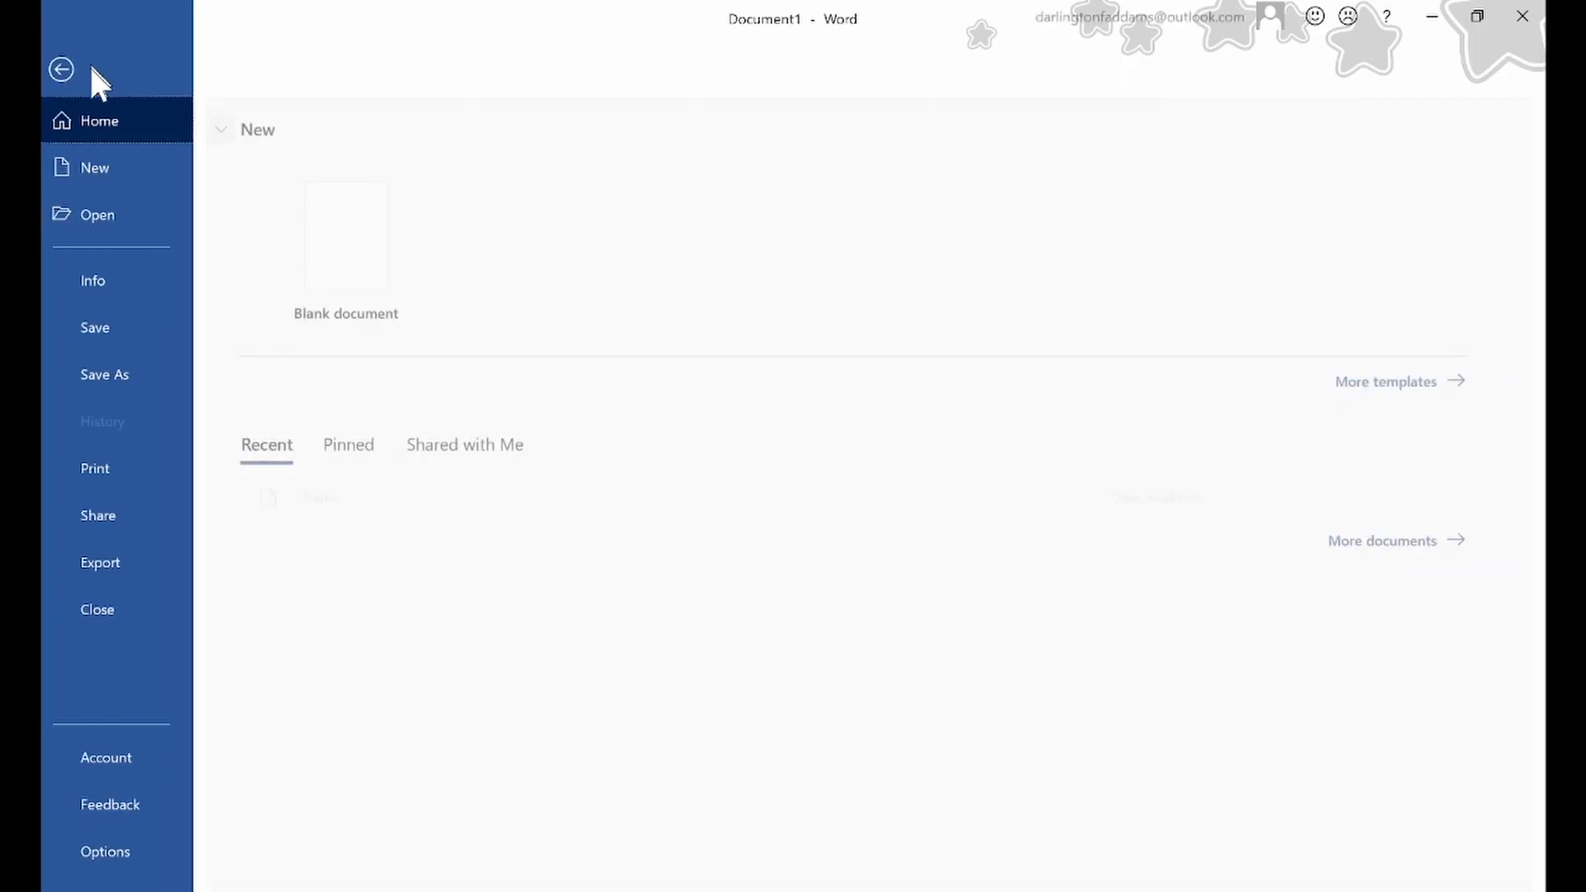
{"action": "left_click", "coordinate": [167, 466]}
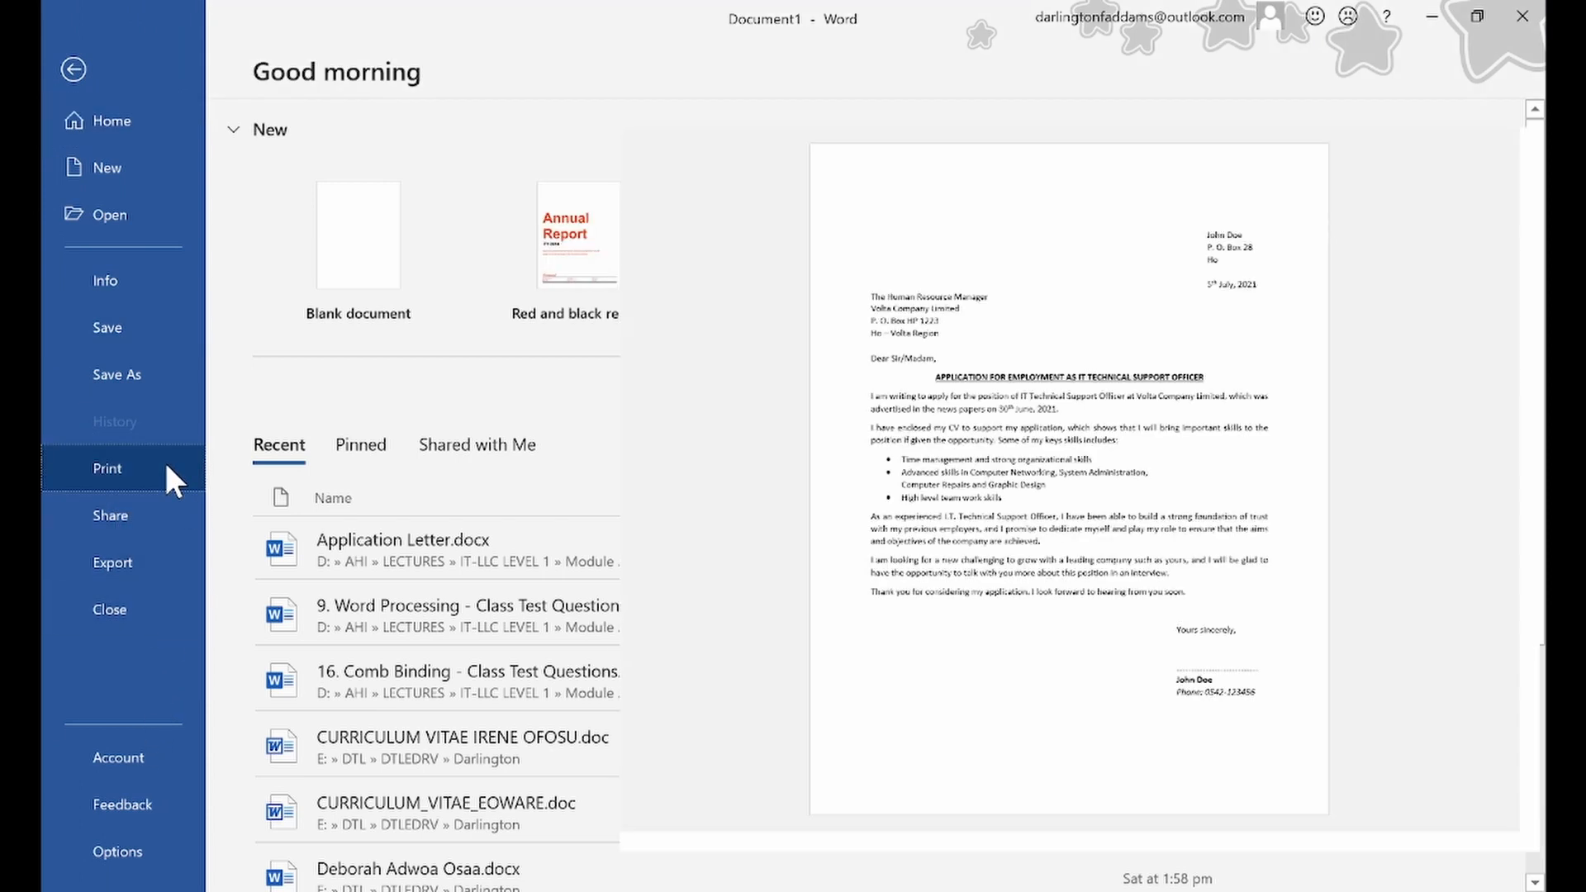